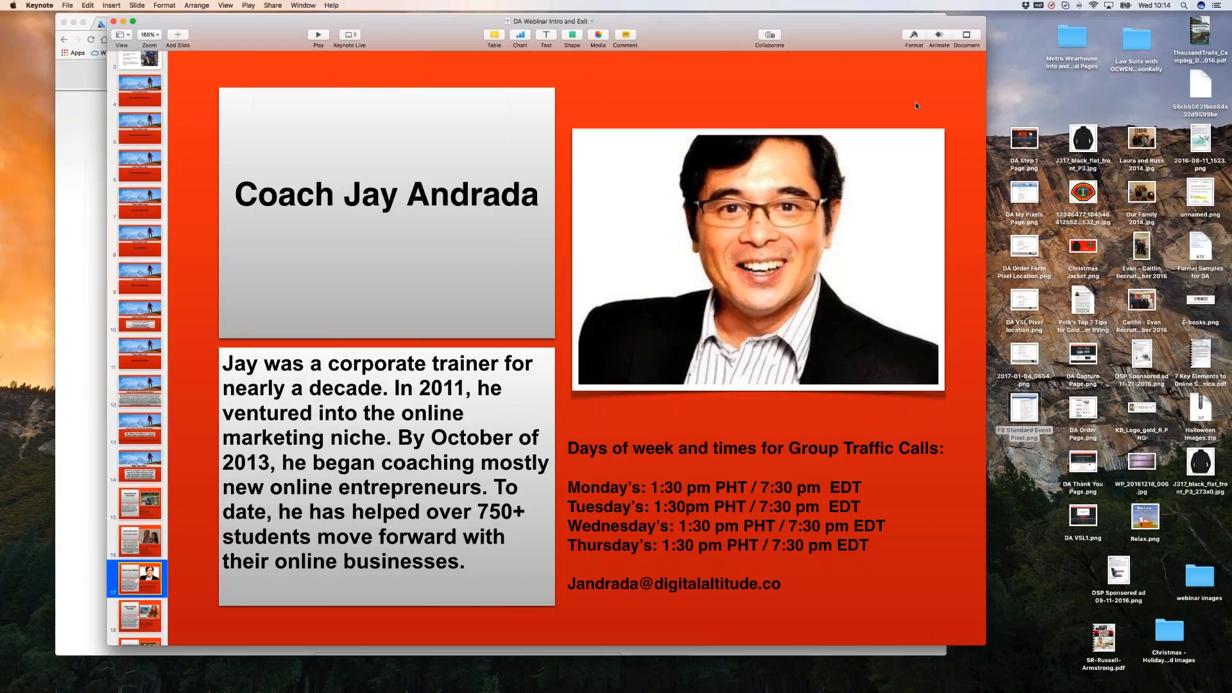
Show slide 18, the next coach's bio with her Group Traffic Call days and times.
click(138, 613)
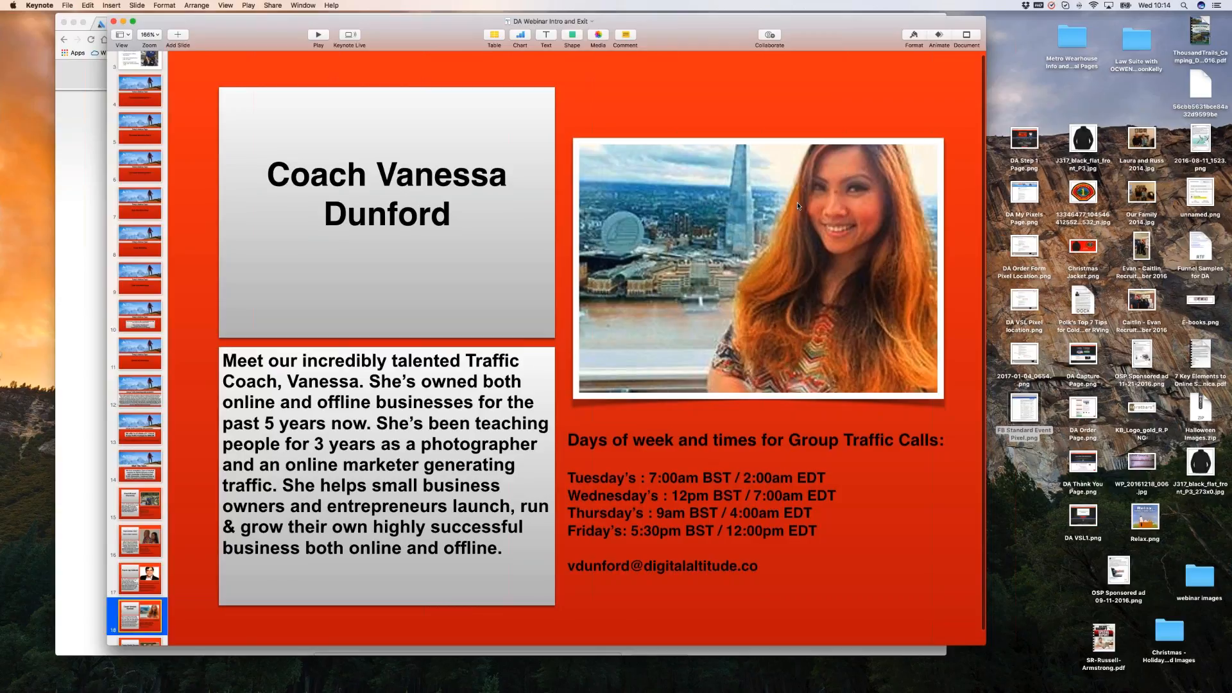
scroll(798, 206, down, 1)
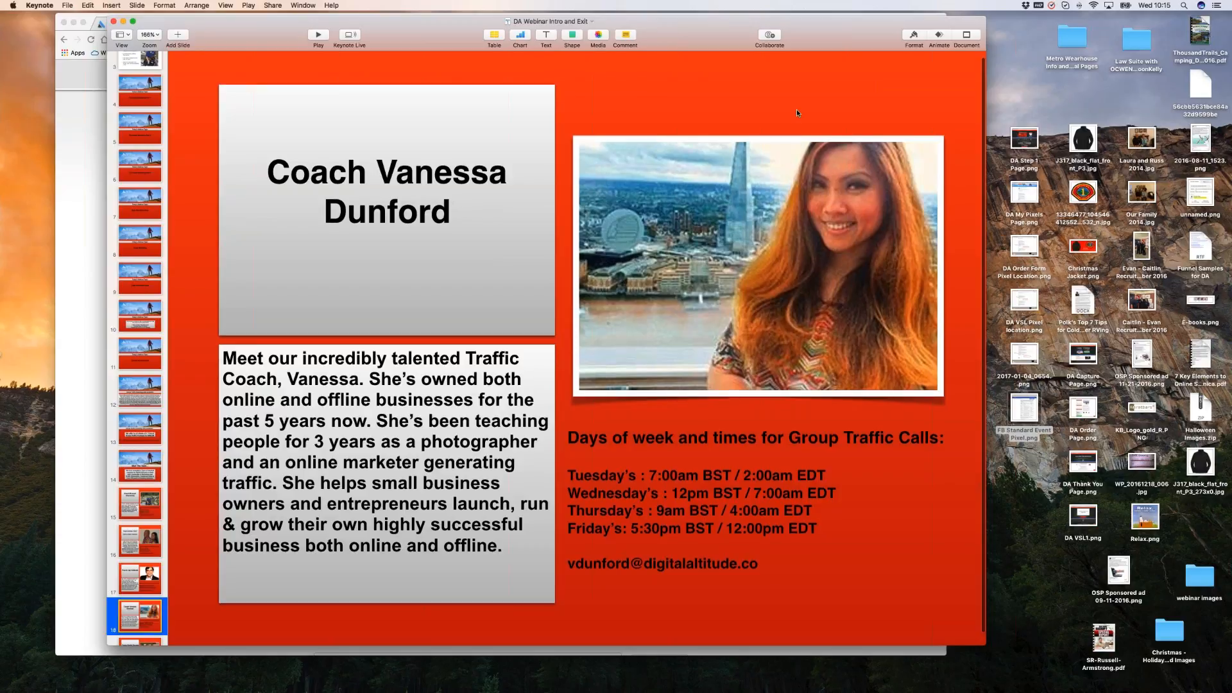
scroll(797, 113, down, 1)
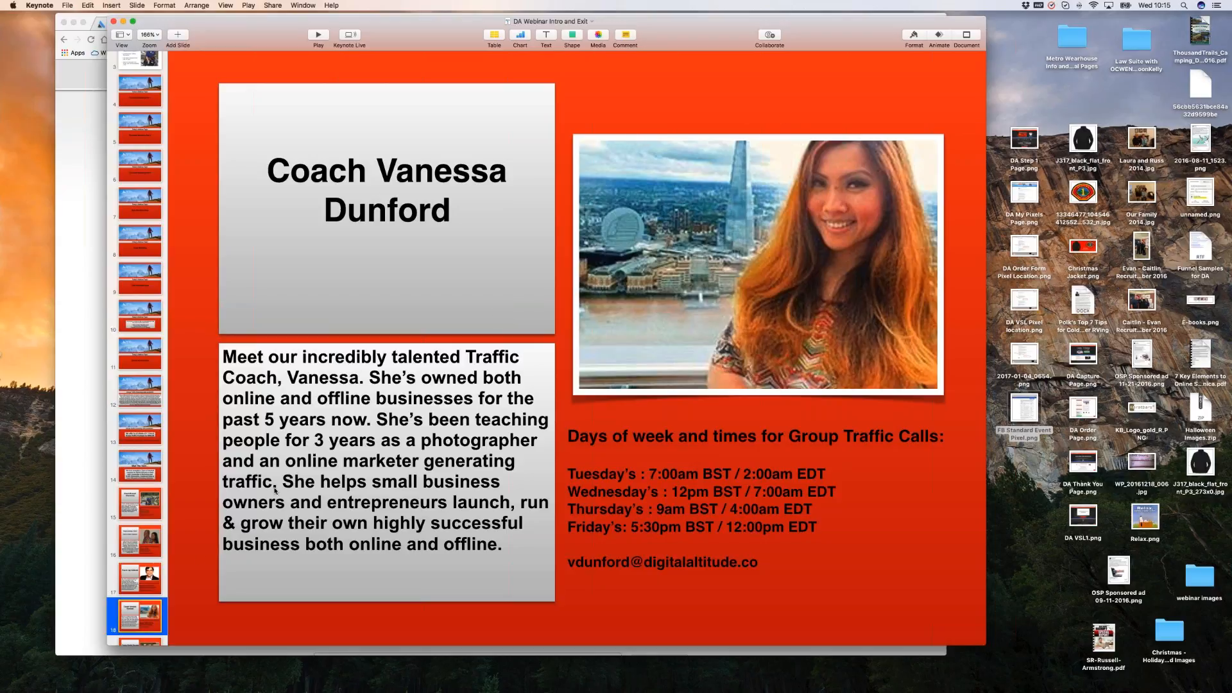
scroll(147, 622, down, 2)
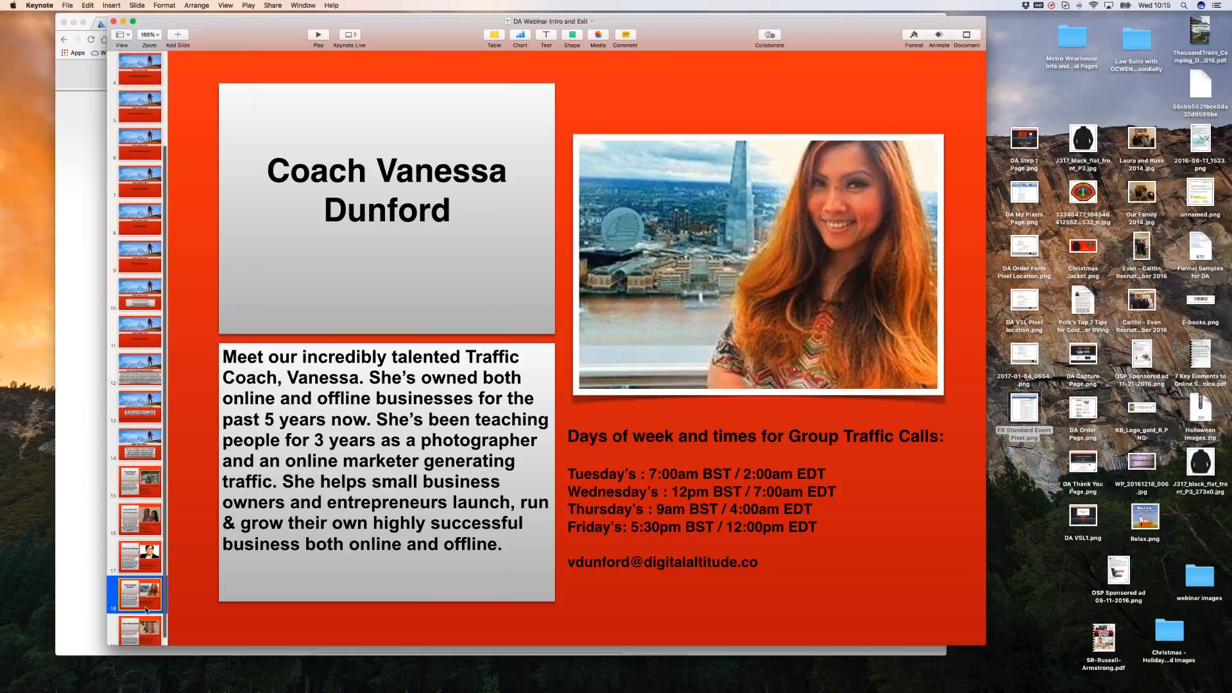
View slide 19's coach profile, then jump back to the $250.00 Group Traffic Package slide.
click(151, 620)
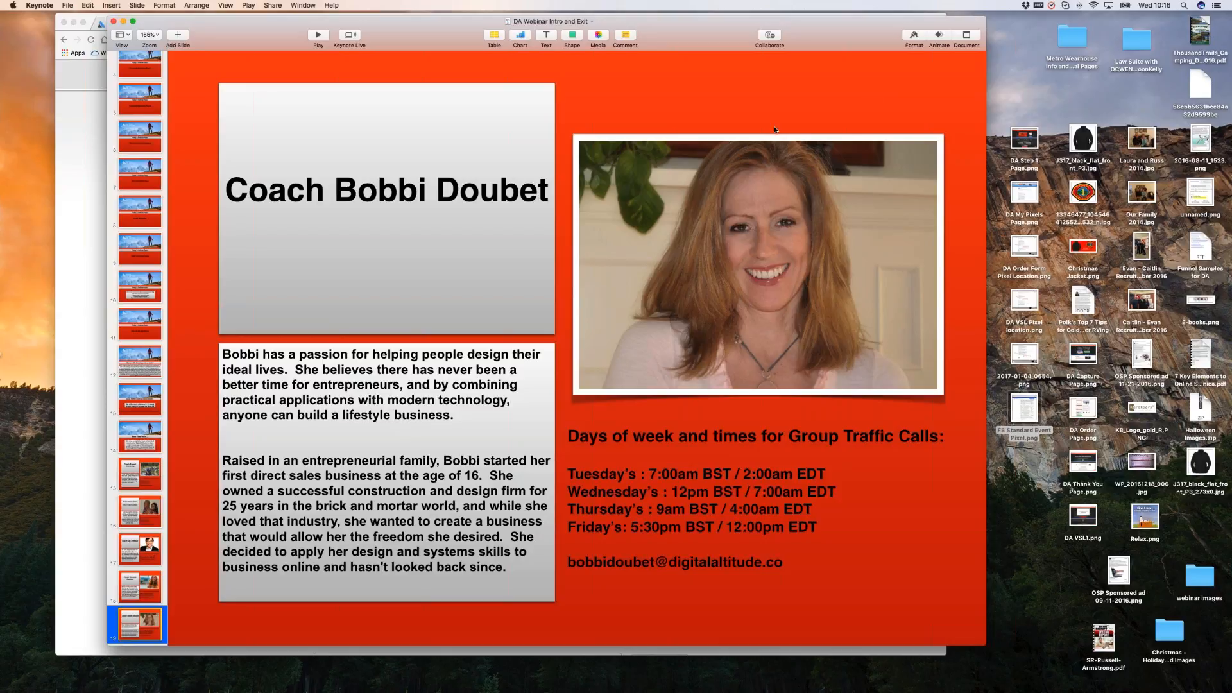
scroll(145, 566, up, 3)
scroll(135, 462, up, 1)
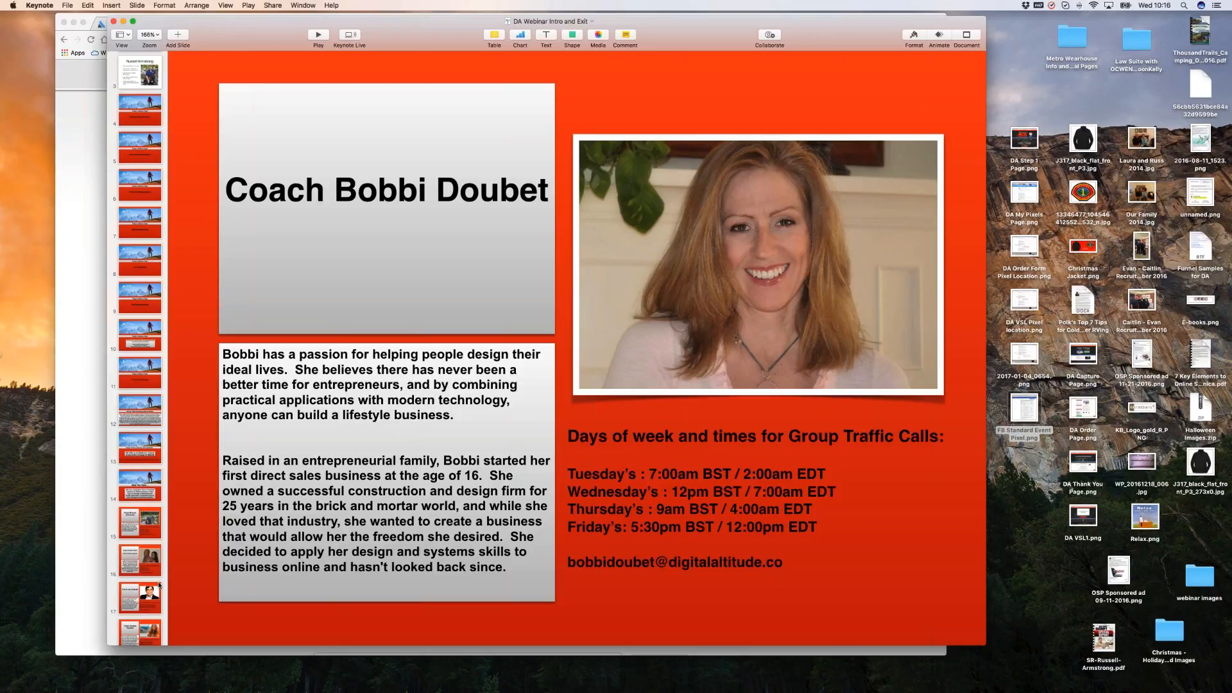
click(142, 454)
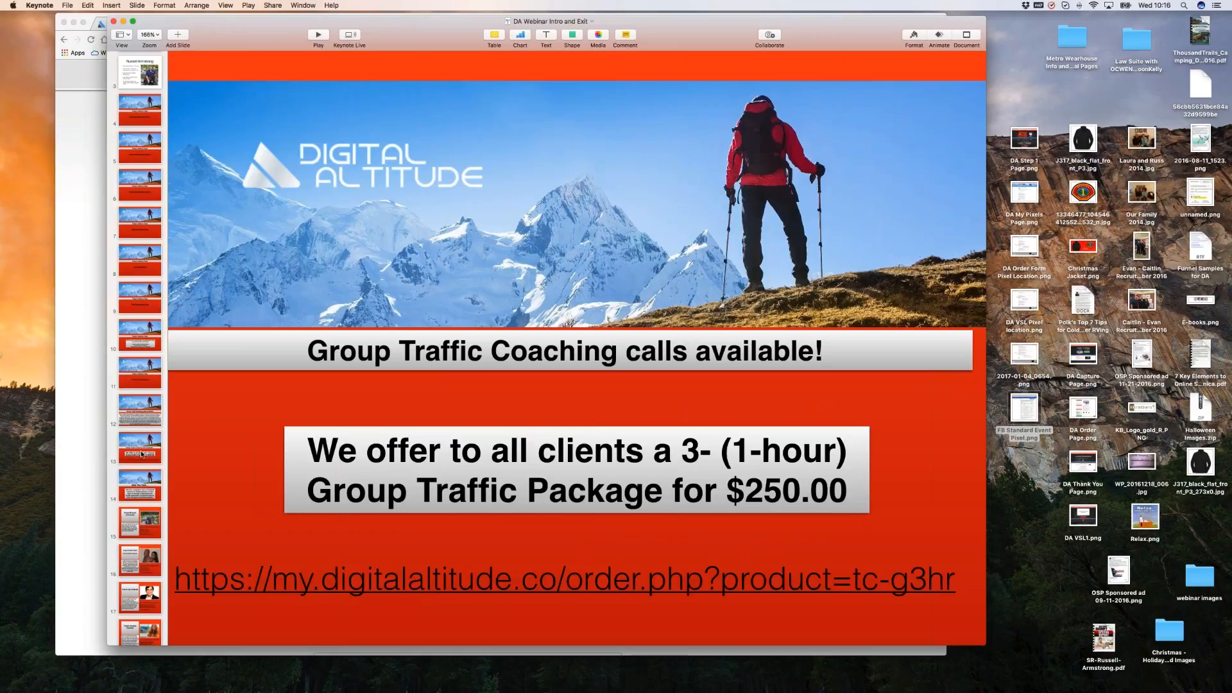
Keep the Group Traffic Coaching offer slide selected before leaving Keynote for the browser.
click(142, 454)
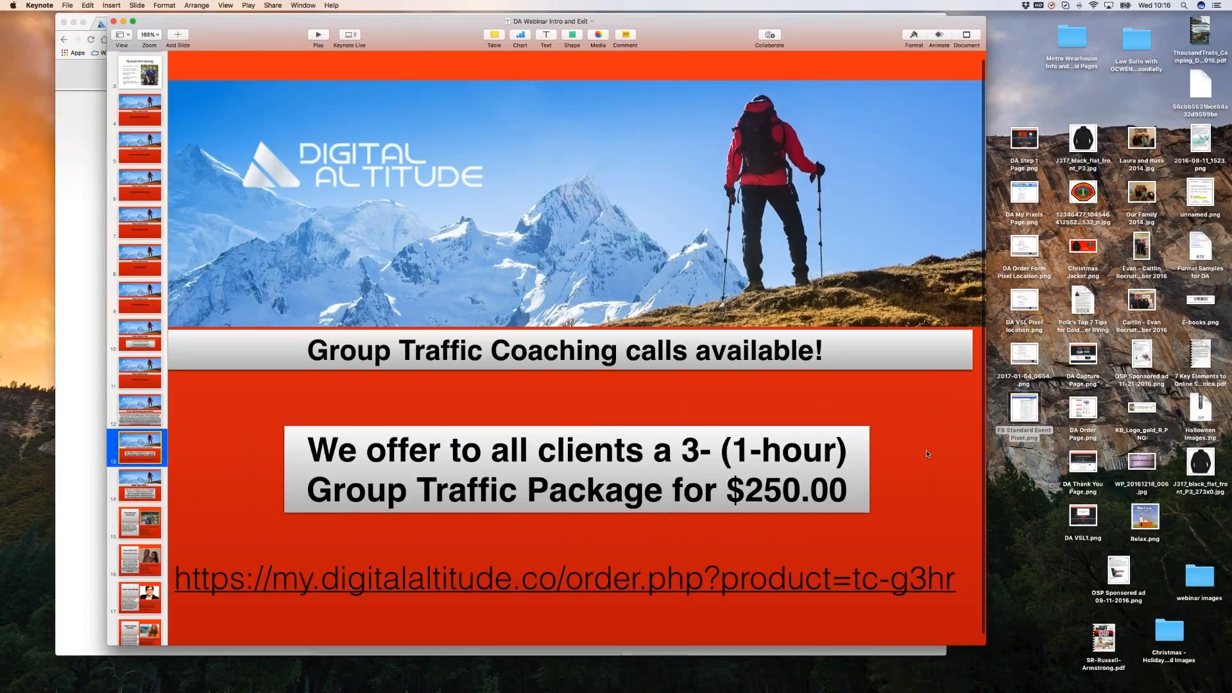
scroll(927, 449, down, 1)
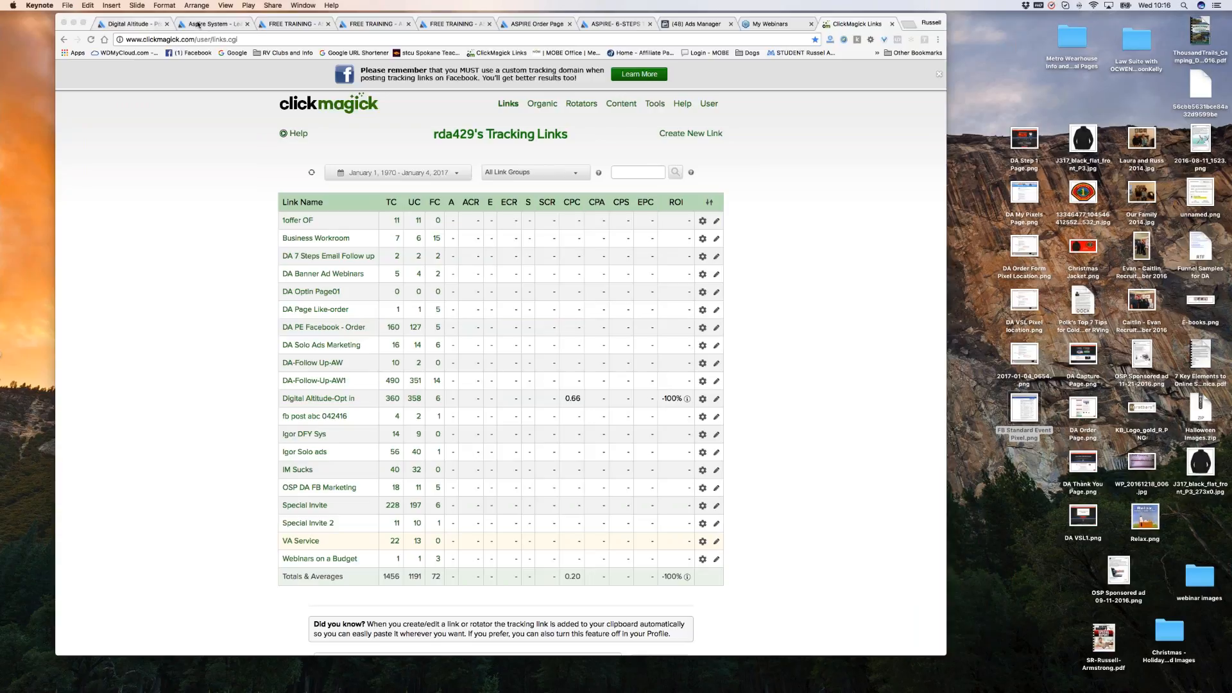
Switch to the Aspire System My Pixels page and scroll through its pixel code fields.
click(146, 25)
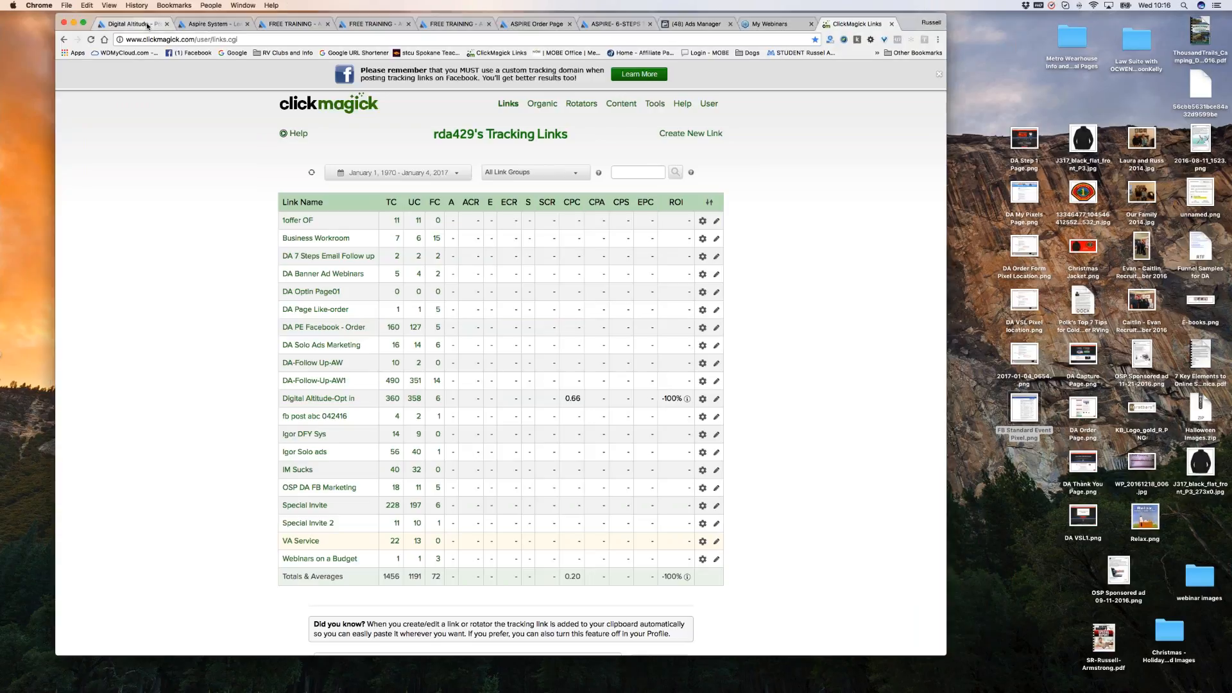
click(146, 25)
click(209, 26)
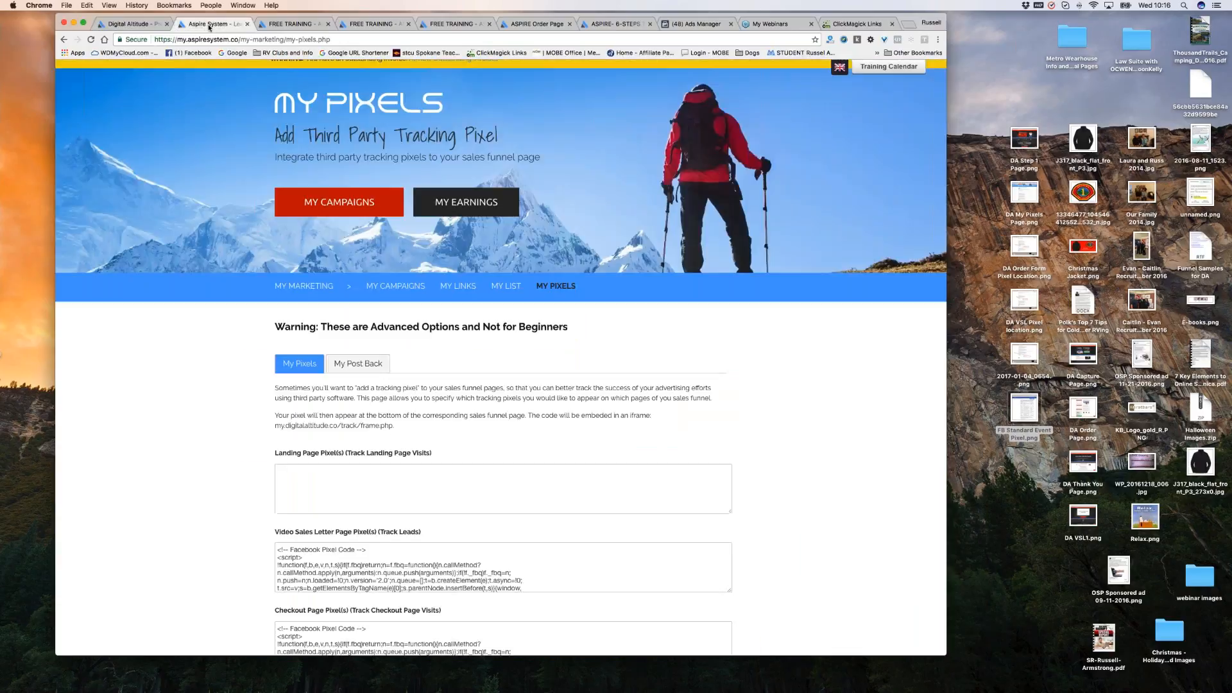
scroll(845, 274, up, 2)
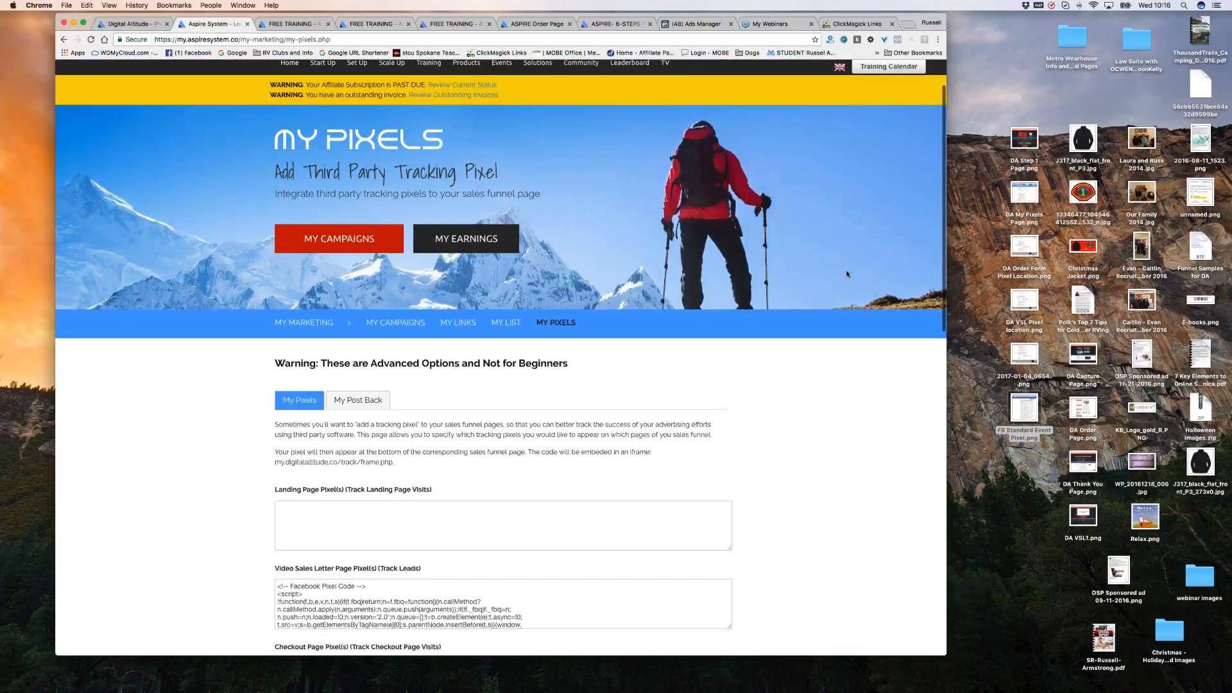
scroll(845, 274, down, 2)
scroll(834, 257, up, 2)
scroll(797, 198, down, 2)
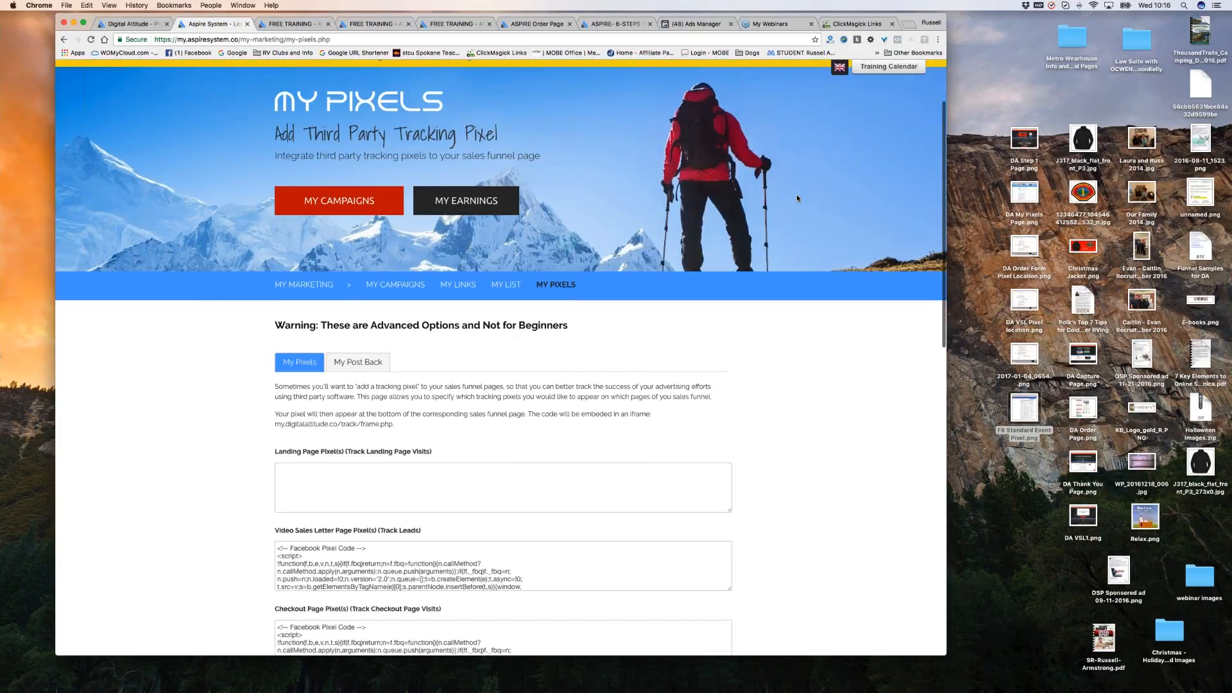
scroll(797, 198, down, 3)
scroll(797, 198, down, 1)
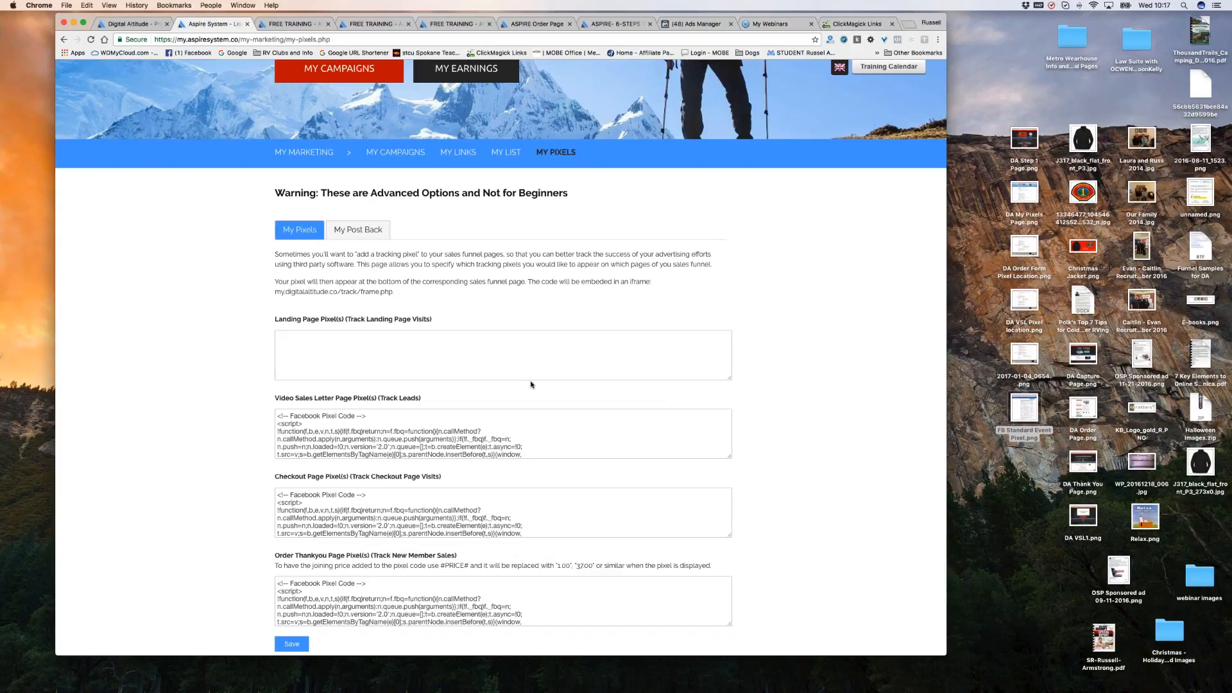
Finish reviewing the pixel codes and go to the My Links affiliate links page.
scroll(629, 427, down, 5)
scroll(747, 345, down, 1)
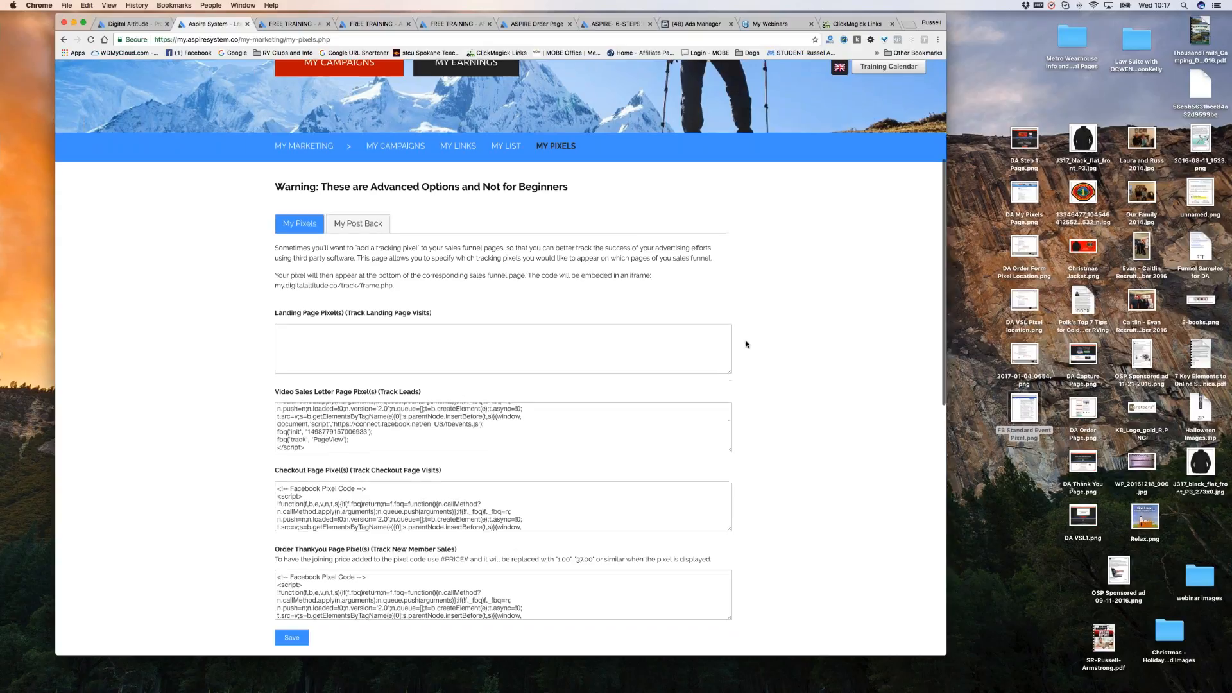
scroll(747, 345, down, 3)
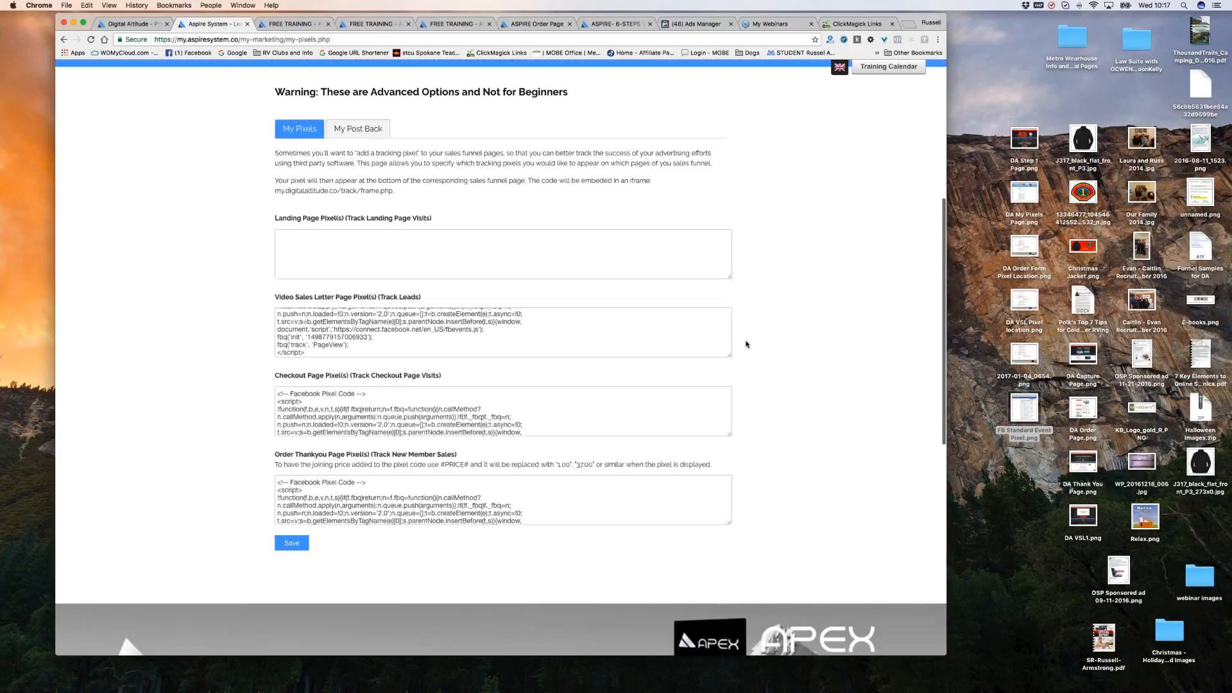
scroll(746, 344, up, 2)
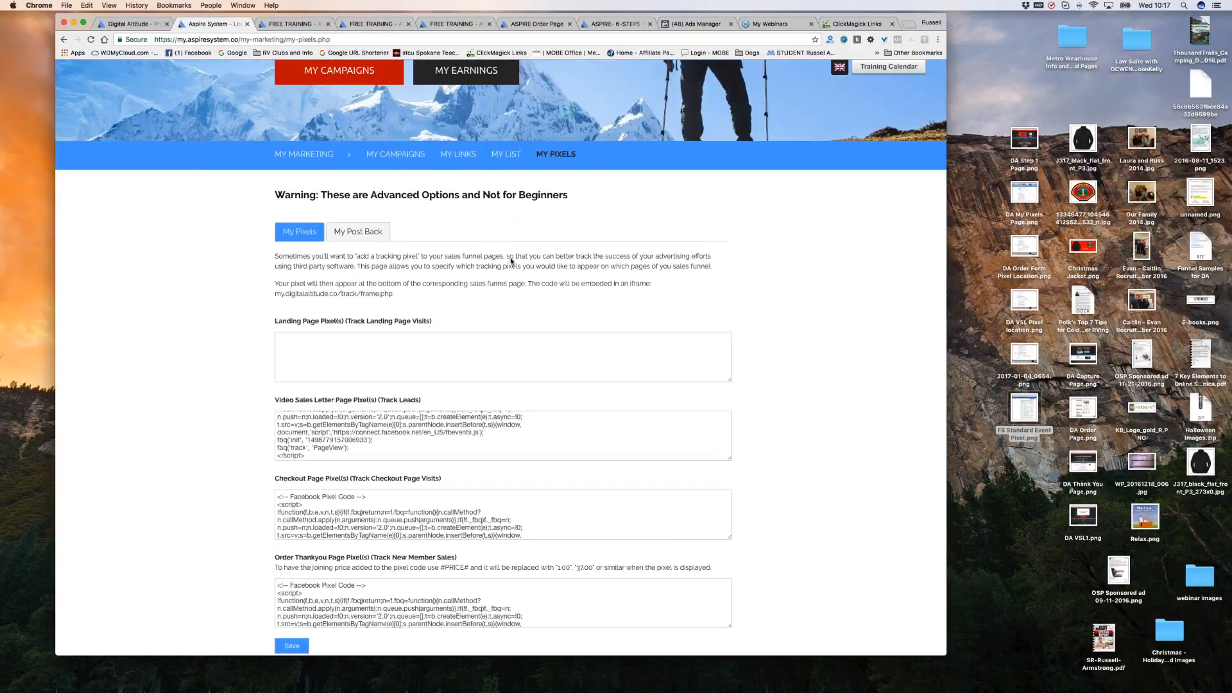
scroll(693, 379, down, 1)
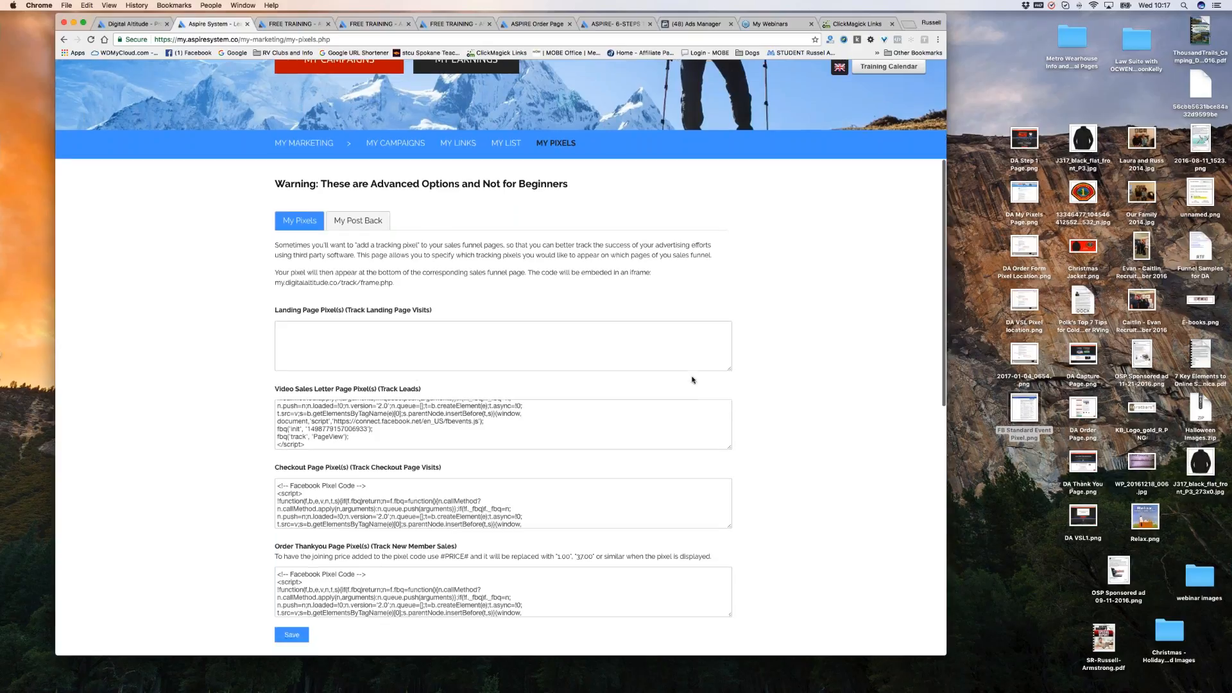
scroll(693, 380, down, 3)
scroll(789, 254, up, 2)
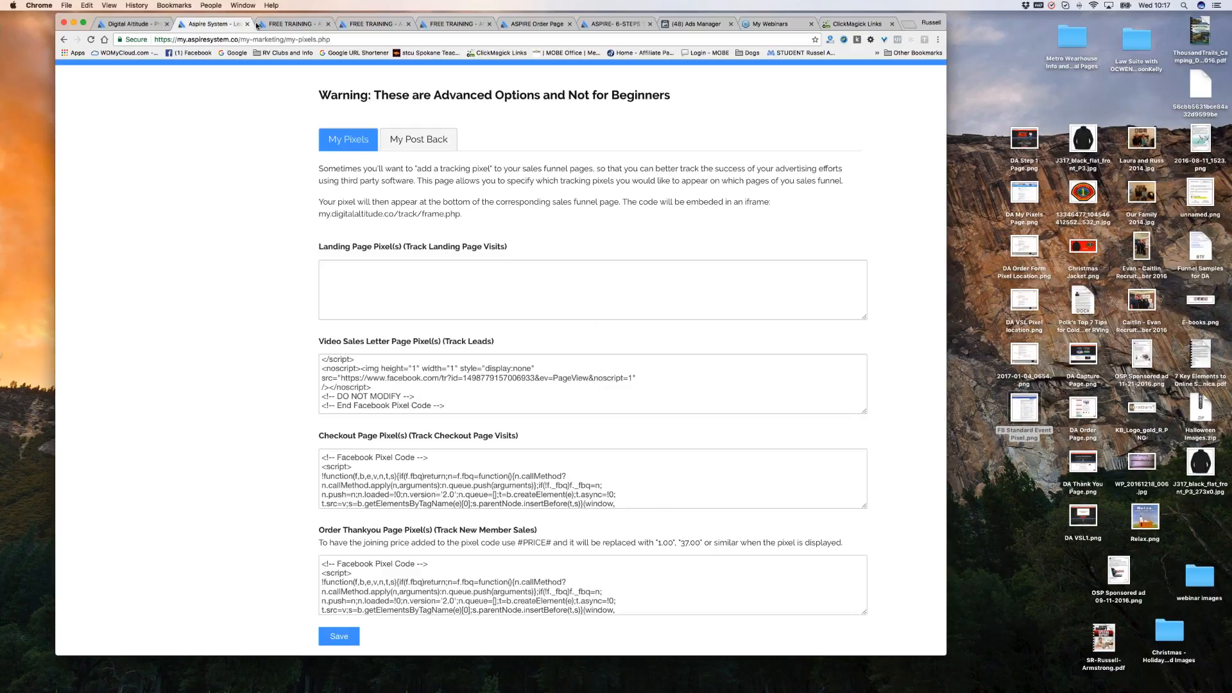
scroll(598, 235, up, 3)
scroll(598, 235, up, 5)
click(538, 446)
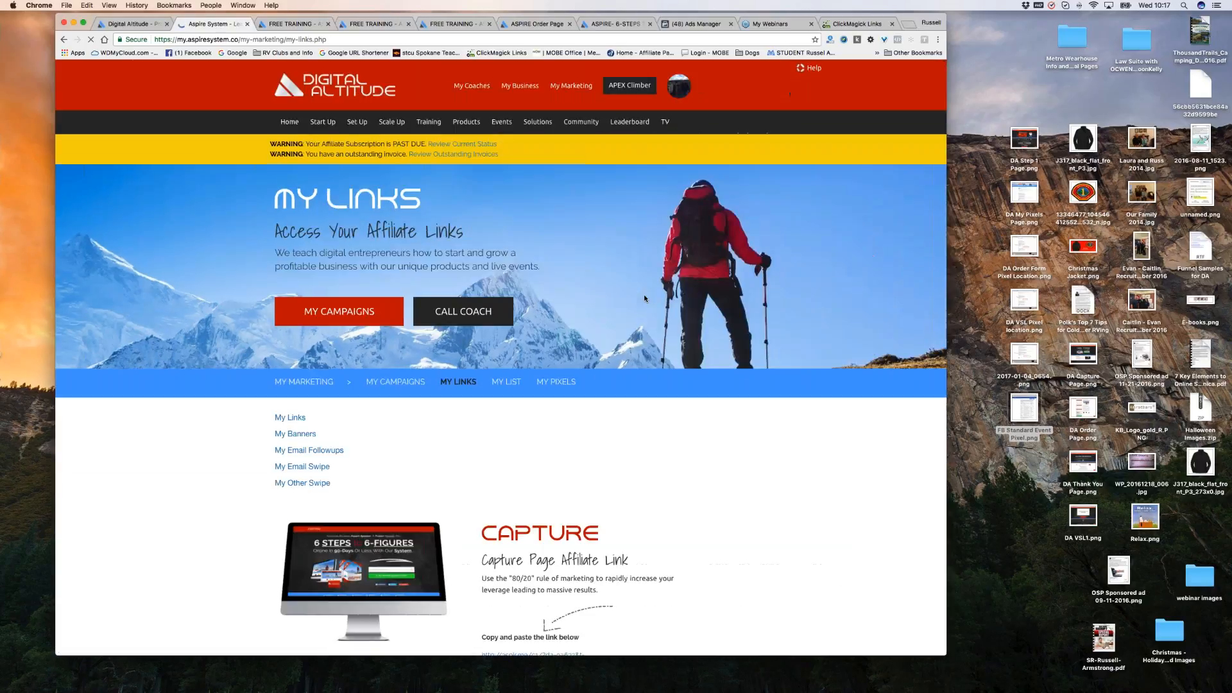
Scroll down My Links and highlight the THANKYOU and ORDER link headings.
scroll(695, 318, down, 5)
scroll(695, 318, down, 3)
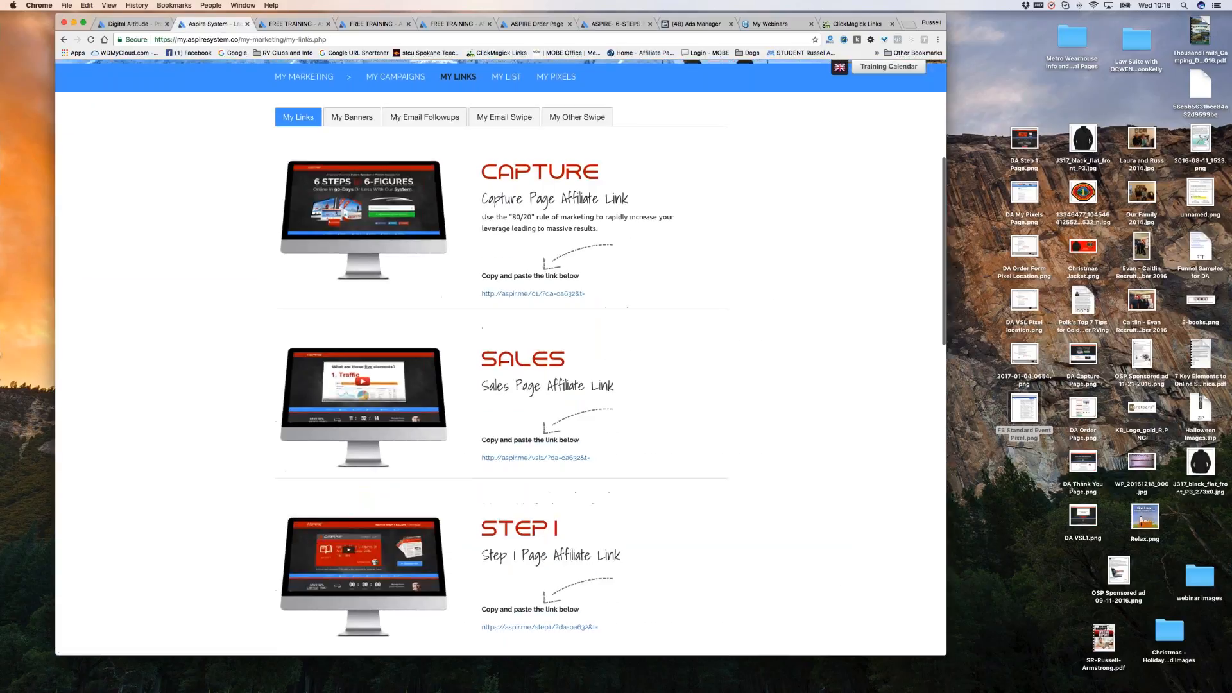
scroll(674, 347, down, 4)
scroll(675, 349, down, 8)
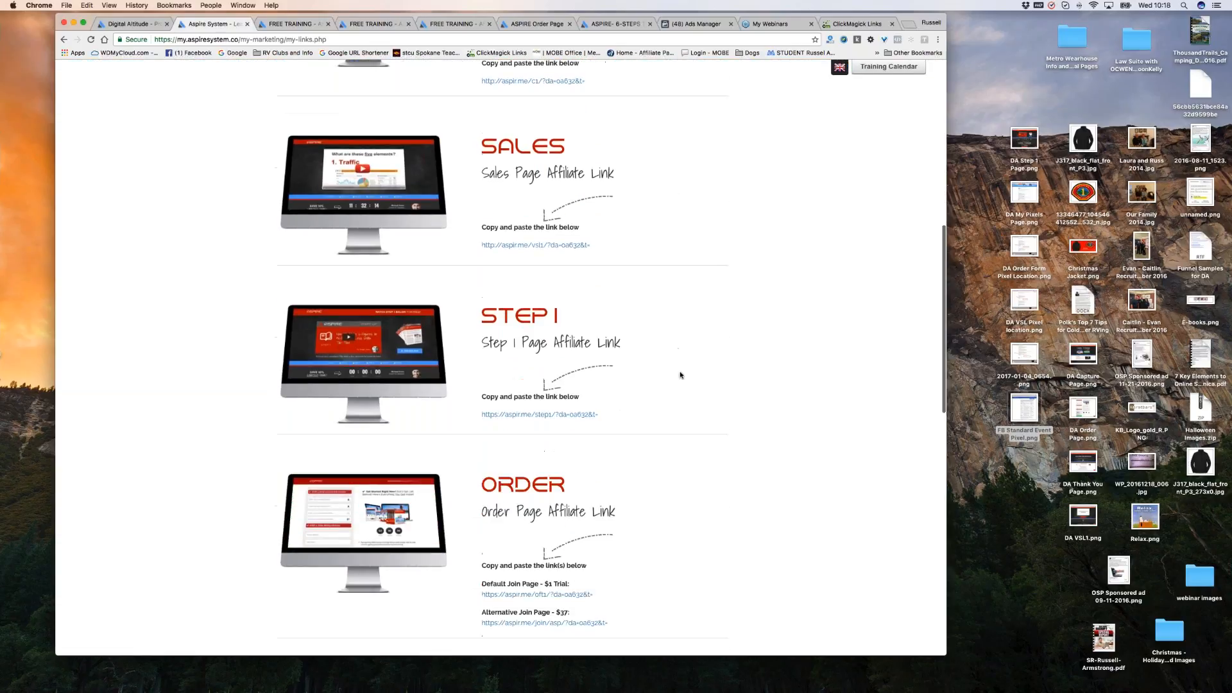
scroll(677, 373, down, 1)
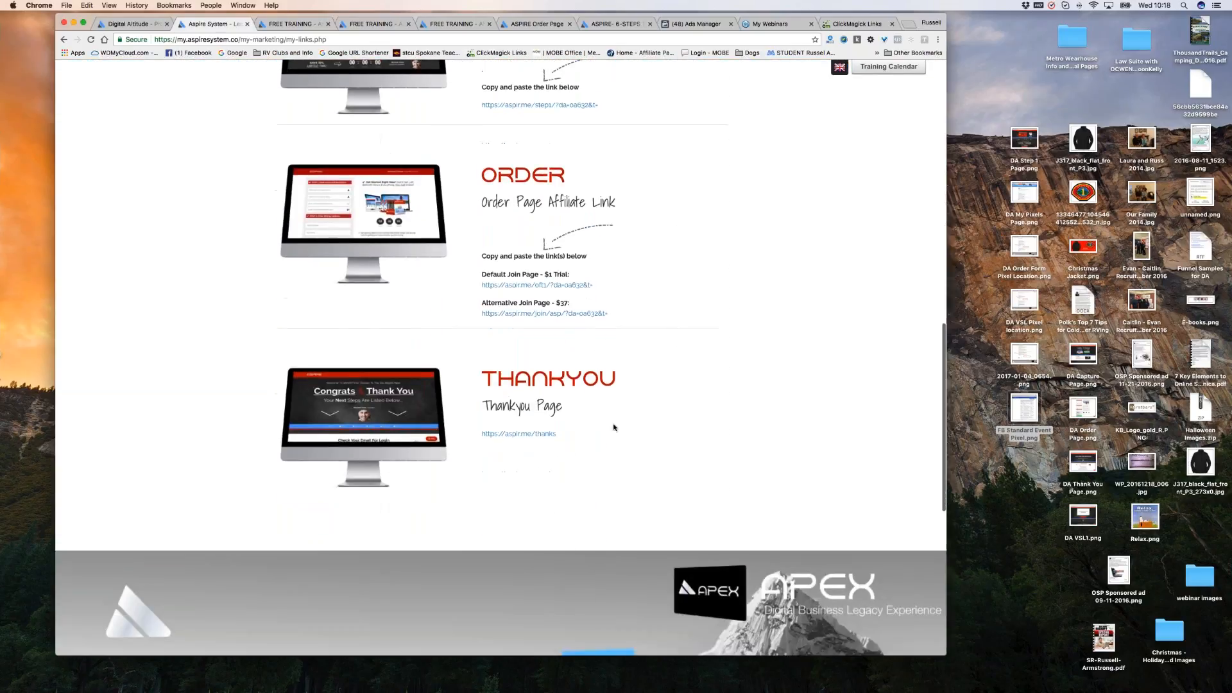
double_click(505, 376)
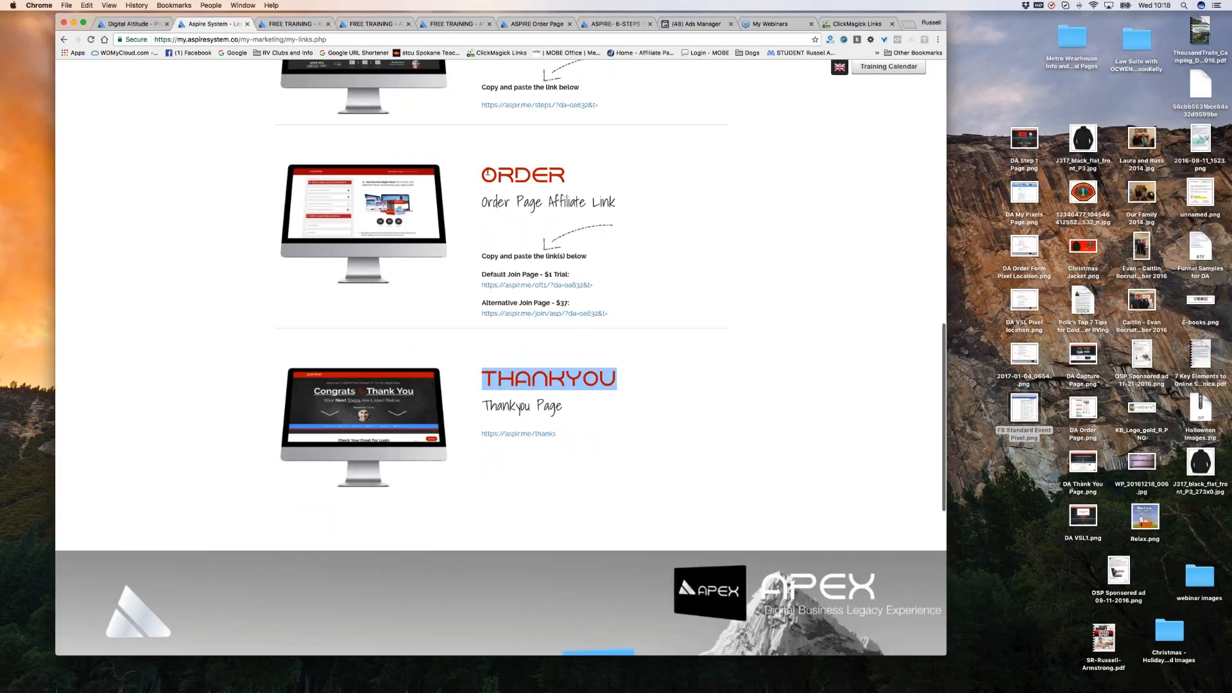
drag(484, 173, 570, 174)
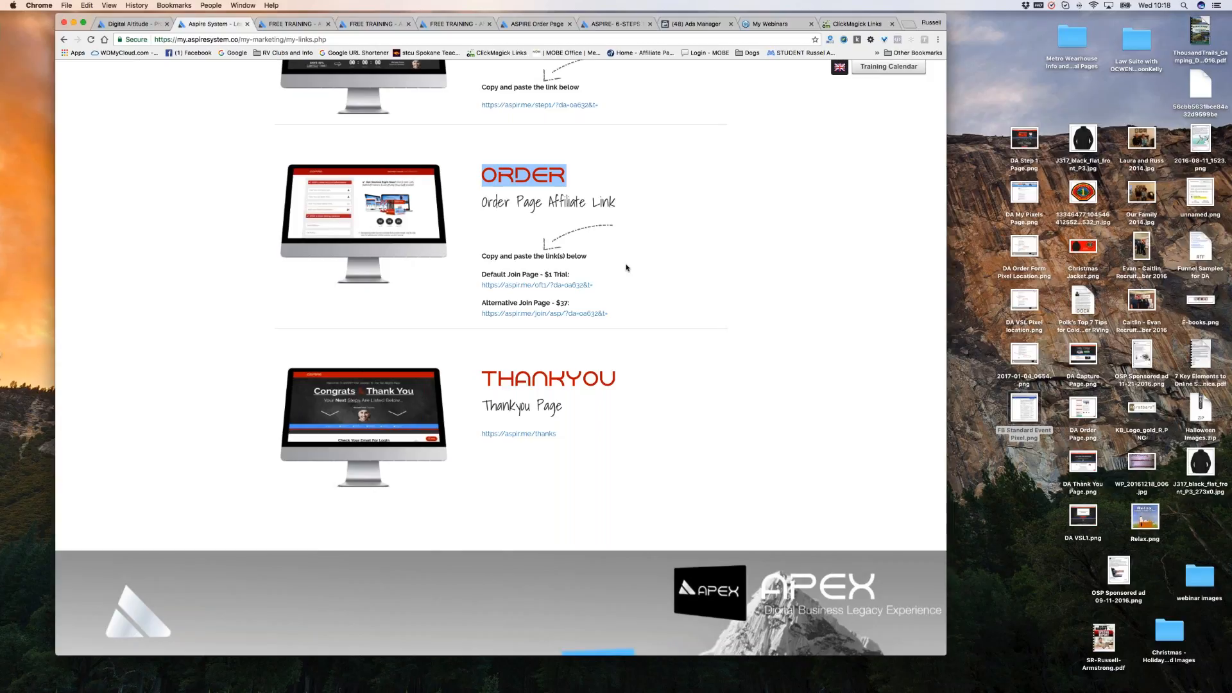
Highlight the CAPTURE and SALES link headings.
scroll(662, 257, down, 1)
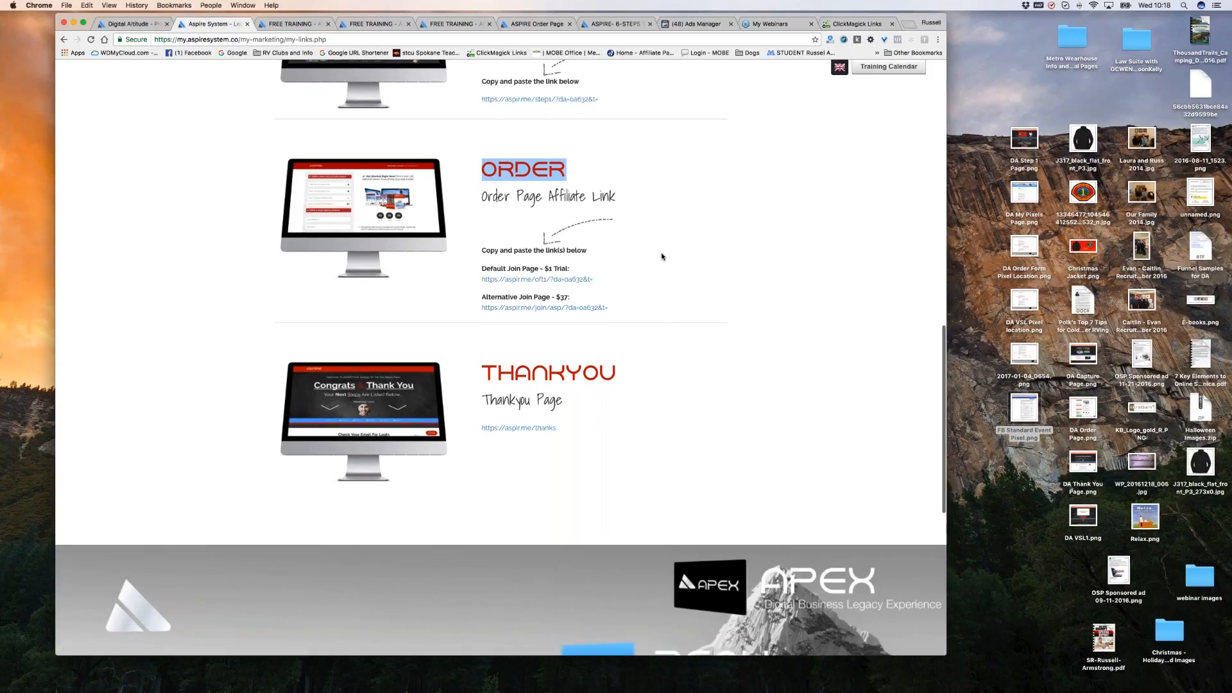
scroll(652, 256, down, 1)
scroll(645, 248, up, 5)
scroll(644, 246, up, 7)
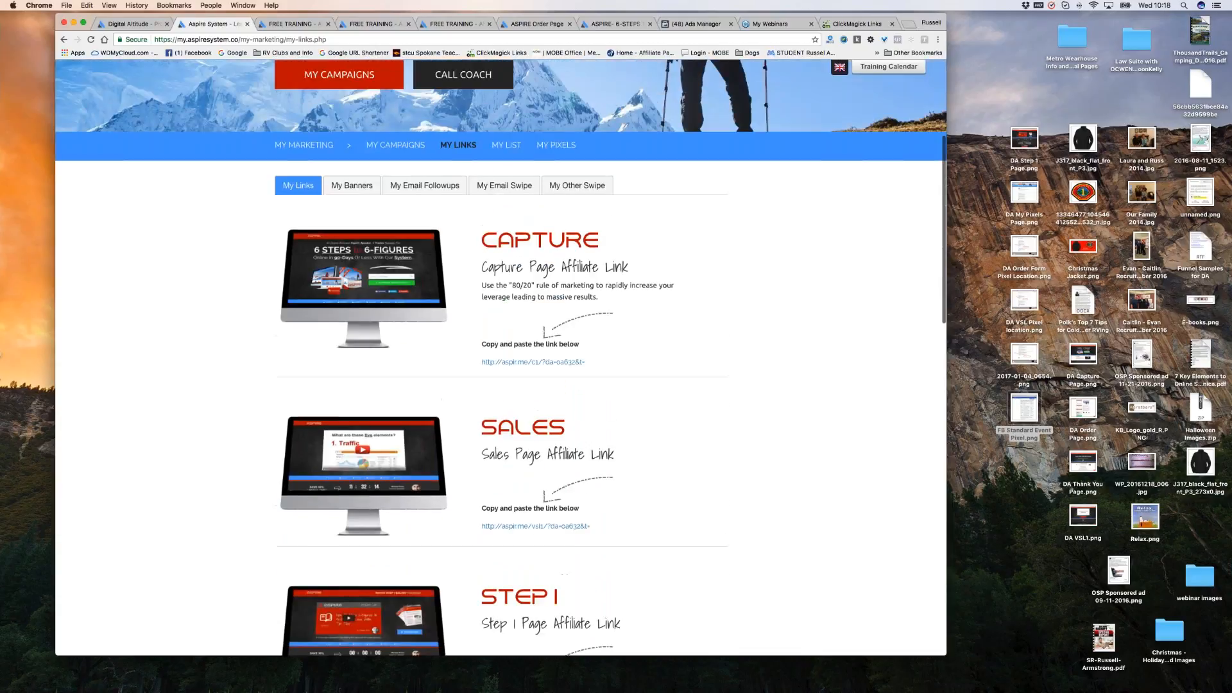
drag(495, 240, 600, 244)
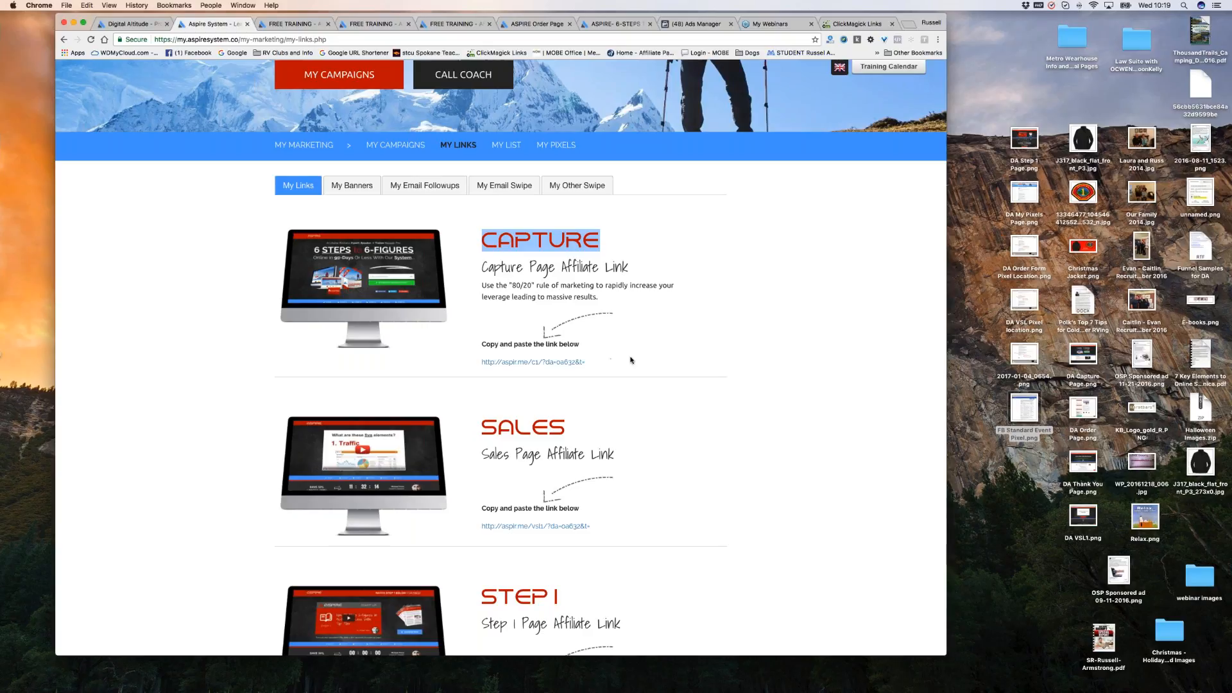
scroll(669, 354, down, 1)
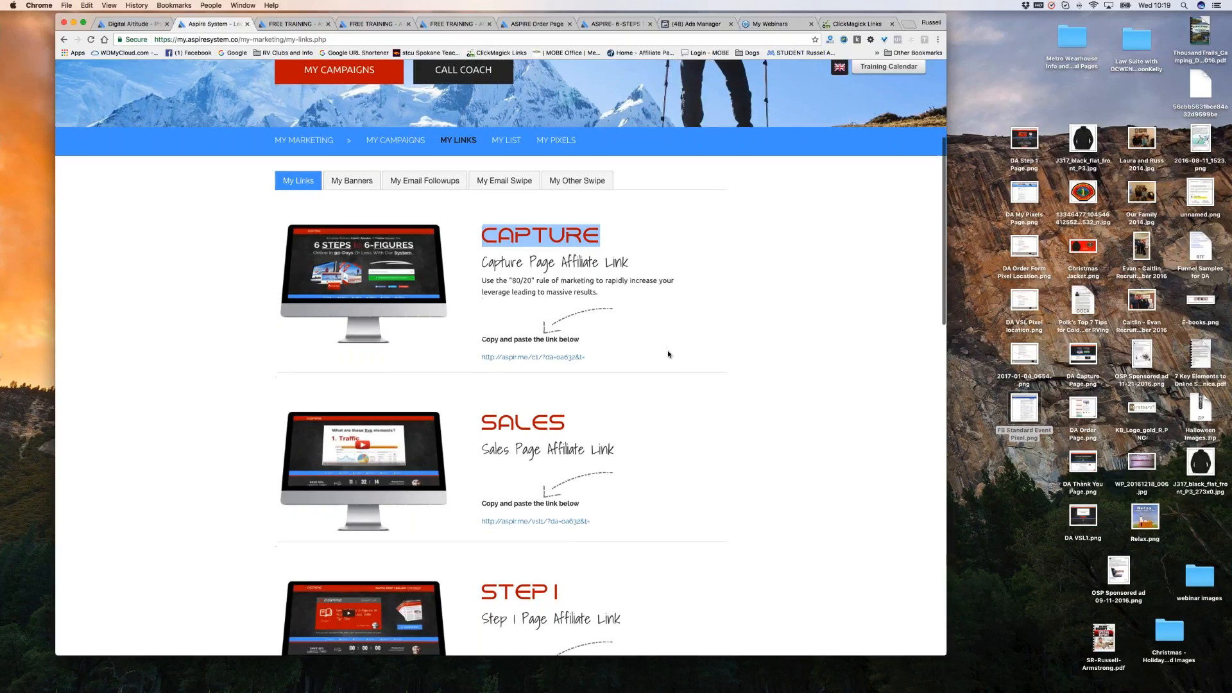
scroll(668, 355, down, 4)
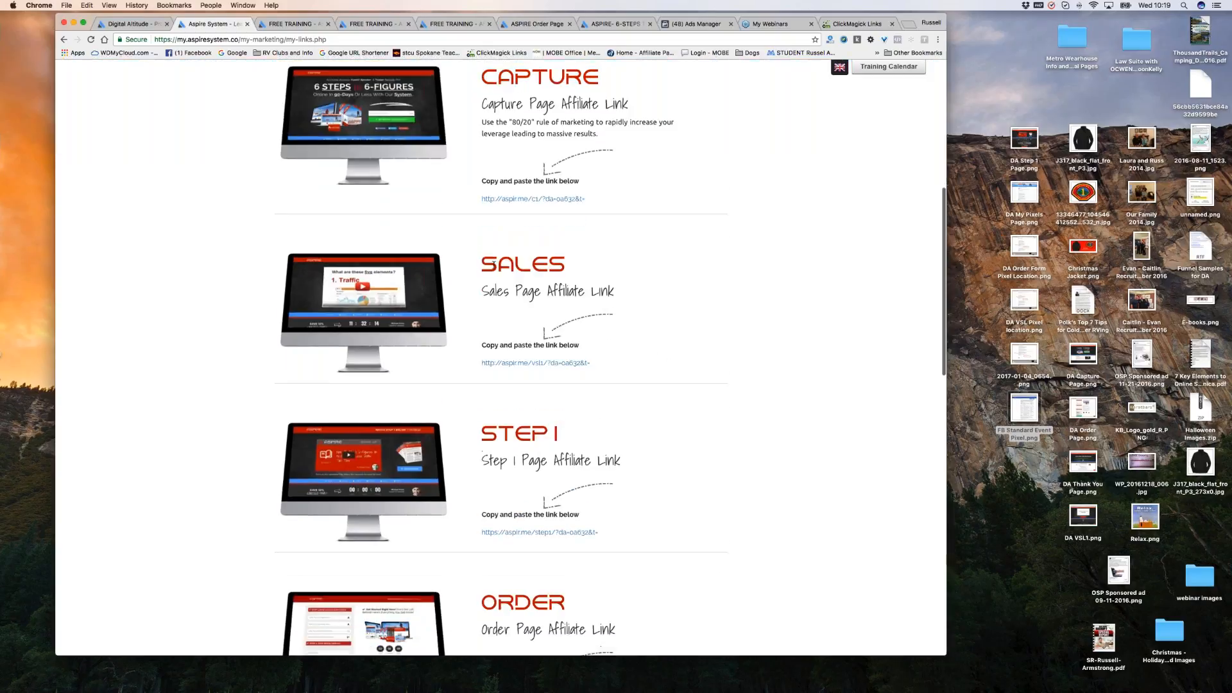
double_click(530, 264)
Highlight the THANKYOU heading again, then return to the My Pixels settings page.
scroll(530, 264, down, 1)
scroll(502, 358, down, 5)
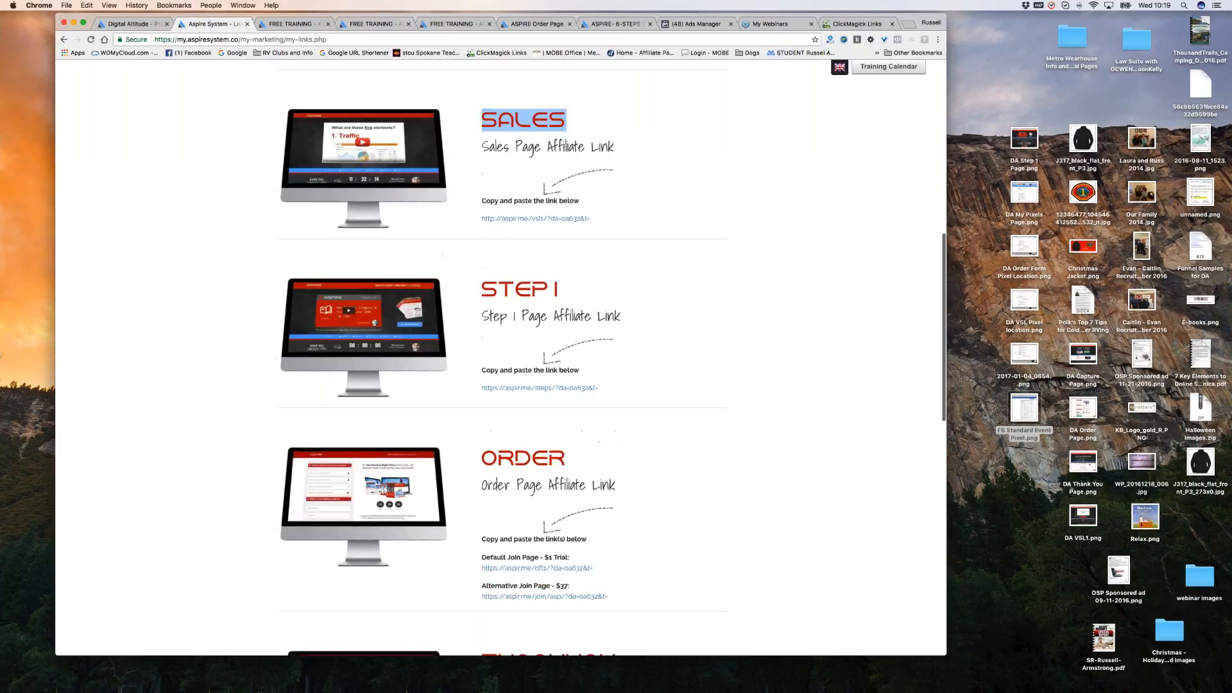
scroll(502, 358, down, 3)
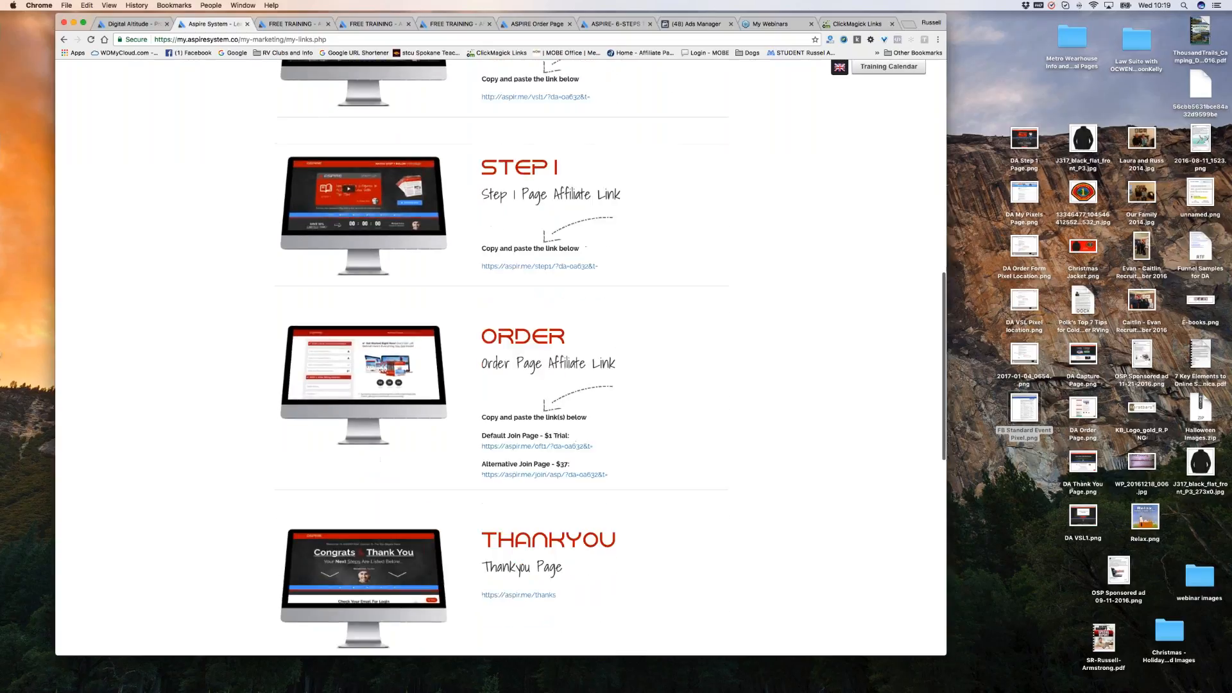
scroll(776, 654, down, 1)
double_click(549, 418)
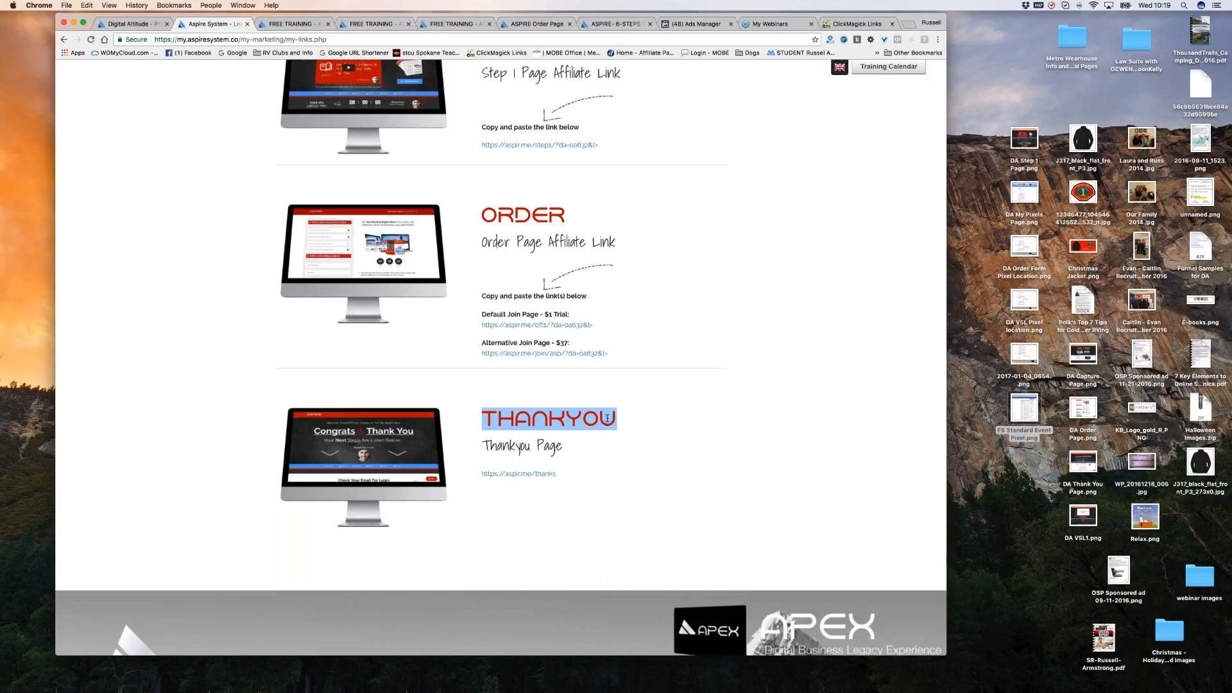
scroll(607, 418, up, 1)
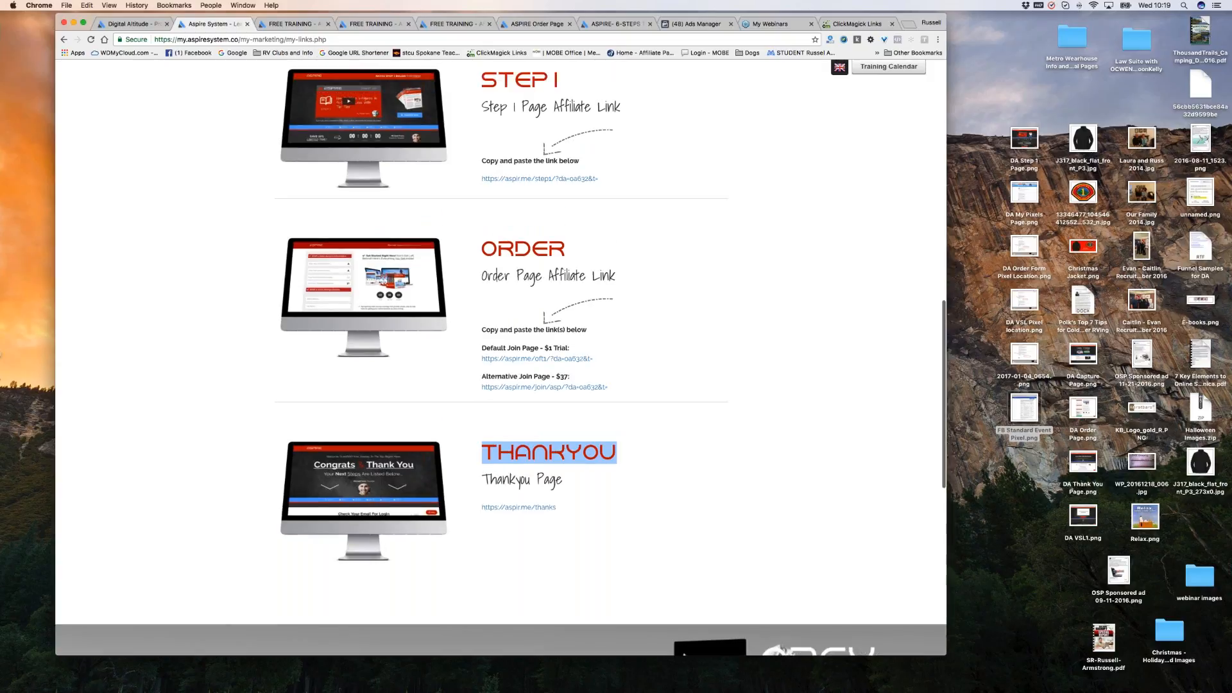
scroll(500, 360, up, 10)
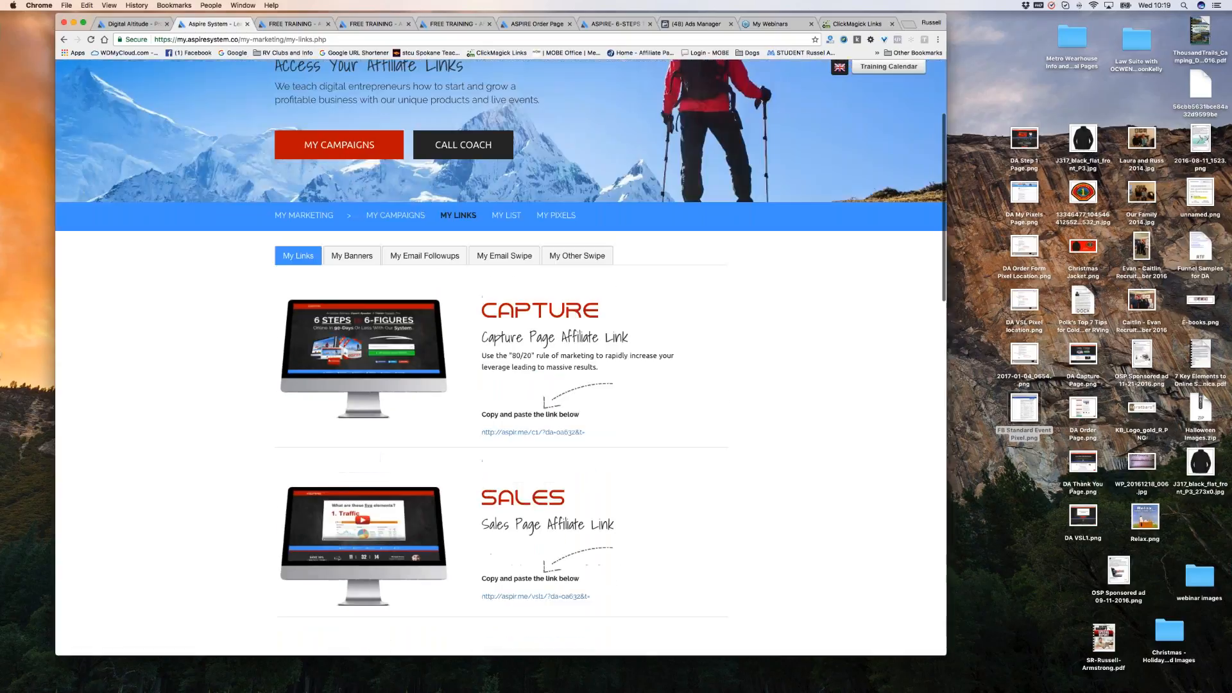
click(556, 216)
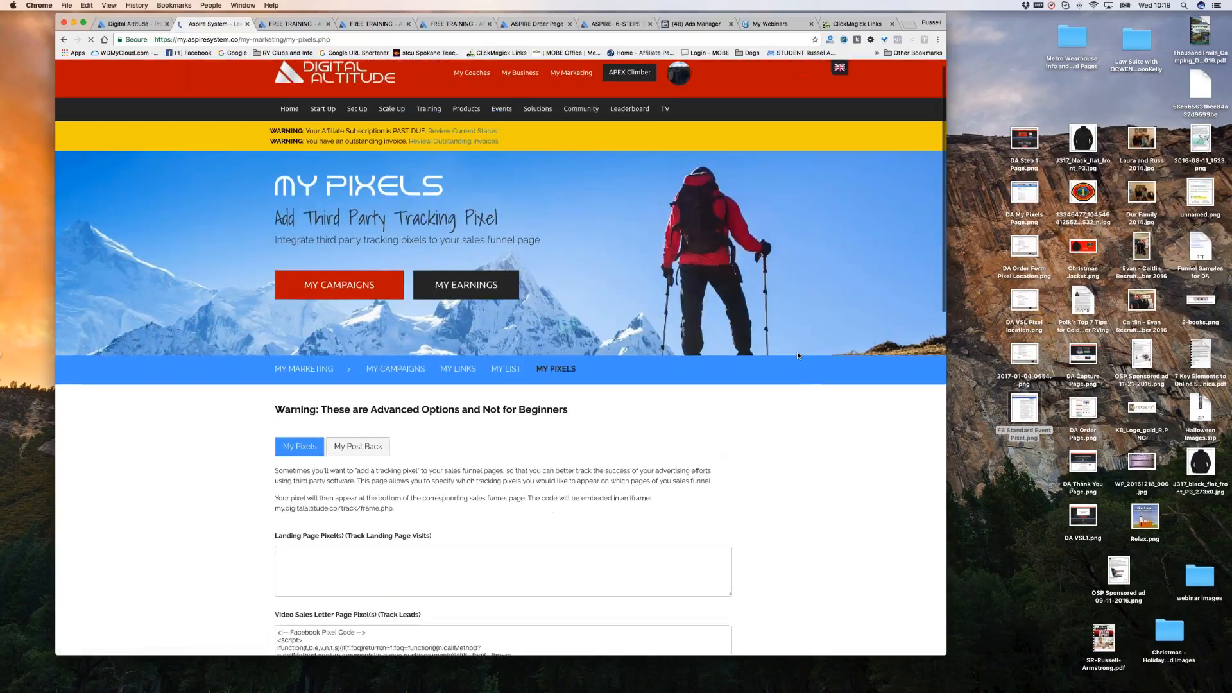
scroll(798, 356, down, 5)
scroll(797, 356, down, 3)
scroll(520, 364, down, 3)
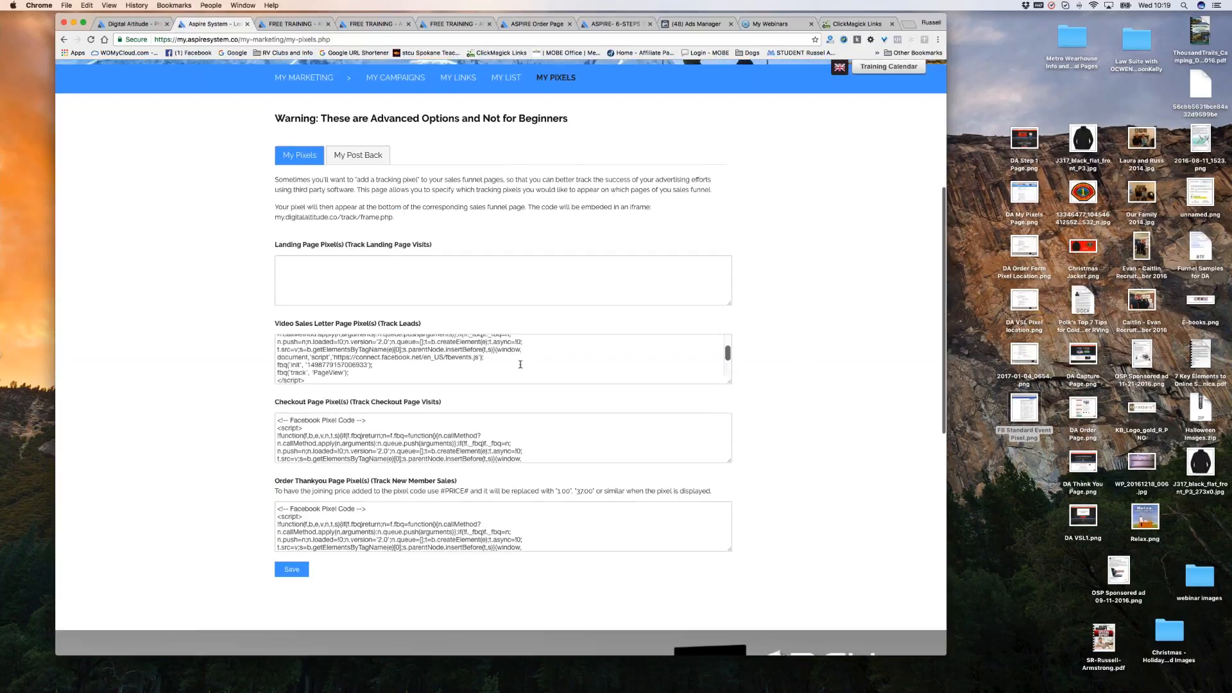
scroll(817, 377, down, 1)
scroll(817, 376, down, 3)
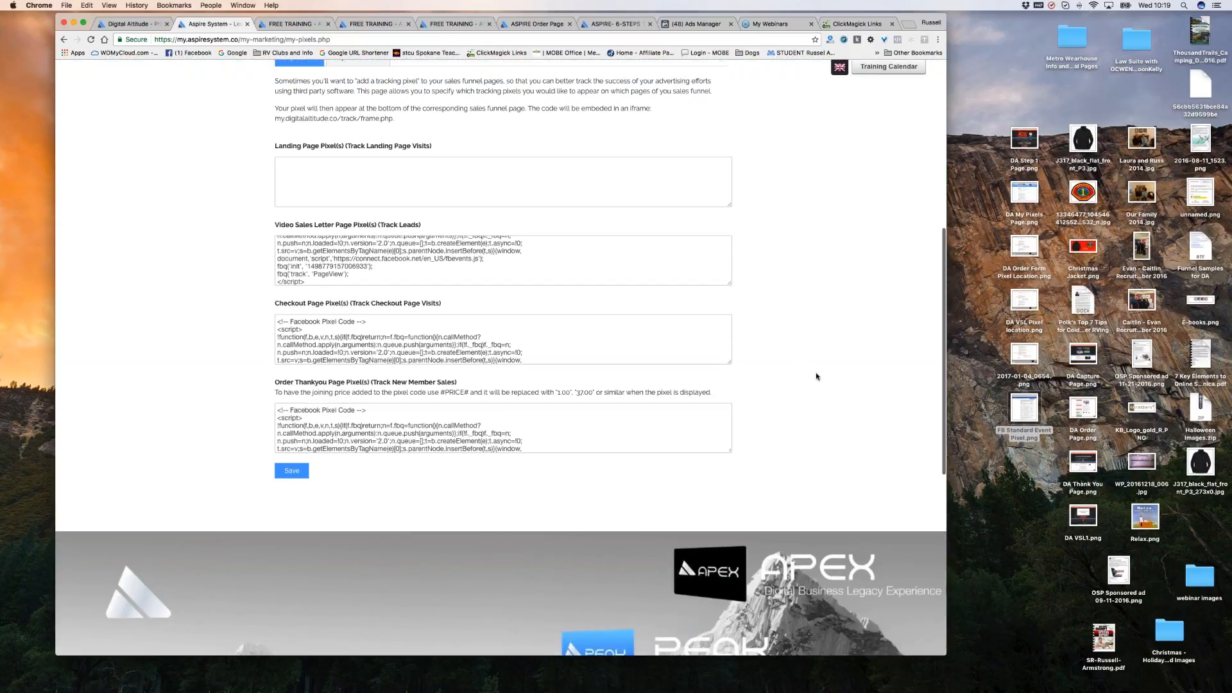
scroll(817, 377, up, 2)
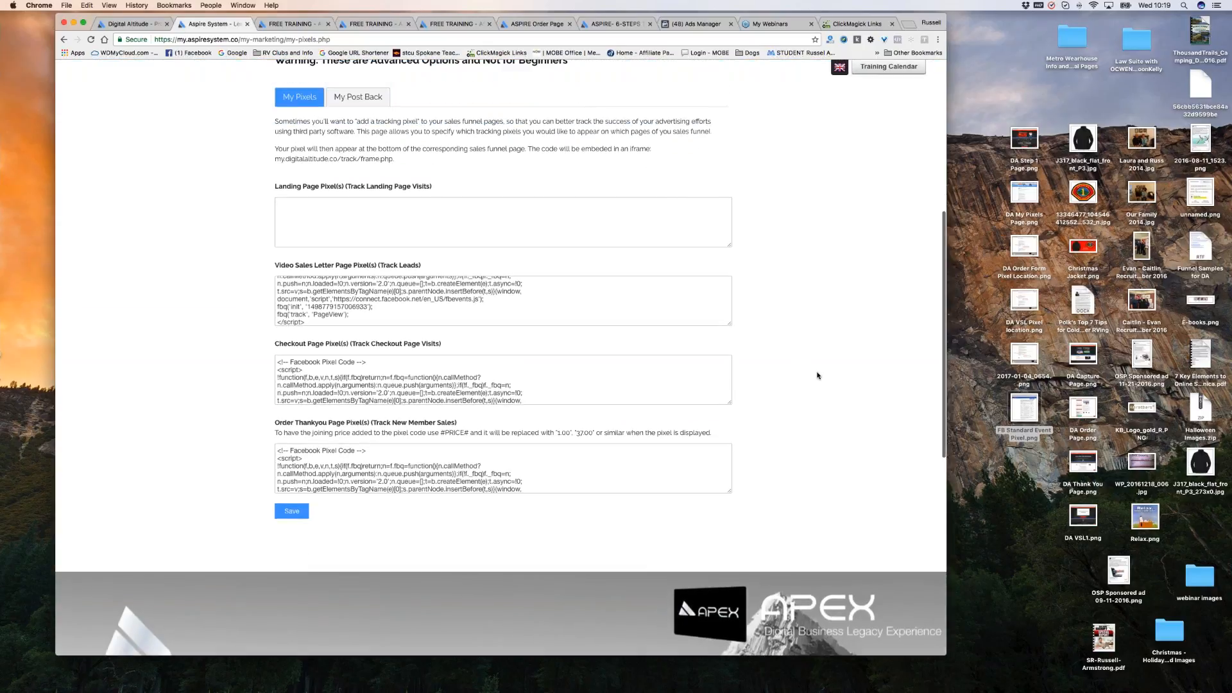
scroll(817, 375, up, 4)
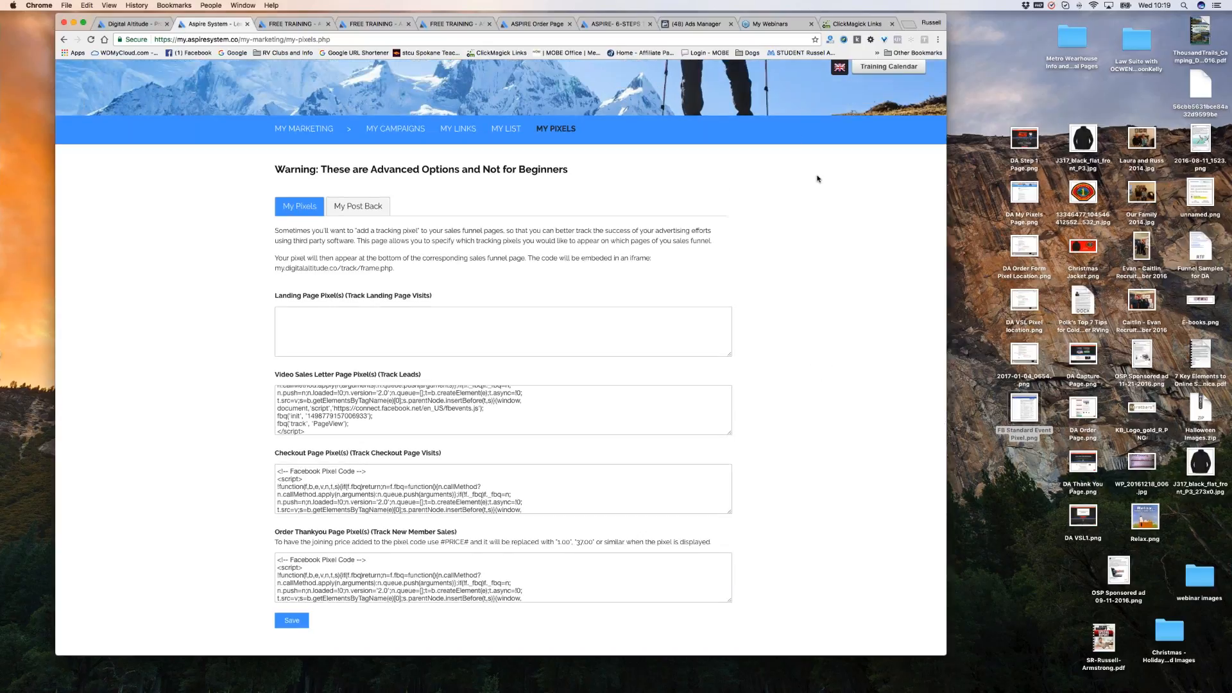
Review ClickMagick's Tracking Links table (1456 clicks, 1191 unique) and reload the Links list.
click(860, 24)
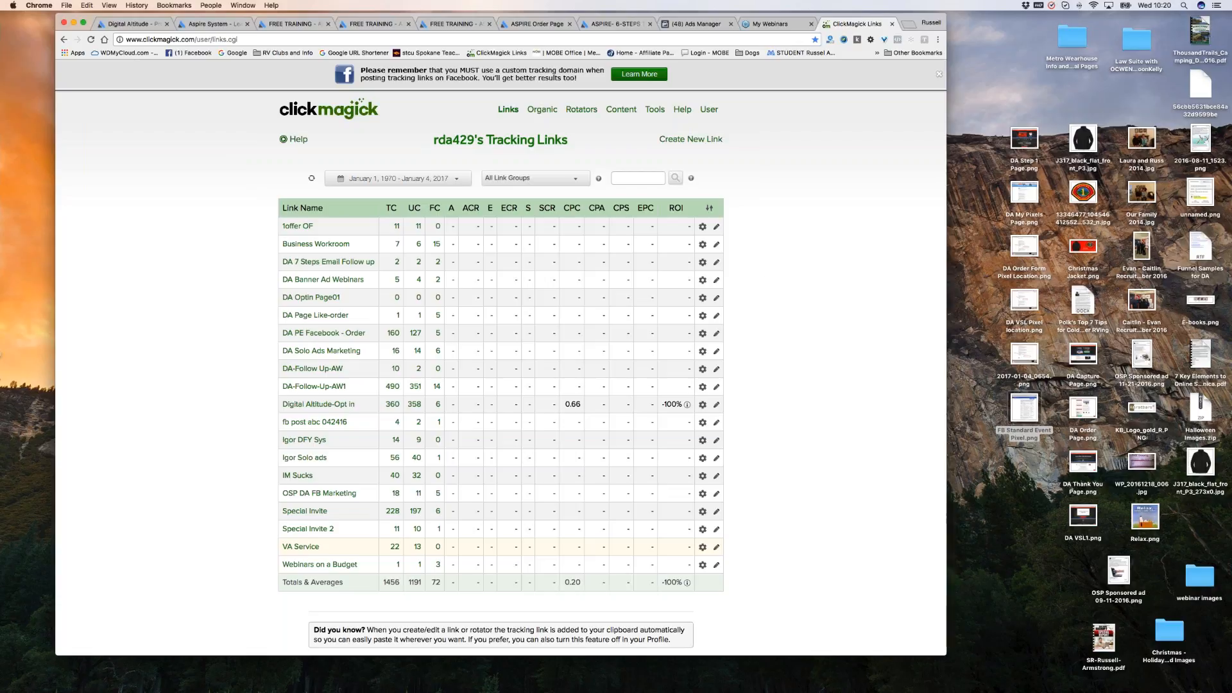
scroll(868, 275, down, 1)
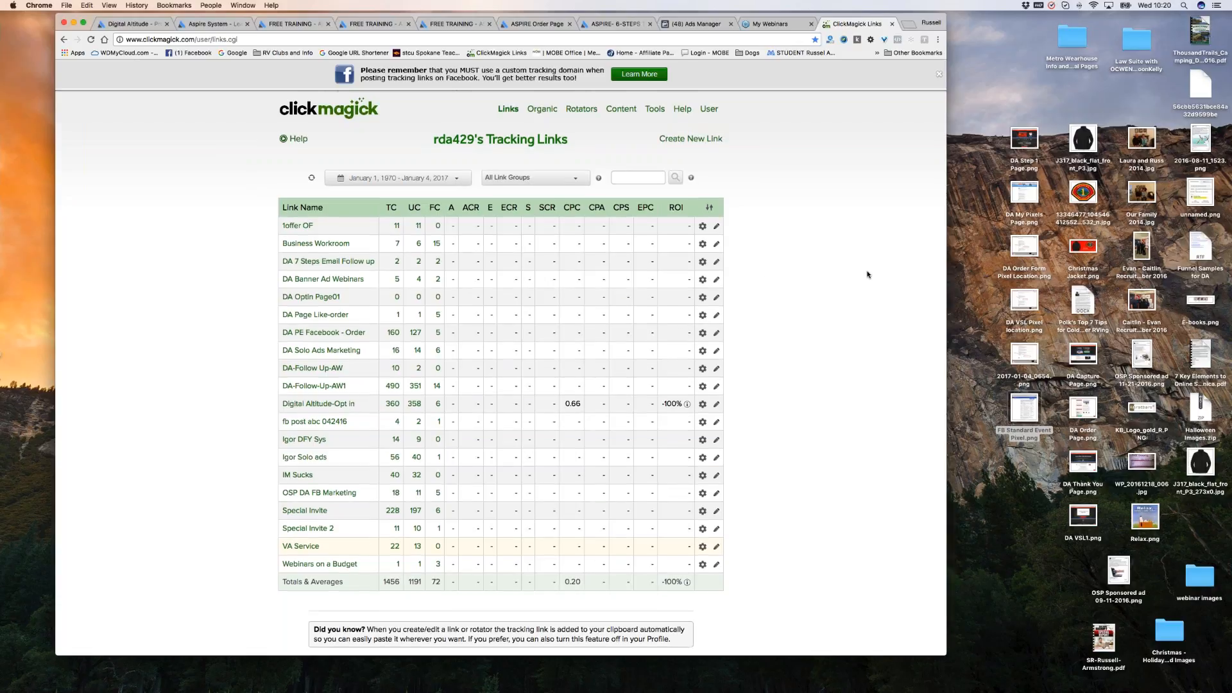
scroll(867, 274, down, 2)
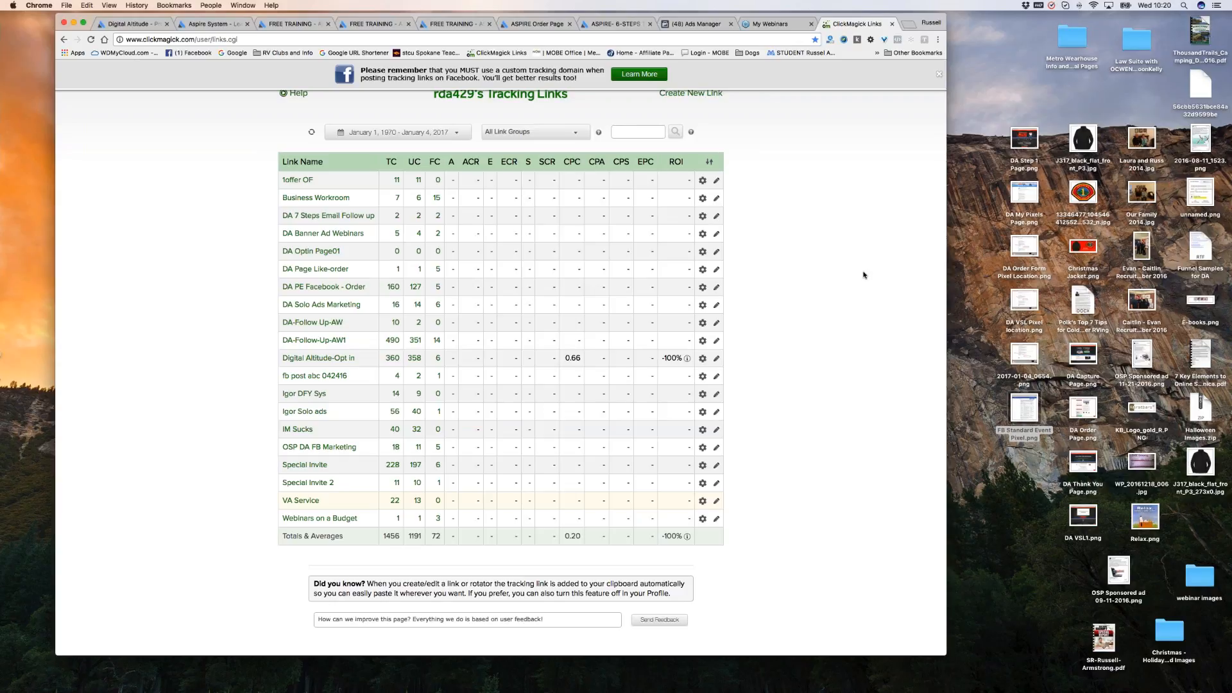
scroll(812, 317, up, 1)
scroll(812, 317, up, 1)
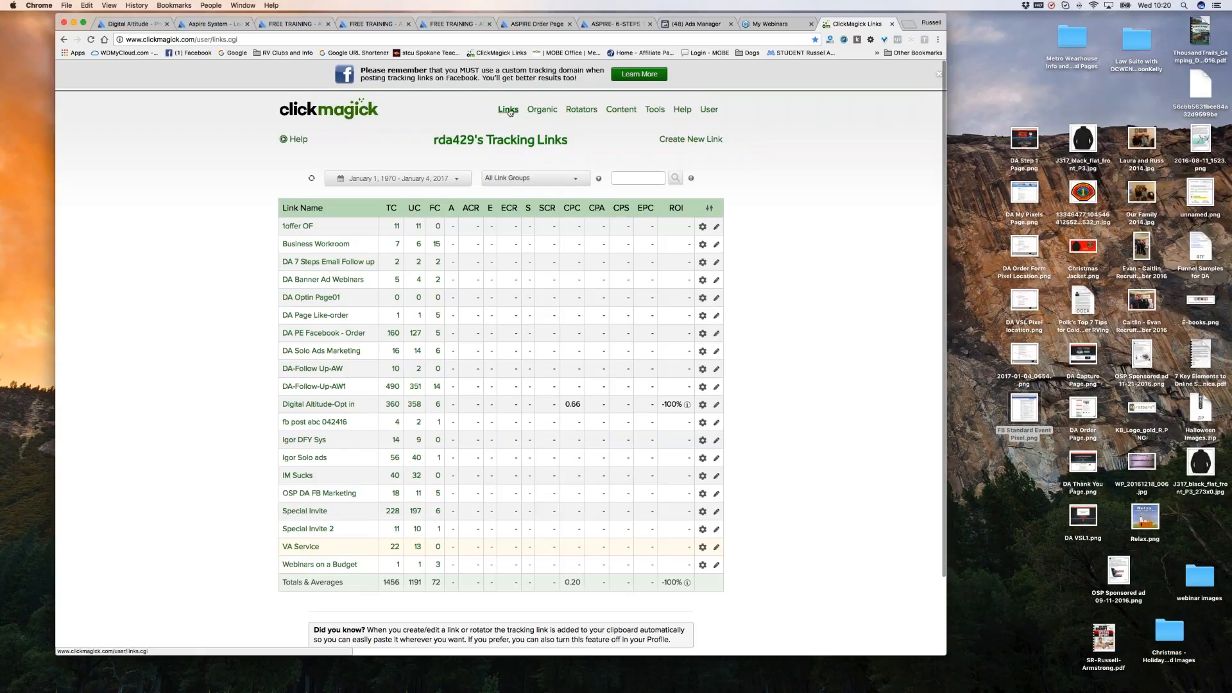
click(508, 111)
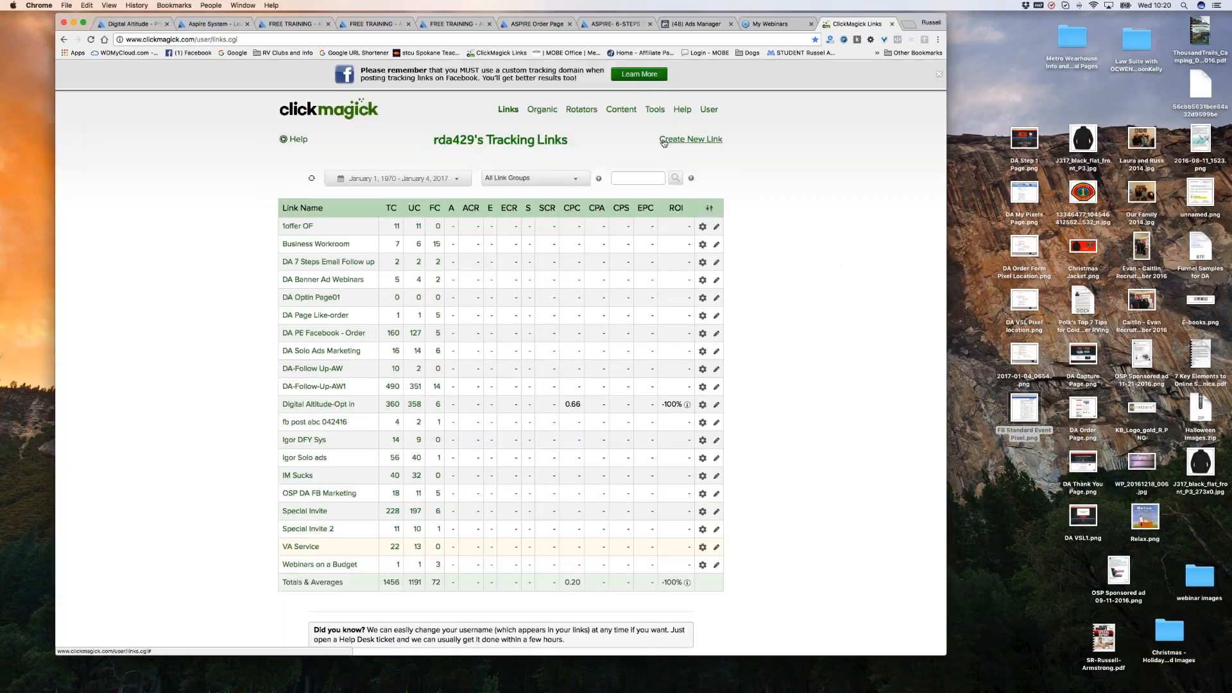
Start a new tracking link on DigitalAltitude.Retiring-Well.com named 'DA test' with link ID test.
click(698, 141)
scroll(804, 313, down, 1)
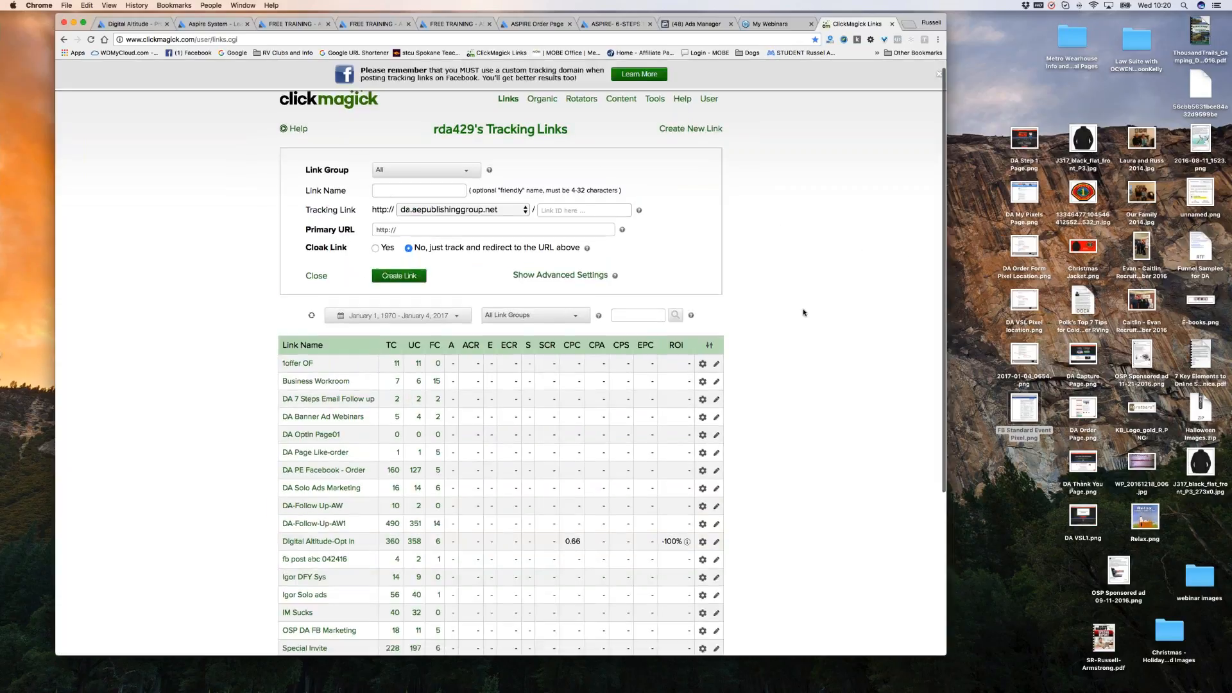
scroll(804, 312, down, 5)
click(463, 117)
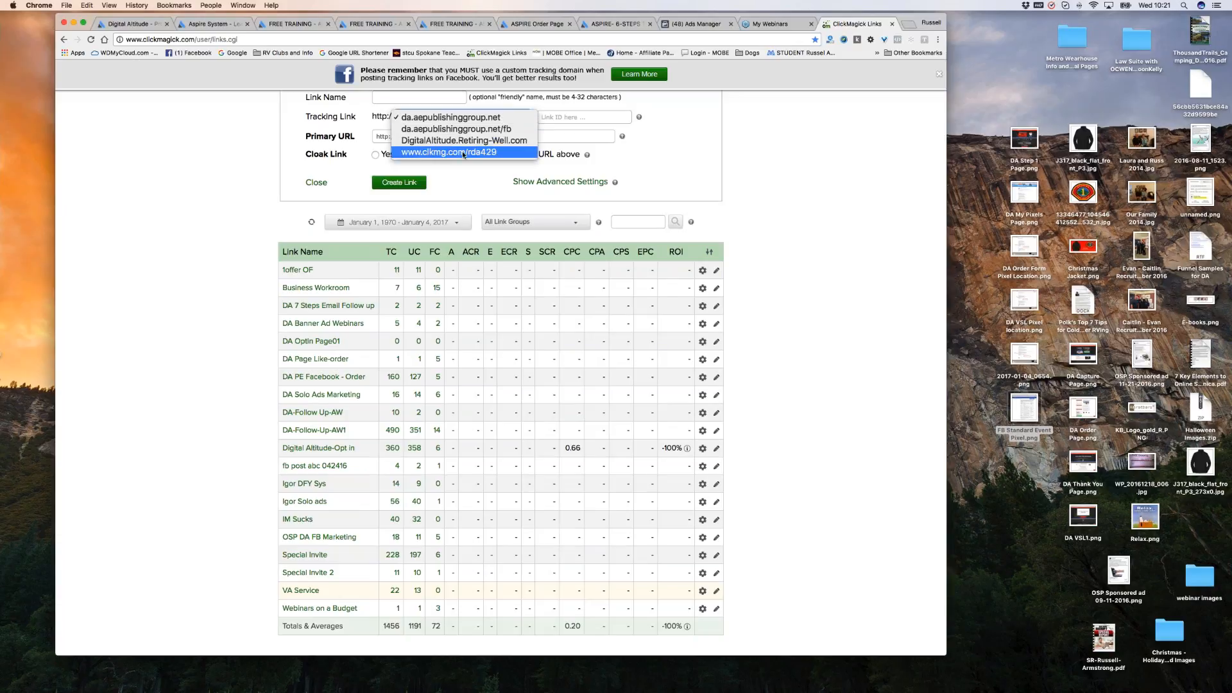
scroll(739, 176, up, 3)
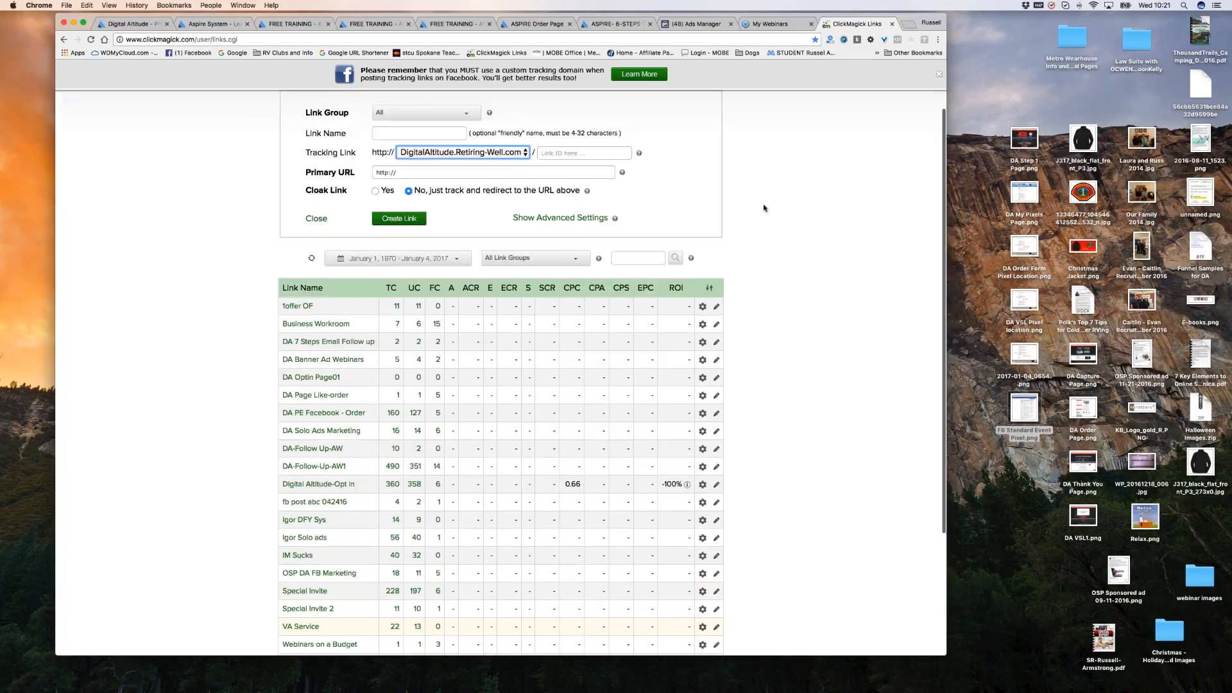
key(shift+Tab)
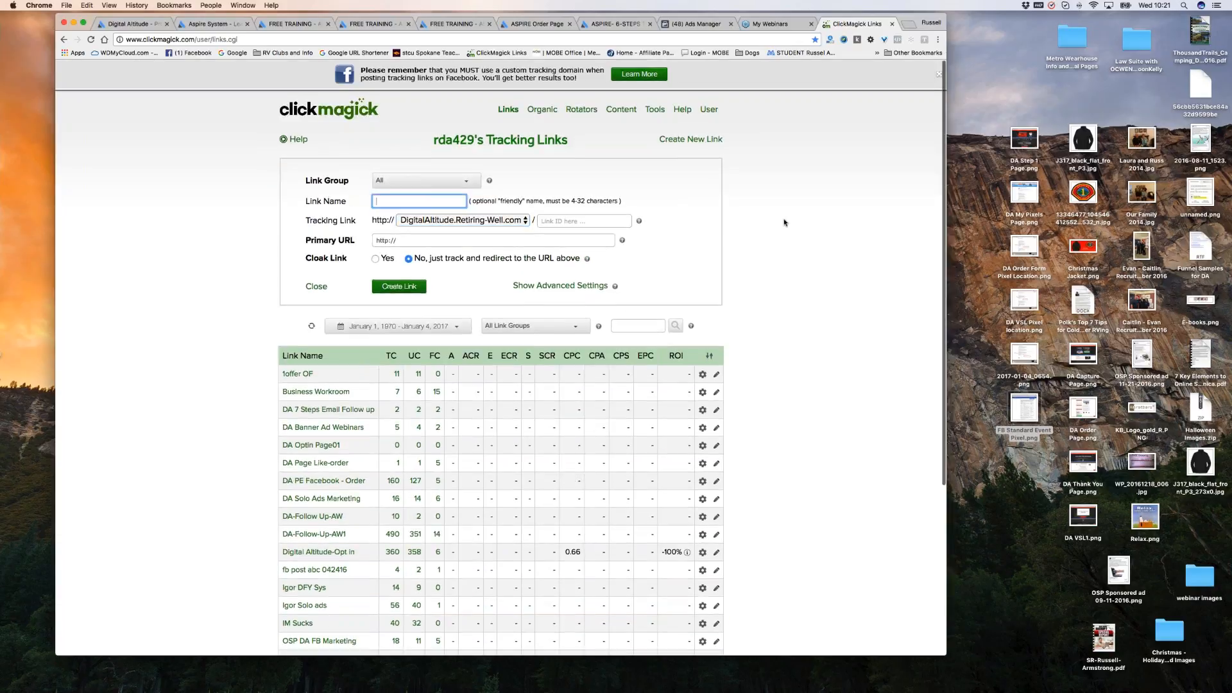
text(D)
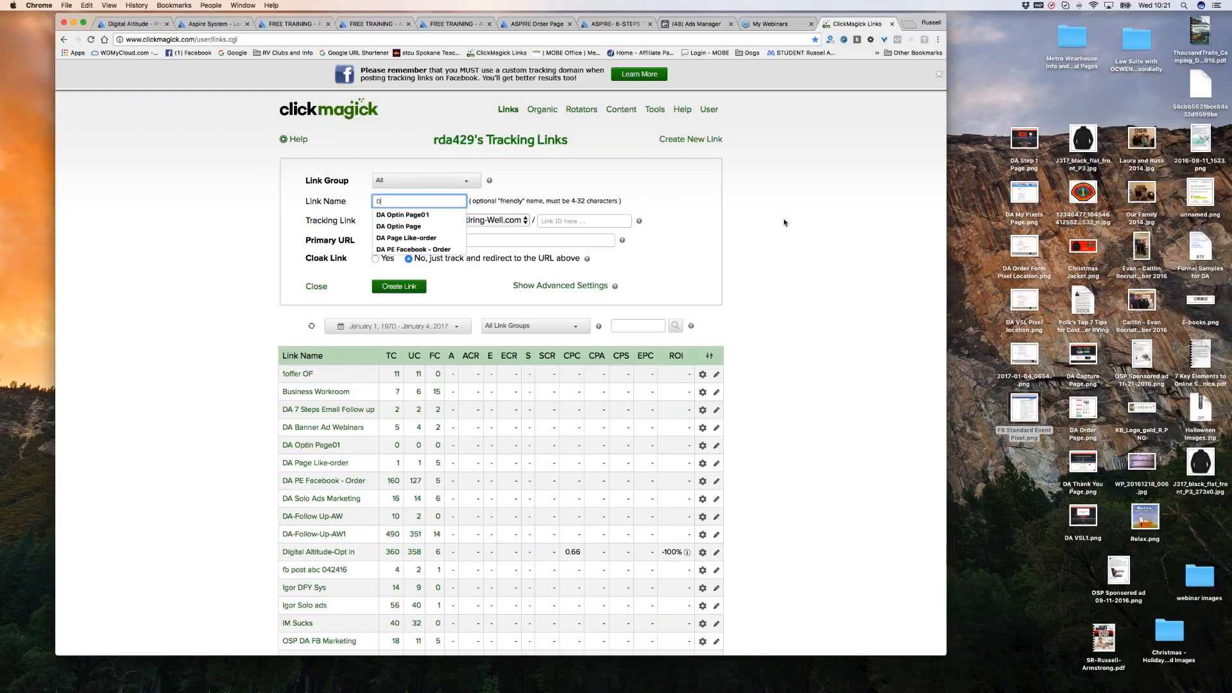
text(A test)
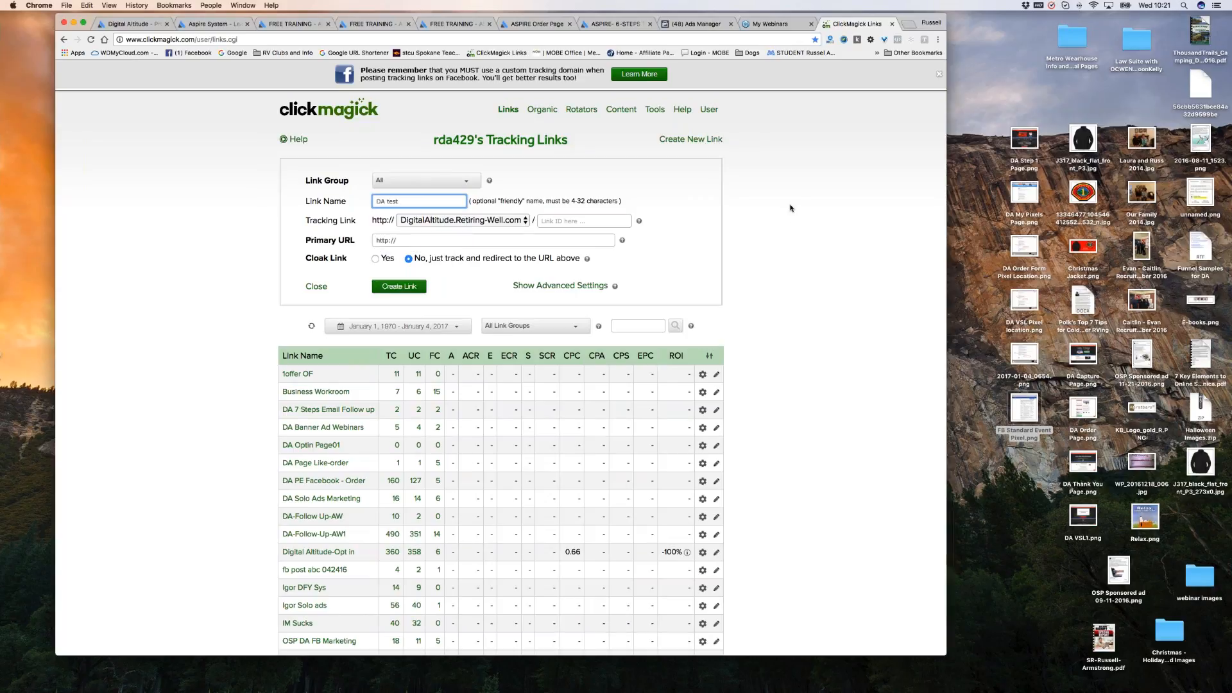
key(Tab)
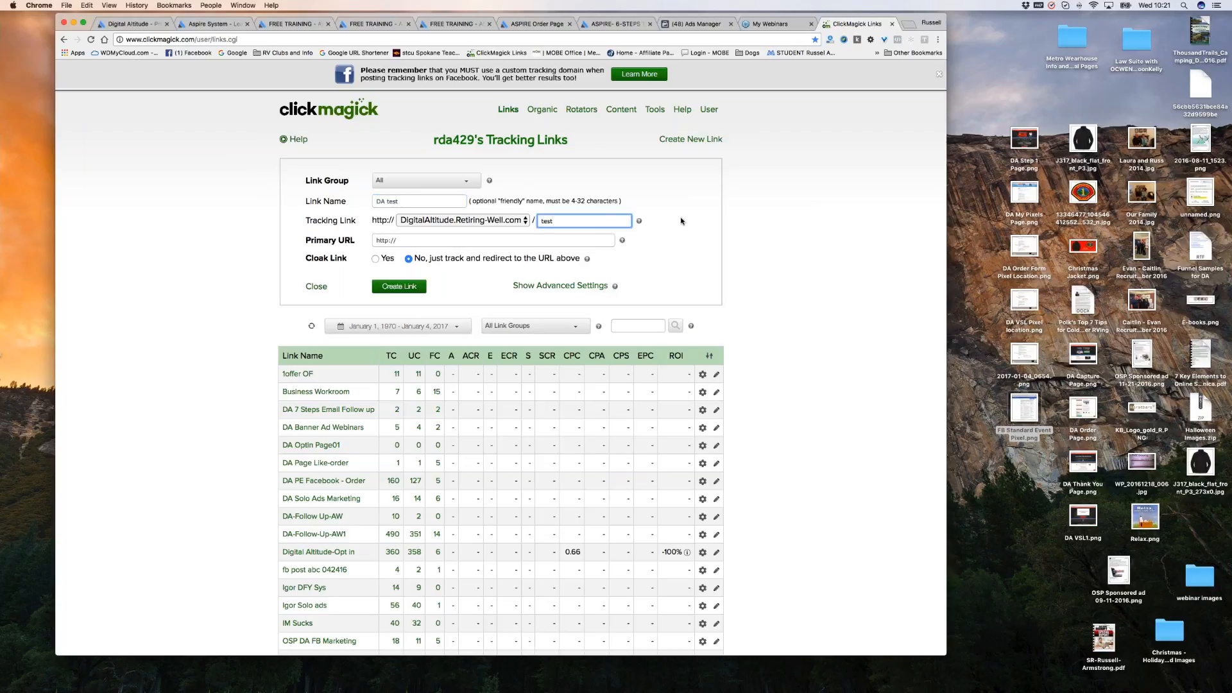
click(411, 242)
key(super+a)
text(http://)
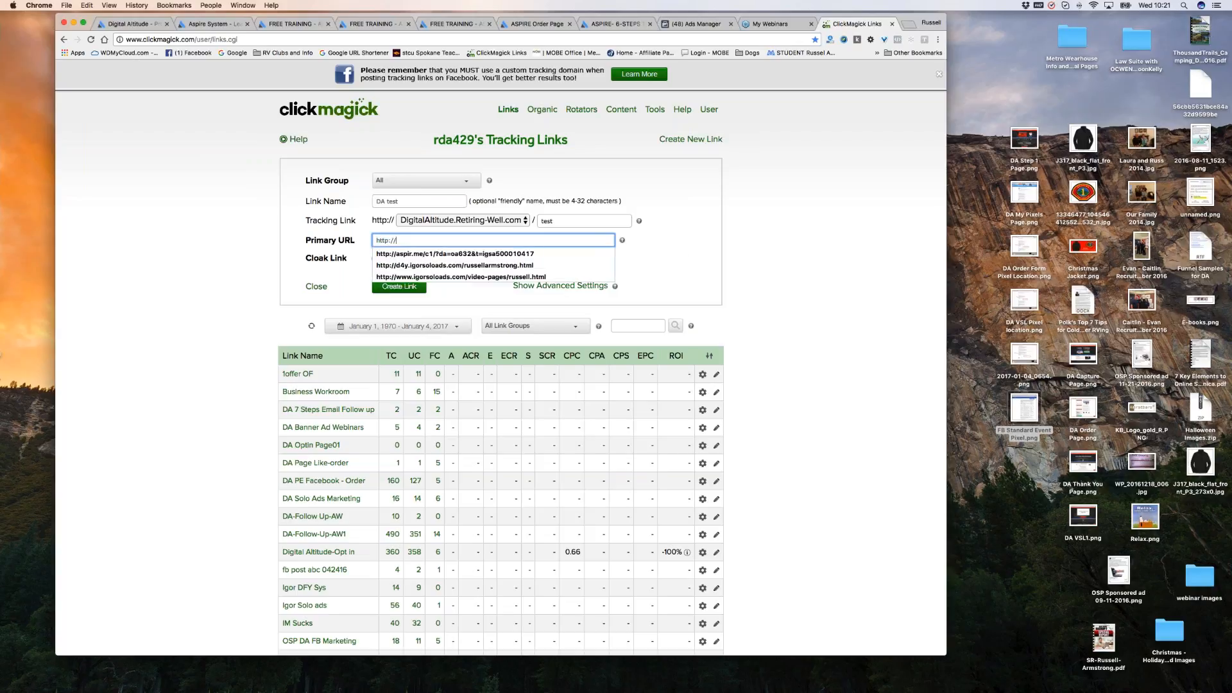
scroll(733, 246, down, 1)
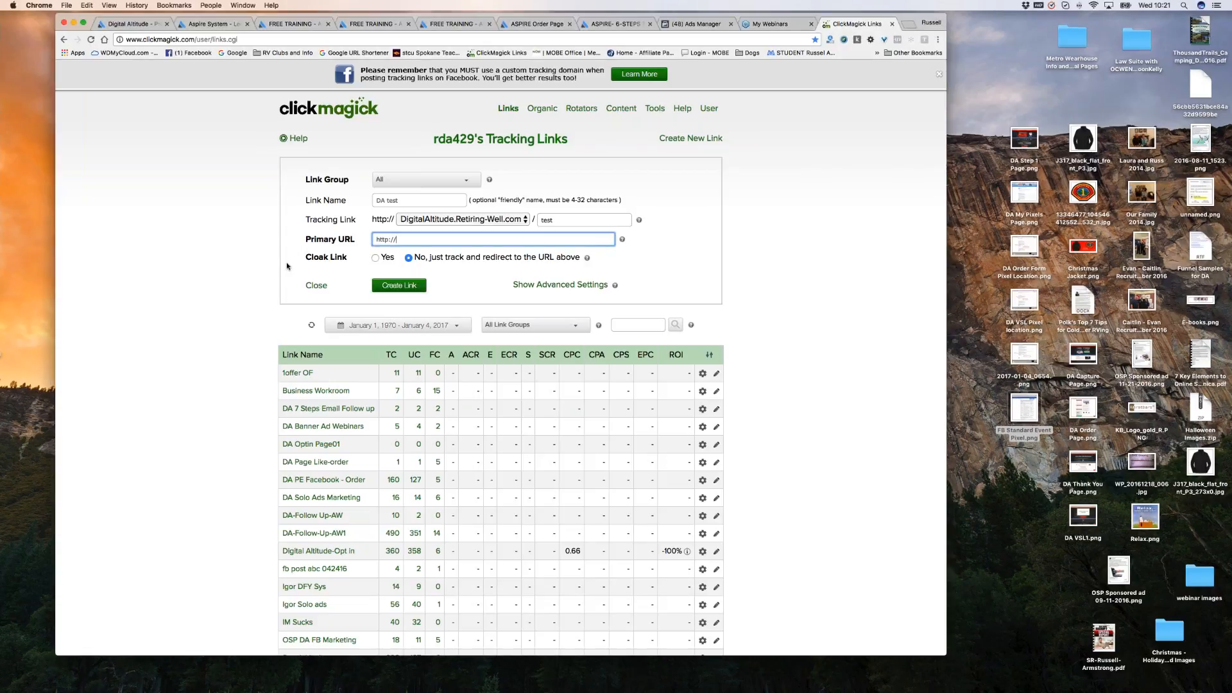
drag(407, 239, 366, 239)
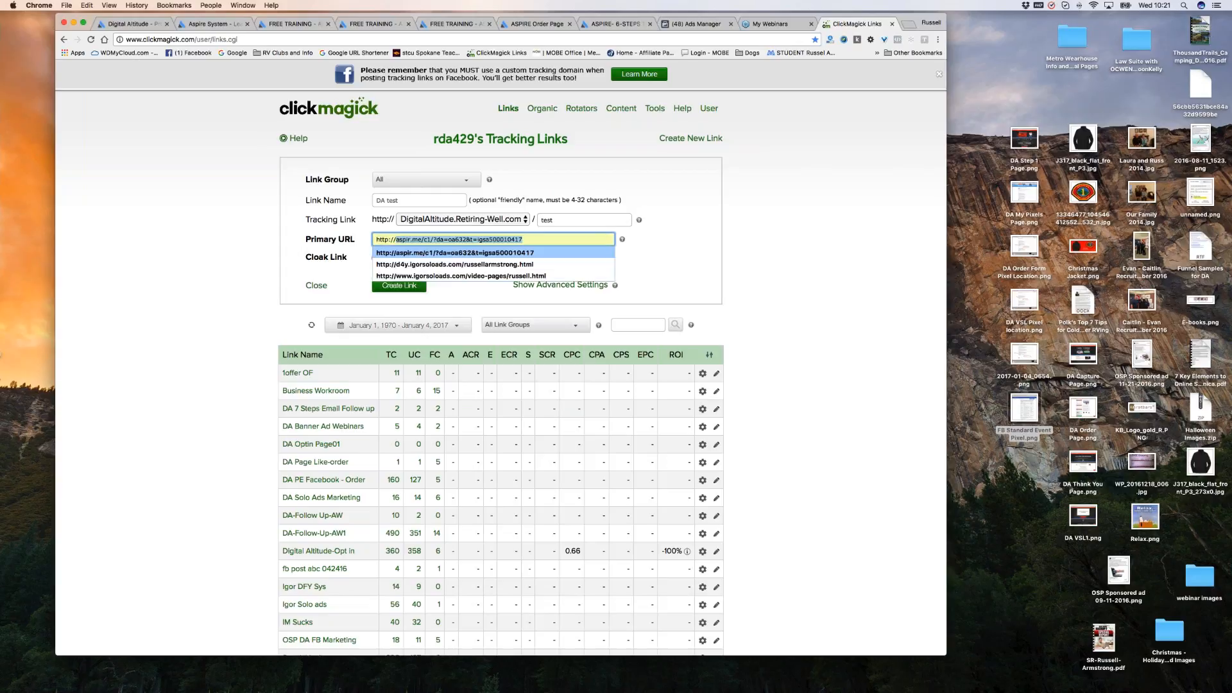
click(708, 245)
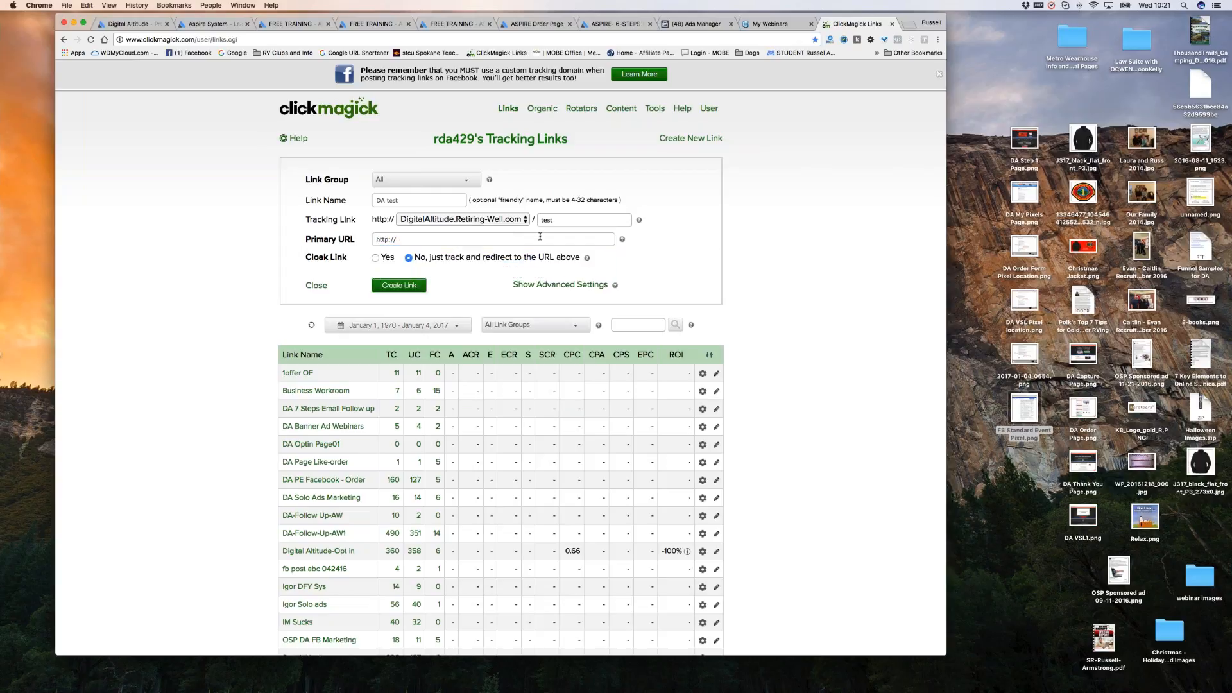
Copy the Capture page affiliate link from Aspire's My Links page.
click(211, 25)
click(458, 128)
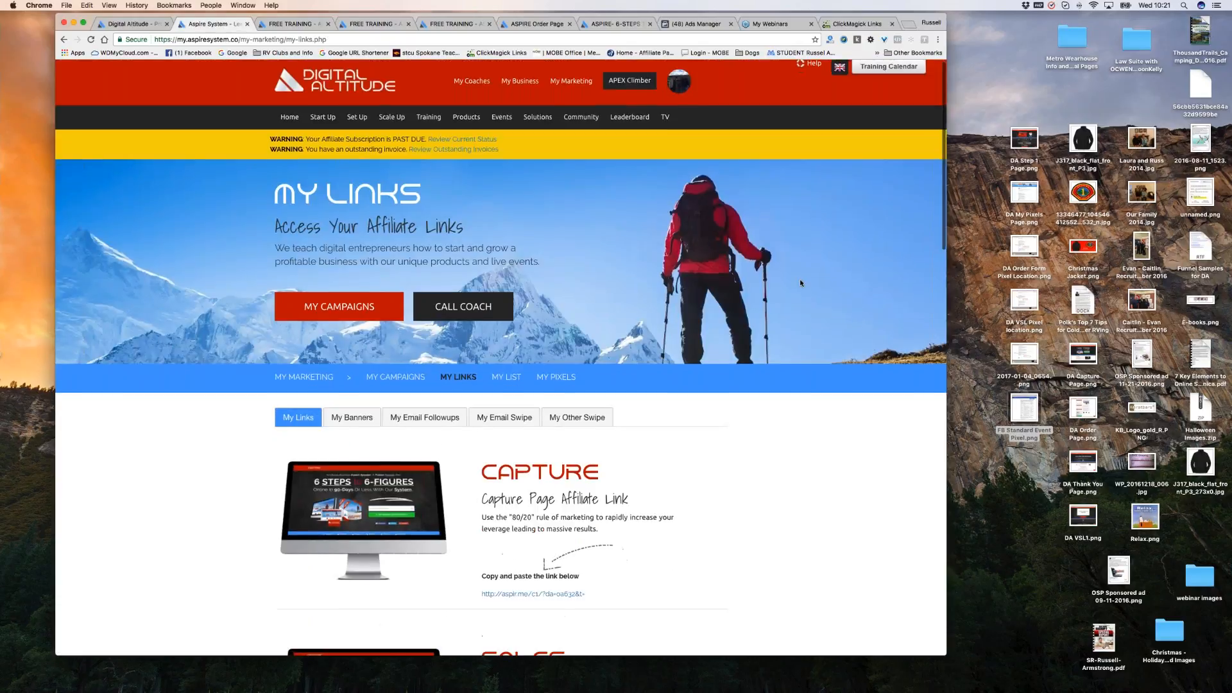
scroll(687, 323, down, 5)
scroll(687, 324, down, 2)
drag(585, 272, 496, 277)
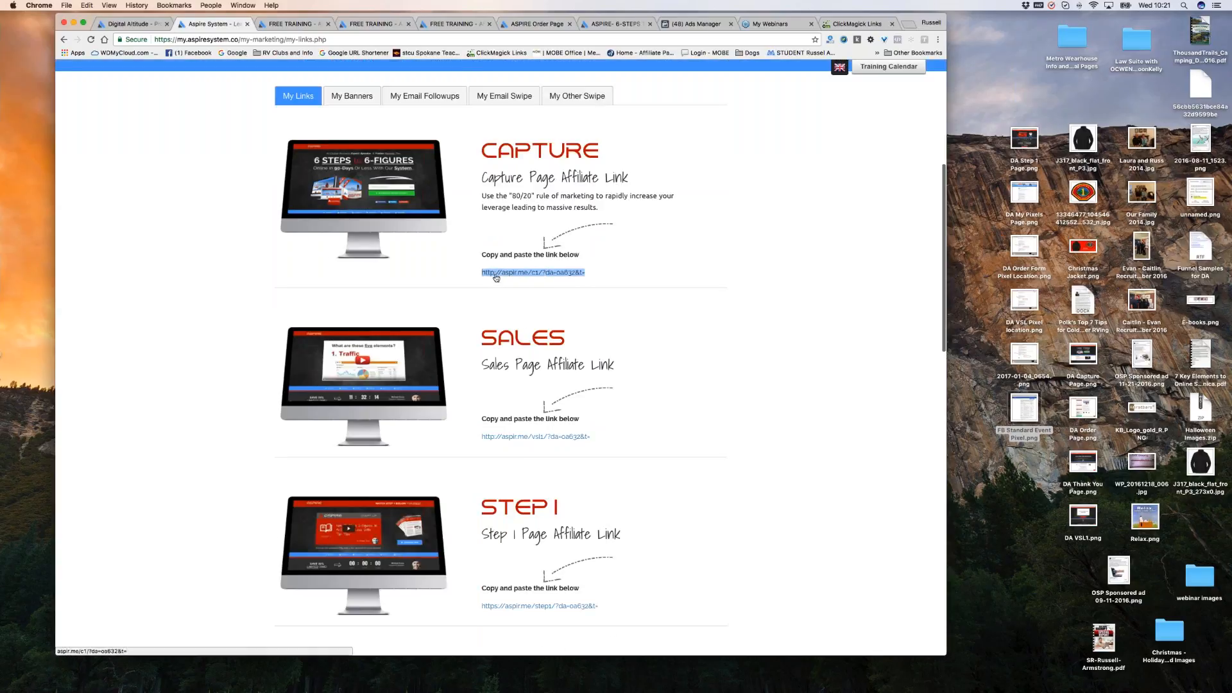
right_click(496, 278)
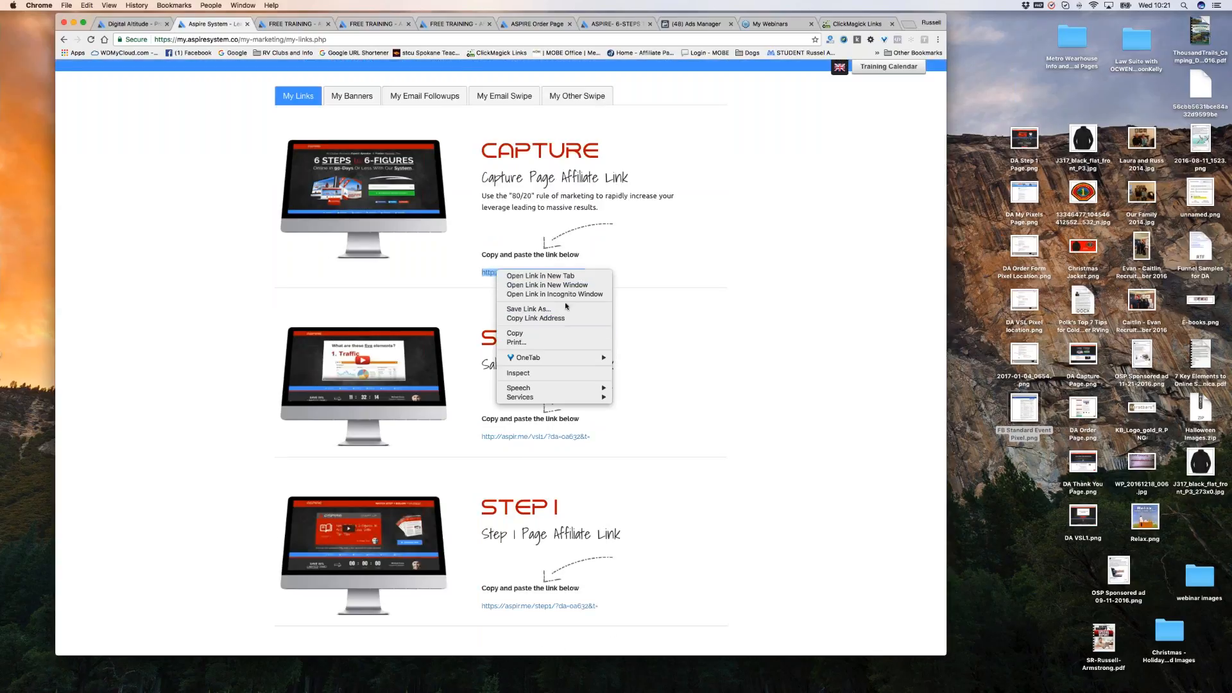
click(515, 333)
Paste the copied Capture link into ClickMagick's Primary URL field.
click(857, 24)
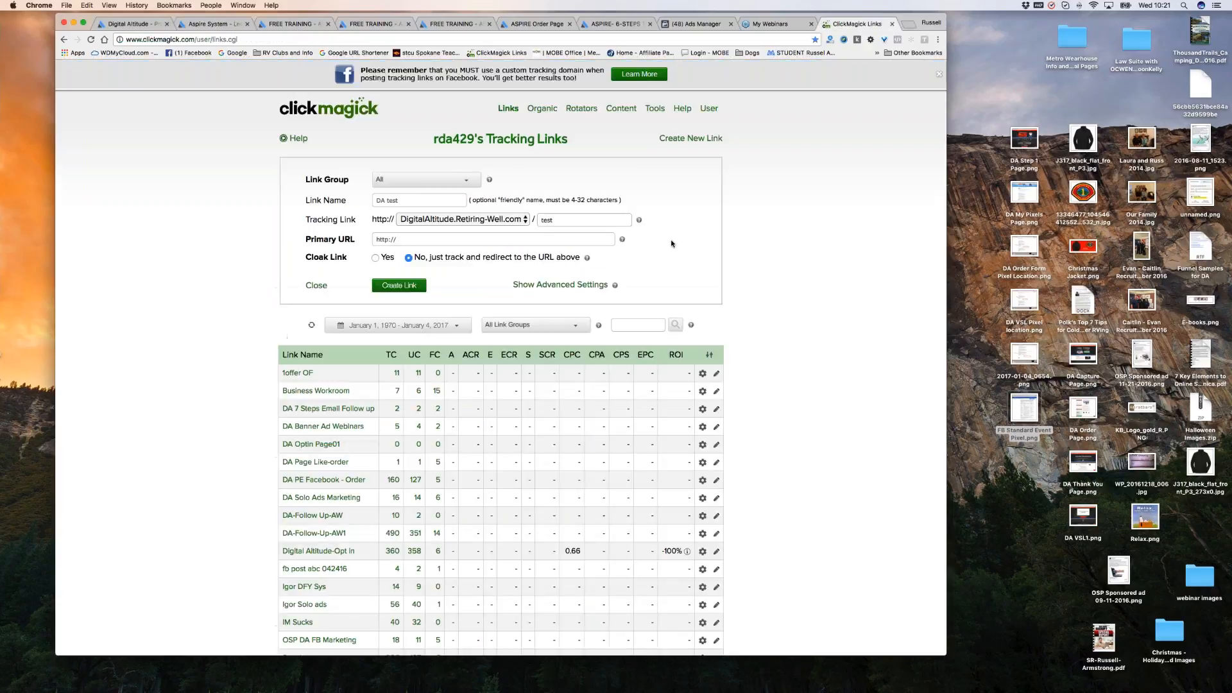
drag(403, 239, 375, 239)
click(403, 240)
right_click(386, 239)
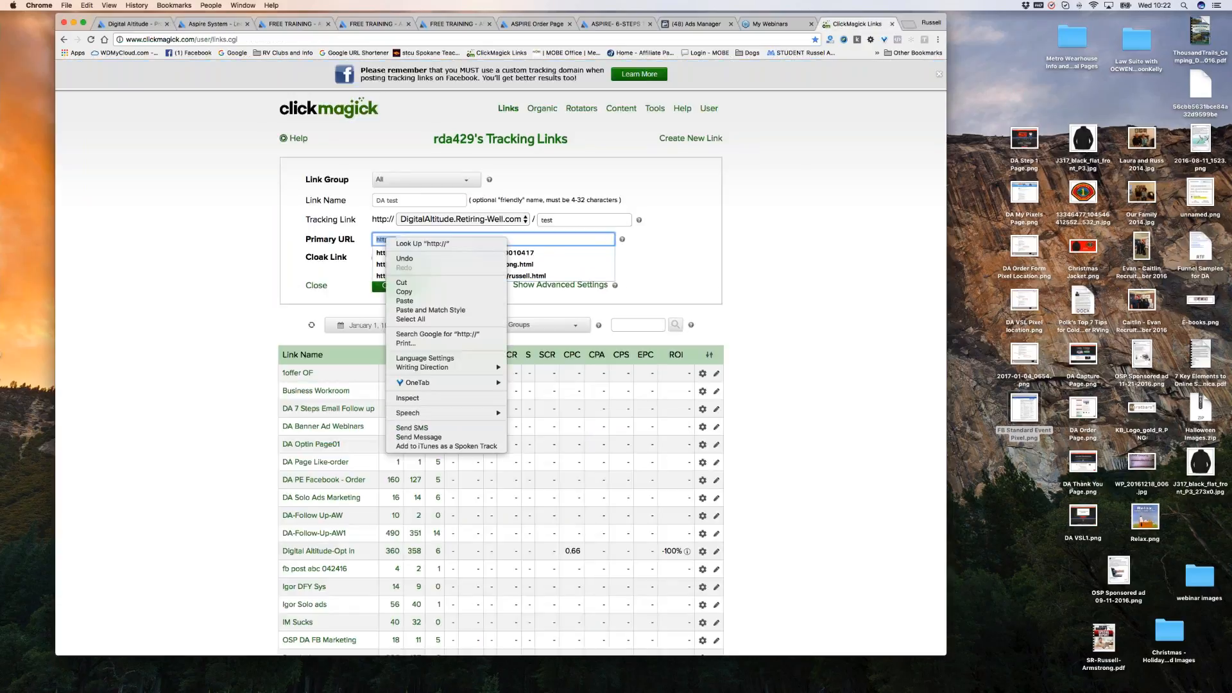
click(405, 300)
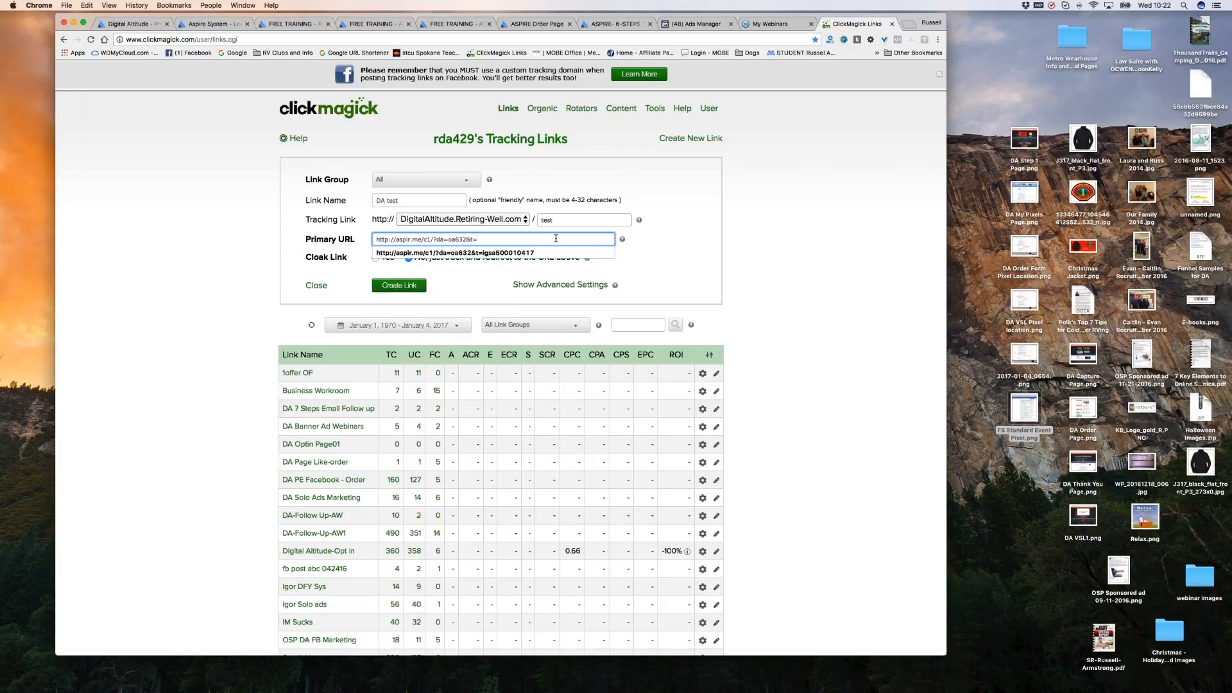
Complete the aspir.me Primary URL with the affiliate ID and create the DA test link.
click(659, 239)
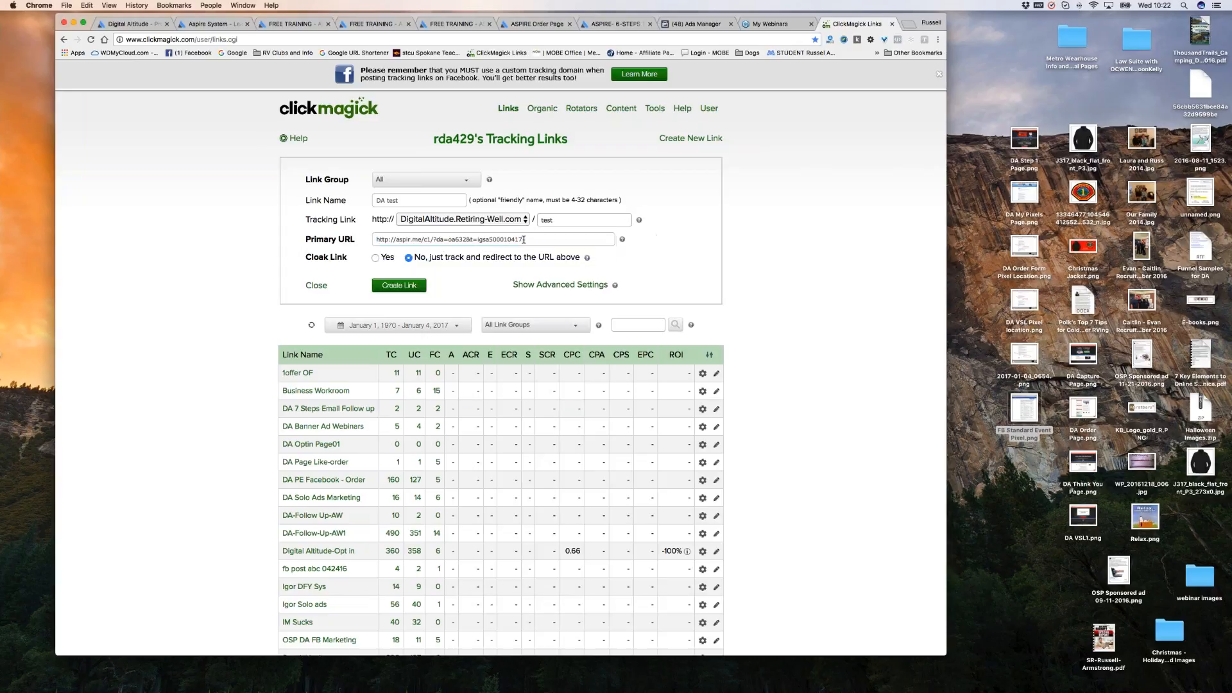
scroll(536, 243, down, 1)
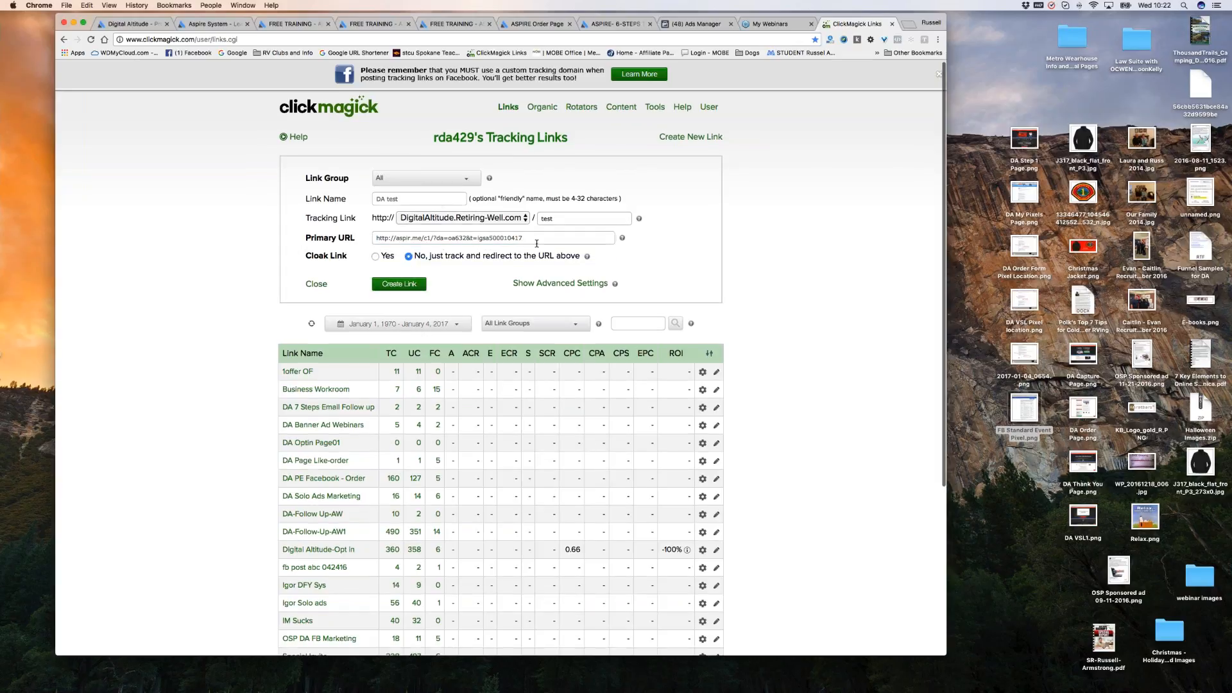
click(401, 285)
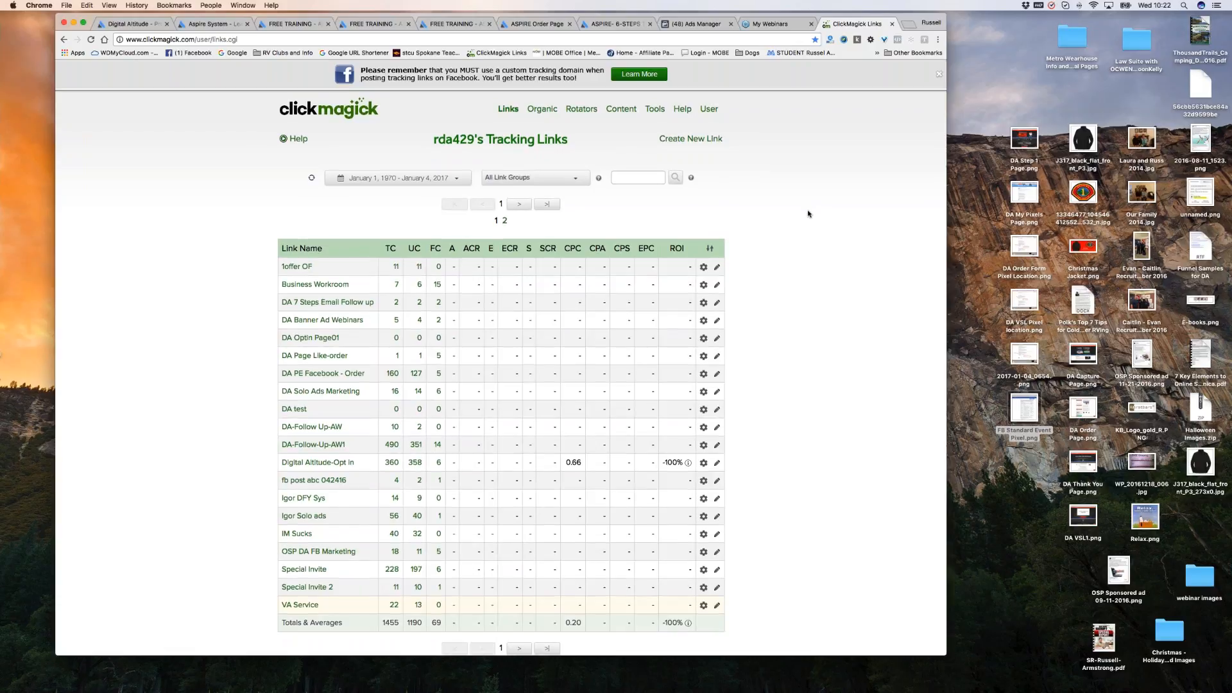
scroll(808, 214, down, 3)
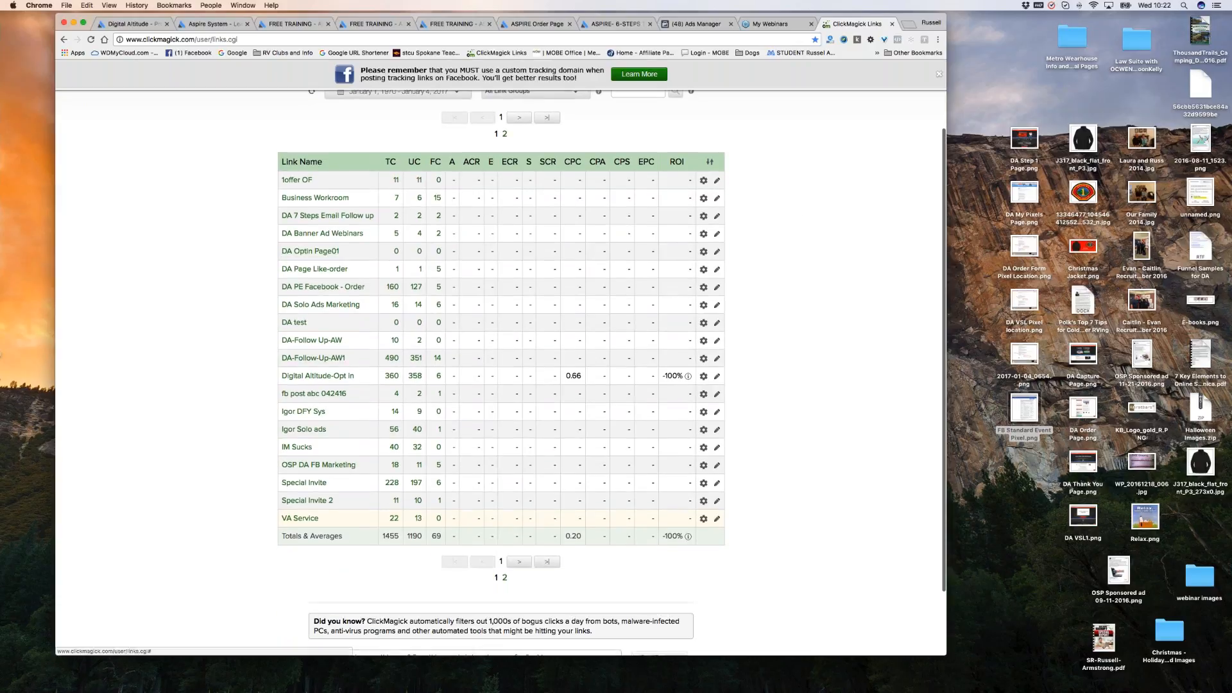
Open DA test's settings and preview its tracking link twice, confirming the site fails to load.
click(297, 324)
scroll(834, 282, down, 2)
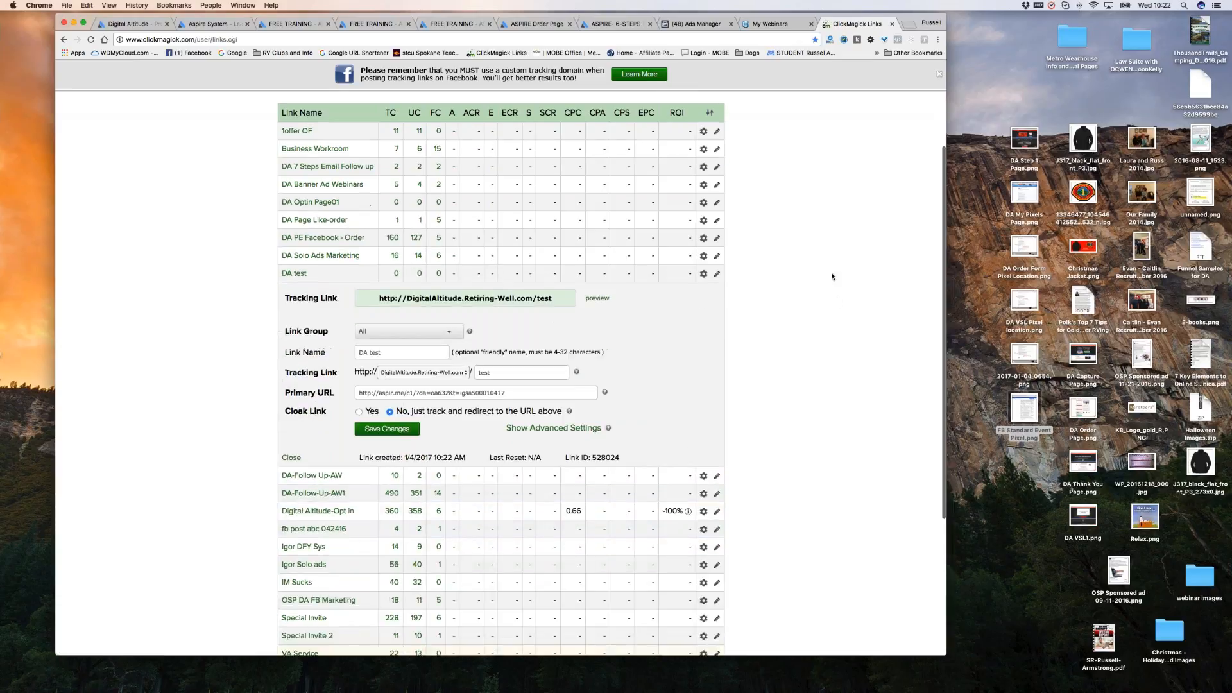
scroll(832, 276, down, 4)
drag(379, 187, 559, 188)
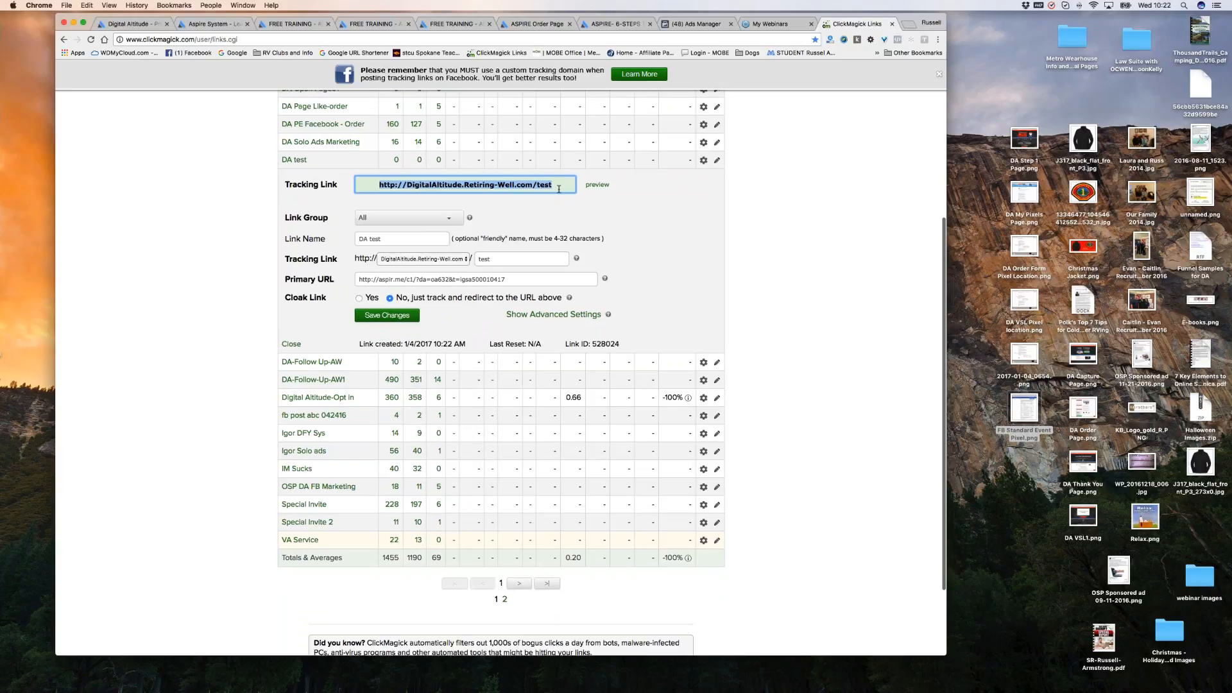
click(597, 186)
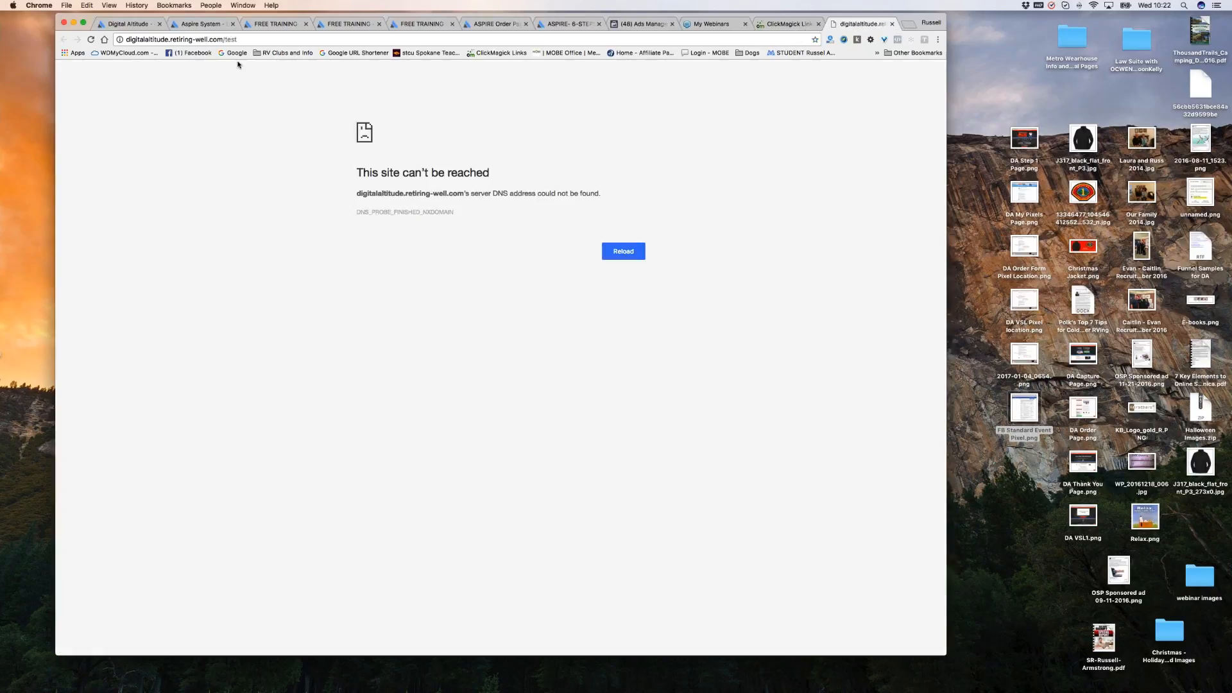
click(891, 25)
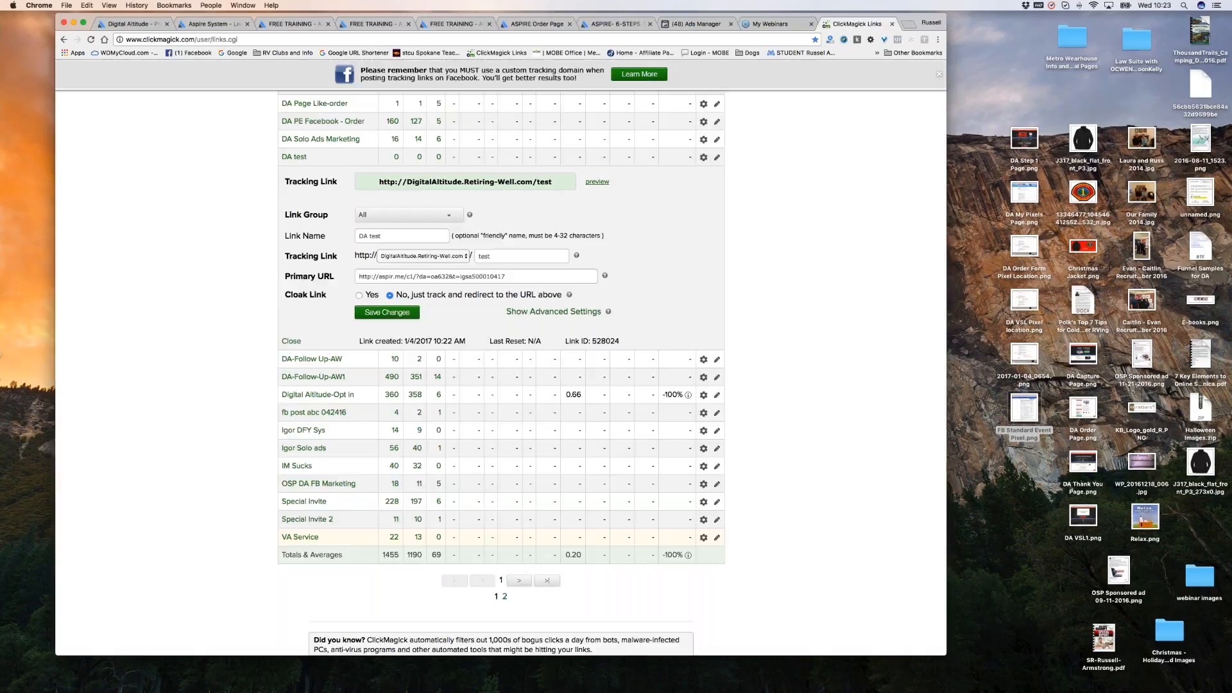
click(597, 183)
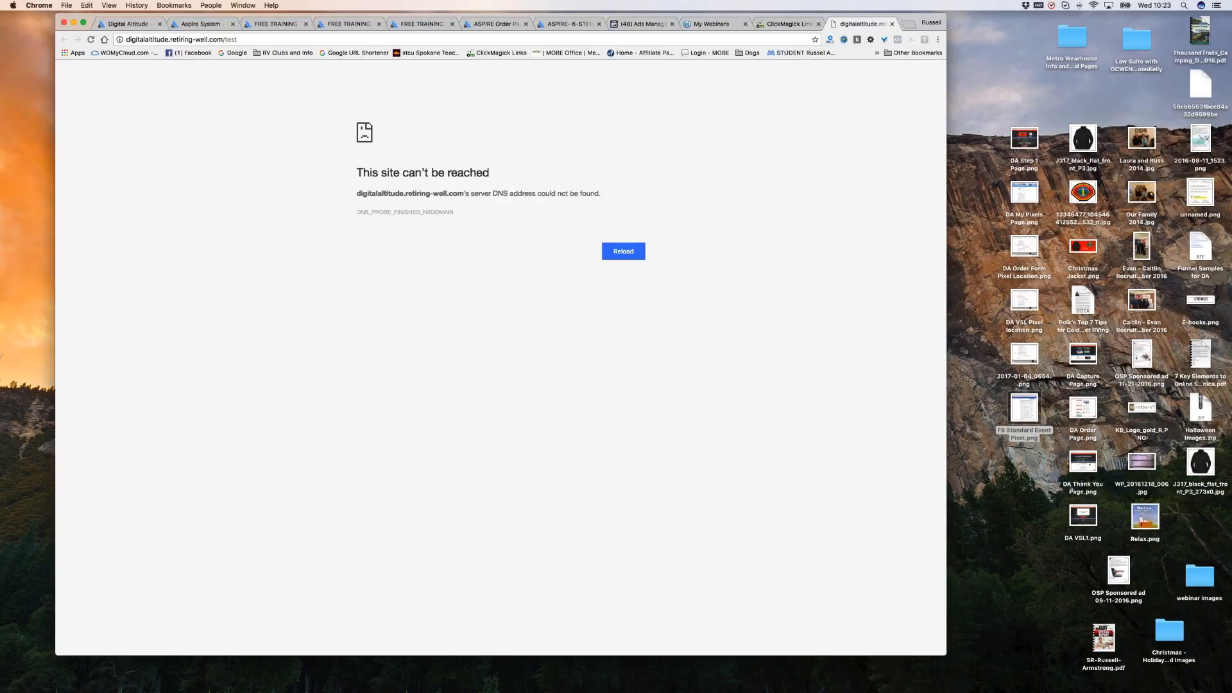
click(892, 23)
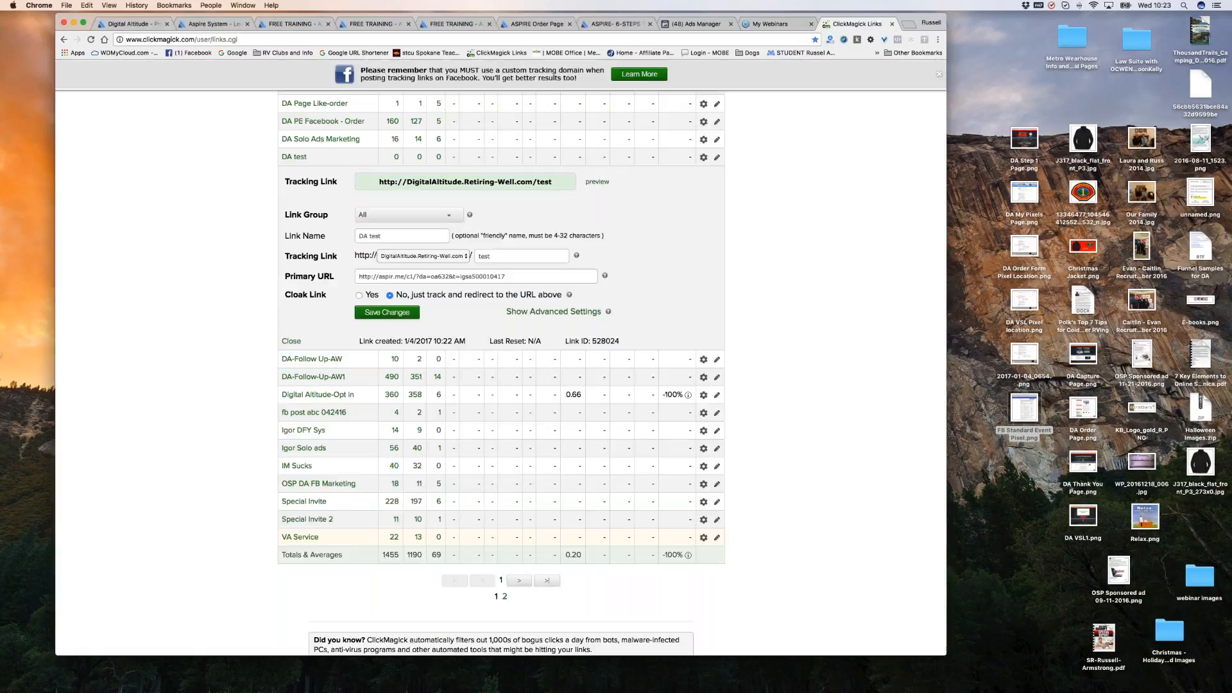
click(498, 256)
Open the DA test link's destination URL in a new tab to confirm it loads, then close it.
click(513, 276)
drag(512, 275, 358, 276)
right_click(383, 276)
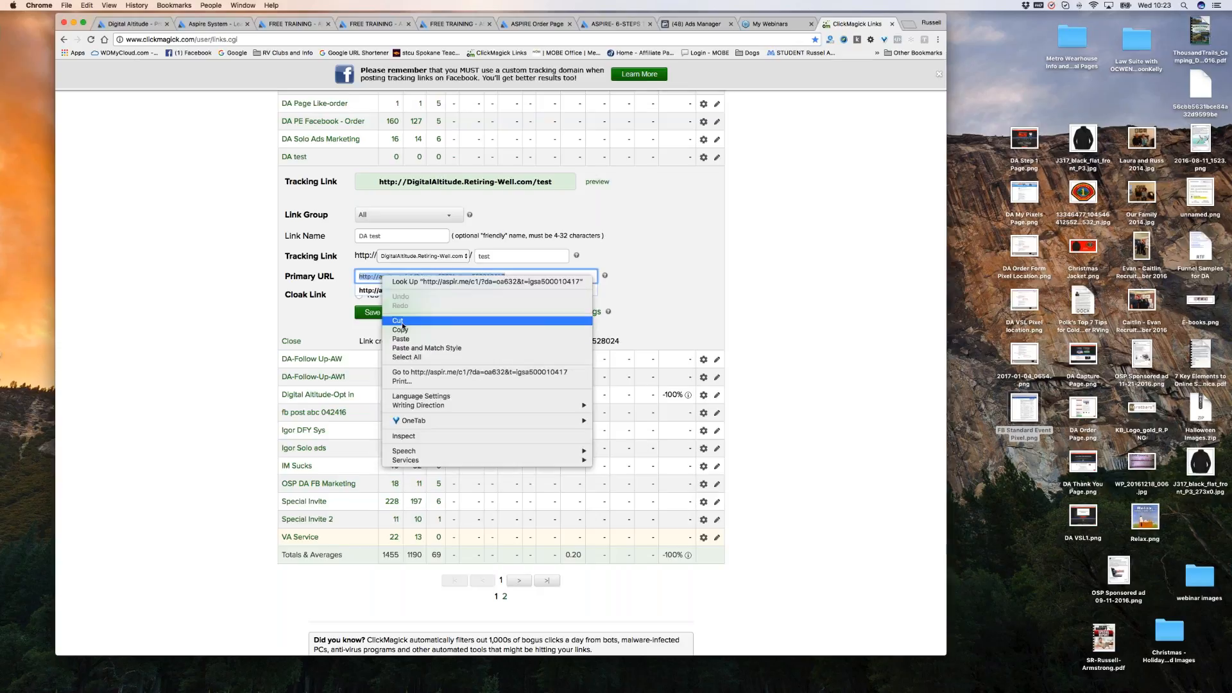
click(436, 372)
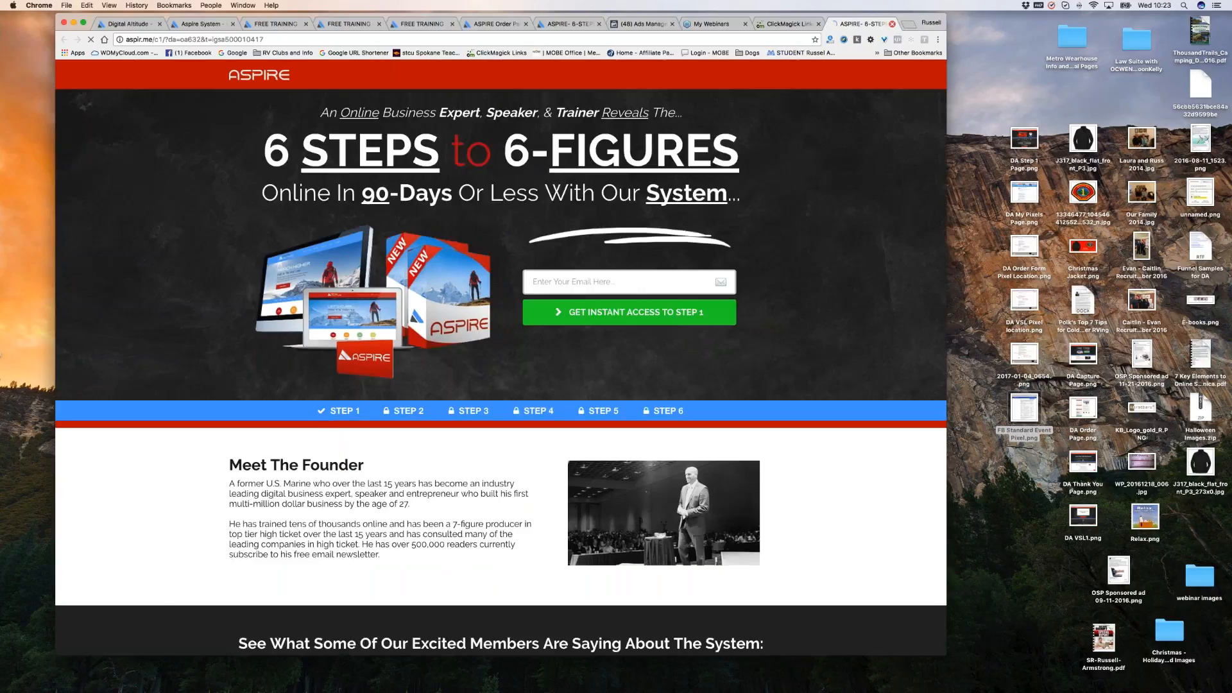
click(893, 24)
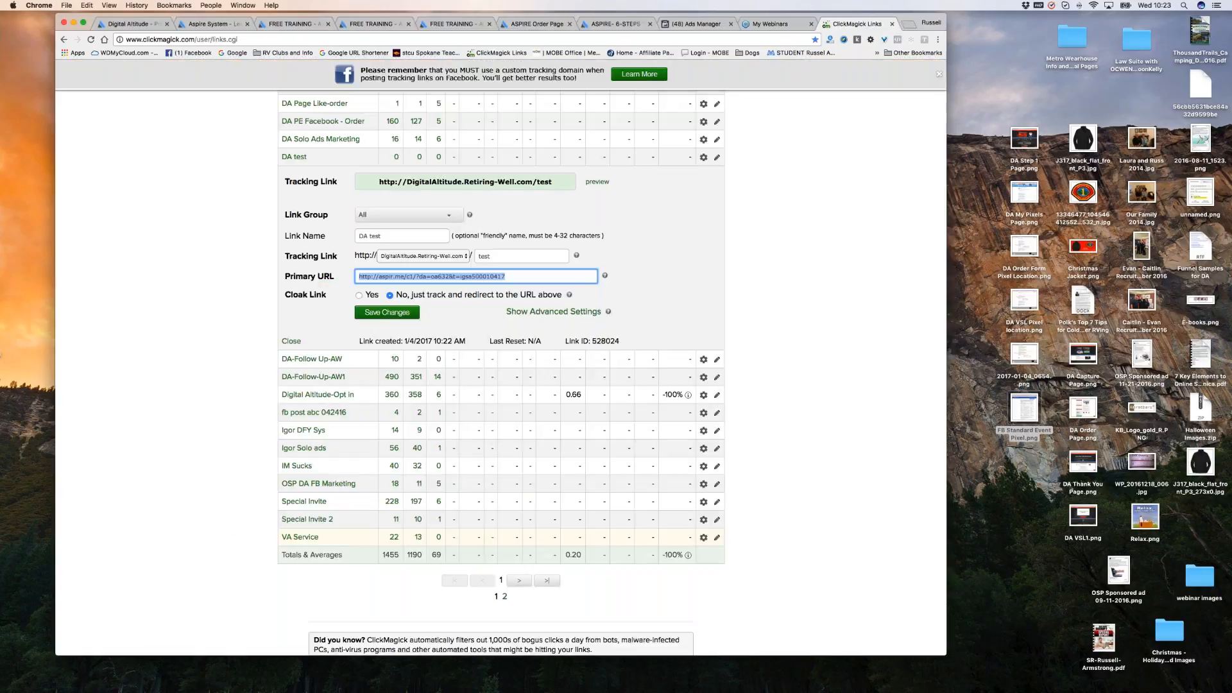
Change the DA test link's slug from test to test1 and save the change.
click(392, 235)
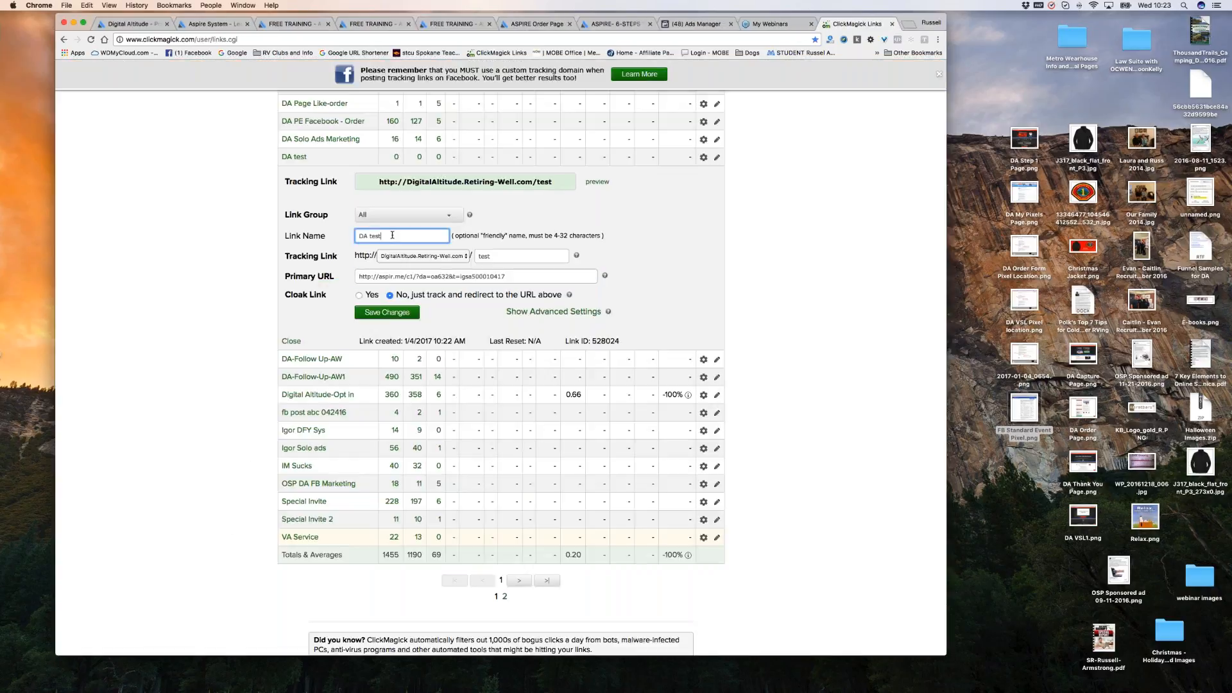
click(499, 255)
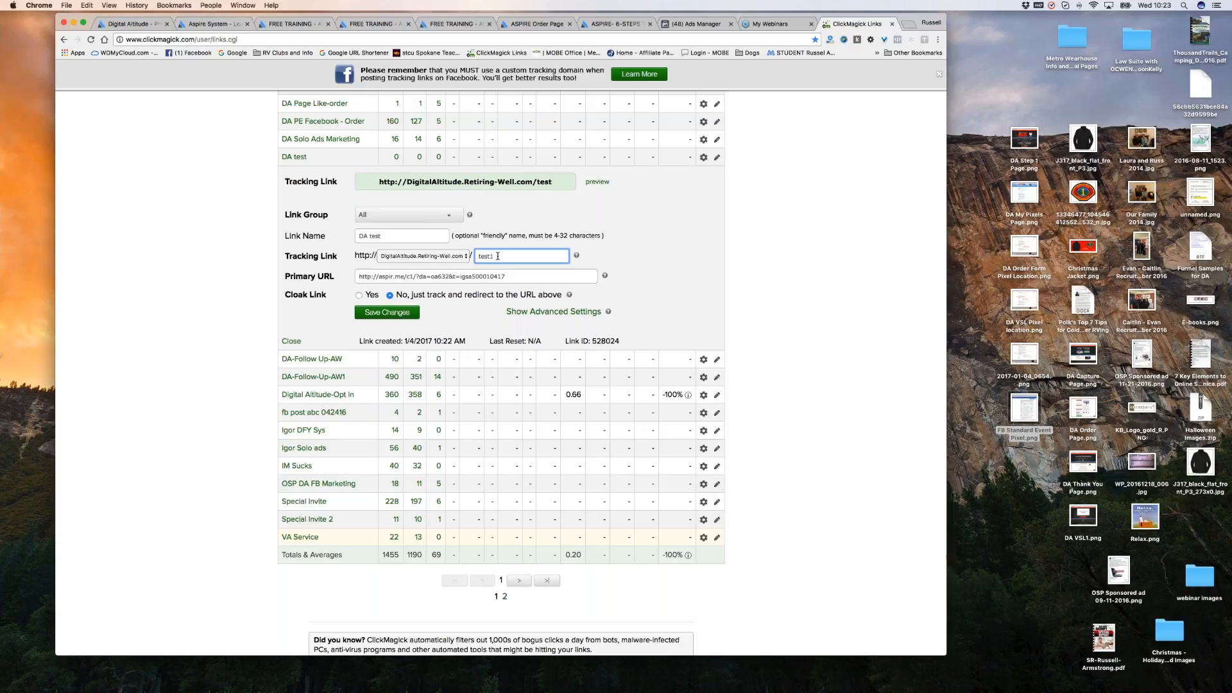
click(413, 313)
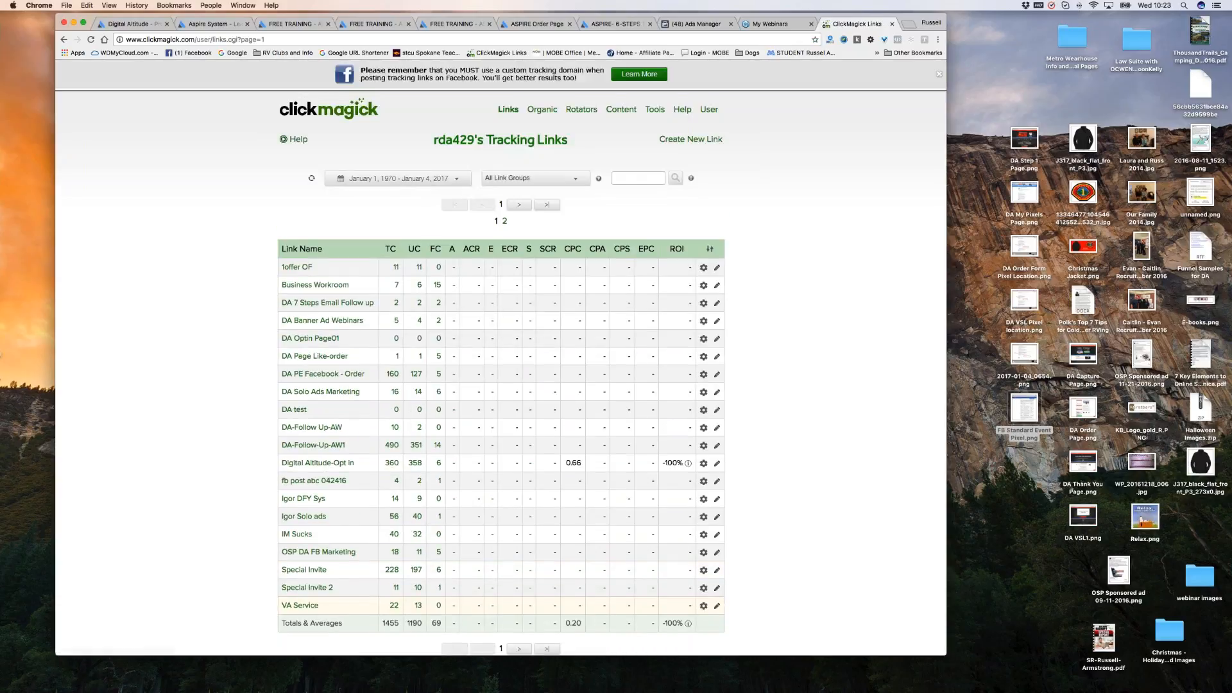
Copy the DA test tracking link, load it in a new tab, then close the unreachable page.
click(295, 409)
scroll(771, 373, down, 1)
scroll(771, 373, down, 5)
click(375, 290)
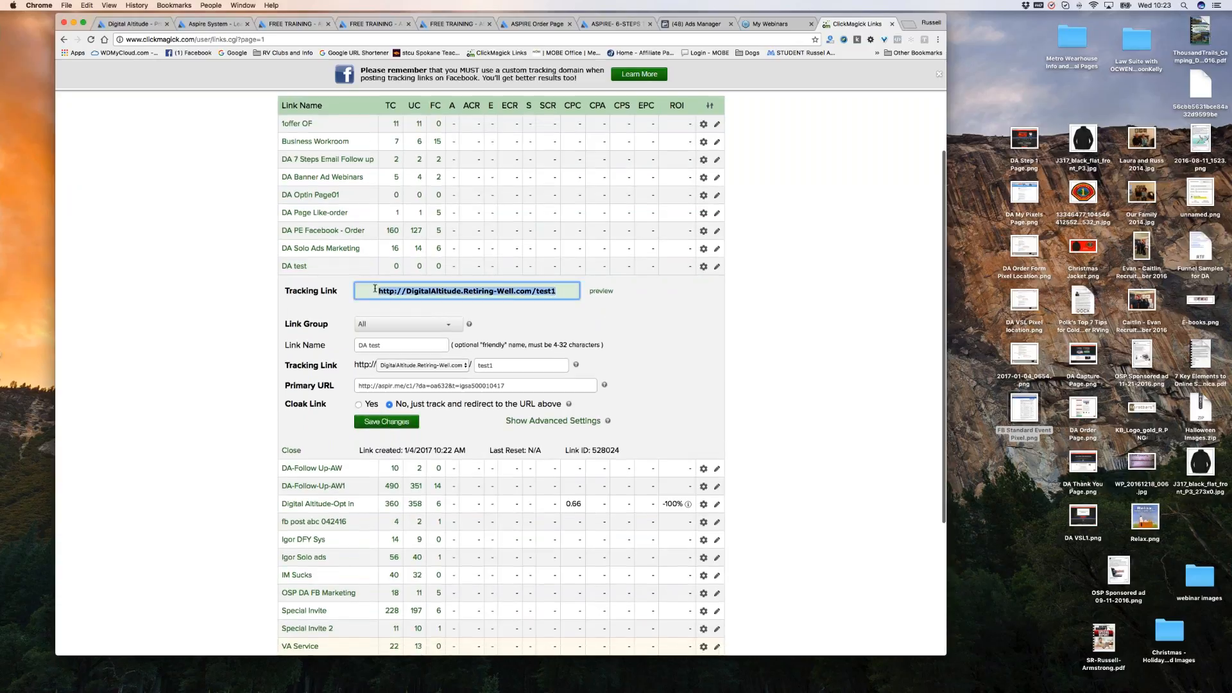
right_click(437, 288)
click(457, 340)
click(908, 24)
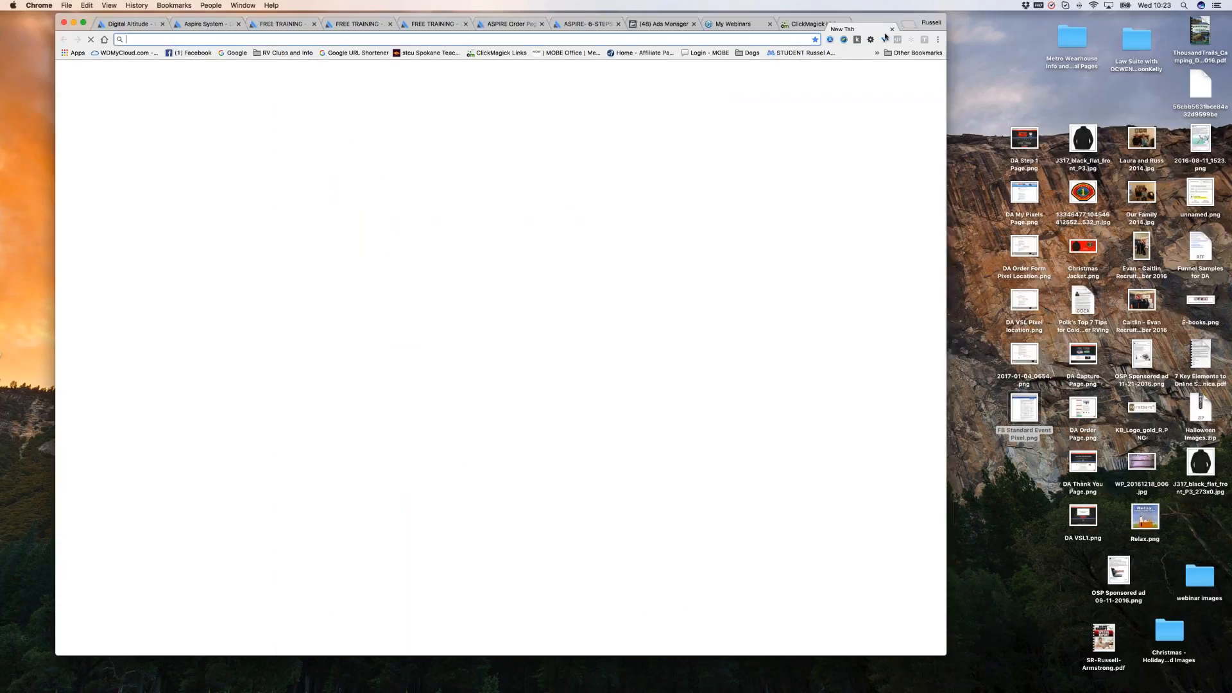
right_click(690, 39)
click(712, 71)
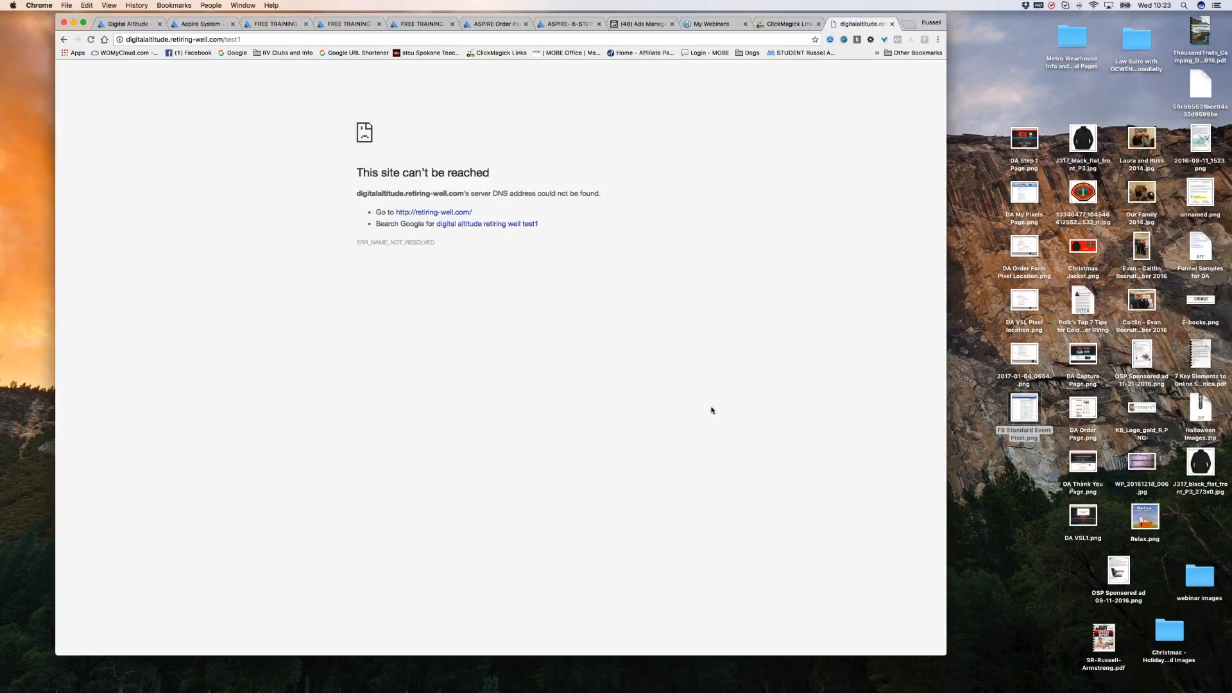
click(892, 24)
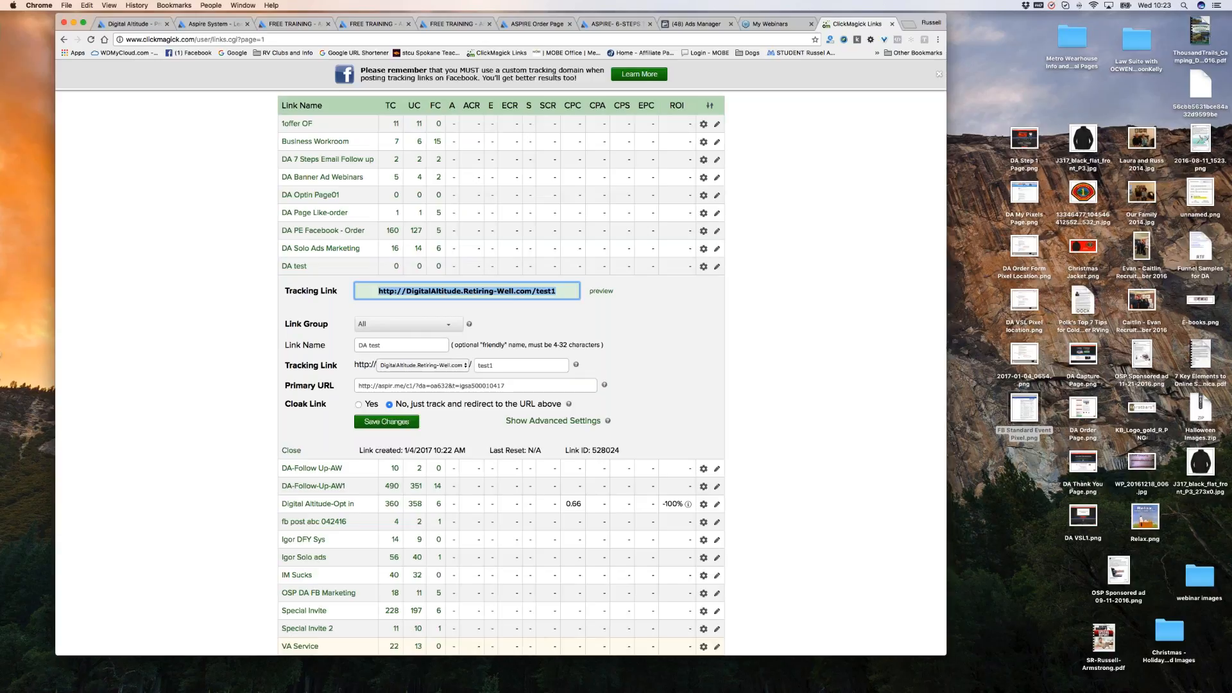
Switch the link's tracking domain to da.aepublishinggroup.net and save it.
click(426, 365)
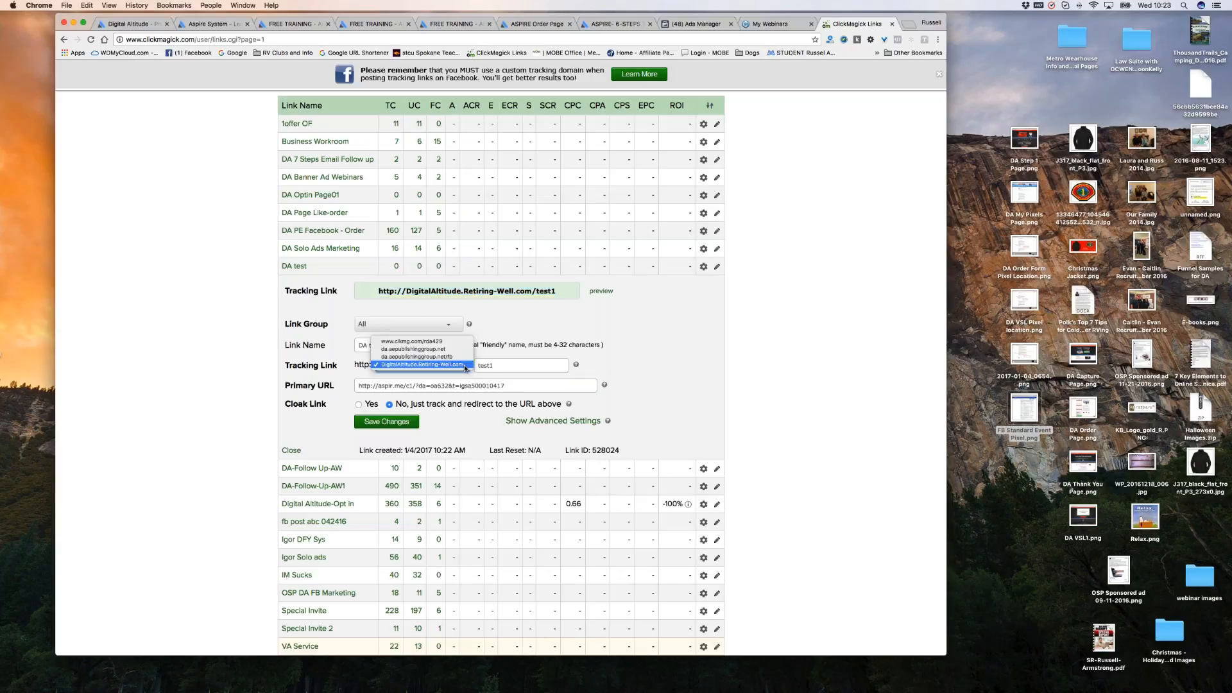
click(427, 349)
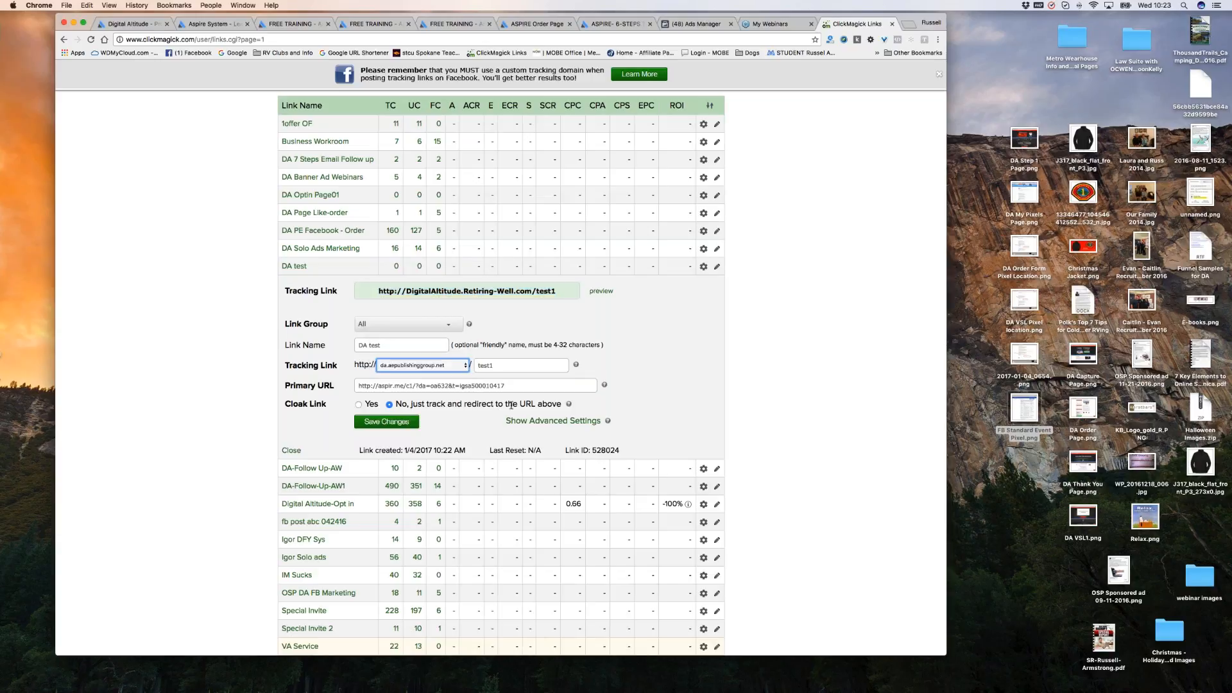
click(398, 423)
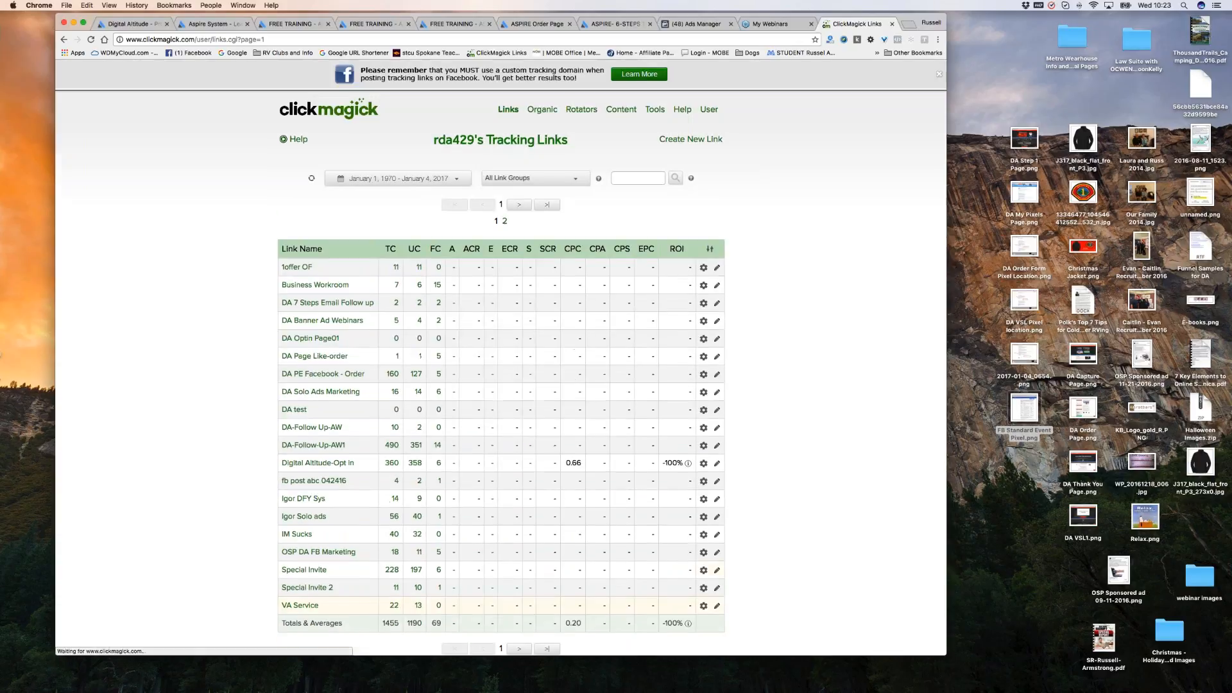
Preview the updated DA test tracking link in a new tab, then return to ClickMagick.
click(294, 409)
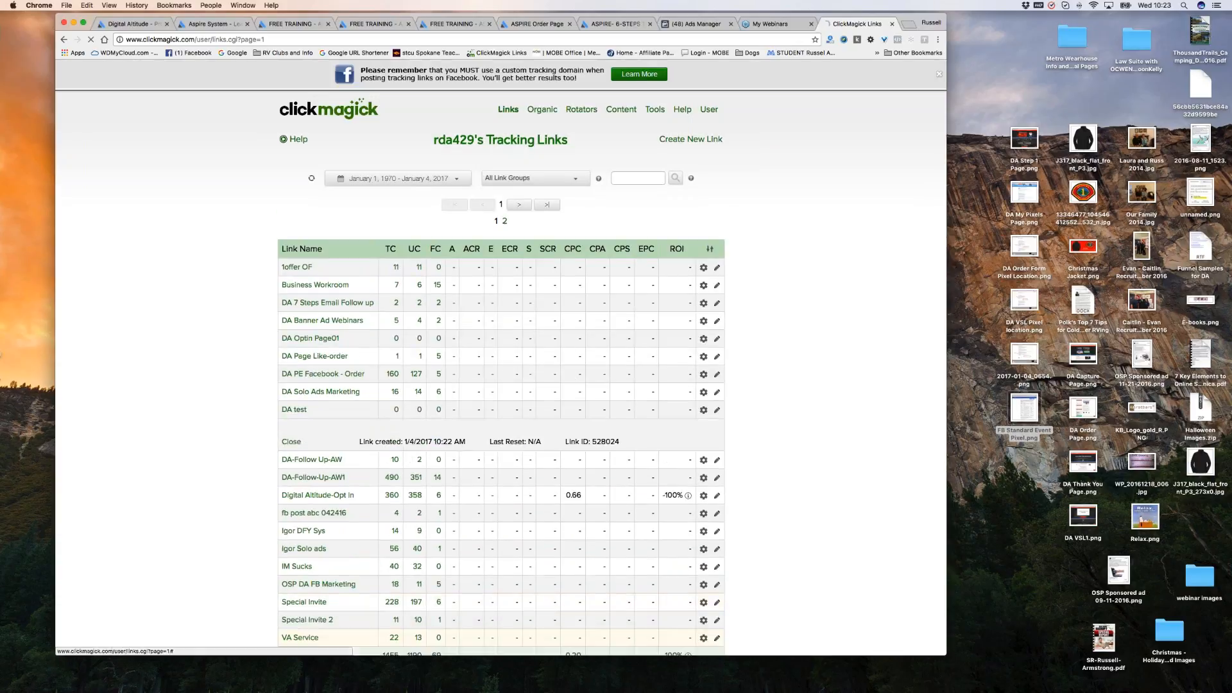
scroll(811, 330, down, 2)
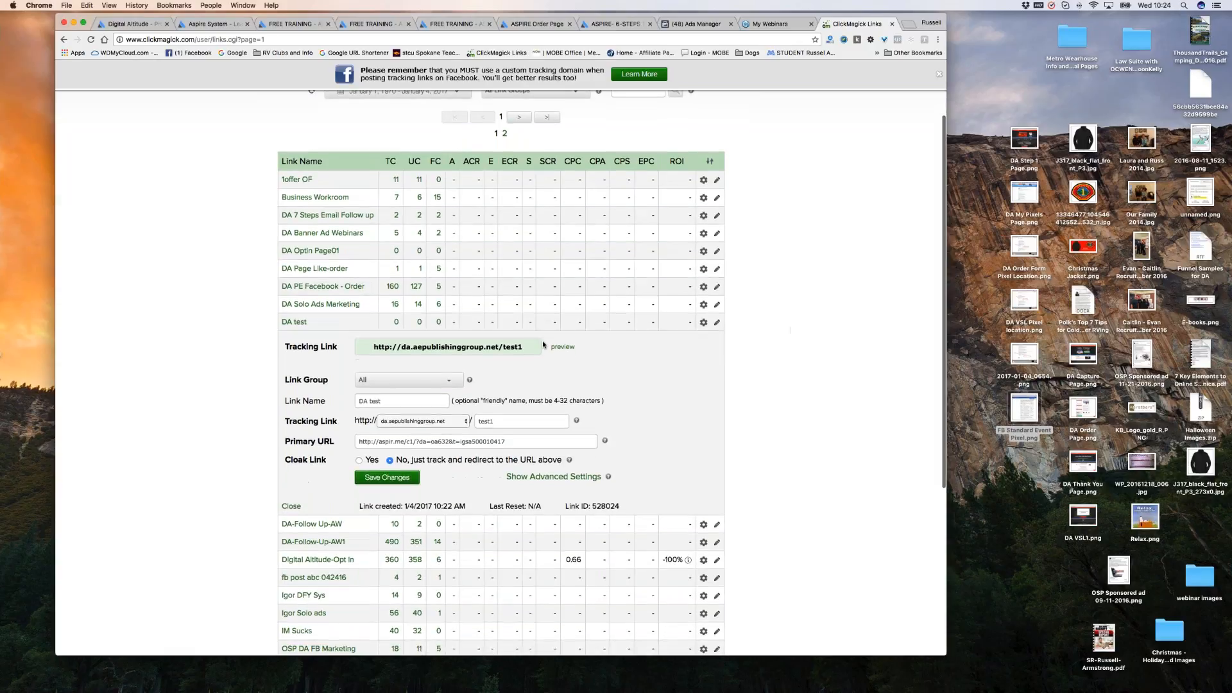
click(557, 348)
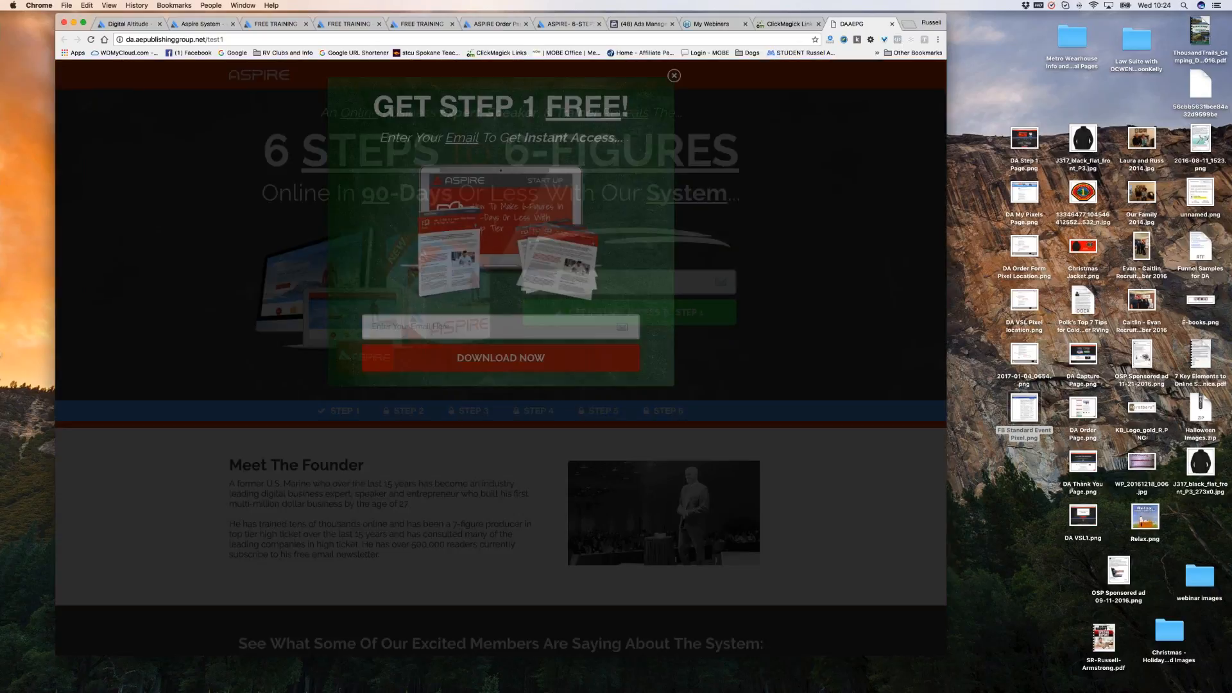
click(892, 24)
Open the da.aepublishinggroup.net/test1 landing page in a new tab, then restore the links list to normal zoom.
scroll(514, 277, up, 5)
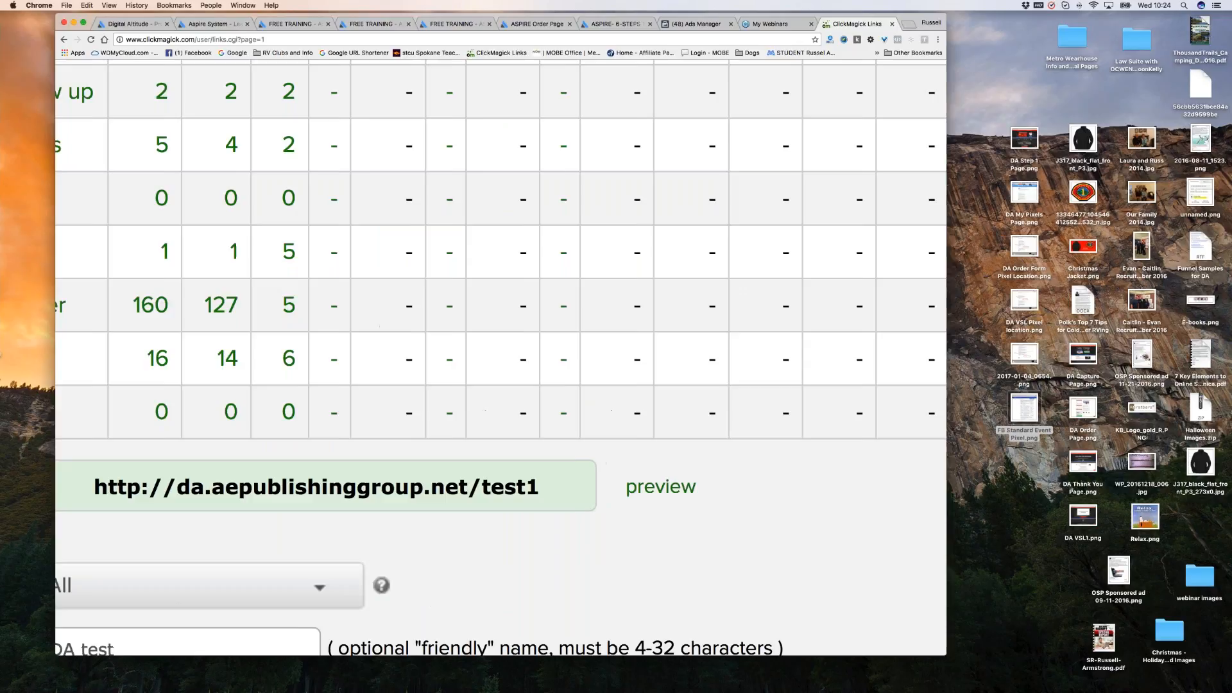
scroll(720, 278, left, 3)
drag(756, 488, 308, 492)
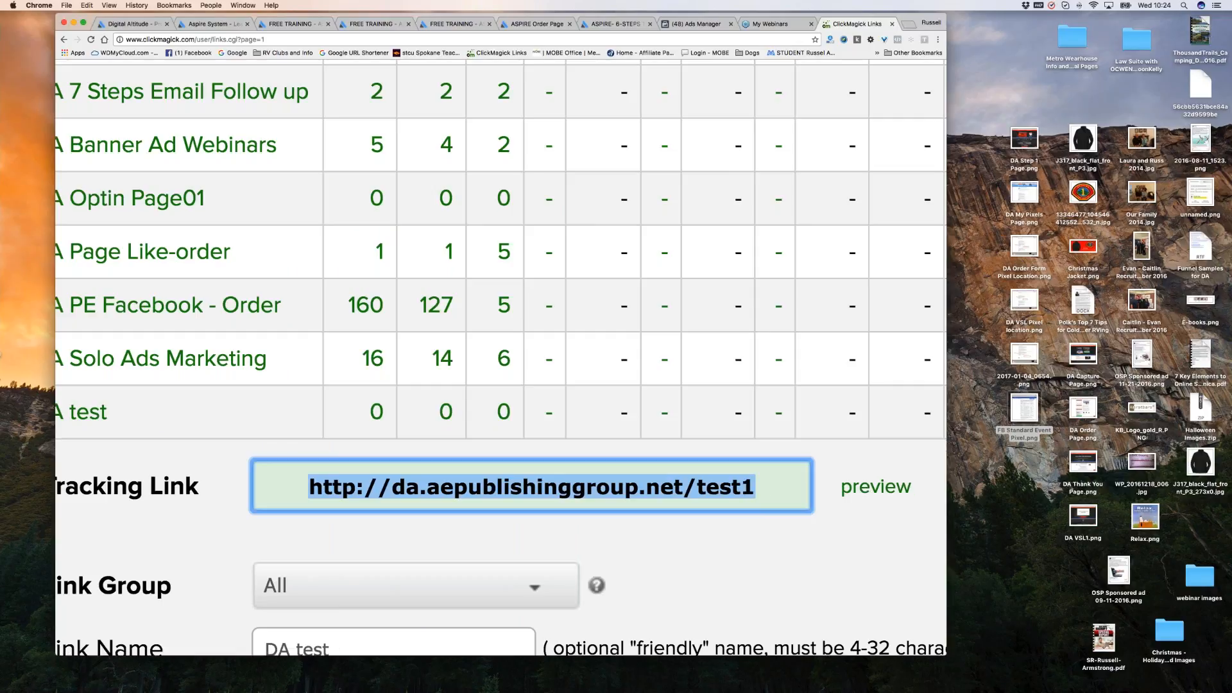
click(875, 487)
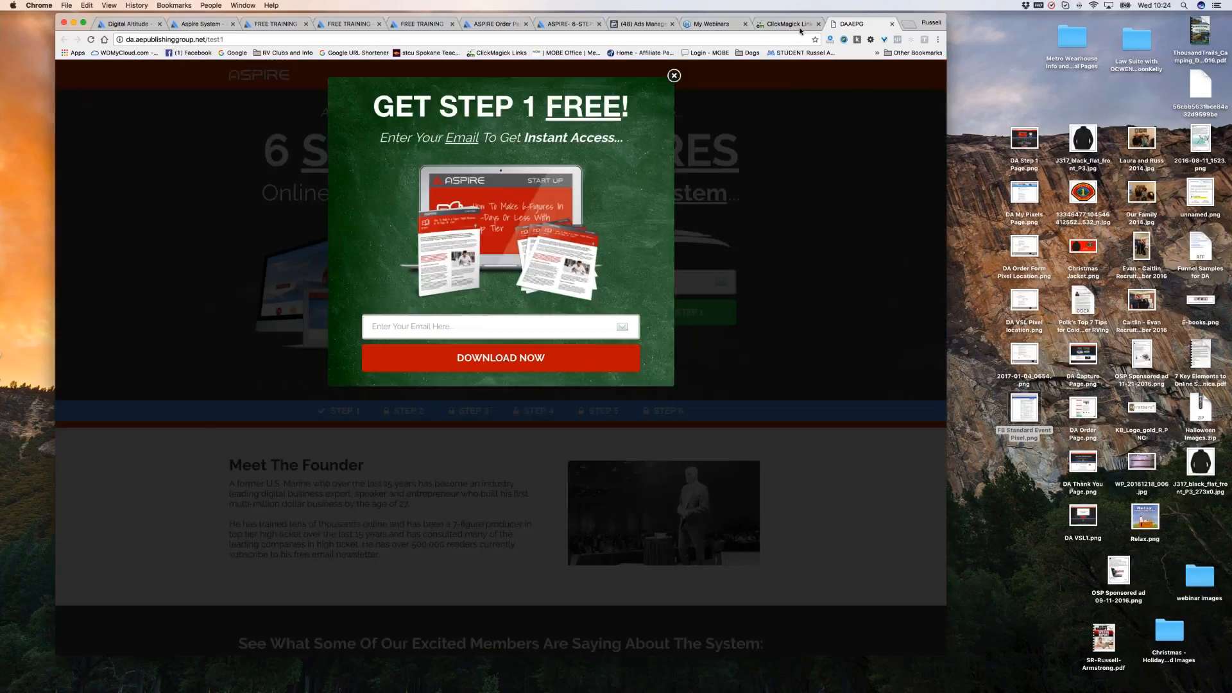
click(781, 24)
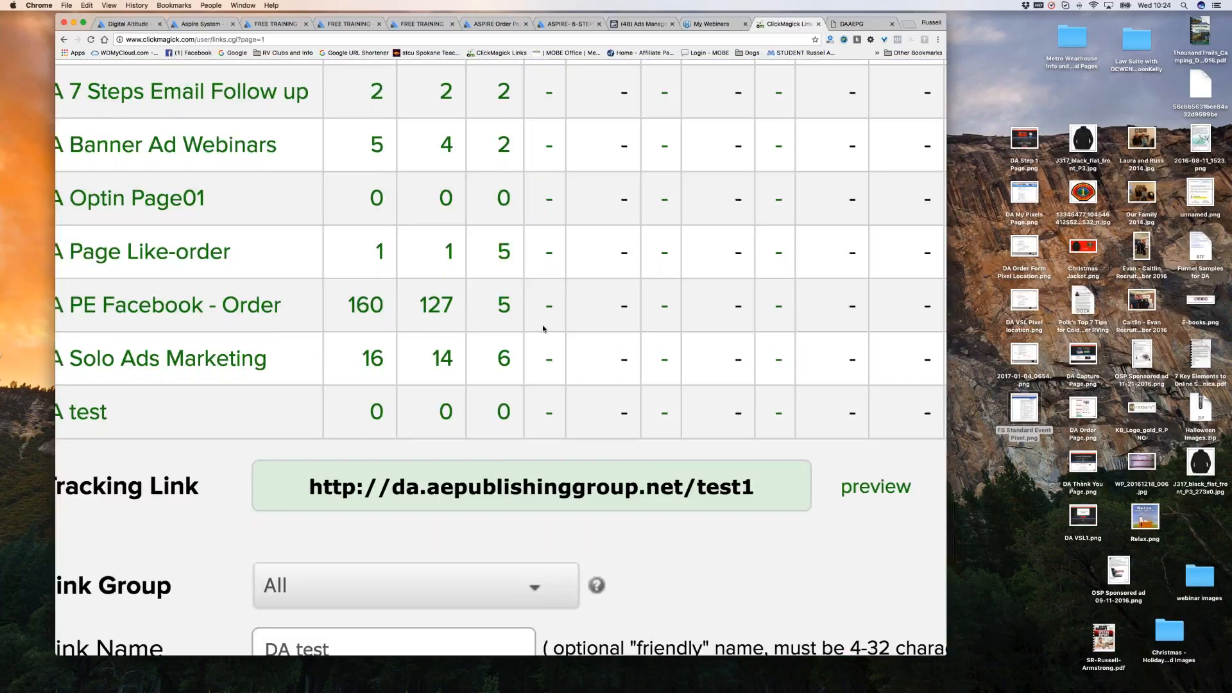
key(ctrl+0)
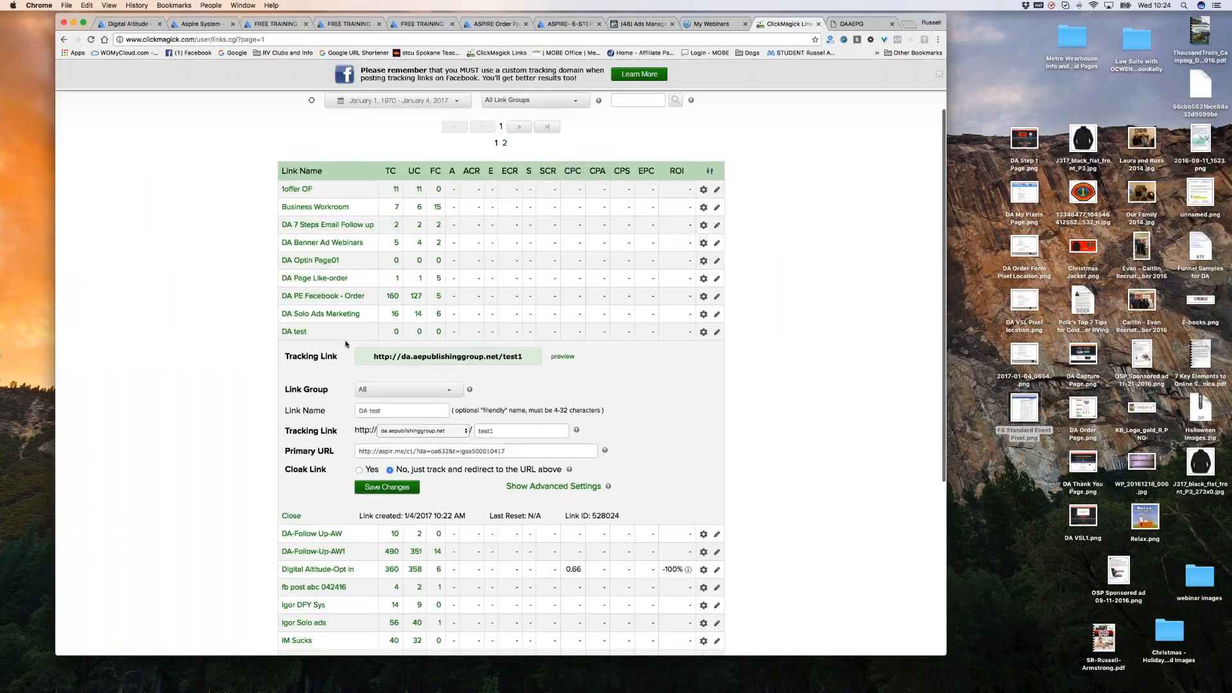
scroll(345, 344, down, 2)
scroll(346, 344, down, 3)
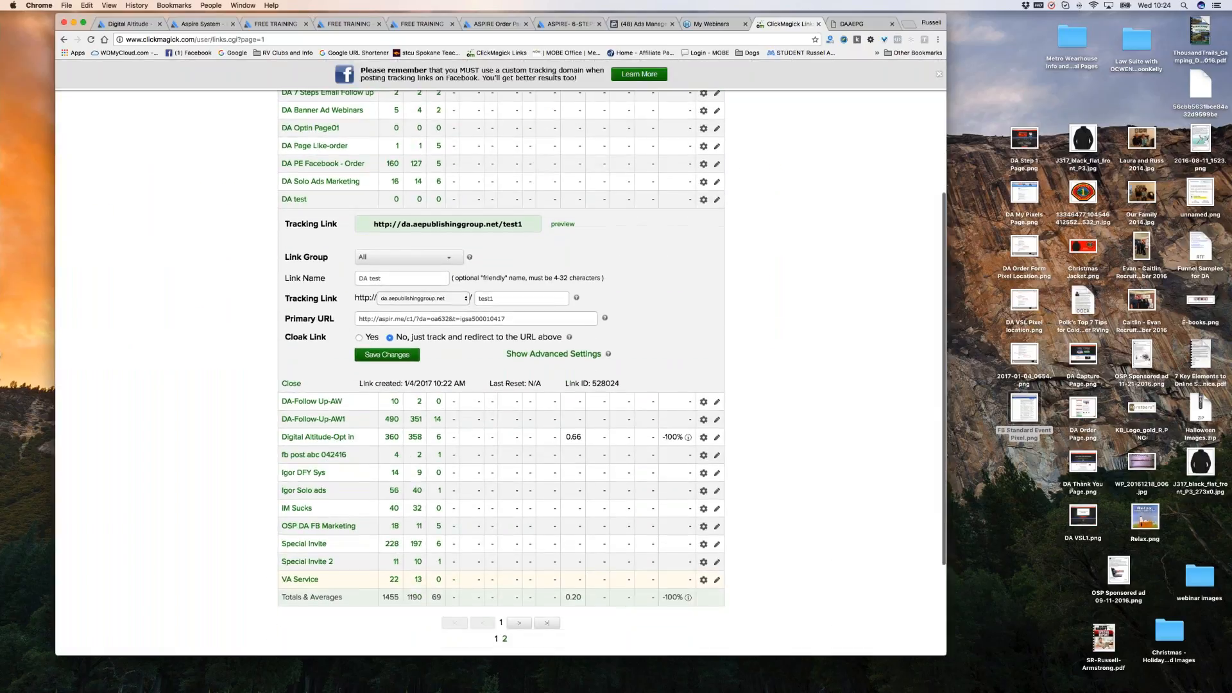
mouse_move(300, 207)
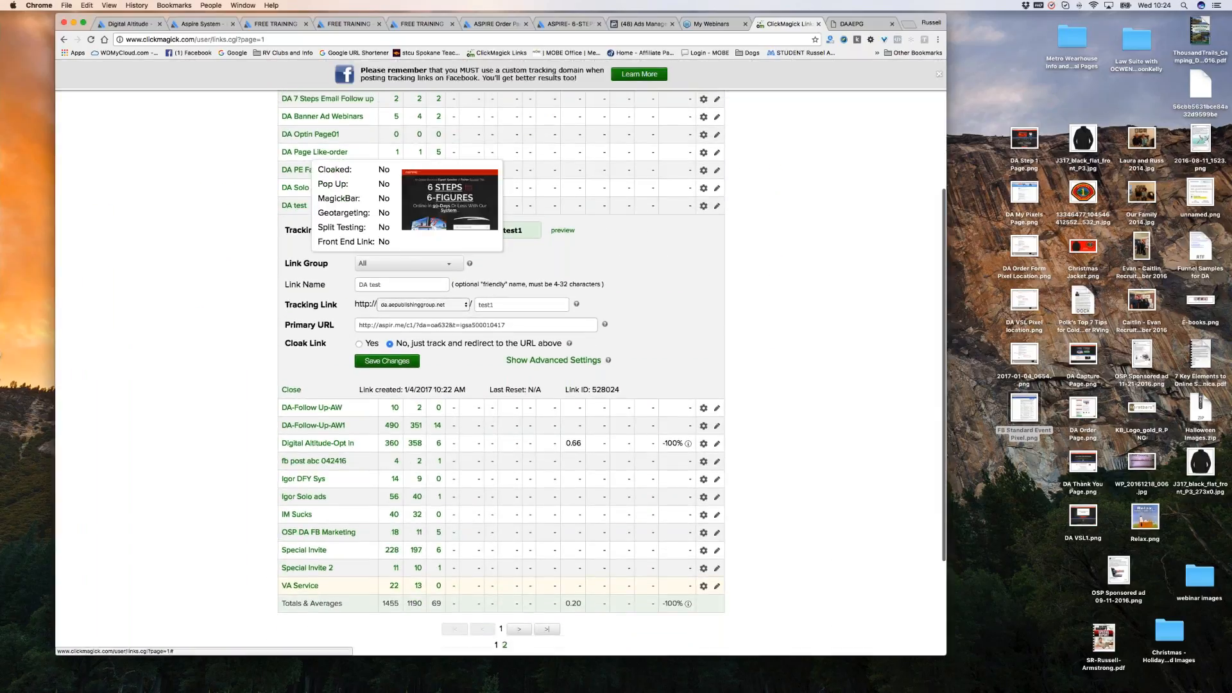
Close the DA test edit panel and reload the Tracking Links list.
click(298, 206)
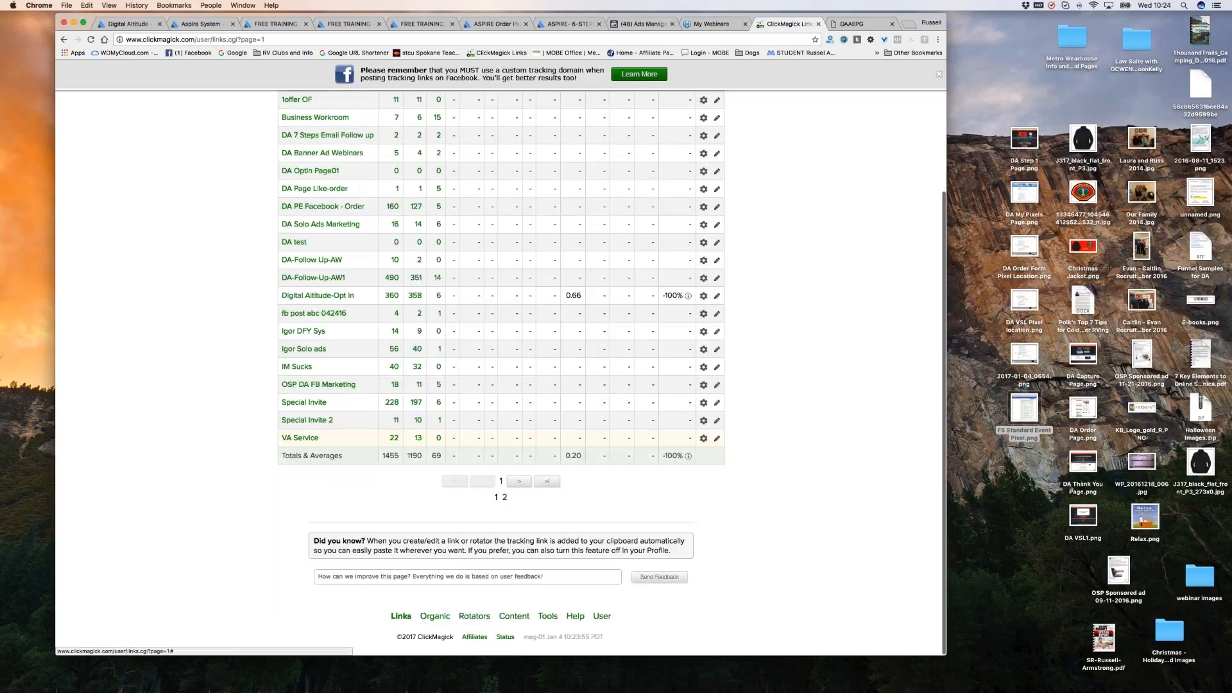
click(716, 260)
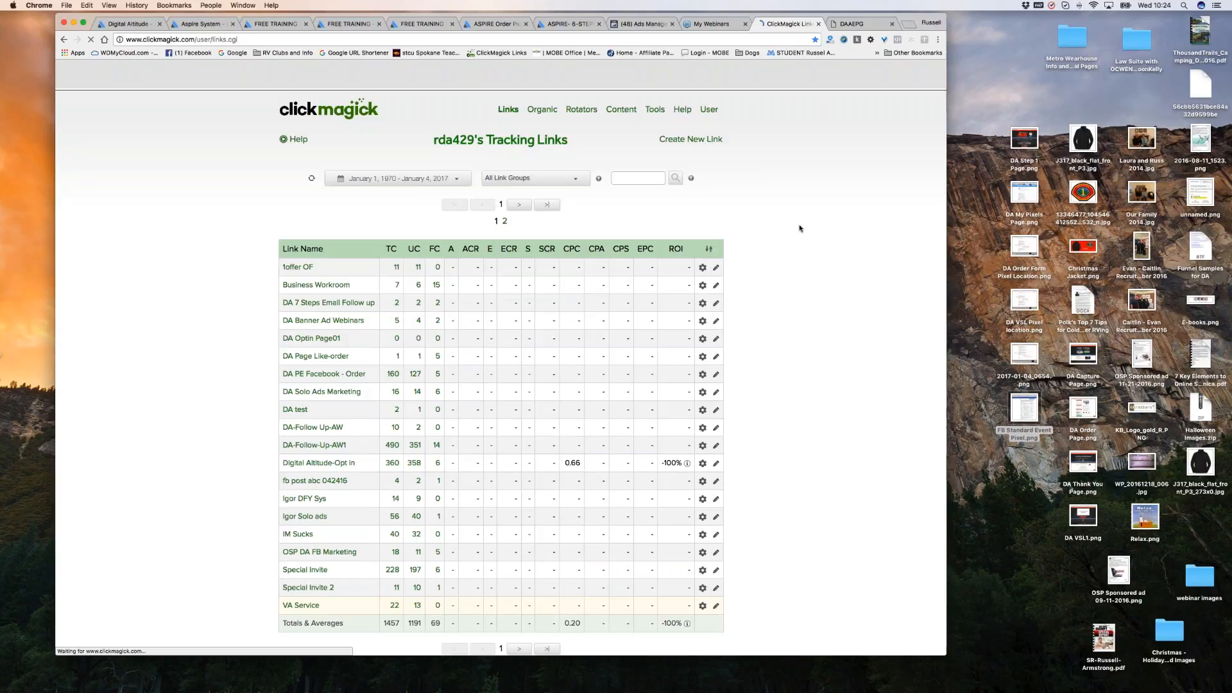
scroll(833, 301, down, 1)
scroll(834, 302, down, 2)
scroll(531, 318, up, 5)
scroll(424, 335, up, 1)
scroll(440, 344, left, 10)
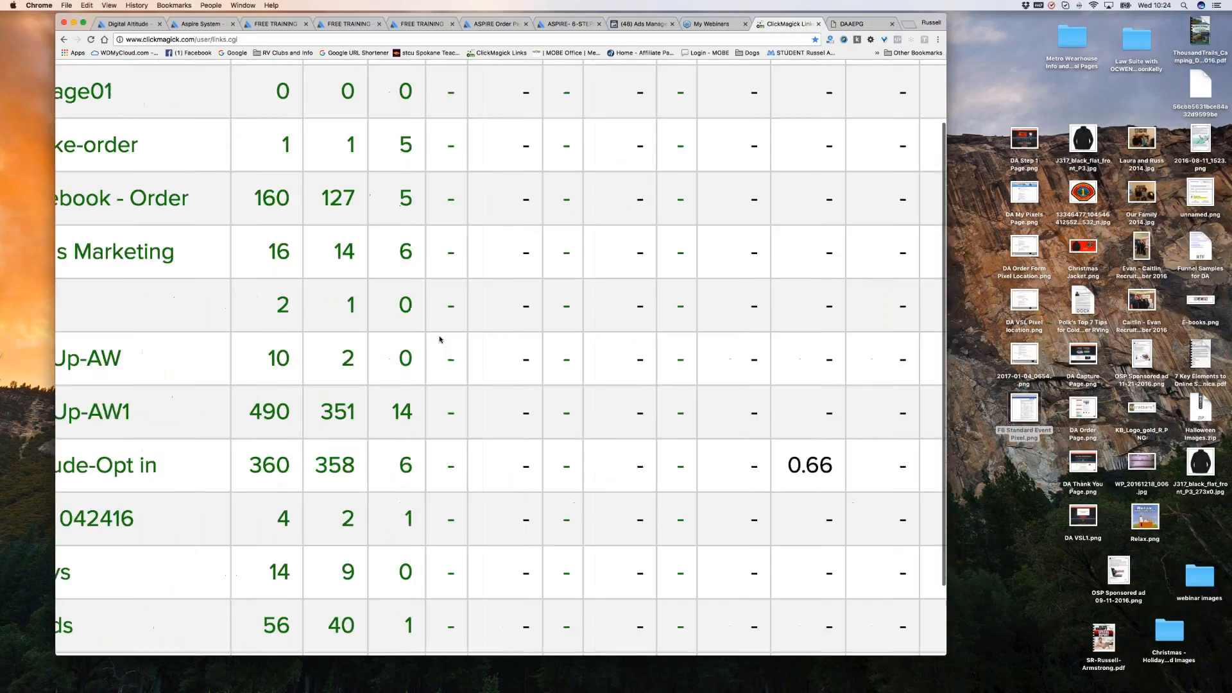
scroll(441, 340, up, 3)
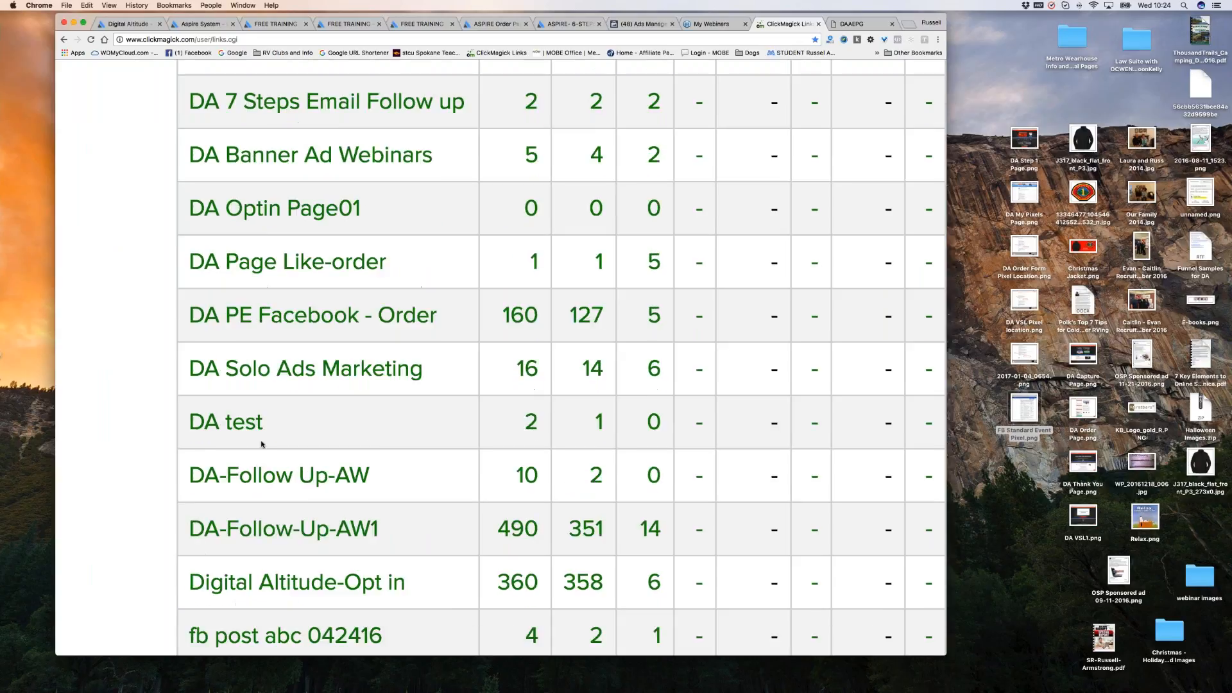
Inspect the DA test row's click figures: 2 total clicks, 1 unique.
click(249, 426)
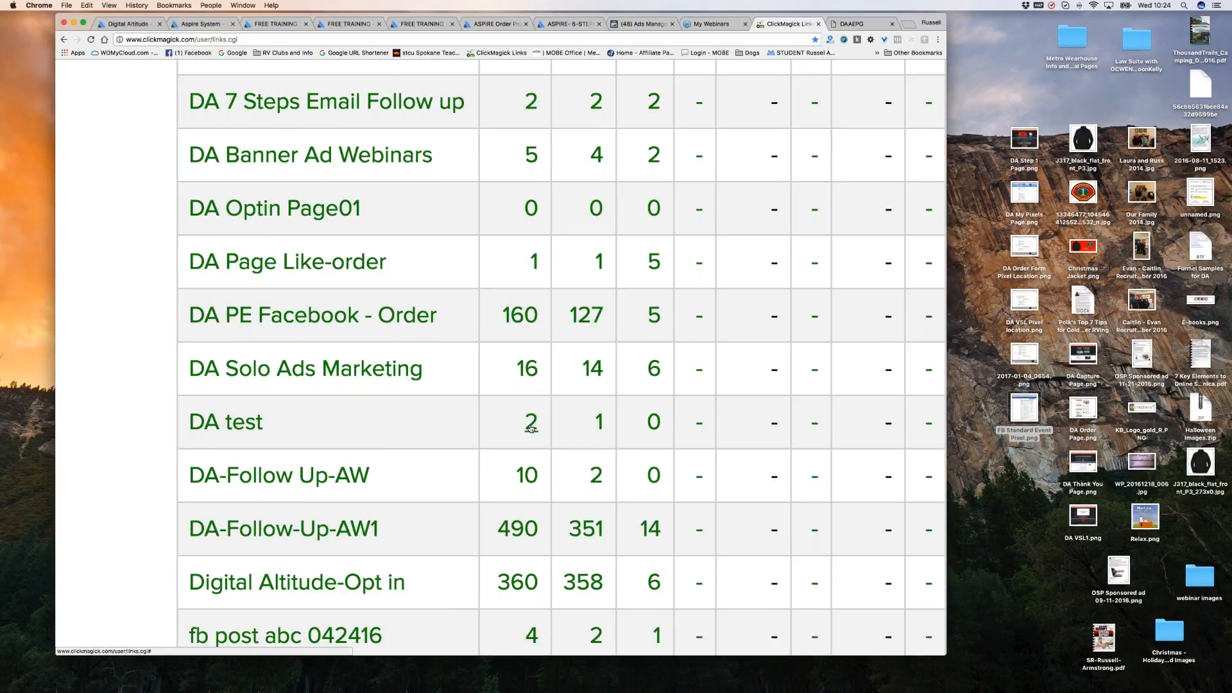
scroll(530, 429, up, 1)
scroll(530, 429, up, 5)
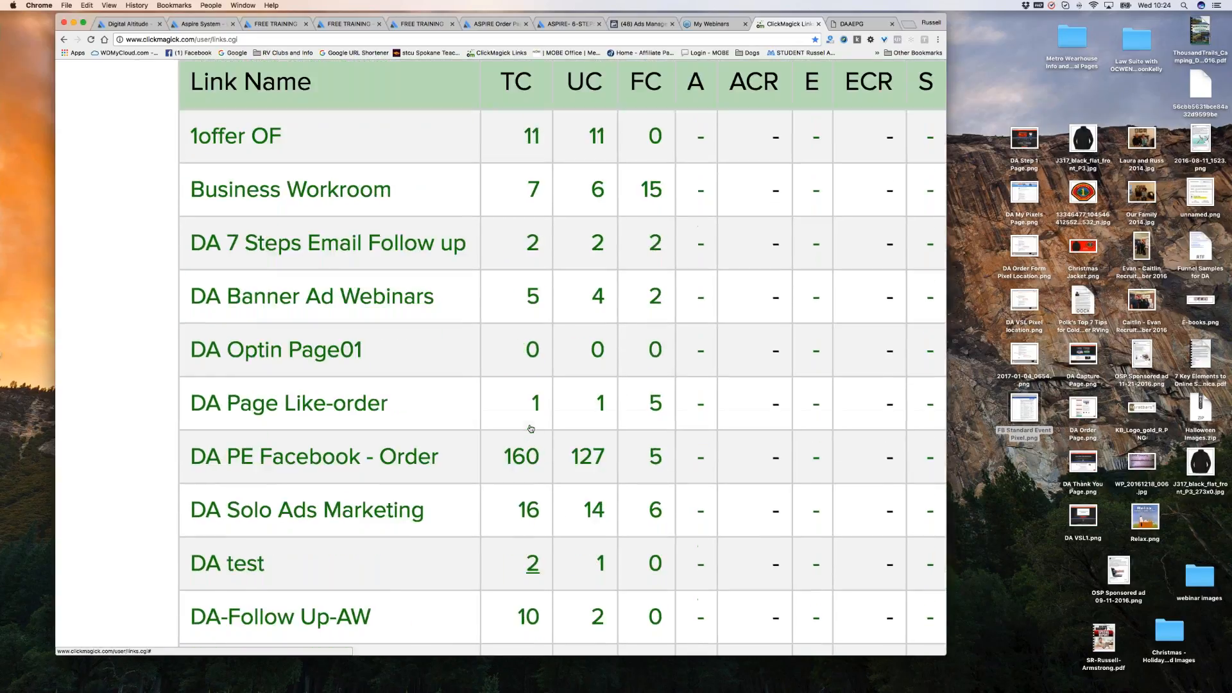
scroll(563, 358, down, 1)
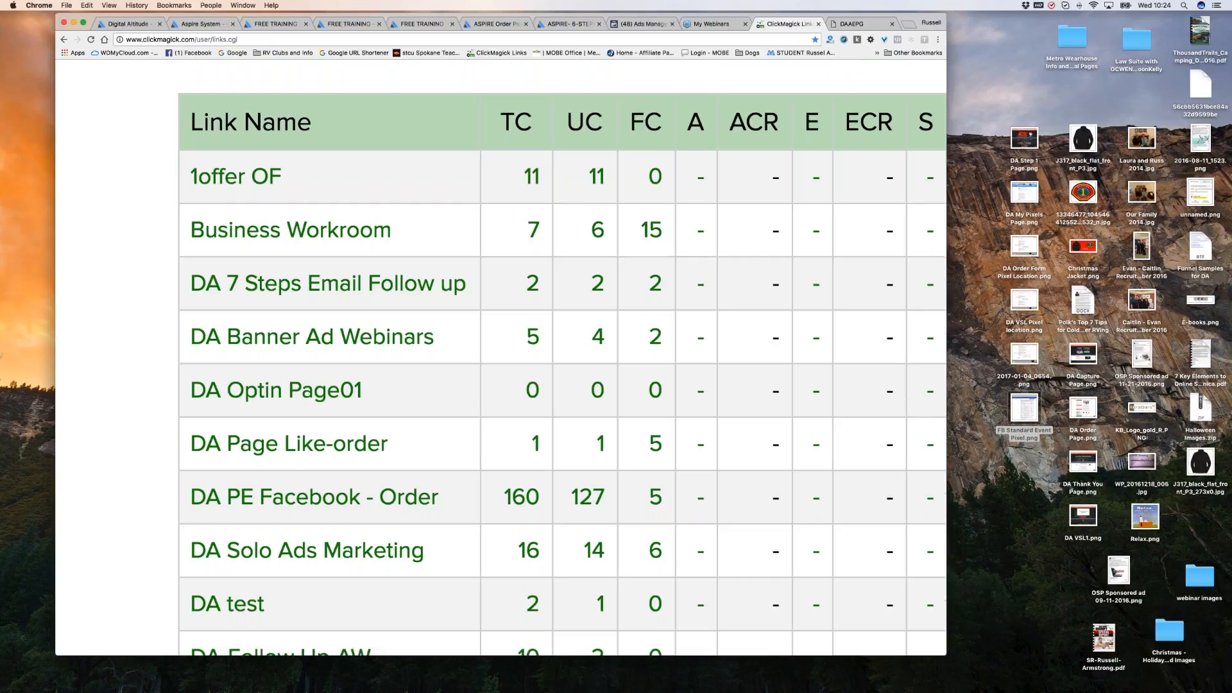
scroll(602, 345, down, 7)
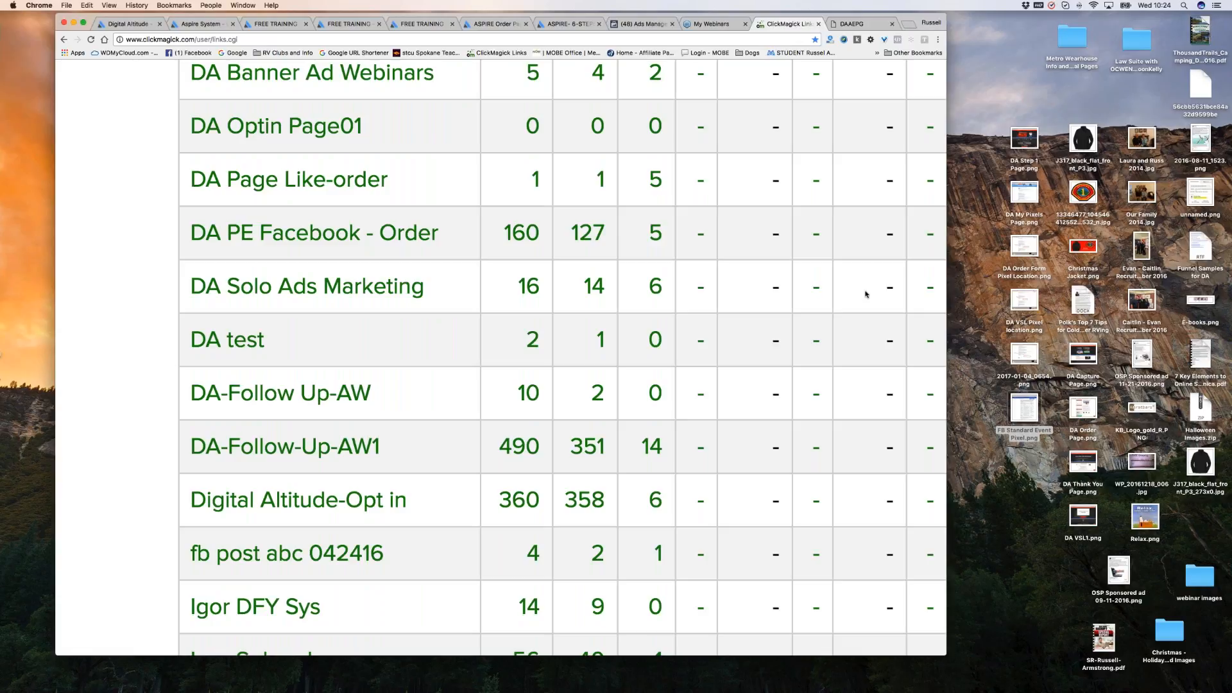
scroll(866, 294, up, 2)
scroll(866, 294, up, 4)
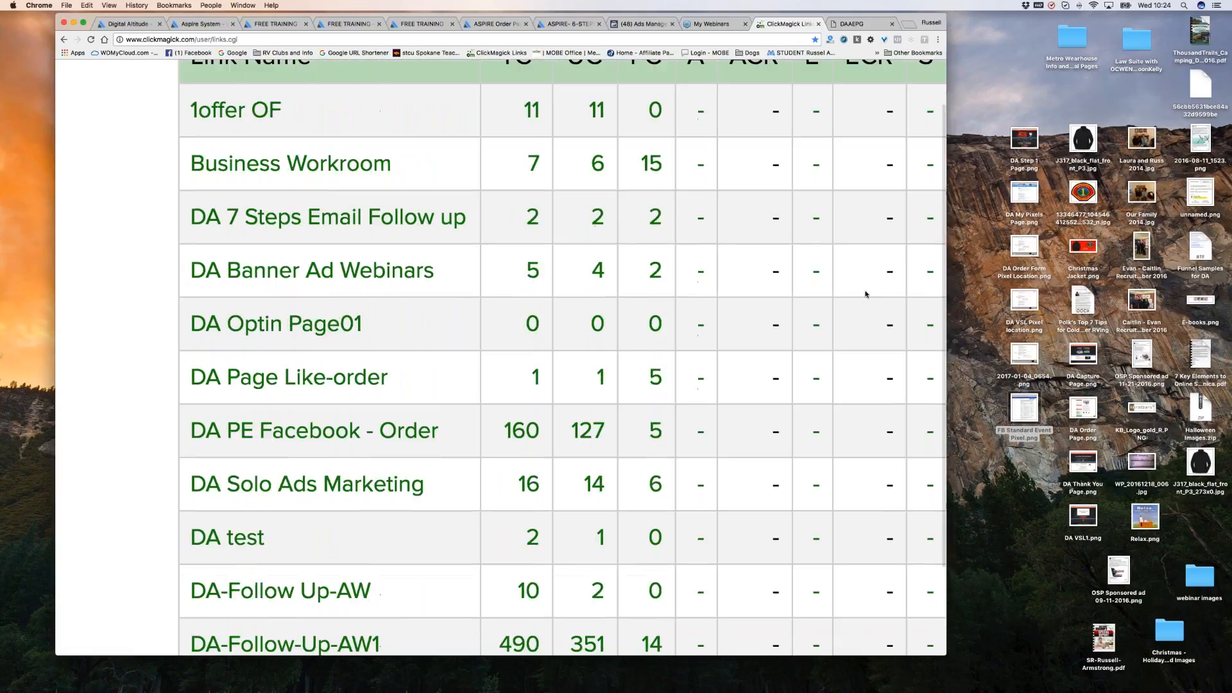
scroll(866, 294, down, 3)
scroll(866, 294, down, 1)
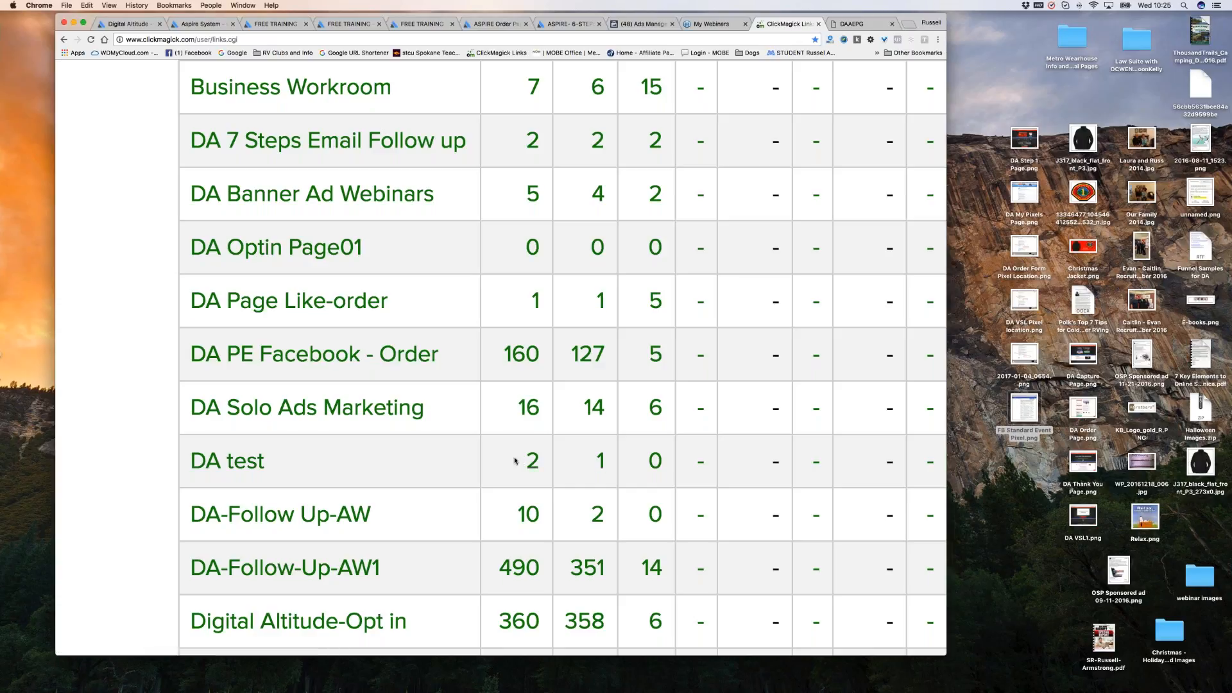
scroll(515, 461, down, 1)
scroll(515, 460, down, 5)
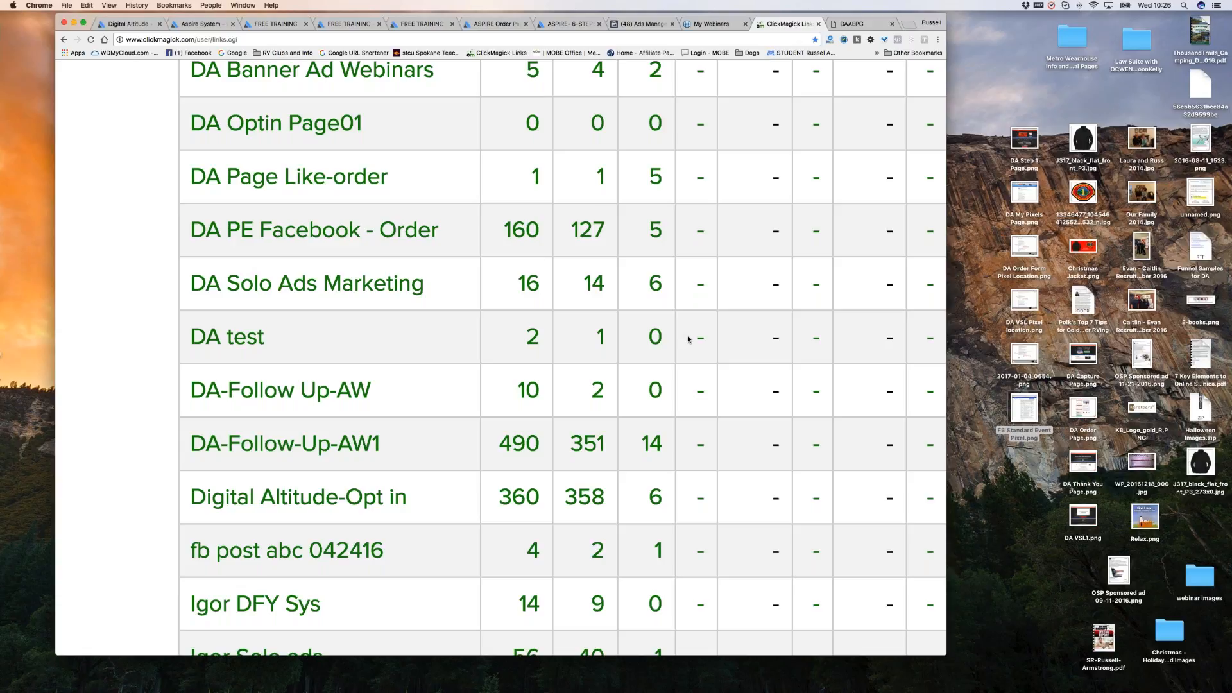
scroll(688, 340, down, 1)
Close the leftover opt-in tab, preview the DA test link again, and refresh stats to show 3 clicks.
scroll(688, 340, down, 5)
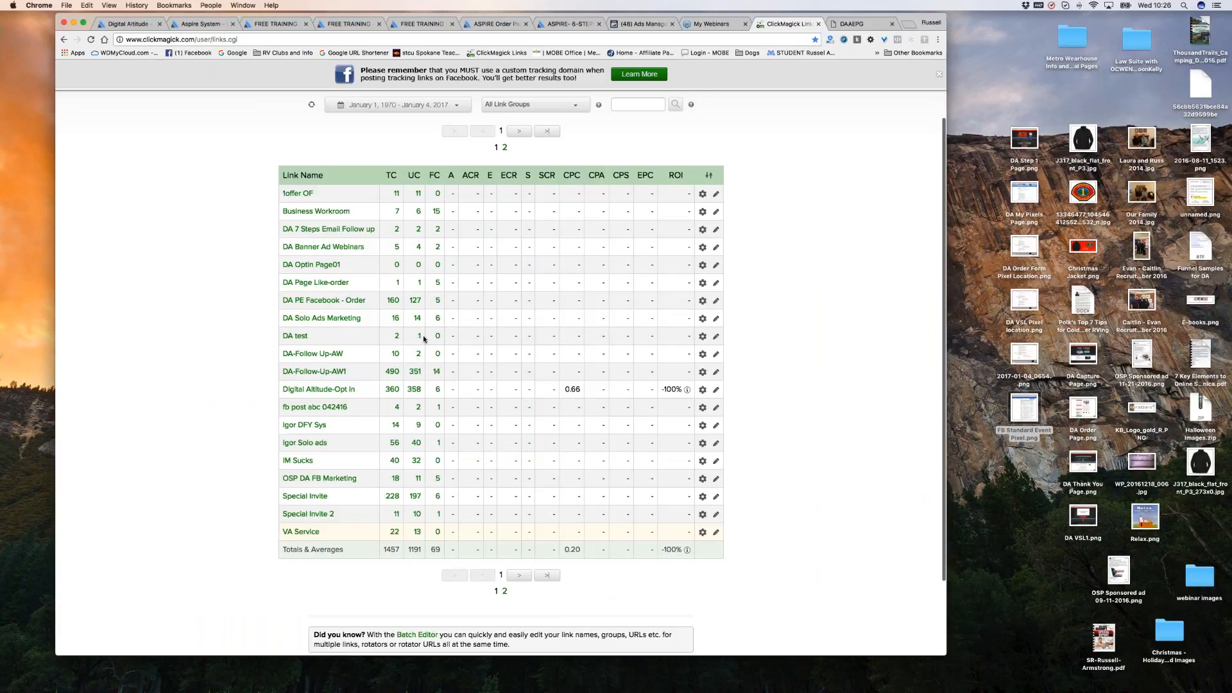
scroll(423, 339, down, 1)
click(892, 24)
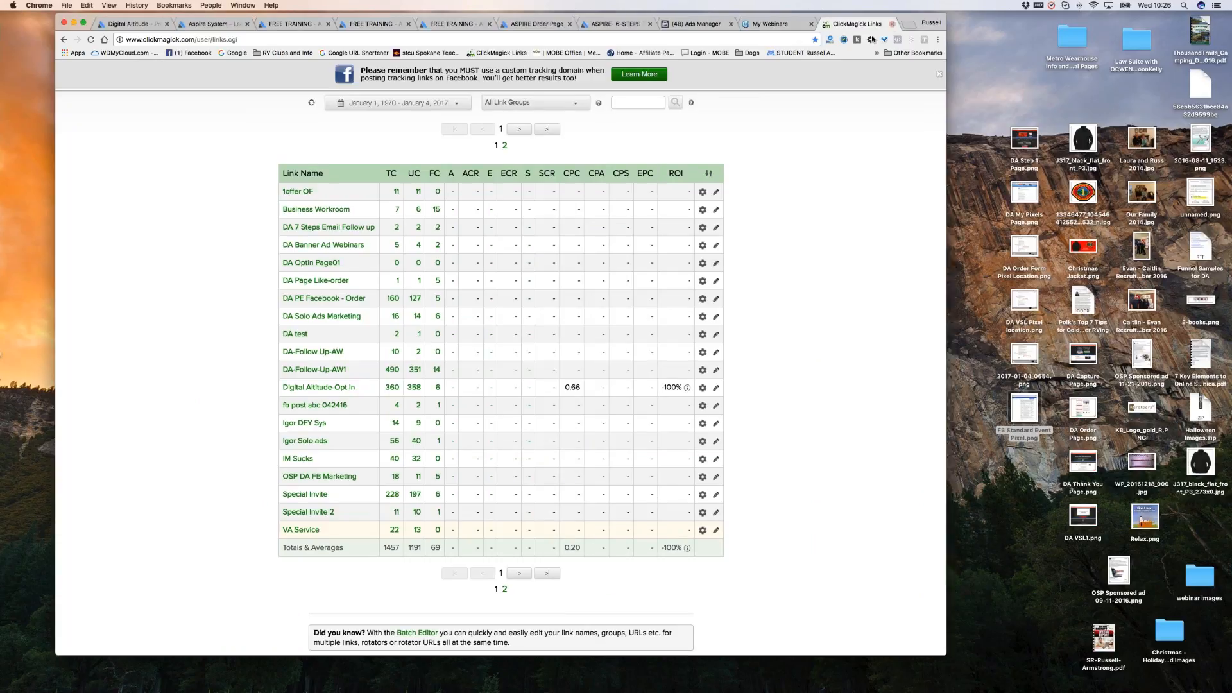
click(296, 334)
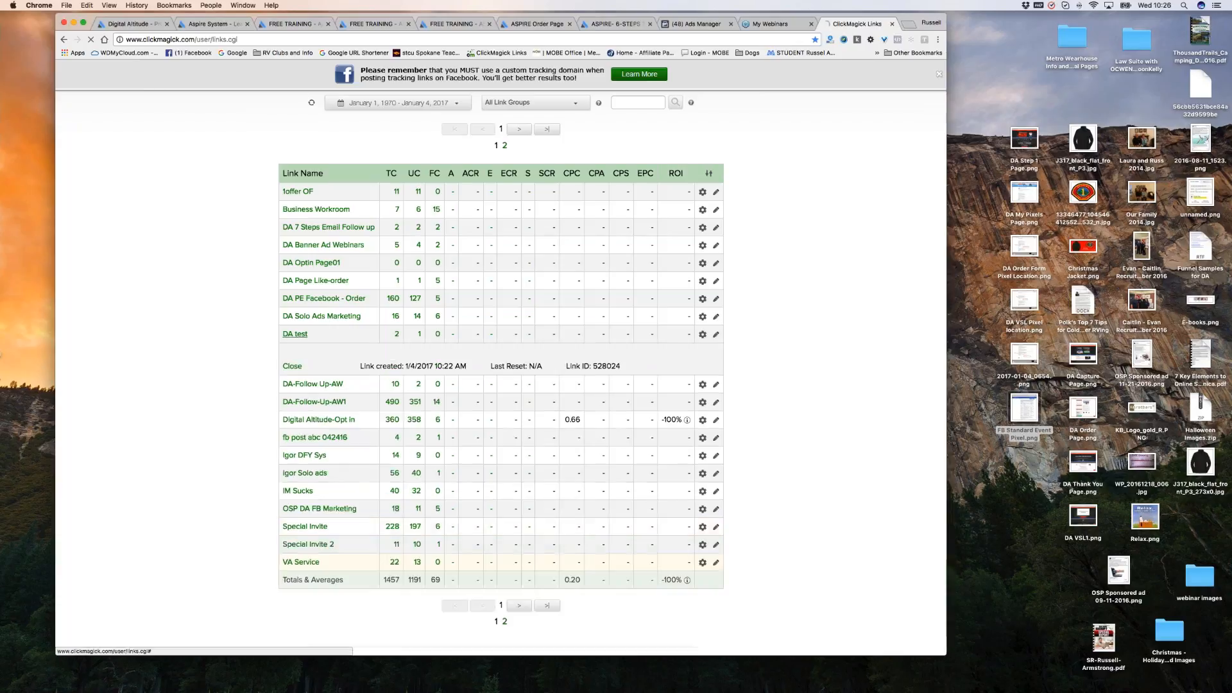
click(563, 359)
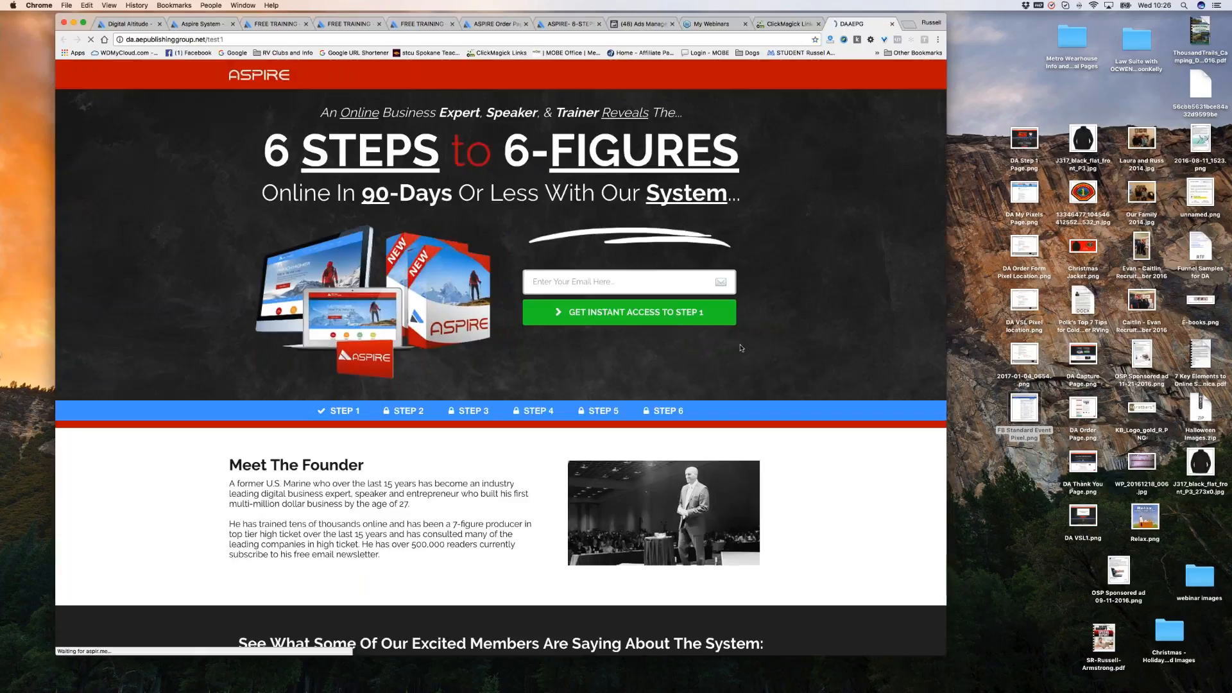
click(892, 24)
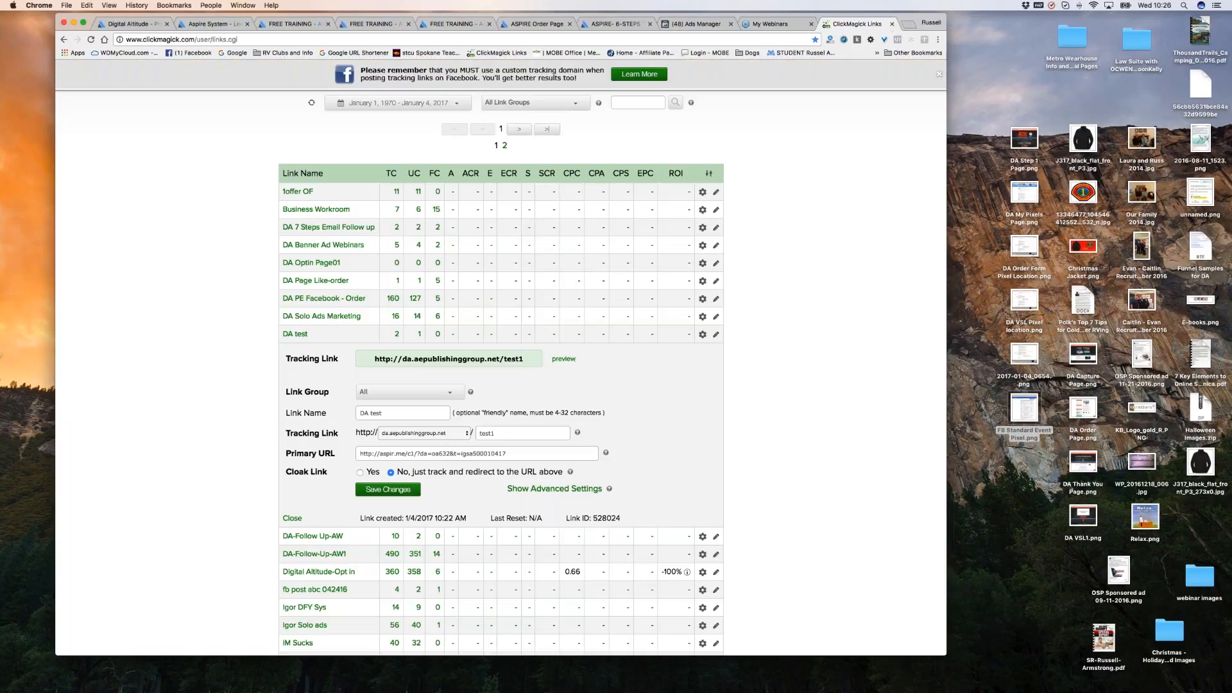
click(312, 103)
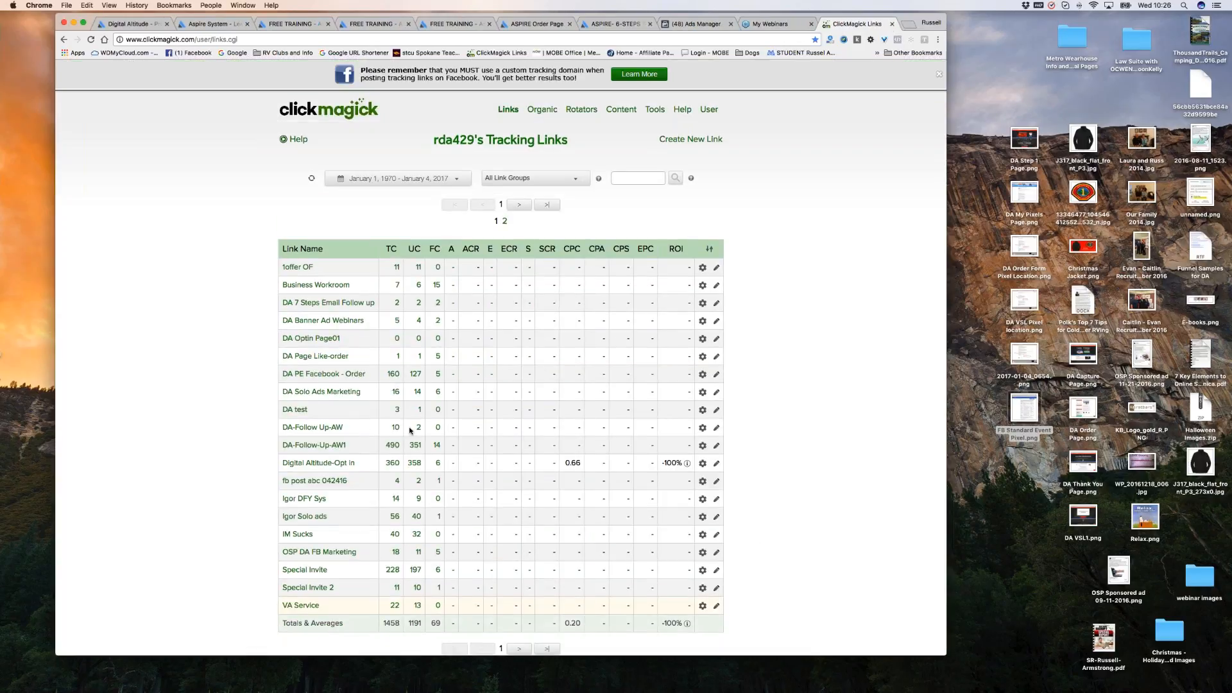
scroll(410, 431, down, 2)
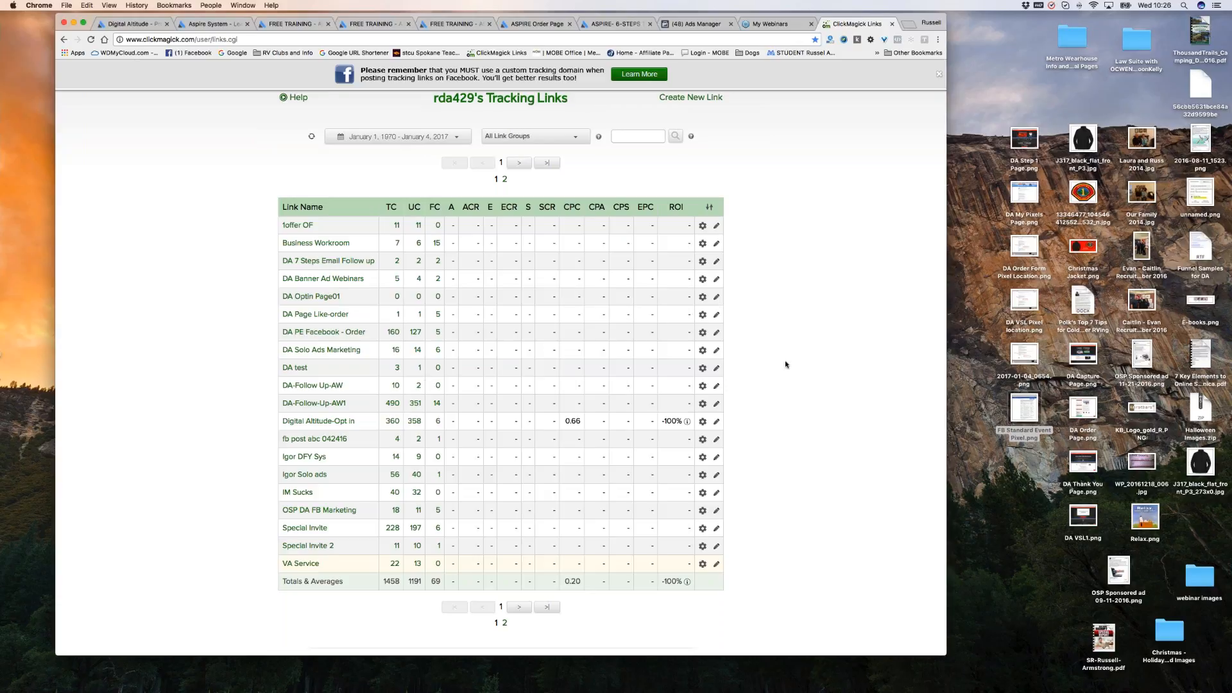
Expand the DA test link and choose Track Conversions from its options.
scroll(816, 369, up, 1)
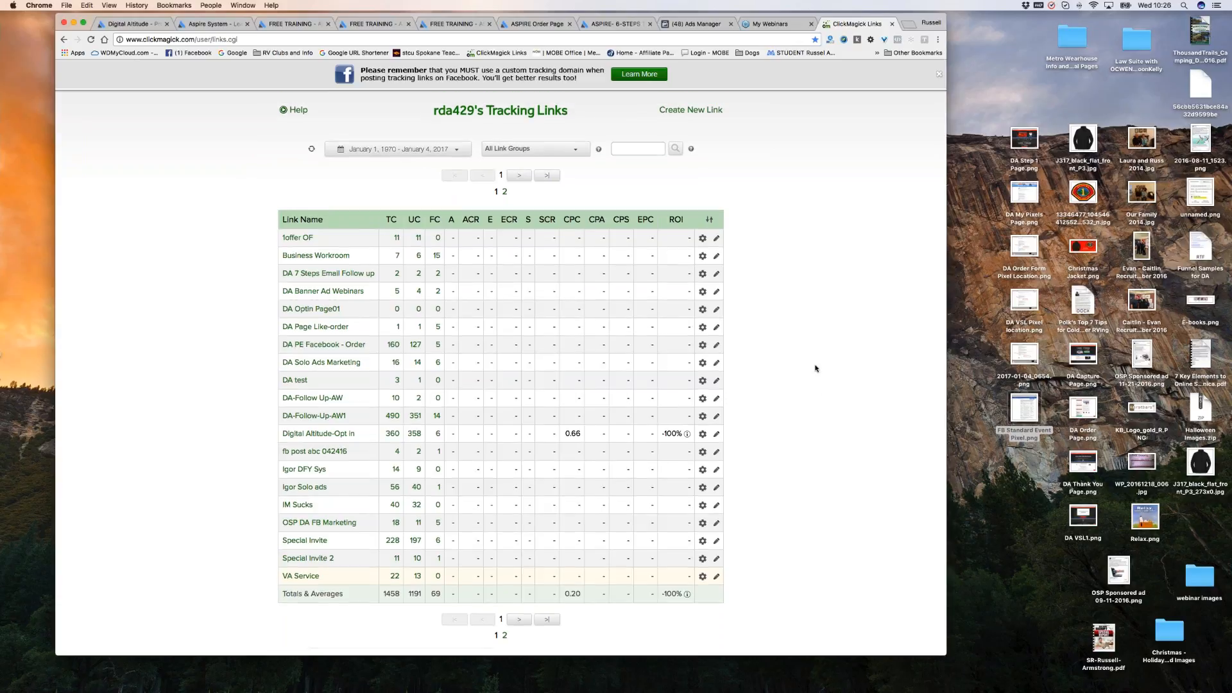
scroll(816, 368, up, 2)
scroll(815, 364, down, 3)
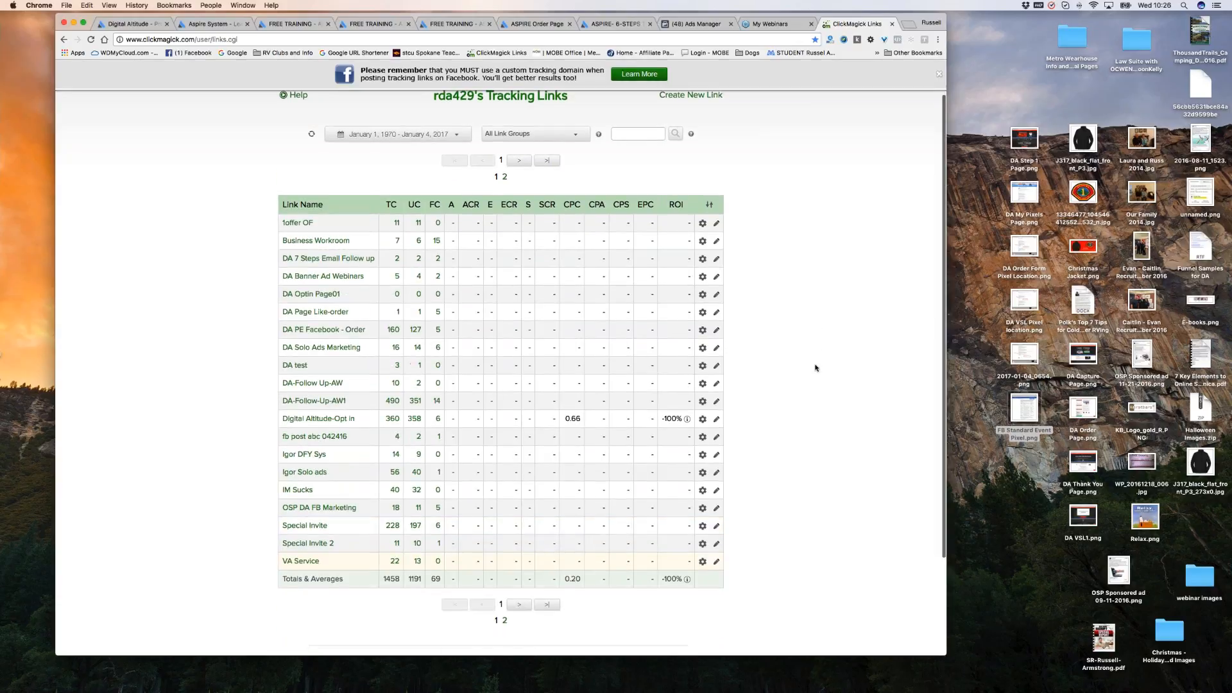
click(303, 367)
click(703, 368)
scroll(830, 430, down, 4)
scroll(837, 402, down, 1)
click(734, 312)
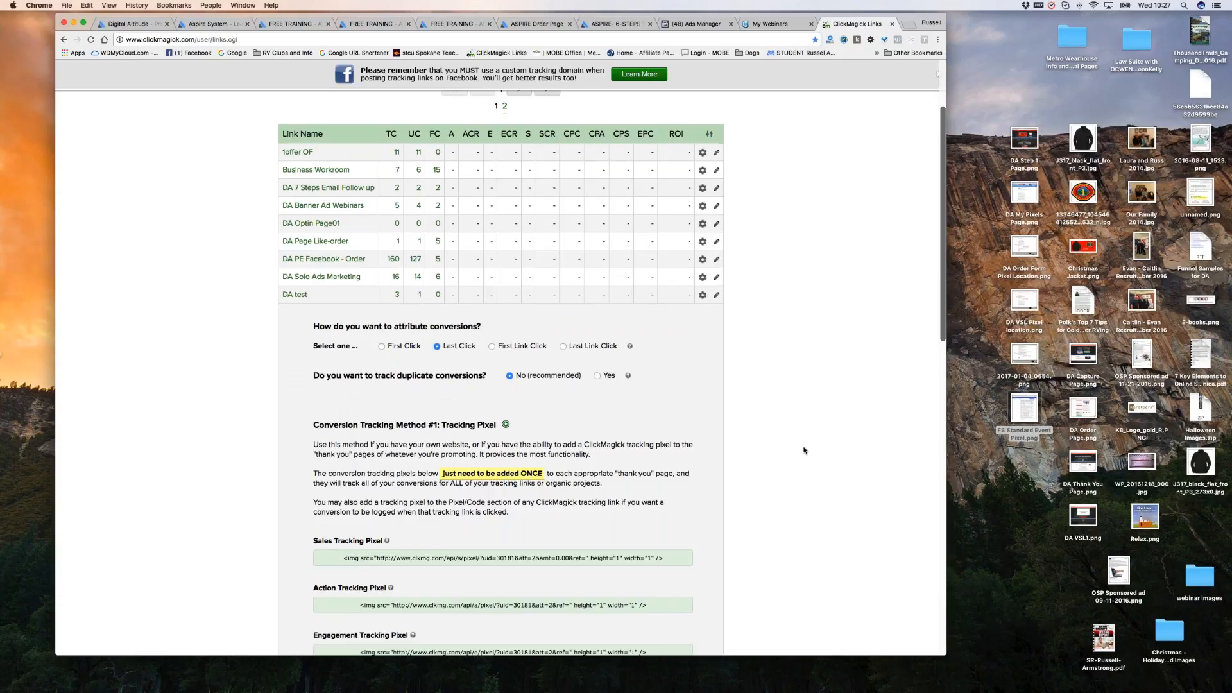
Review the Sales, Action and Engagement tracking pixel codes, selecting the Sales pixel code.
scroll(803, 450, down, 14)
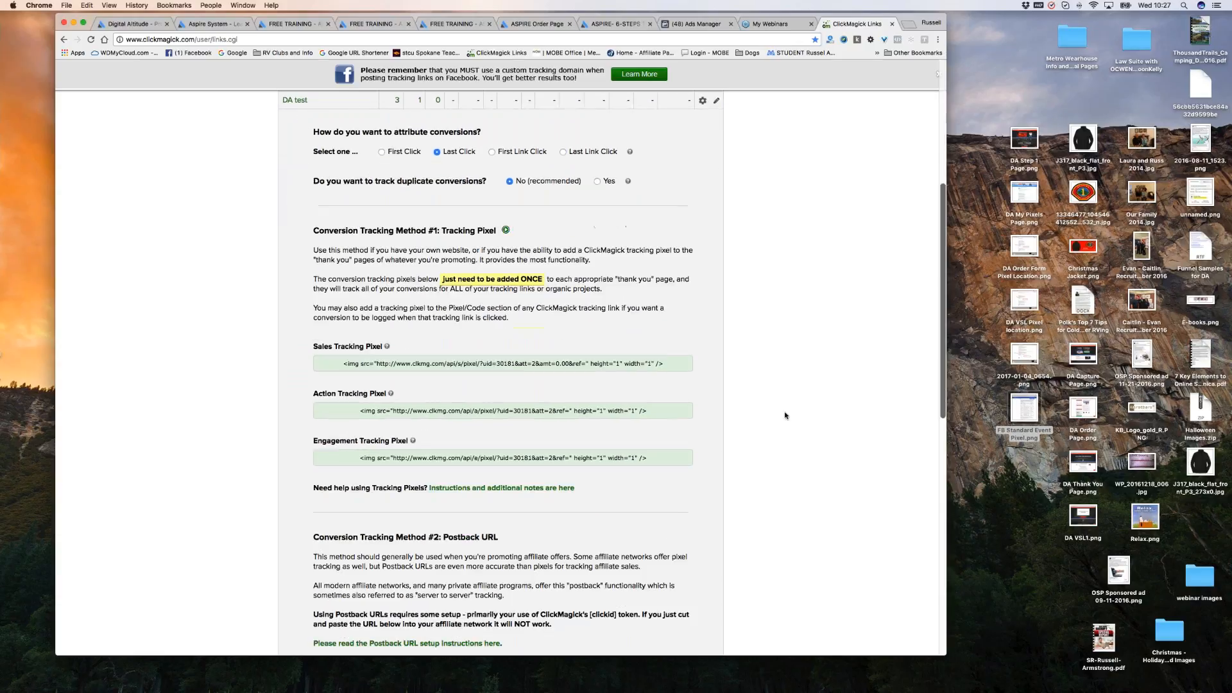
scroll(799, 385, down, 6)
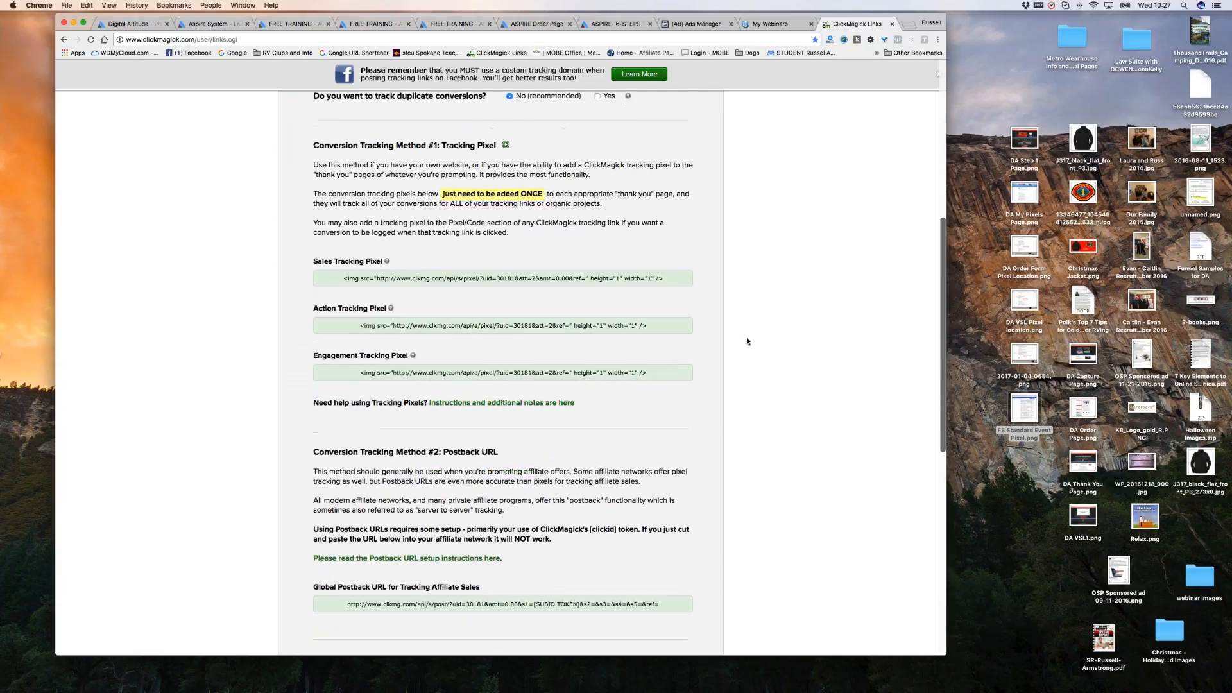
scroll(738, 282, up, 1)
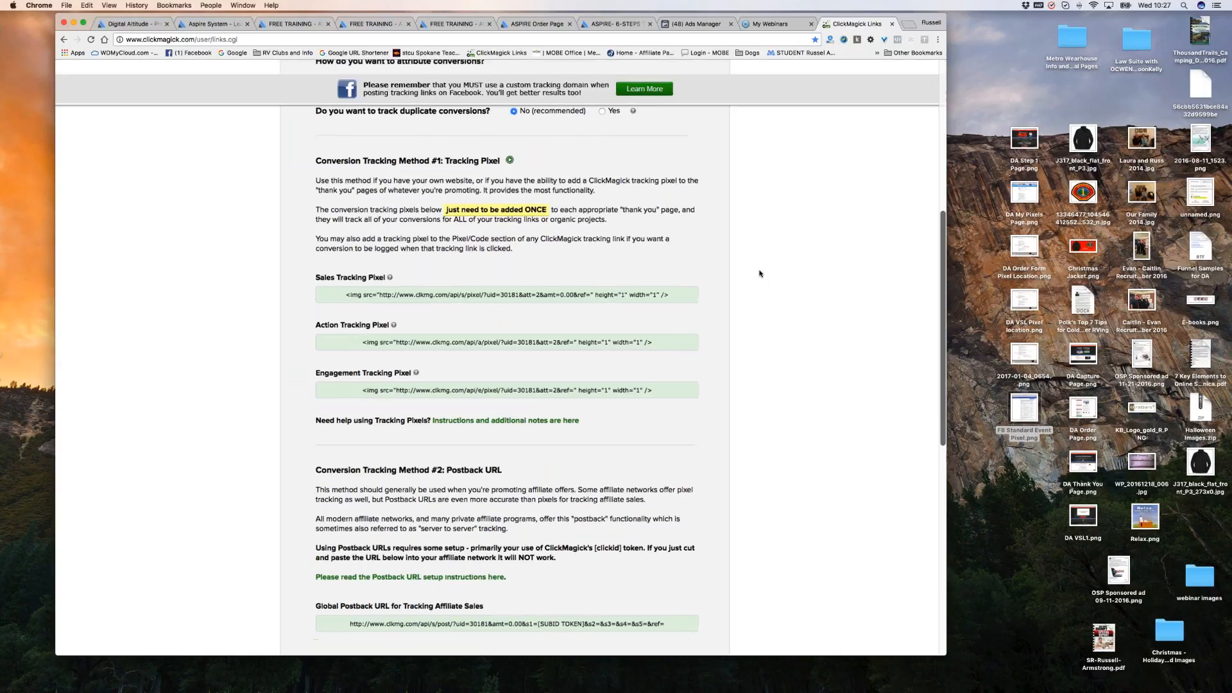
scroll(751, 314, up, 10)
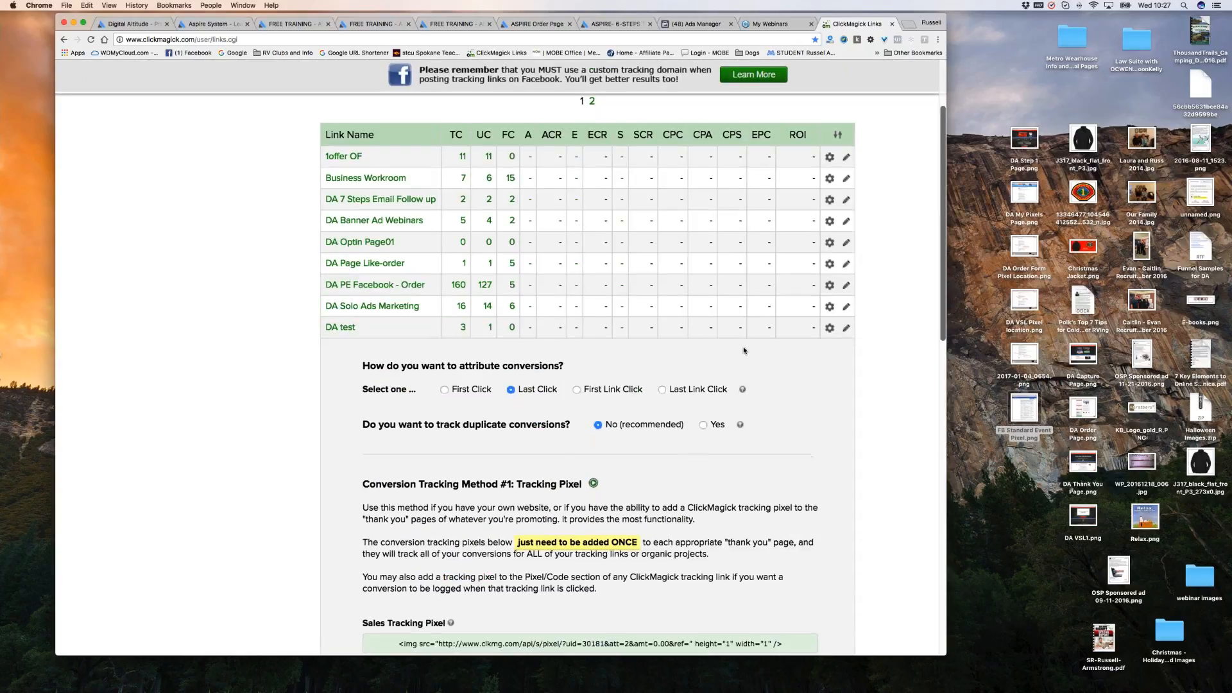
scroll(745, 349, down, 12)
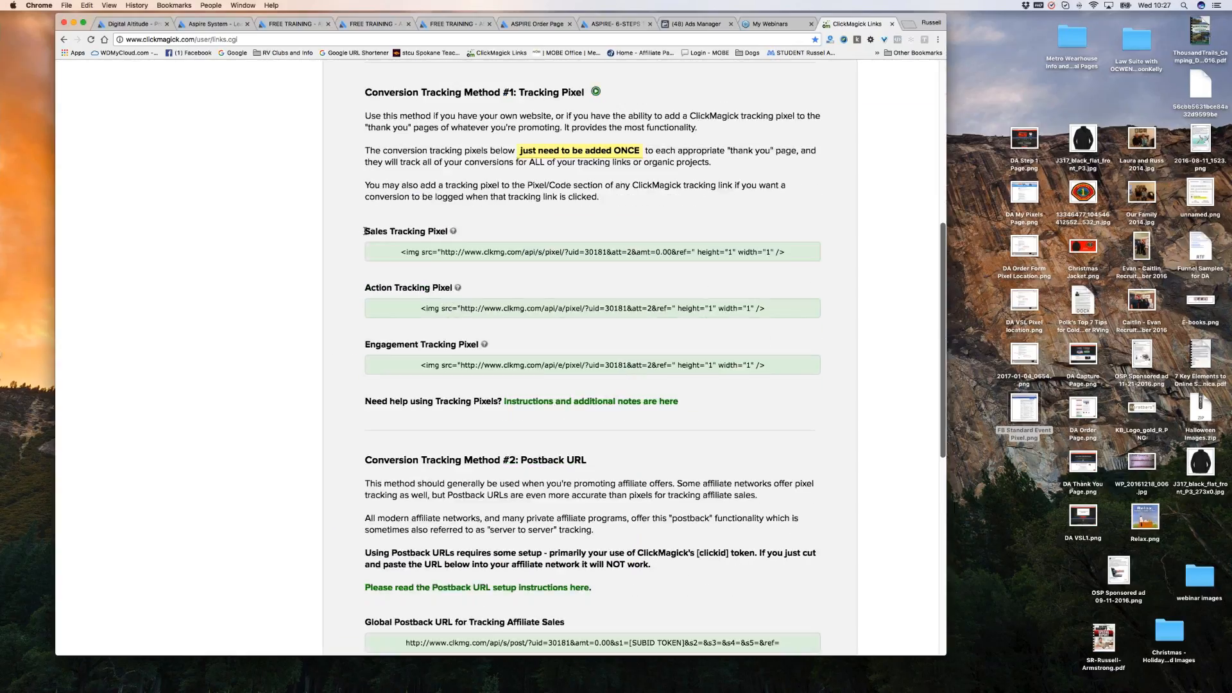
drag(366, 232, 457, 232)
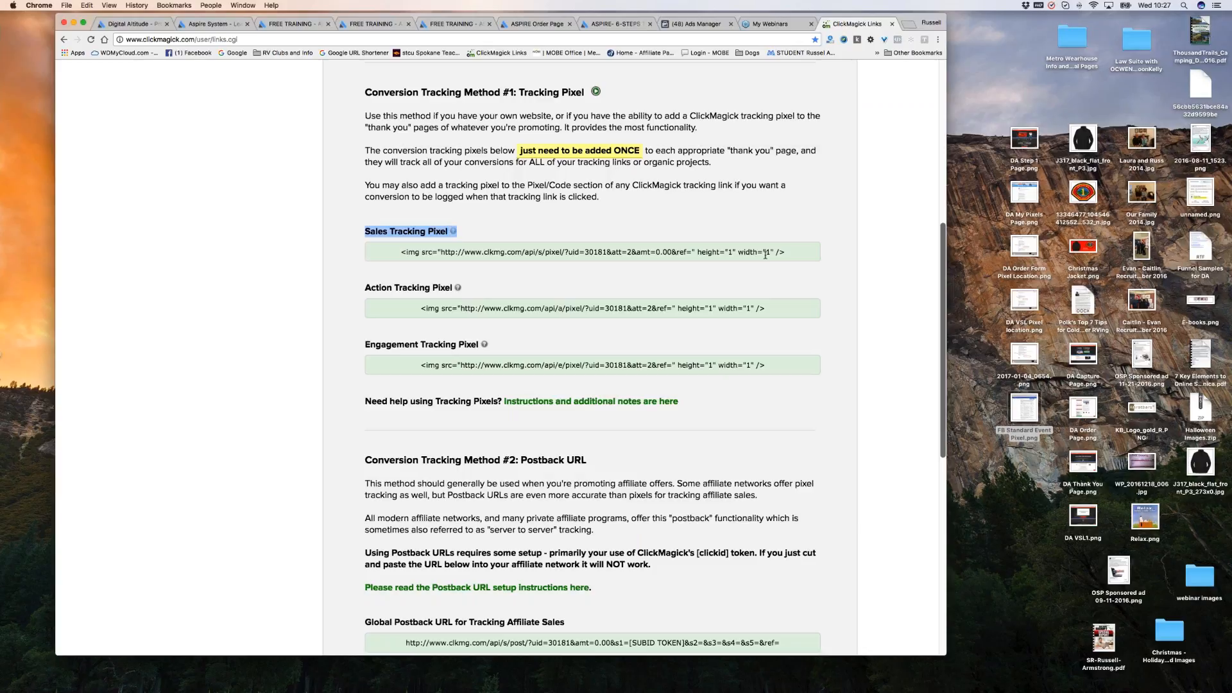
drag(789, 251, 408, 244)
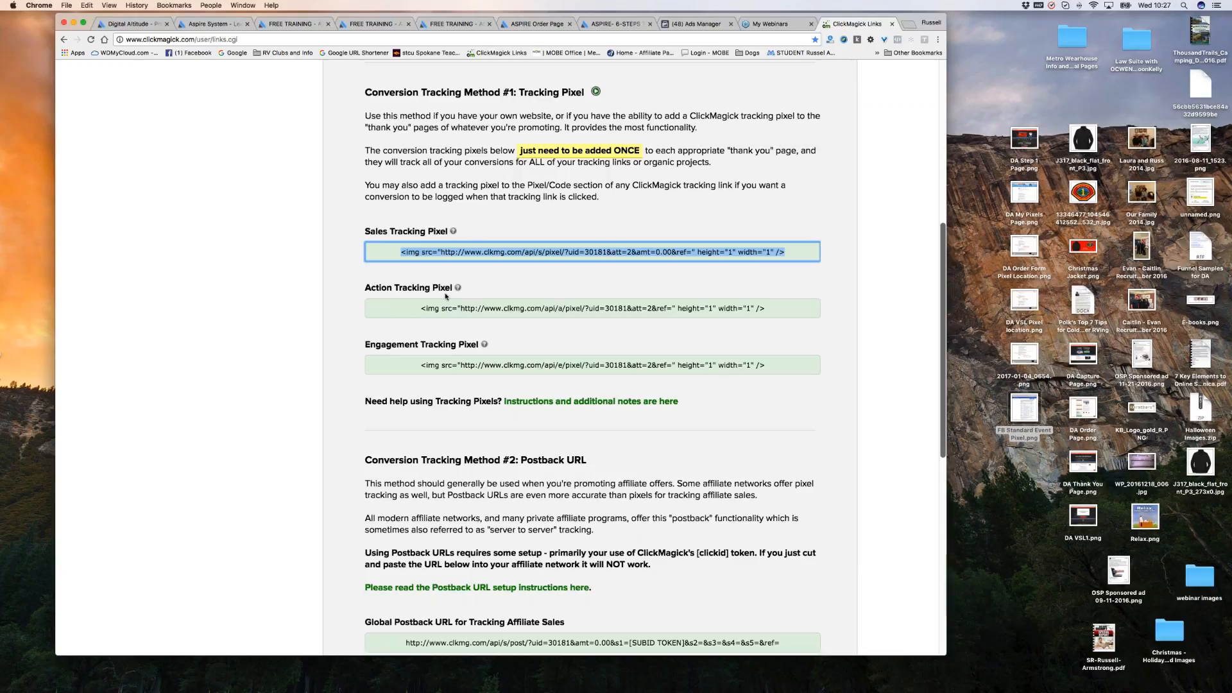
drag(367, 345, 630, 347)
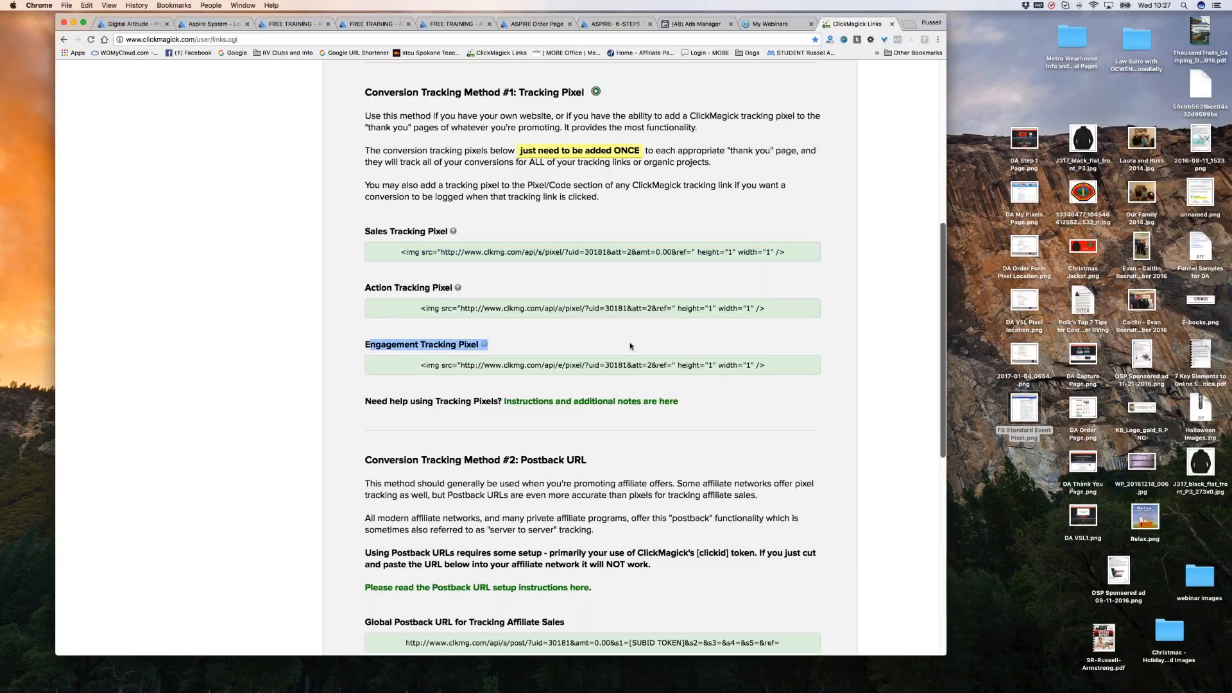
click(633, 346)
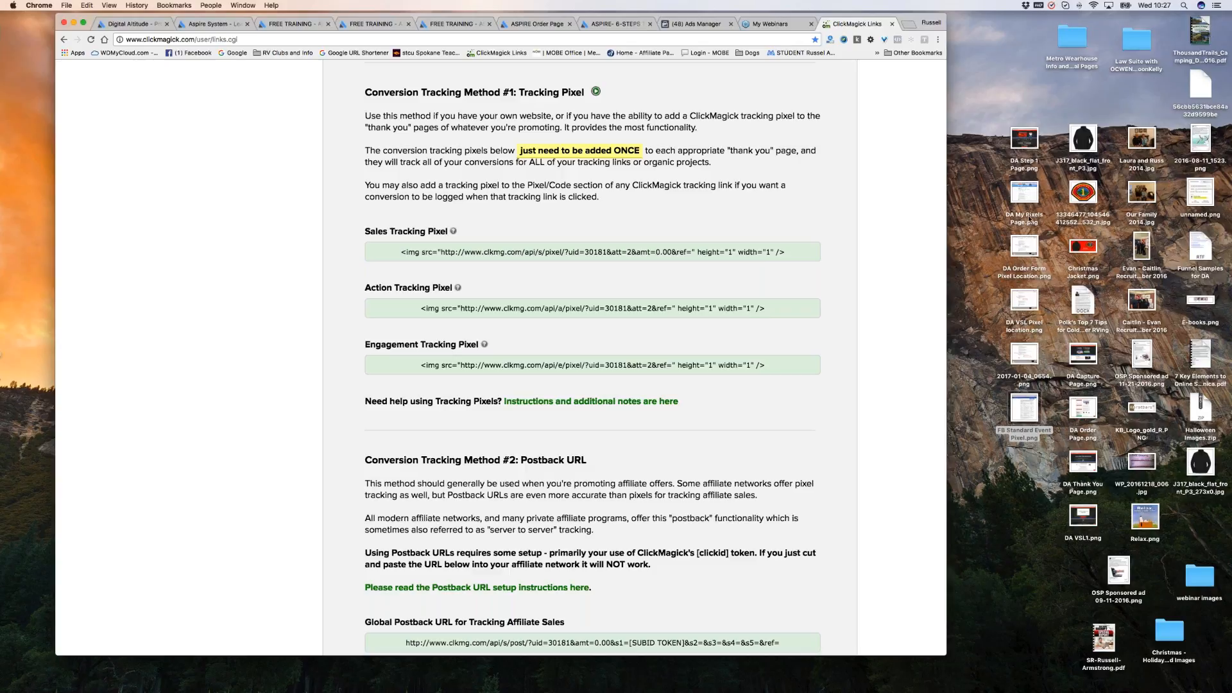
Open the DA VSL Pixel location screenshot in Preview, enlarged and positioned beside the browser.
click(1033, 248)
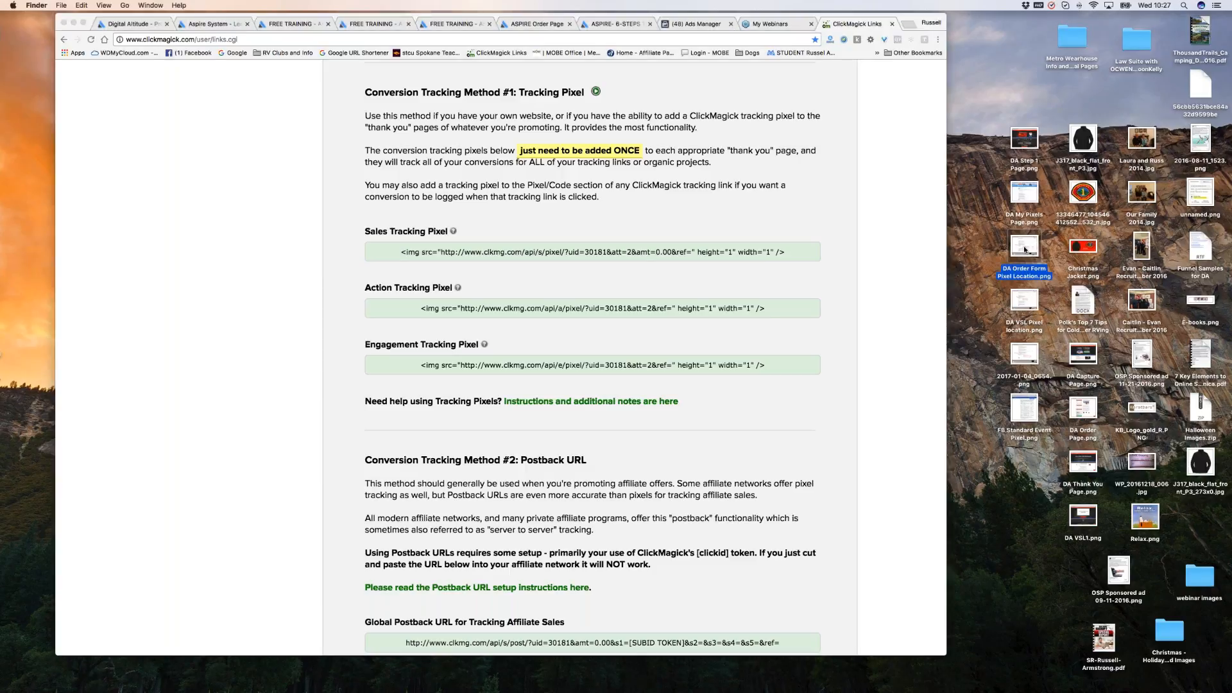
double_click(1025, 309)
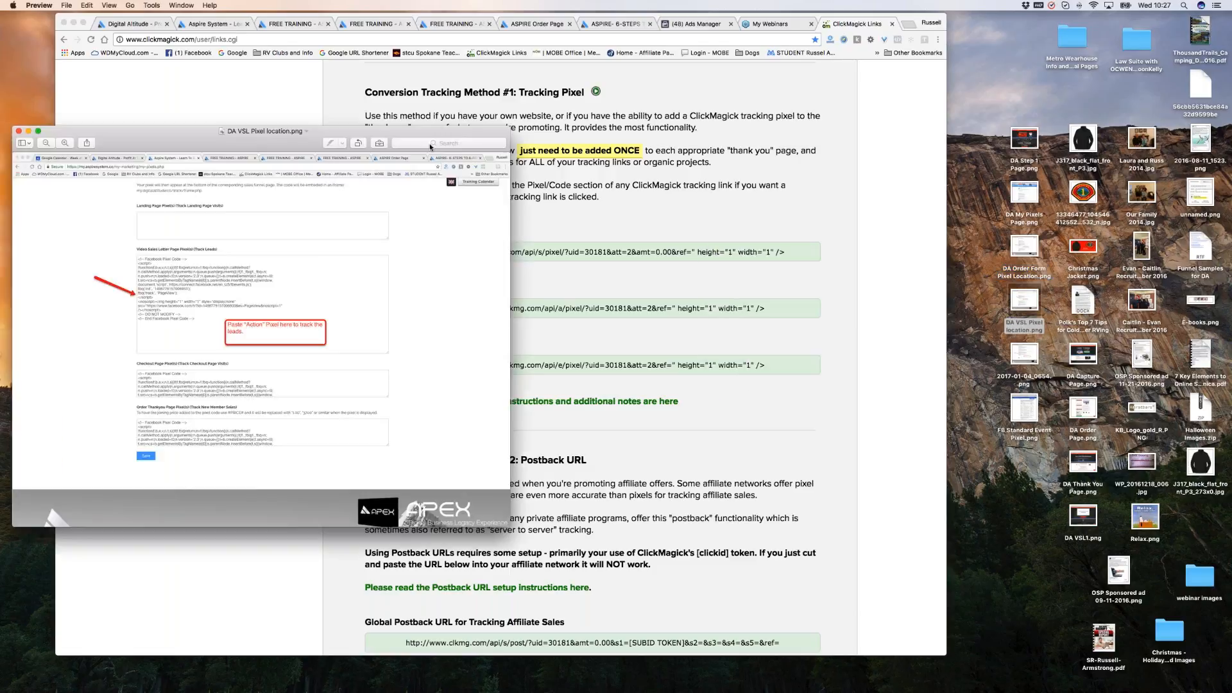
drag(430, 132, 792, 113)
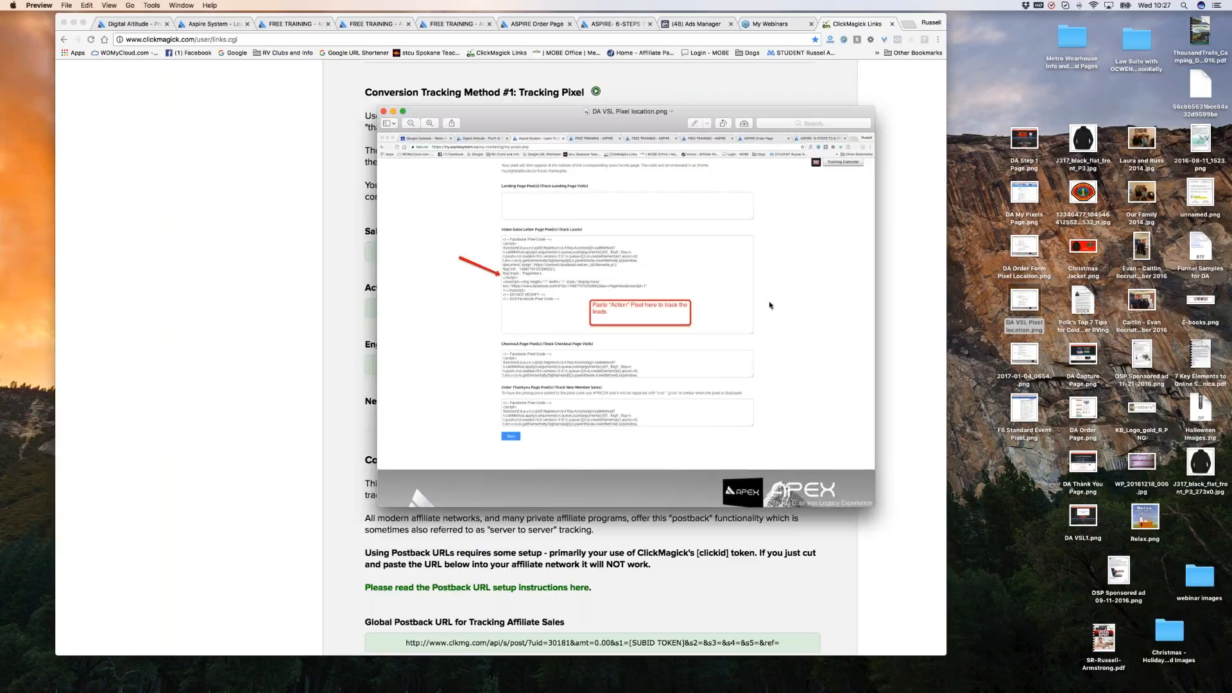
drag(873, 506, 1002, 674)
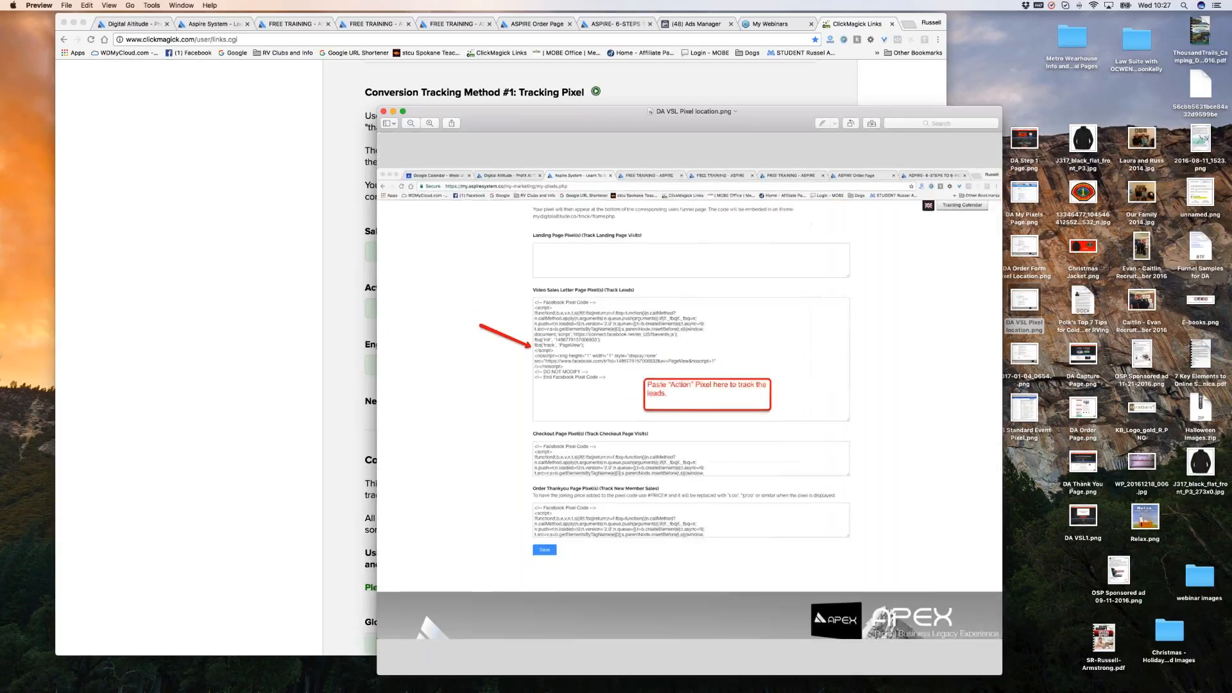
click(671, 140)
drag(669, 126, 570, 47)
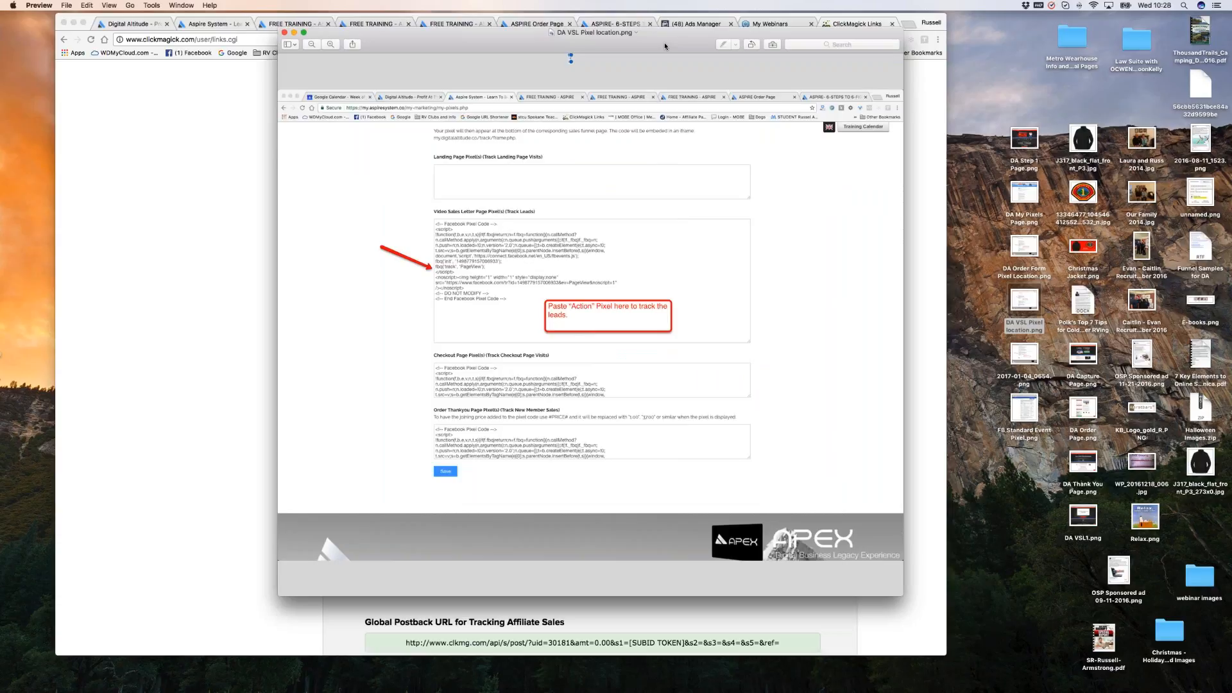
drag(659, 54, 560, 690)
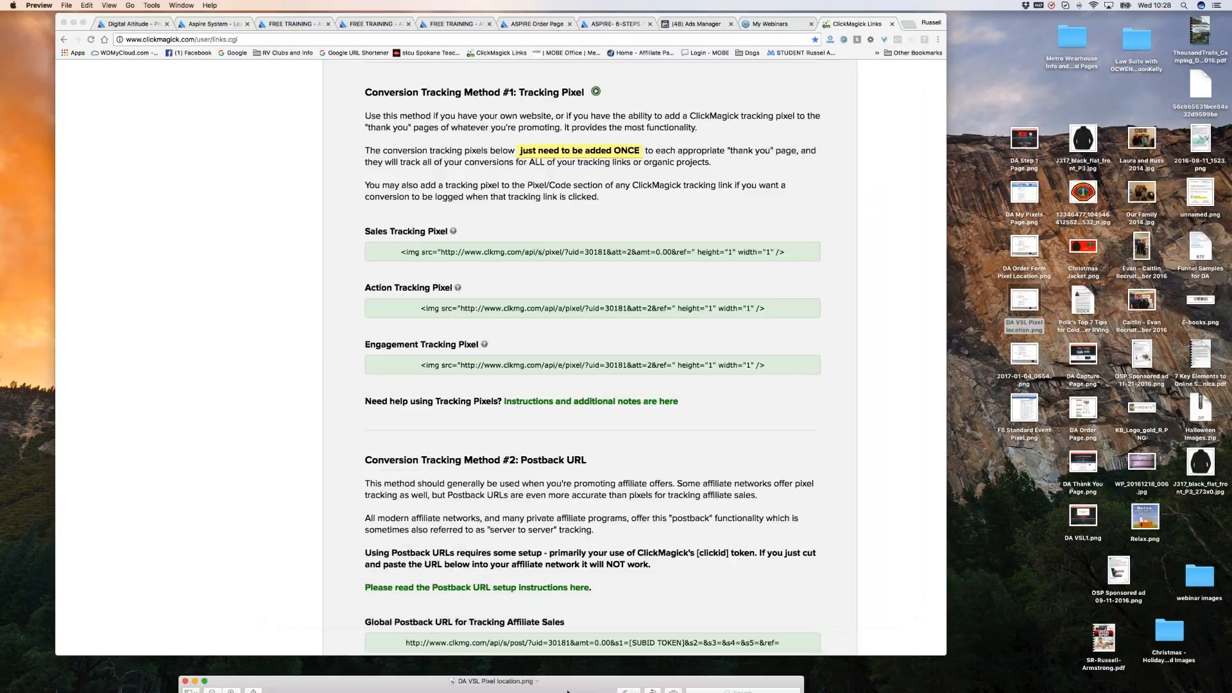
Copy ClickMagick's Action Tracking Pixel code and go back to the Aspire System page.
click(721, 309)
click(721, 309)
right_click(721, 308)
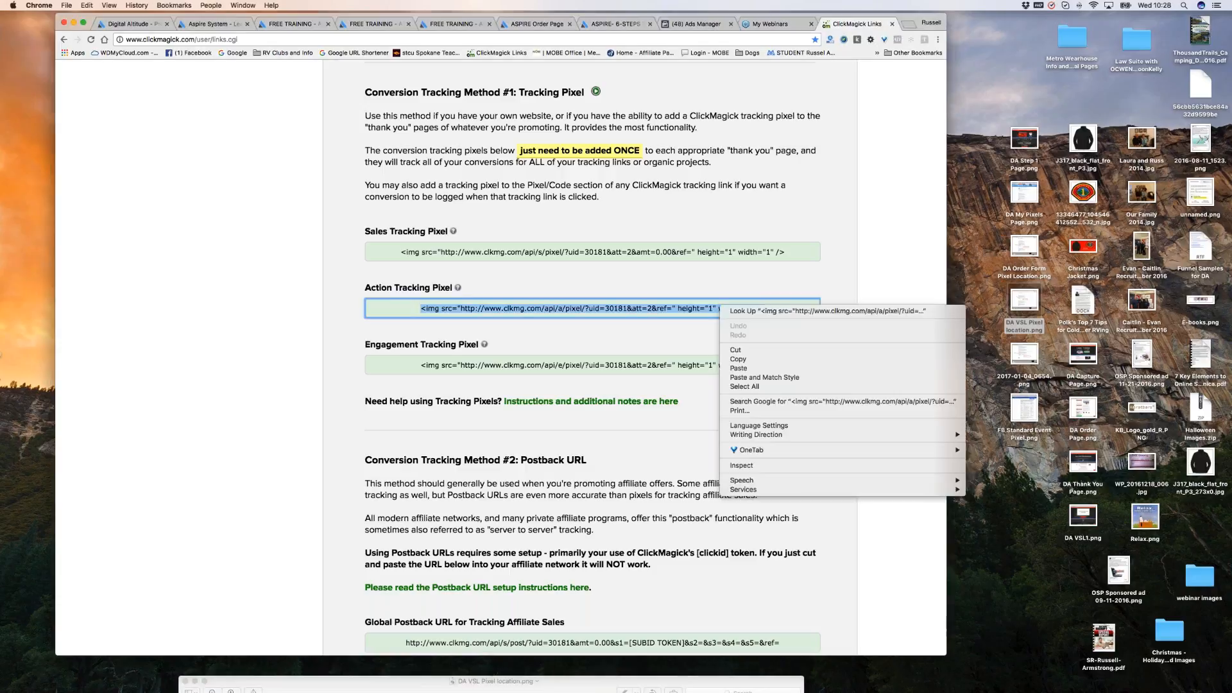
click(739, 359)
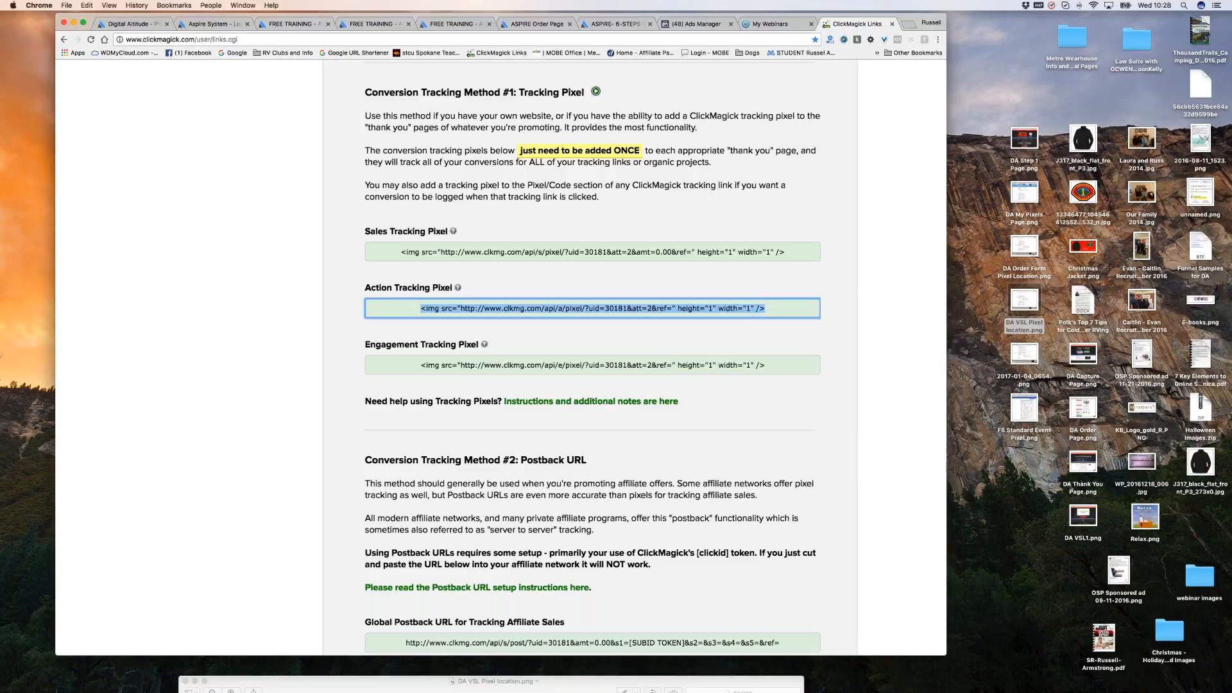
click(209, 23)
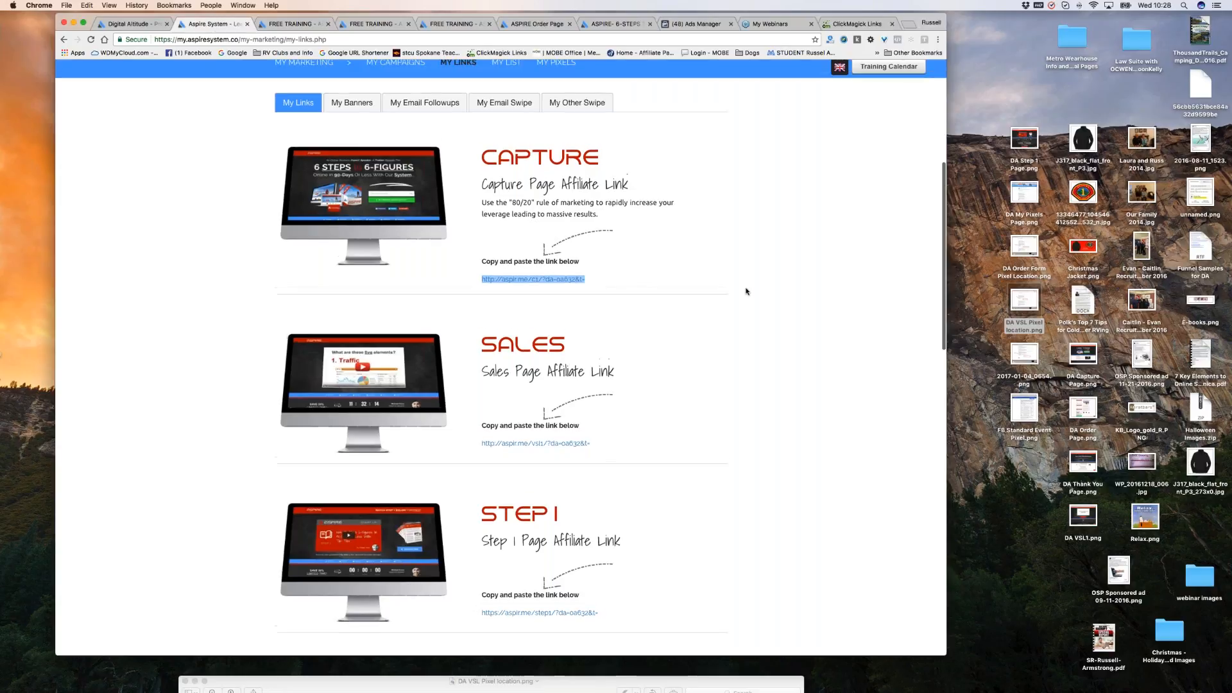
On My Pixels, paste the action pixel at the start of the Video Sales Letter Page Pixel(s) box.
scroll(746, 291, up, 3)
scroll(622, 264, up, 2)
click(556, 357)
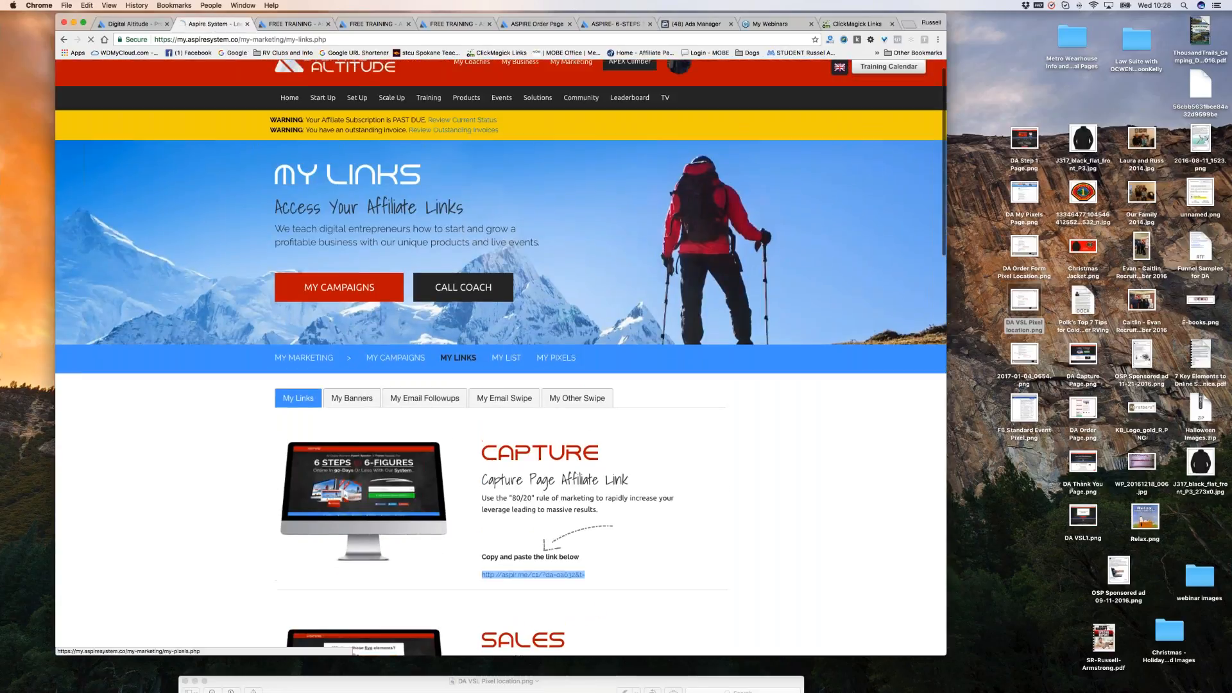
scroll(885, 296, down, 1)
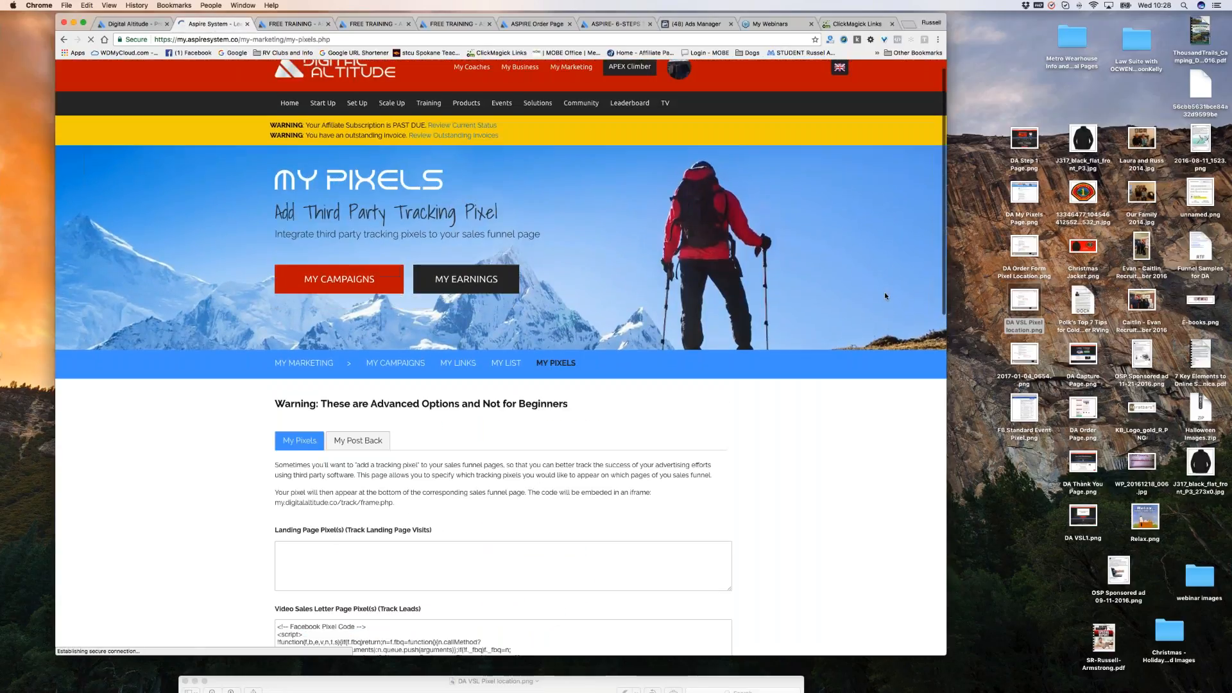
scroll(885, 295, down, 3)
scroll(885, 296, down, 3)
click(405, 243)
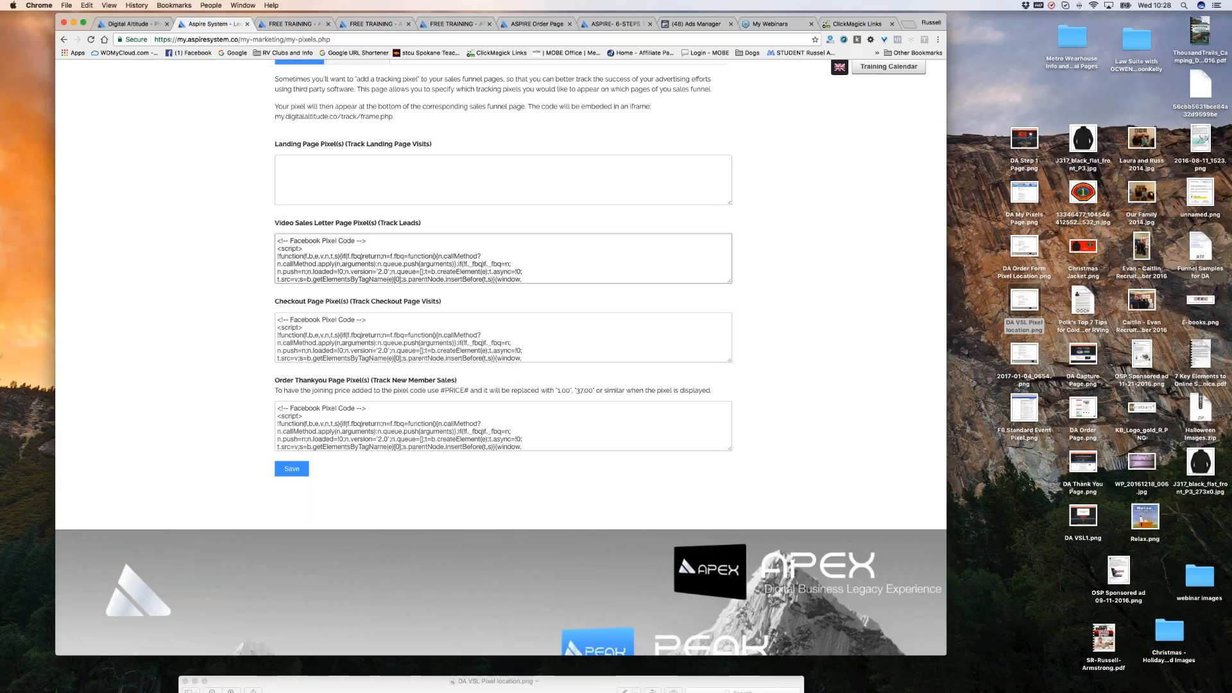
right_click(276, 240)
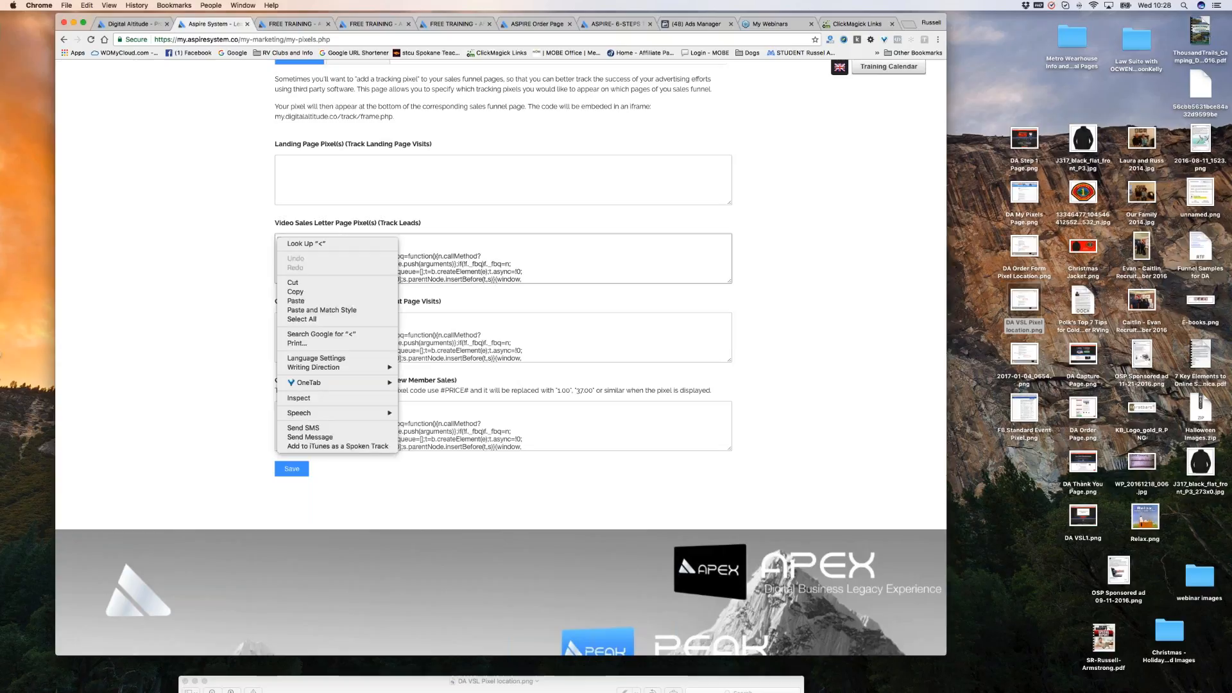
click(307, 301)
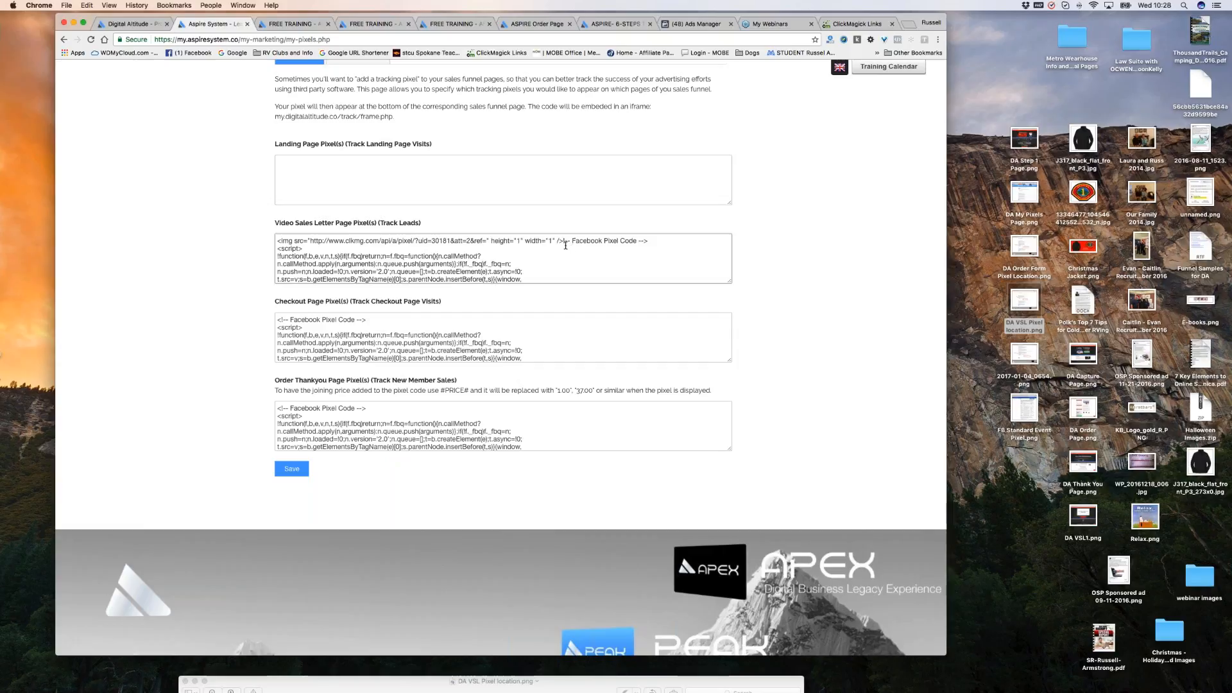
Enlarge the pixel box and set the pasted pixel's ref to da-vsl1.
key(super+equal)
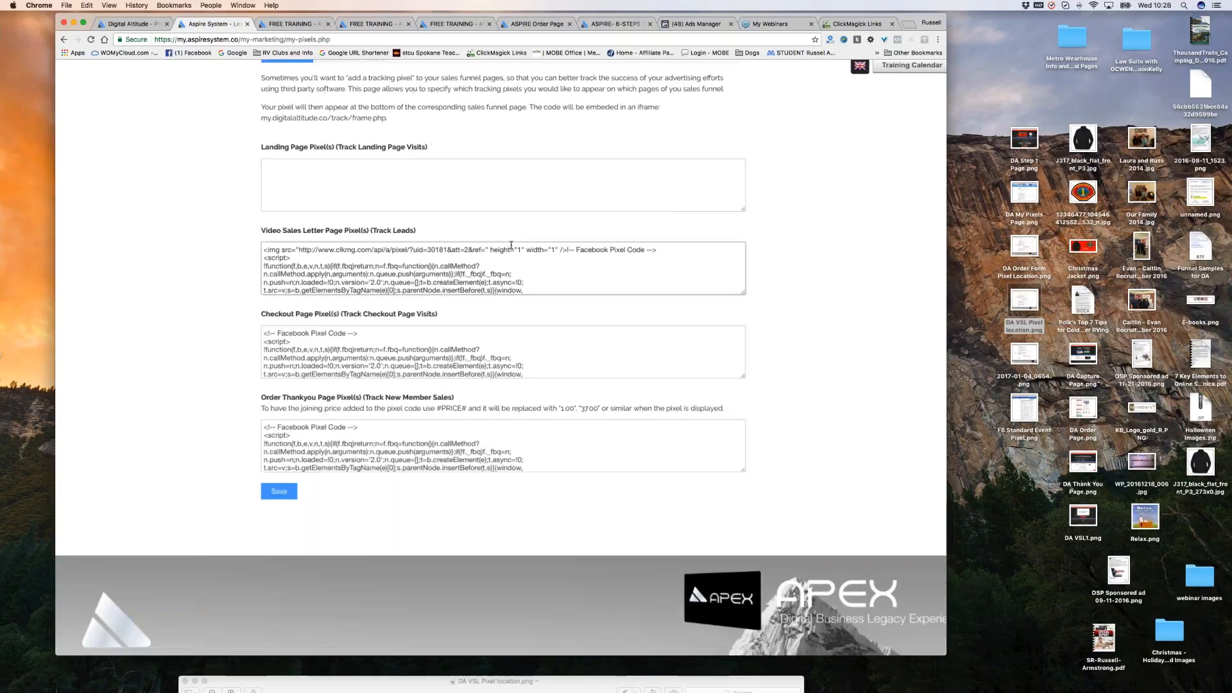
scroll(511, 245, up, 5)
scroll(540, 275, down, 4)
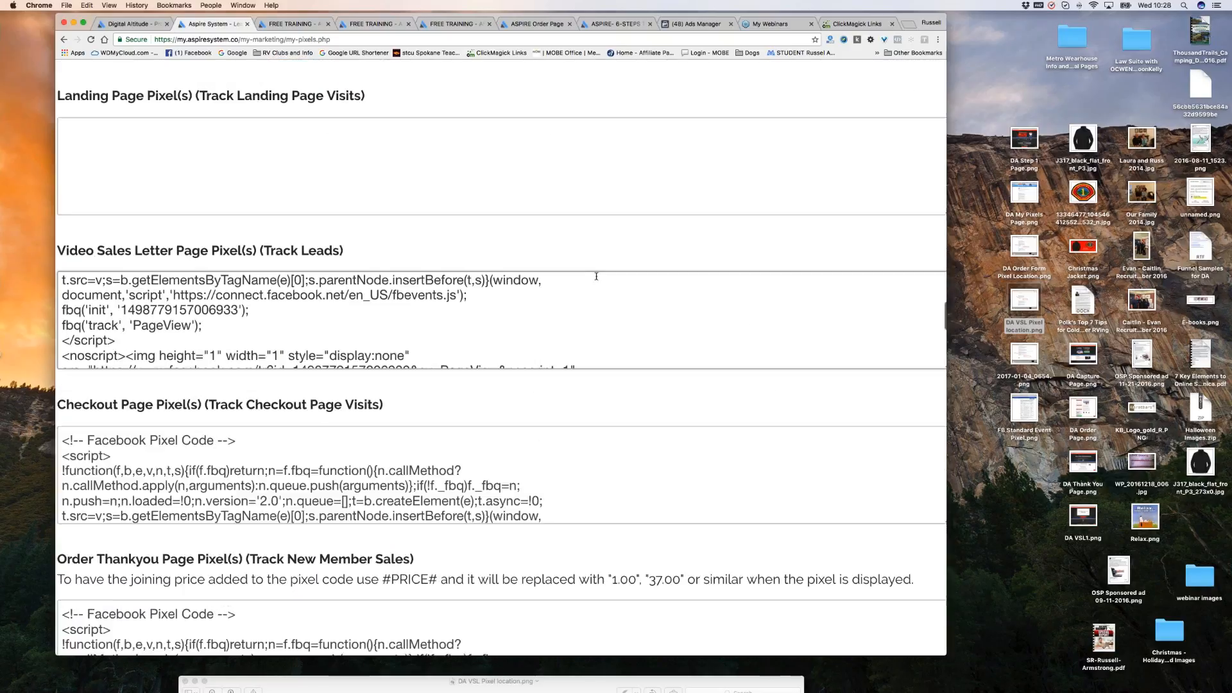
scroll(813, 296, up, 3)
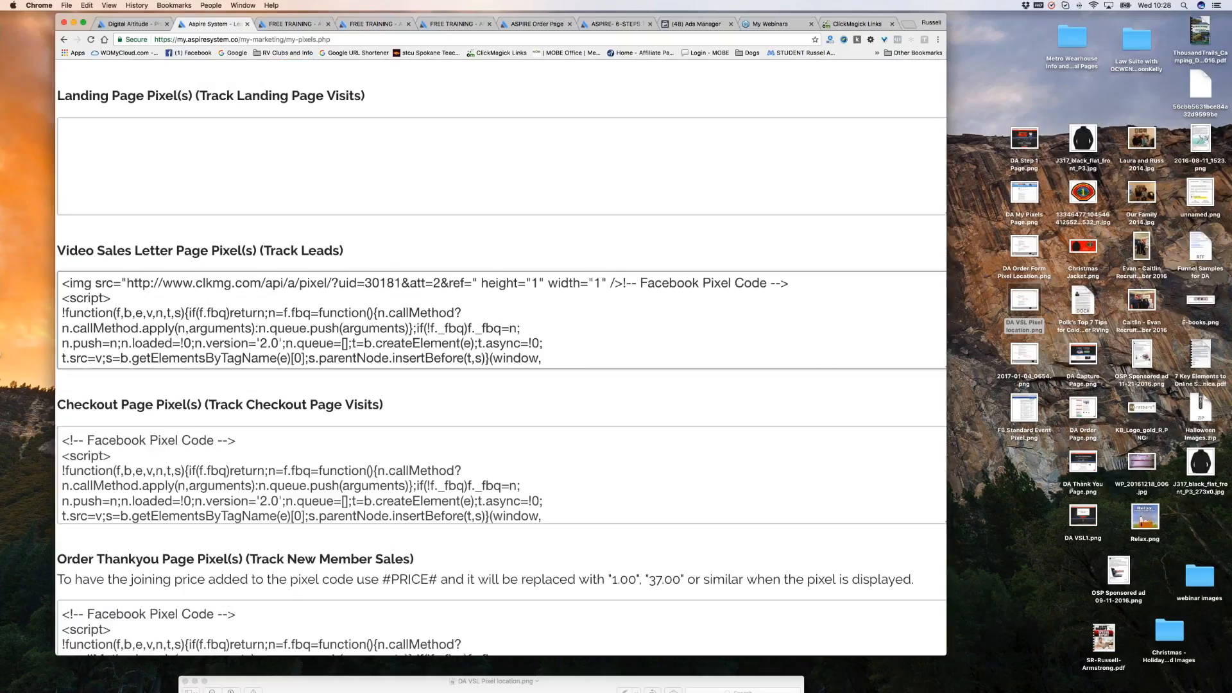
scroll(751, 349, down, 1)
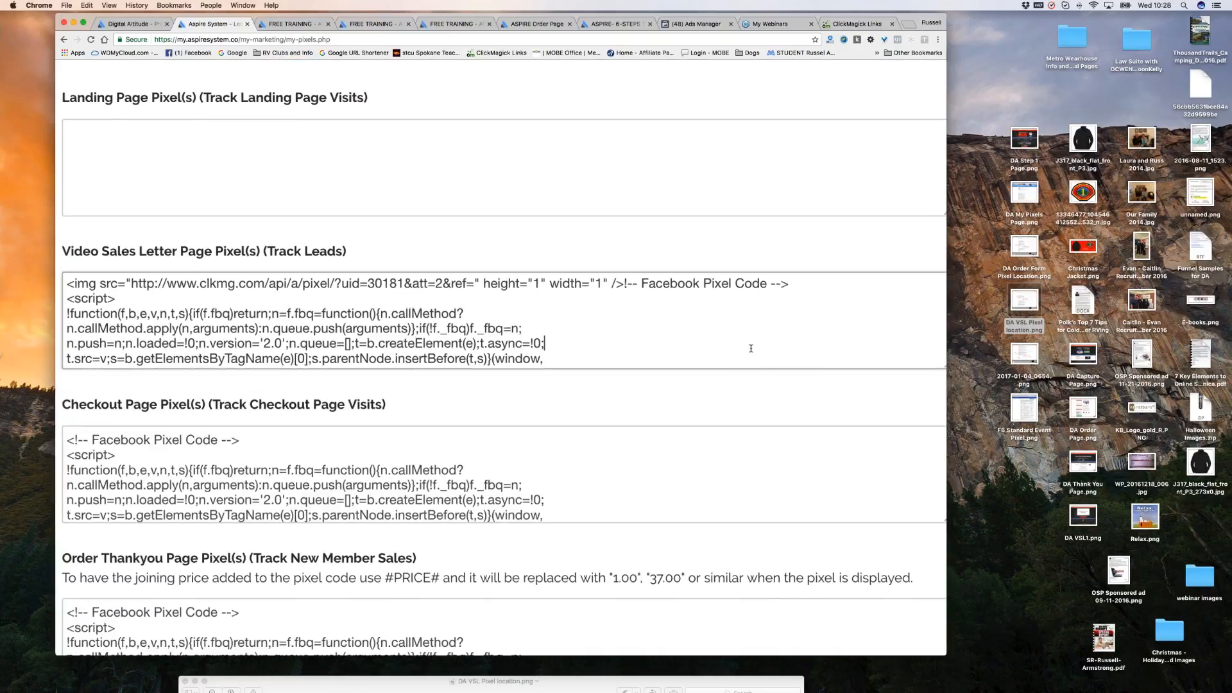
scroll(751, 348, down, 5)
drag(731, 358, 767, 539)
scroll(636, 381, up, 3)
scroll(636, 382, up, 3)
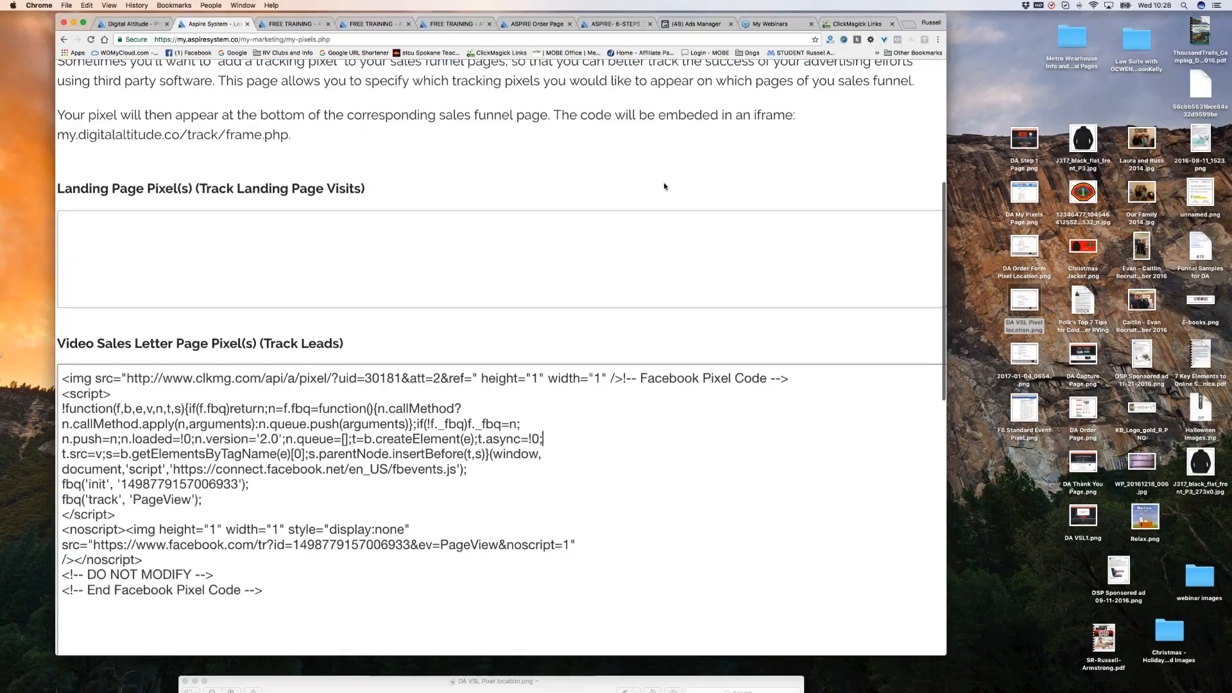
scroll(664, 186, down, 3)
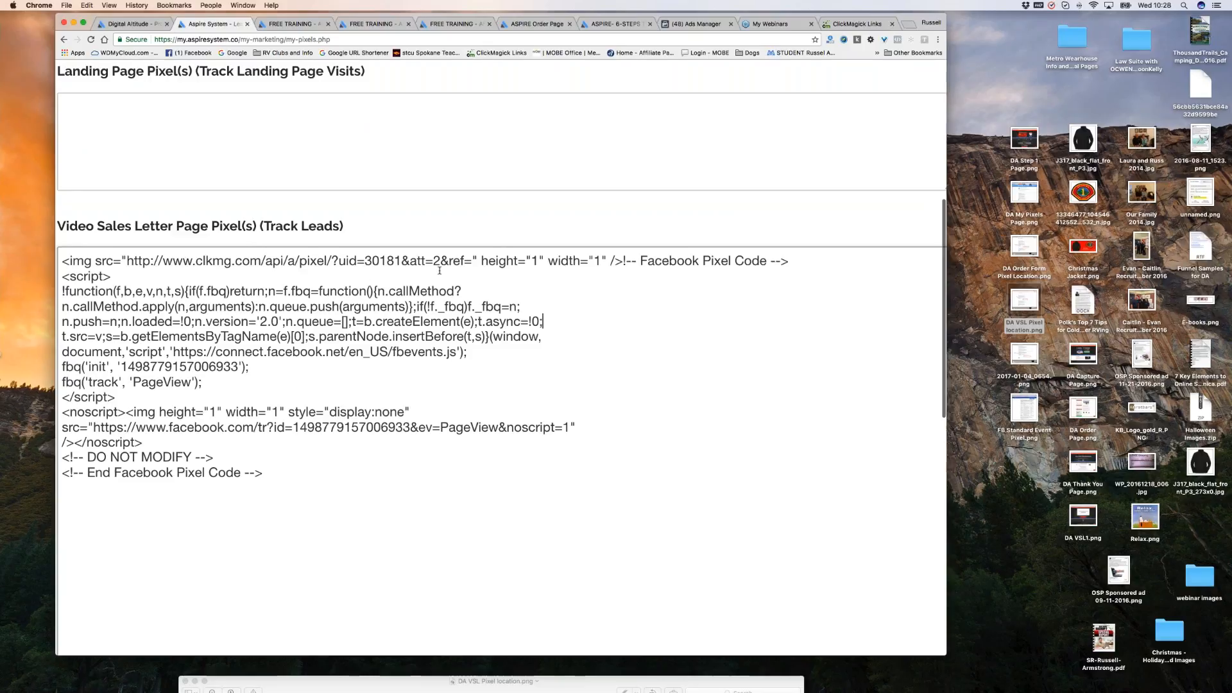
drag(452, 261, 470, 262)
click(471, 265)
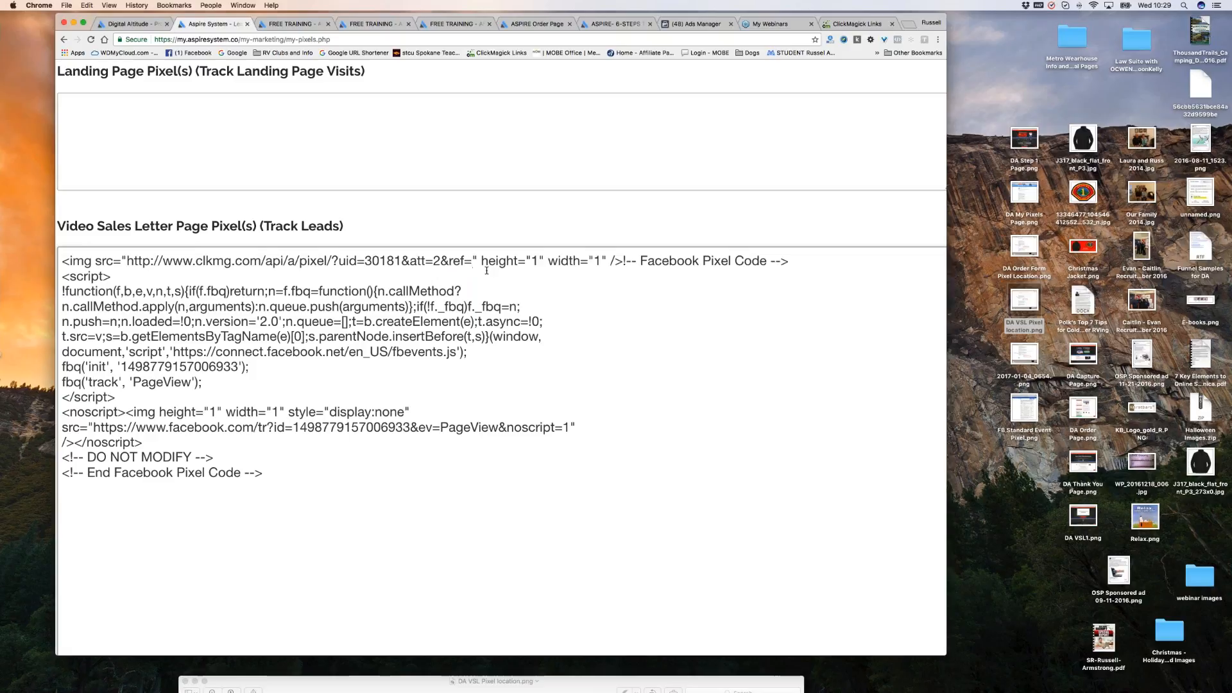
text(d)
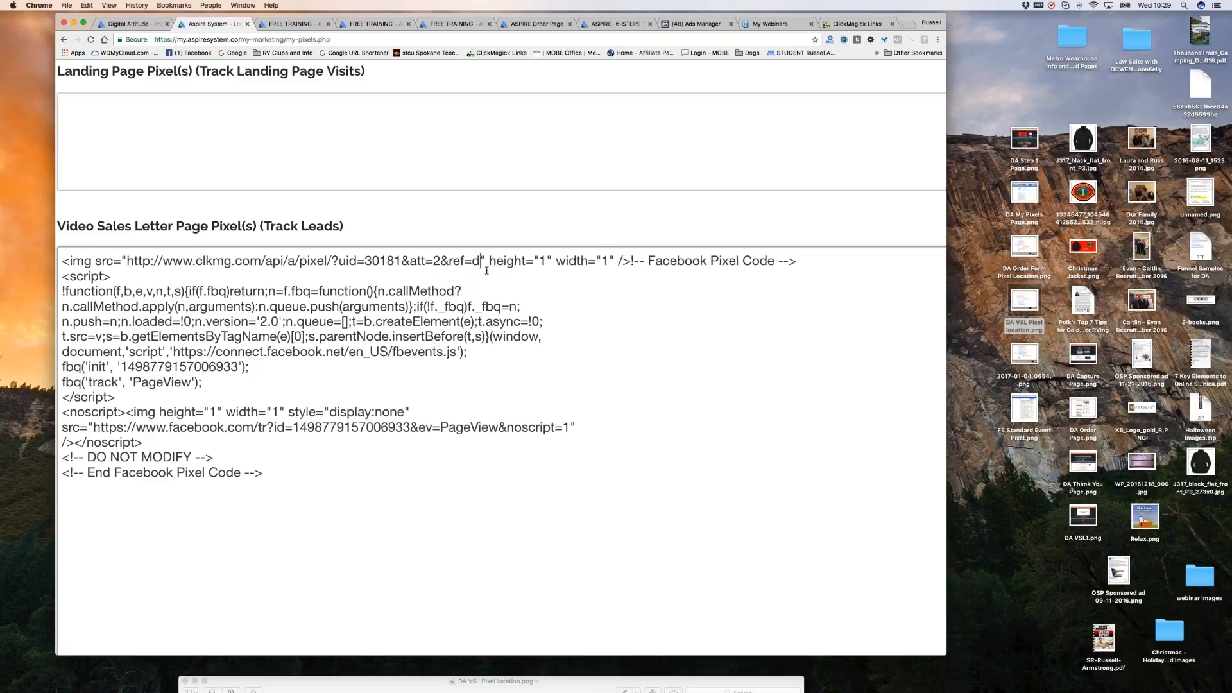
text(a-)
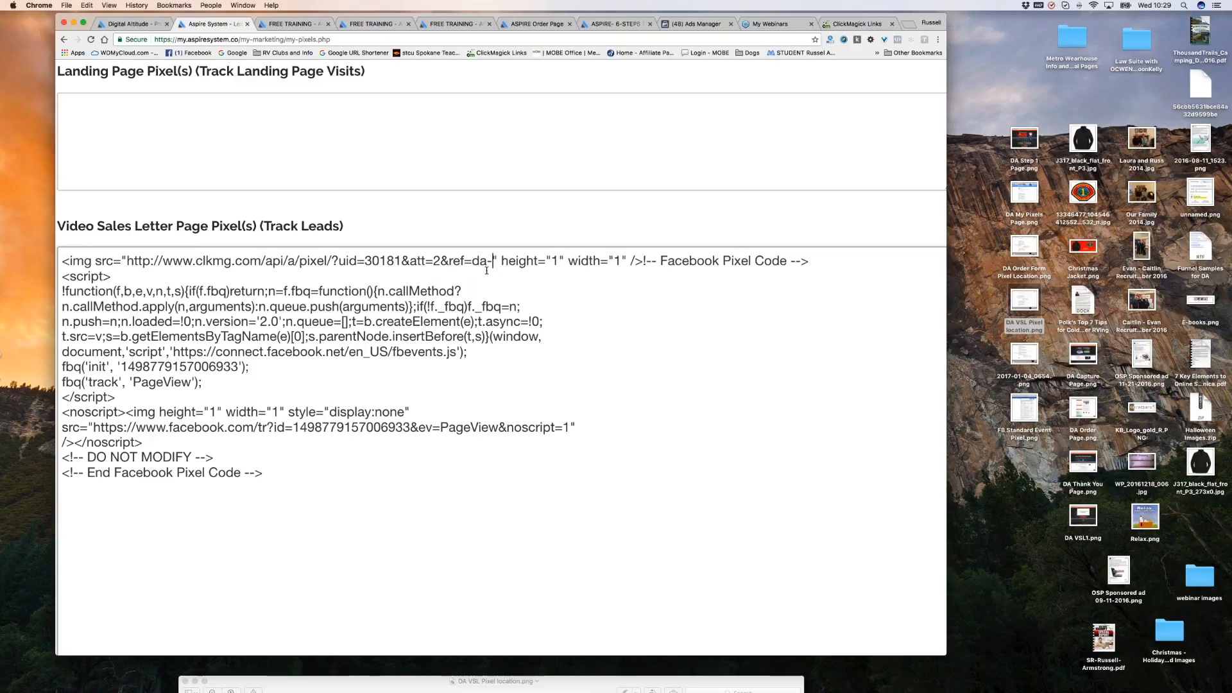
text(vsl)
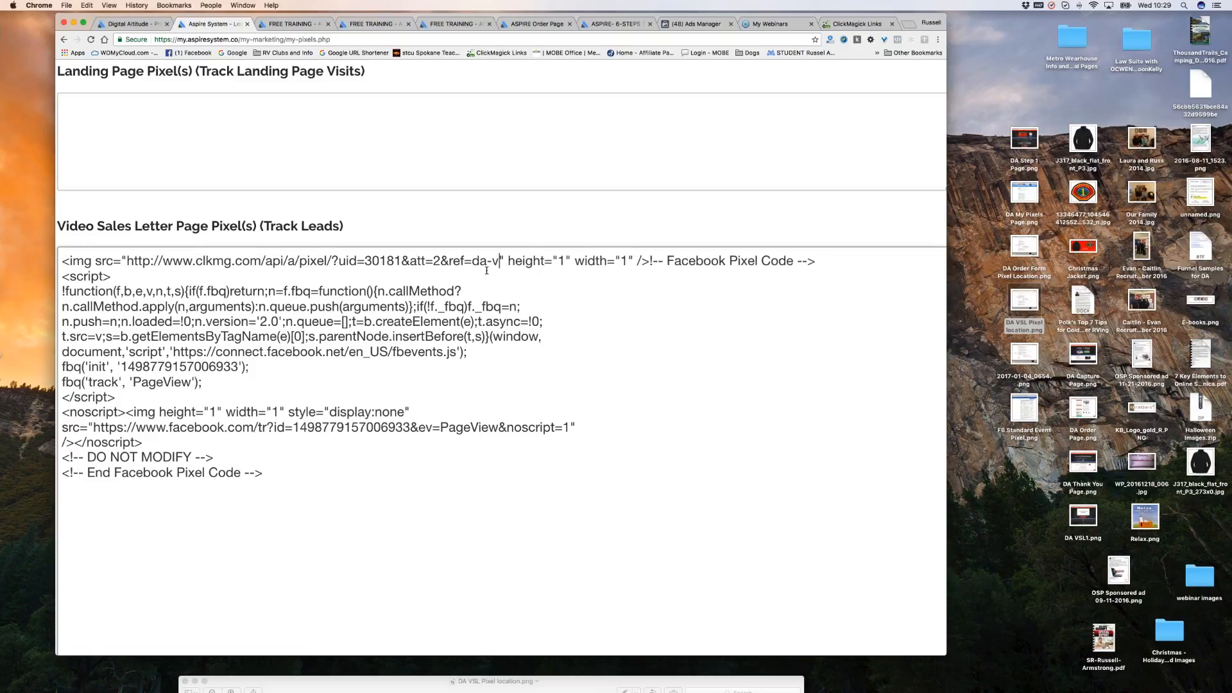
text(1)
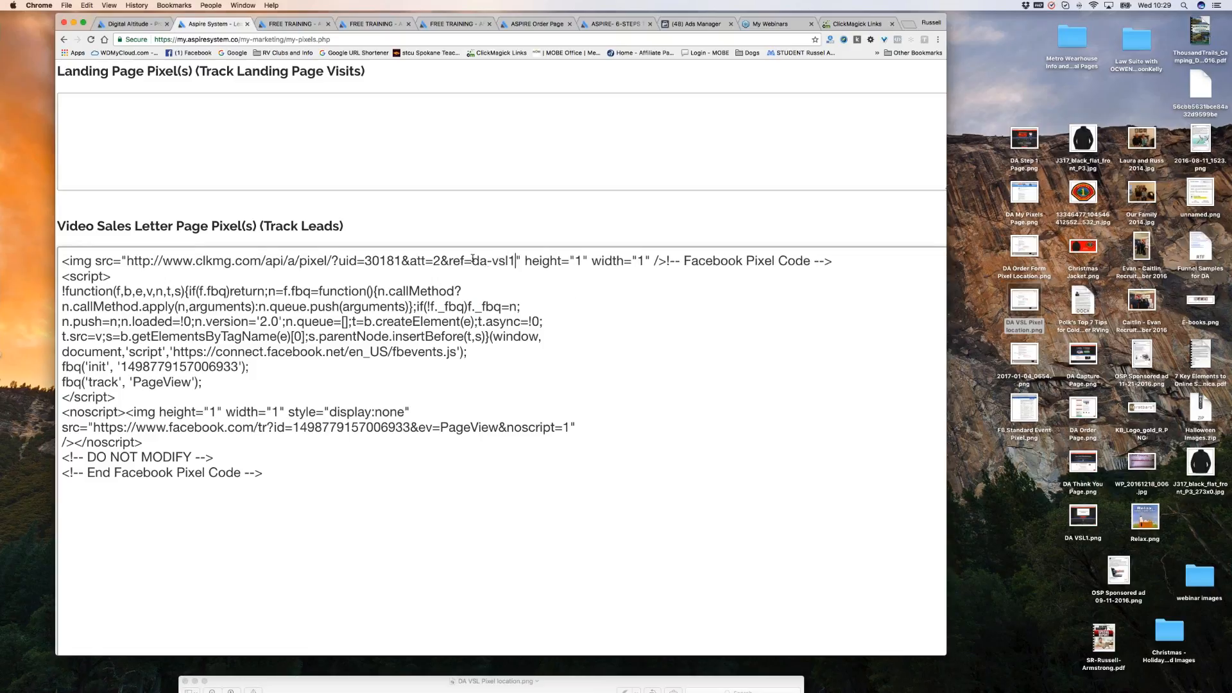
scroll(512, 276, left, 1)
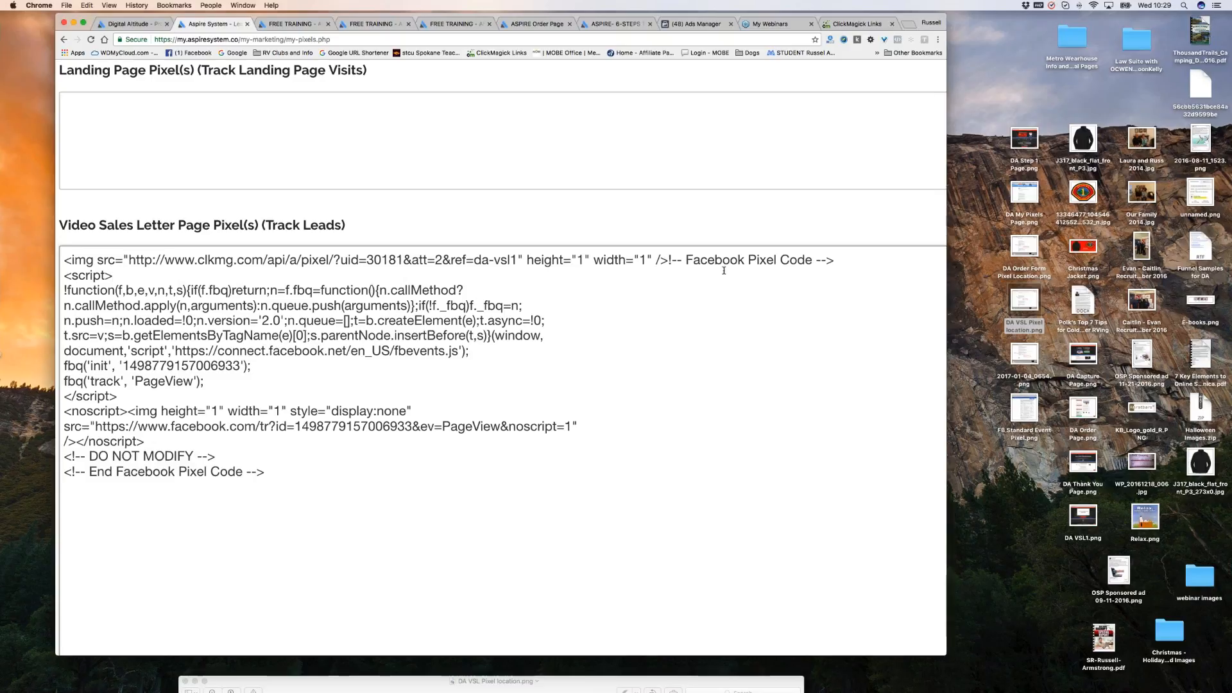
Review the Video Sales Letter pixel box, confirming the da-vsl1 action pixel precedes the Facebook code.
scroll(691, 301, down, 3)
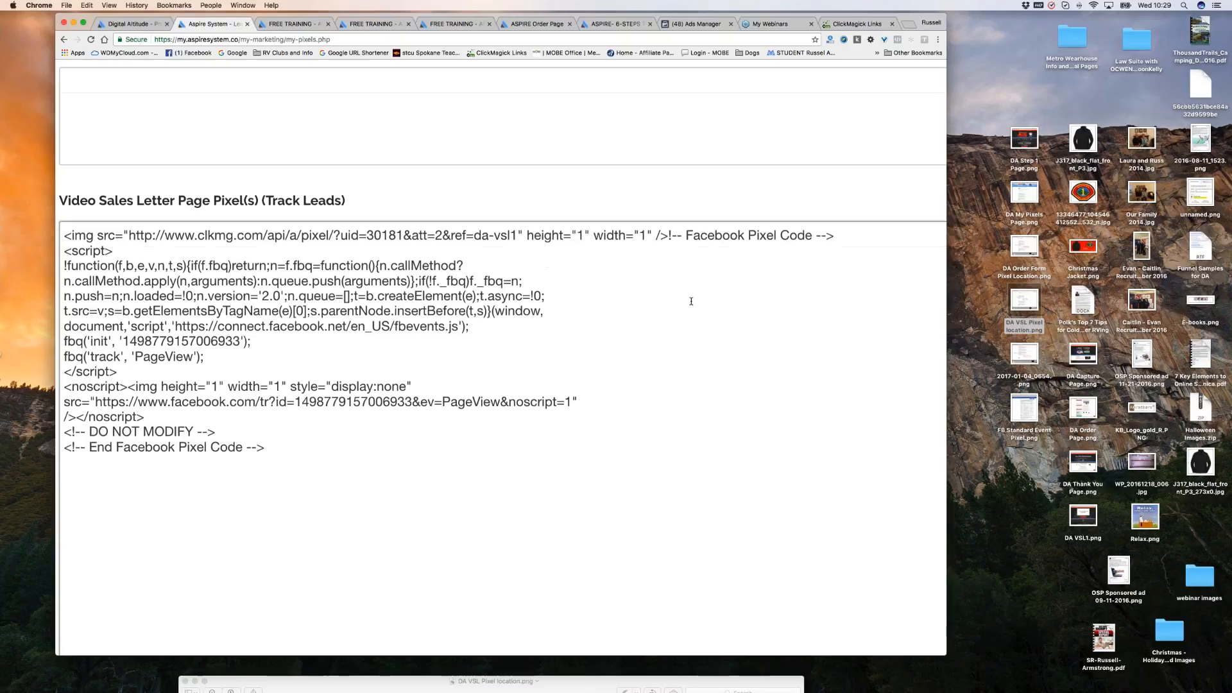
scroll(692, 301, left, 1)
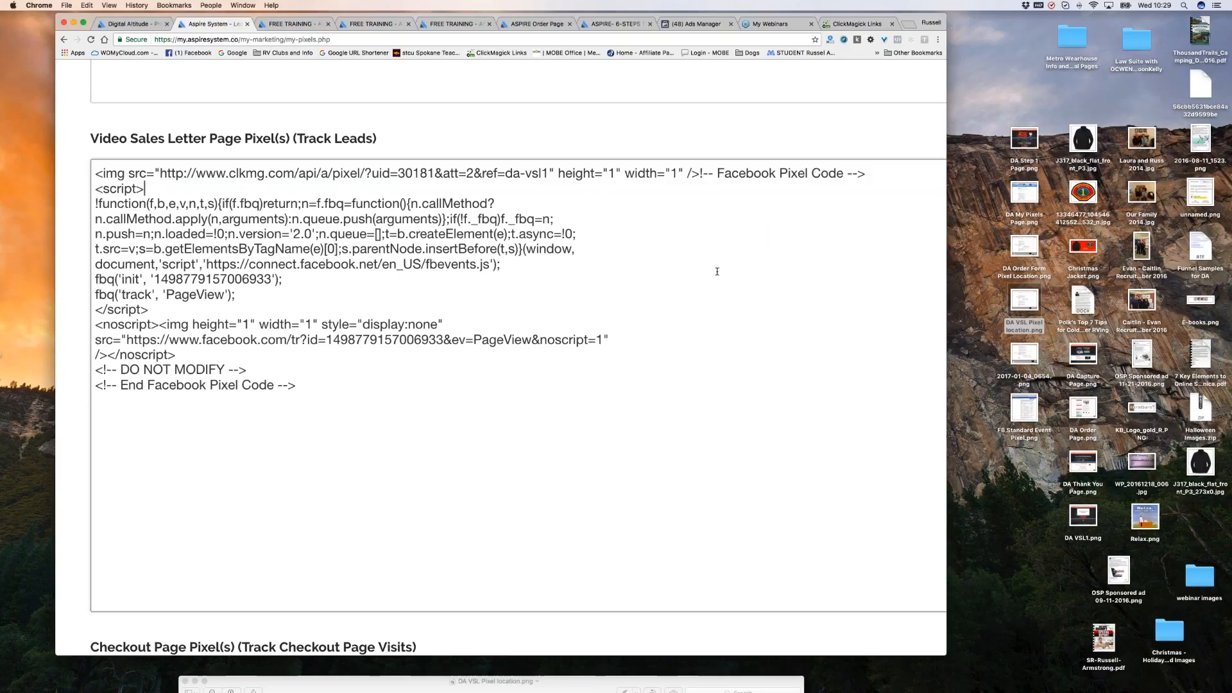
scroll(717, 272, down, 1)
scroll(717, 271, down, 3)
scroll(649, 341, down, 2)
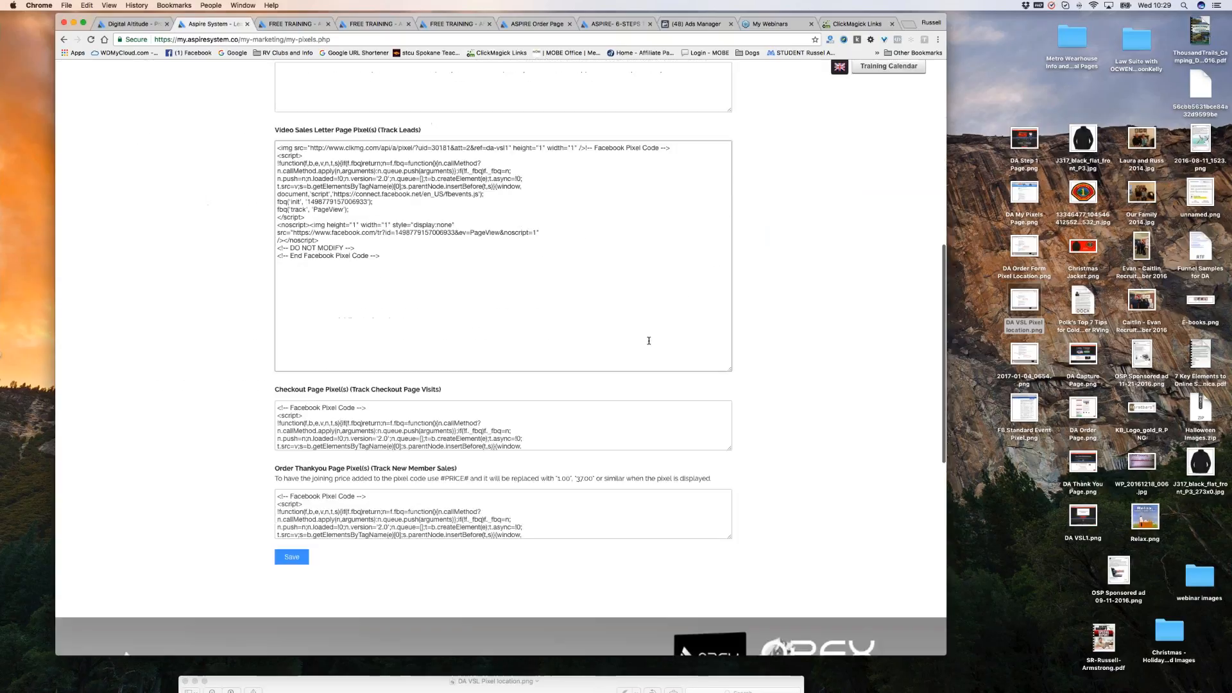
scroll(649, 340, up, 3)
scroll(638, 317, down, 3)
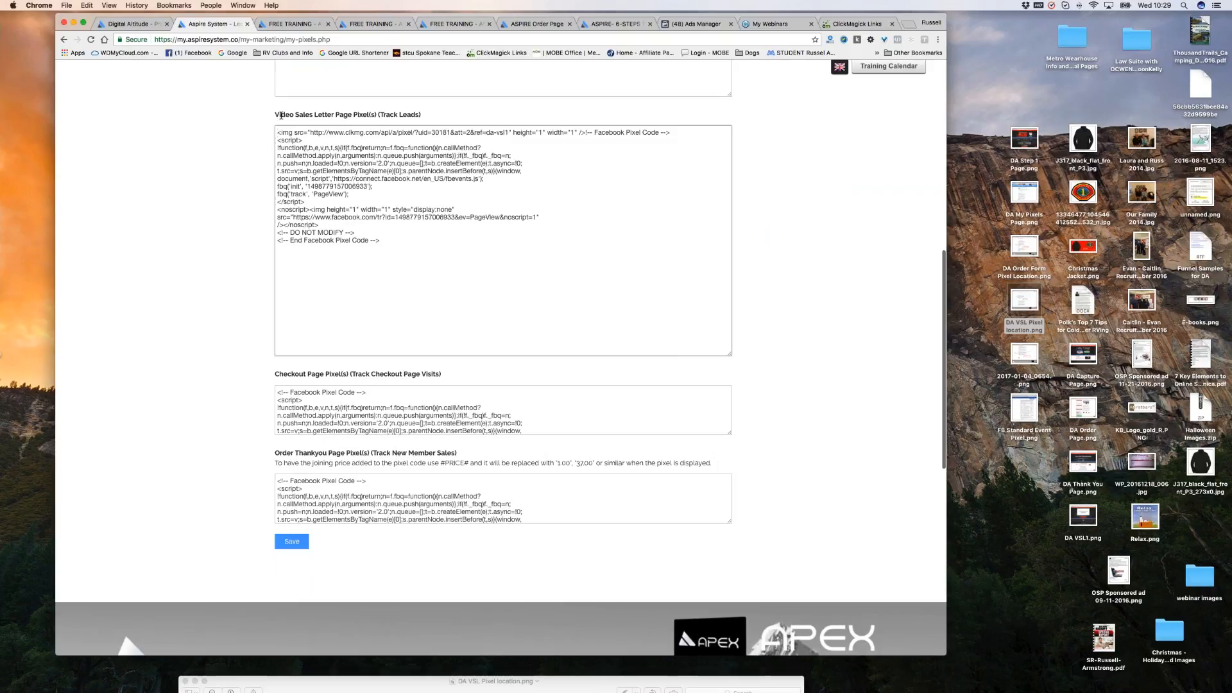
scroll(568, 161, up, 5)
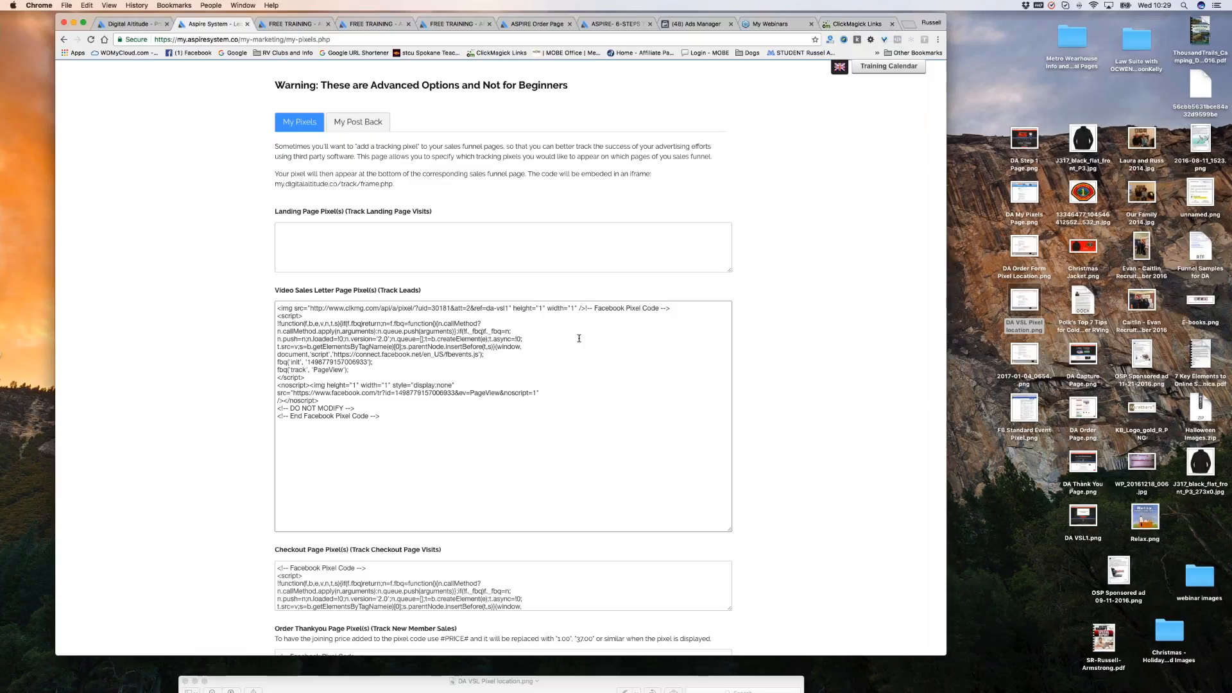
scroll(579, 340, down, 1)
scroll(579, 340, down, 6)
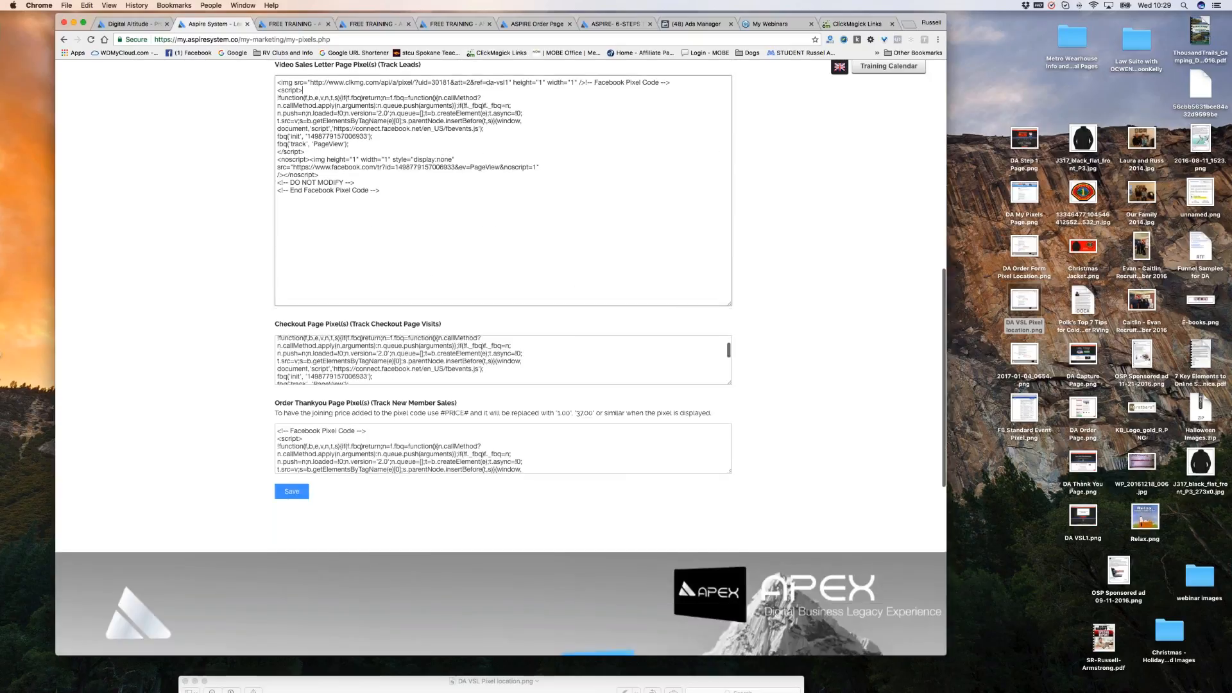
scroll(596, 265, up, 2)
scroll(596, 266, up, 3)
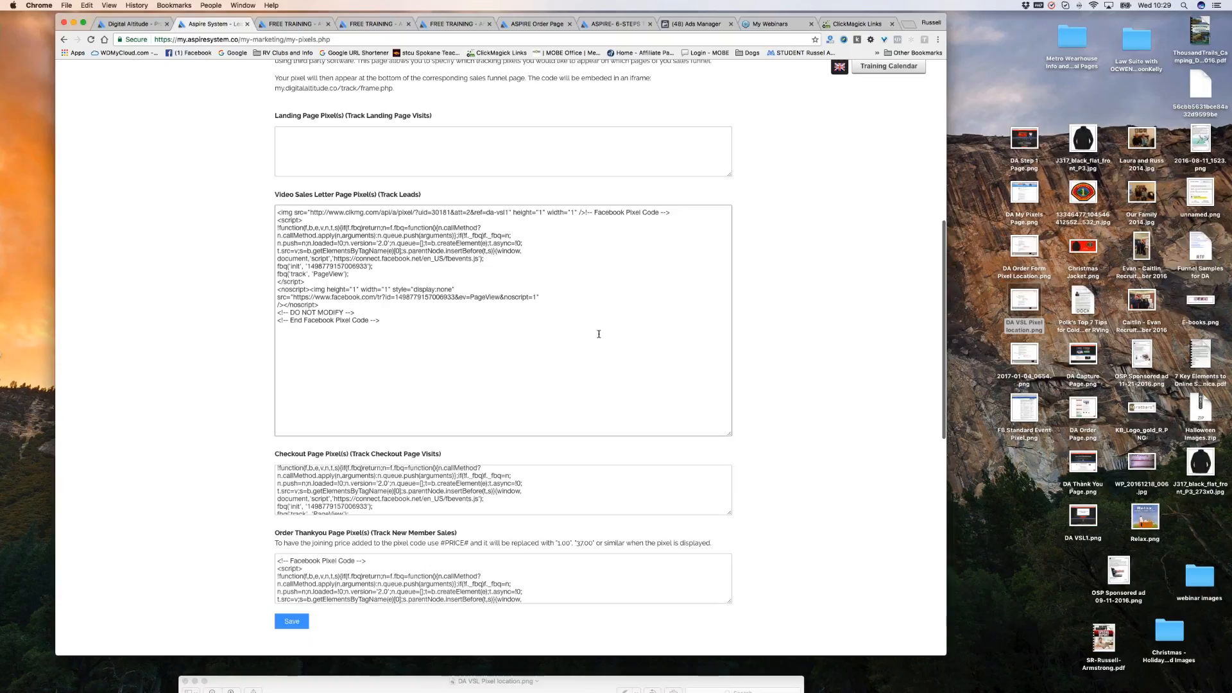
scroll(596, 333, down, 4)
scroll(376, 186, down, 1)
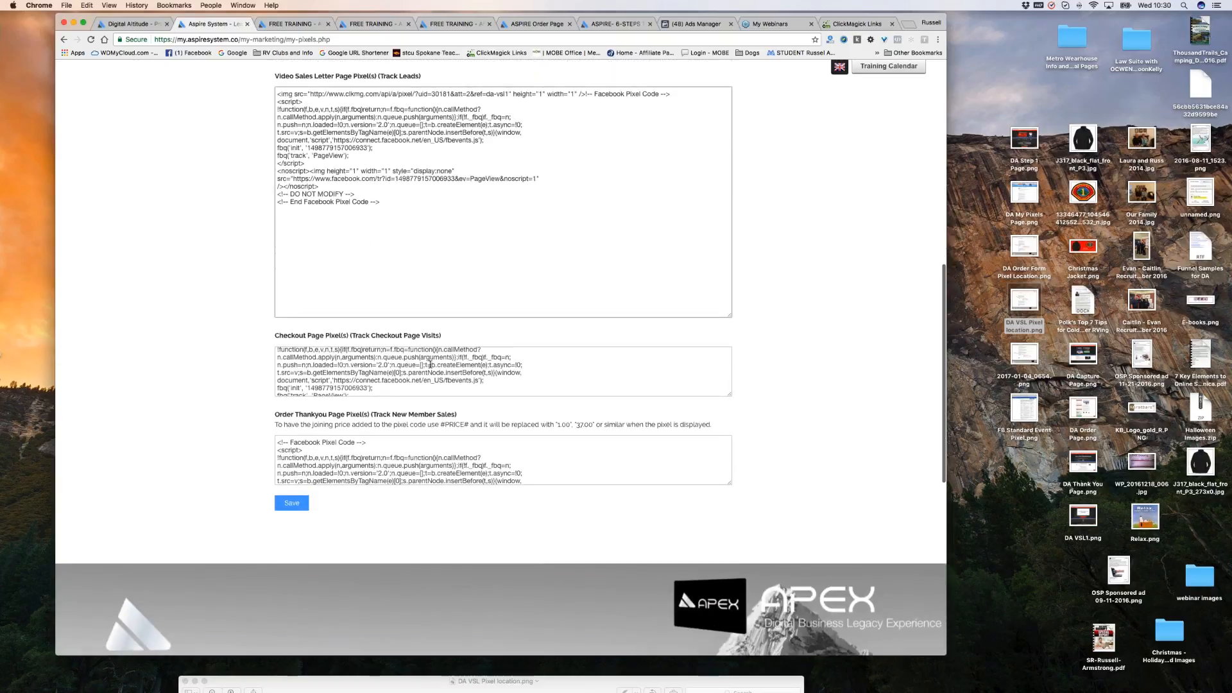
scroll(353, 365, up, 5)
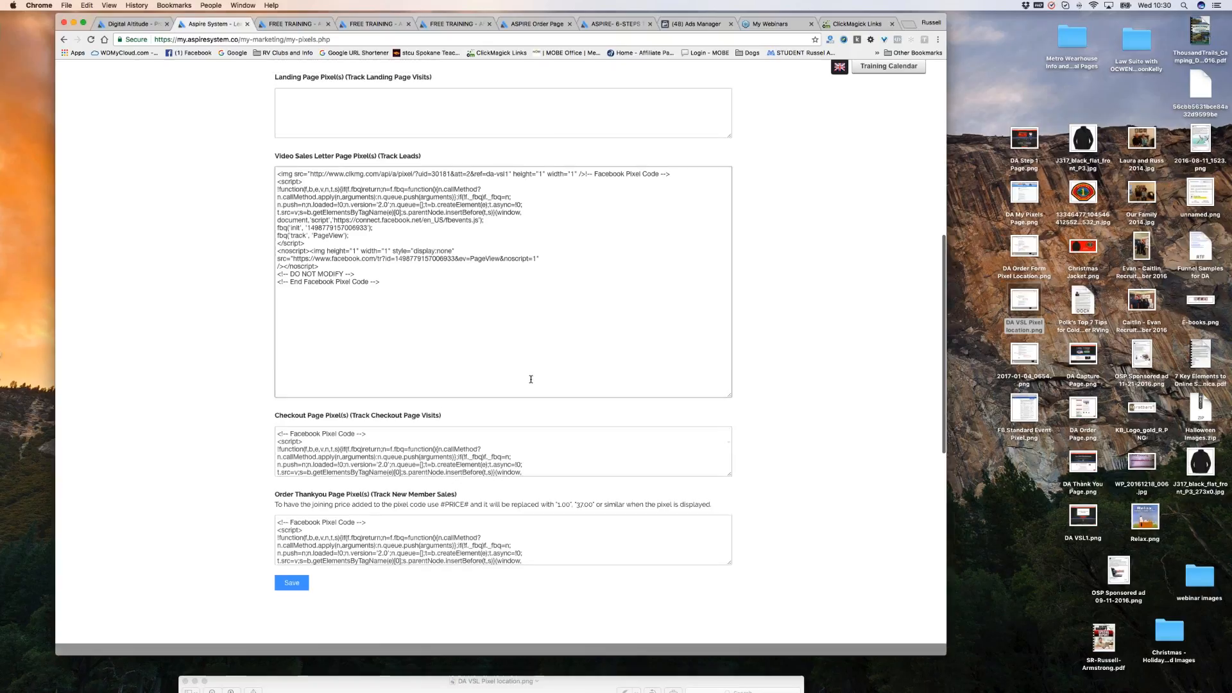
Cross-check ClickMagick's Action Tracking Pixel, then view the vsl1 sales page with its $37 free trial offer.
click(856, 24)
click(540, 344)
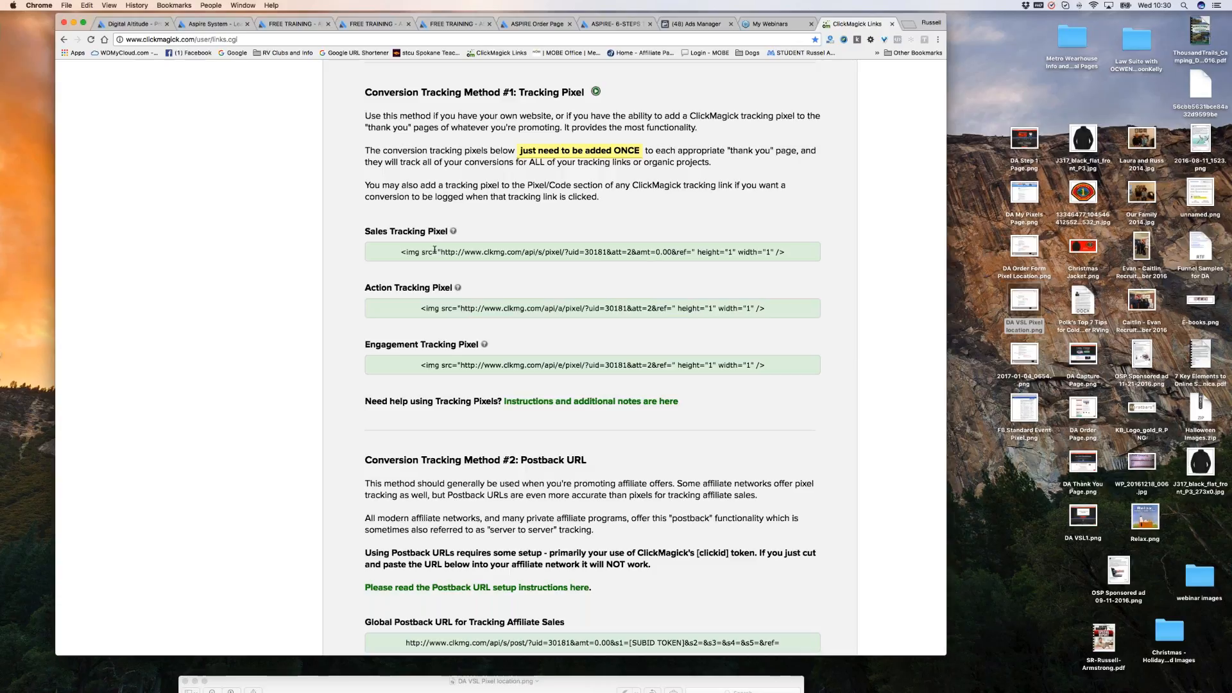
click(212, 24)
scroll(539, 335, down, 3)
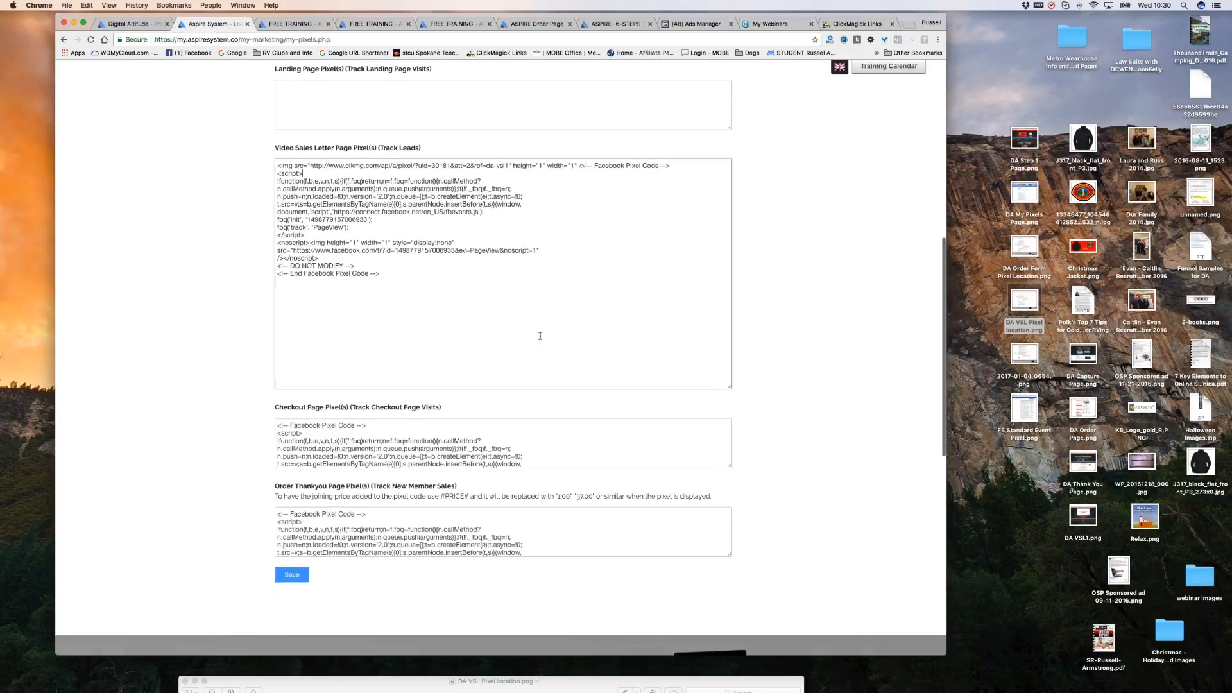
scroll(532, 347, down, 2)
scroll(531, 329, up, 3)
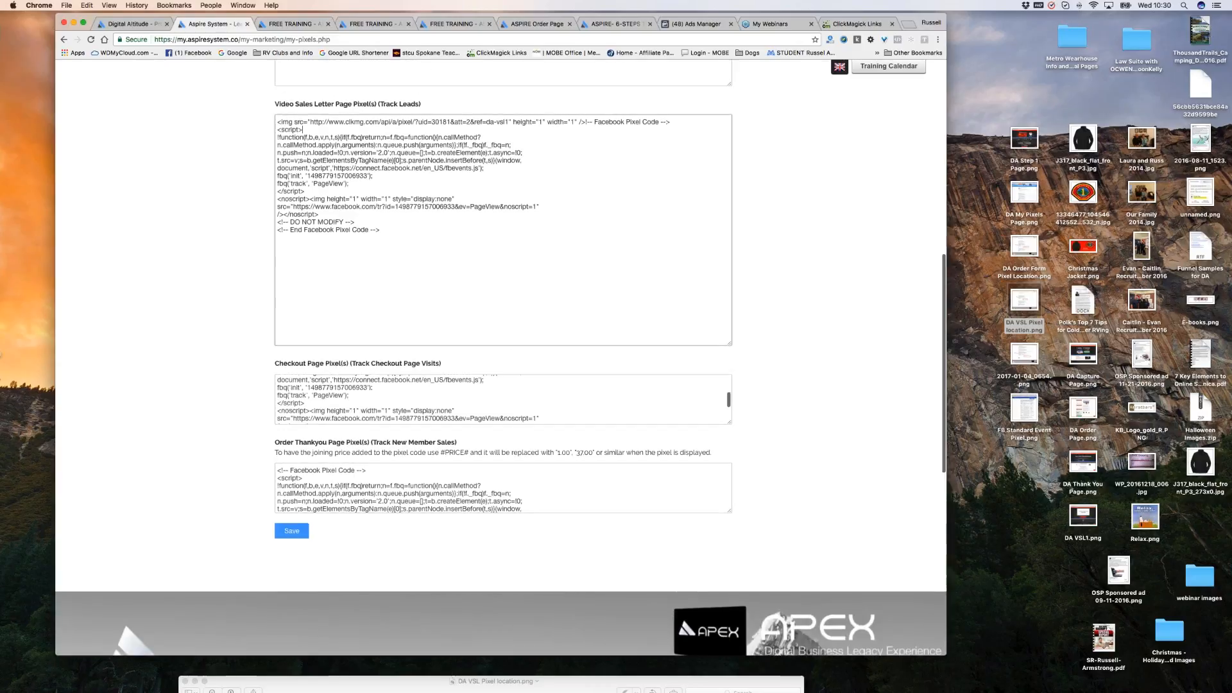
click(369, 25)
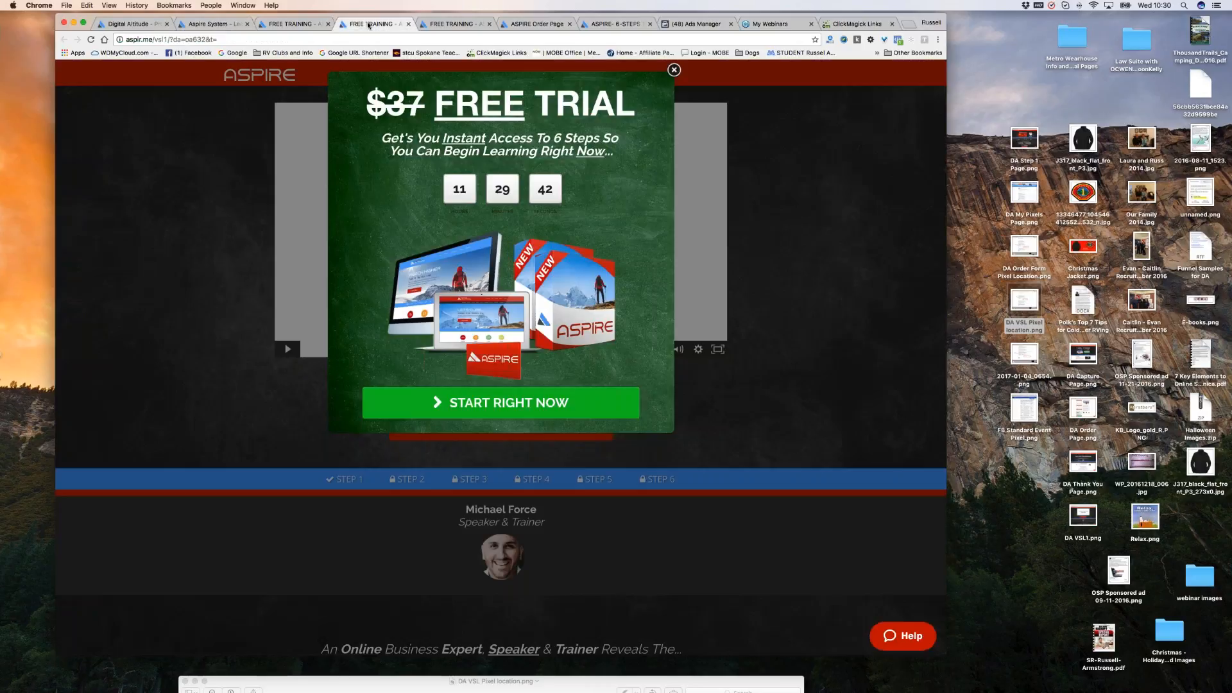
Review the ASPIRE order form, highlighting the Free subscription line and the 37.00 price.
click(451, 26)
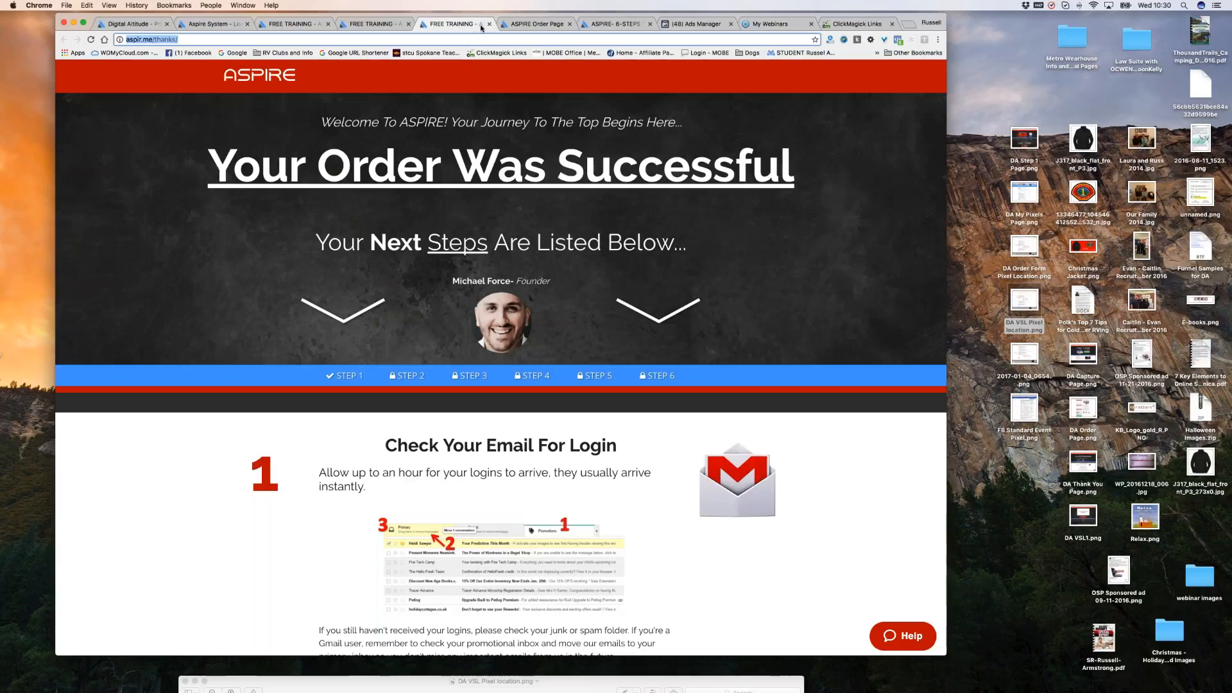
click(537, 24)
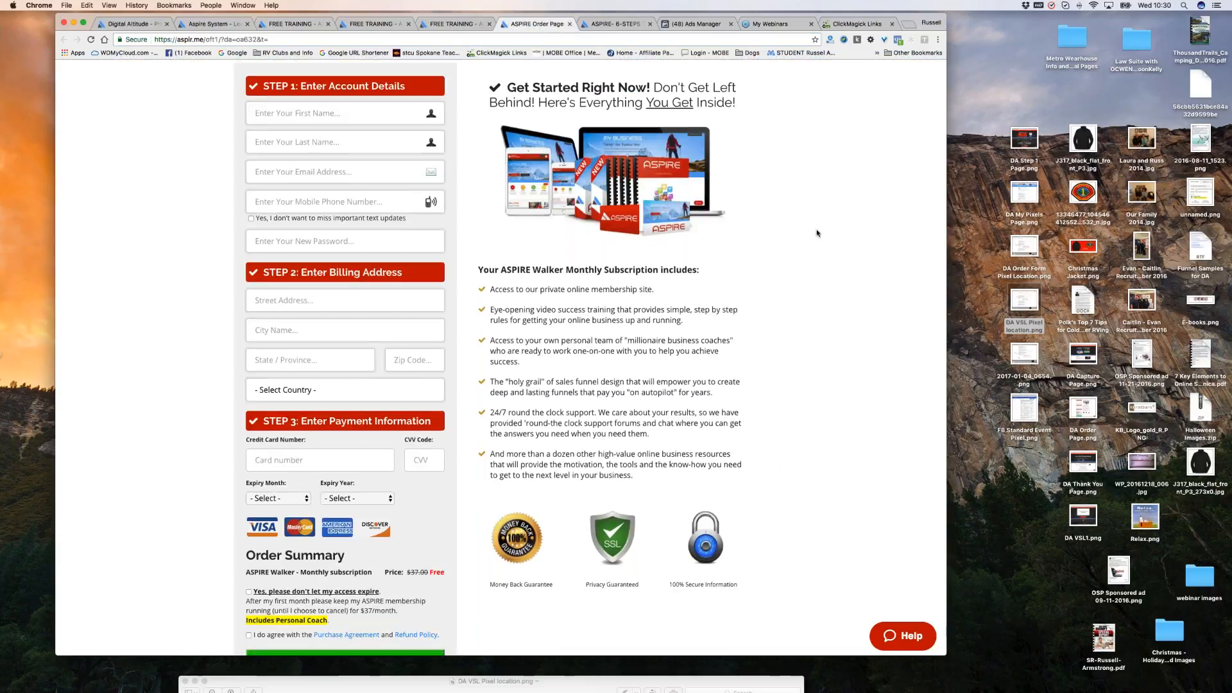
scroll(817, 234, down, 1)
scroll(817, 234, up, 2)
scroll(817, 234, down, 1)
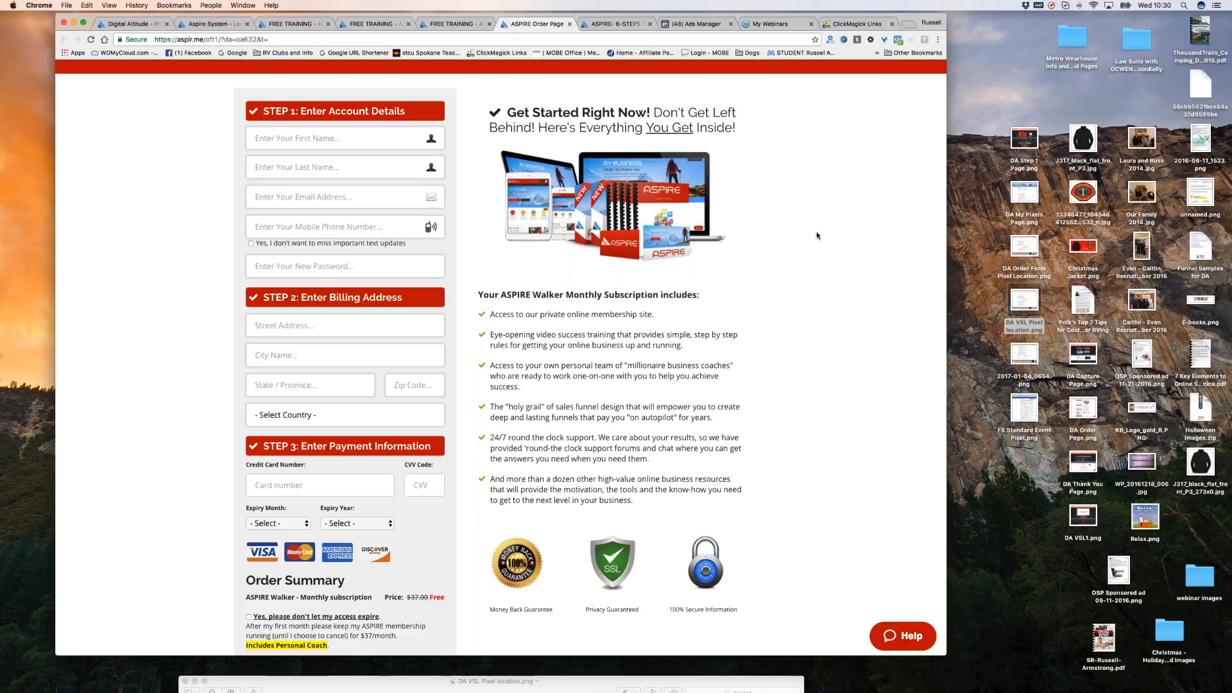
scroll(817, 235, down, 5)
scroll(815, 233, up, 5)
scroll(814, 234, down, 1)
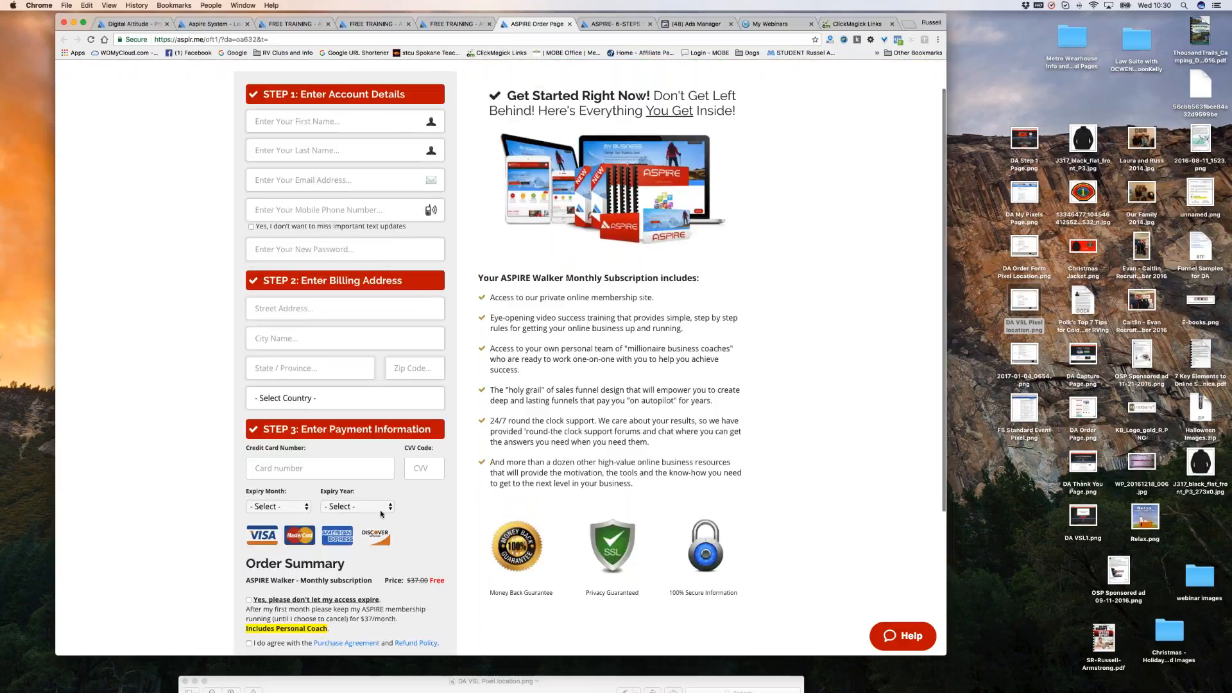
scroll(392, 507, down, 2)
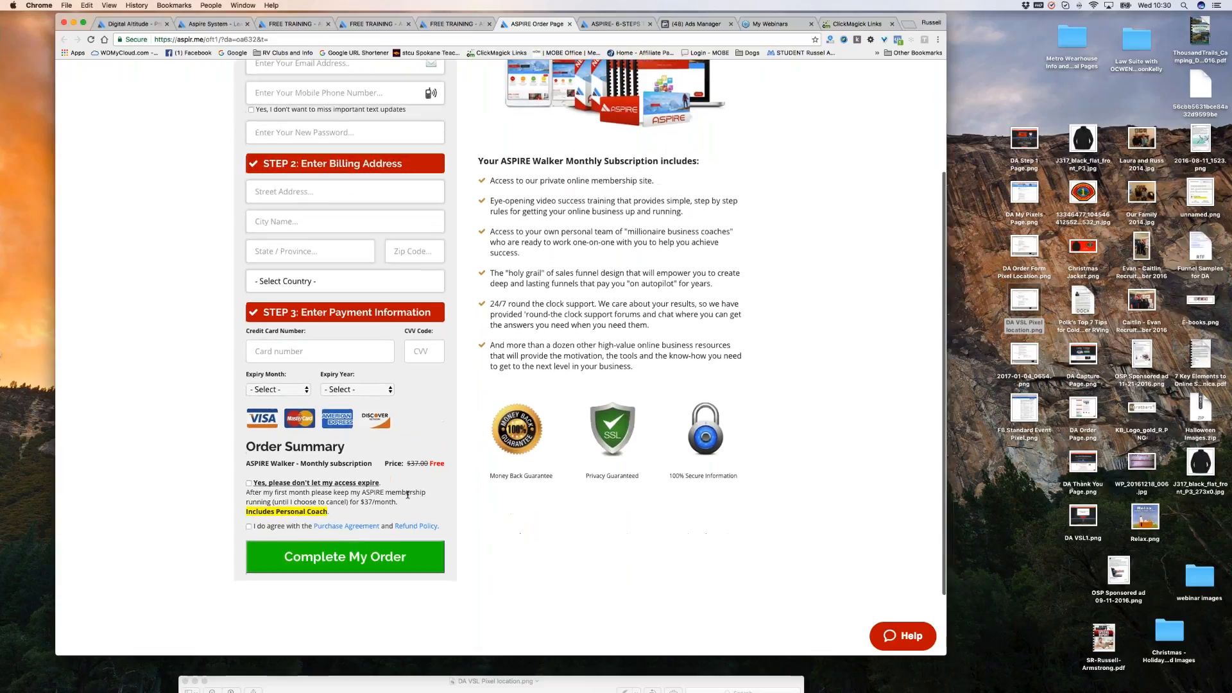
scroll(449, 193, down, 1)
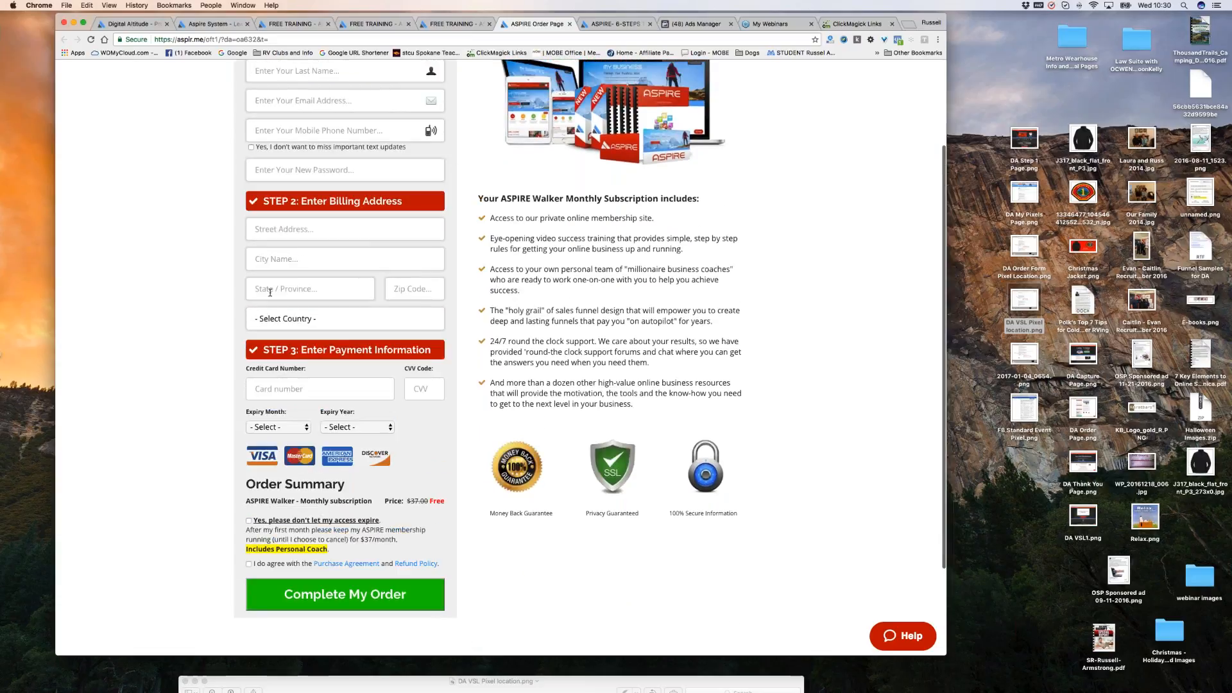
triple_click(445, 500)
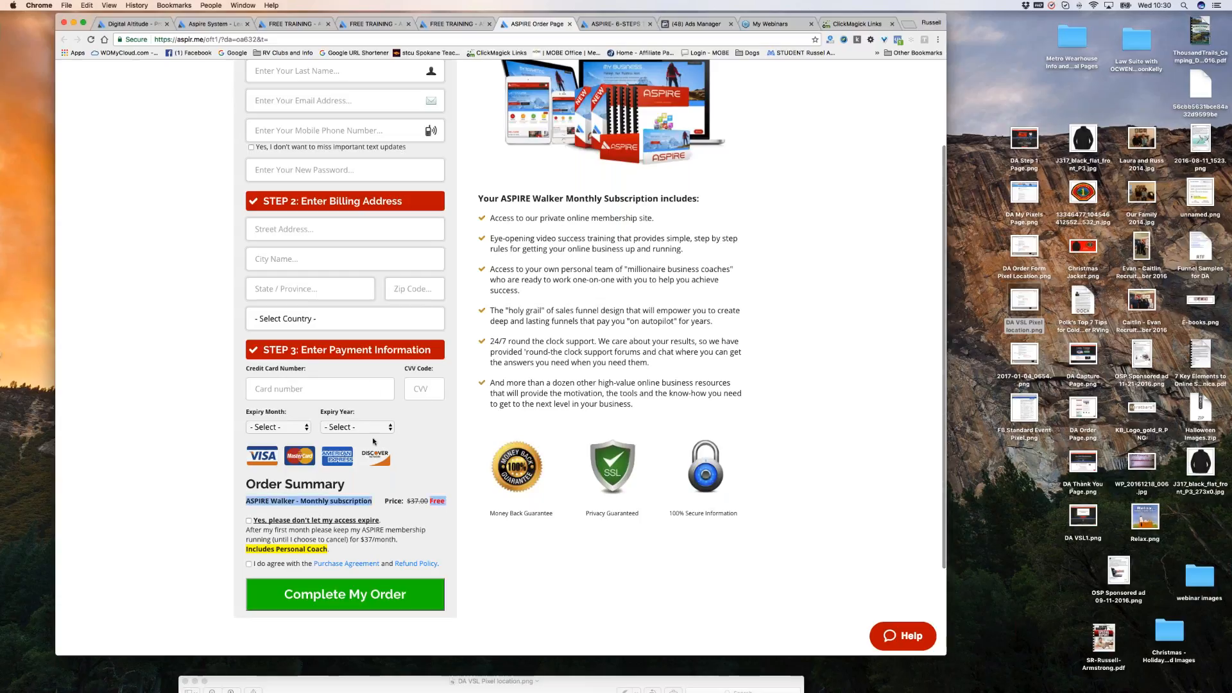
drag(407, 501, 425, 501)
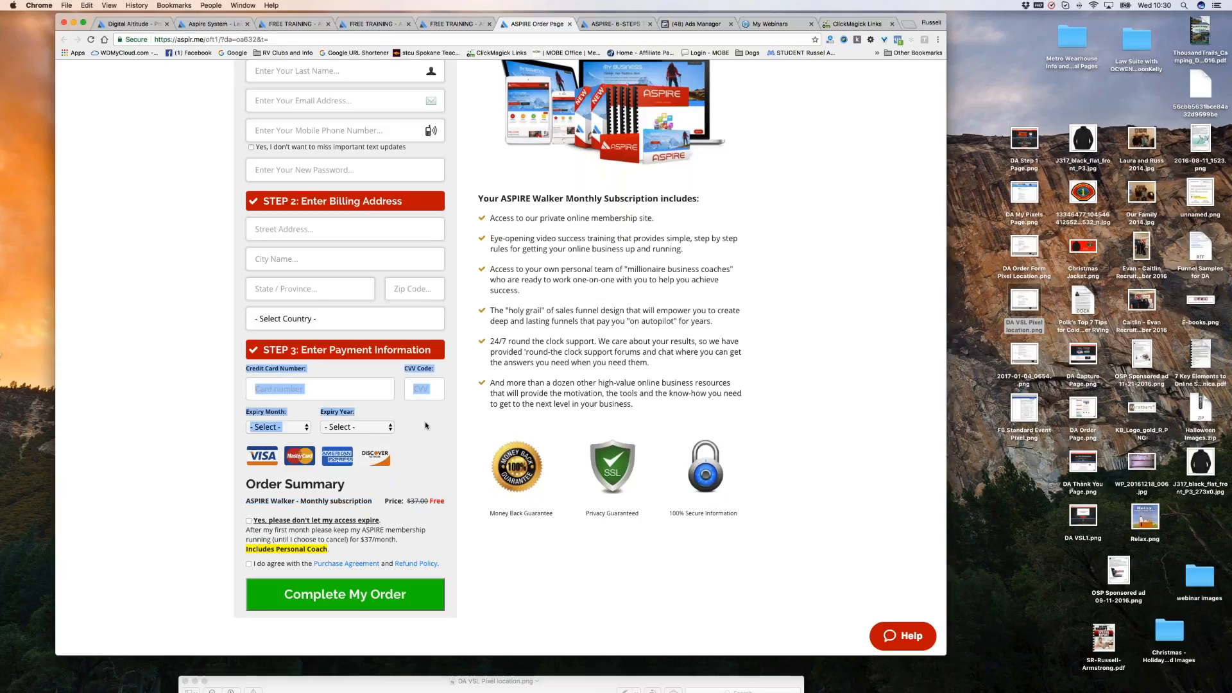
click(355, 388)
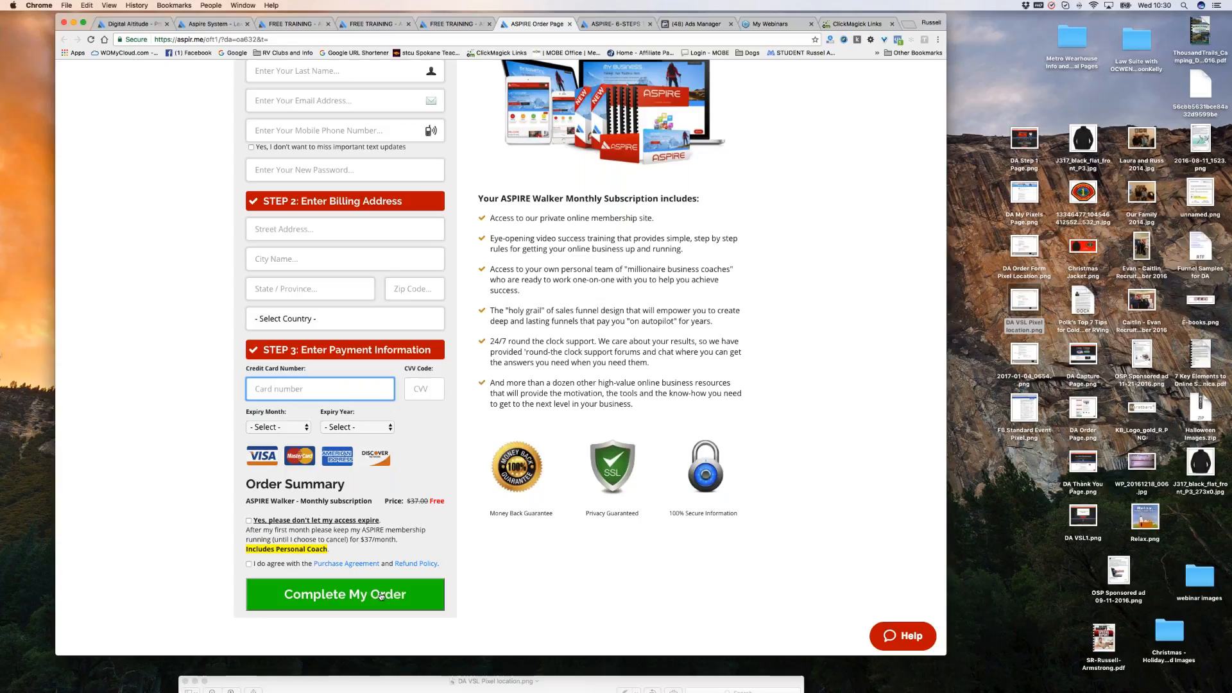
Step through the 6 Steps opt-in, free training and trial-offer pages to the aspir.me/thanks page.
click(616, 24)
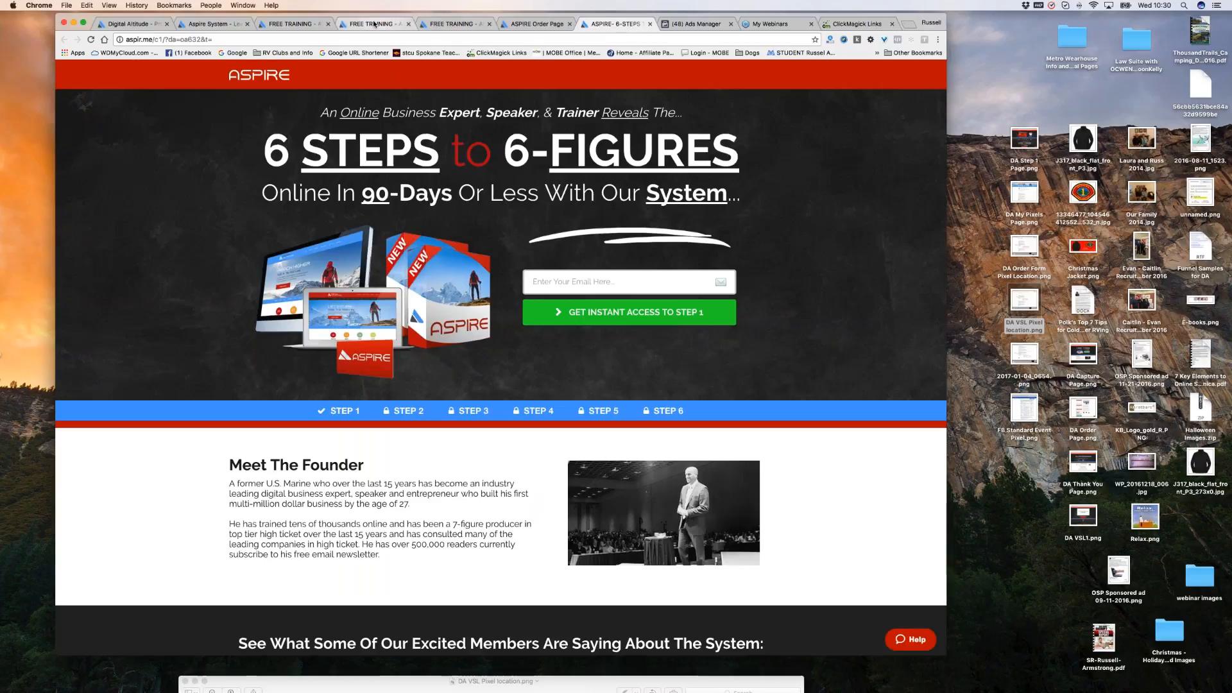
click(374, 24)
click(292, 25)
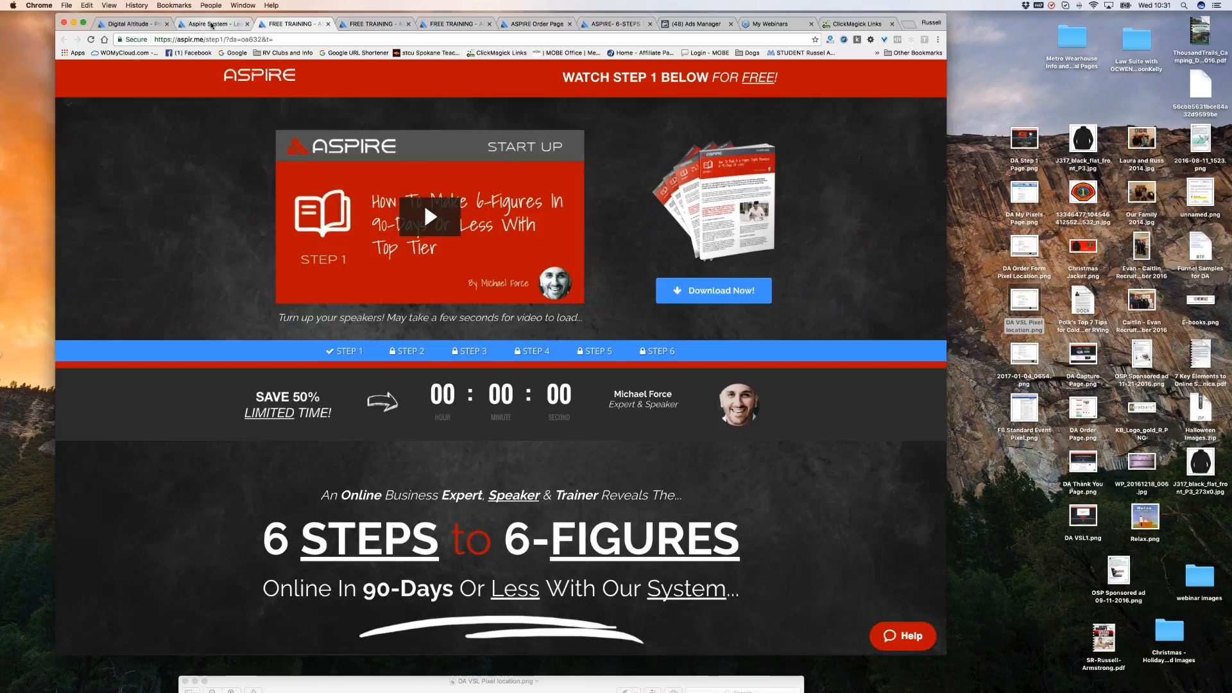
click(138, 27)
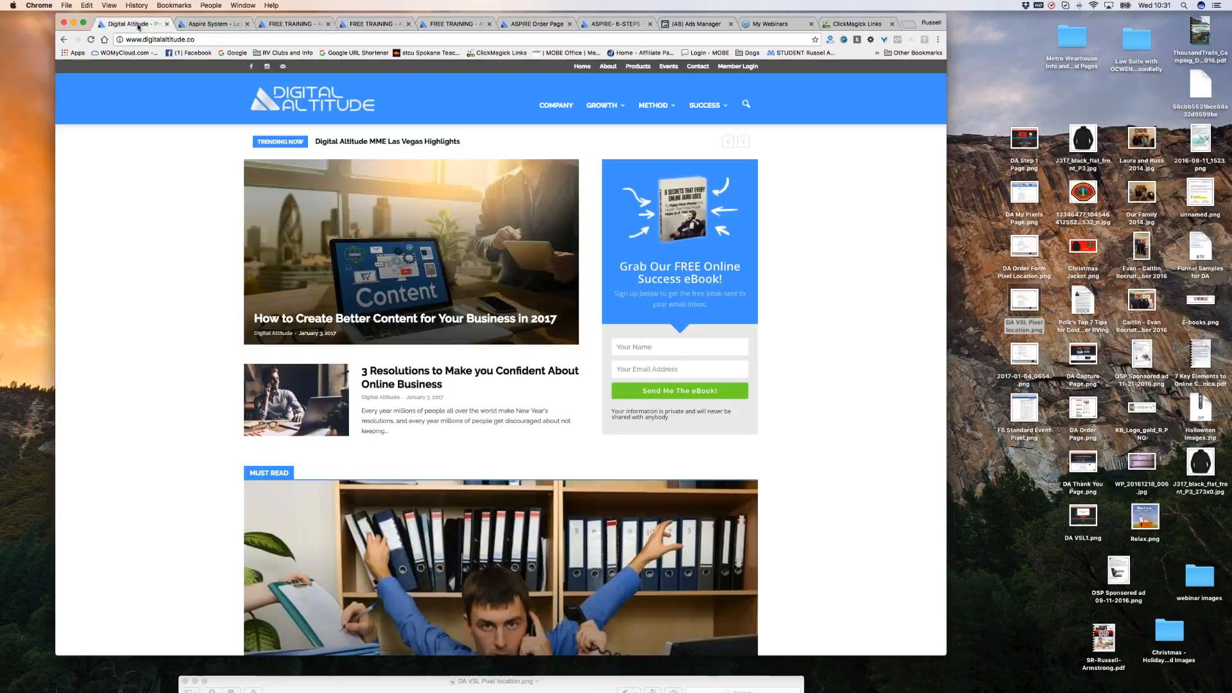
click(299, 24)
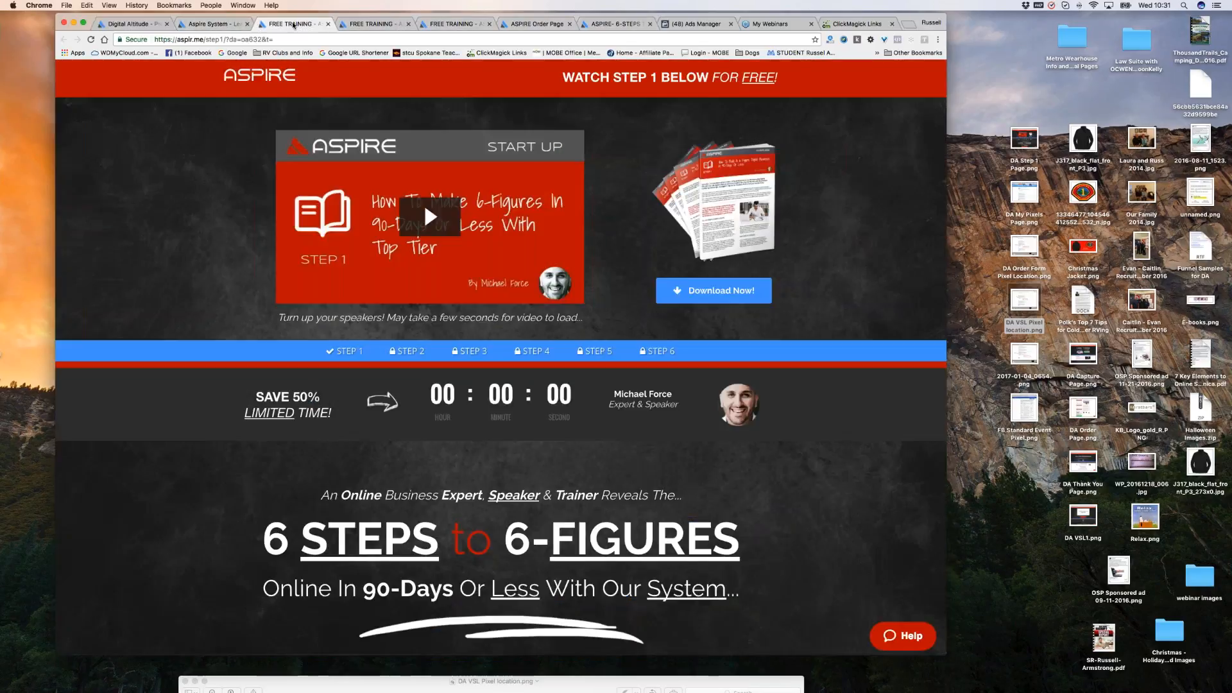
click(368, 26)
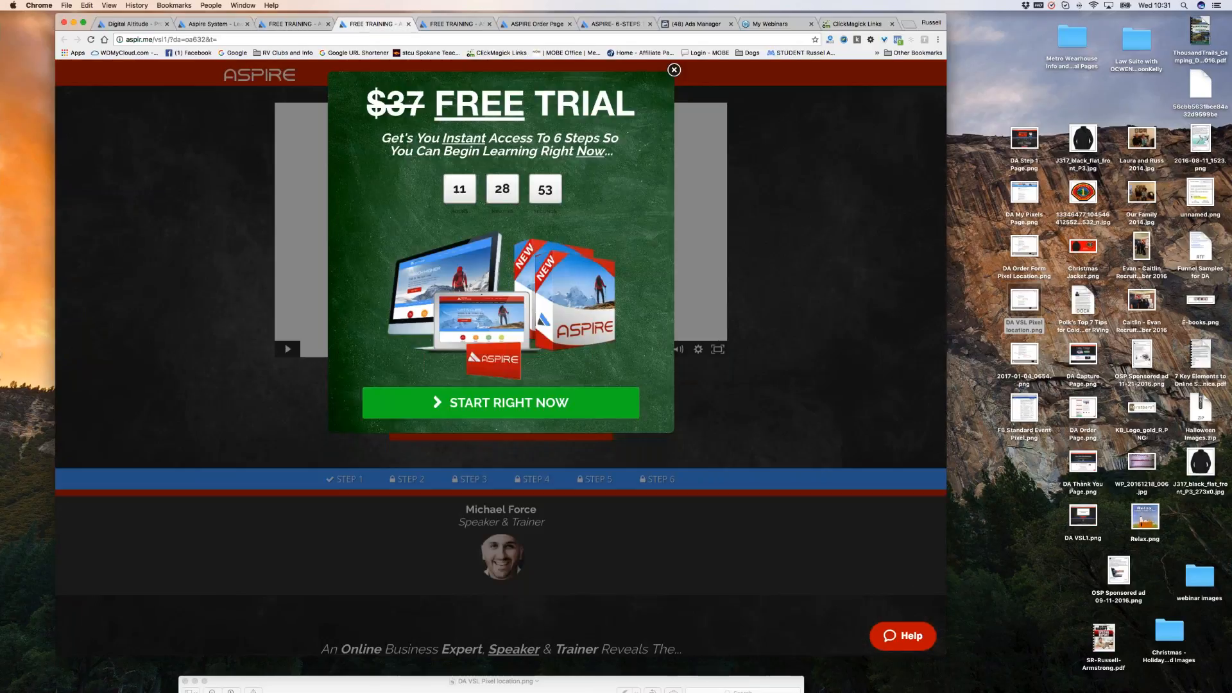
click(451, 24)
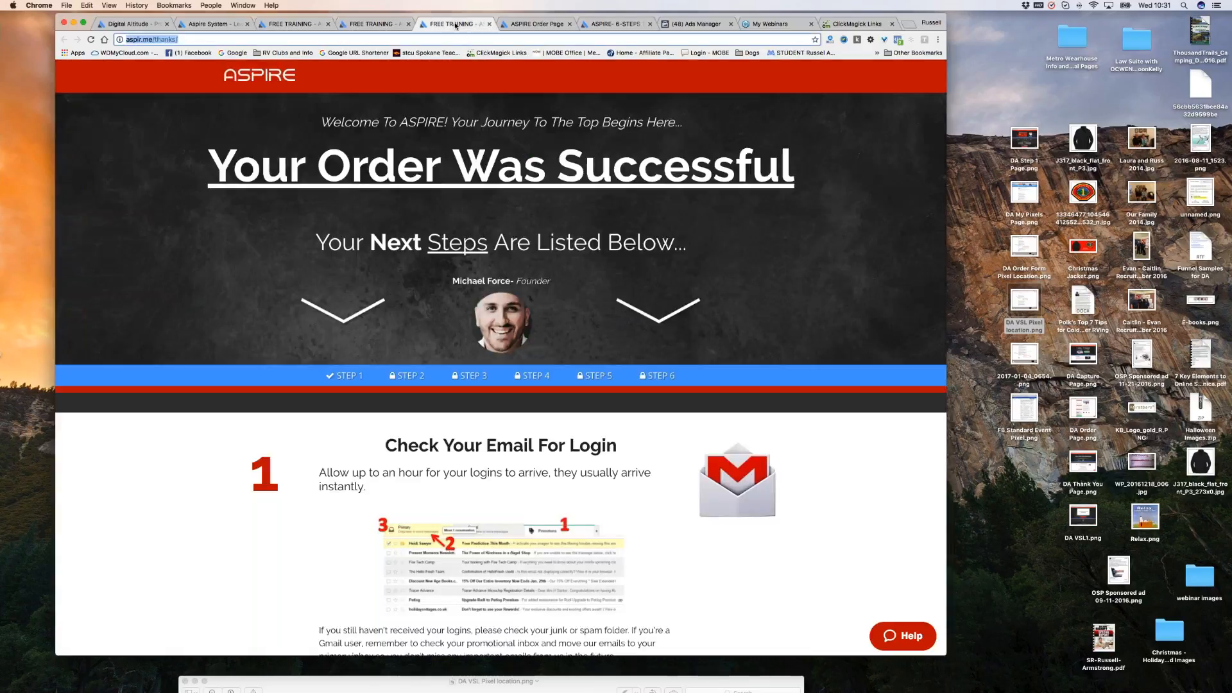
click(188, 40)
Copy the whole Engagement Tracking Pixel tag from ClickMagick and return to Aspire's My Pixels page.
click(855, 25)
drag(421, 365, 764, 366)
click(675, 367)
right_click(725, 363)
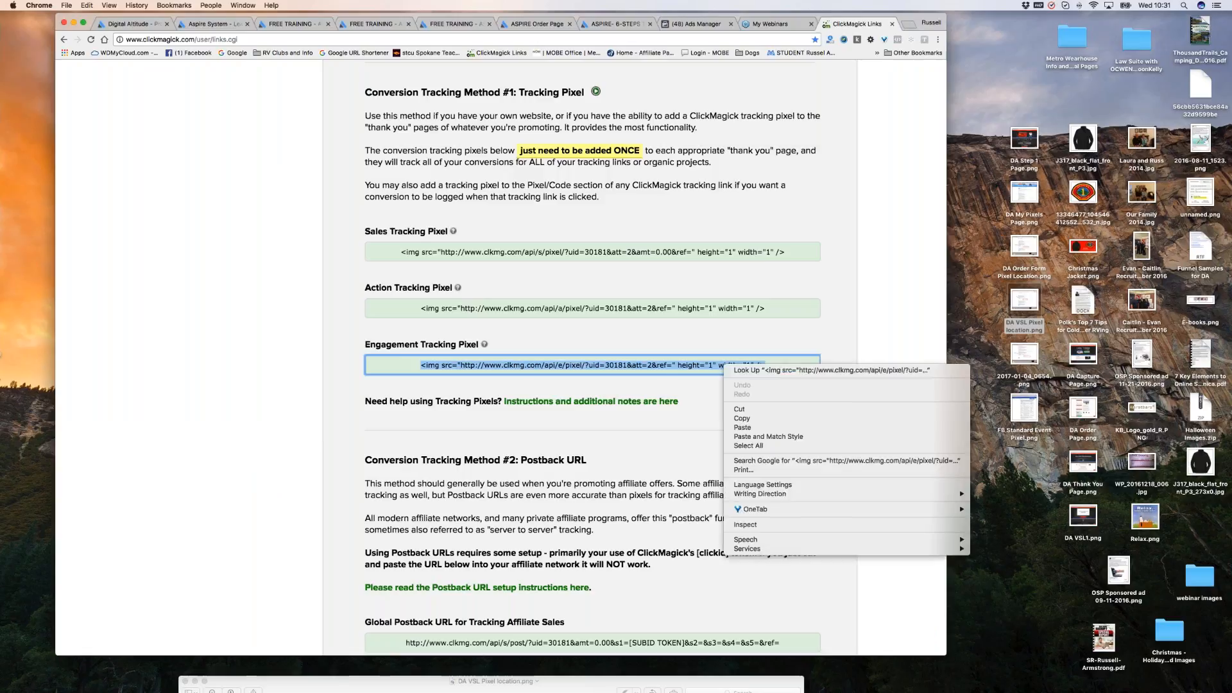
click(742, 418)
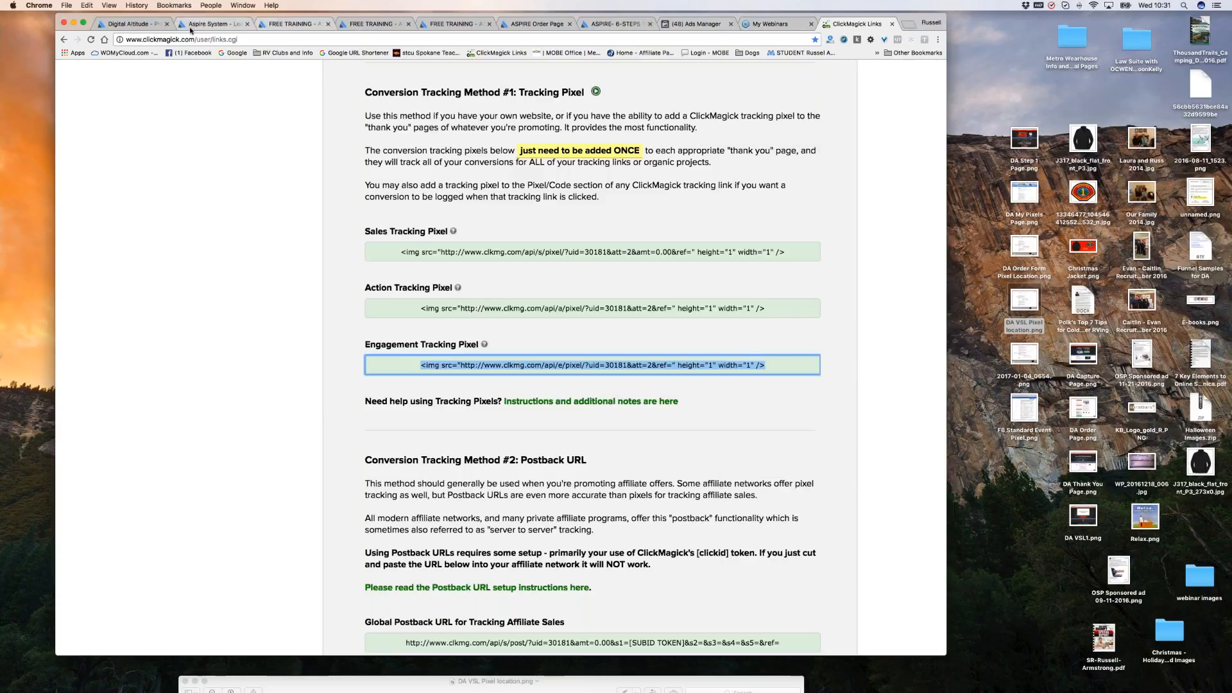
click(212, 25)
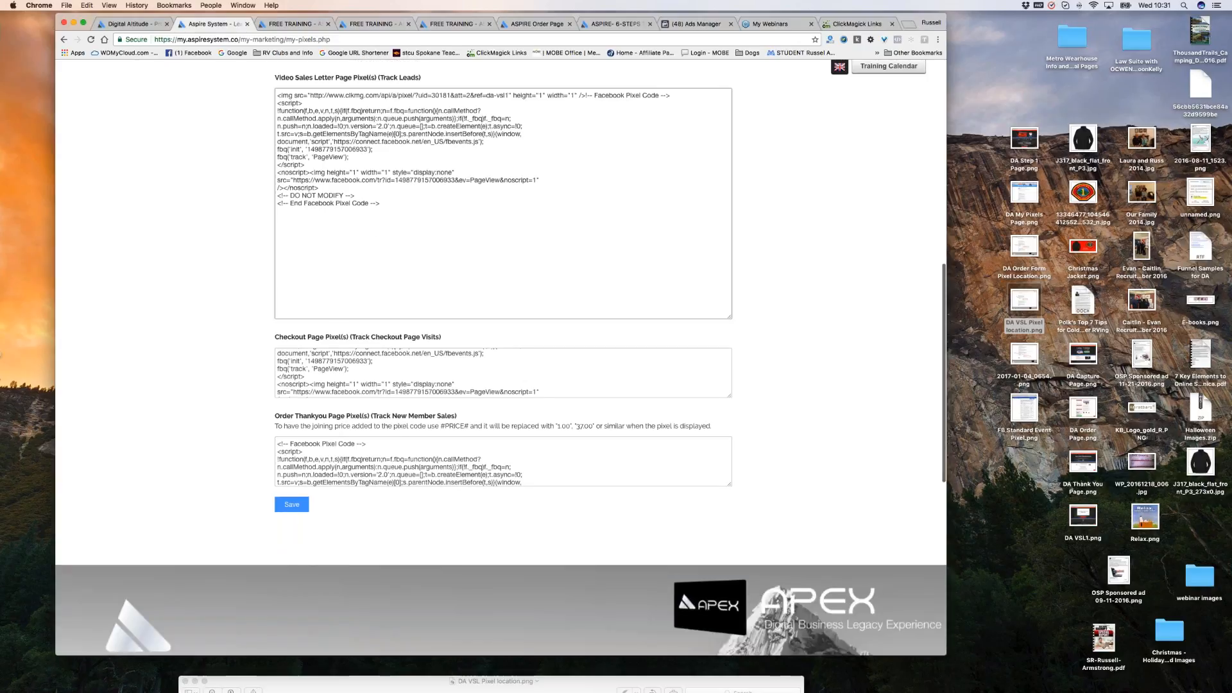
Paste the ClickMagick engagement pixel as the first line of the Checkout Page pixel code.
scroll(723, 260, down, 3)
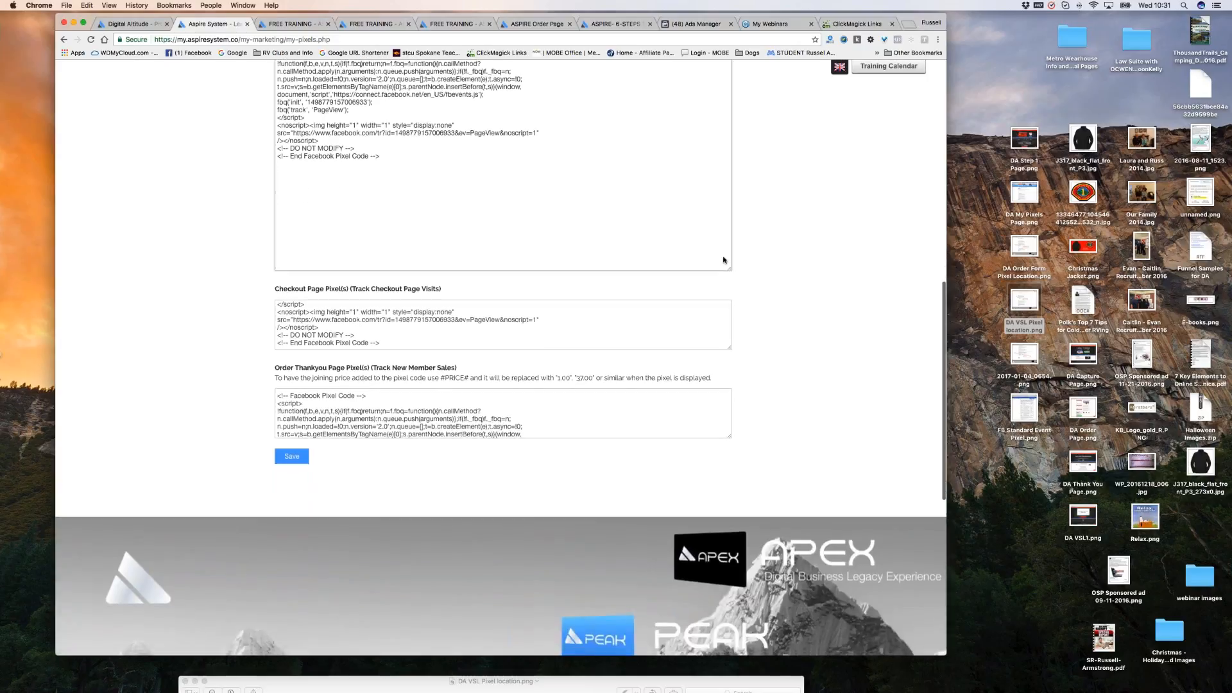
drag(729, 268, 692, 80)
scroll(825, 223, up, 3)
scroll(824, 223, up, 3)
drag(729, 294, 729, 497)
click(277, 253)
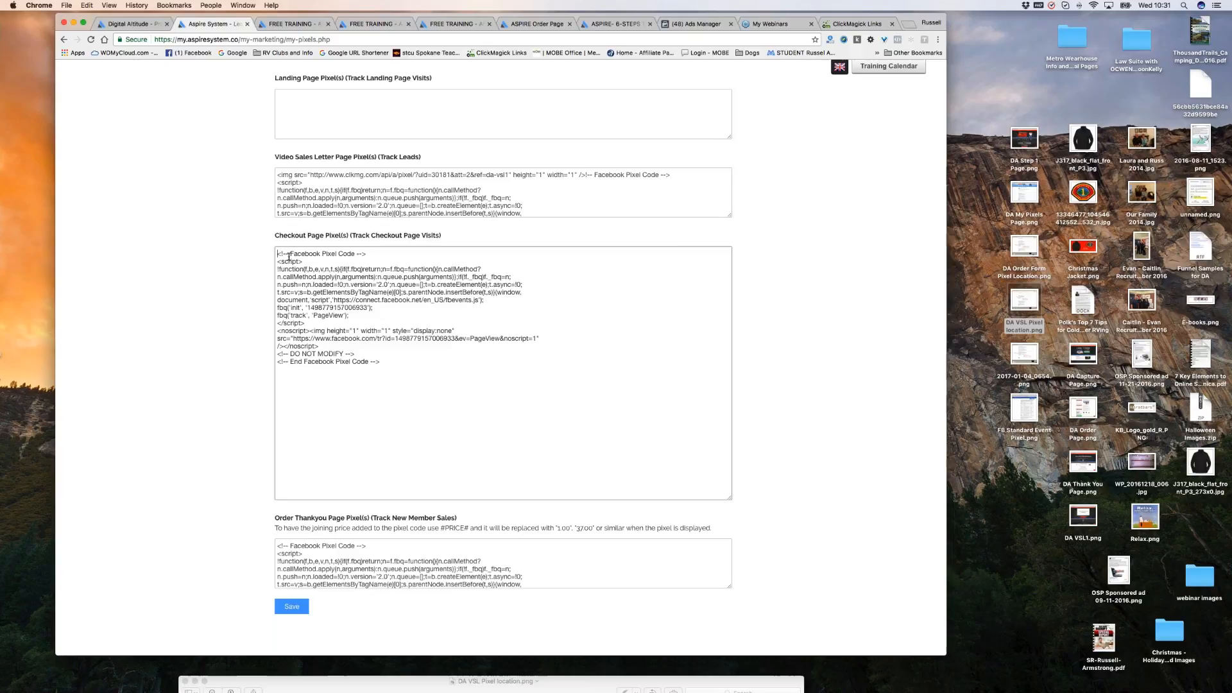
key(super+v)
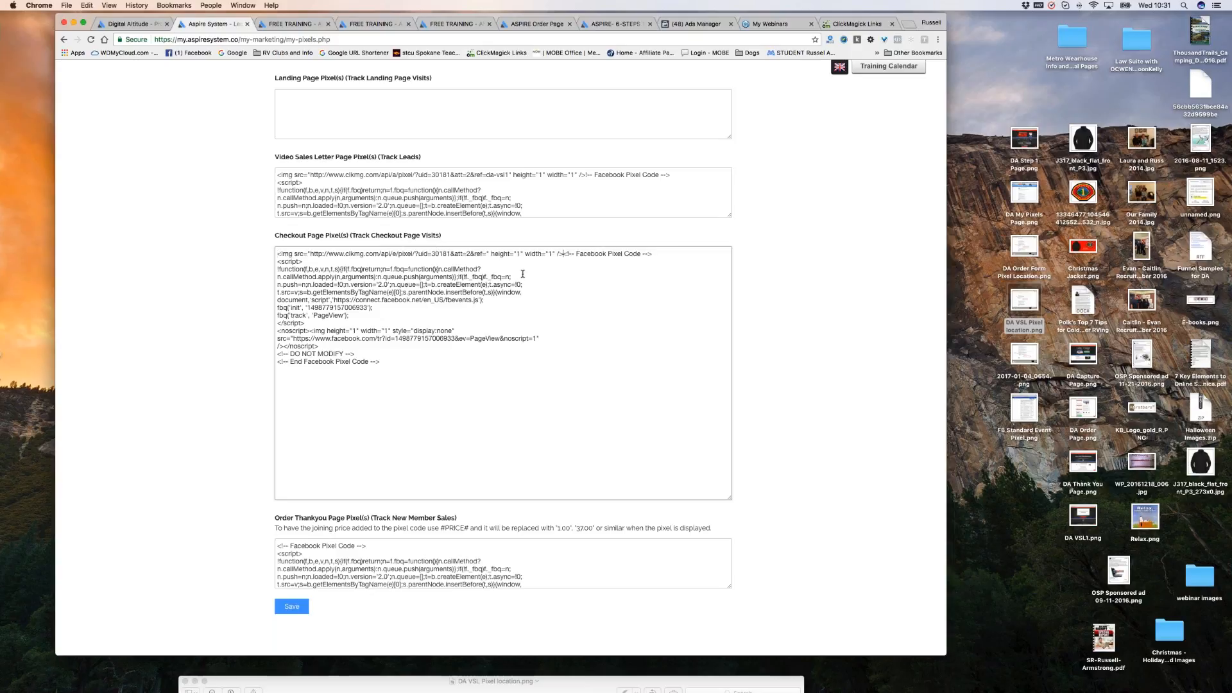
key(Return)
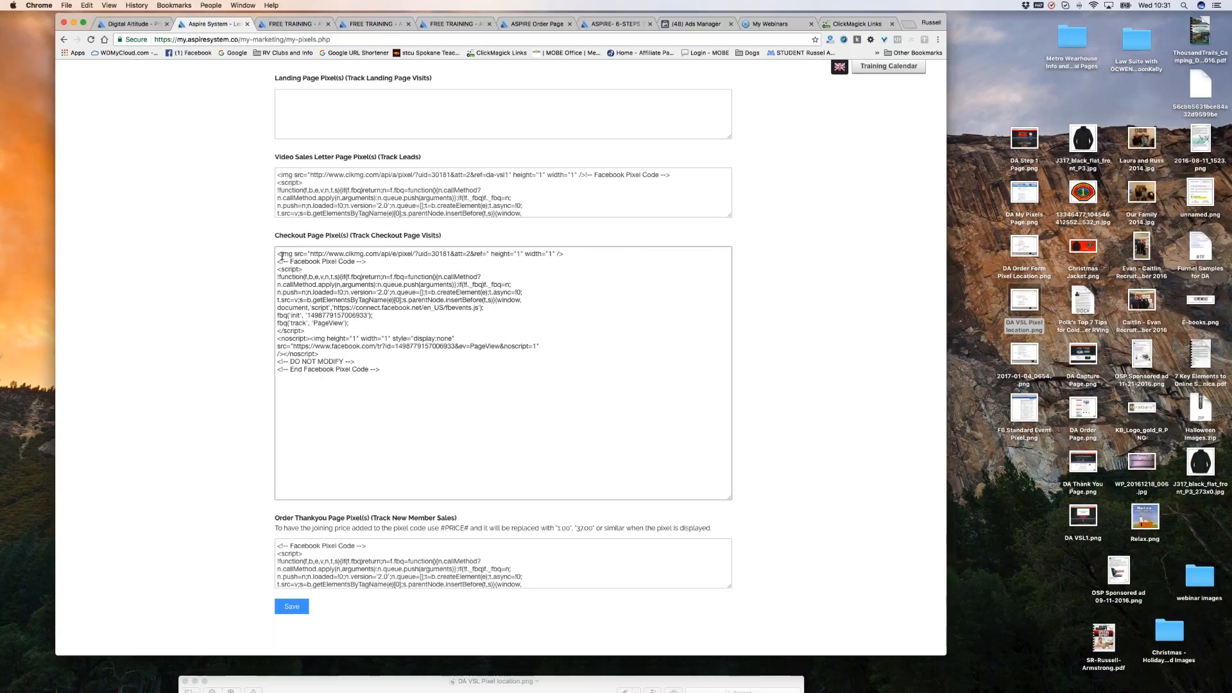
Set the engagement pixel's ref value to da-order.
scroll(284, 255, down, 1)
scroll(301, 255, down, 1)
scroll(507, 250, down, 1)
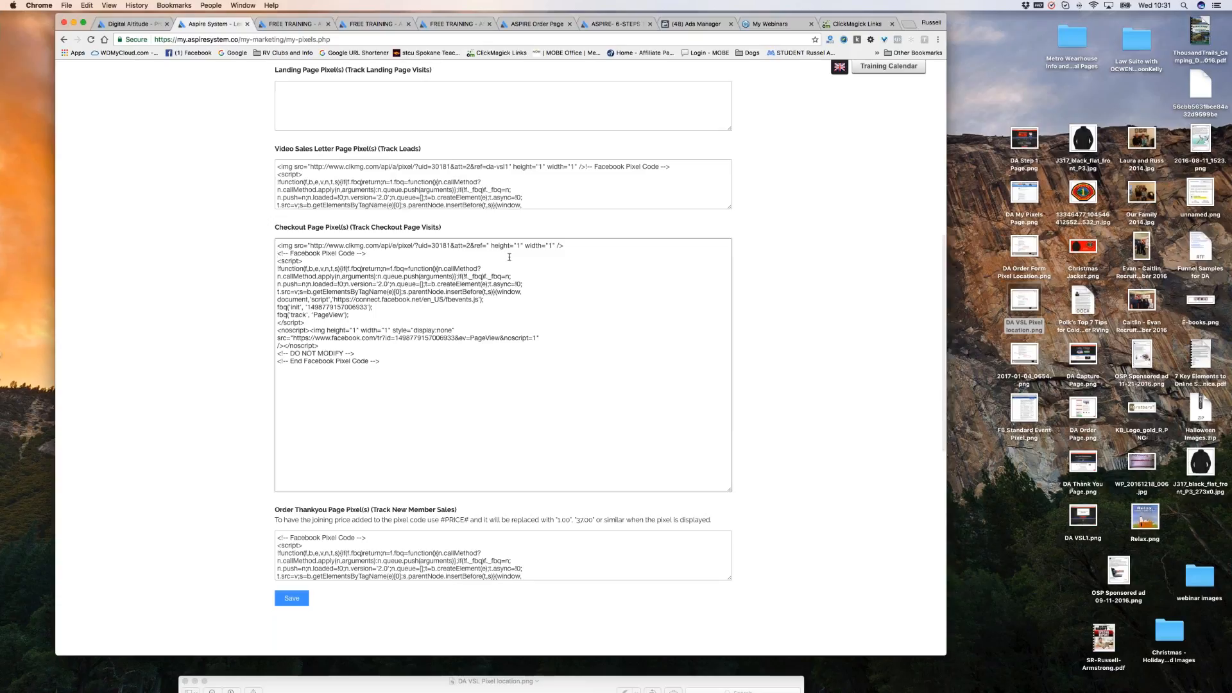
scroll(491, 251, up, 1)
scroll(490, 251, up, 5)
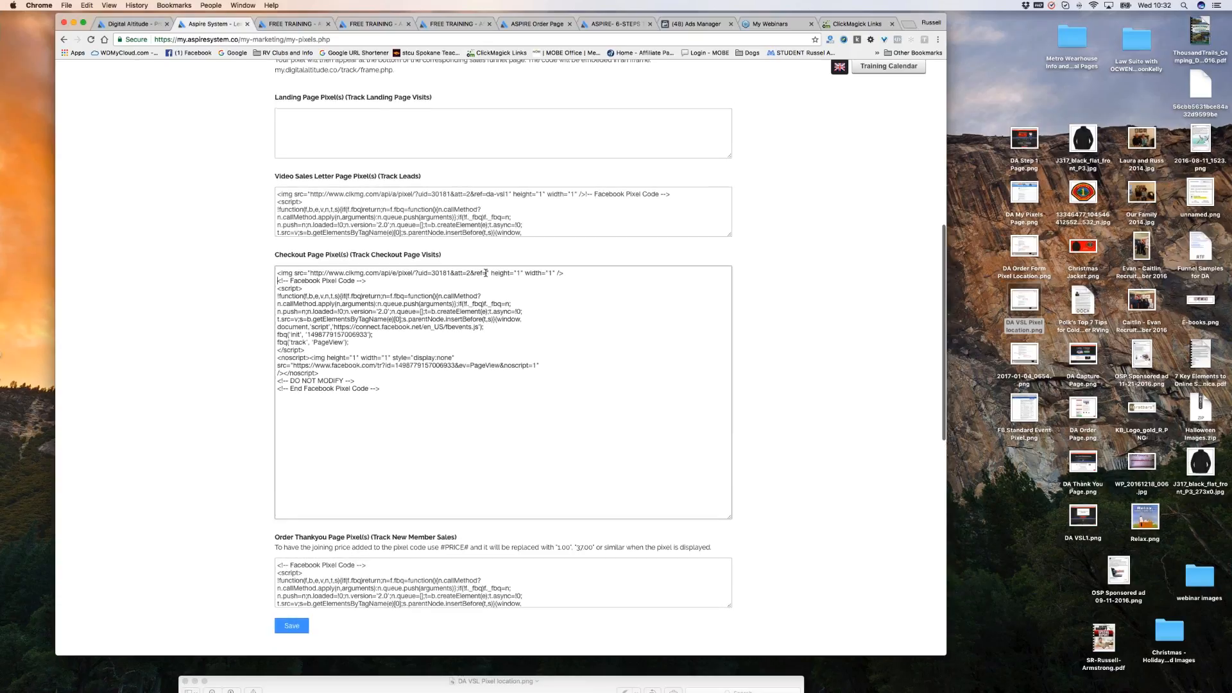
text(da-)
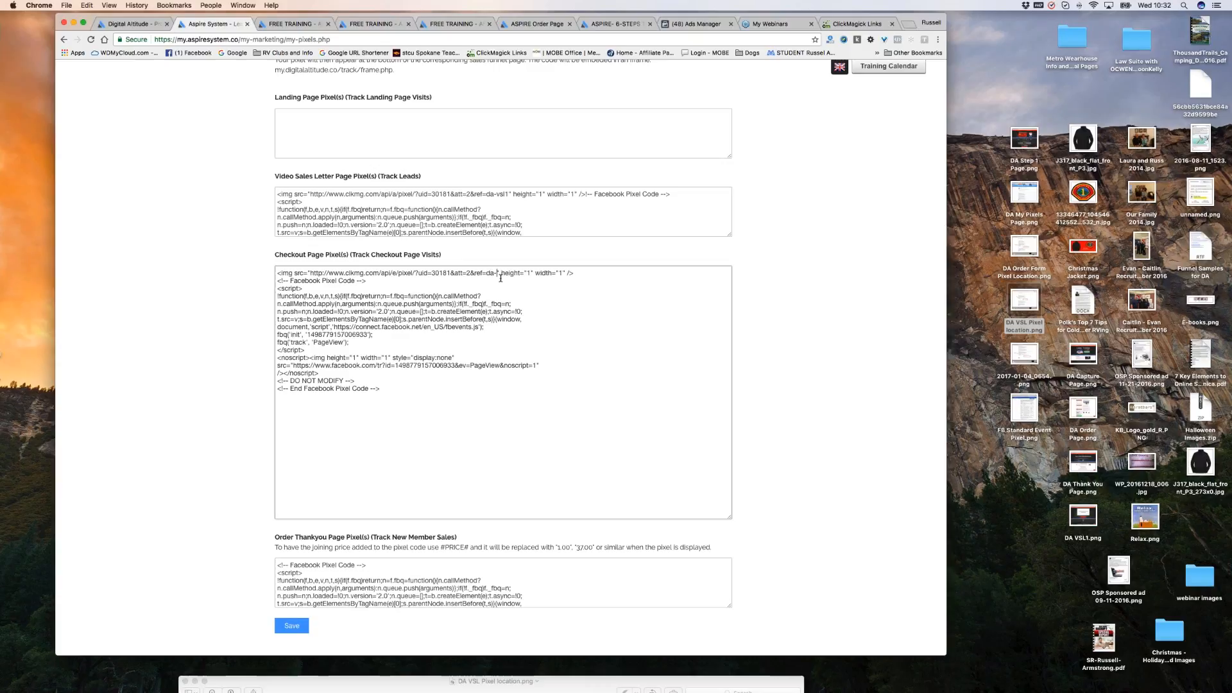
text(order)
Shrink the Checkout Page pixel box back to a compact height.
scroll(593, 293, down, 1)
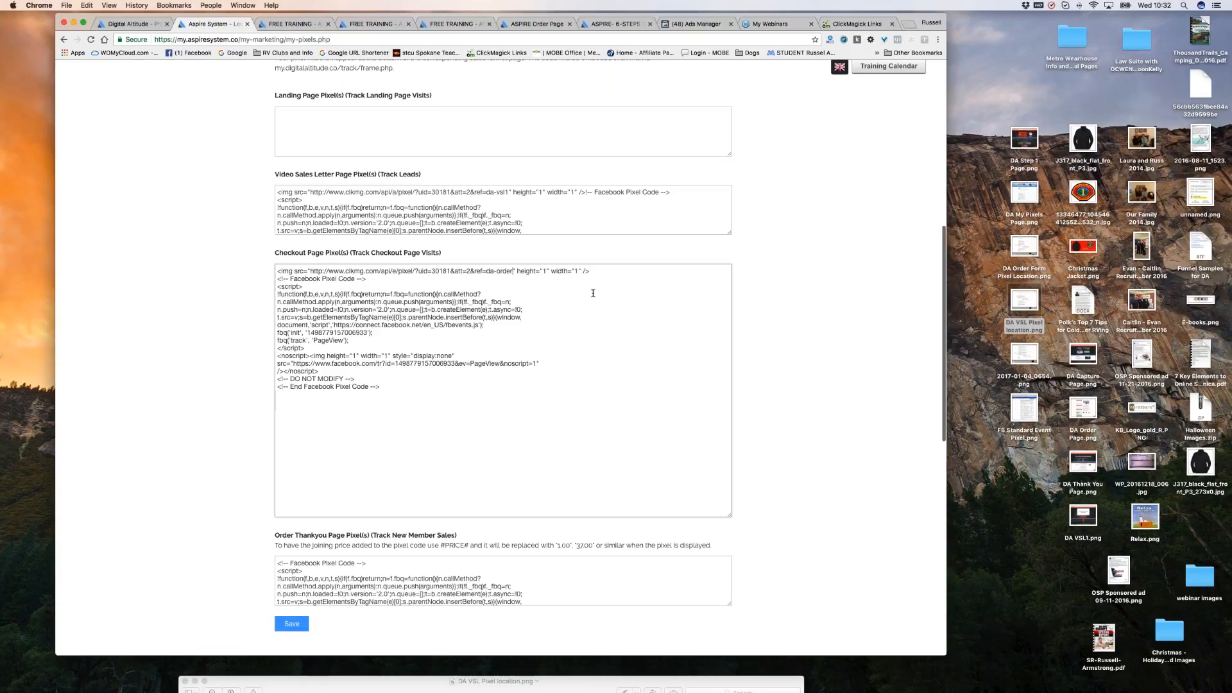
scroll(593, 293, down, 1)
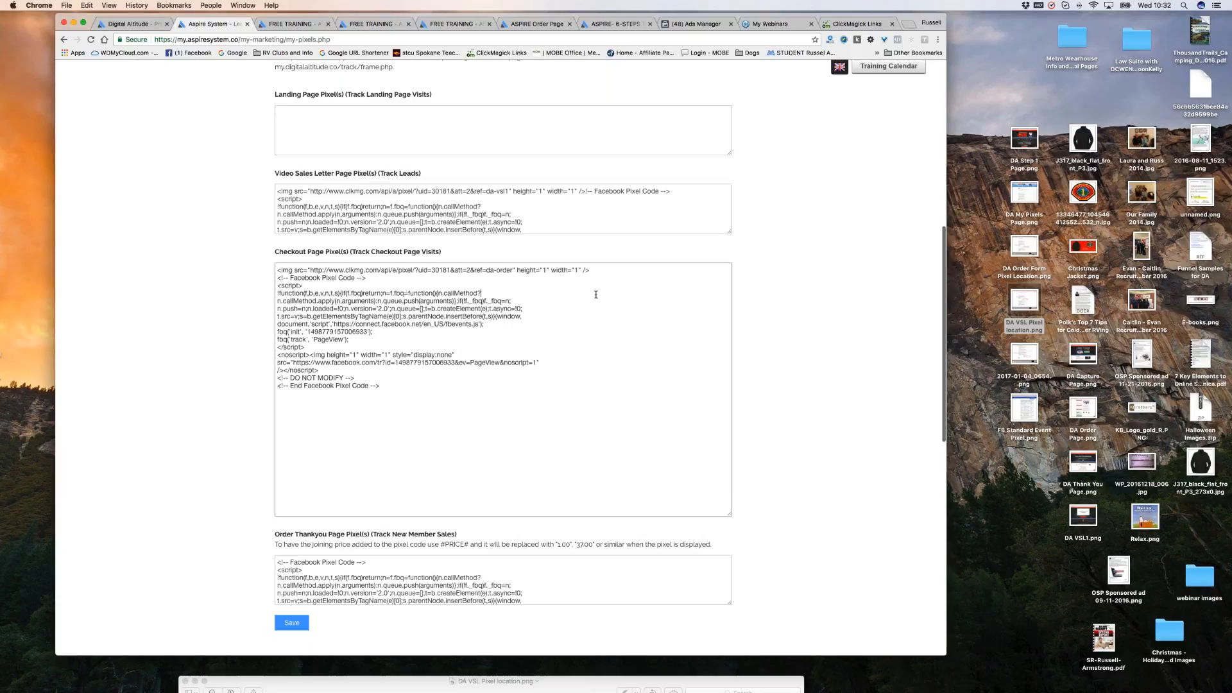
scroll(603, 299, down, 1)
scroll(606, 301, down, 3)
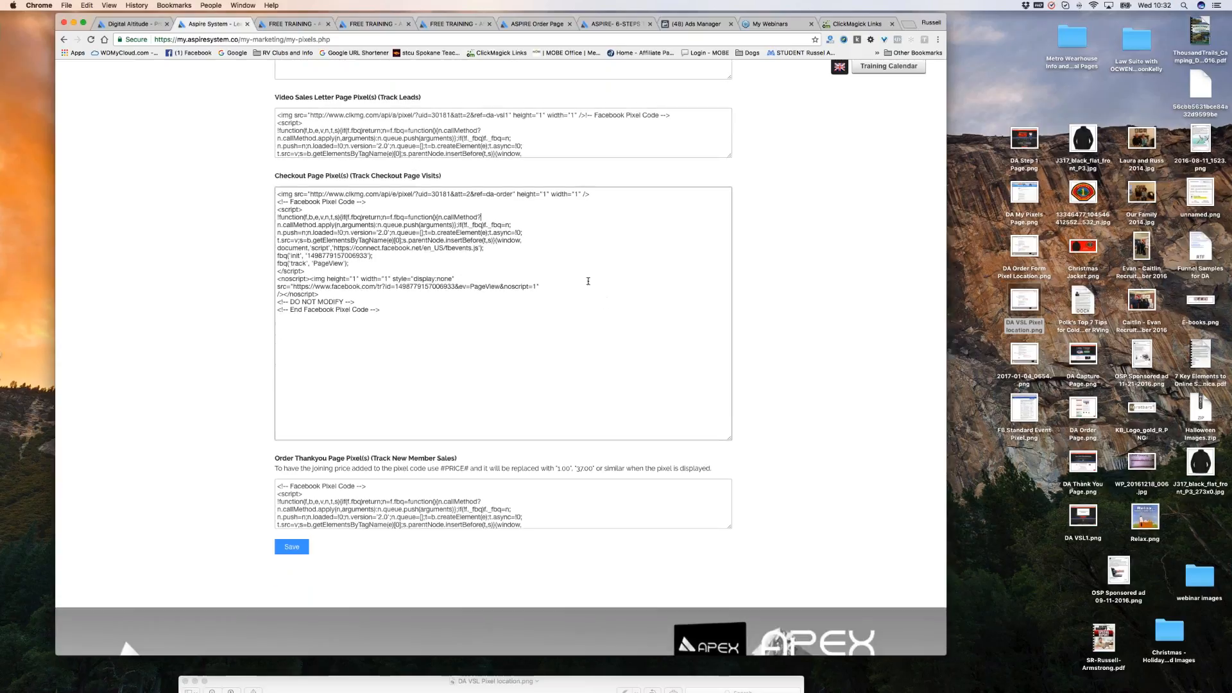
scroll(590, 269, down, 1)
scroll(590, 269, down, 5)
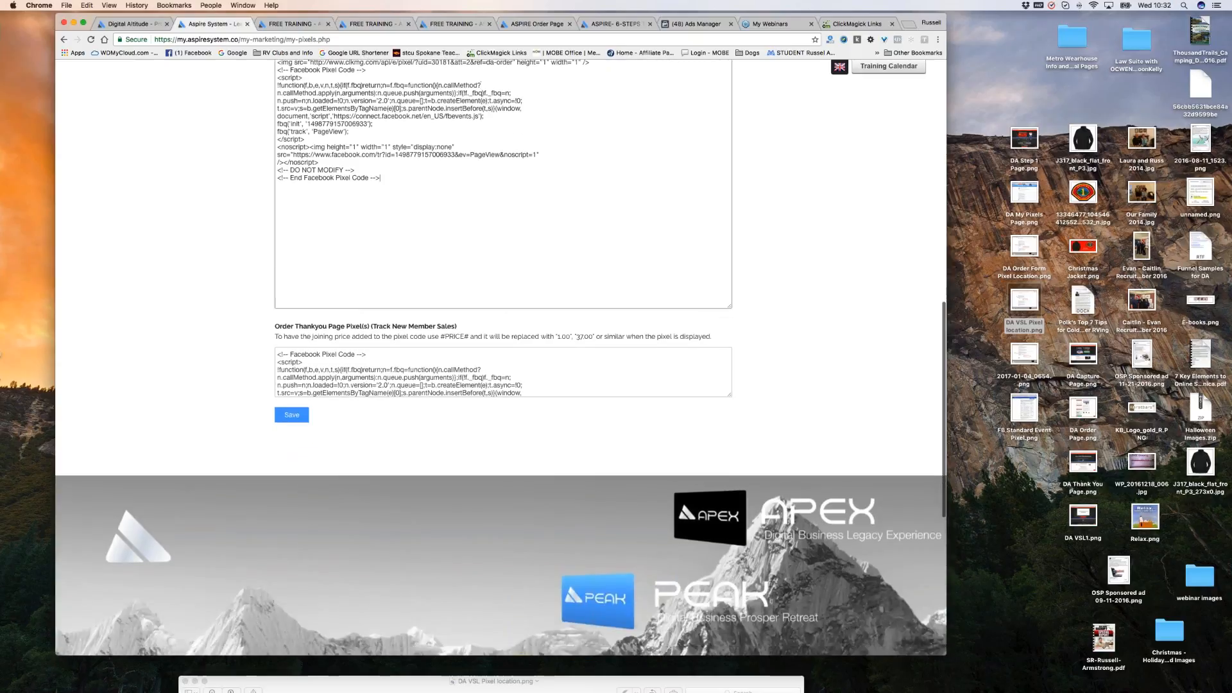
scroll(727, 304, down, 1)
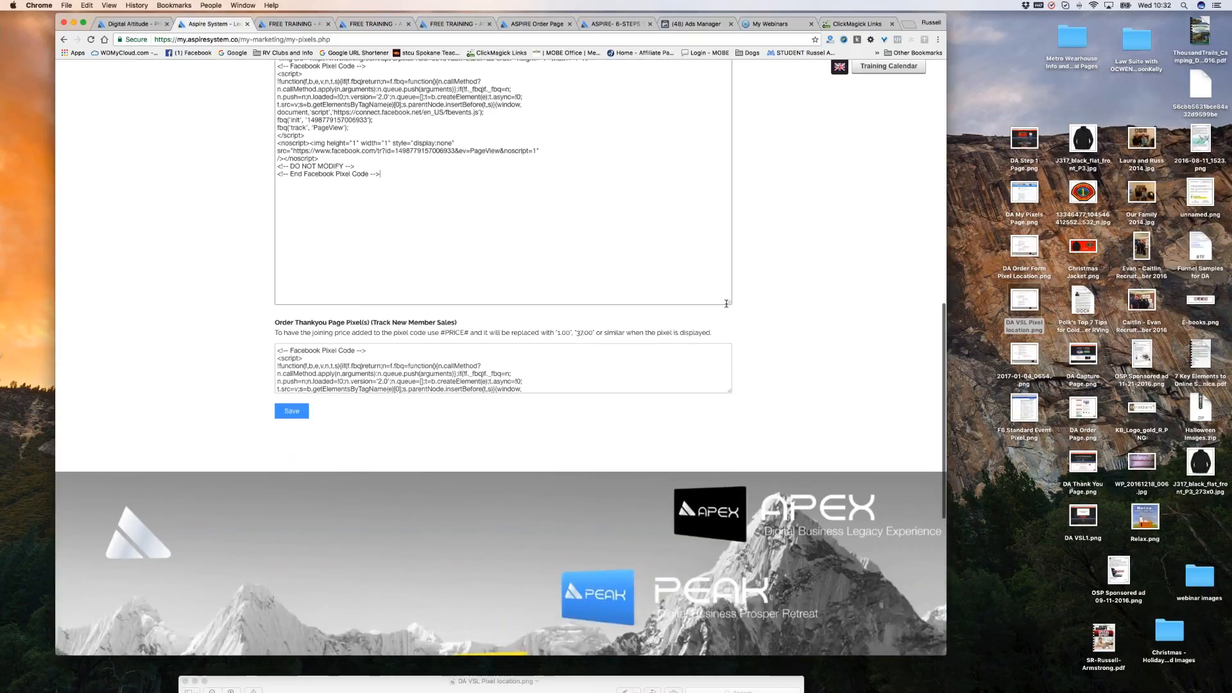
drag(726, 304, 642, 103)
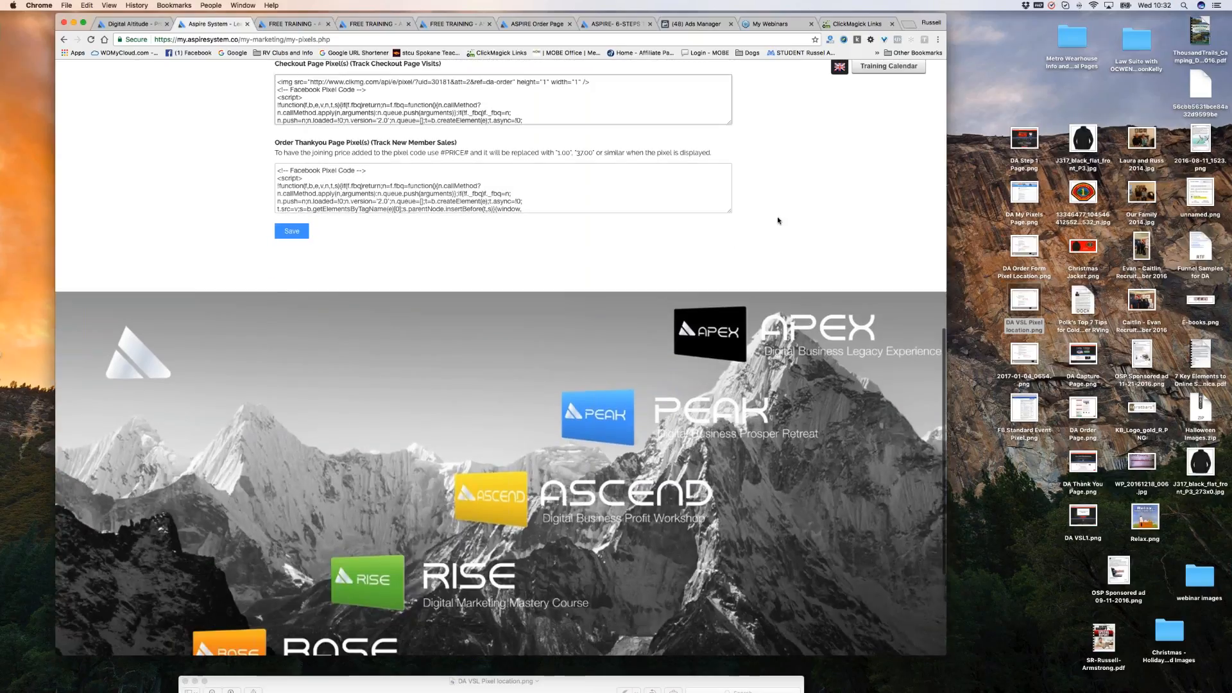
scroll(776, 217, up, 4)
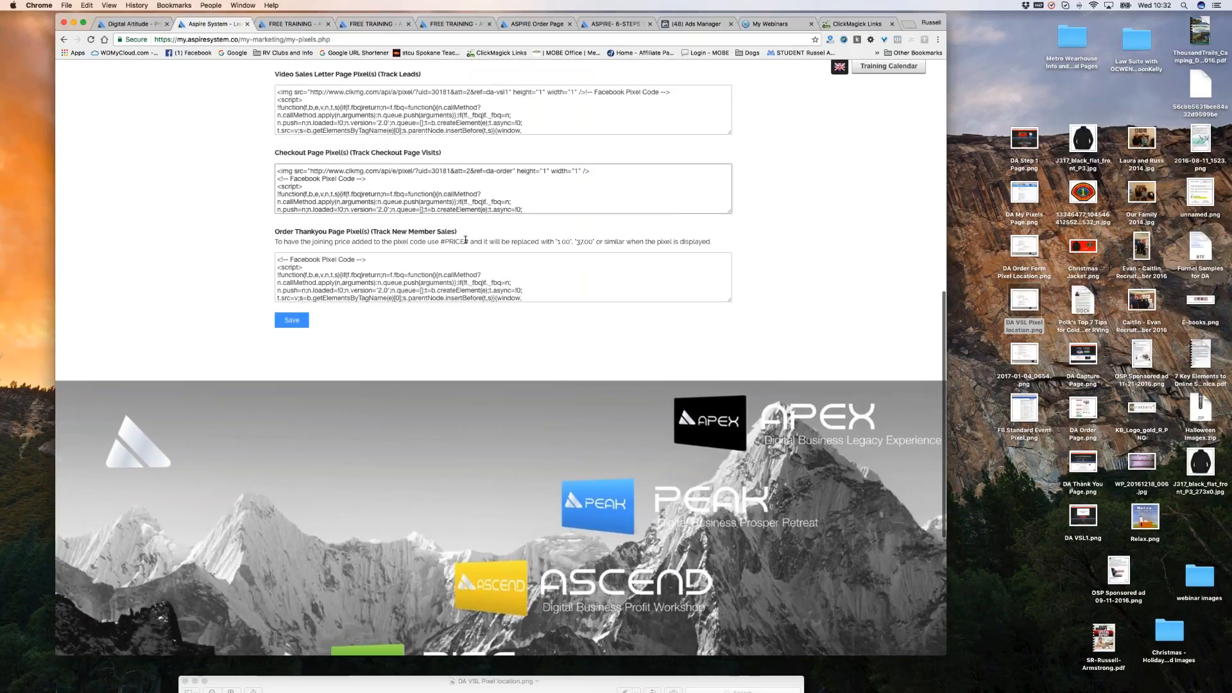
click(857, 24)
Copy the Sales Tracking Pixel code from ClickMagick and return to Aspire's My Pixels page.
click(405, 253)
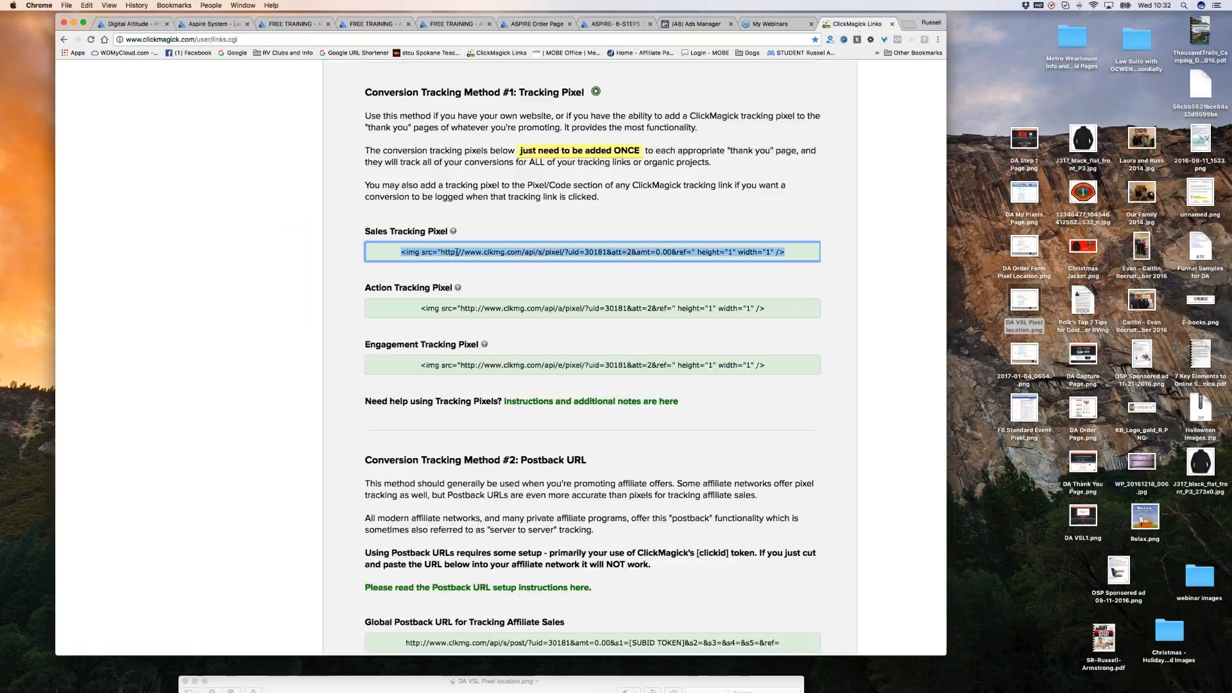
right_click(485, 252)
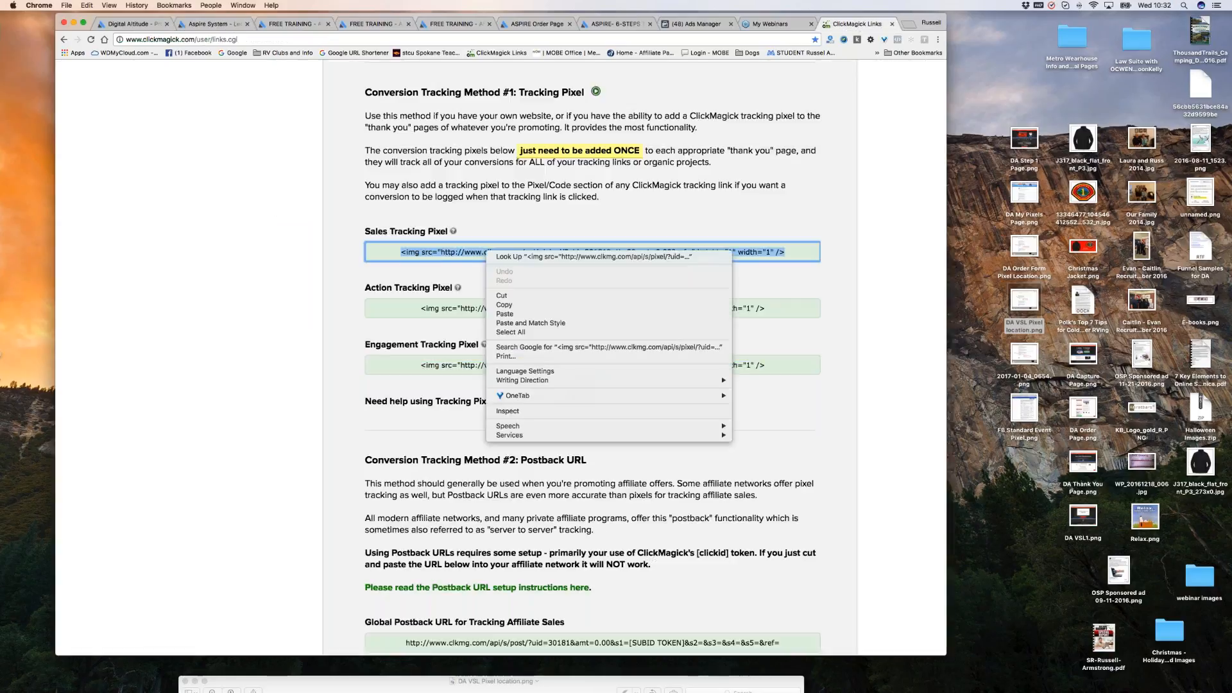
click(505, 305)
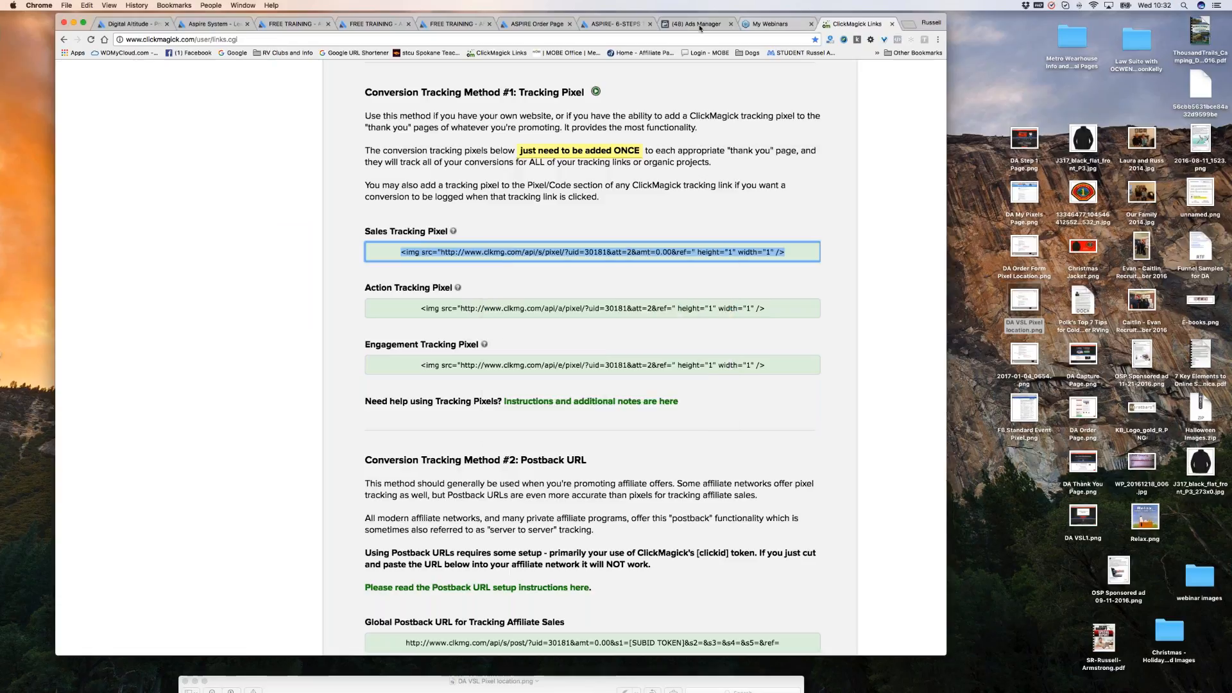
click(210, 24)
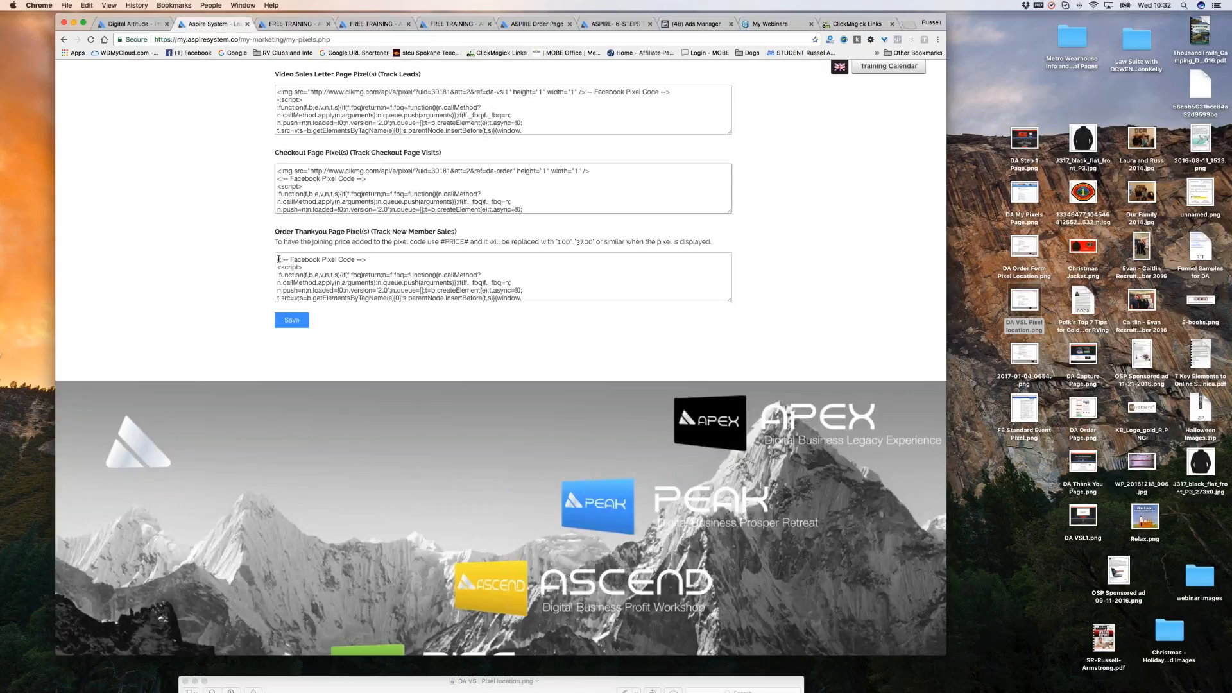
Paste the sales pixel as its own first line above the Facebook code in Order Thankyou.
click(278, 260)
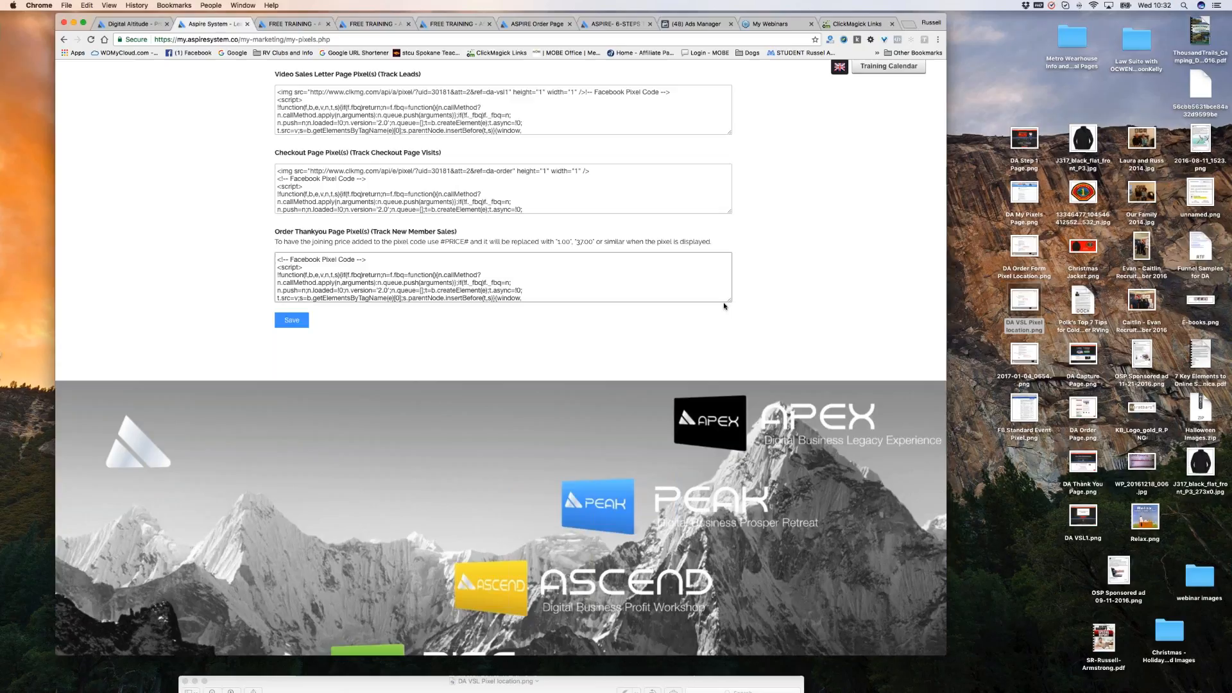
drag(731, 301, 755, 443)
scroll(540, 304, up, 1)
scroll(540, 304, up, 3)
scroll(62, 288, down, 10)
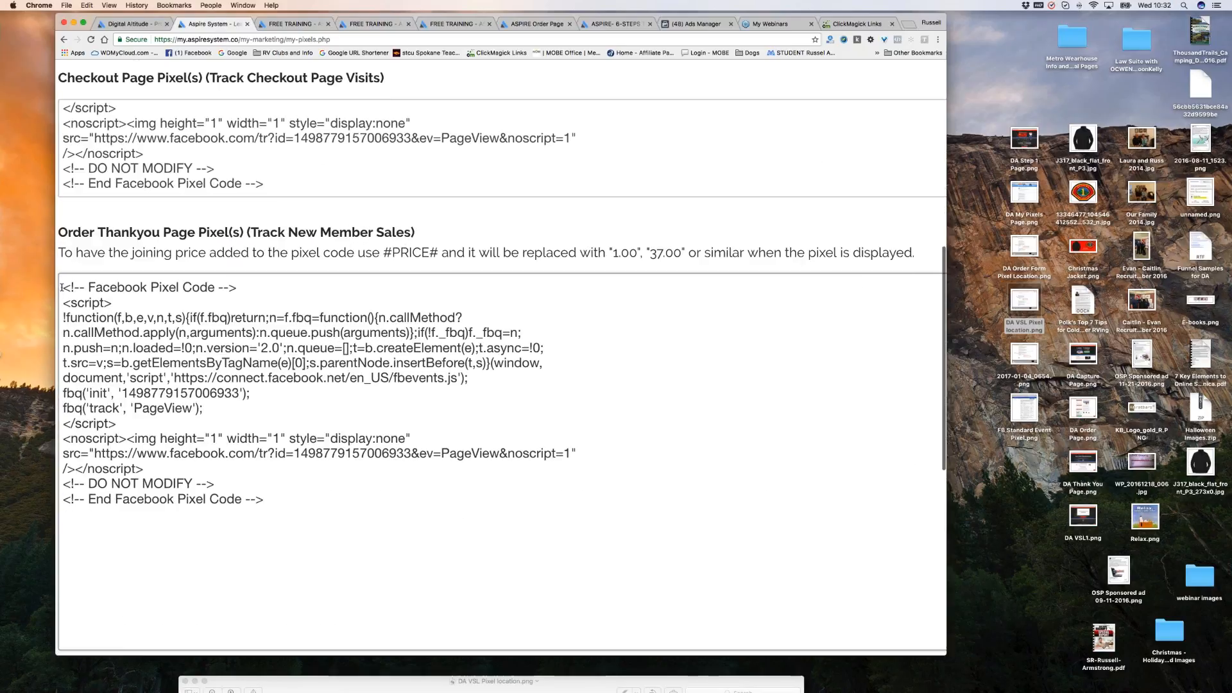
click(62, 287)
key(super+v)
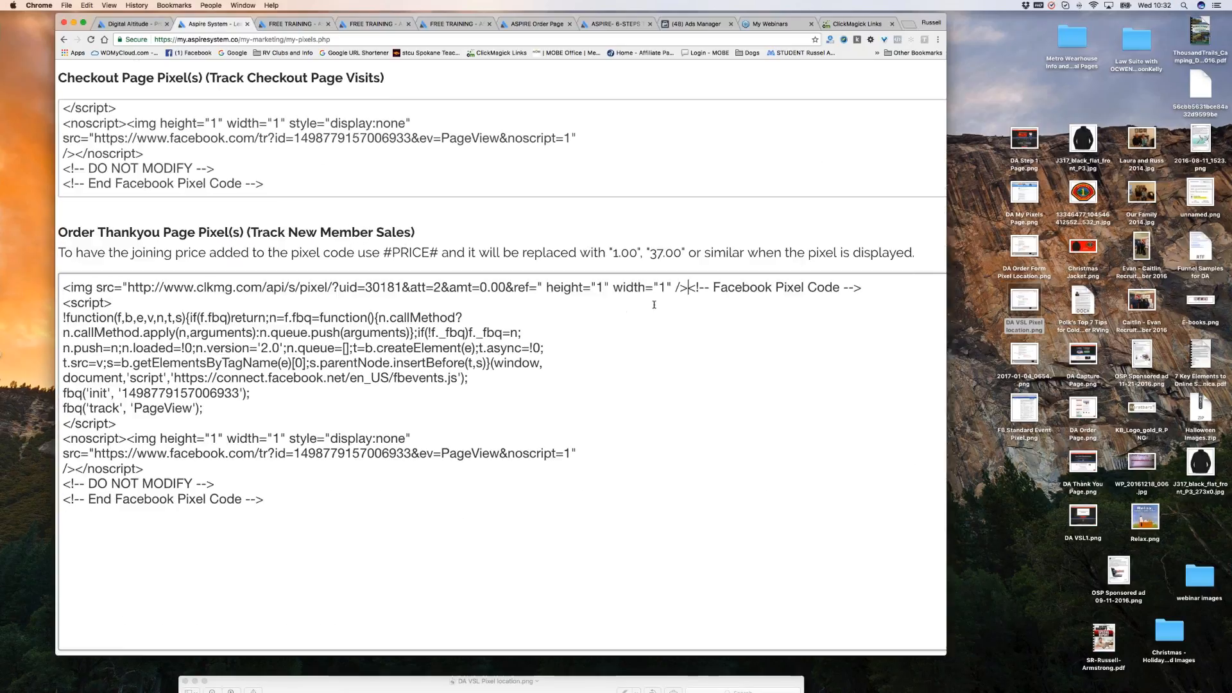
key(Return)
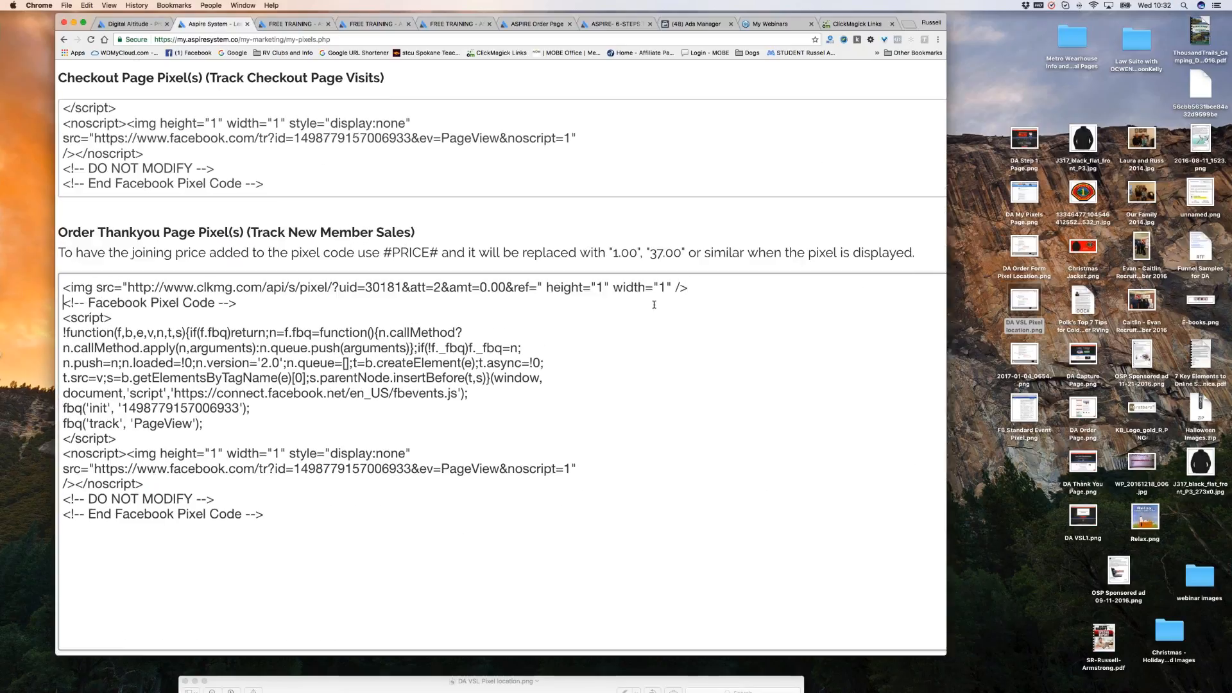
Set the sales pixel's ref value to thankyou and zoom out to the full form.
click(538, 287)
text(thankyo)
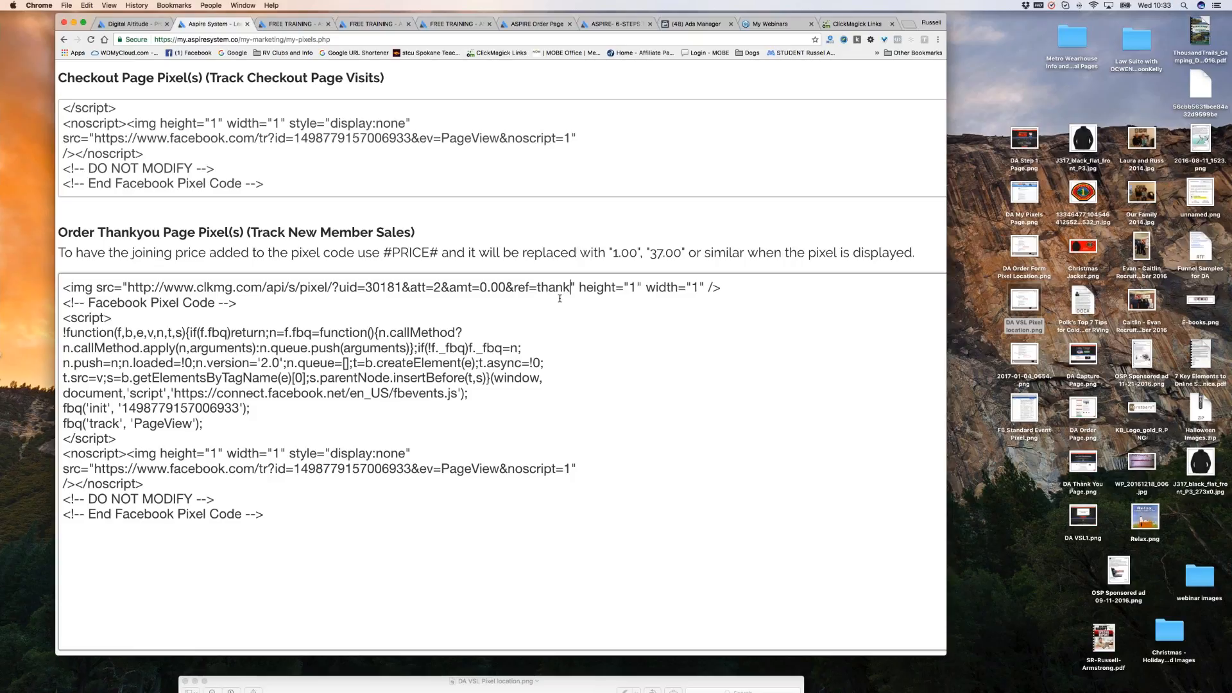
text(u)
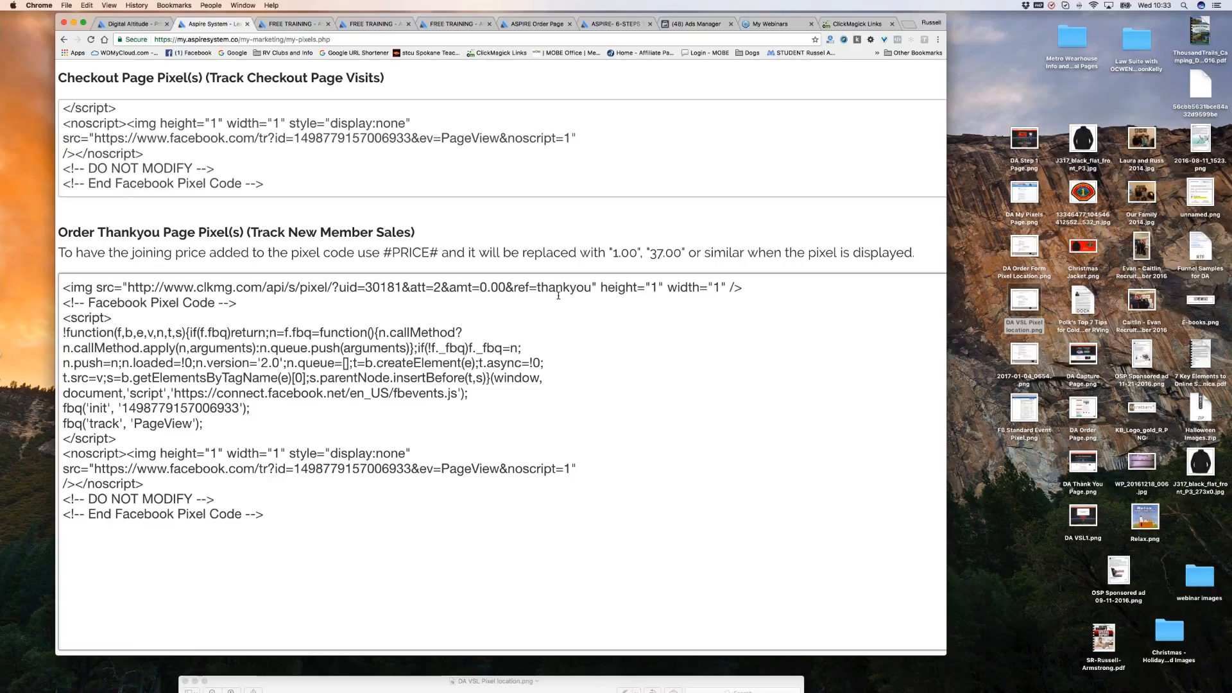
click(598, 308)
scroll(770, 154, up, 2)
scroll(787, 375, up, 2)
click(787, 374)
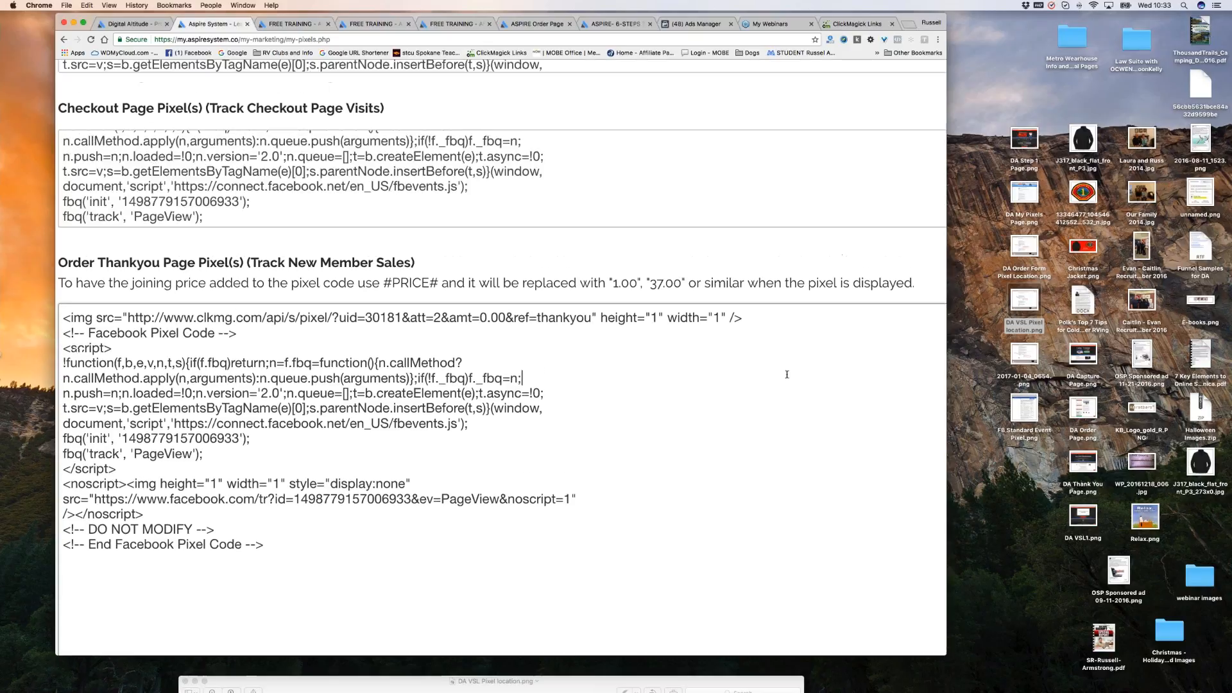
scroll(793, 366, down, 1)
scroll(834, 410, down, 3)
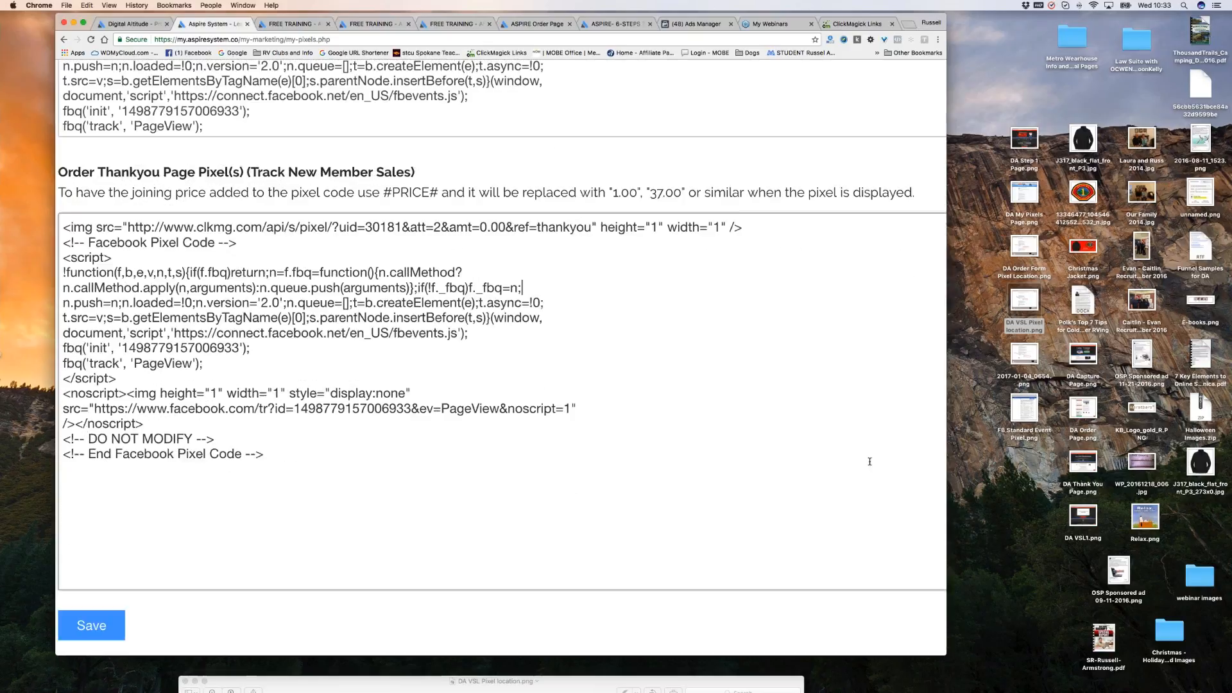
key(super+minus)
key(super+minus)
click(295, 474)
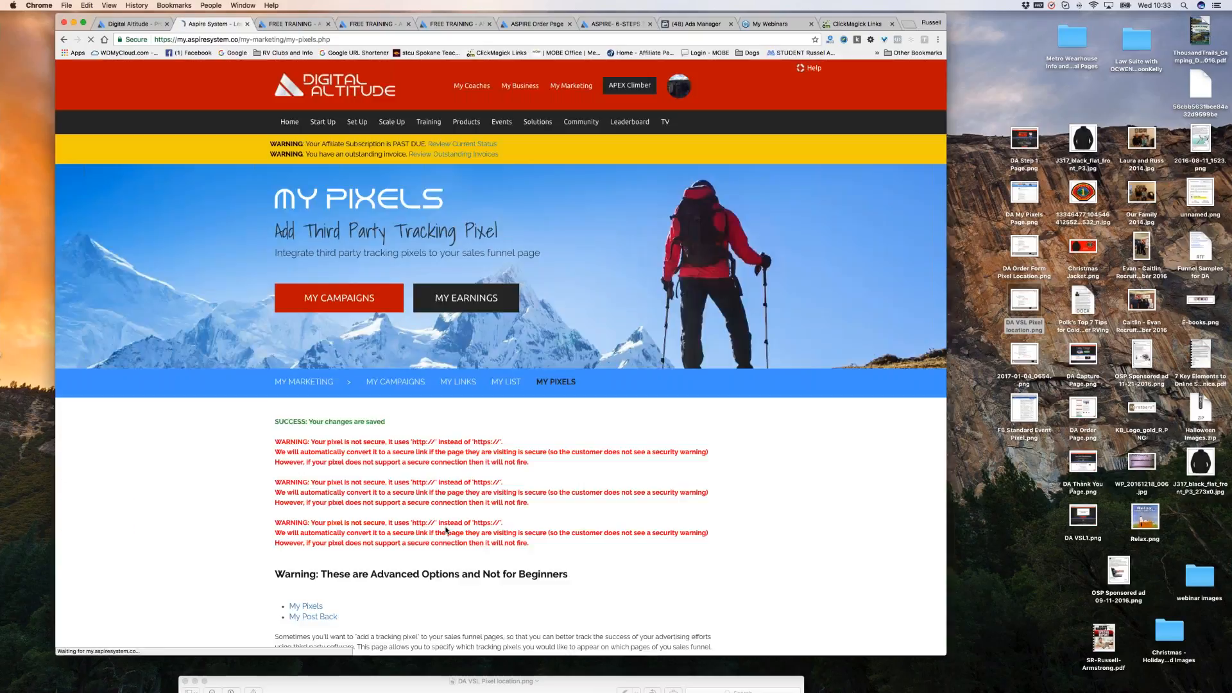
scroll(652, 520, down, 3)
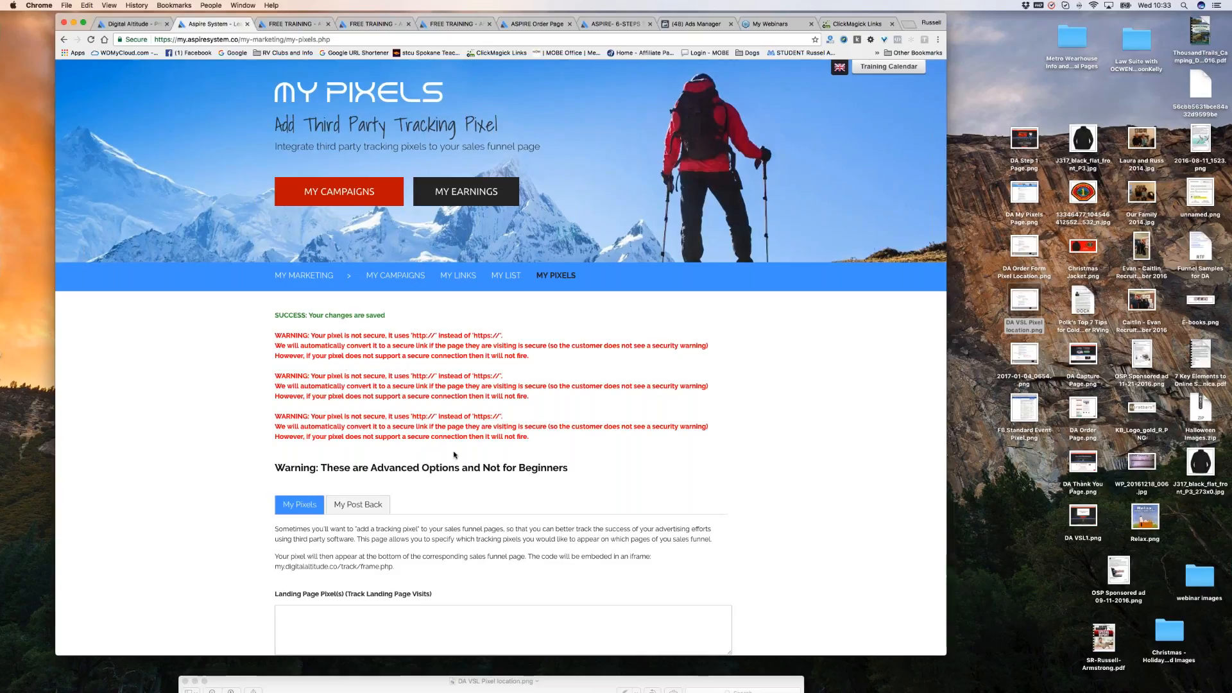
scroll(454, 455, down, 1)
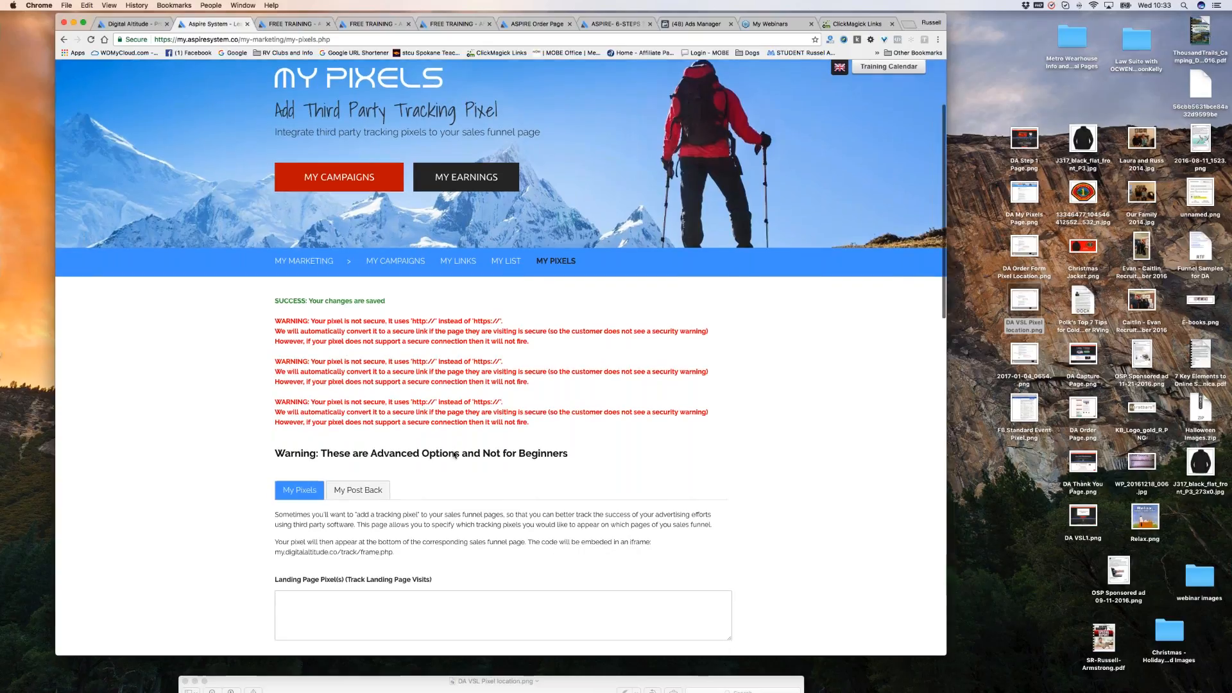
scroll(453, 455, down, 1)
scroll(454, 456, down, 2)
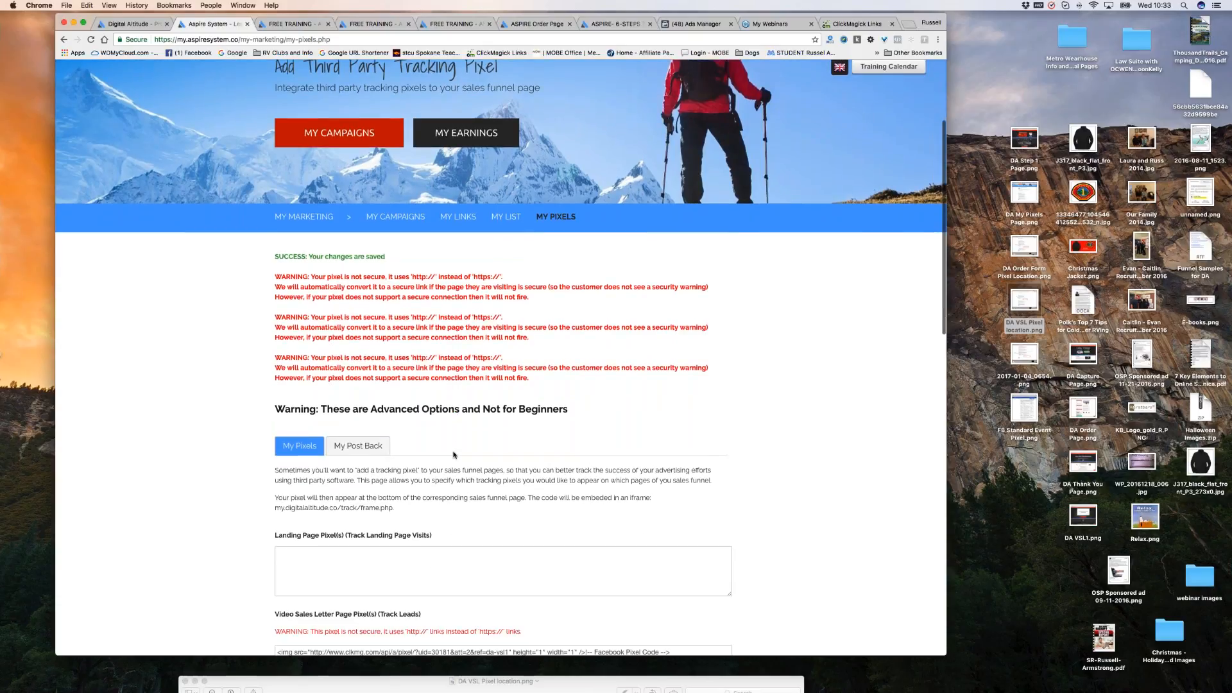
scroll(453, 455, down, 1)
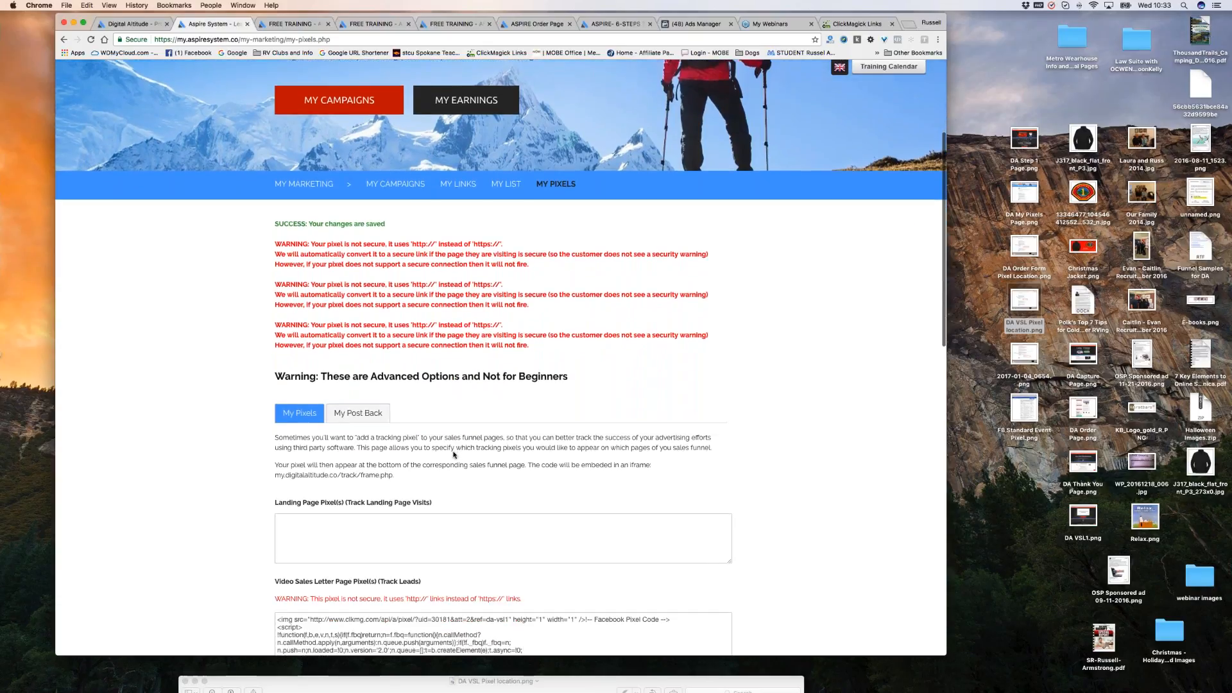
scroll(454, 455, down, 2)
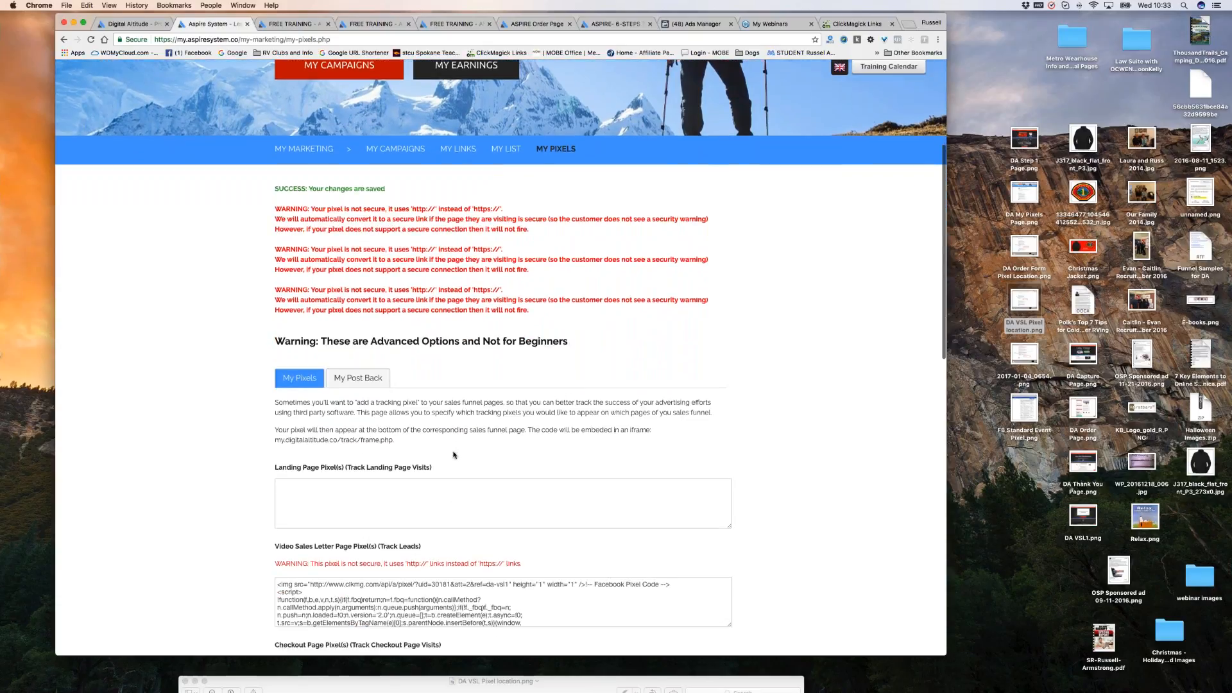
scroll(454, 455, down, 1)
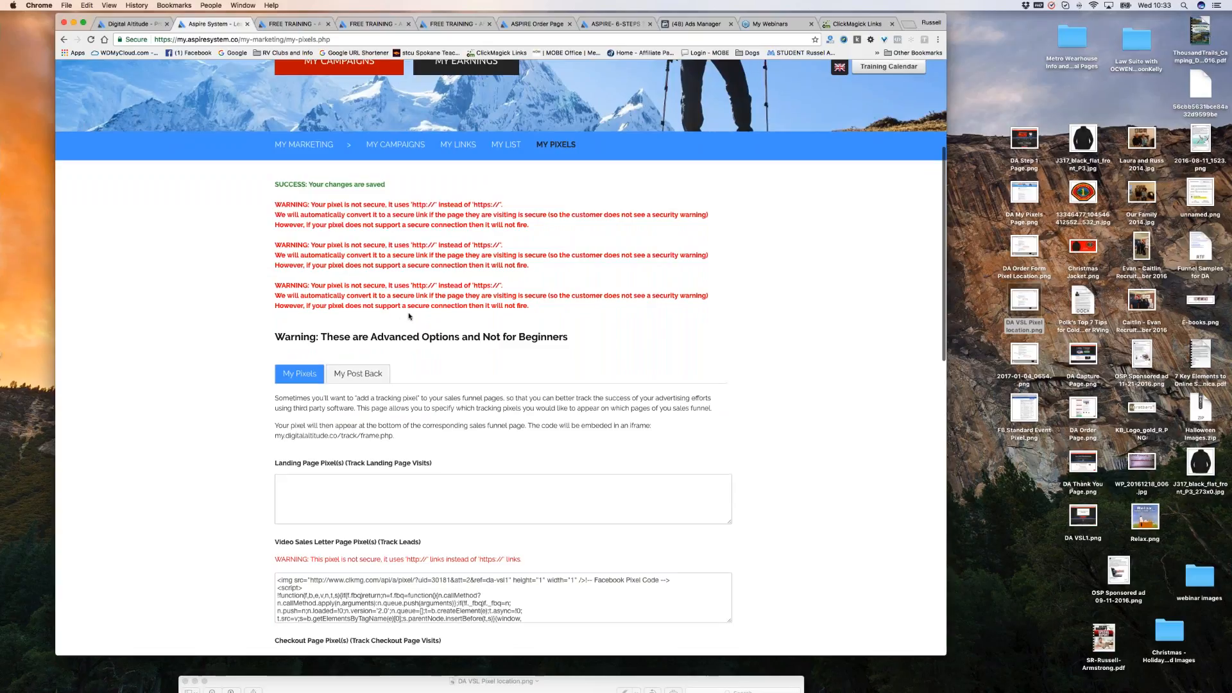
scroll(496, 317, down, 1)
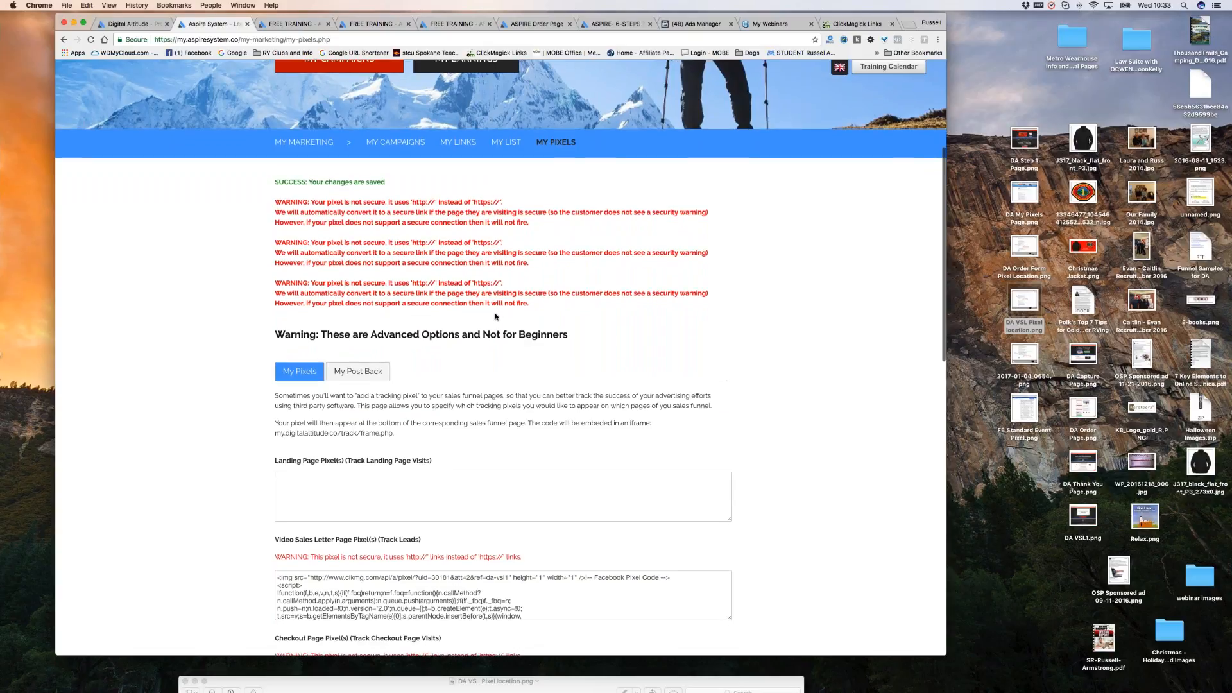
scroll(496, 316, down, 1)
scroll(503, 446, down, 10)
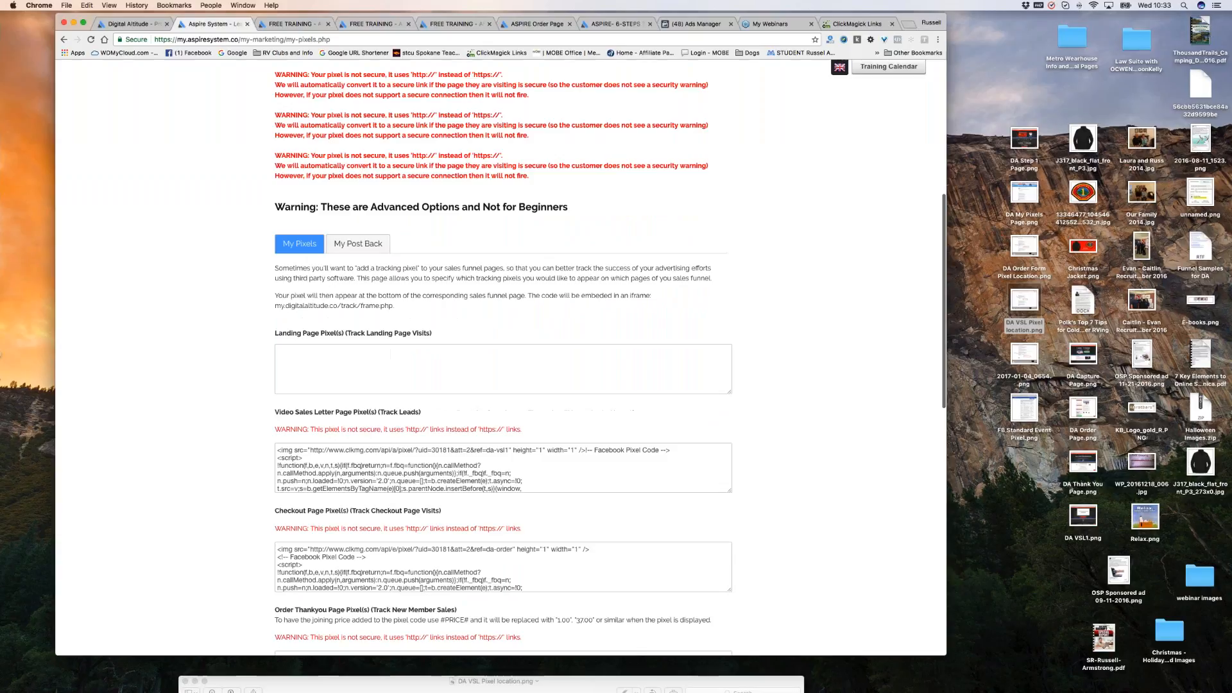
scroll(503, 446, down, 1)
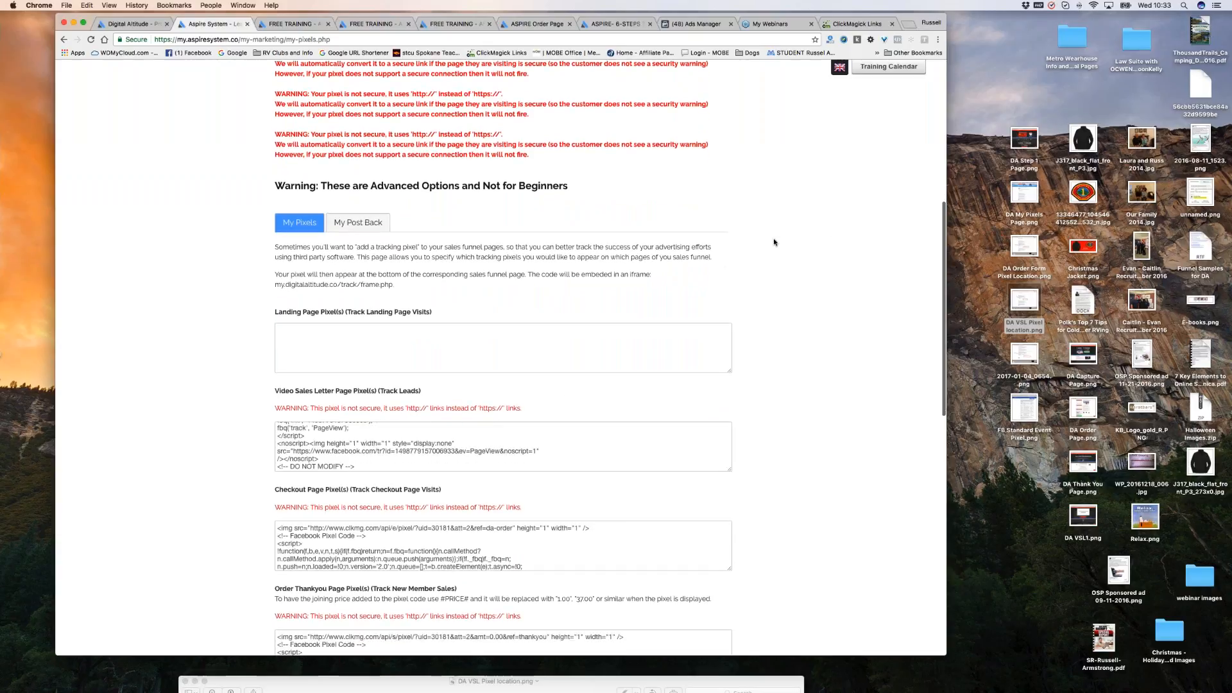
scroll(832, 247, up, 5)
scroll(832, 247, up, 3)
scroll(832, 247, up, 3)
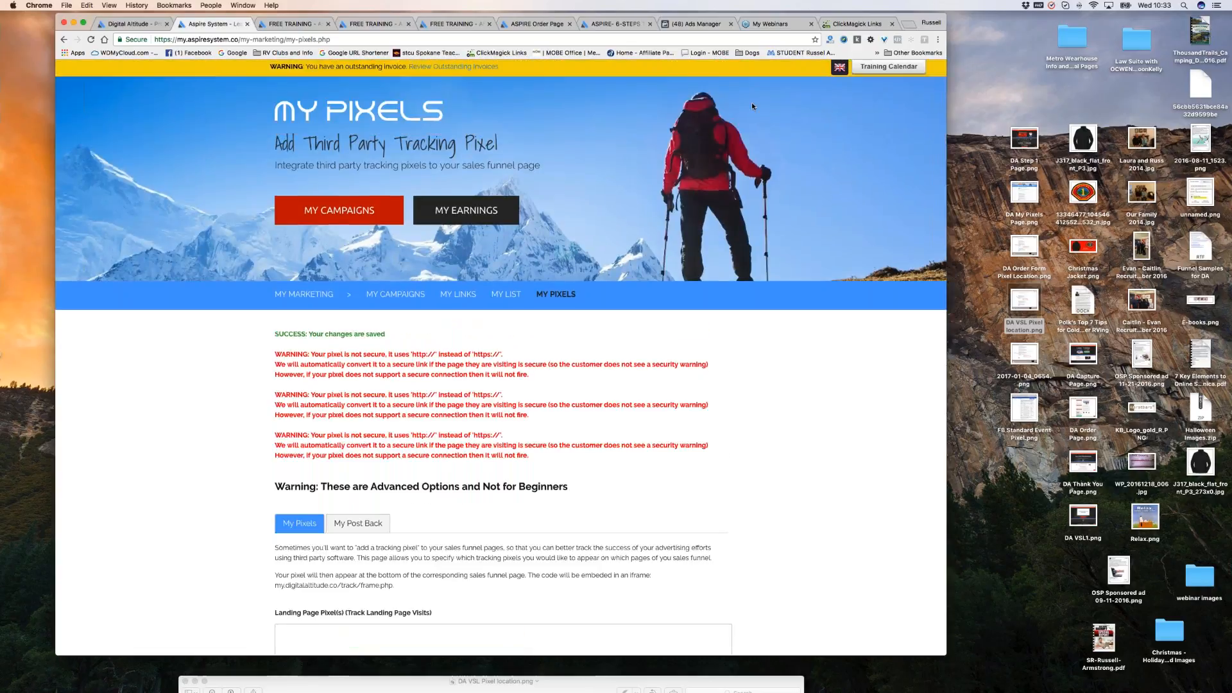
Expand the DA test link in ClickMagick and preview its tracking link in a new tab.
click(855, 25)
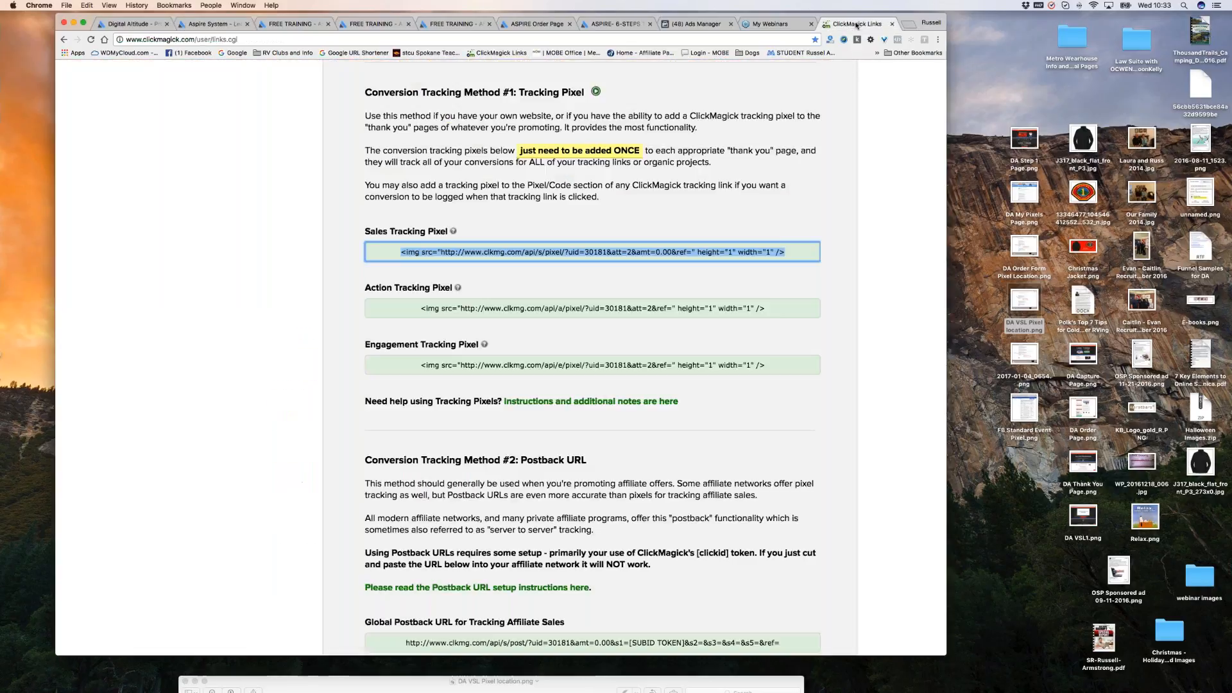
click(909, 291)
scroll(883, 387, up, 1)
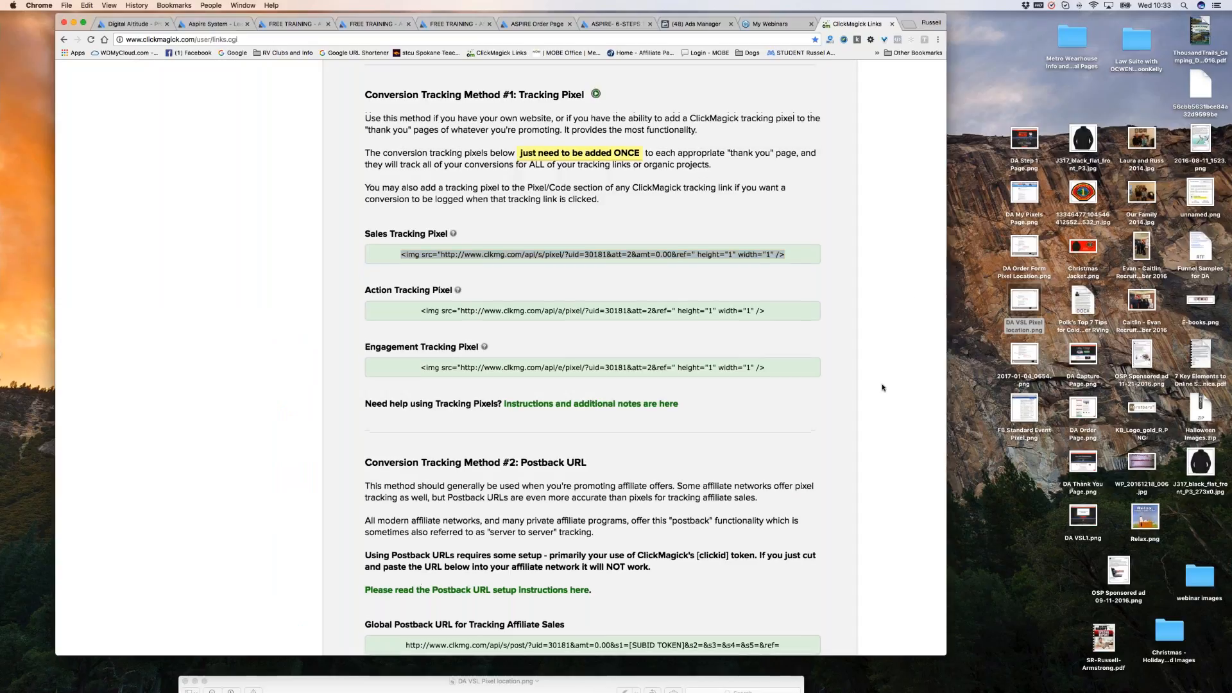
scroll(882, 388, up, 5)
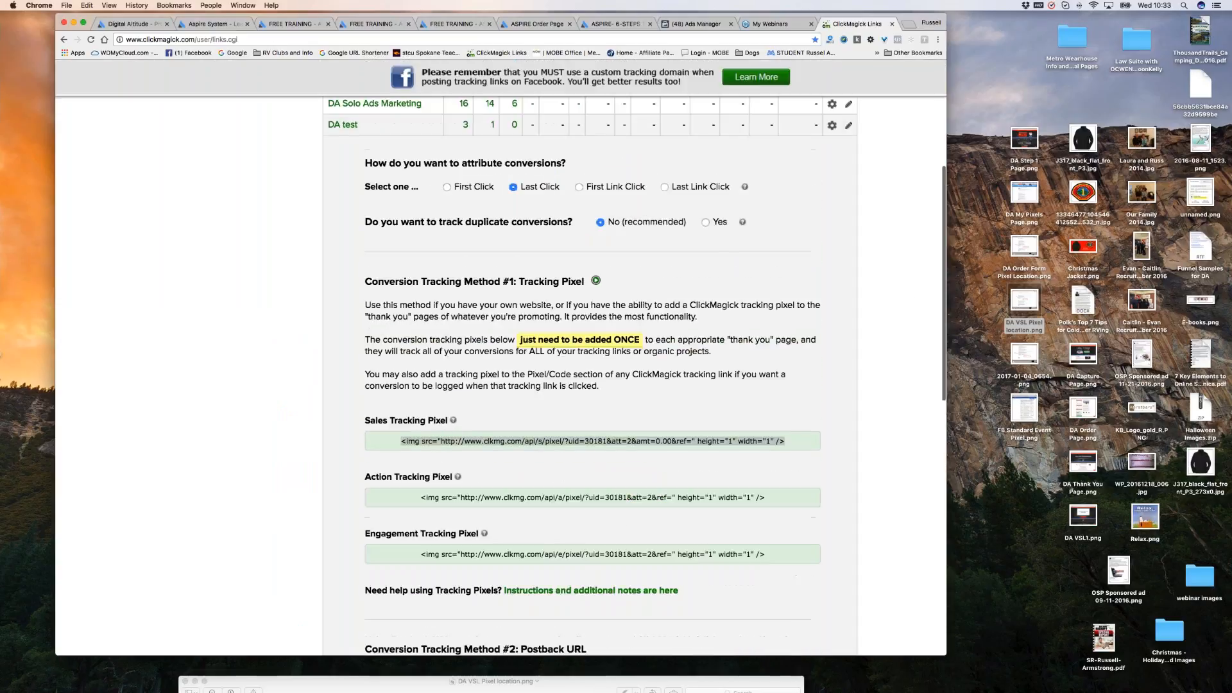
scroll(649, 324, up, 2)
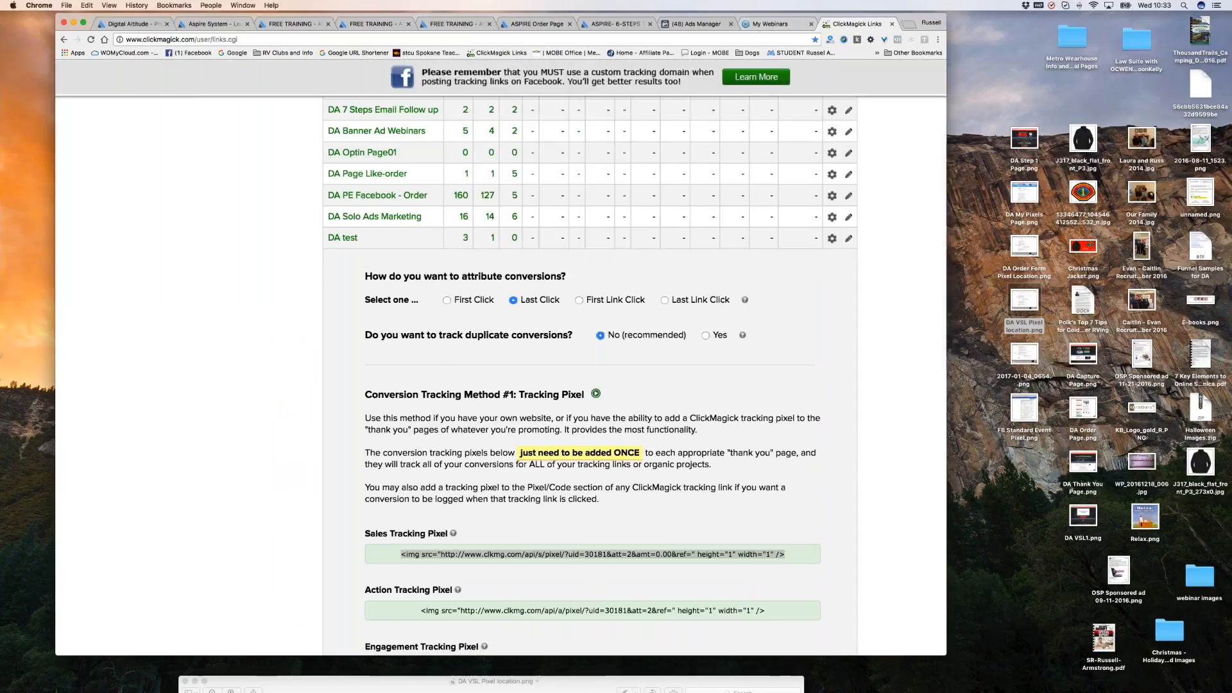
scroll(649, 324, up, 4)
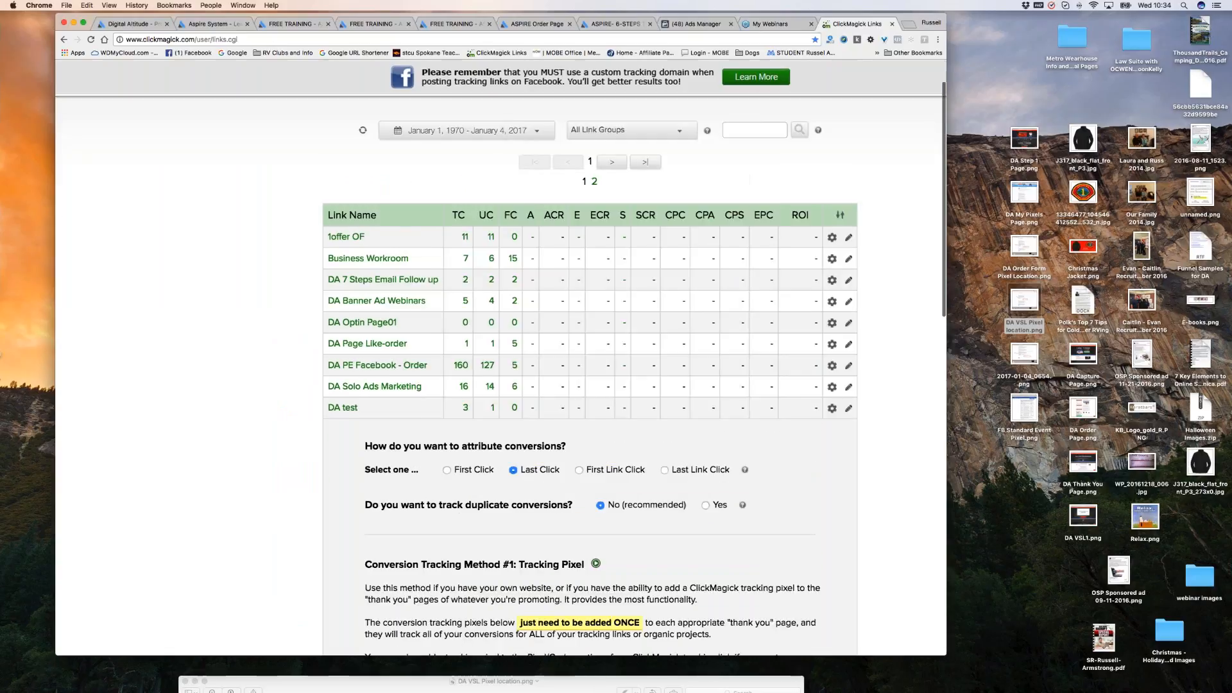
scroll(607, 388, down, 5)
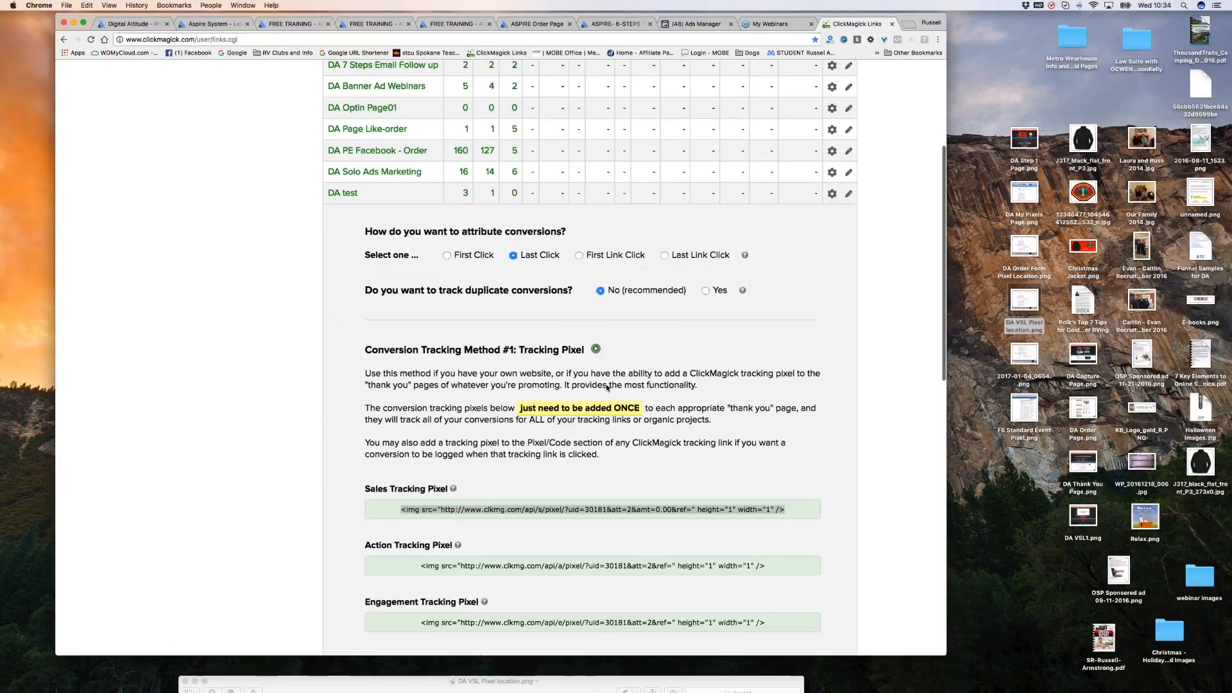
click(348, 173)
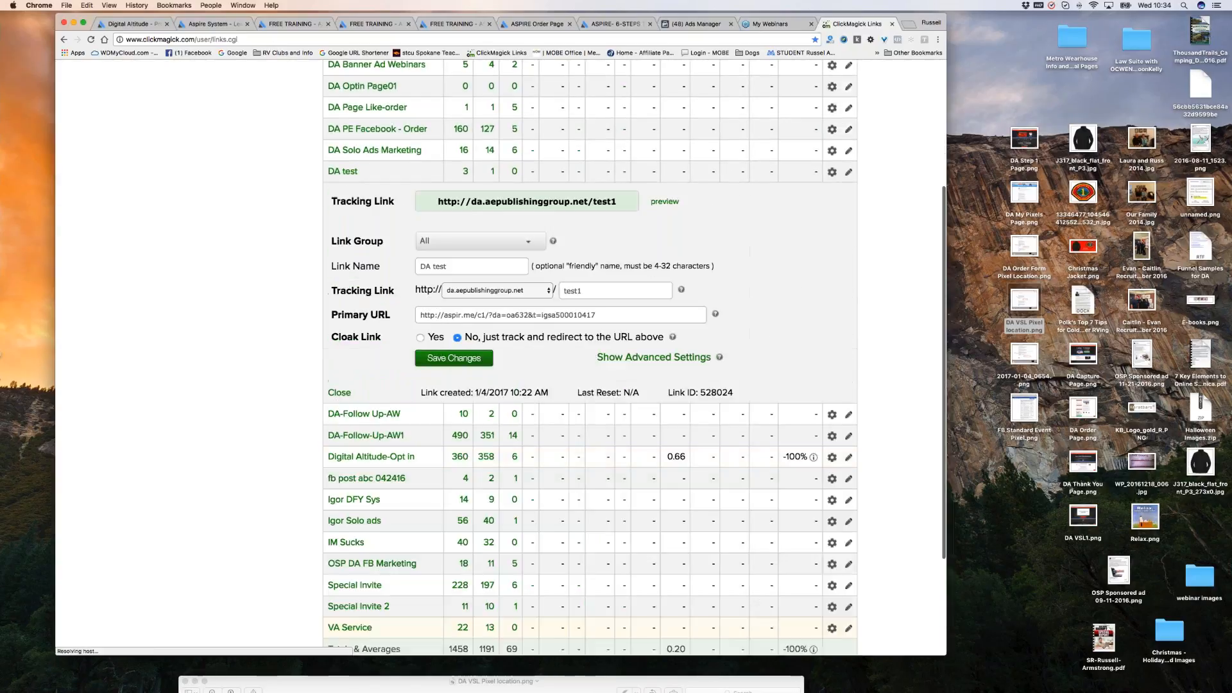
click(669, 199)
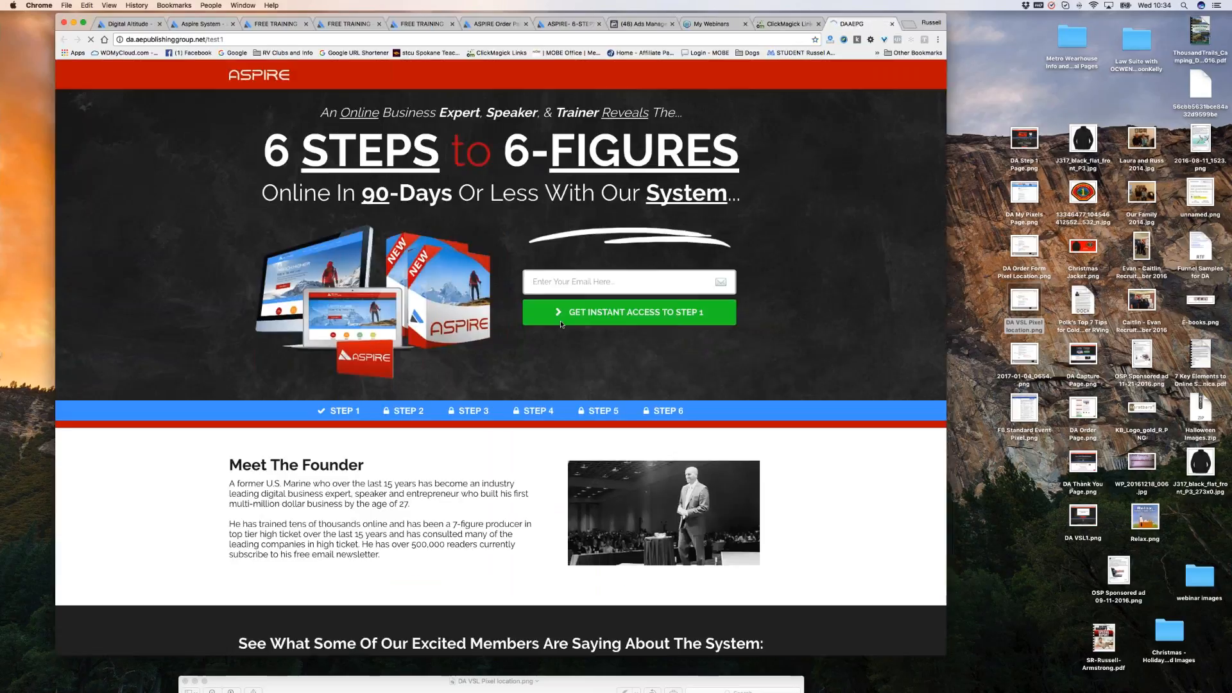
Submit the opt-in form using a saved e-mail made unique by adding 'abc' before the @.
click(541, 283)
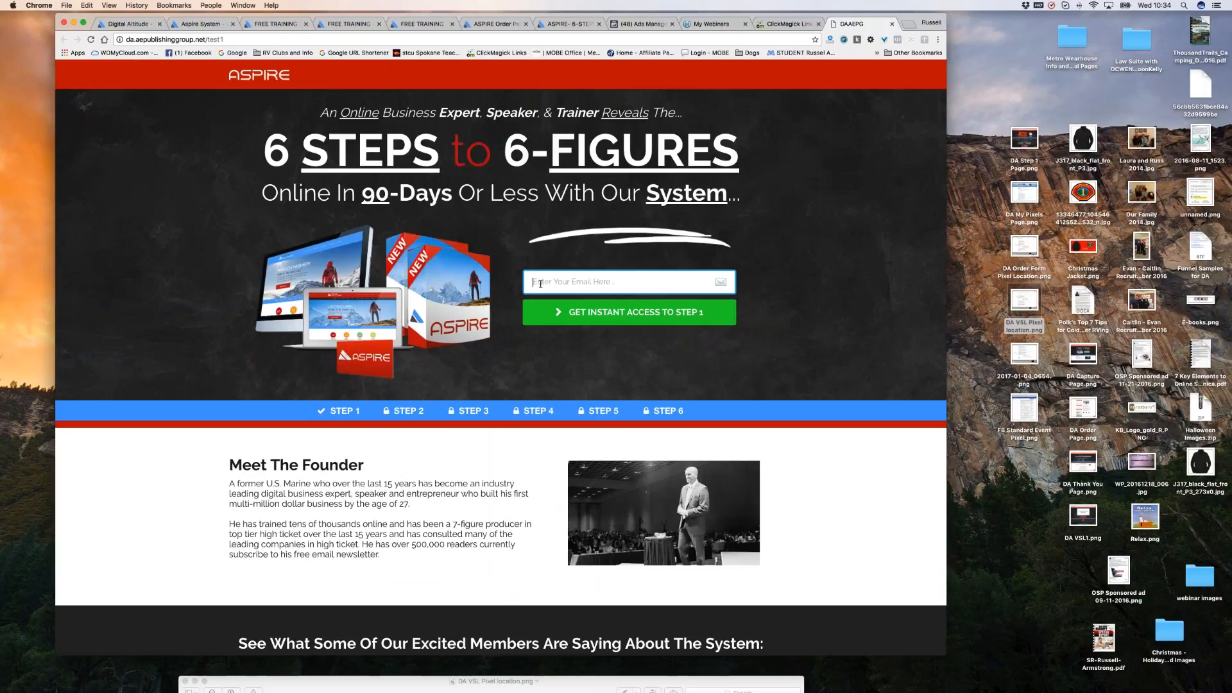
text(ra)
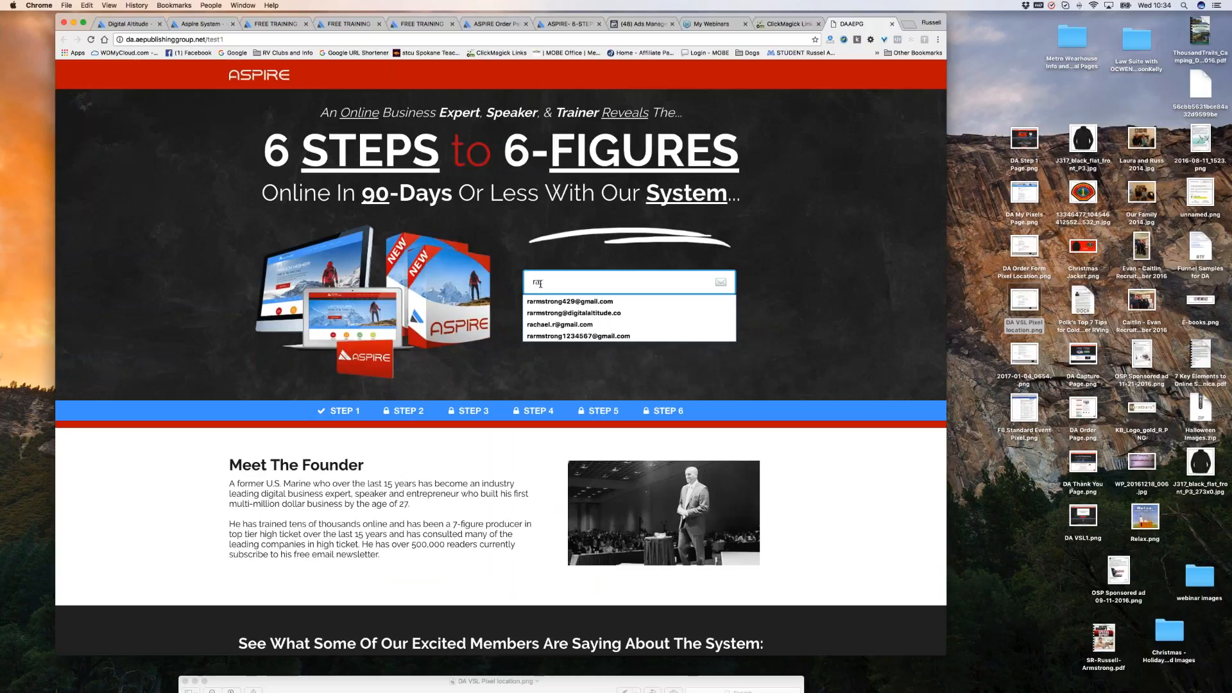
key(Down)
key(Down)
key(Down)
key(Down)
key(Return)
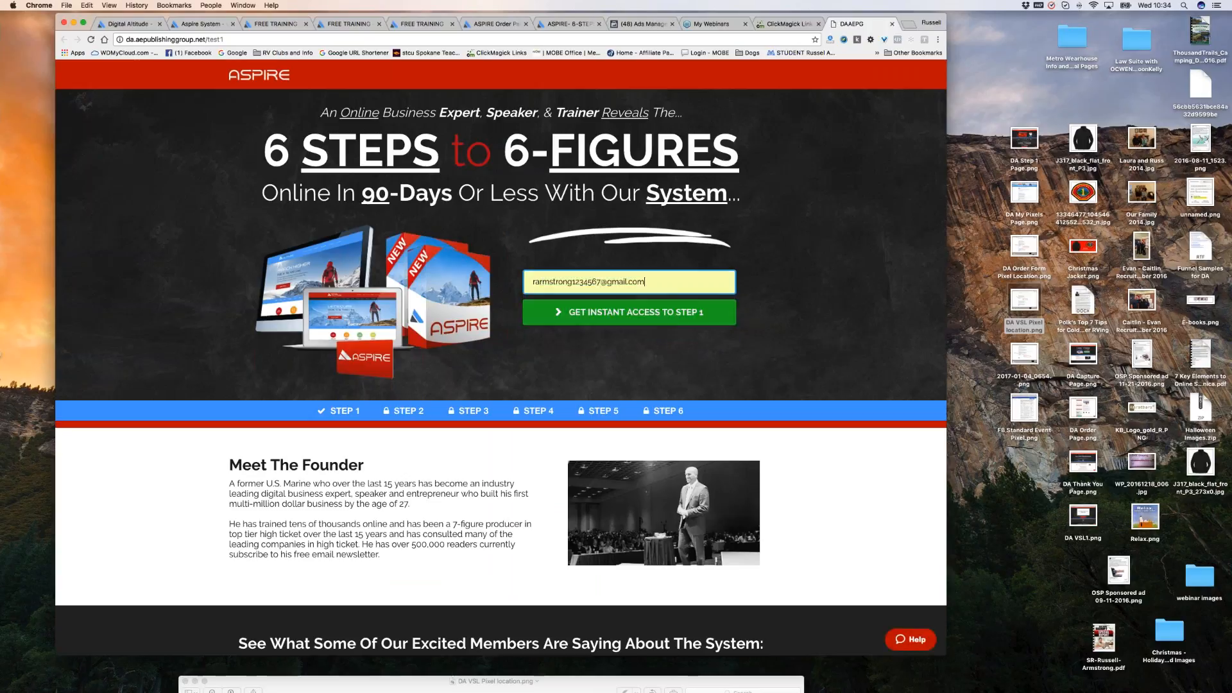
click(598, 283)
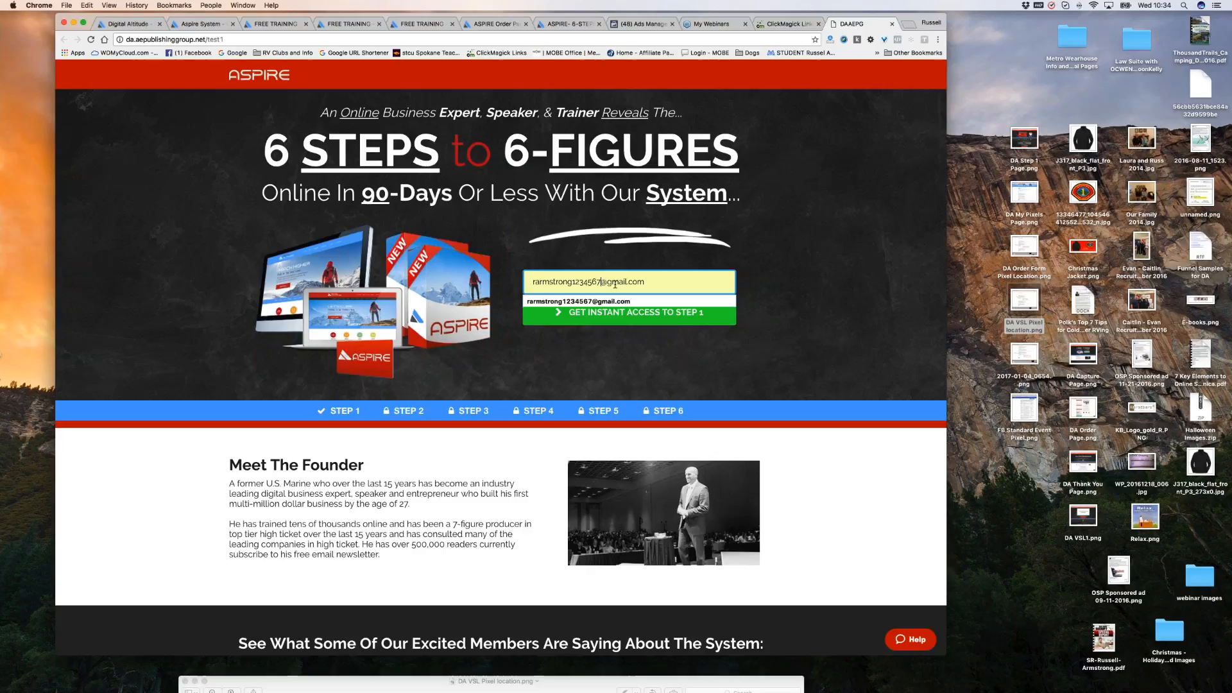
text(abc)
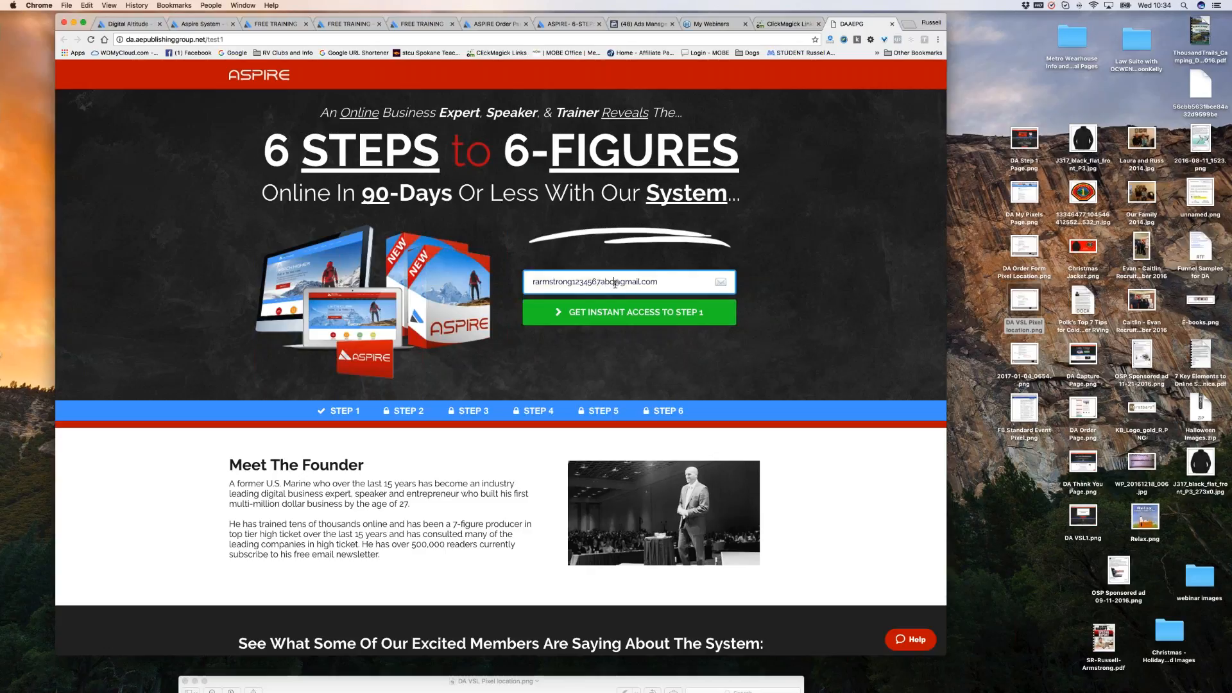
click(633, 313)
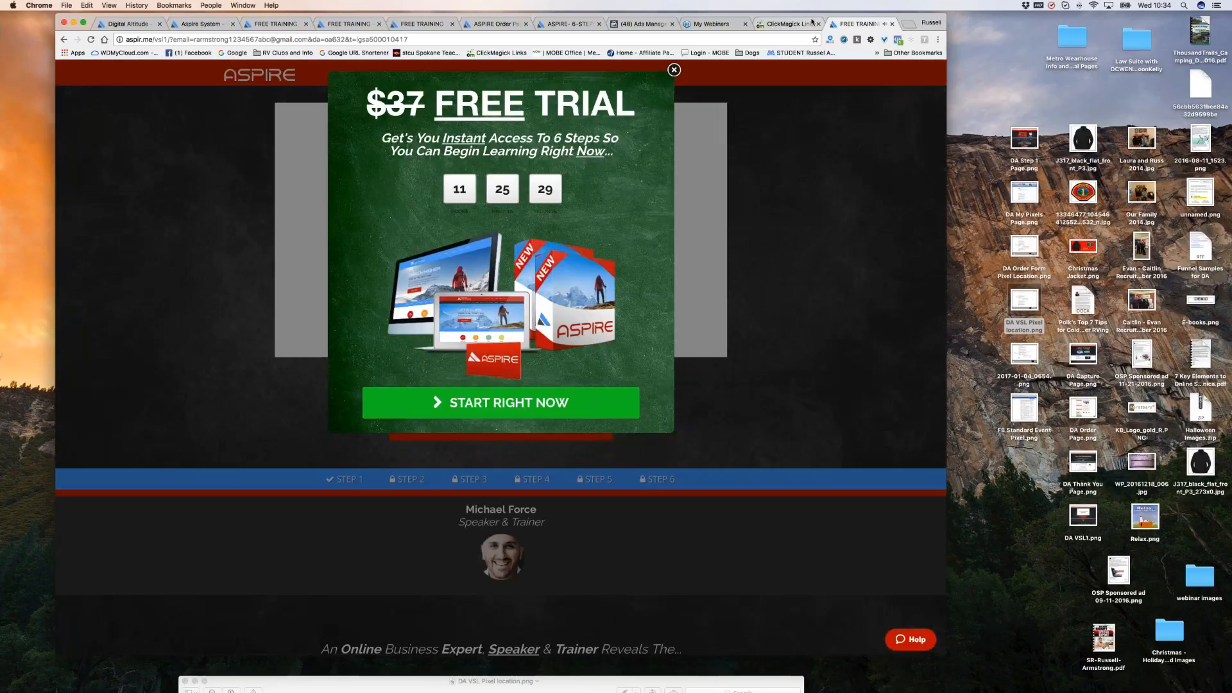
Refresh the ClickMagick link stats to load the new test data.
click(812, 24)
scroll(320, 179, up, 1)
scroll(320, 179, up, 5)
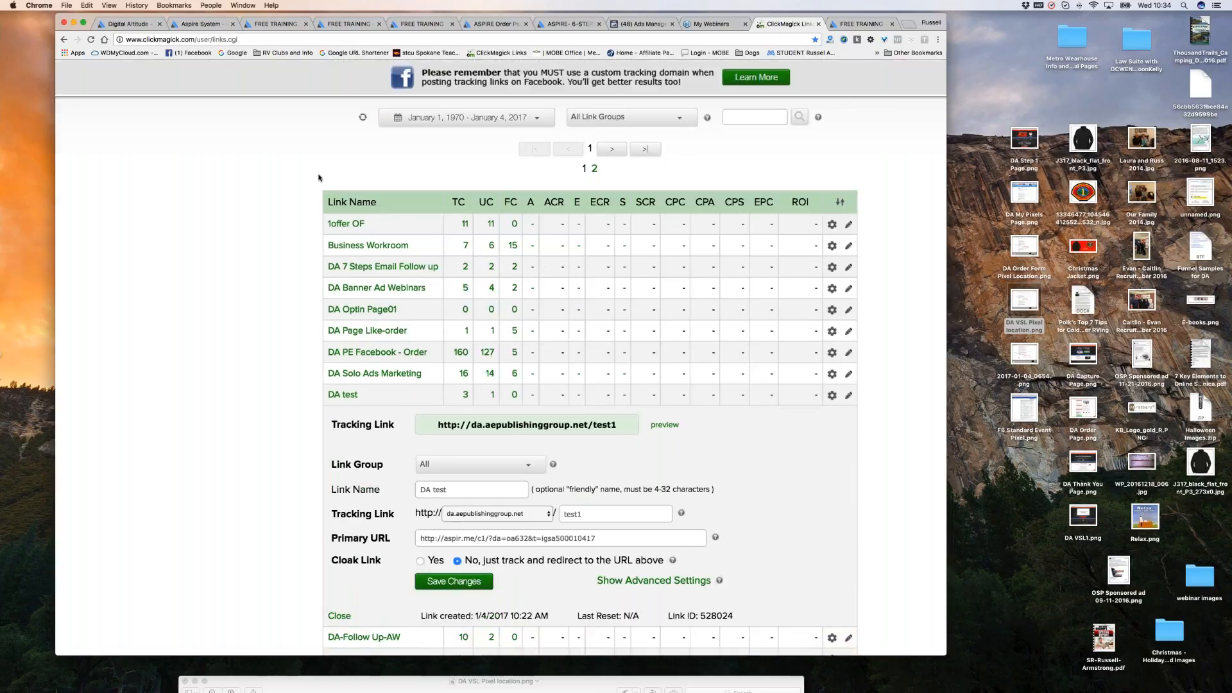
click(362, 201)
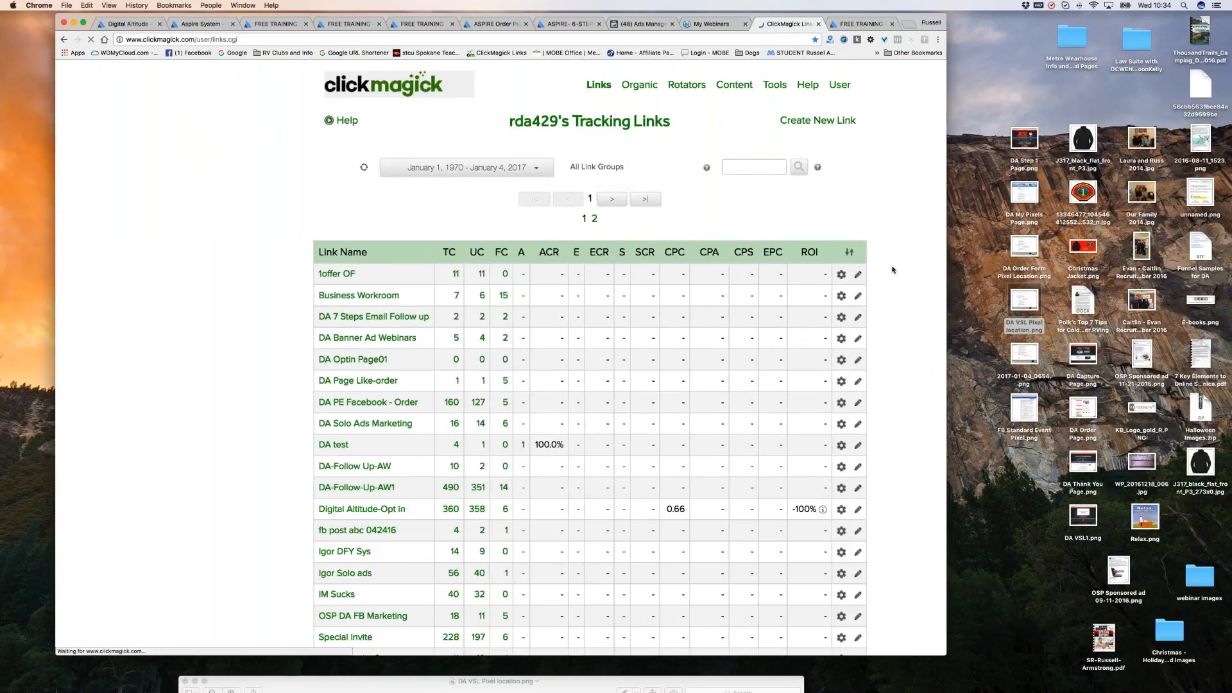
scroll(891, 278, down, 2)
scroll(890, 277, down, 2)
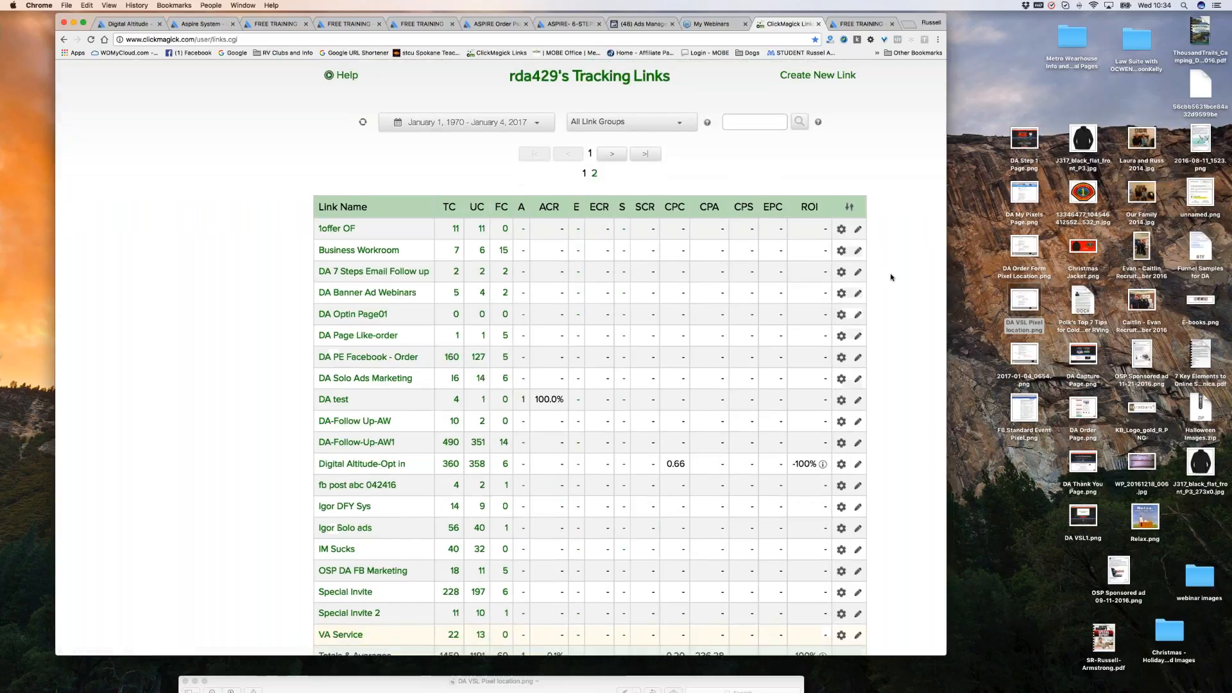
scroll(539, 318, down, 3)
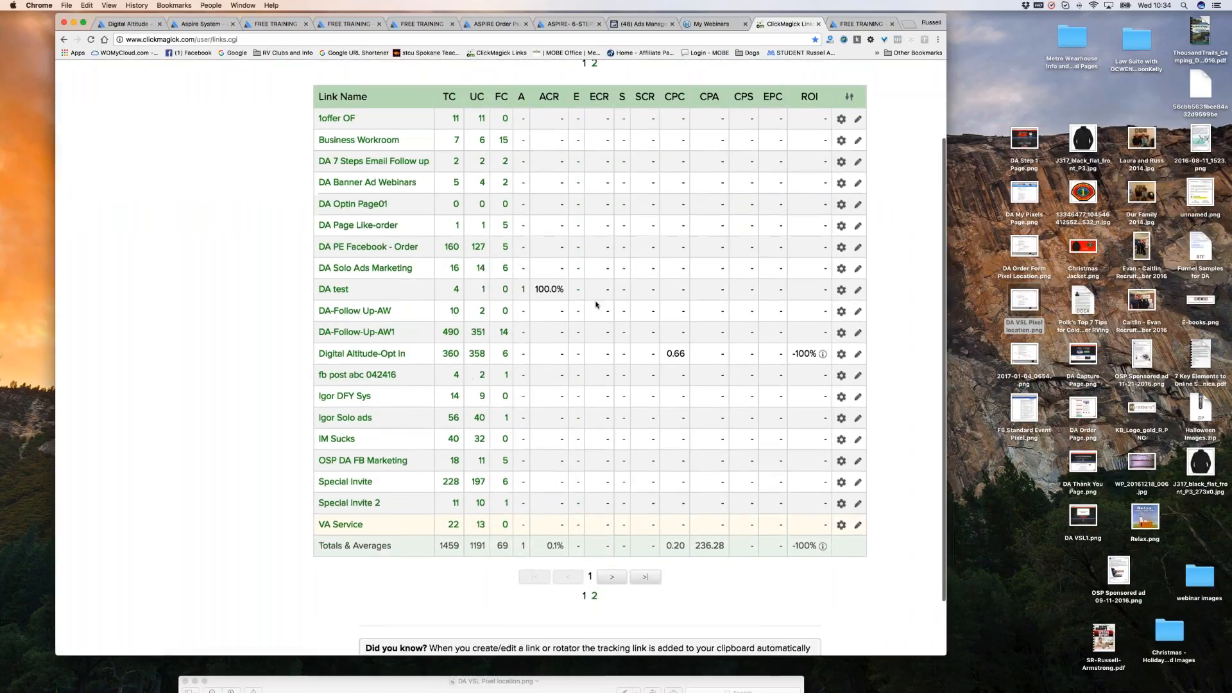
Highlight DA test's 100.0% action conversion rate, showing 4 clicks and 1 action.
key(super+minus)
scroll(539, 318, up, 10)
scroll(475, 333, left, 1)
scroll(341, 342, left, 4)
scroll(341, 341, left, 5)
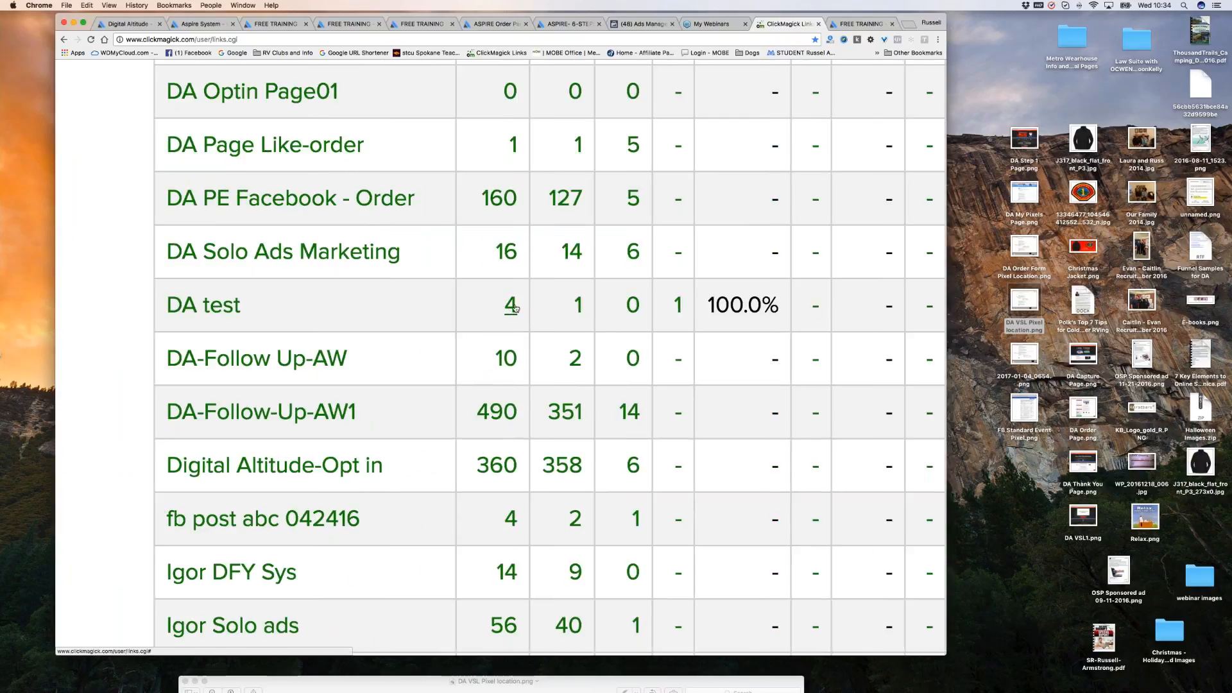
scroll(512, 310, up, 1)
scroll(511, 310, down, 1)
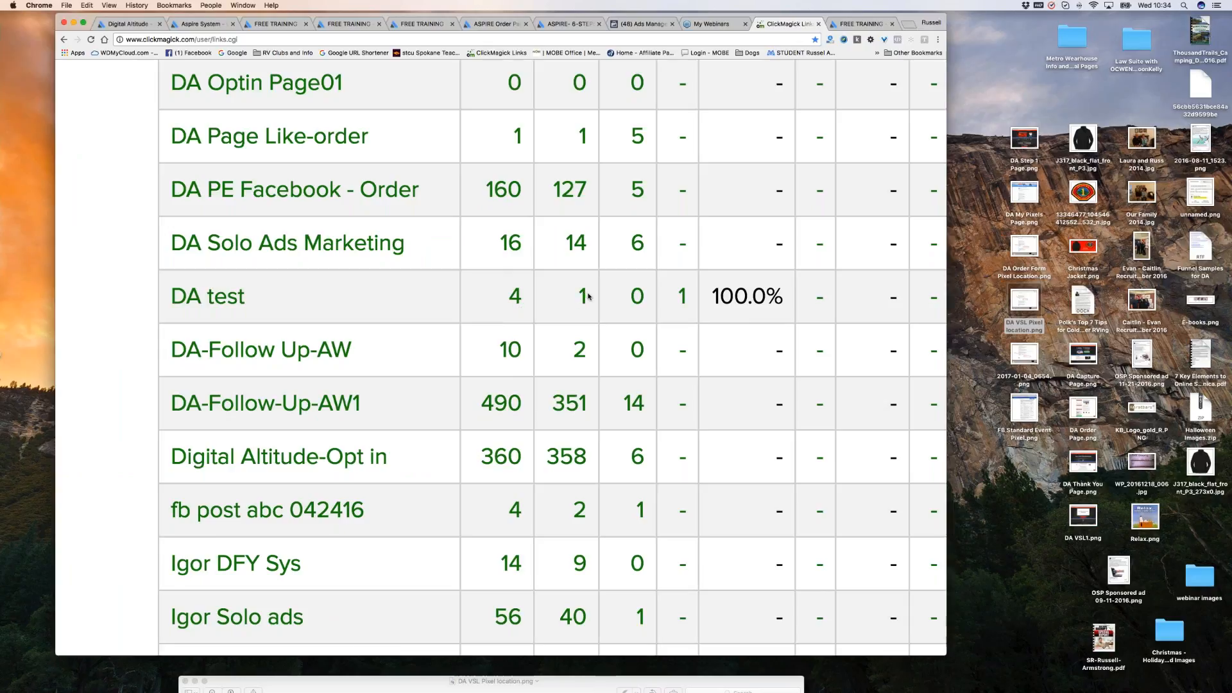
scroll(639, 320, left, 1)
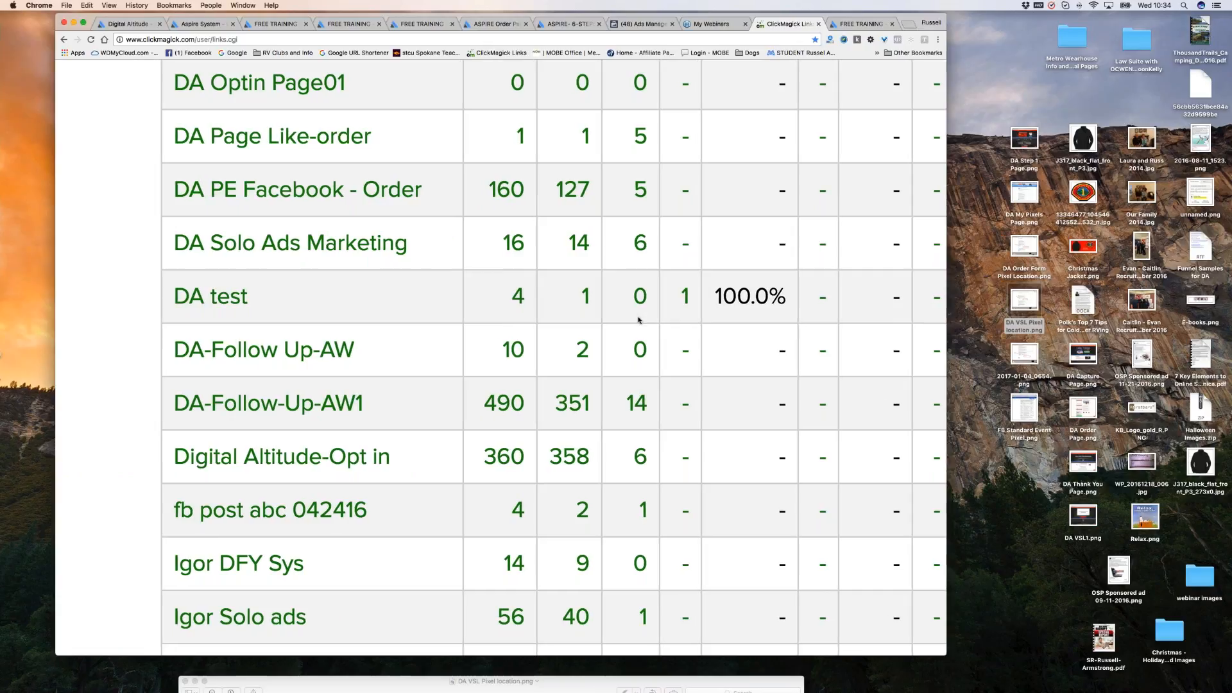
scroll(639, 320, right, 2)
scroll(638, 320, up, 6)
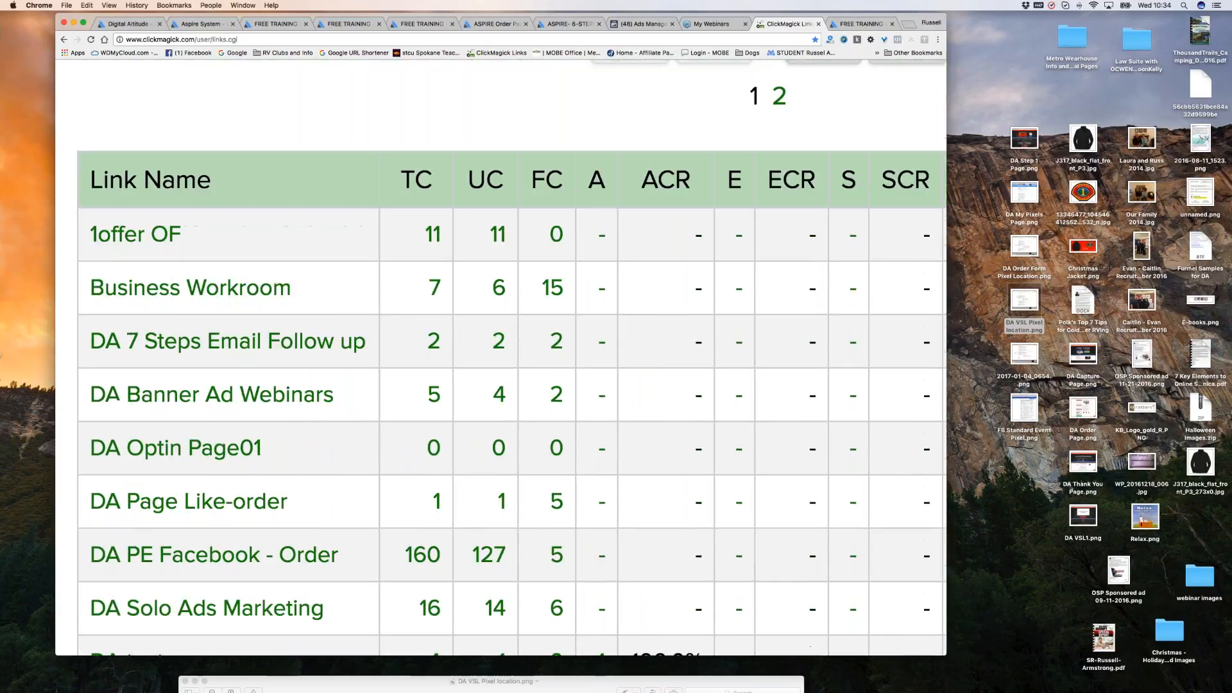
scroll(618, 507, down, 3)
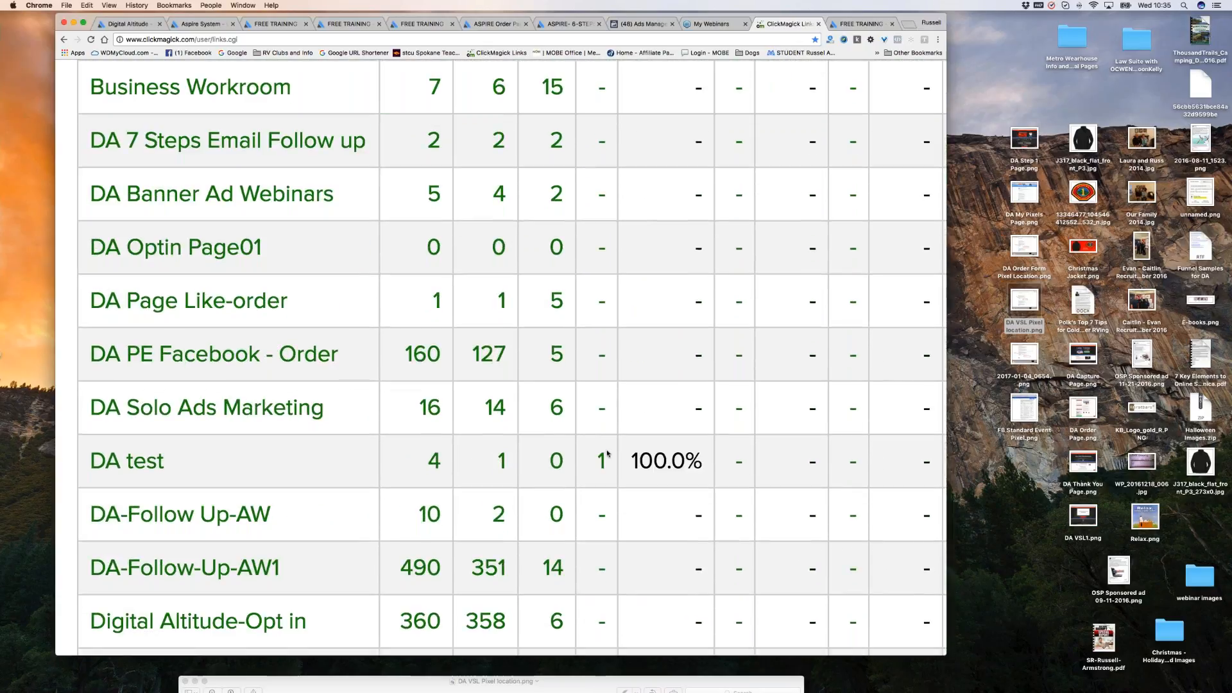
drag(632, 461, 702, 462)
scroll(691, 504, up, 1)
scroll(690, 504, up, 4)
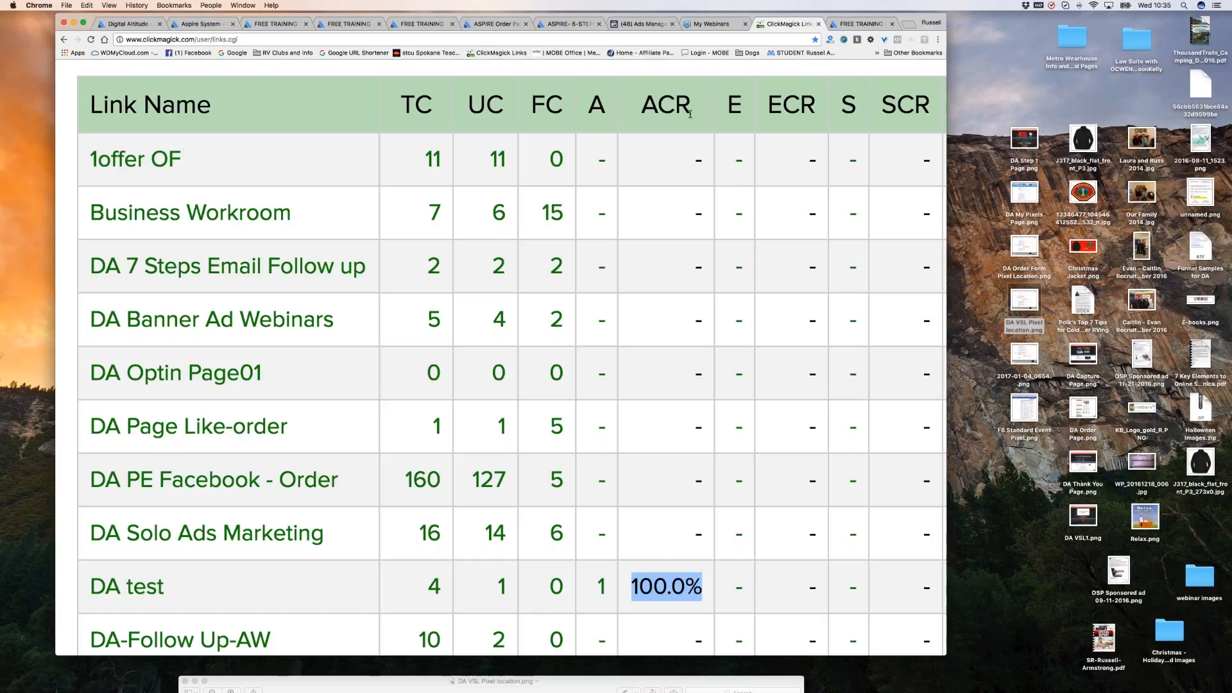
scroll(651, 561, down, 2)
scroll(651, 561, down, 1)
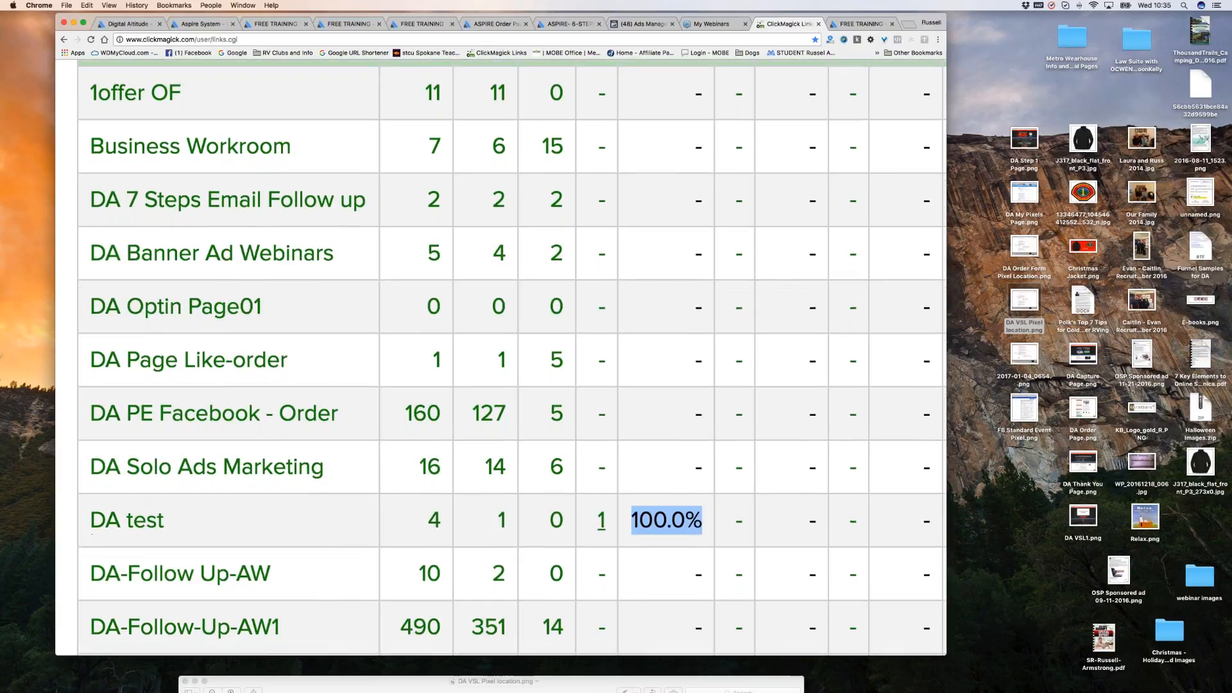
scroll(682, 530, left, 1)
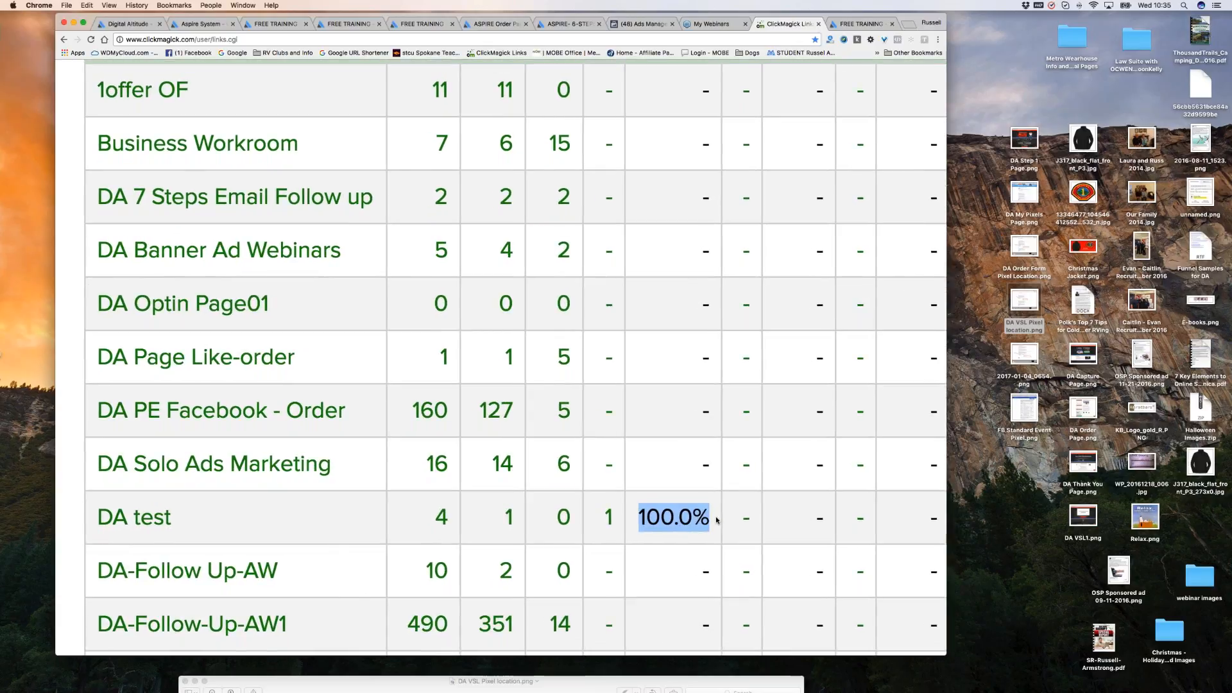
click(860, 24)
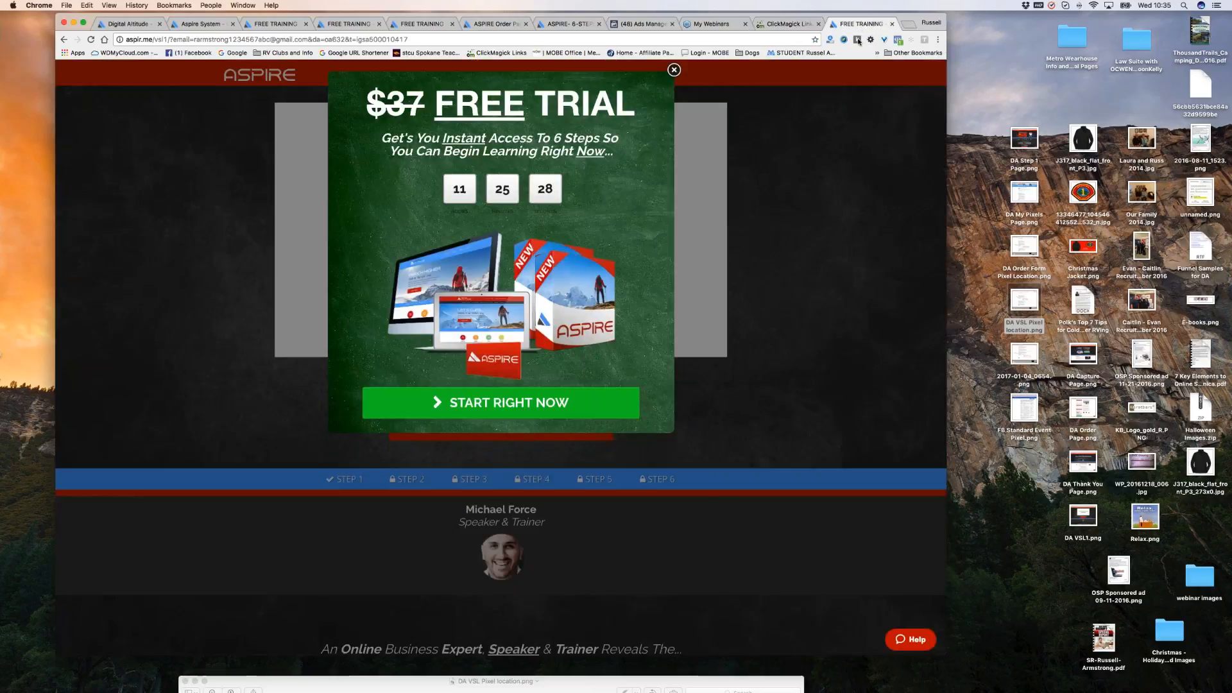
Close the free-trial popup and continue toward the ASPIRE order page.
click(673, 70)
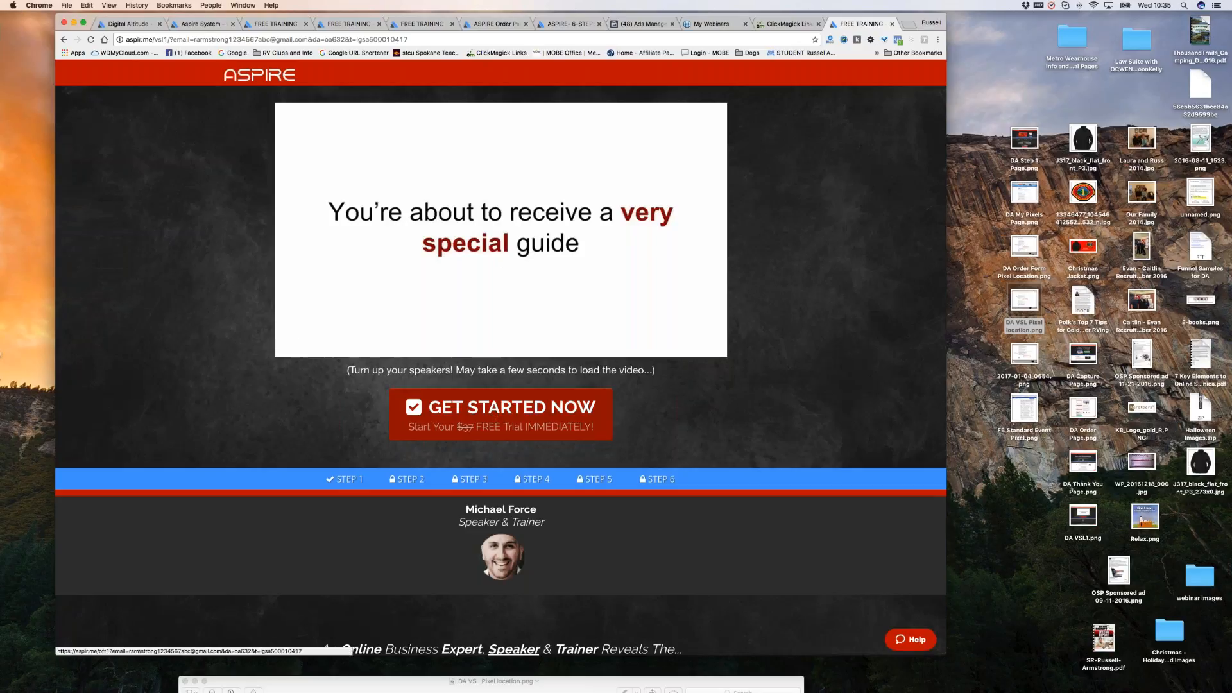
click(497, 416)
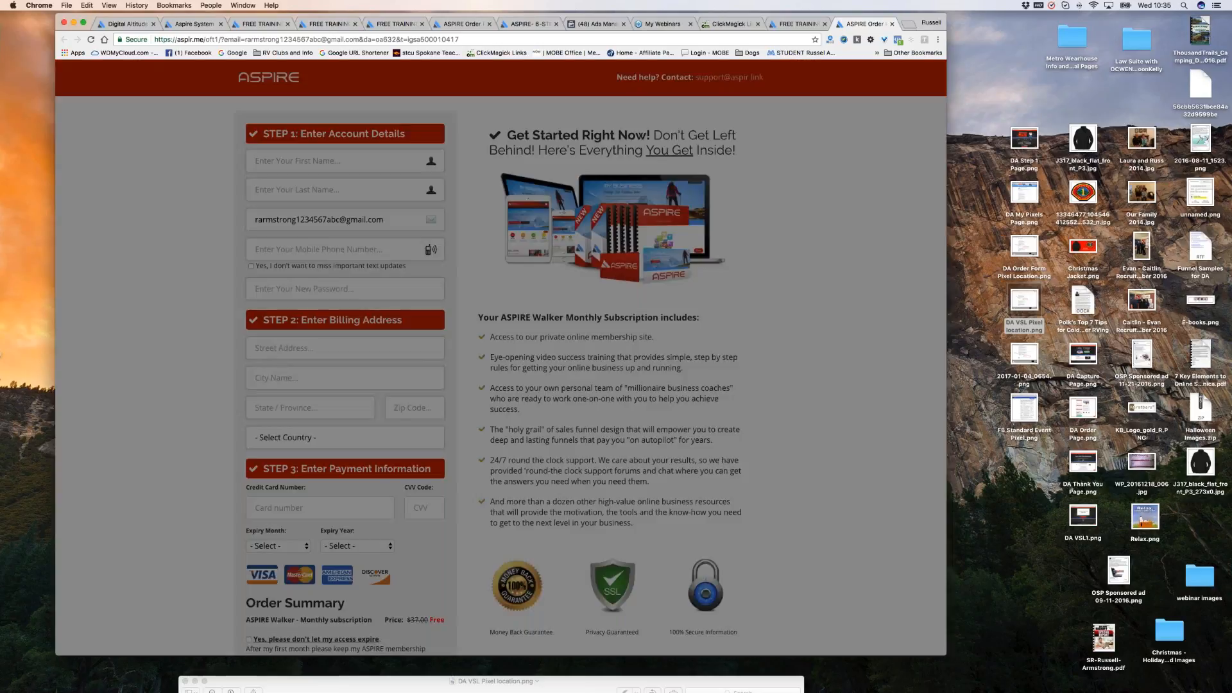
Refresh ClickMagick's stats so DA test shows 1 engagement at 100.0% ECR, and check the ECR definition.
click(726, 24)
scroll(500, 358, up, 2)
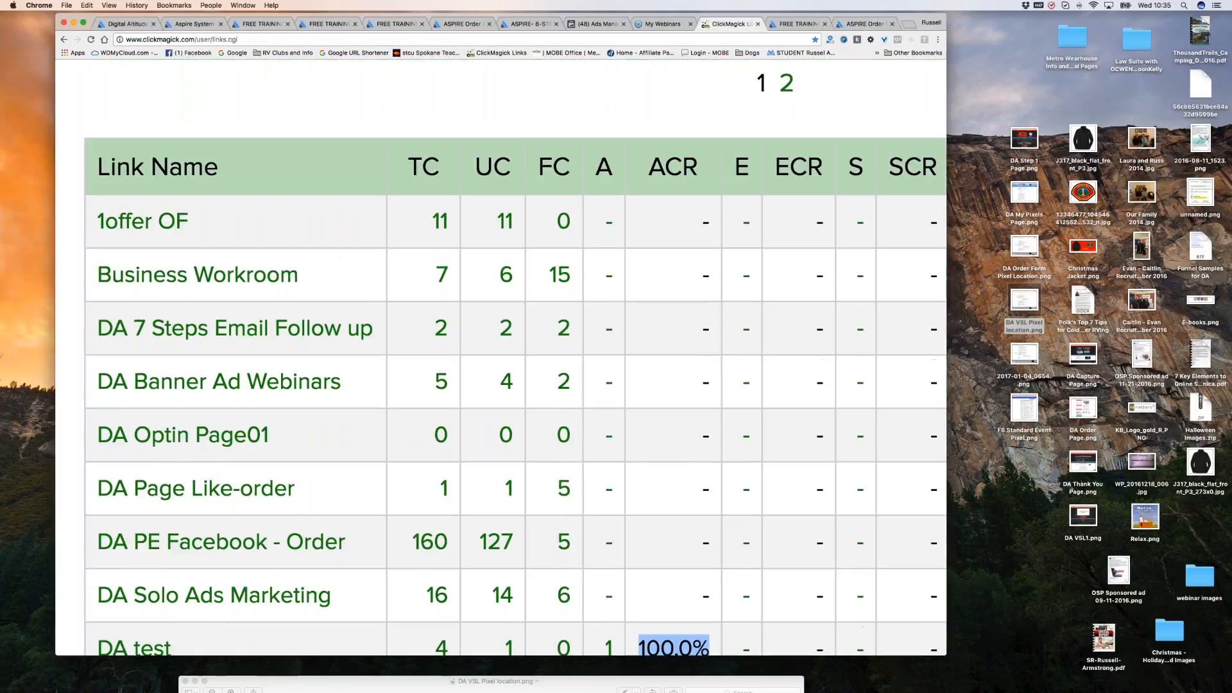
scroll(500, 357, up, 7)
click(90, 39)
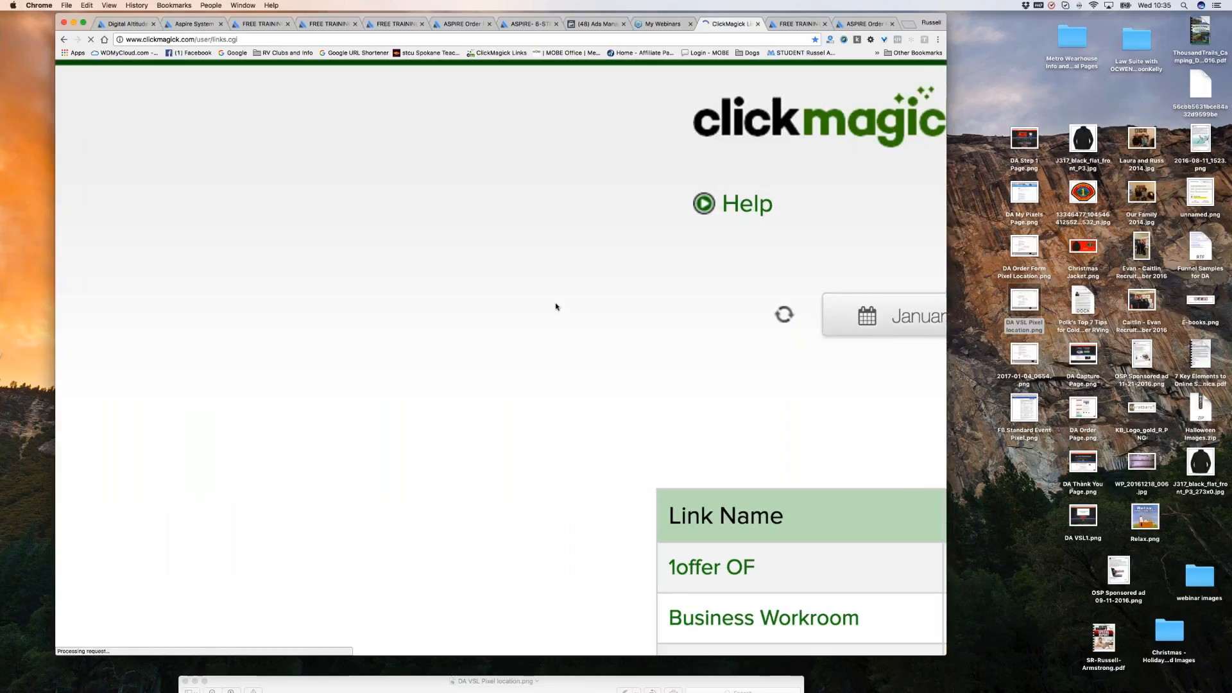
scroll(318, 358, down, 2)
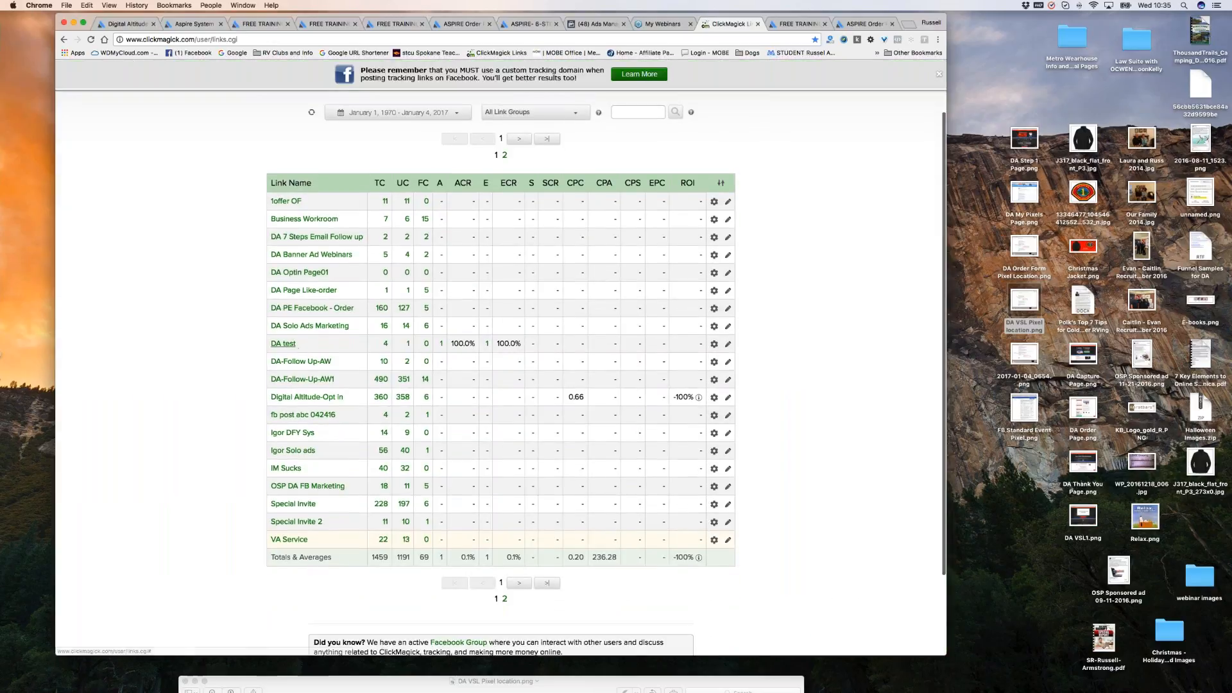
scroll(572, 356, up, 5)
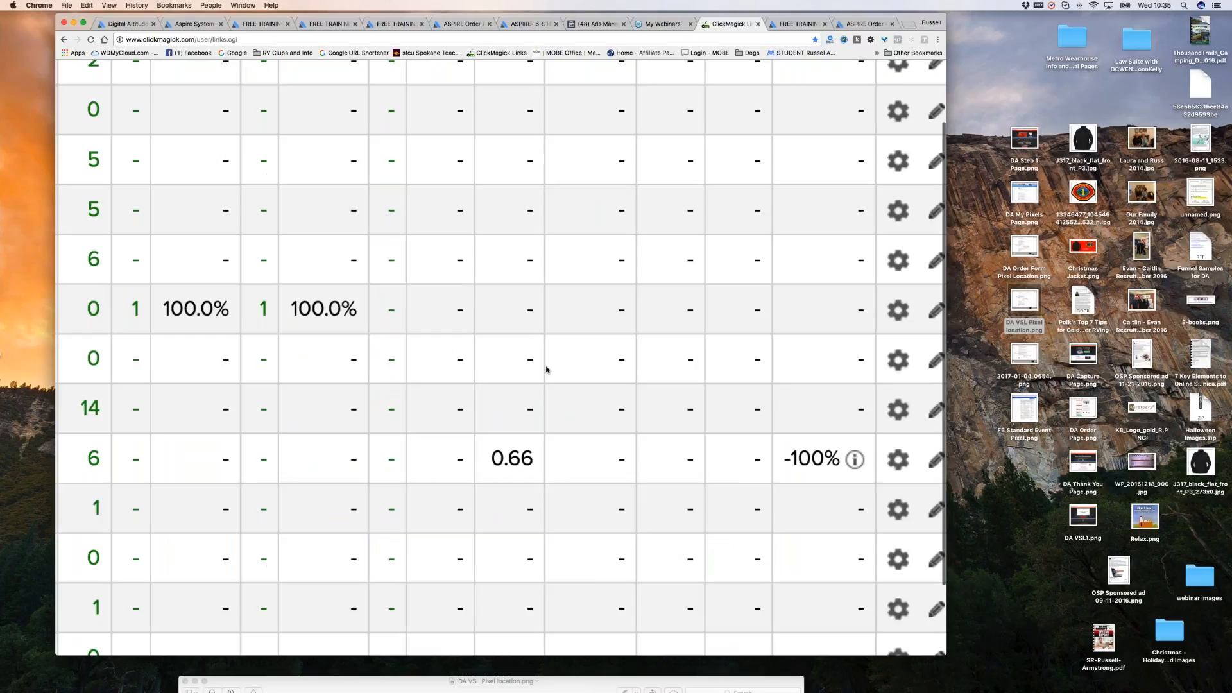
scroll(546, 370, left, 10)
scroll(422, 379, left, 5)
scroll(423, 379, down, 10)
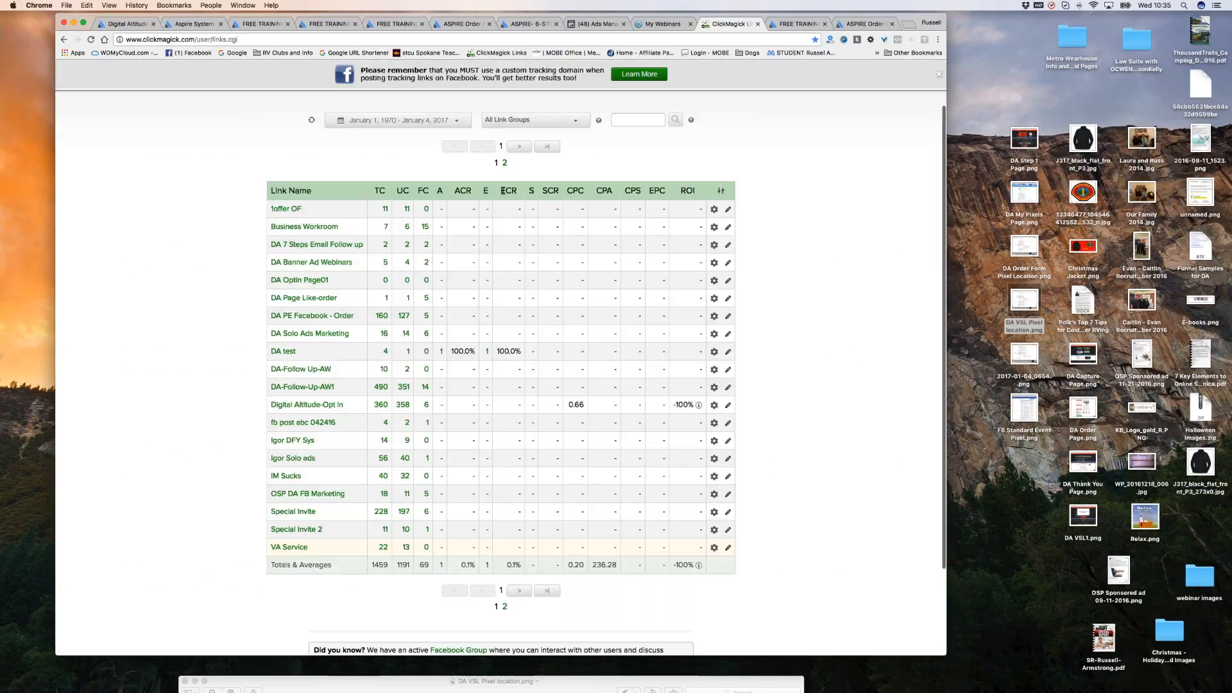
click(508, 191)
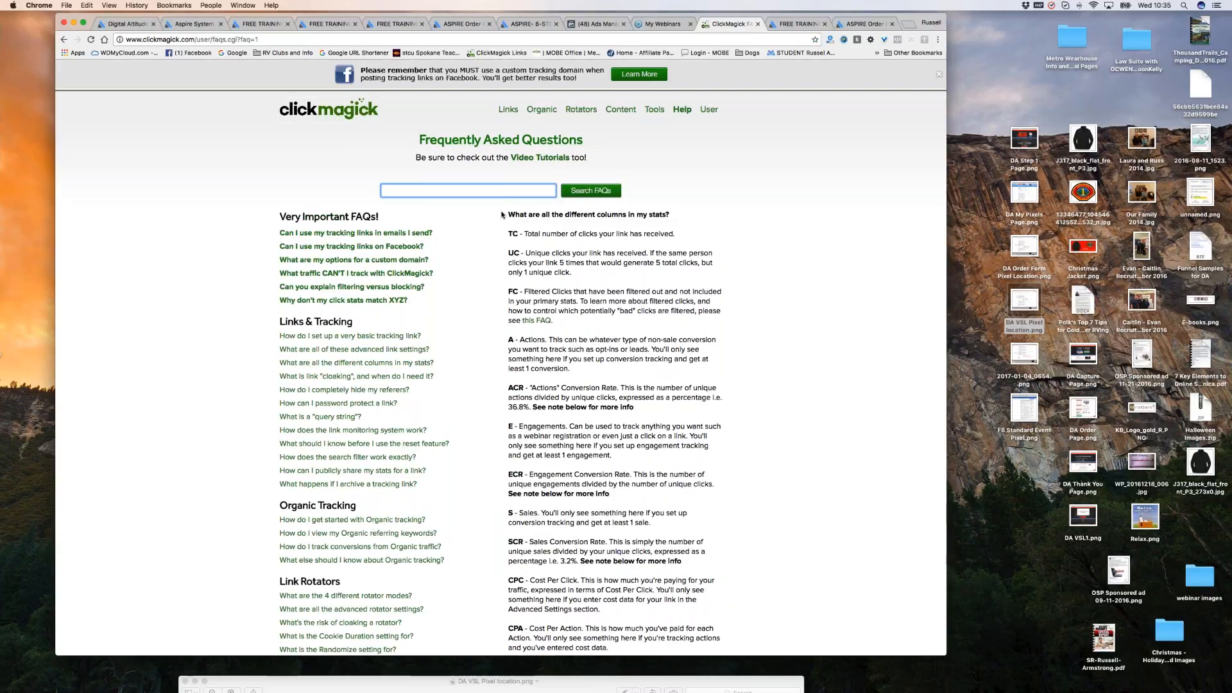
click(63, 40)
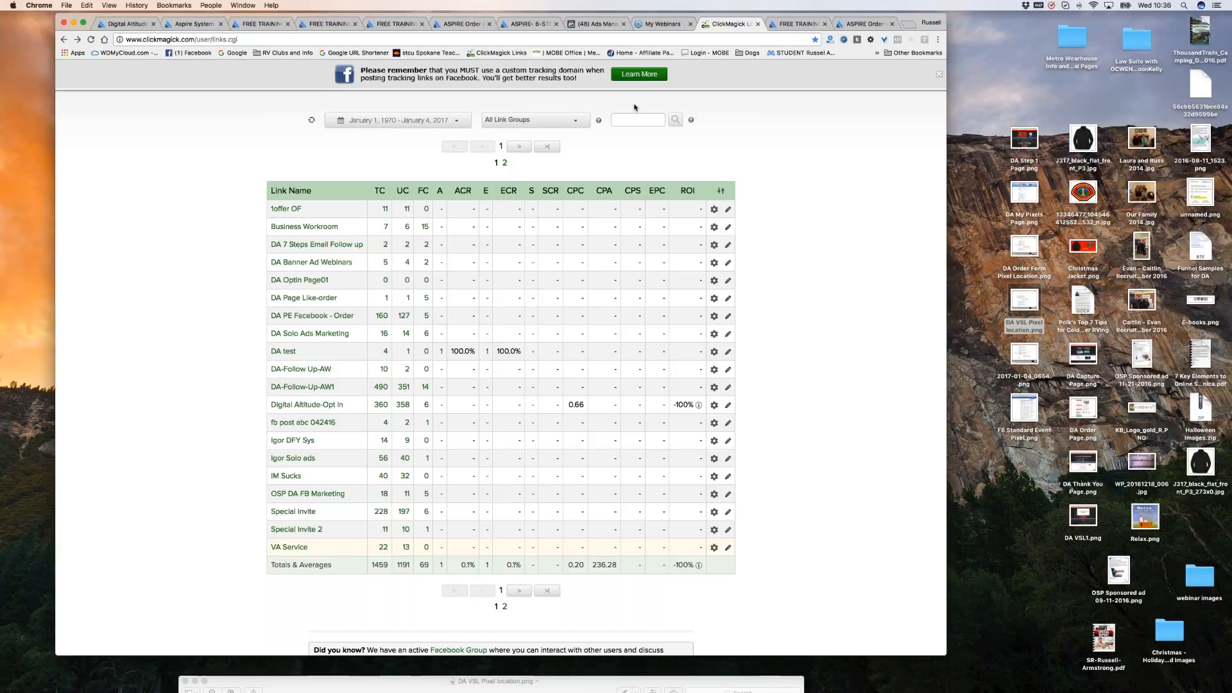
Review the FREE TRAINING guide and ASPIRE order page tabs, selecting the order page's address path.
click(799, 24)
click(867, 23)
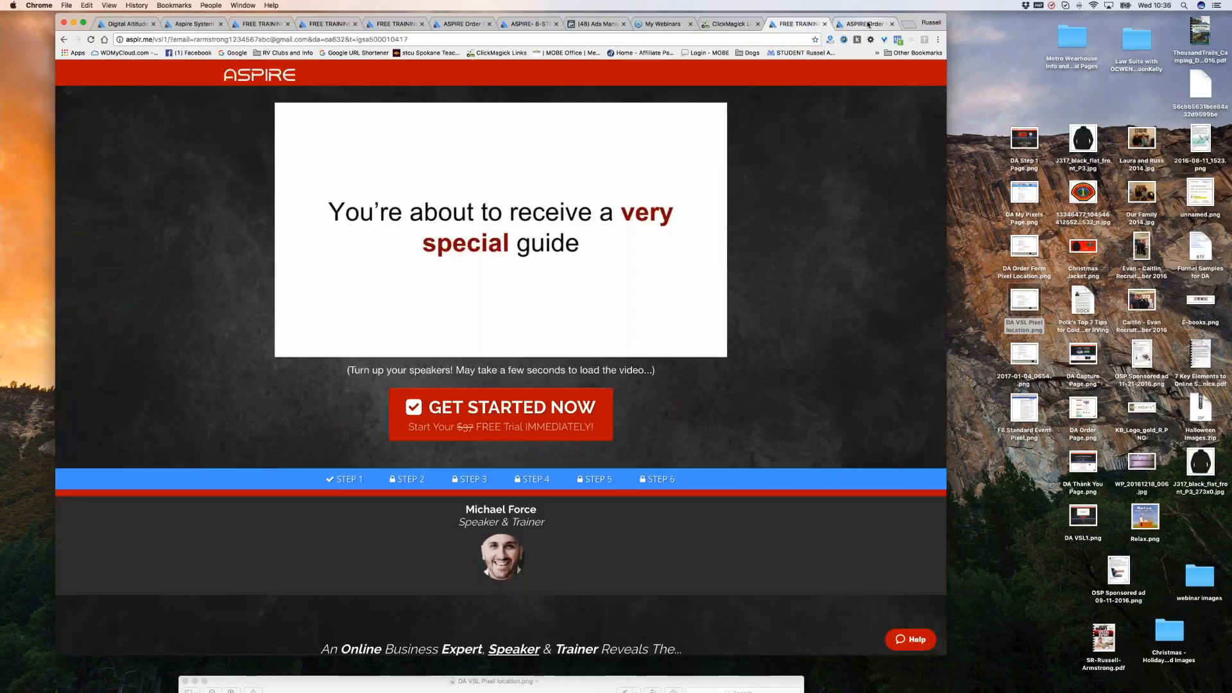
click(799, 24)
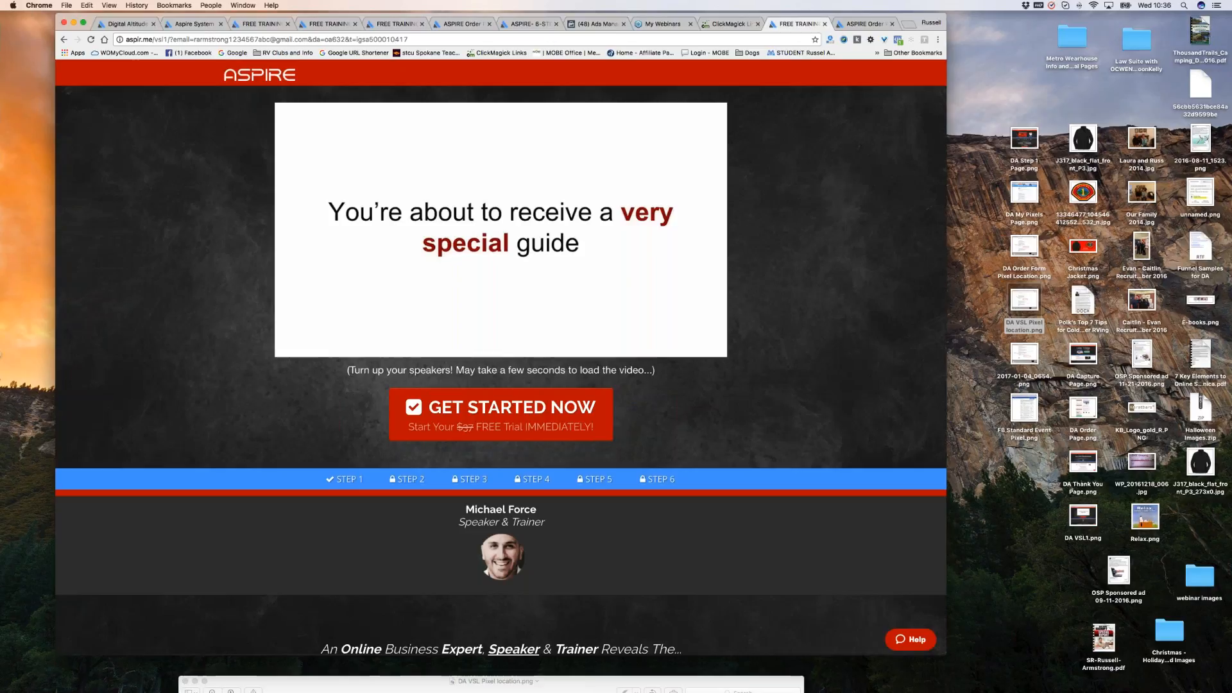
key(ctrl+Tab)
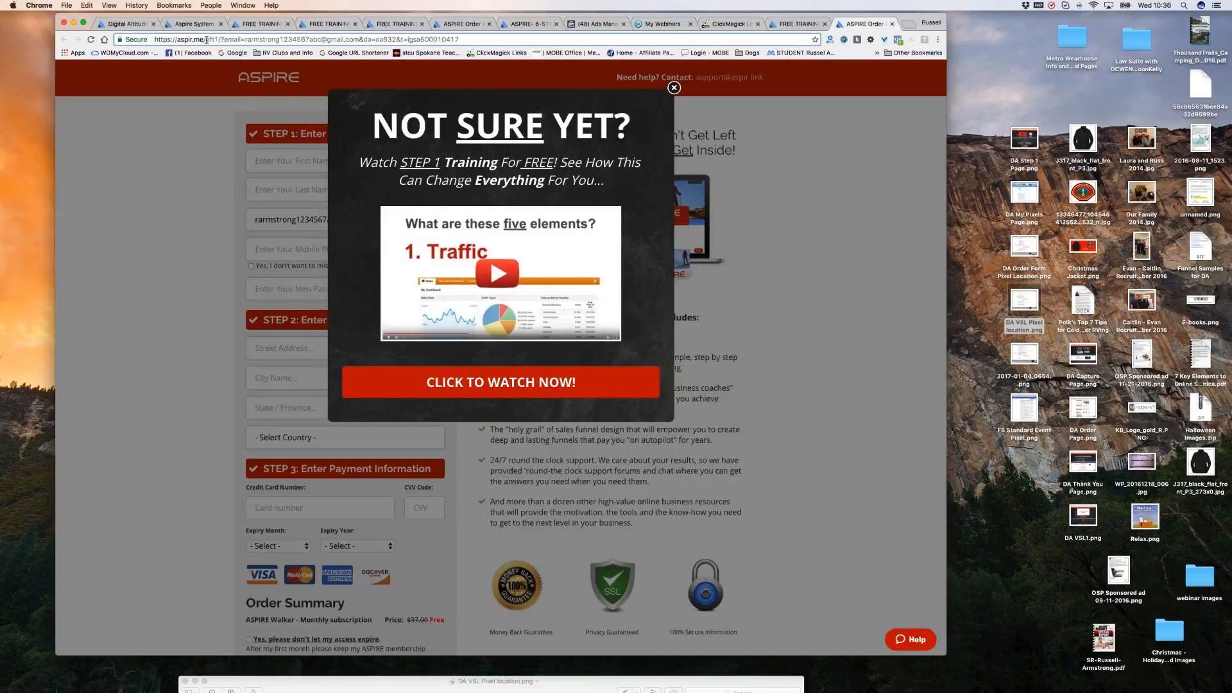
drag(207, 40, 466, 39)
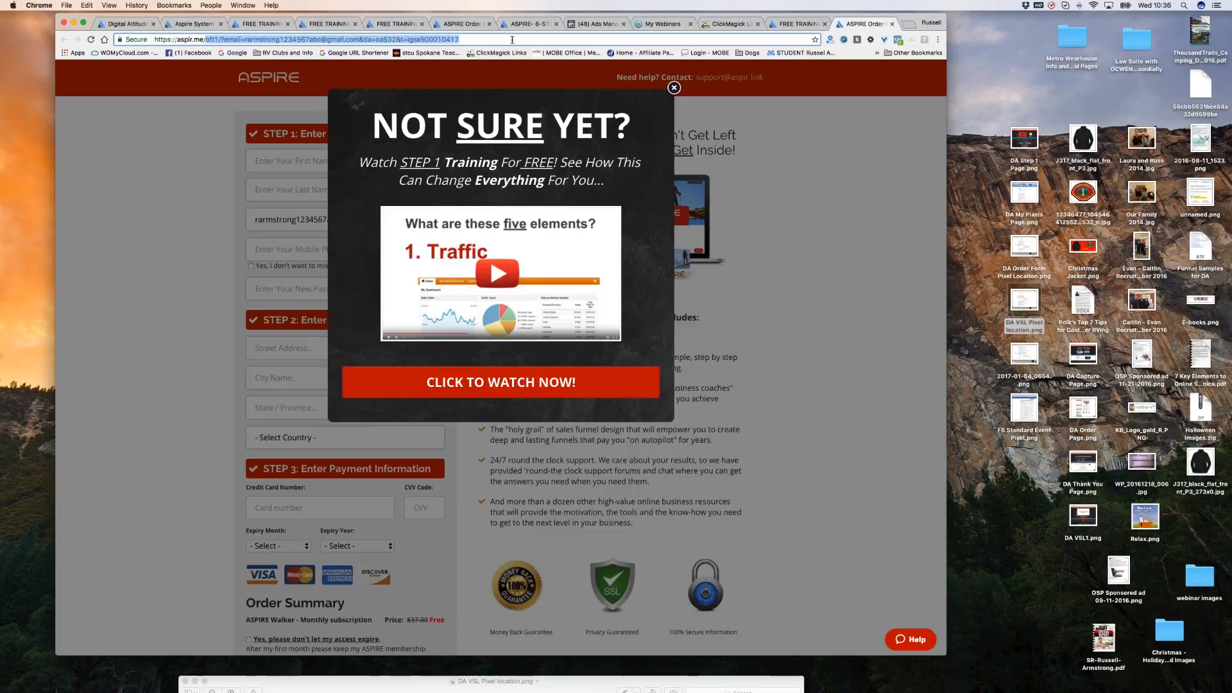
Go to Aspire's My Marketing > My Links page to find the thank-you link.
click(196, 25)
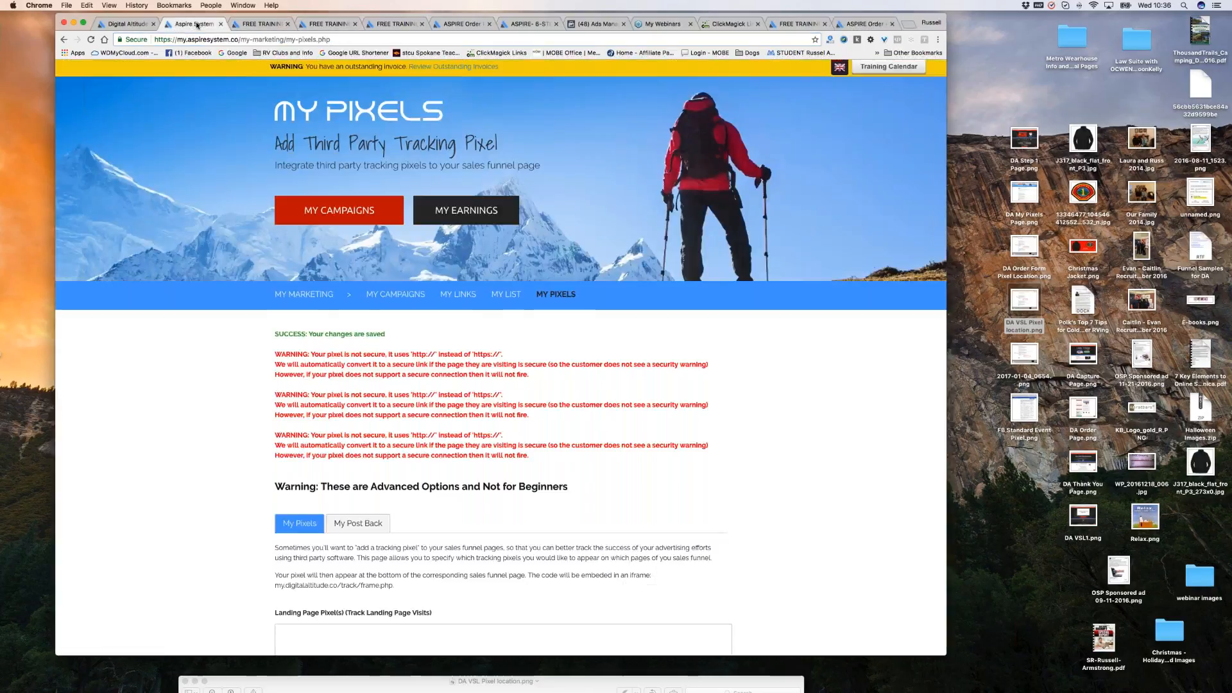
scroll(548, 349, down, 1)
scroll(547, 349, down, 2)
scroll(547, 349, up, 4)
click(571, 85)
click(456, 311)
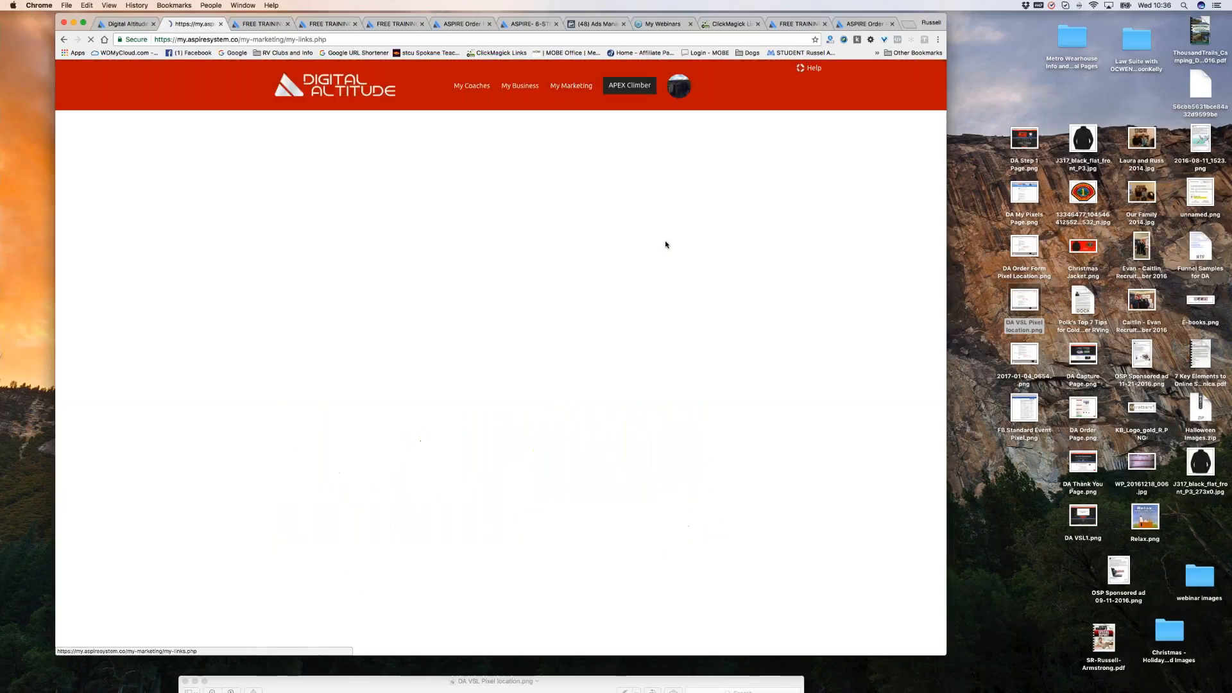
scroll(666, 243, down, 1)
scroll(666, 244, down, 12)
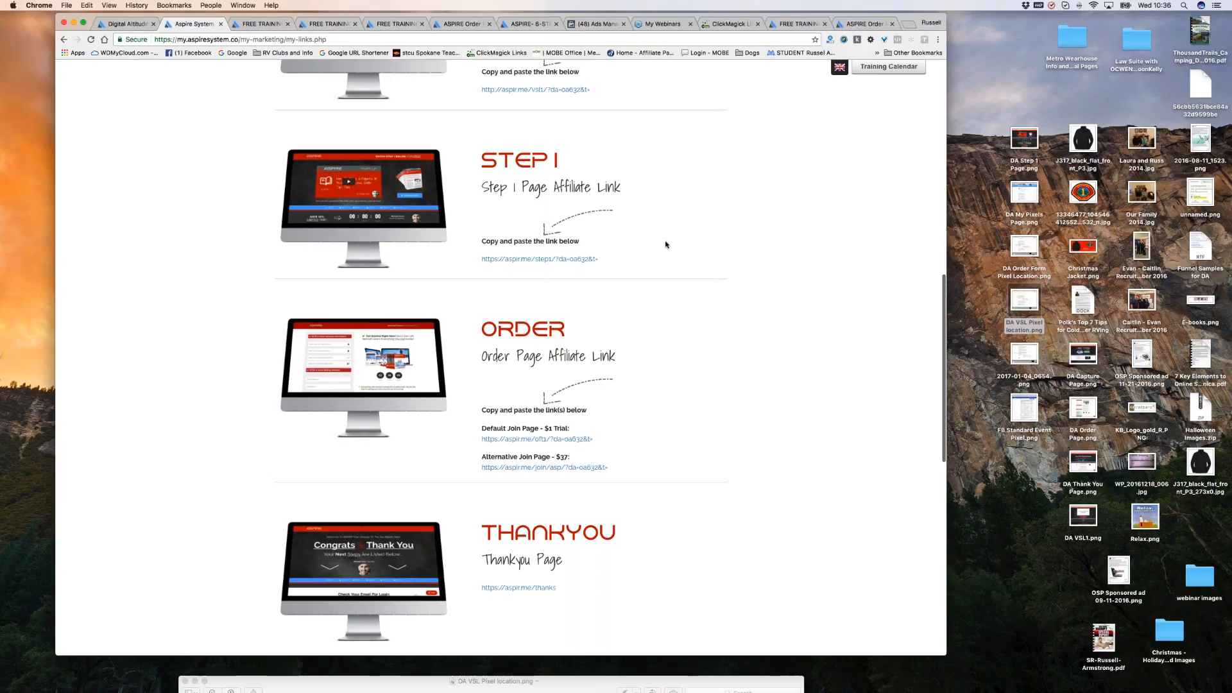
Change the order tab's address to aspir.me/thanks and load the thank-you page.
click(866, 23)
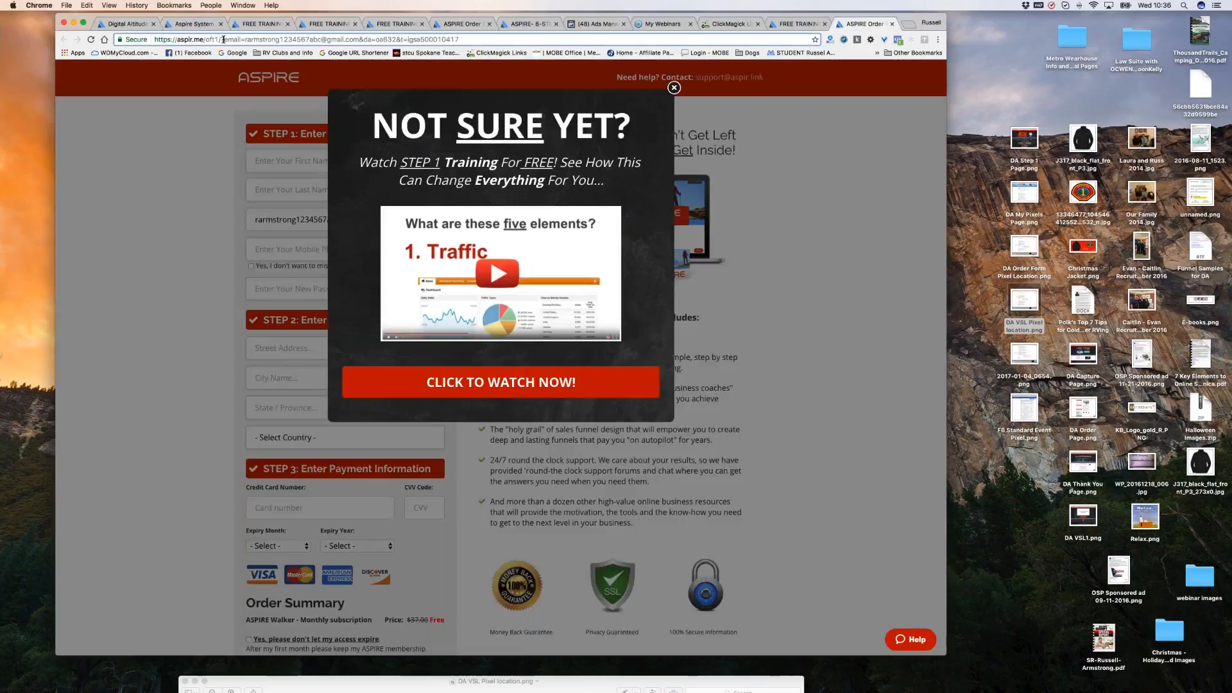
drag(206, 40, 340, 44)
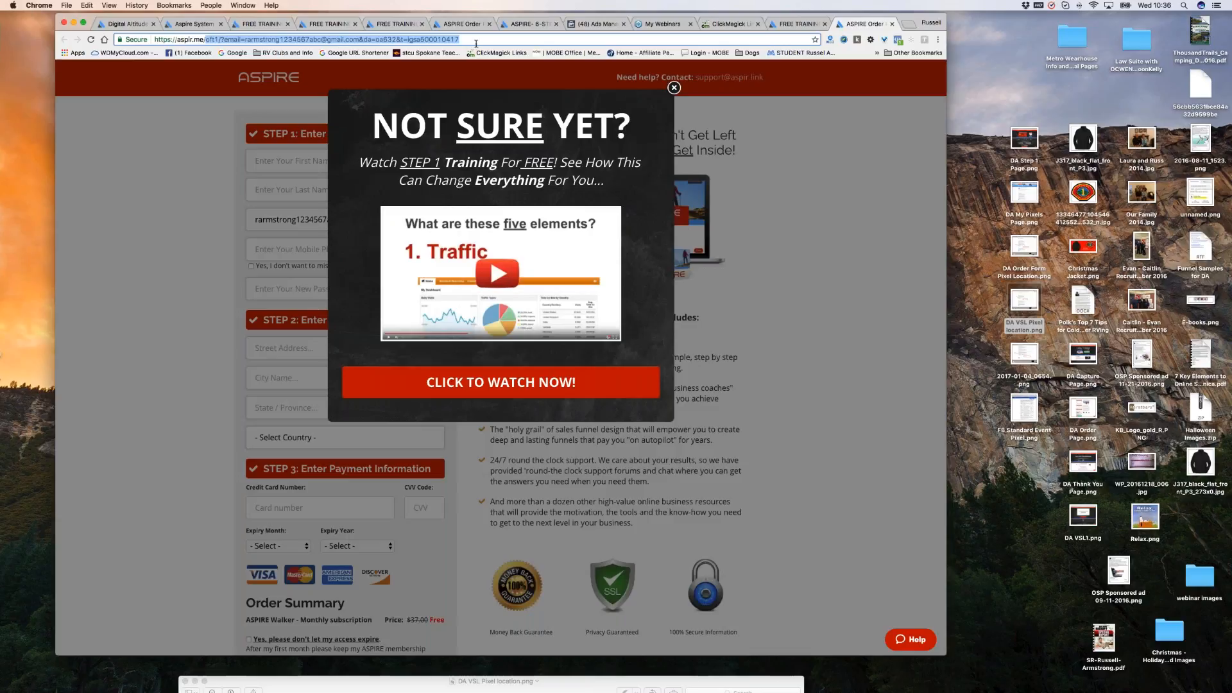
key(BackSpace)
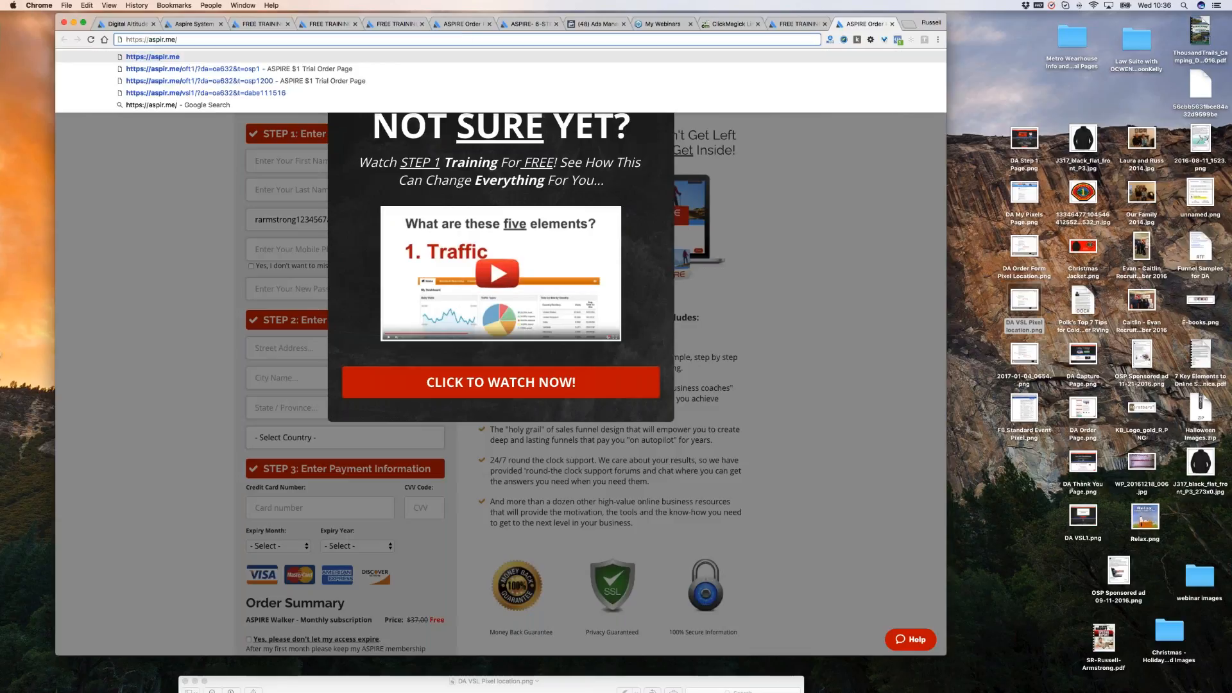
text(thanks)
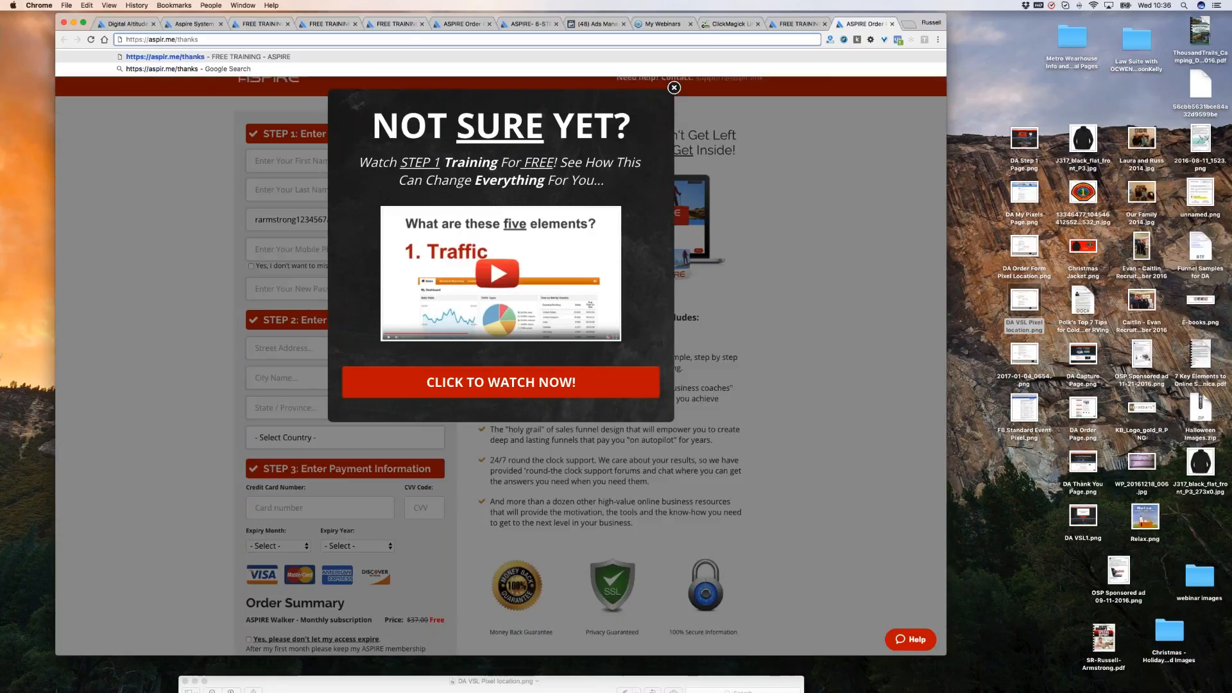
click(188, 26)
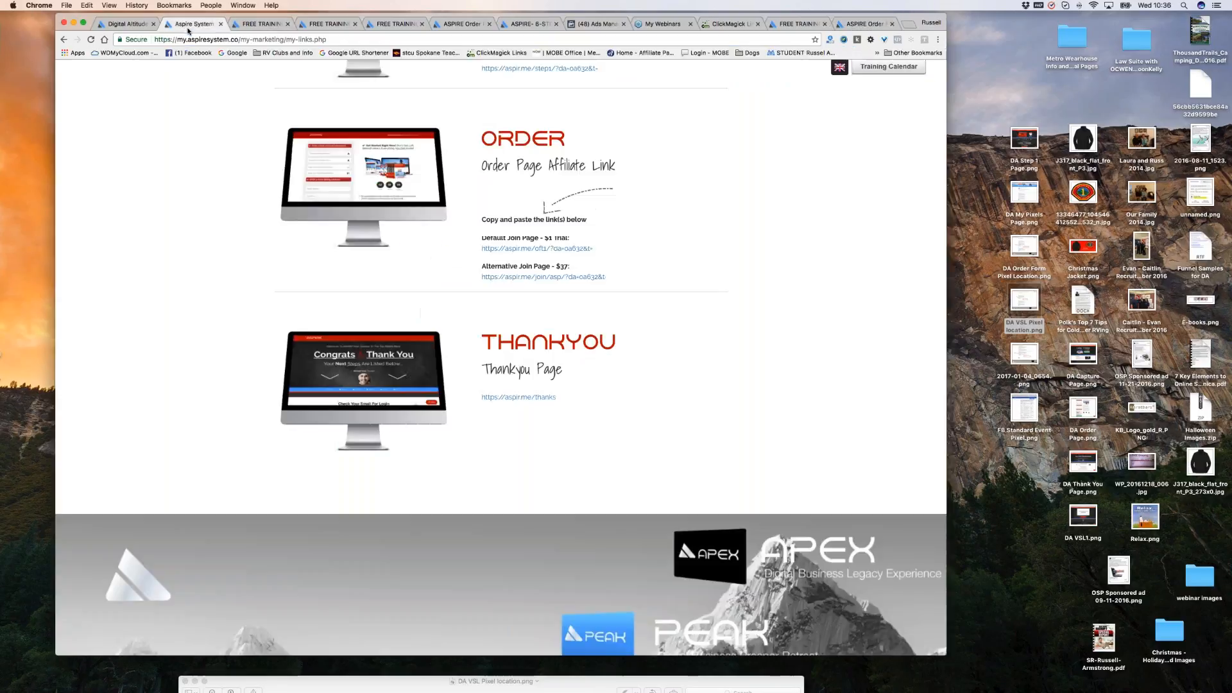
click(857, 24)
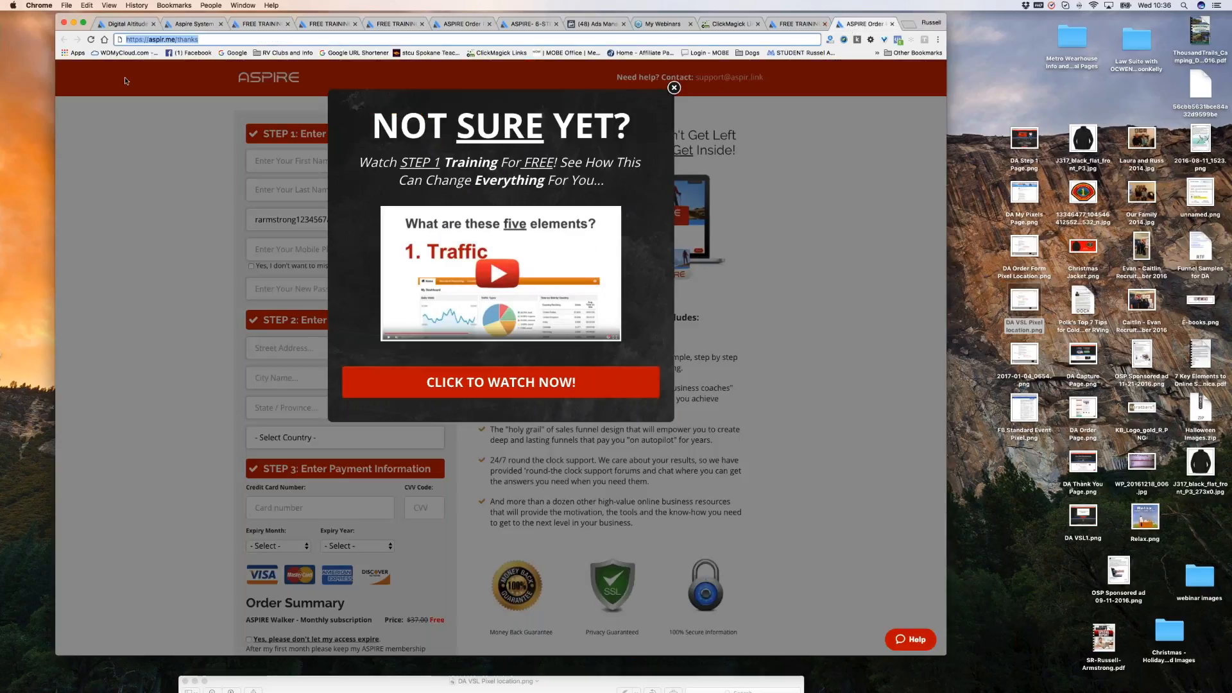
key(Return)
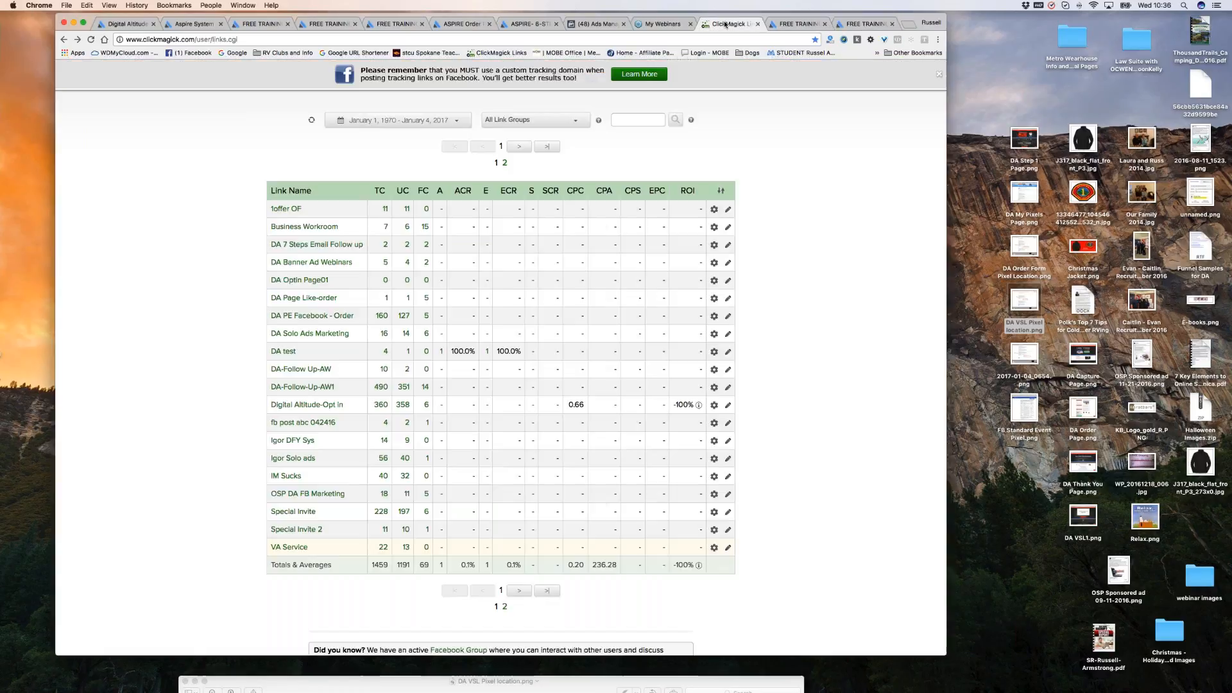
click(725, 24)
Refresh the tracking links and expand DA test's sales details showing its 1 sale.
click(312, 120)
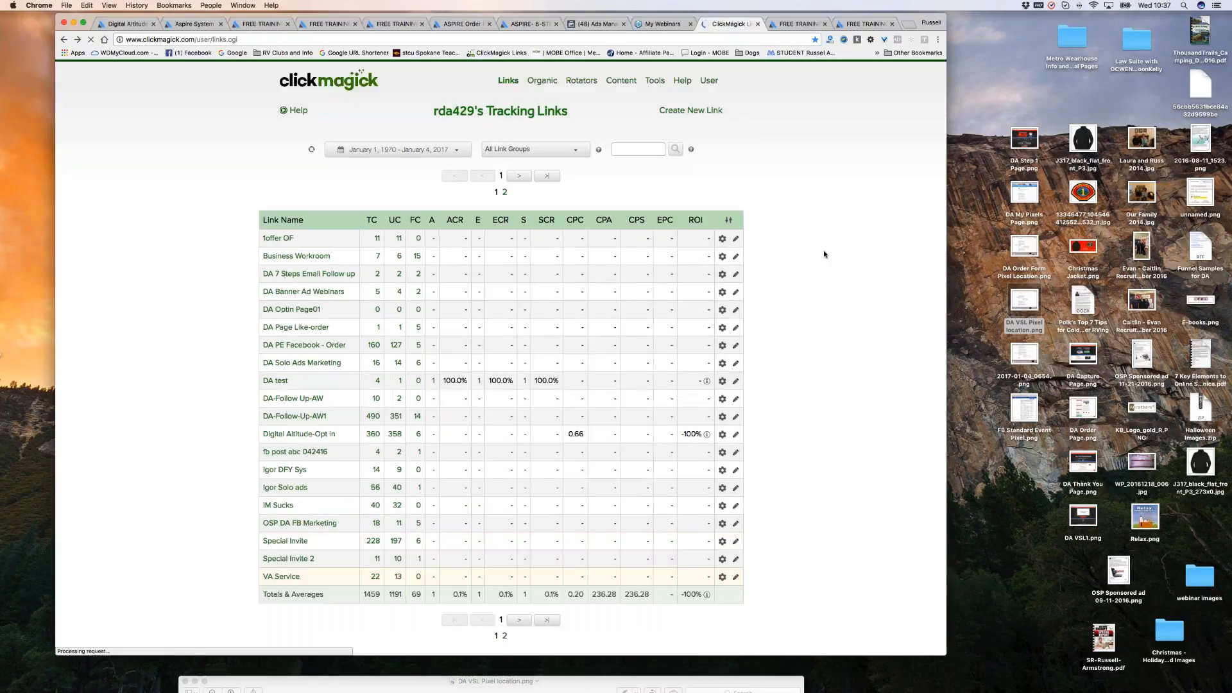
scroll(825, 257, down, 3)
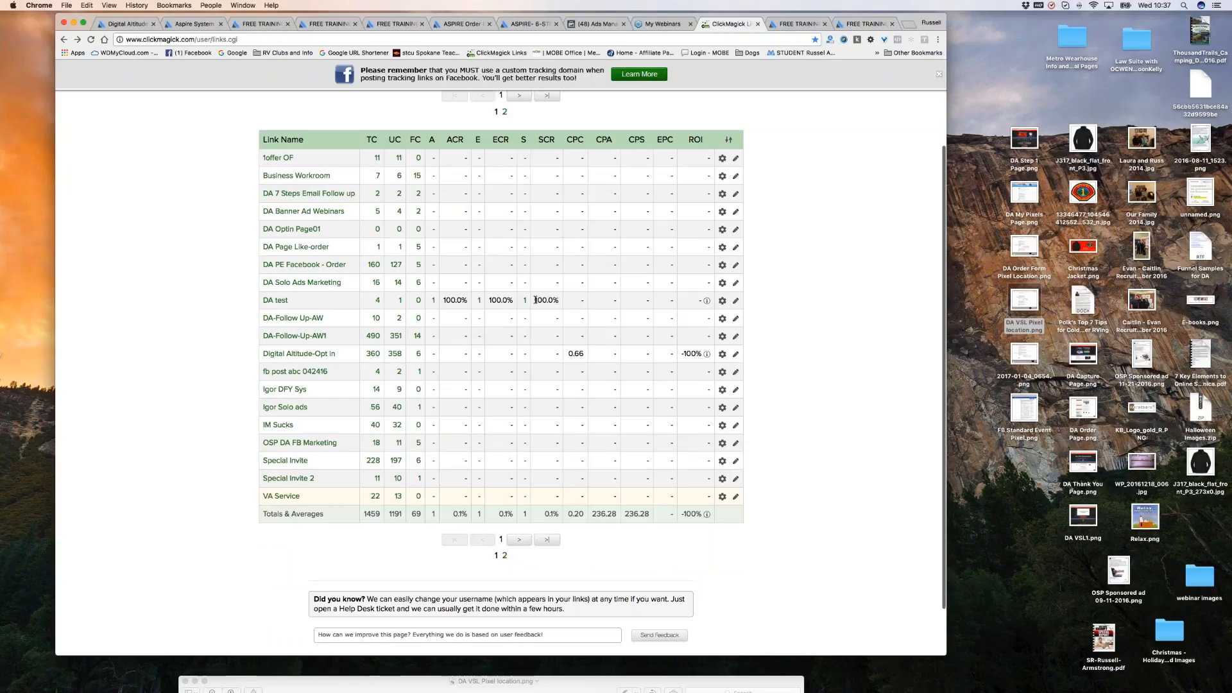
click(525, 301)
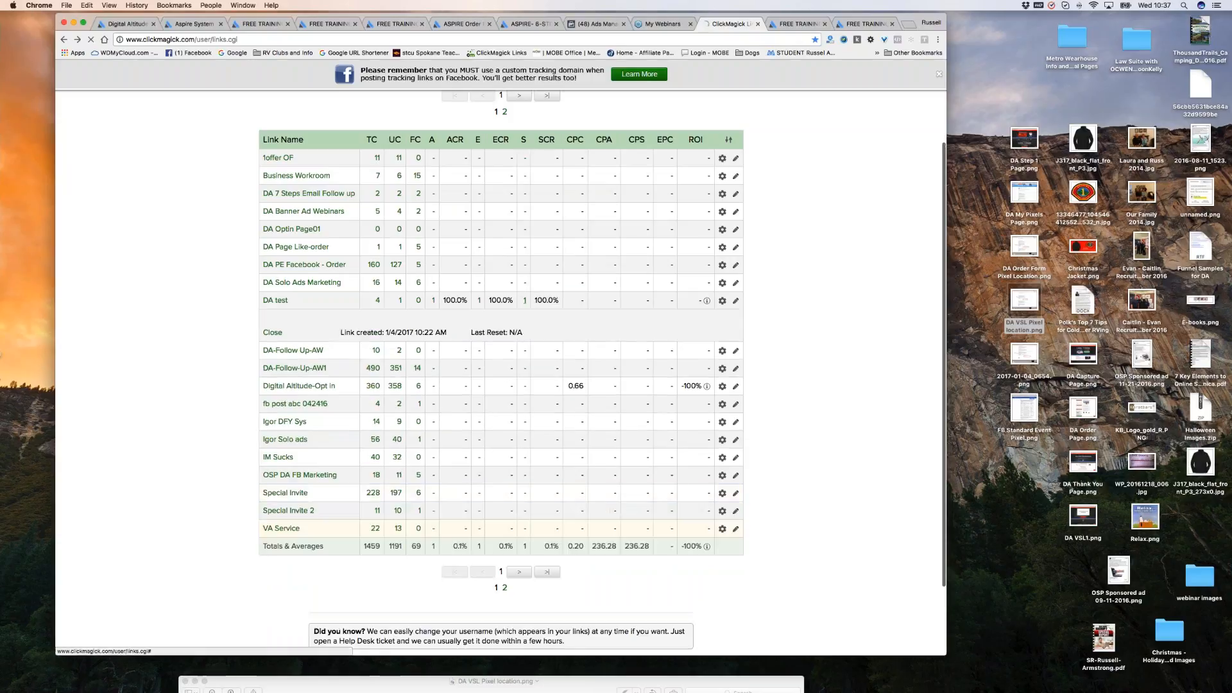
scroll(376, 429, down, 4)
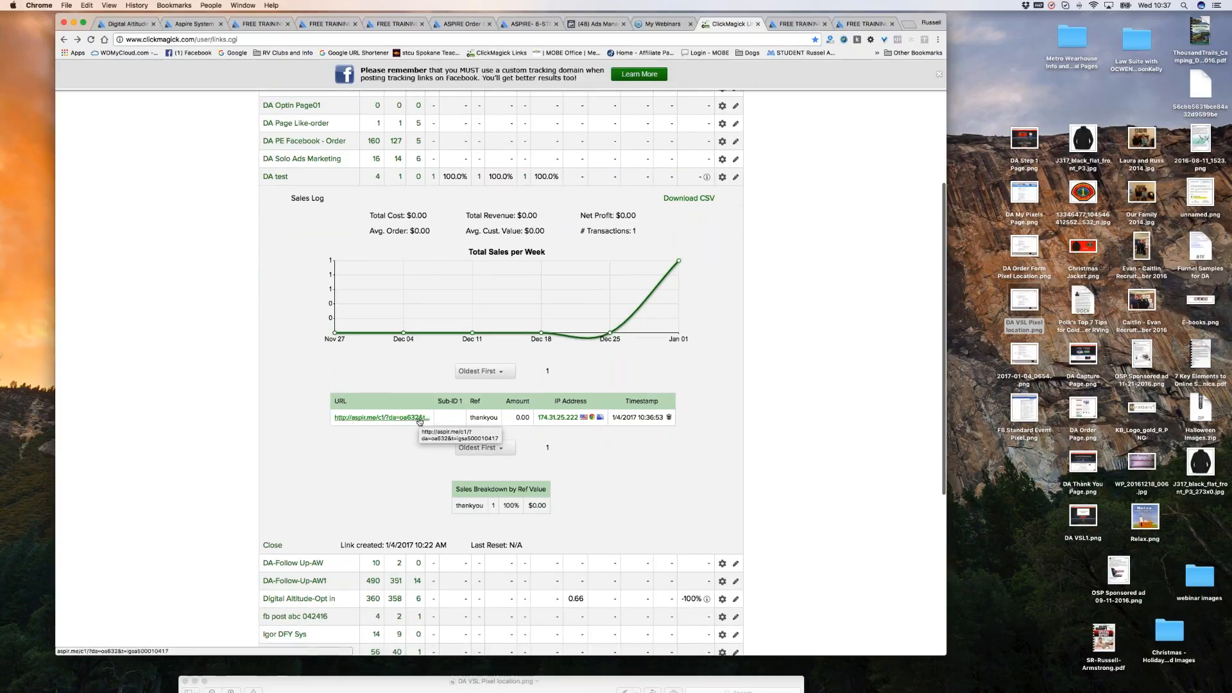
scroll(420, 421, up, 1)
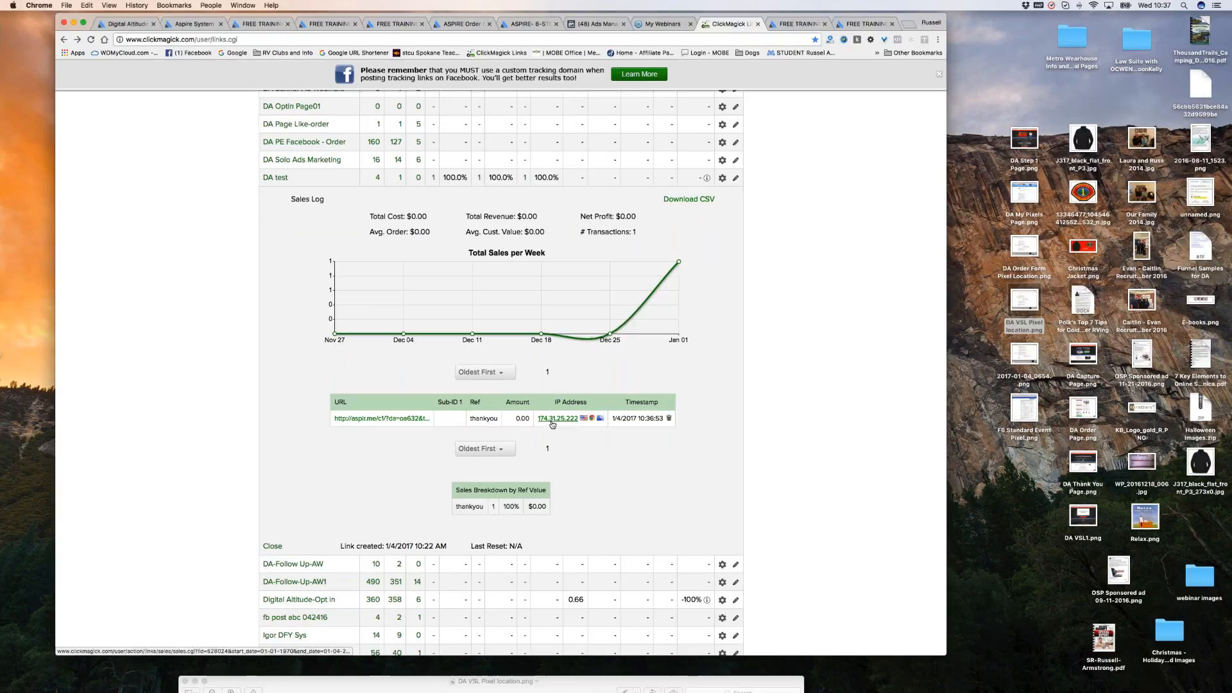
scroll(559, 425, down, 1)
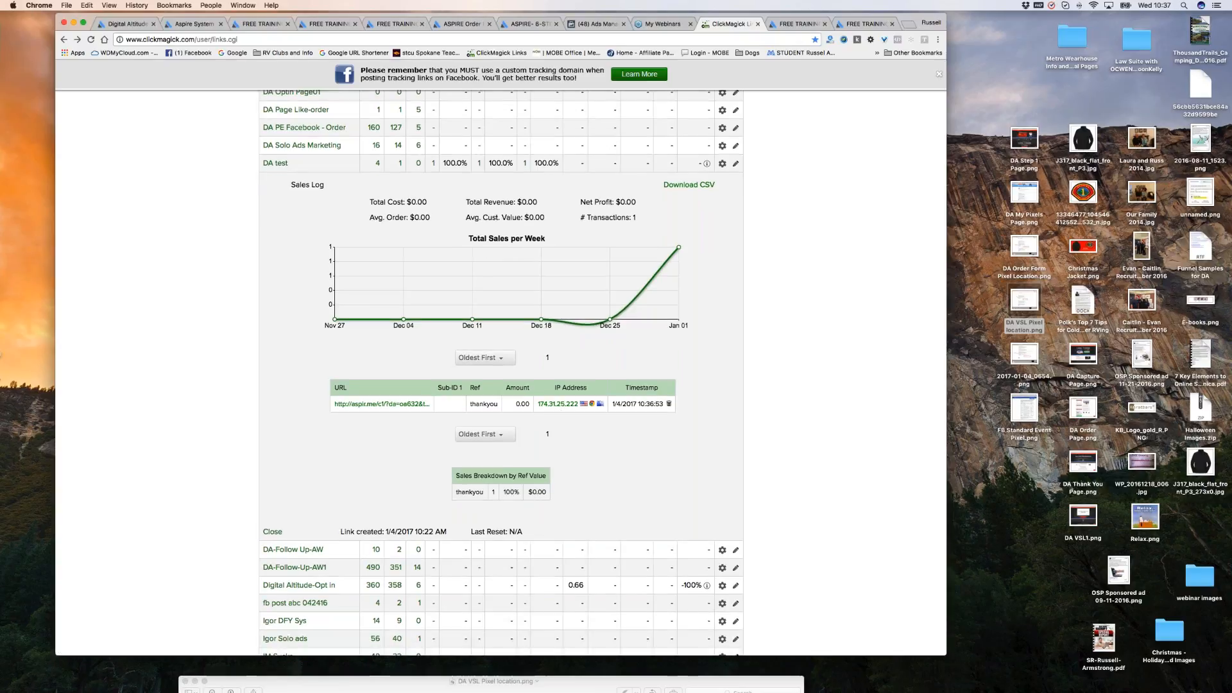
scroll(501, 460, down, 2)
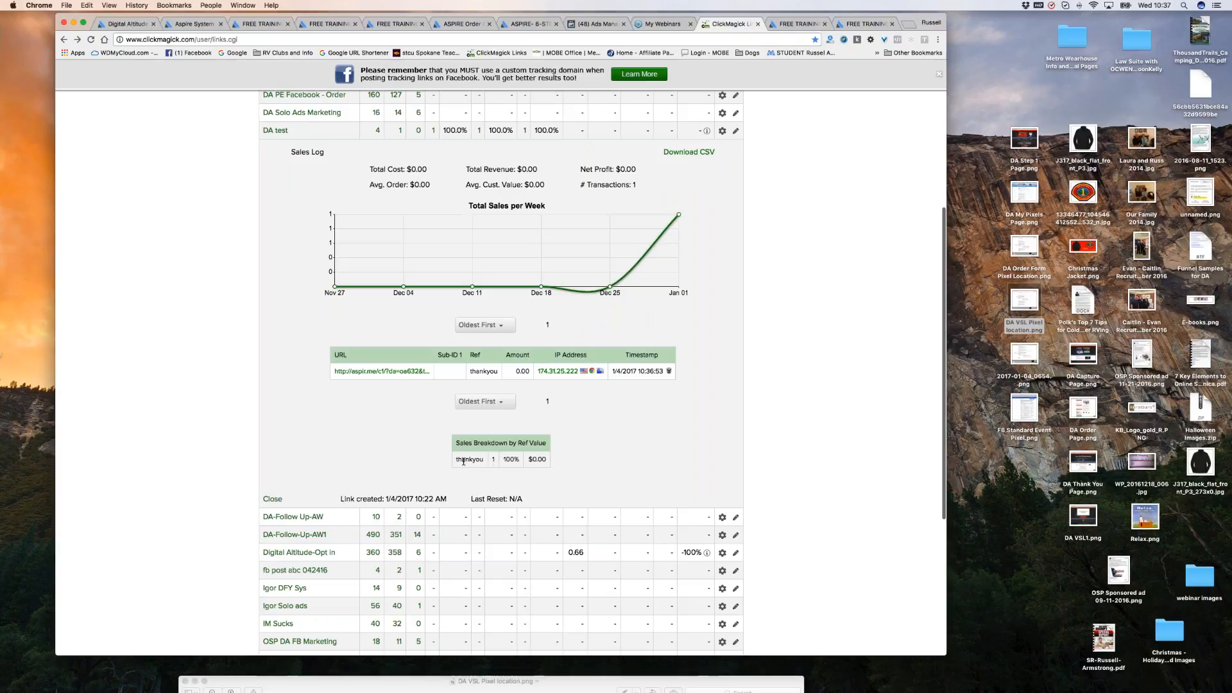
Confirm the Sales Breakdown by Ref Value lists the sale under thankyou, then close the sales log.
drag(484, 459, 451, 459)
click(615, 428)
scroll(618, 430, up, 1)
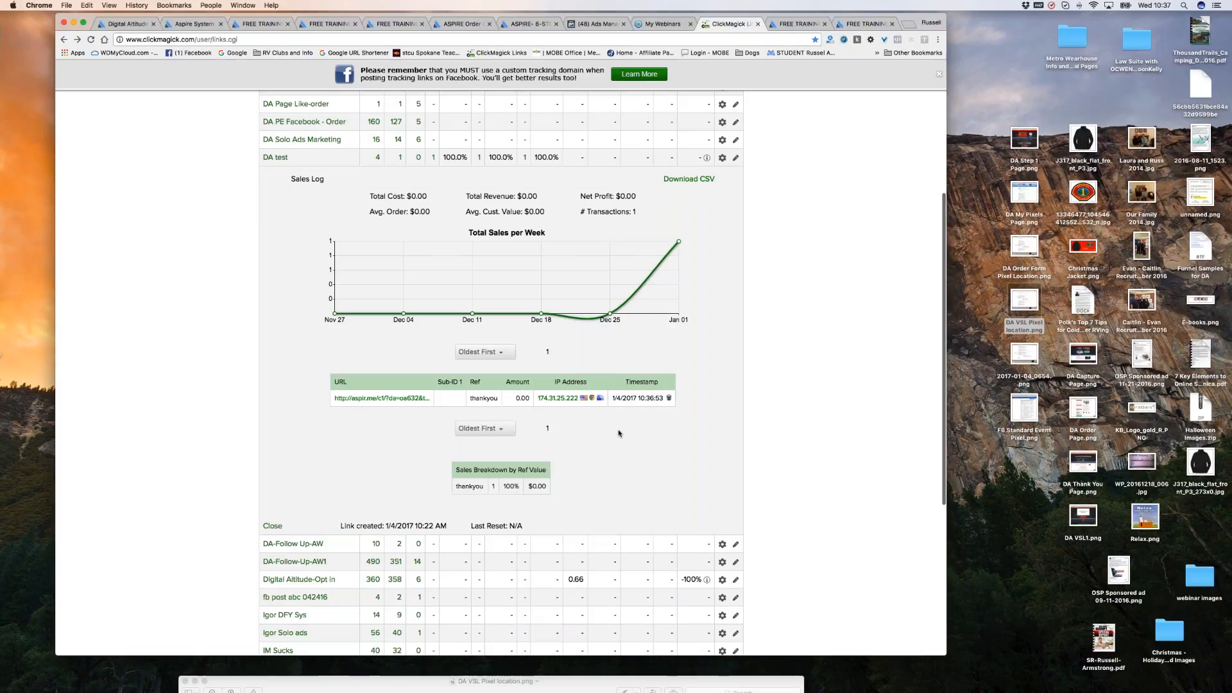
scroll(619, 433, up, 5)
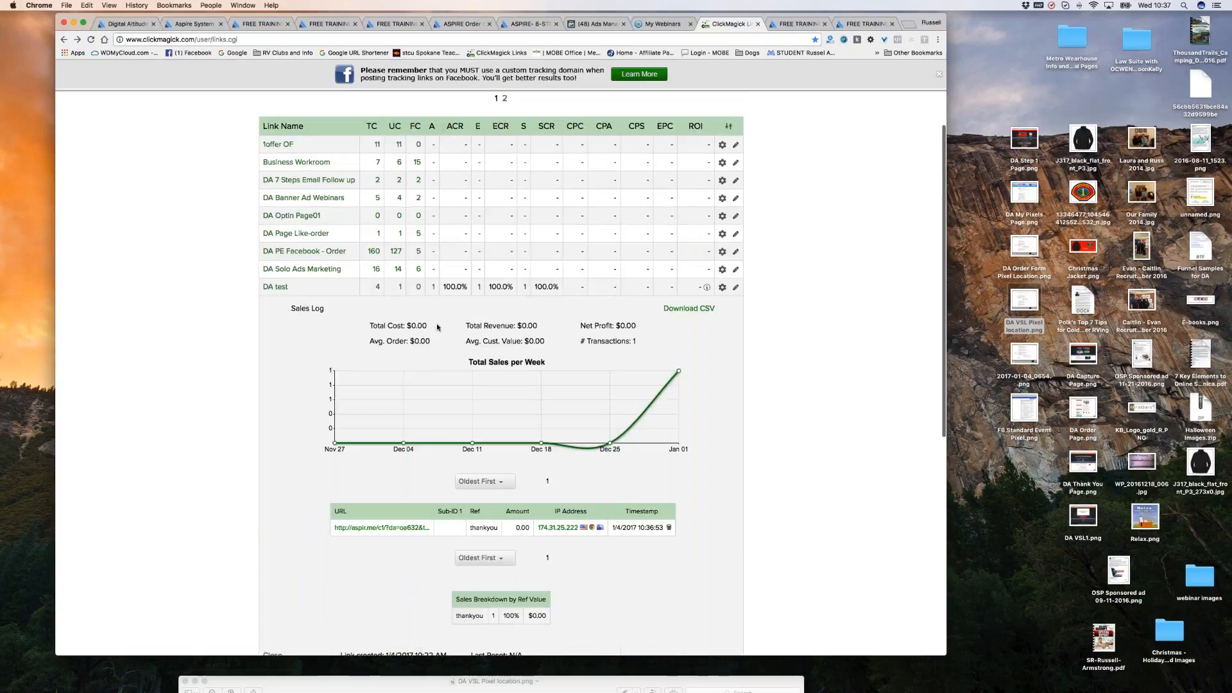
scroll(696, 350, down, 6)
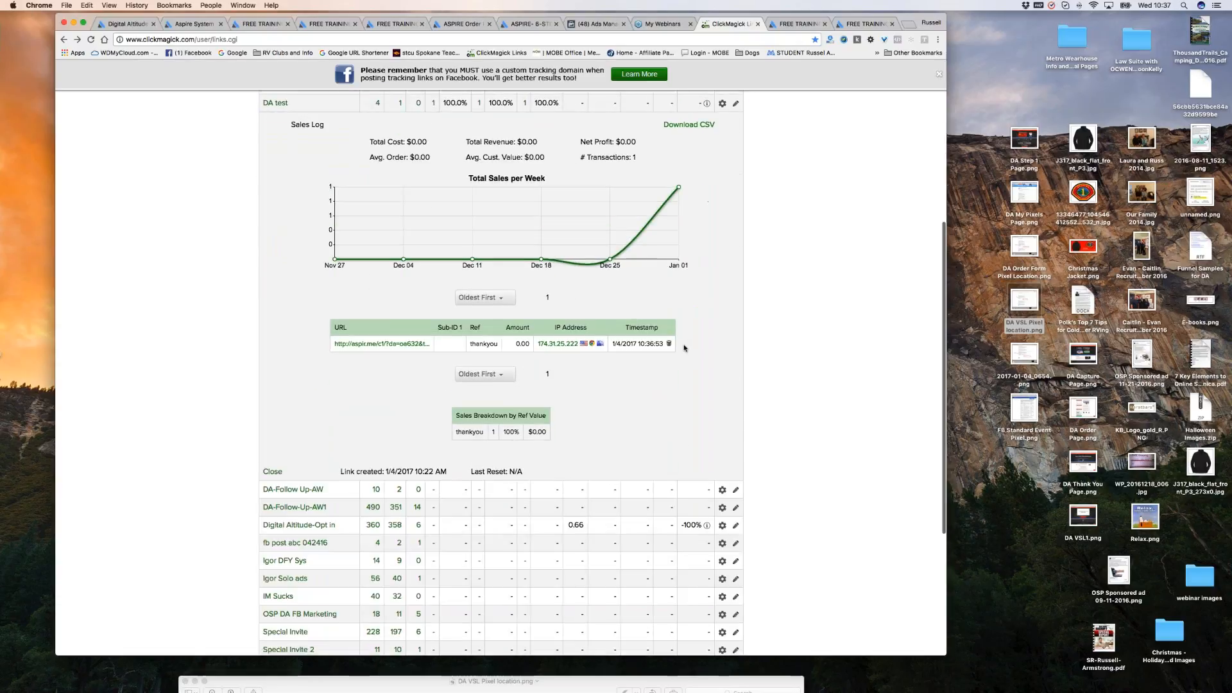
scroll(684, 348, up, 1)
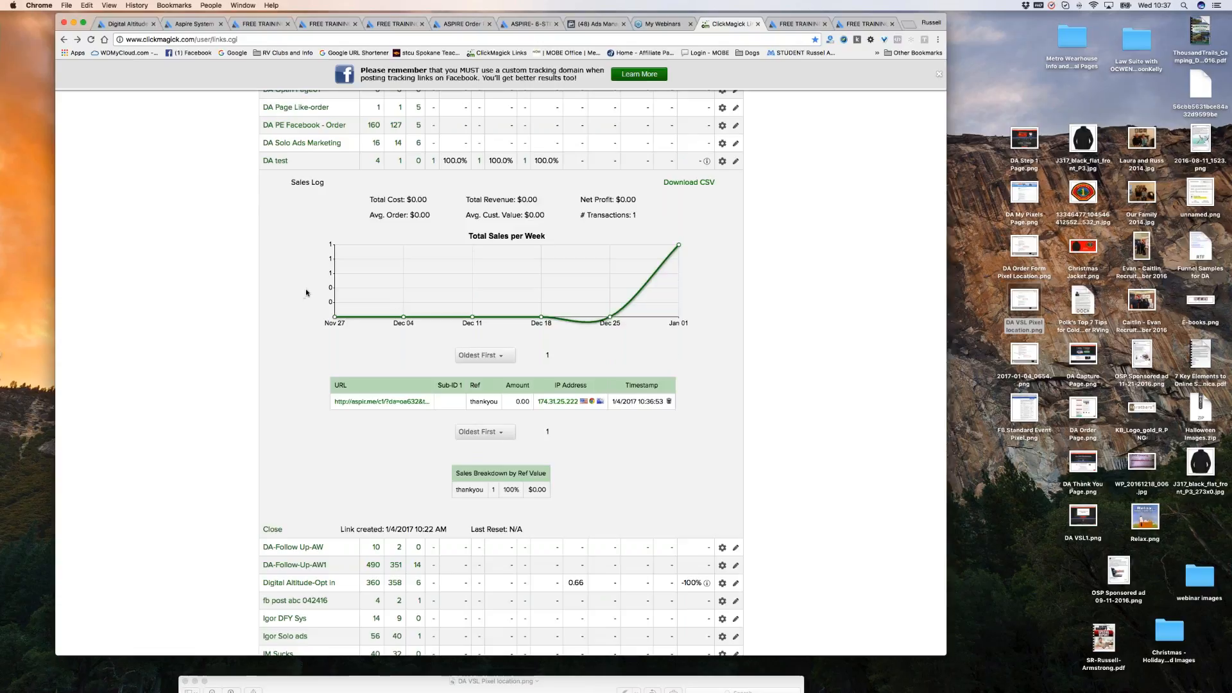
click(273, 528)
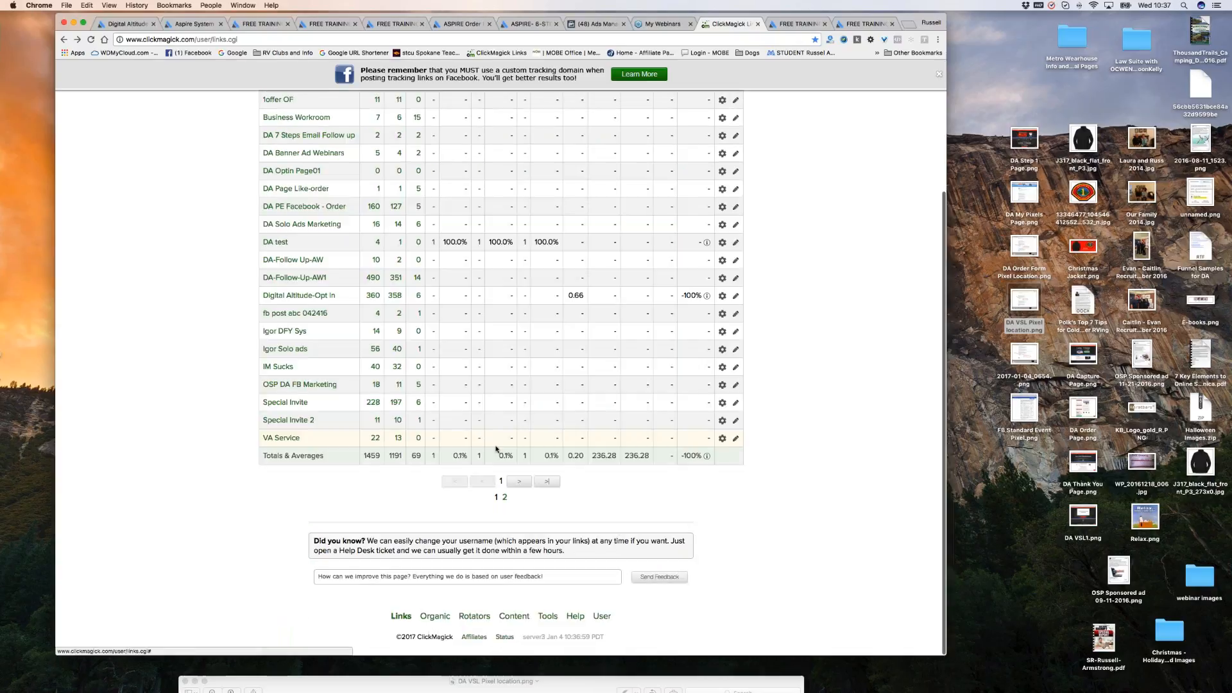
scroll(496, 448, up, 4)
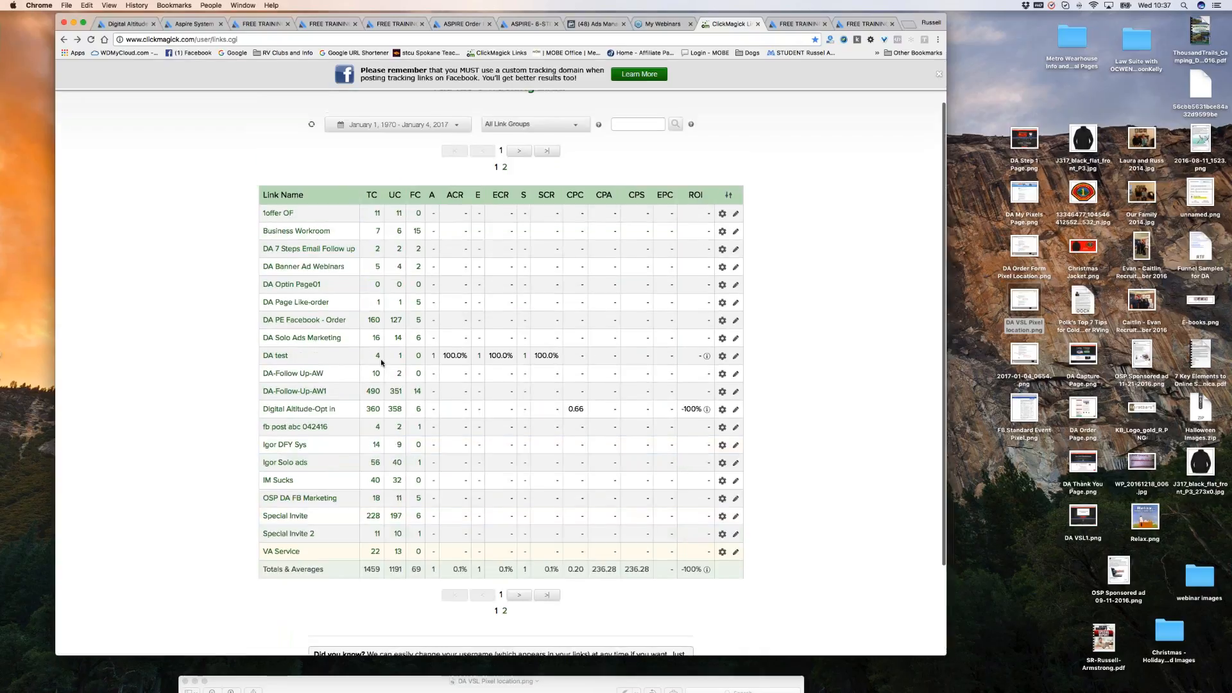
scroll(397, 364, down, 1)
scroll(397, 364, down, 1)
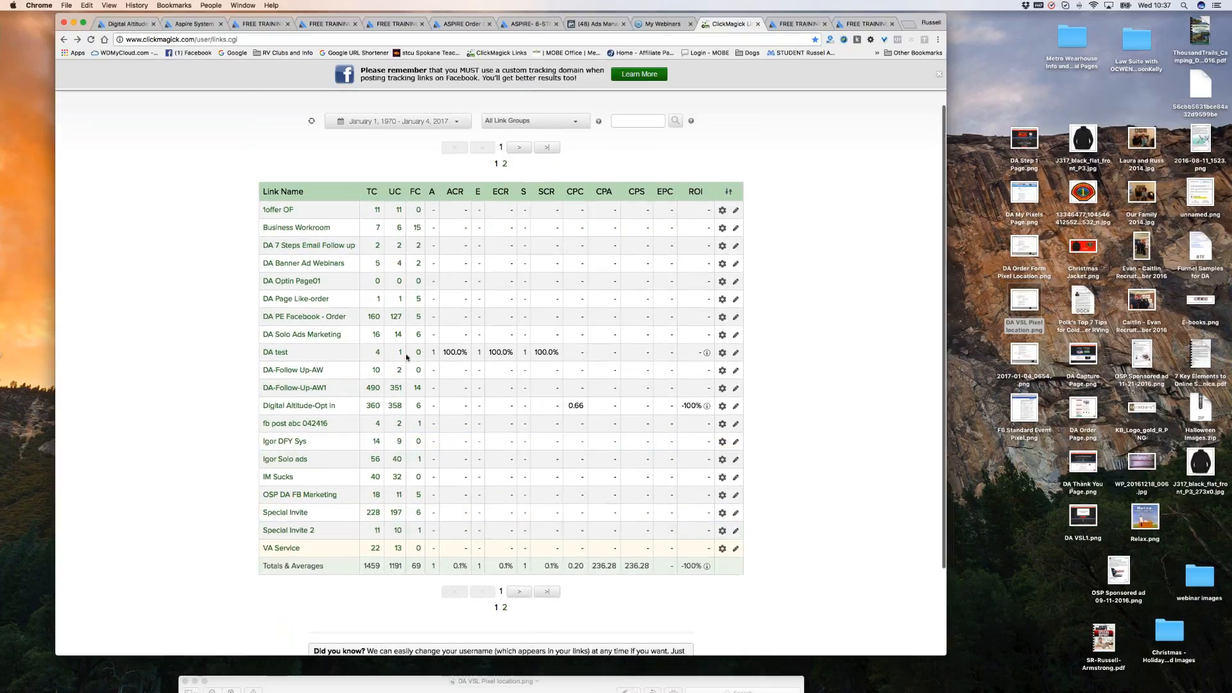
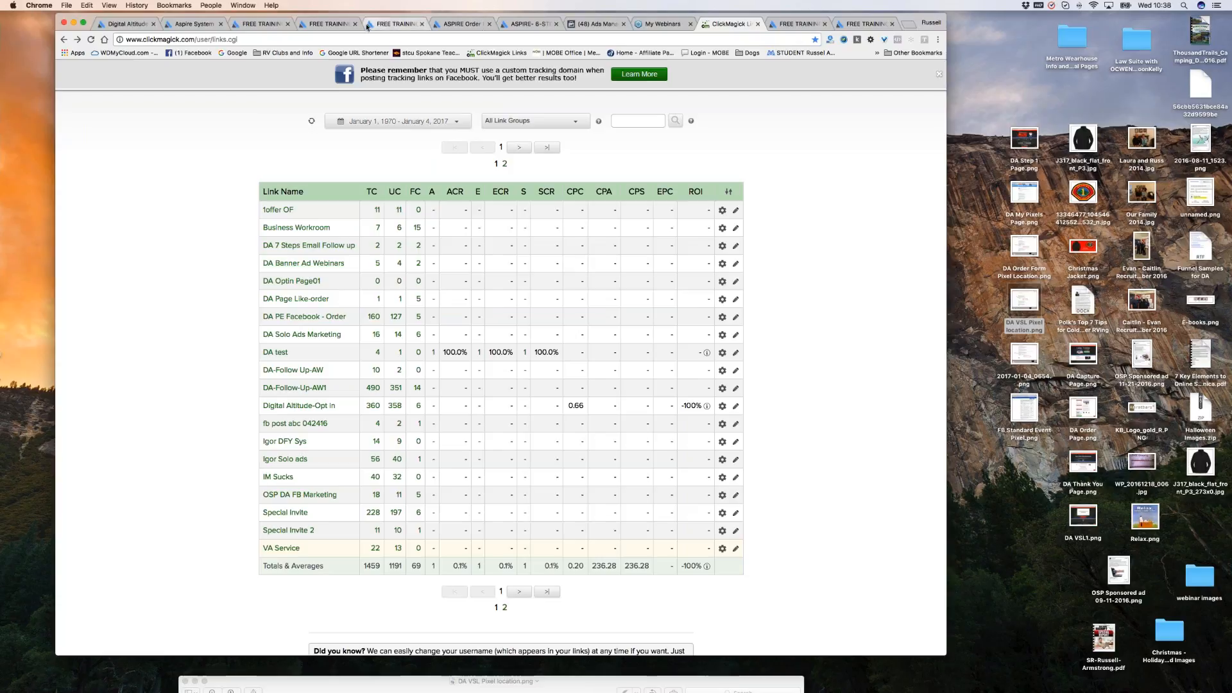
Compare the Aspire 6 Steps landing page and video sales page with the ClickMagick links table.
click(516, 25)
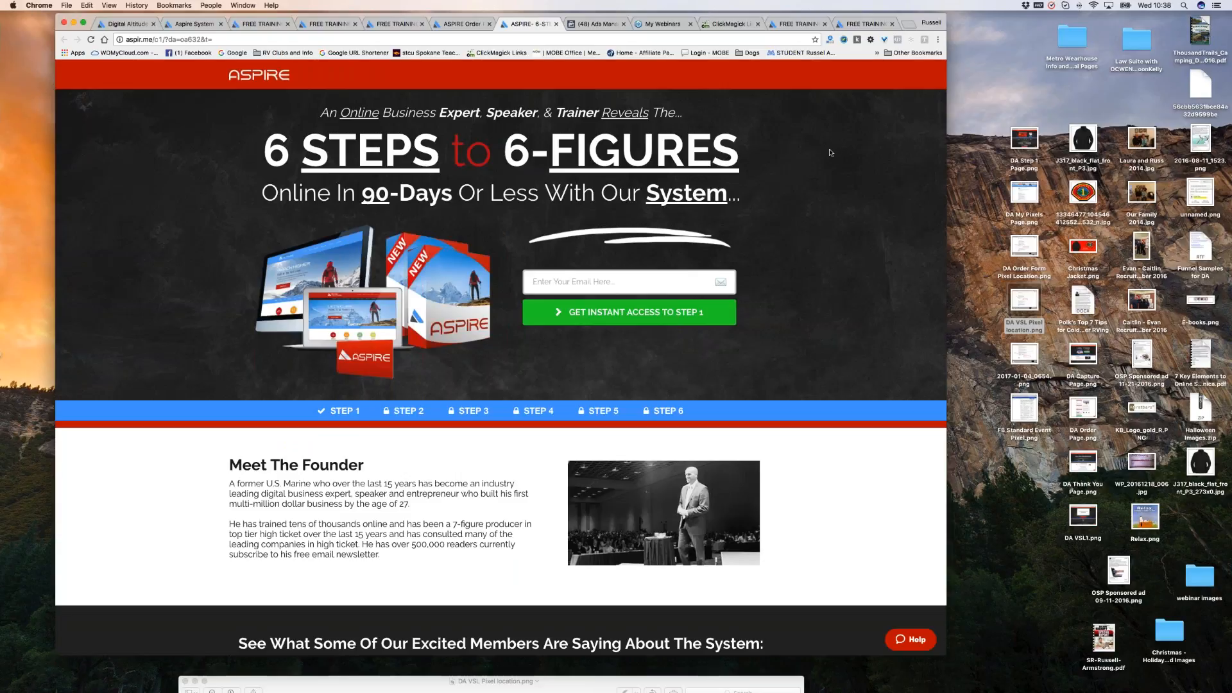
scroll(834, 152, down, 1)
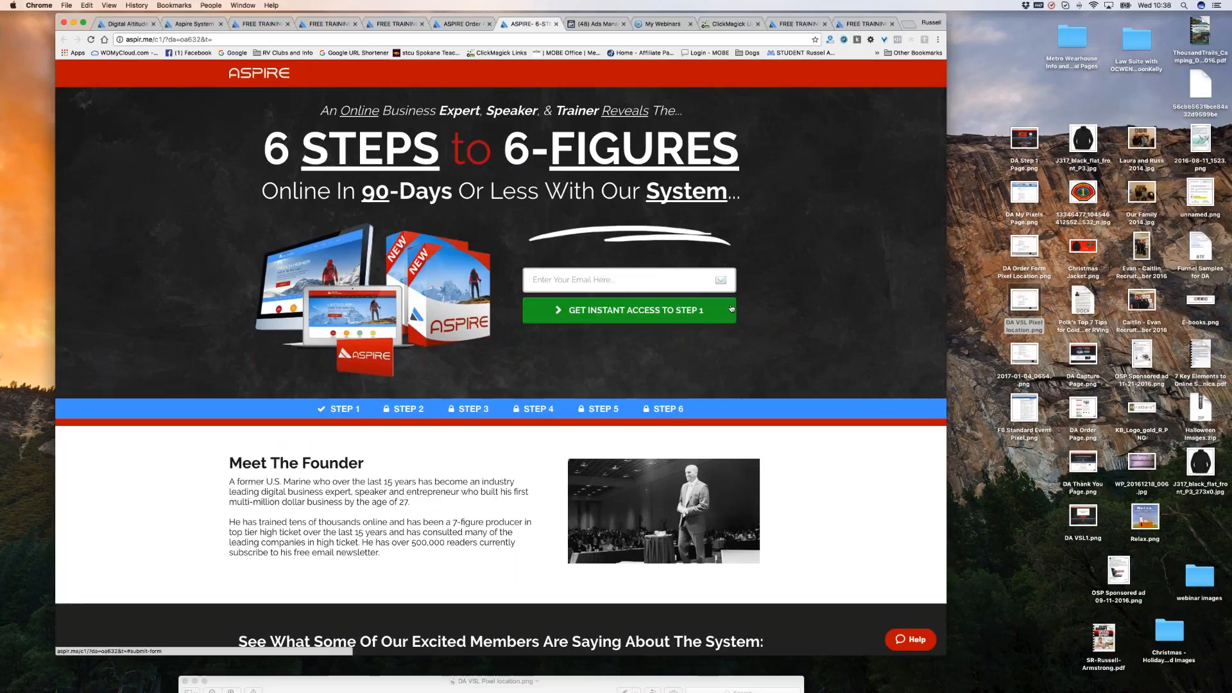
click(728, 29)
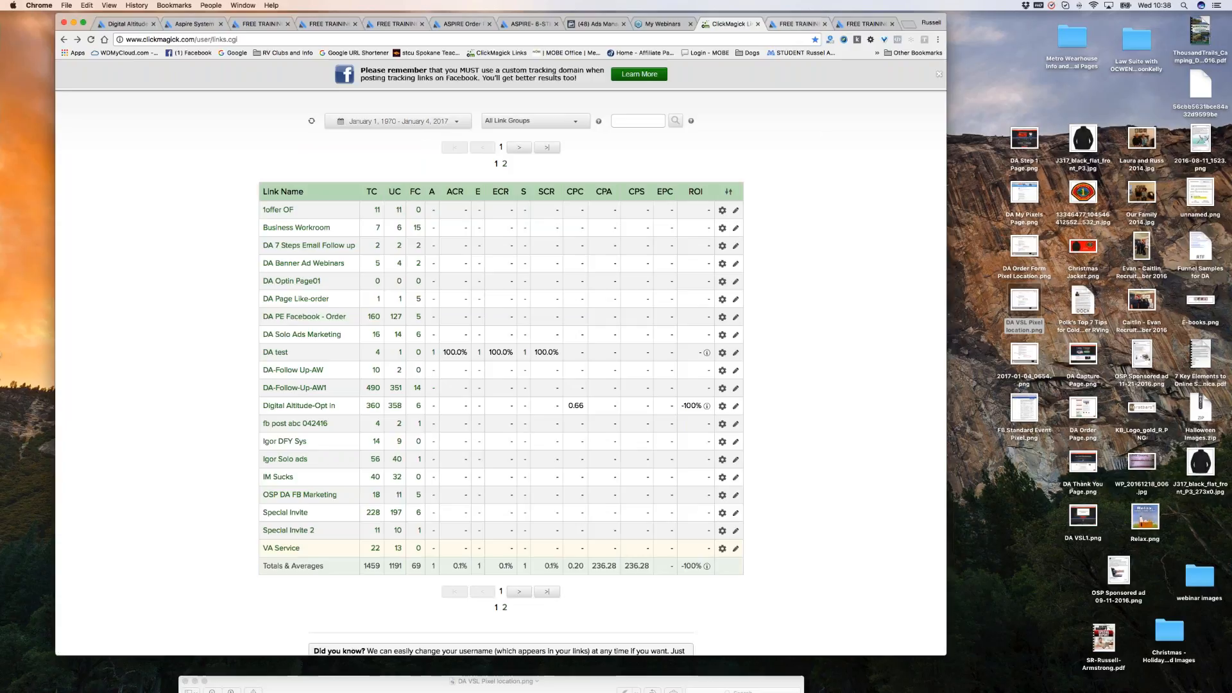
click(796, 24)
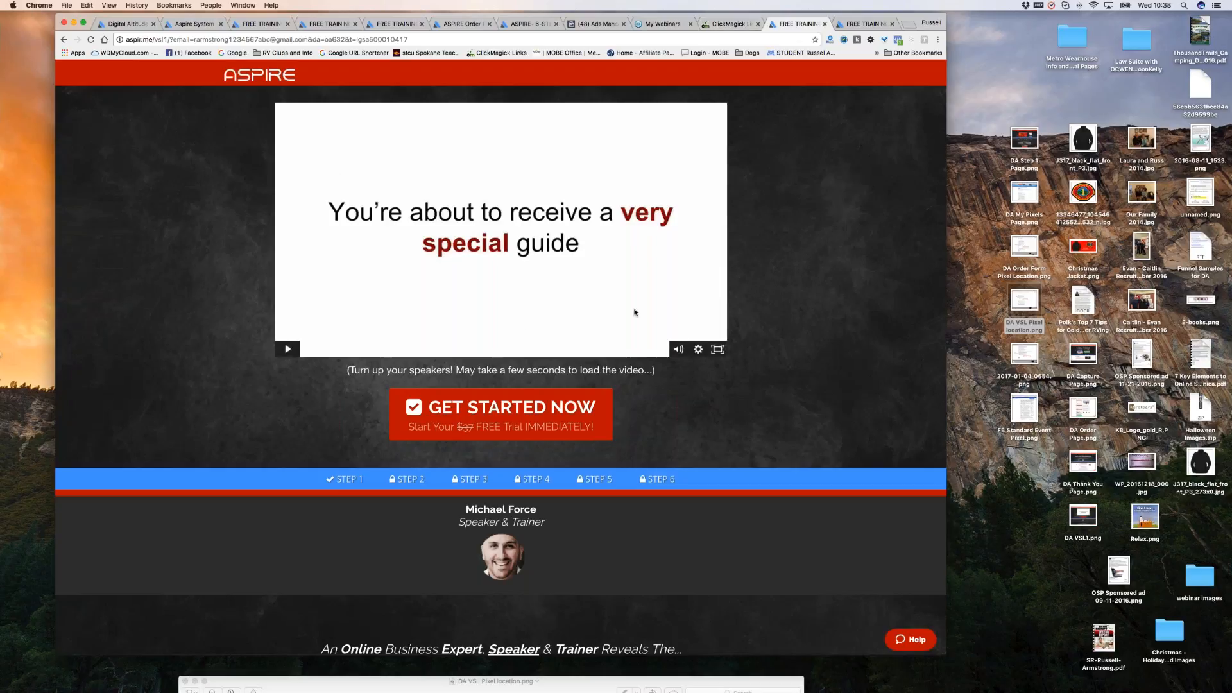
click(730, 25)
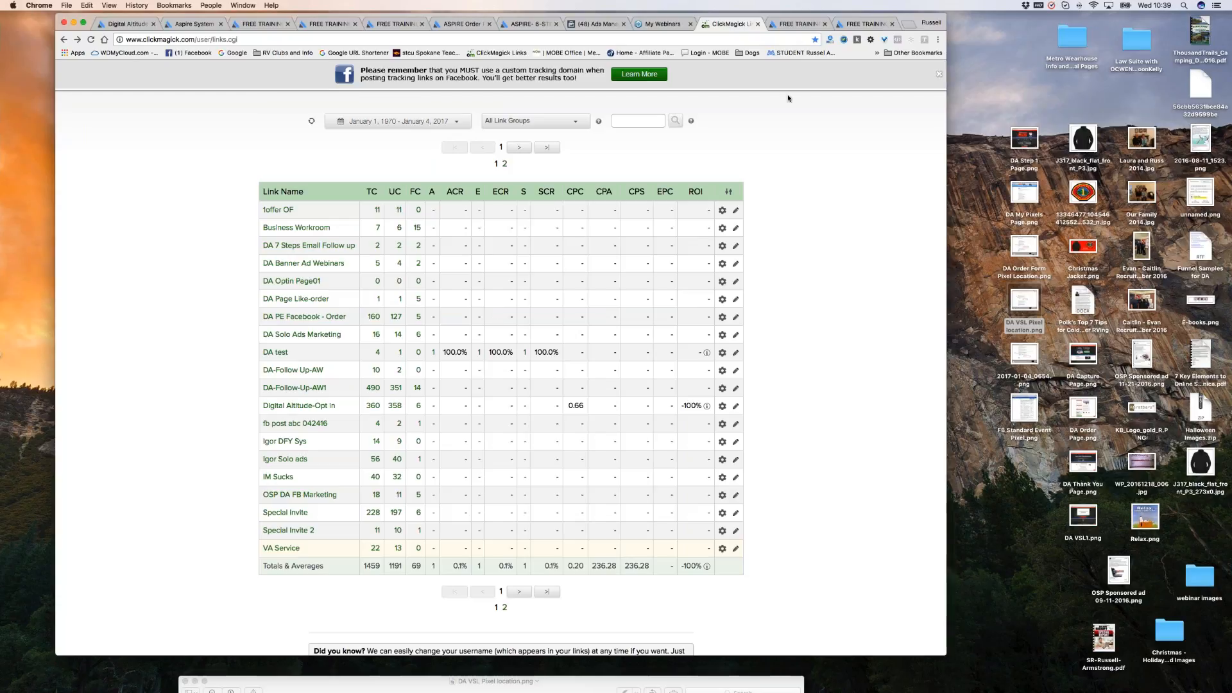
click(793, 25)
click(731, 27)
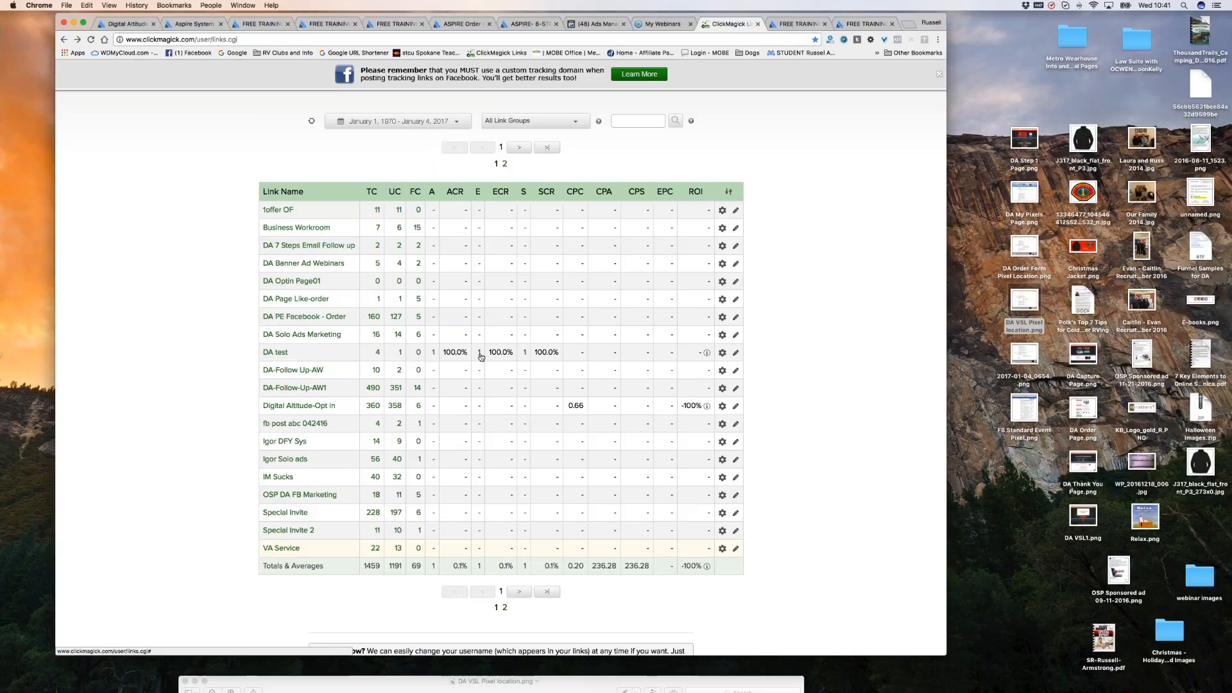
scroll(502, 242, down, 1)
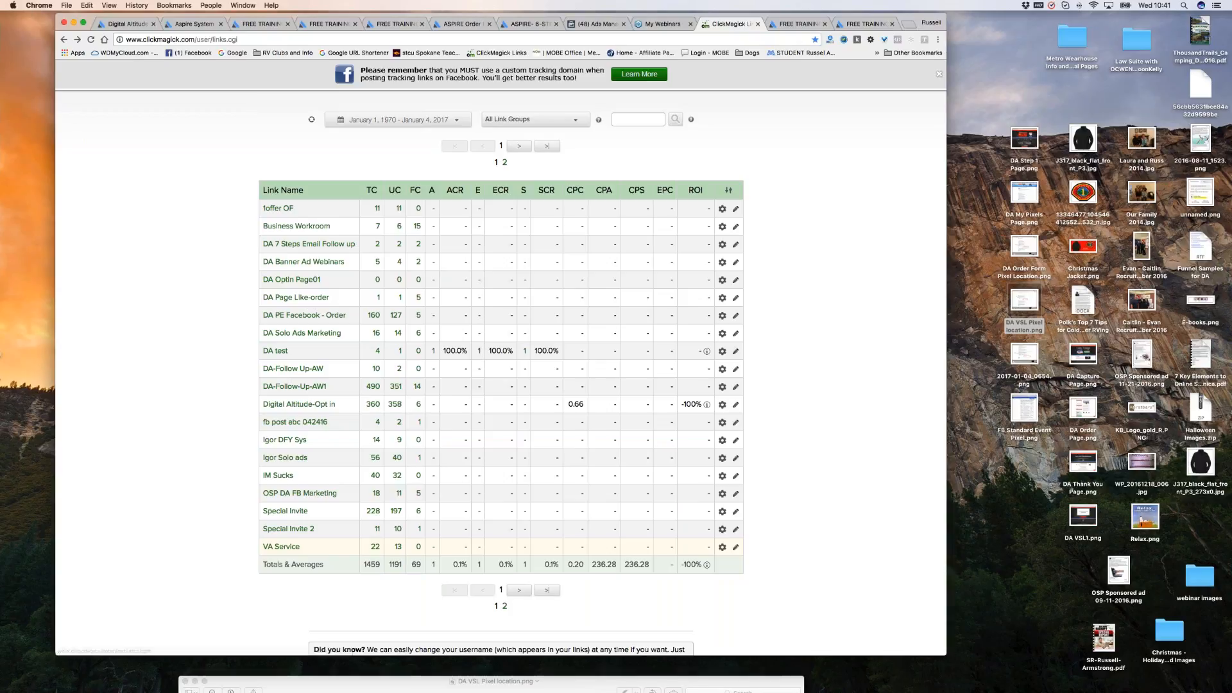
Check the thank-you and video pages, then review the ASPIRE Walker Monthly order form ($37.00, Free).
click(865, 27)
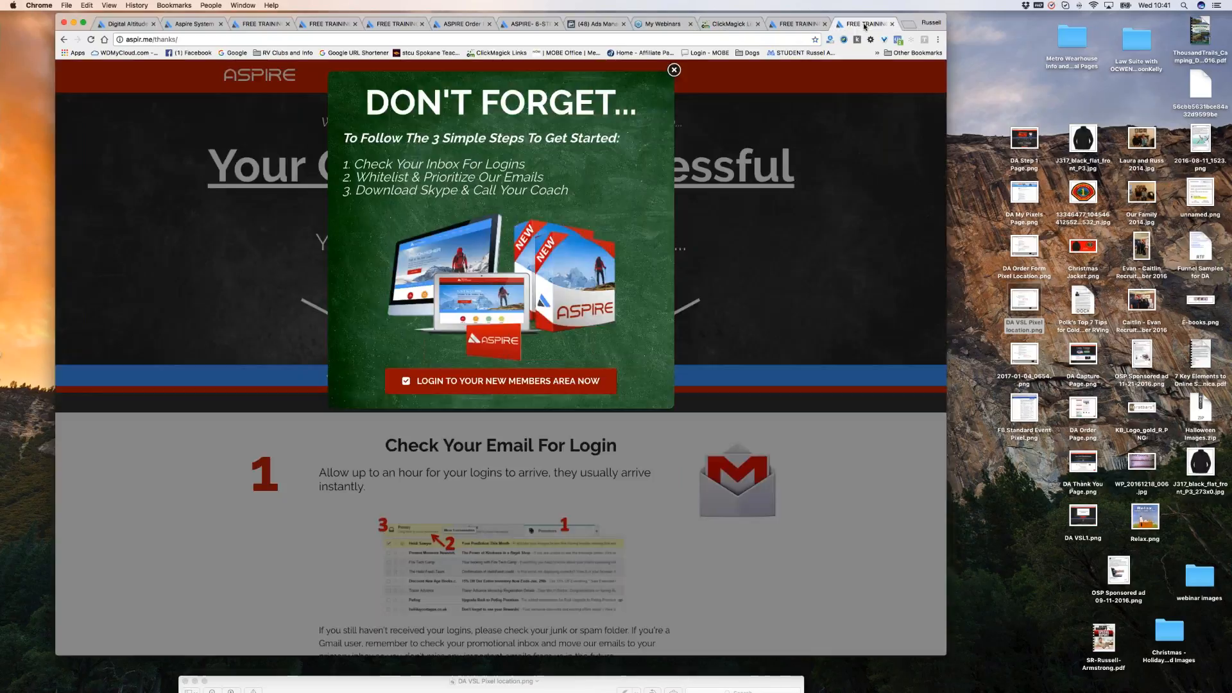
click(799, 24)
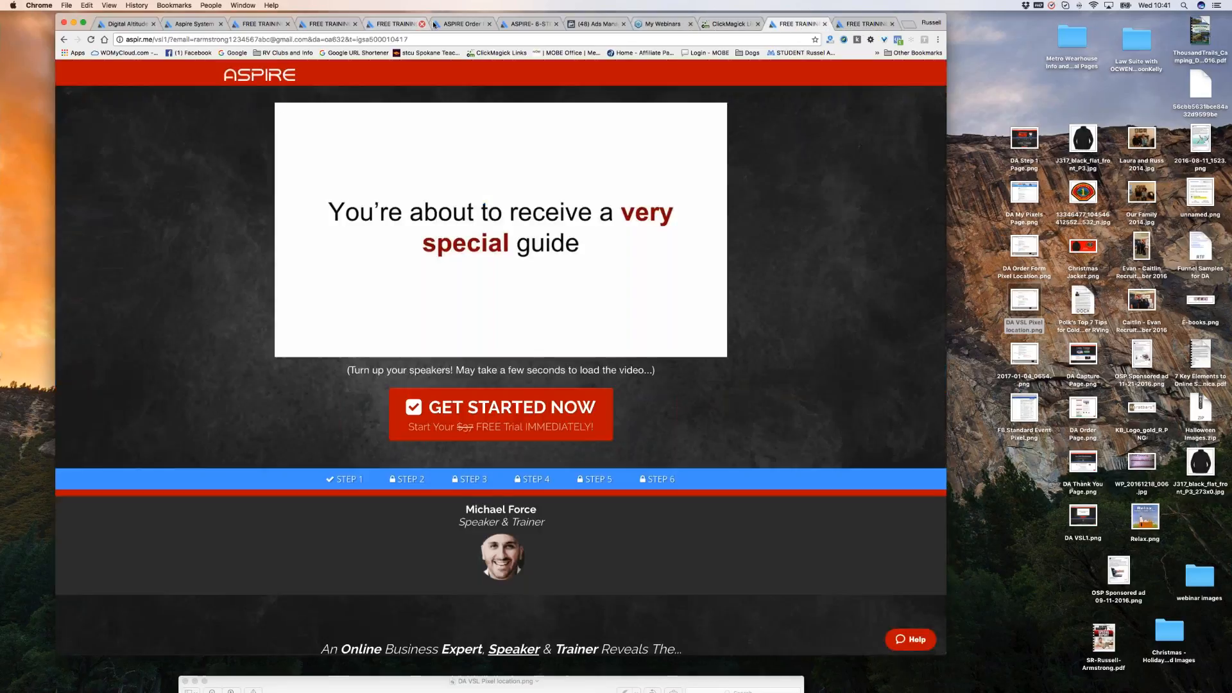
click(464, 24)
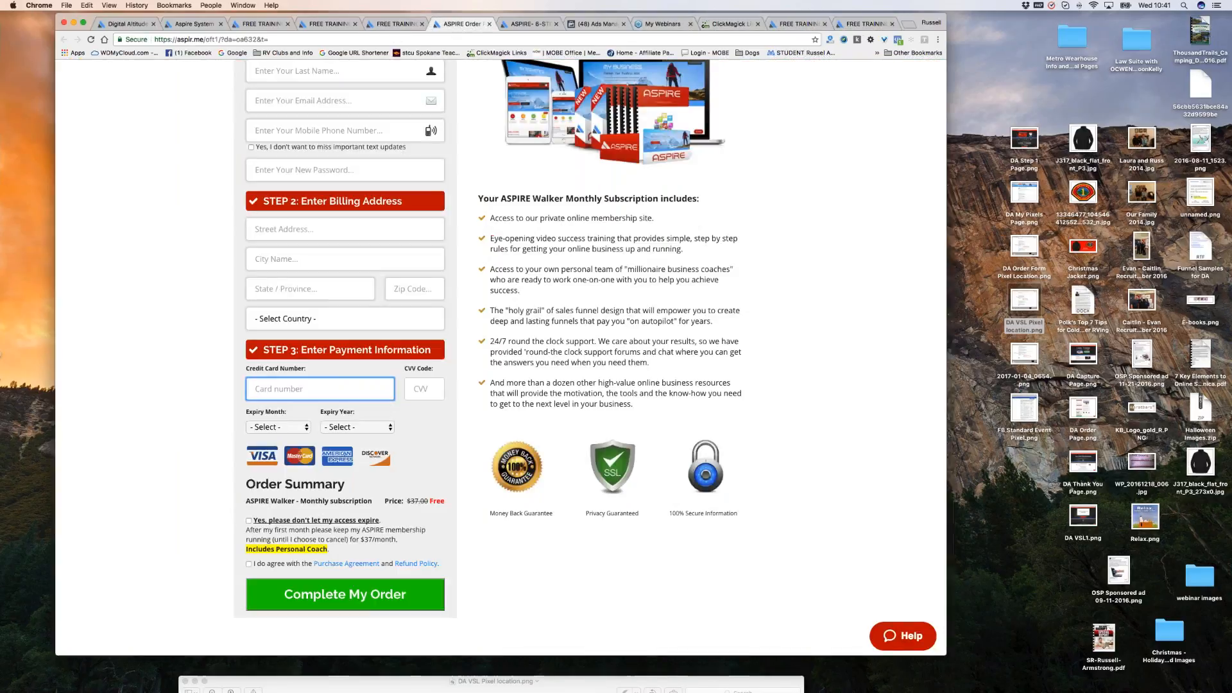
scroll(277, 226, down, 1)
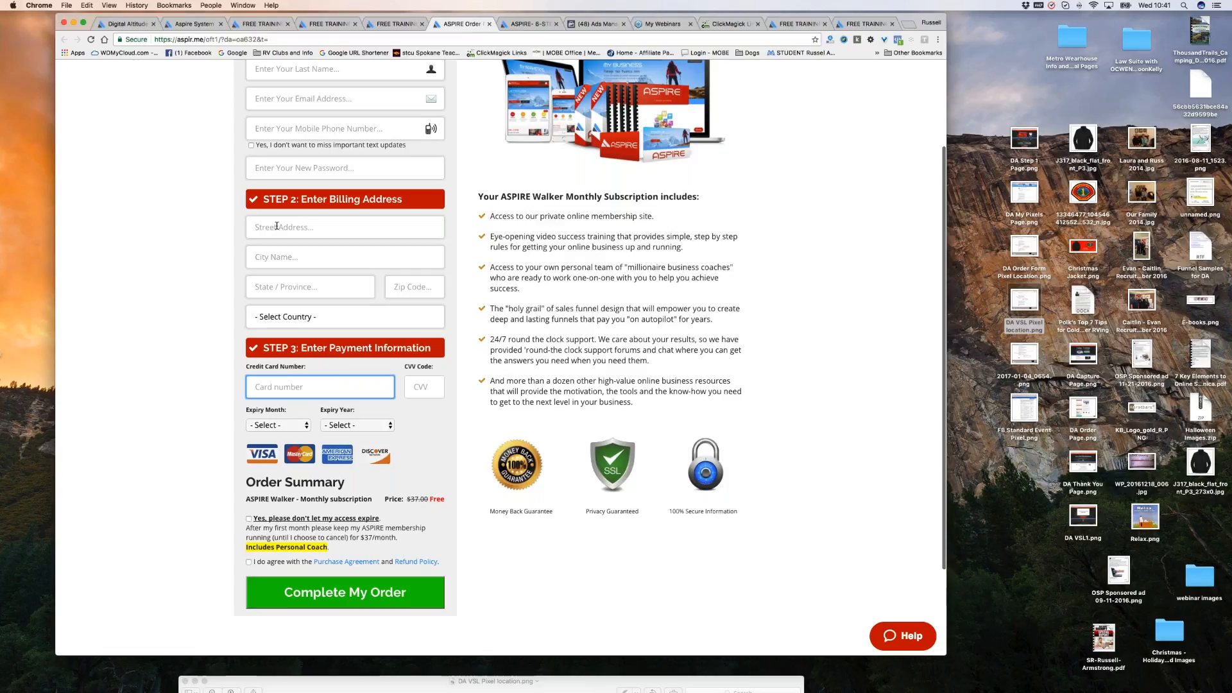
scroll(332, 261, up, 1)
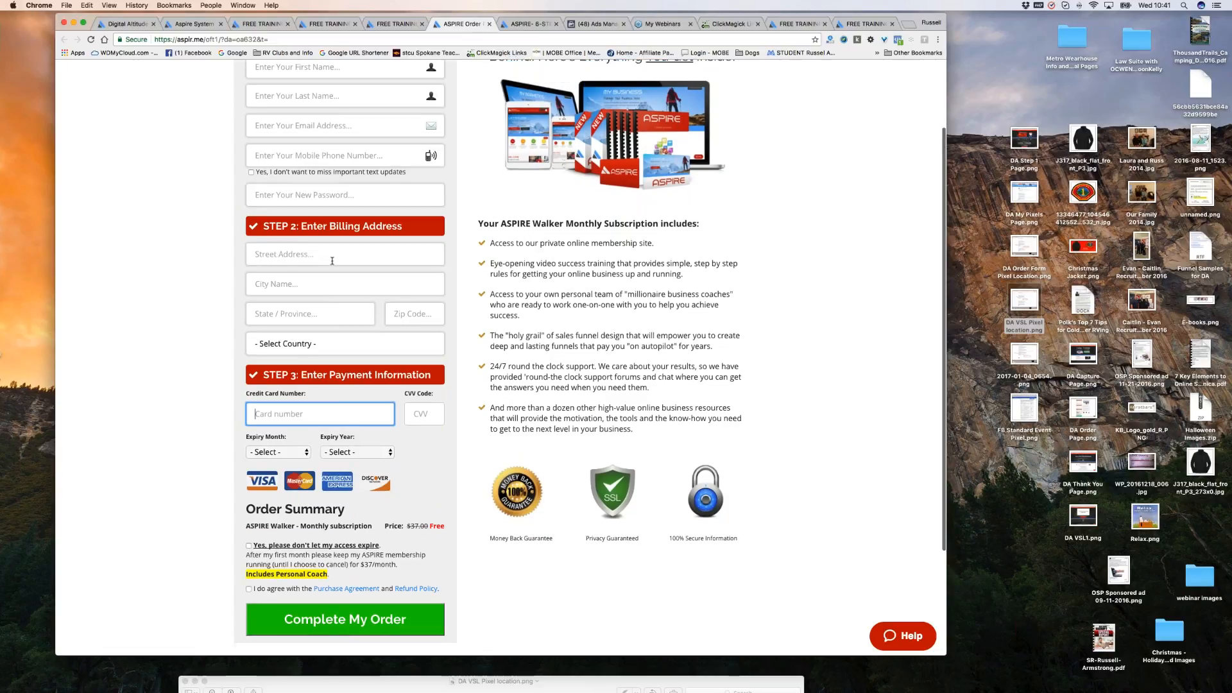
scroll(332, 260, up, 2)
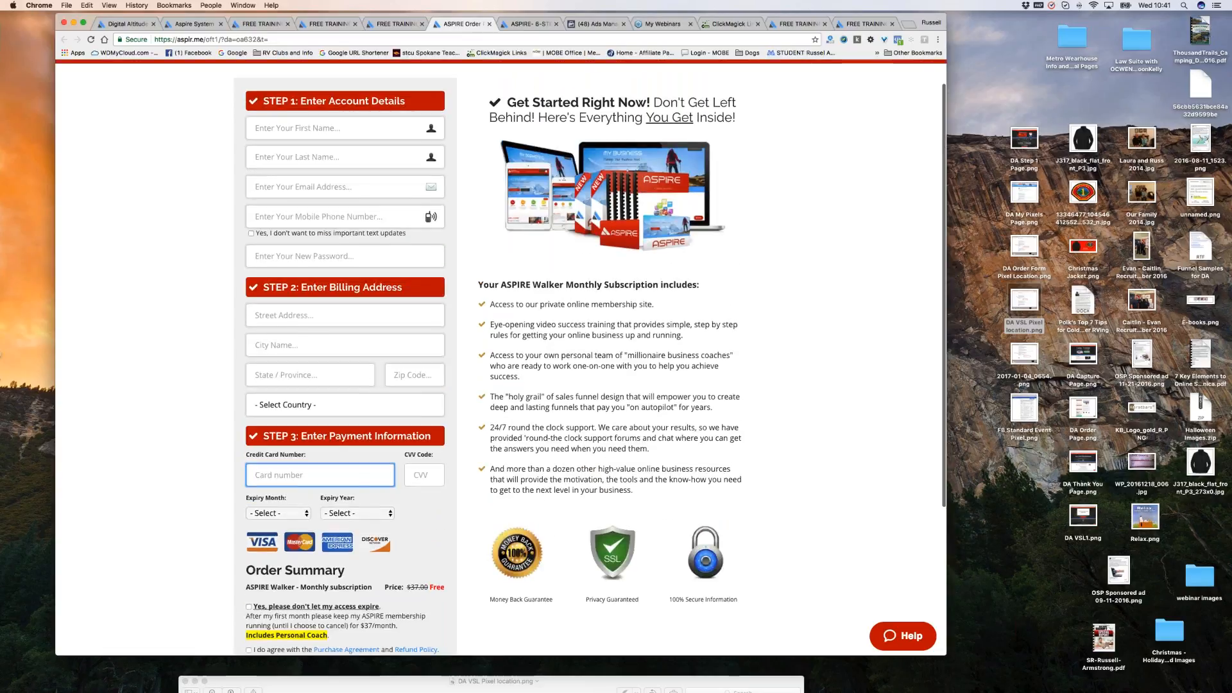
scroll(382, 474, down, 1)
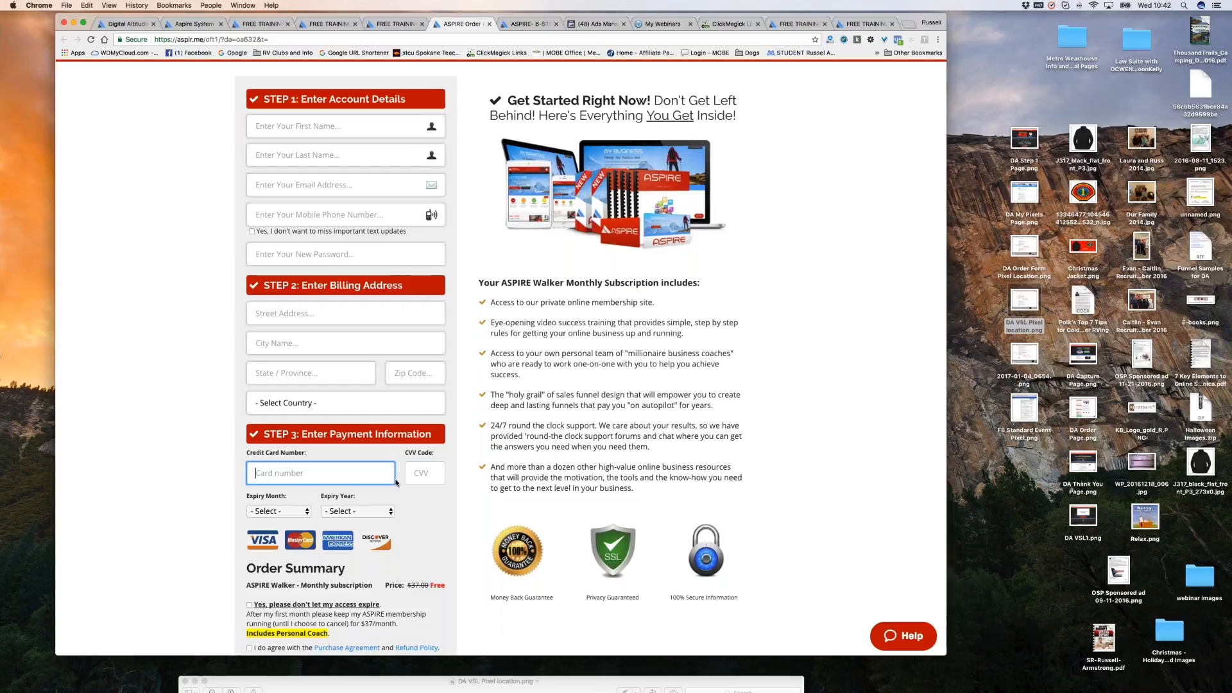
scroll(436, 595, down, 1)
scroll(435, 595, down, 4)
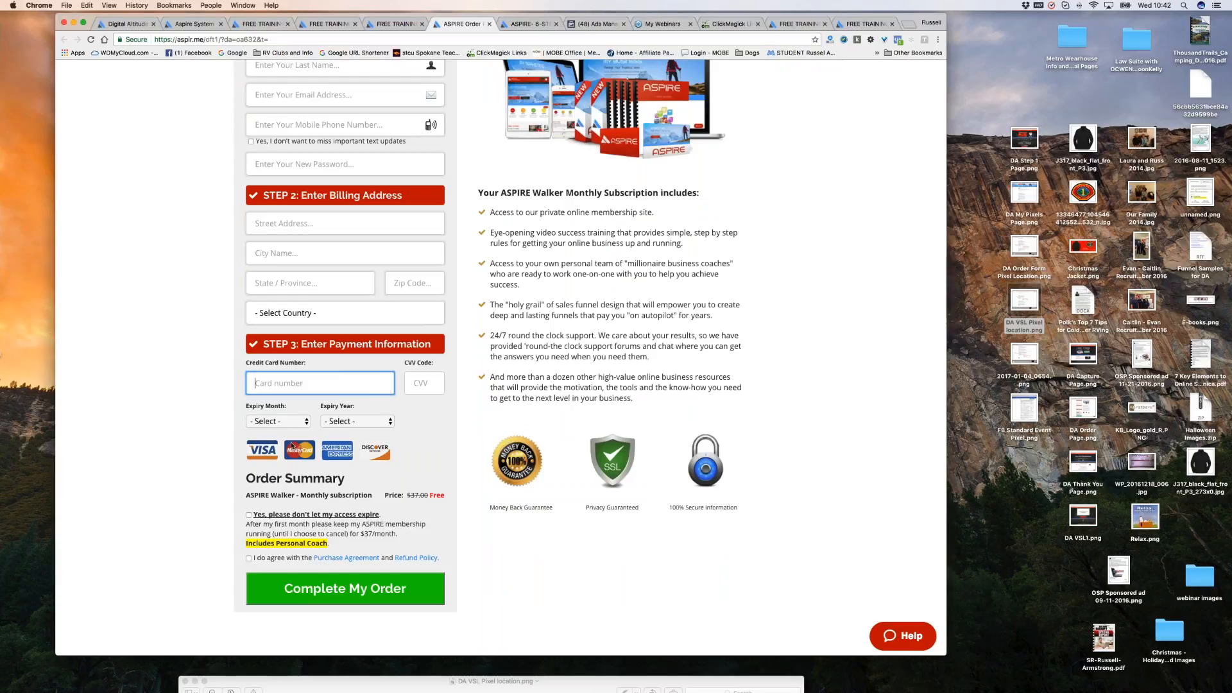
scroll(432, 537, down, 1)
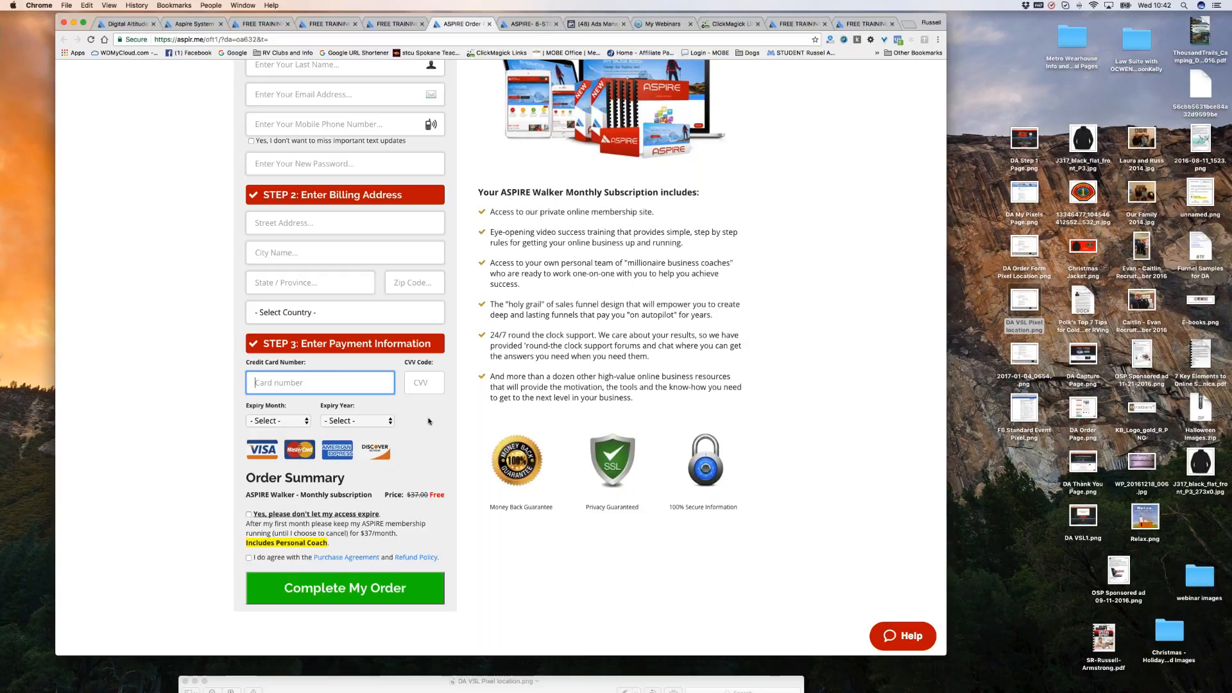
scroll(432, 424, up, 1)
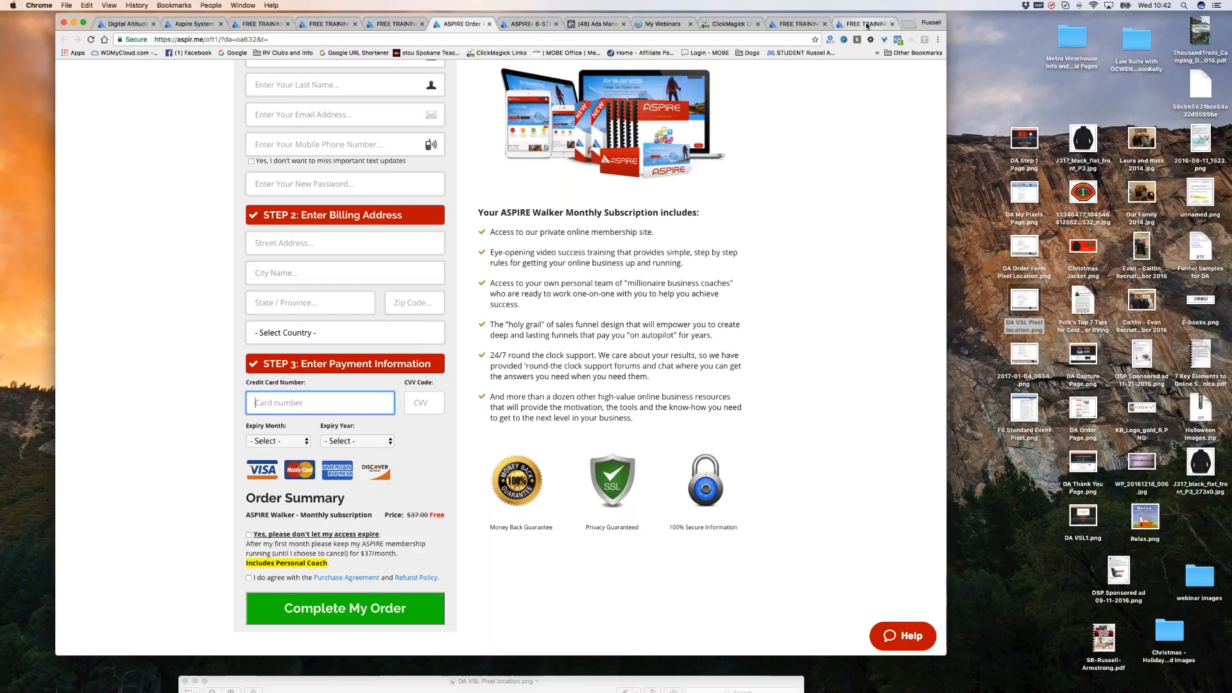
click(728, 24)
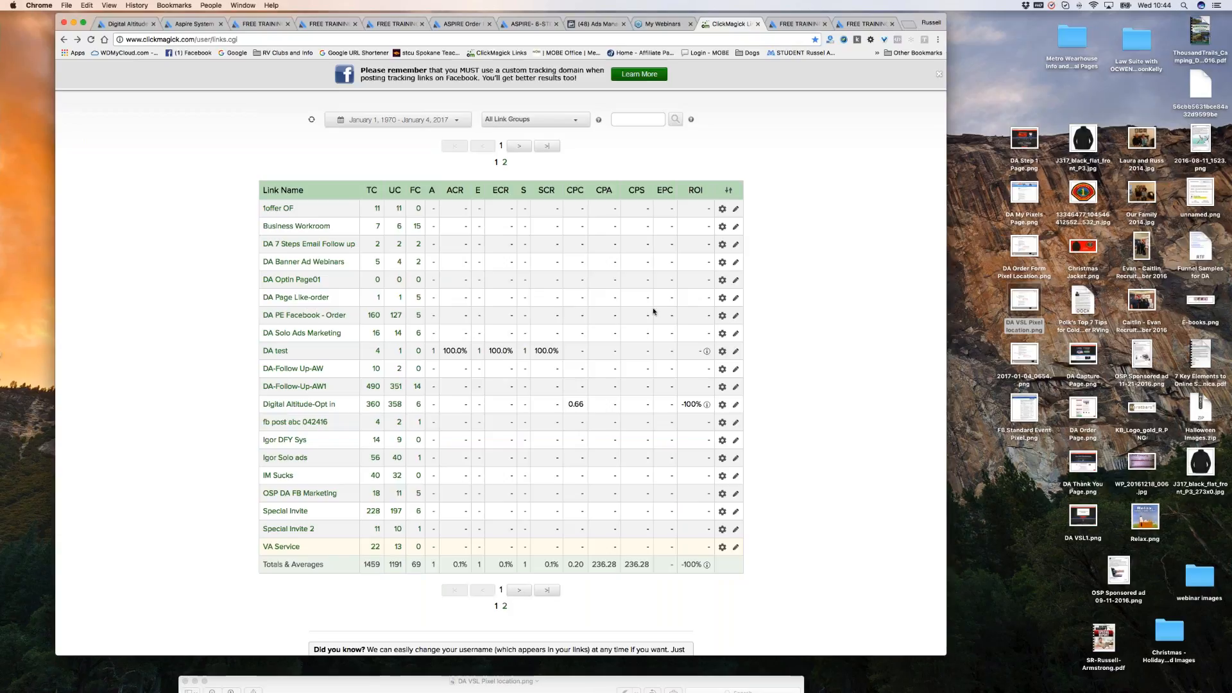
scroll(766, 255, up, 1)
scroll(692, 142, up, 1)
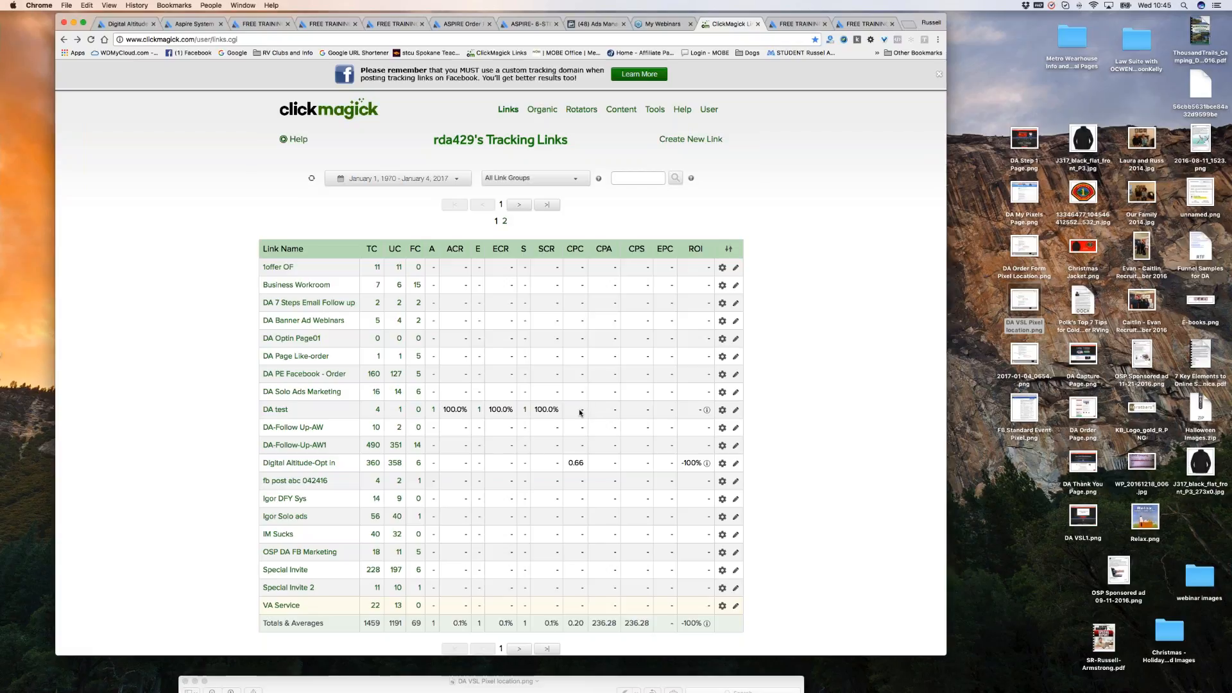
scroll(578, 412, down, 1)
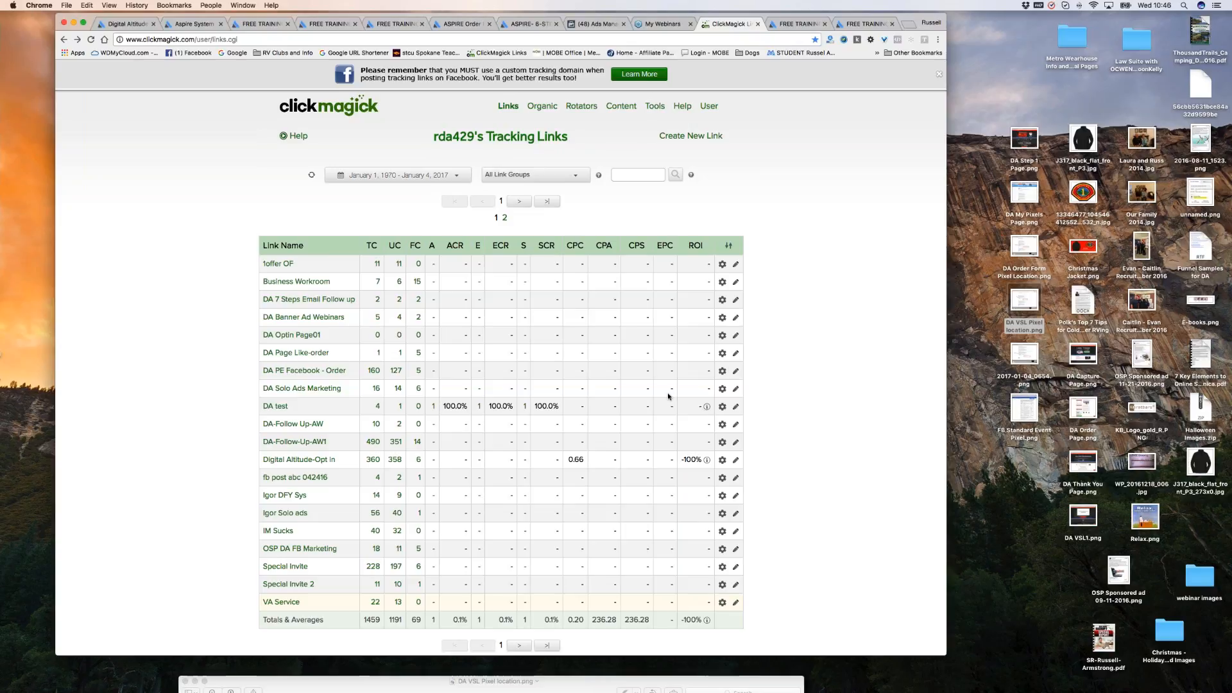
scroll(808, 266, down, 1)
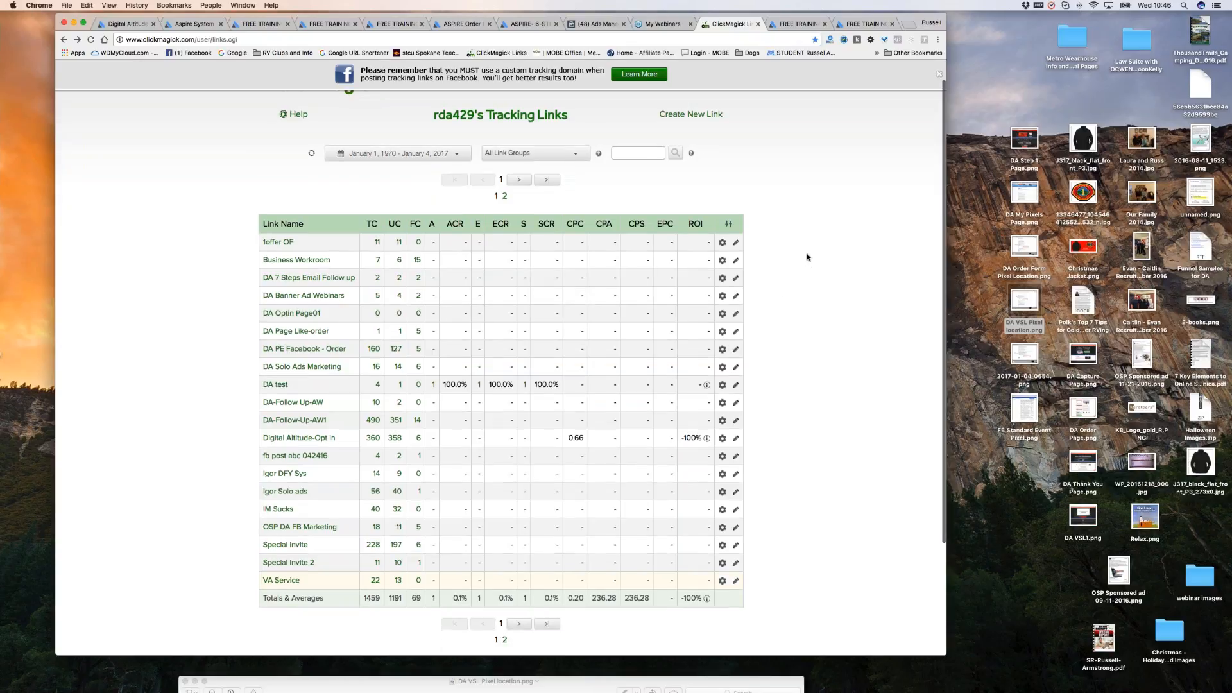
scroll(808, 257, down, 5)
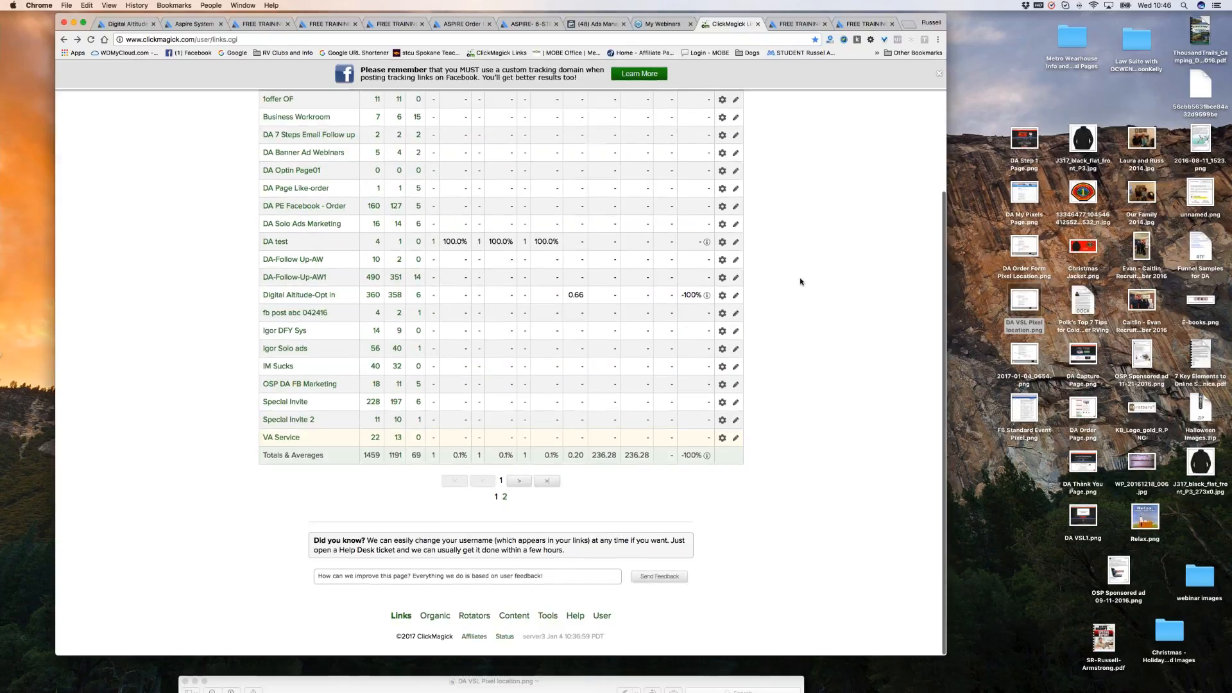
scroll(800, 282, up, 2)
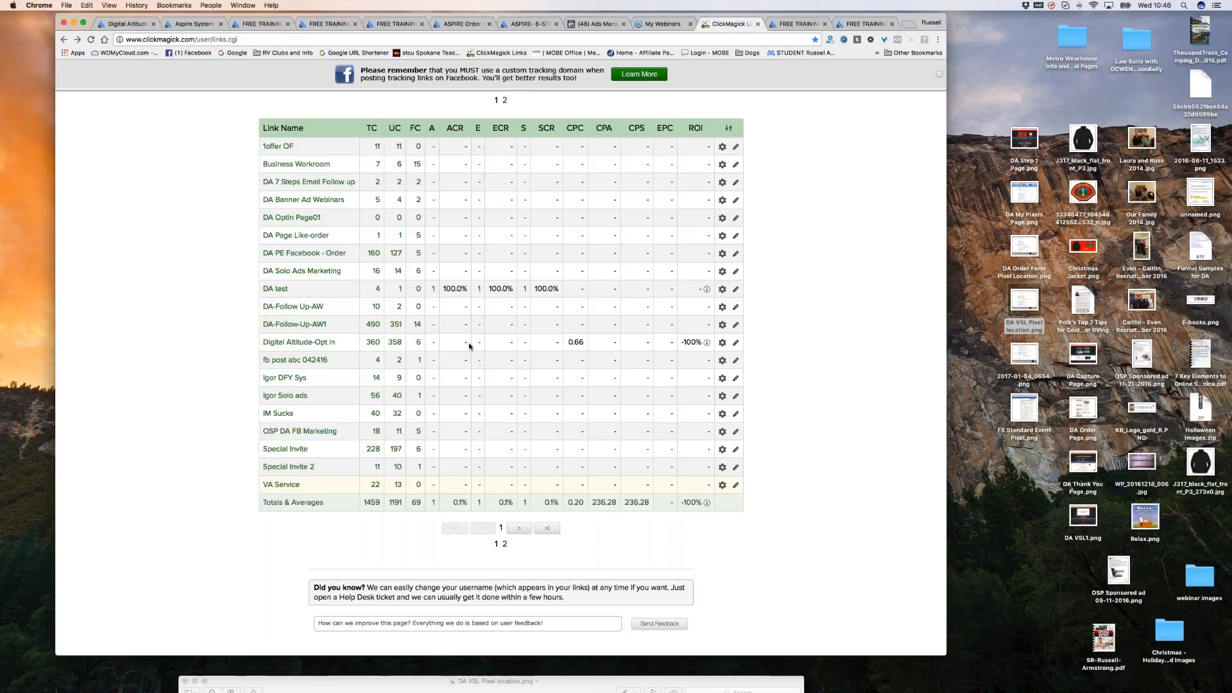
scroll(824, 285, up, 1)
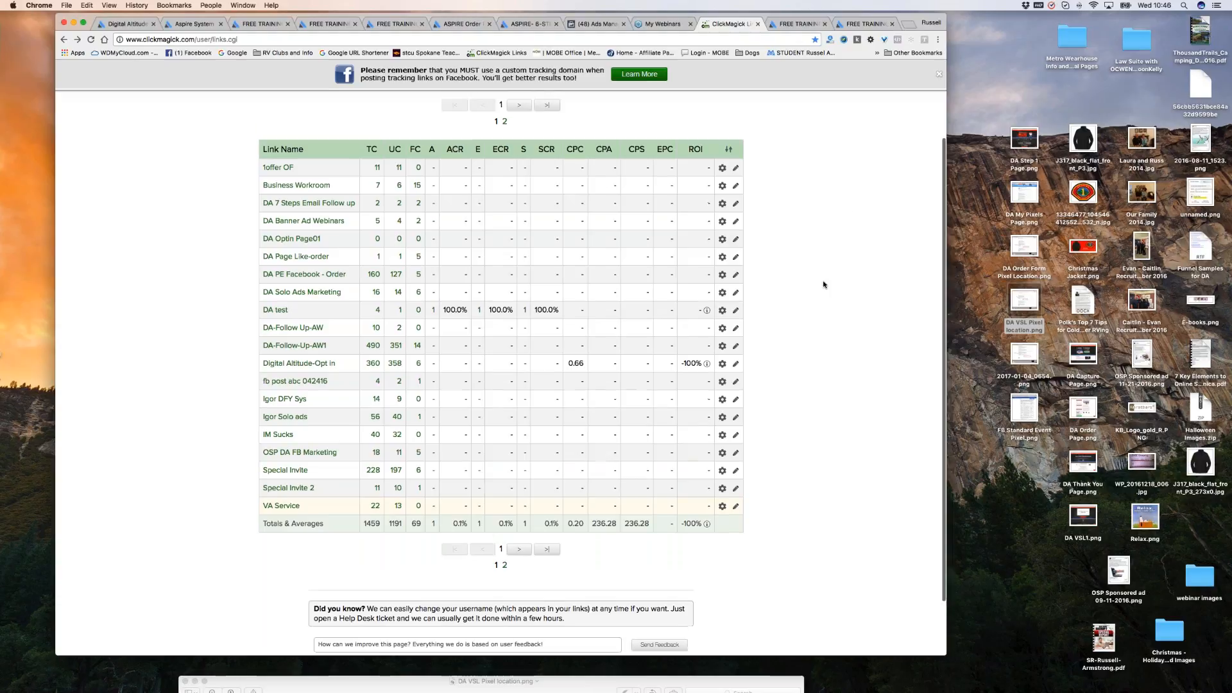
scroll(824, 285, up, 2)
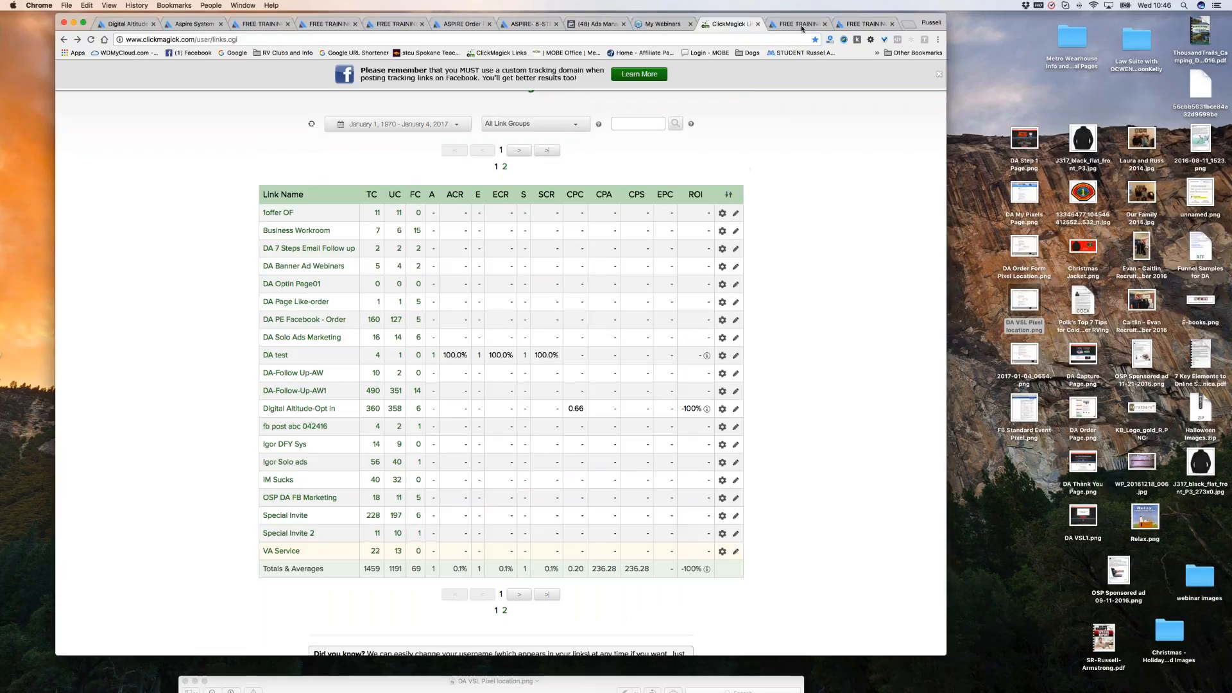
click(204, 28)
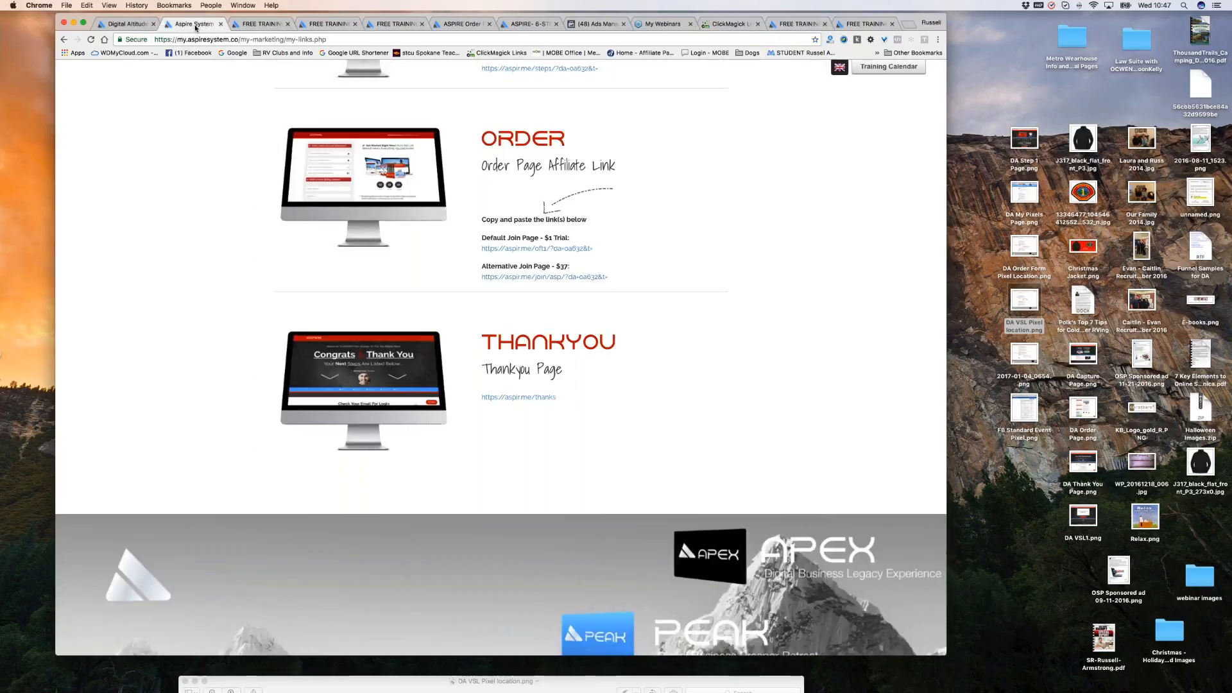
scroll(641, 329, up, 1)
scroll(641, 328, up, 2)
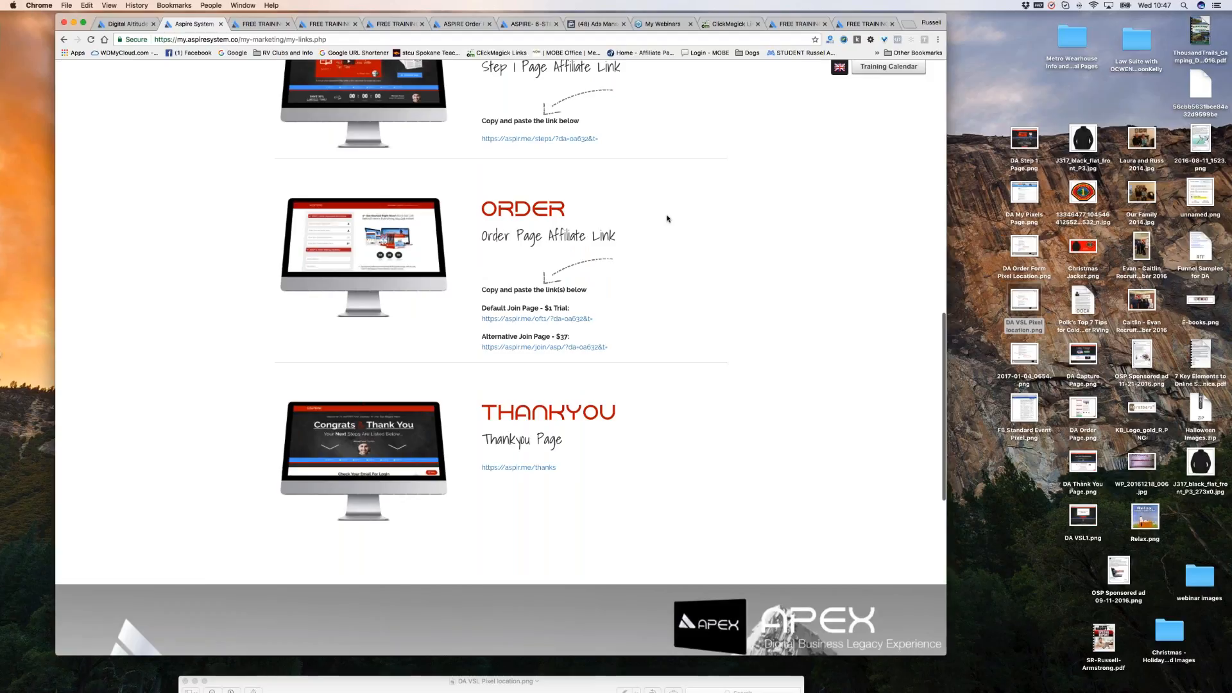
scroll(669, 220, down, 1)
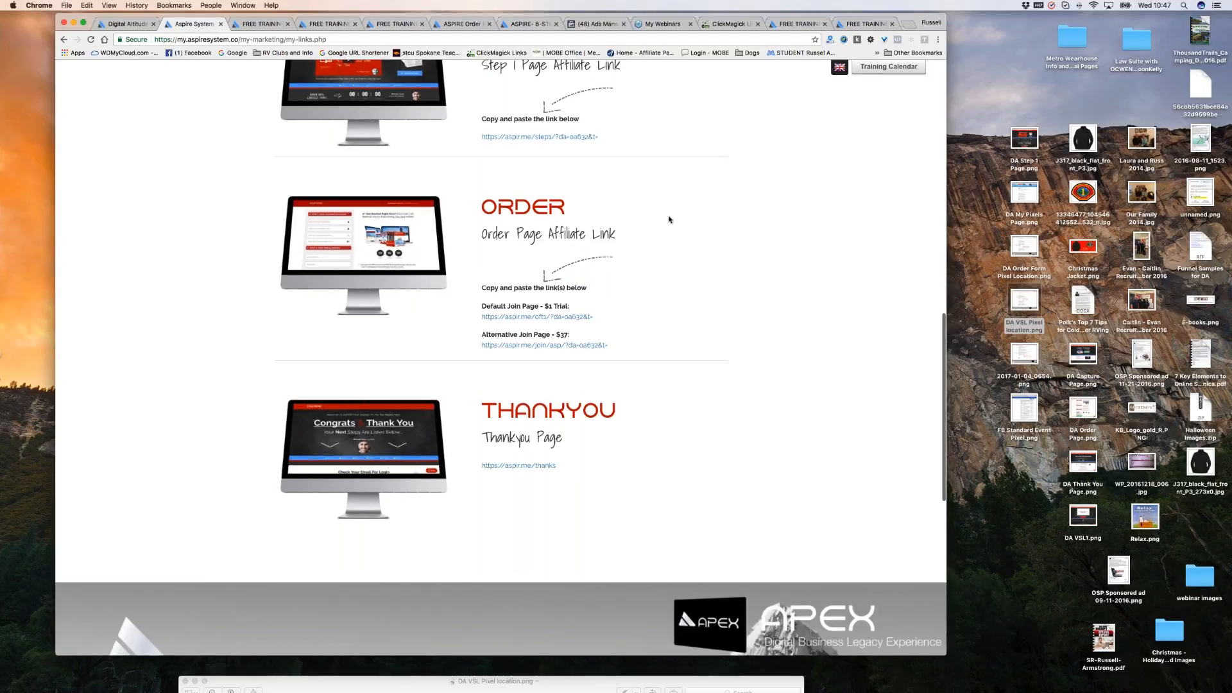
scroll(670, 219, down, 1)
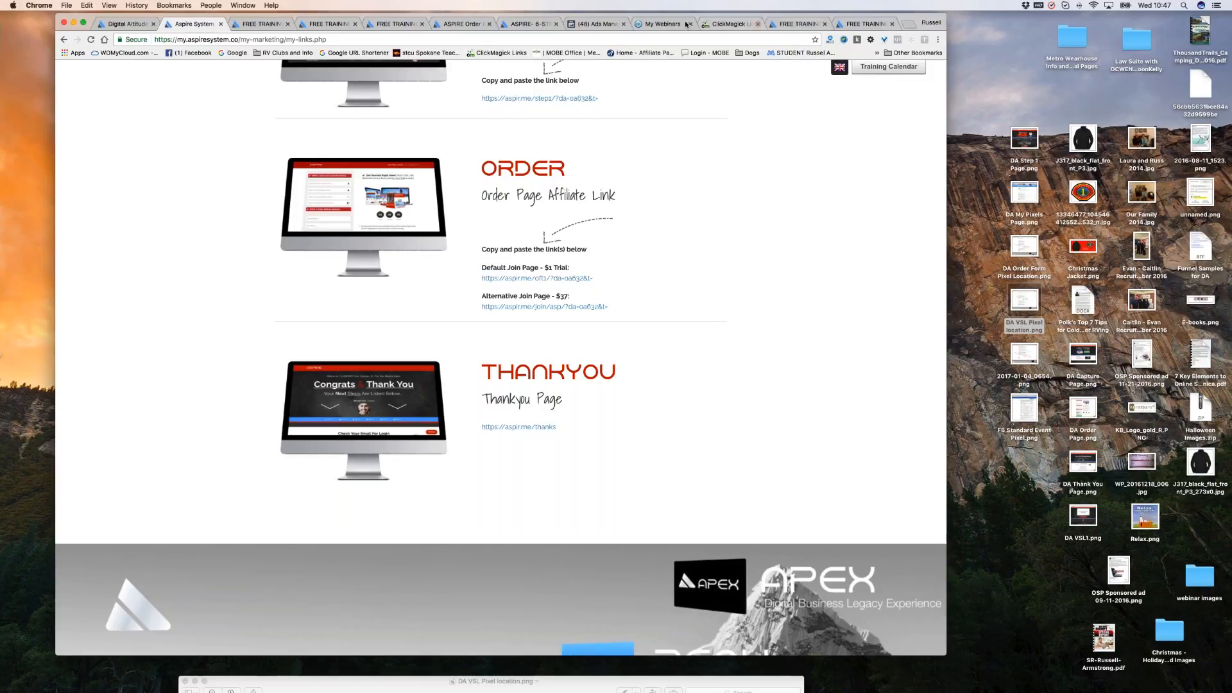
click(731, 24)
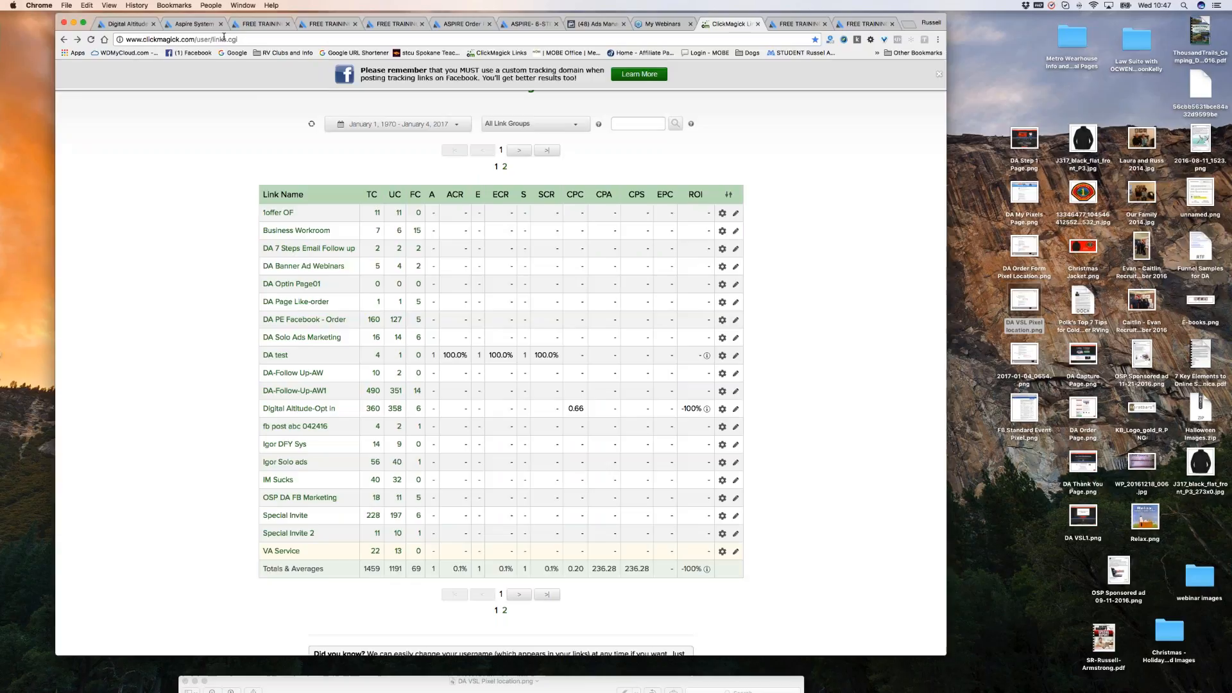
click(193, 24)
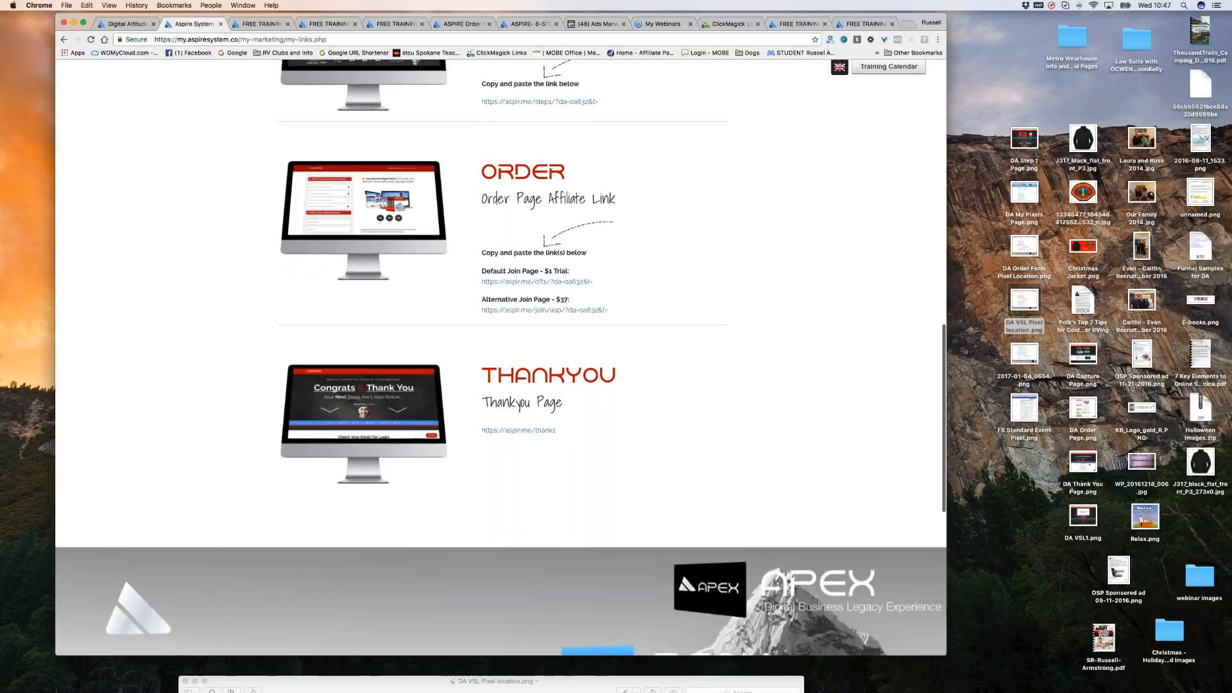
scroll(525, 193, up, 15)
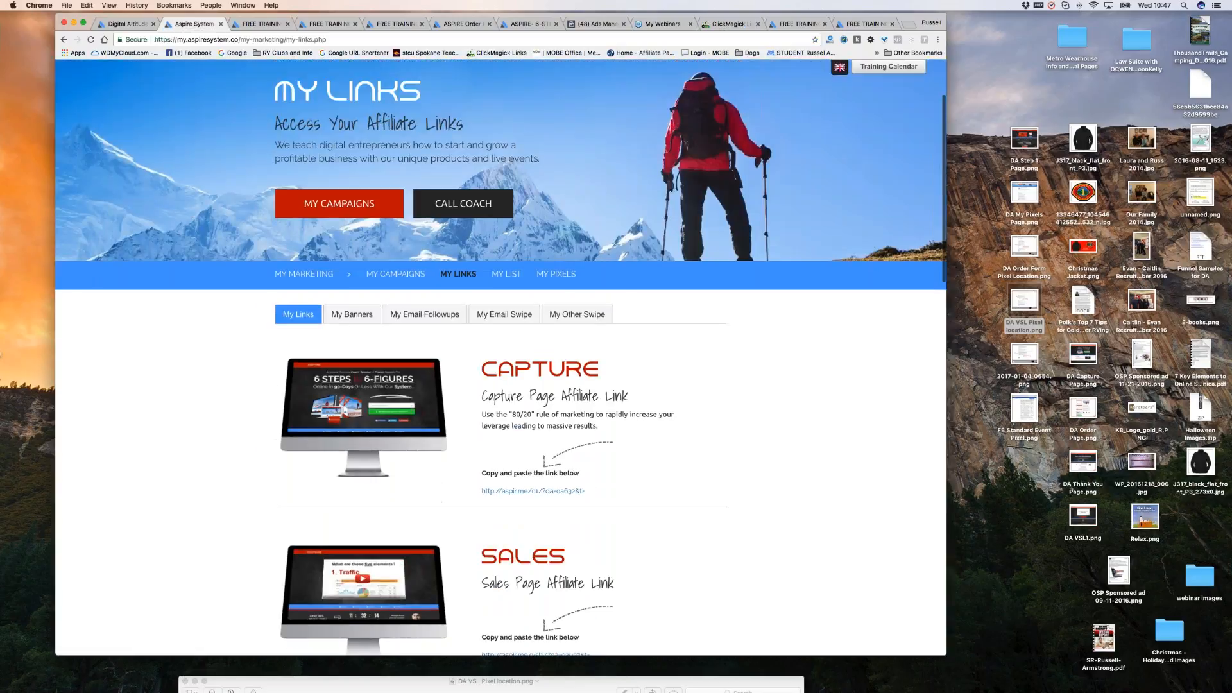
Open My Pixels and select the ref=da-order reference in the Checkout Page pixel code.
click(555, 275)
scroll(731, 257, down, 2)
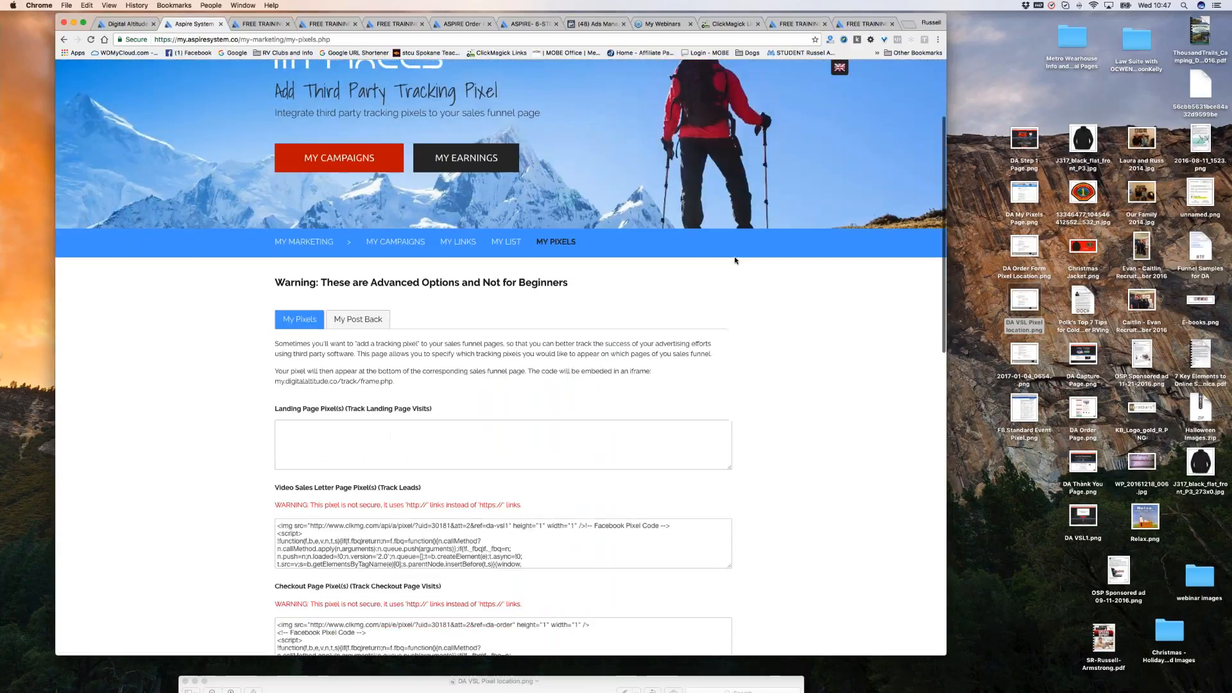
scroll(735, 259, down, 5)
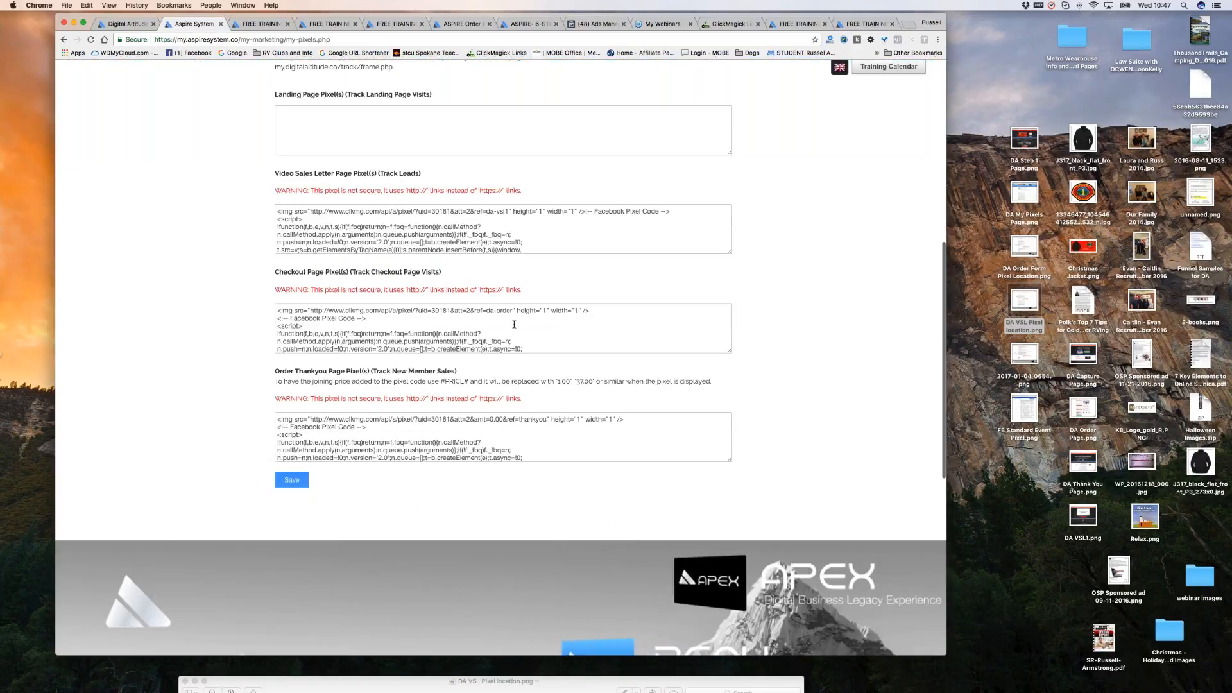
scroll(515, 324, up, 5)
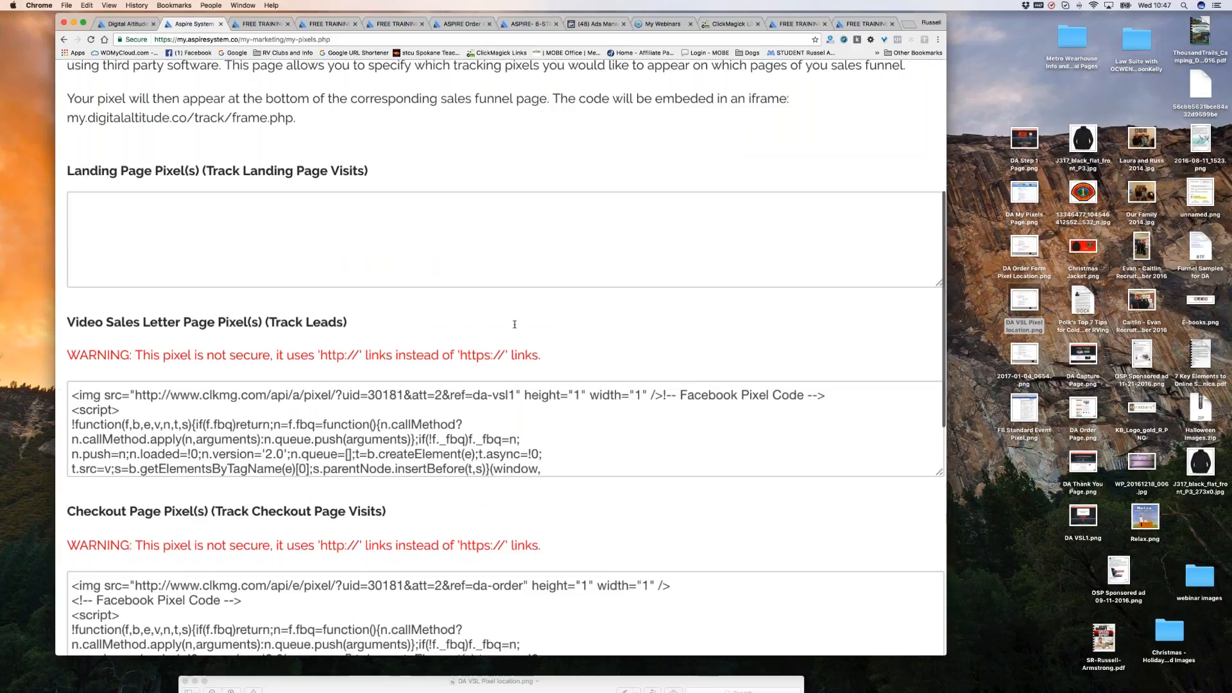
scroll(515, 325, up, 1)
scroll(611, 359, down, 5)
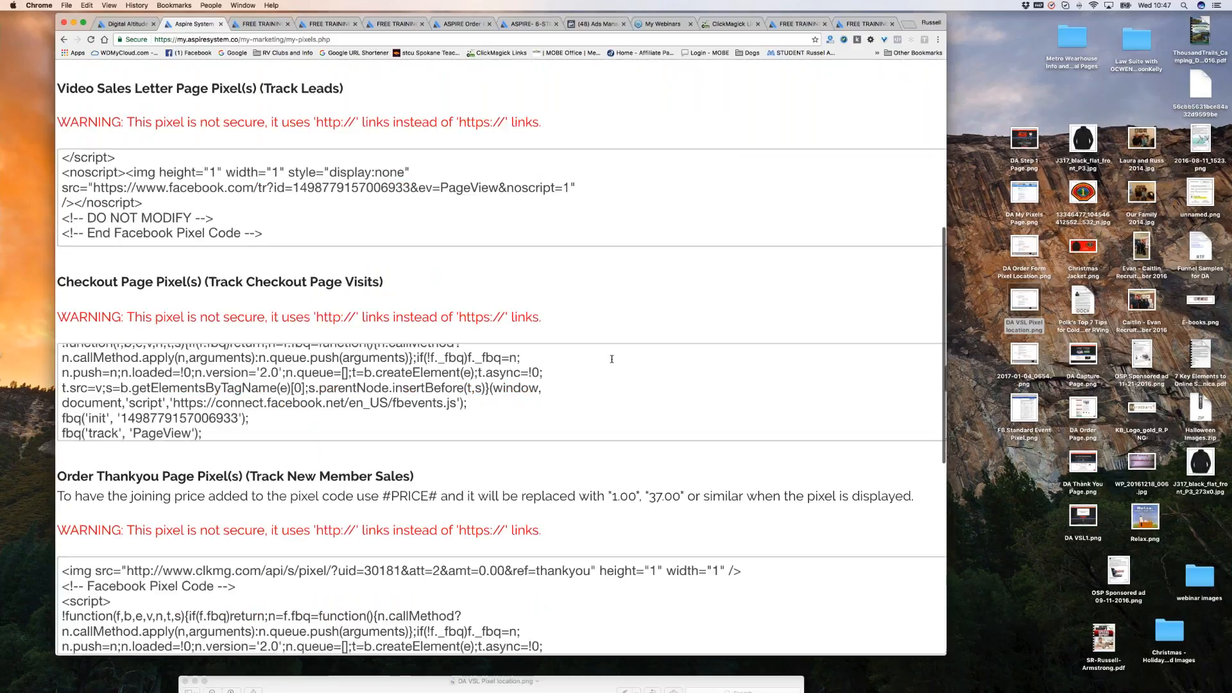
scroll(612, 359, up, 4)
scroll(703, 385, up, 4)
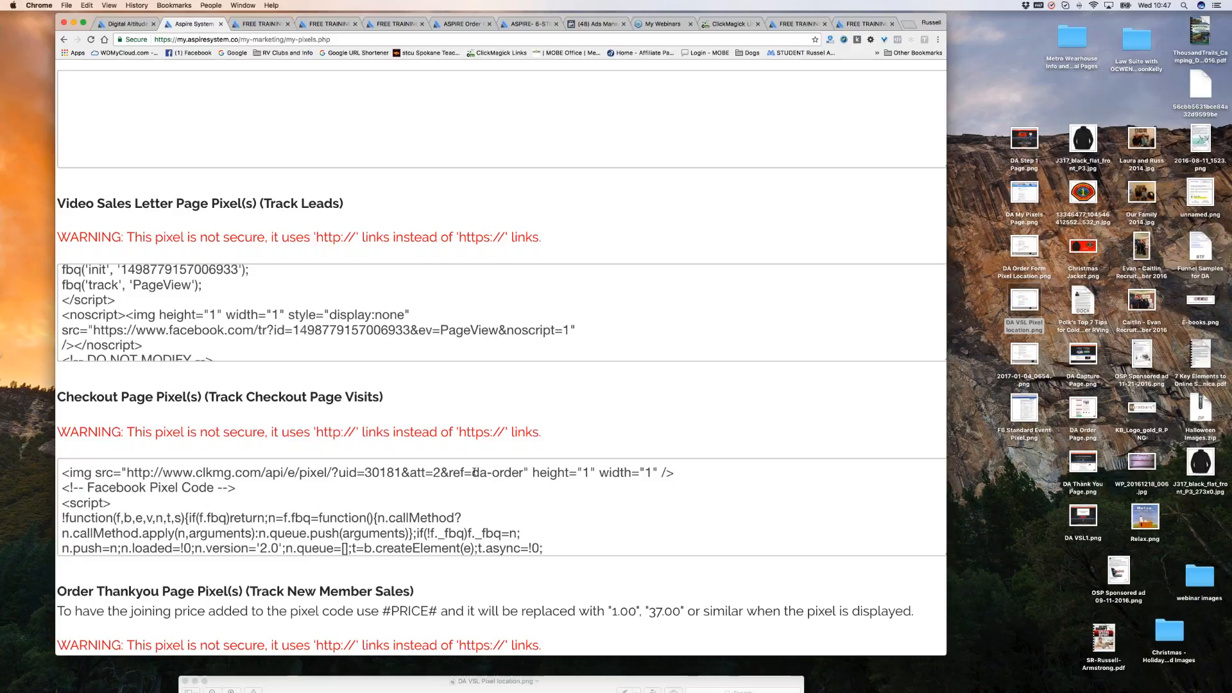
drag(474, 473, 523, 473)
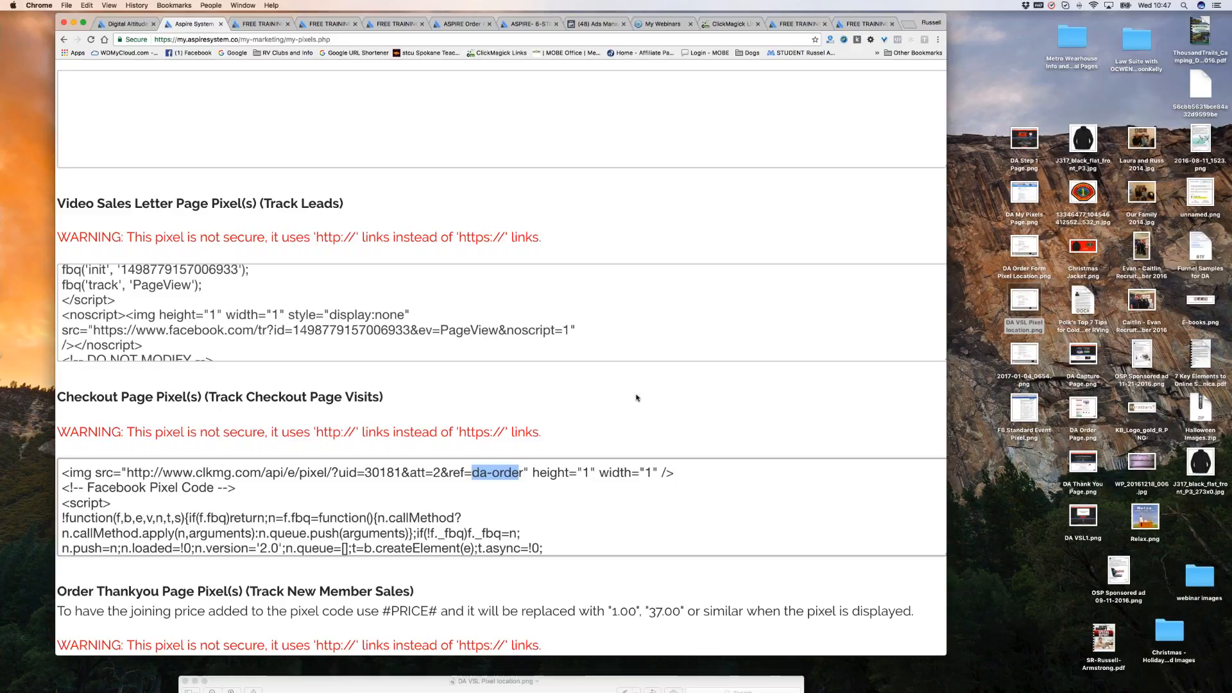
click(525, 475)
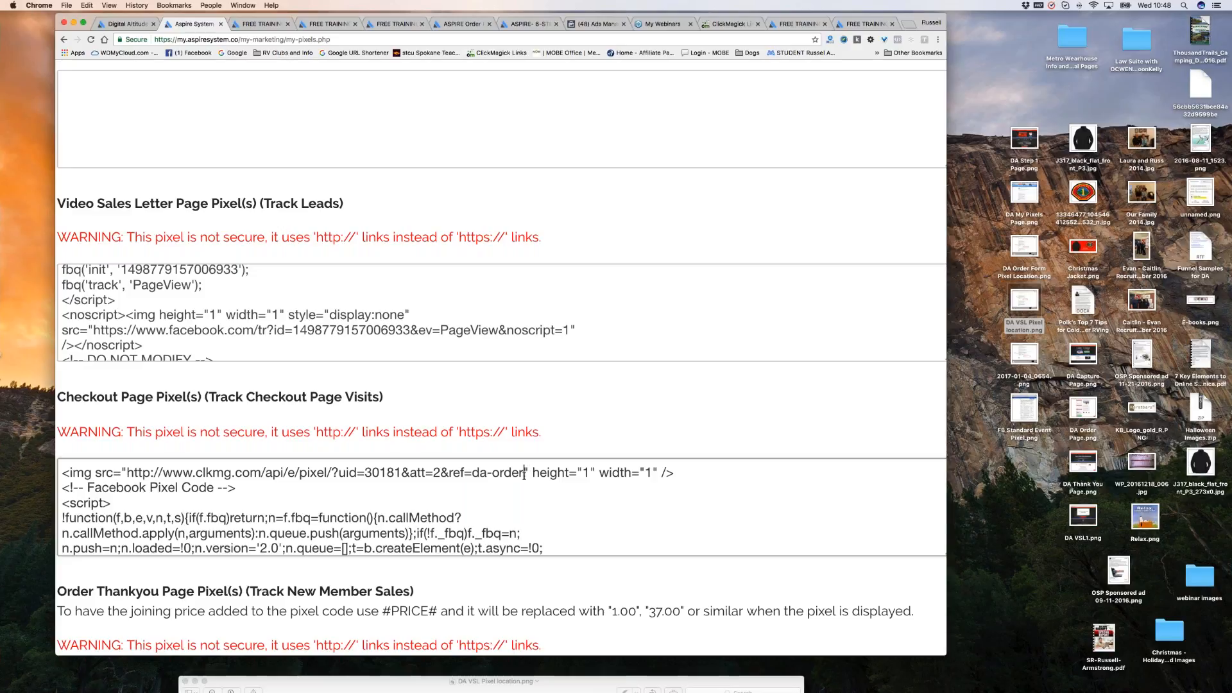
Change the Checkout Page pixel reference from ref=da-order to ref=igor-order.
drag(525, 473, 472, 473)
click(473, 473)
drag(486, 473, 476, 474)
text(igor)
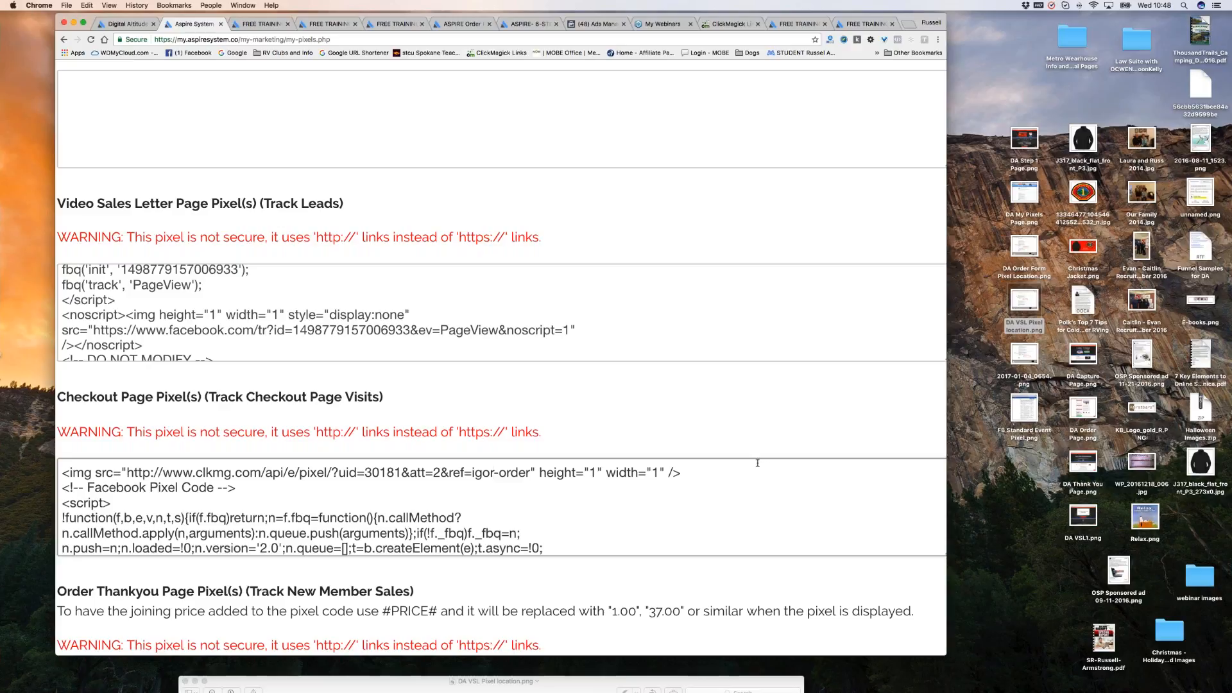
Reset the page zoom, save the pixel settings, and return to the ClickMagick links table.
scroll(439, 502, up, 1)
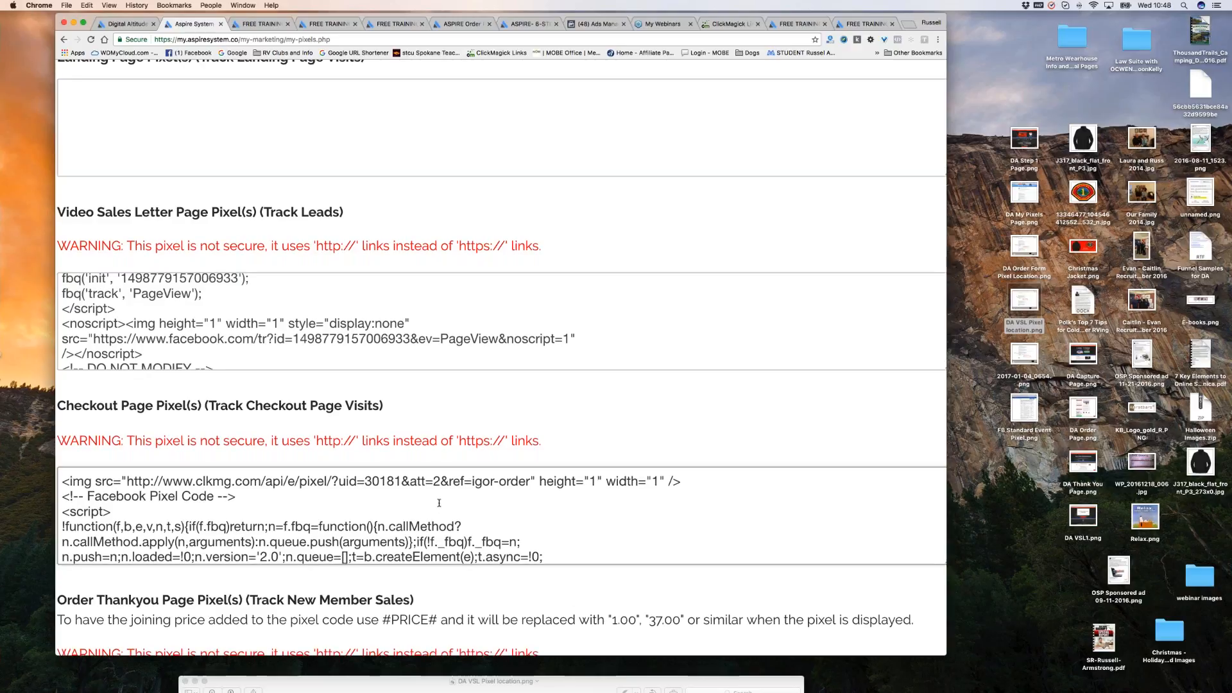
scroll(439, 502, up, 2)
scroll(439, 544, down, 3)
scroll(500, 557, down, 5)
scroll(611, 445, up, 3)
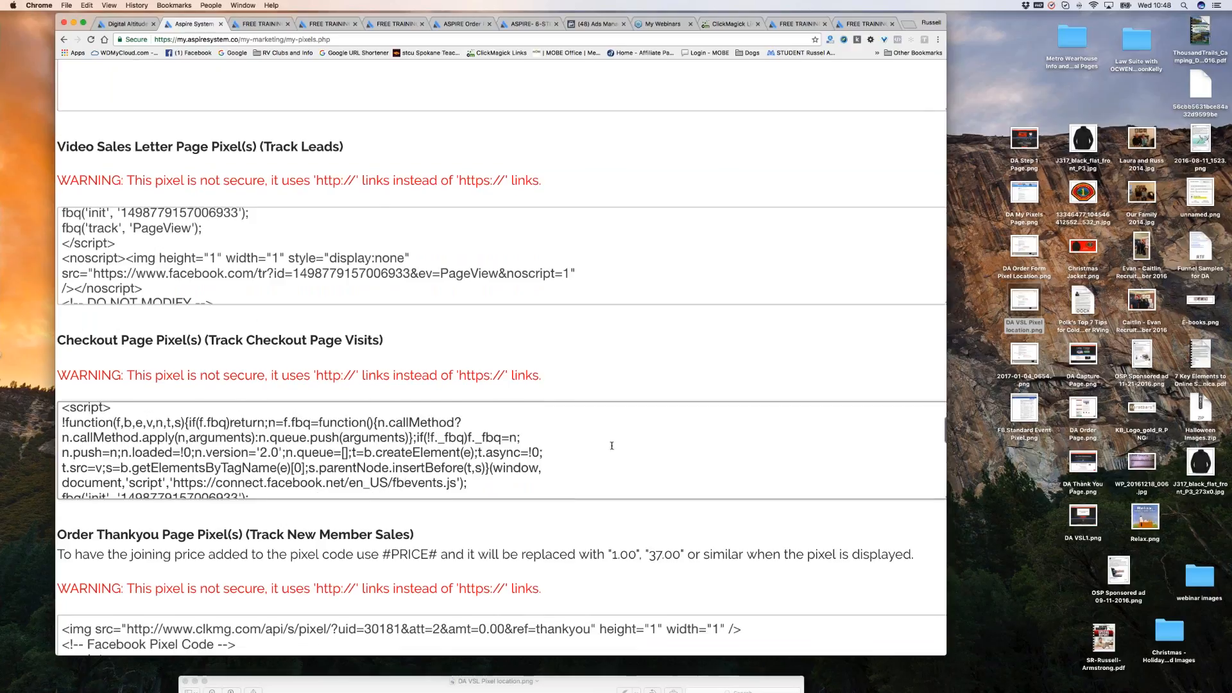
scroll(612, 445, up, 3)
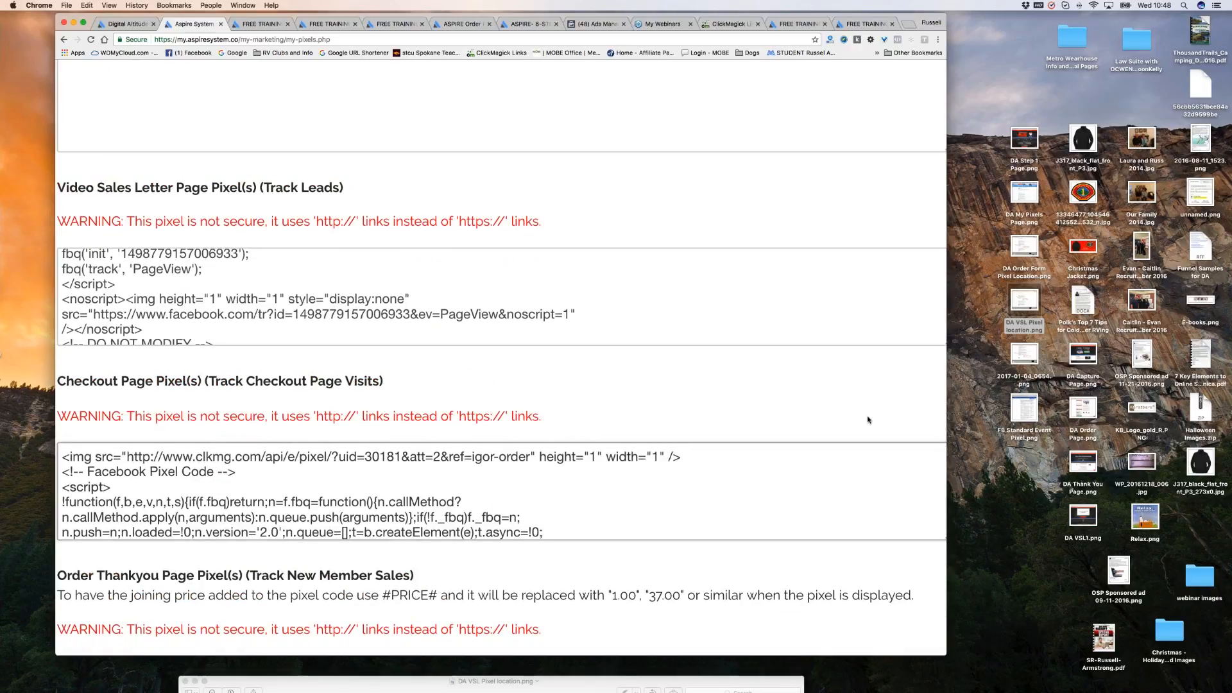
scroll(890, 298, down, 4)
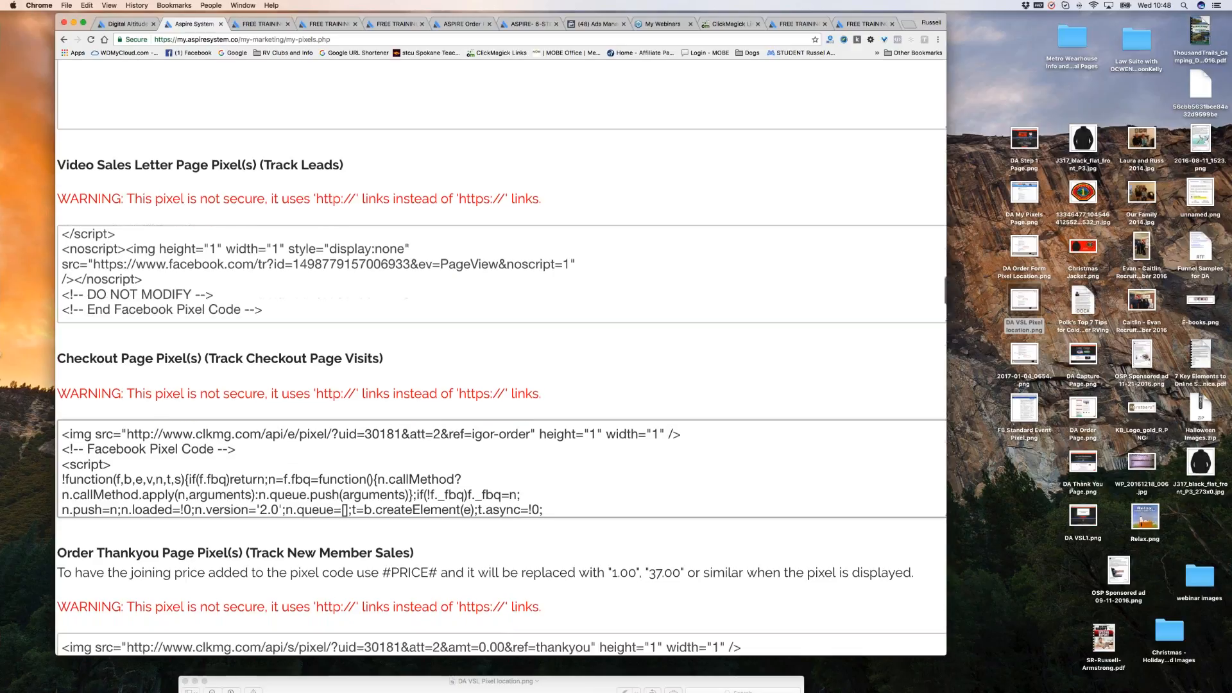
key(super+0)
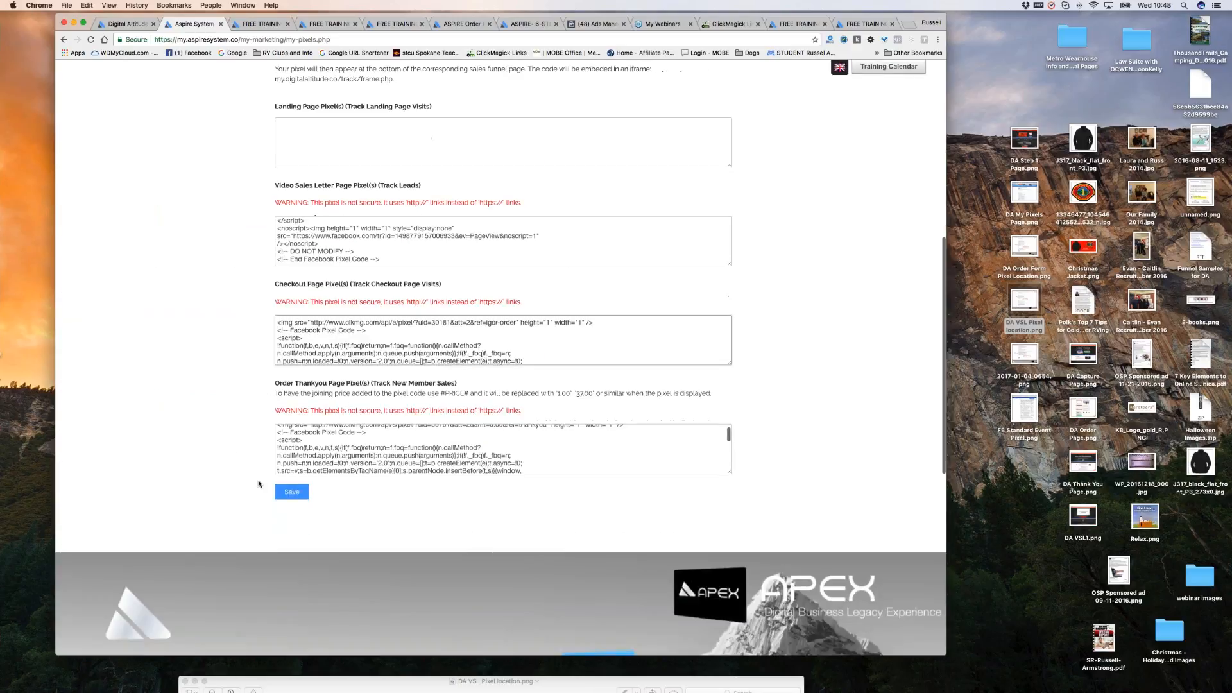
click(300, 486)
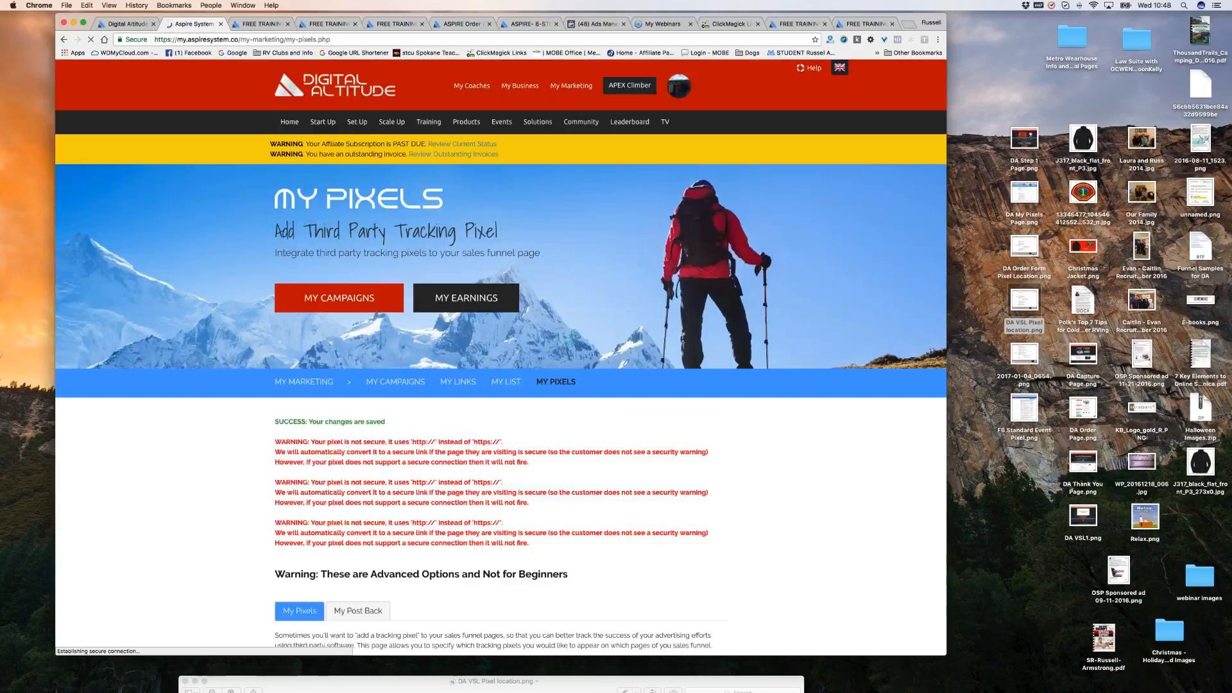
click(709, 24)
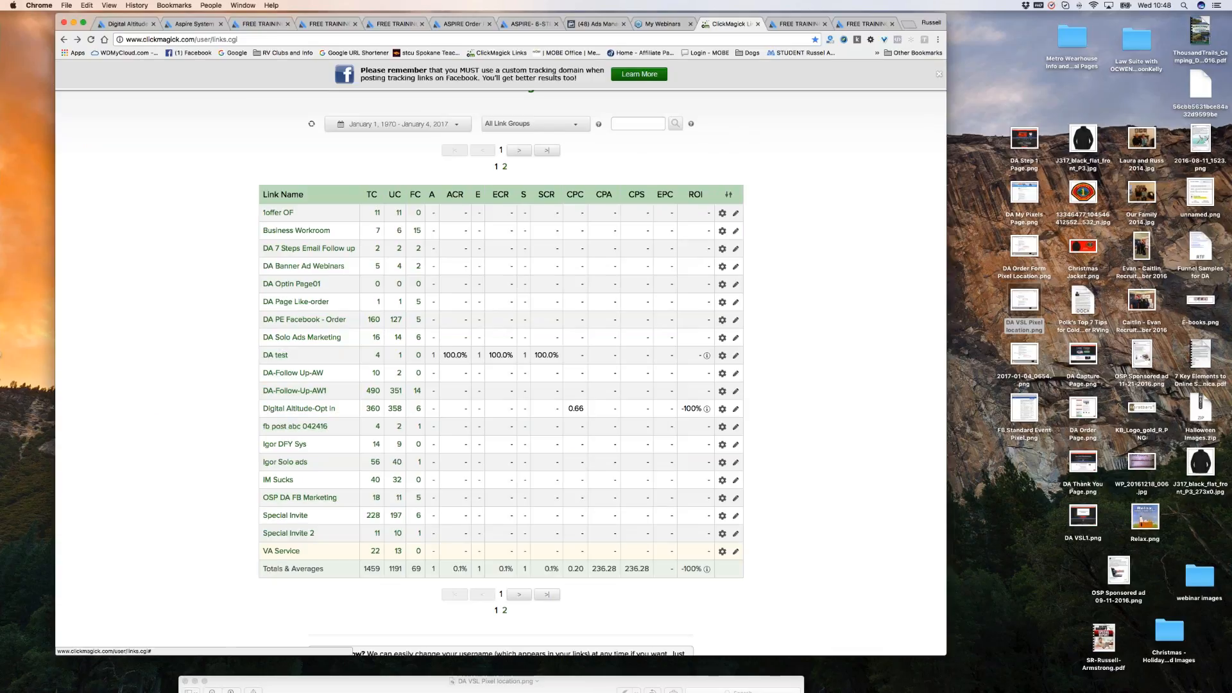
Bring up Track Conversions for the Digital Altitude-Opt in link.
click(303, 409)
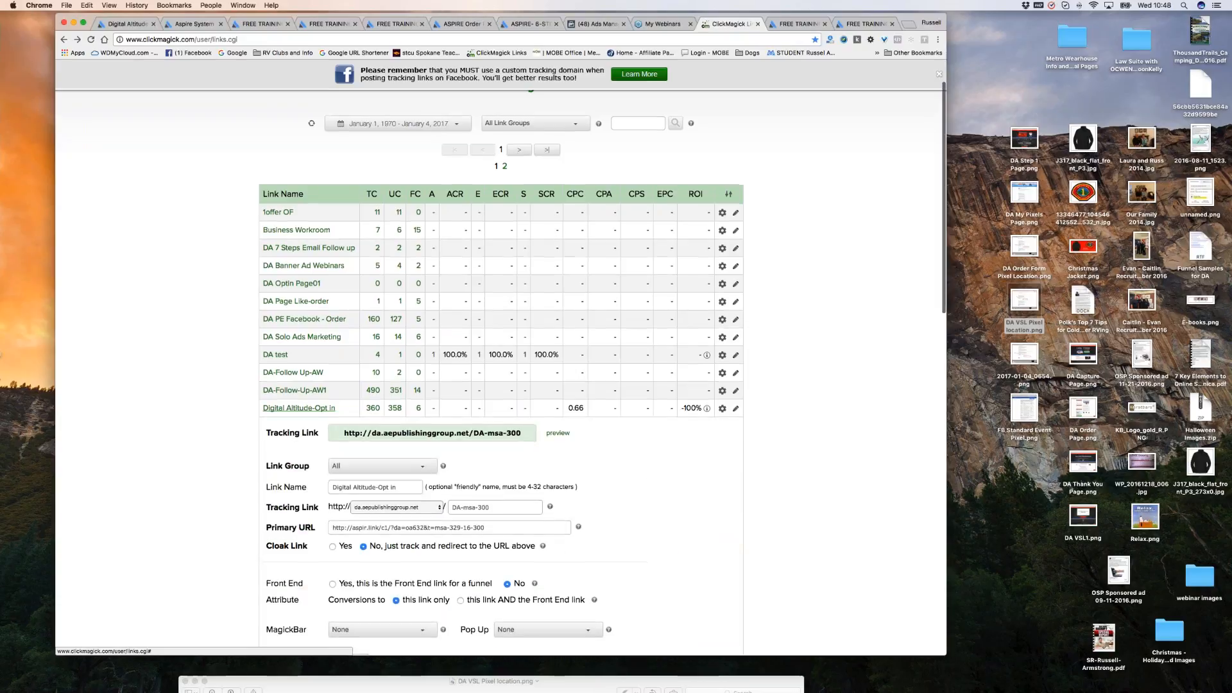
scroll(643, 469, down, 5)
scroll(643, 468, down, 4)
scroll(644, 468, up, 2)
click(722, 210)
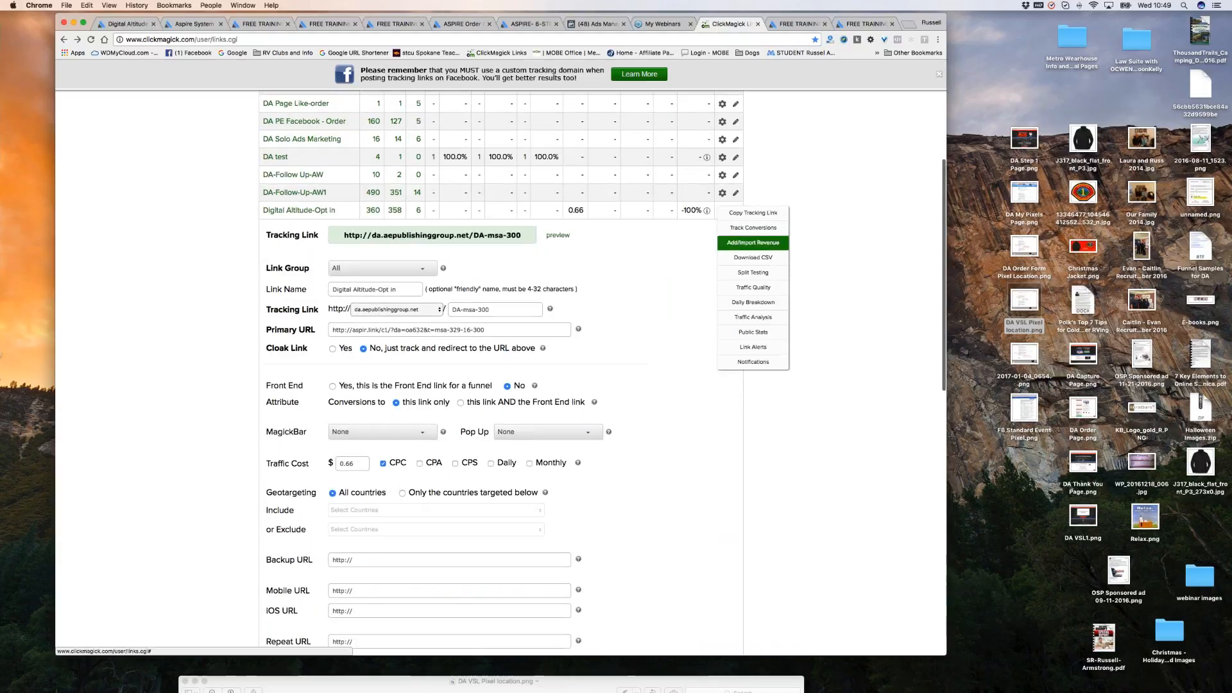
click(751, 230)
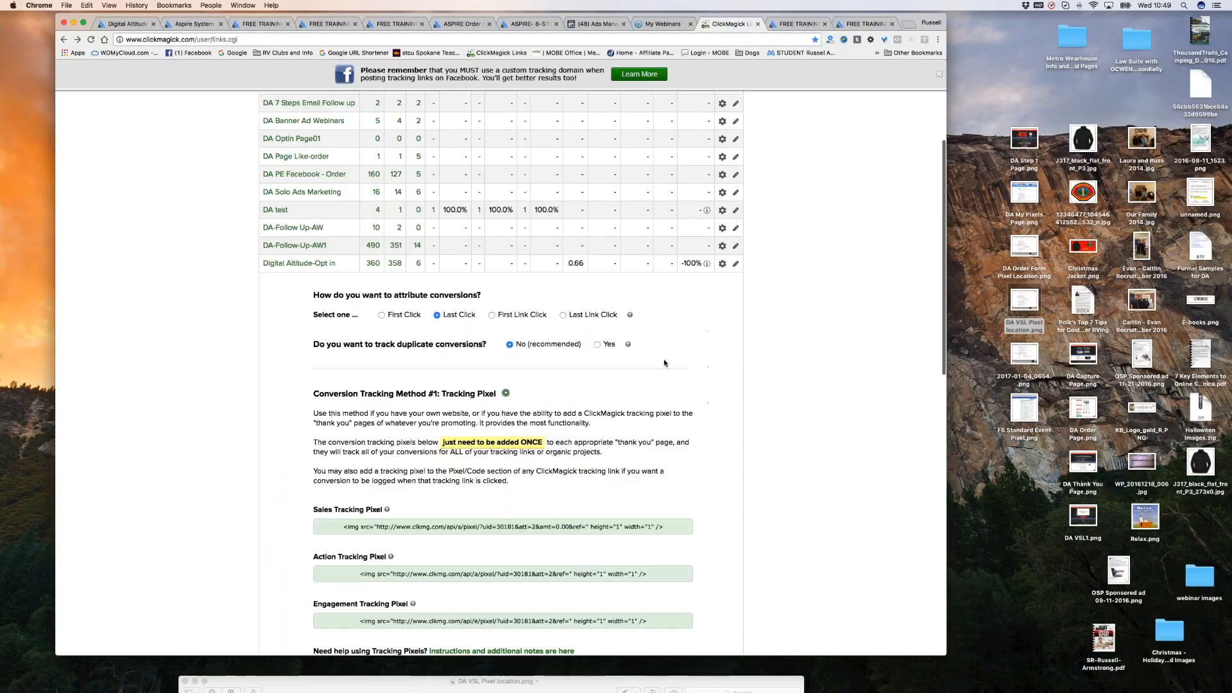
Copy the Sales Tracking Pixel code and go back to the Aspire My Pixels page.
scroll(751, 229, down, 3)
scroll(503, 385, down, 2)
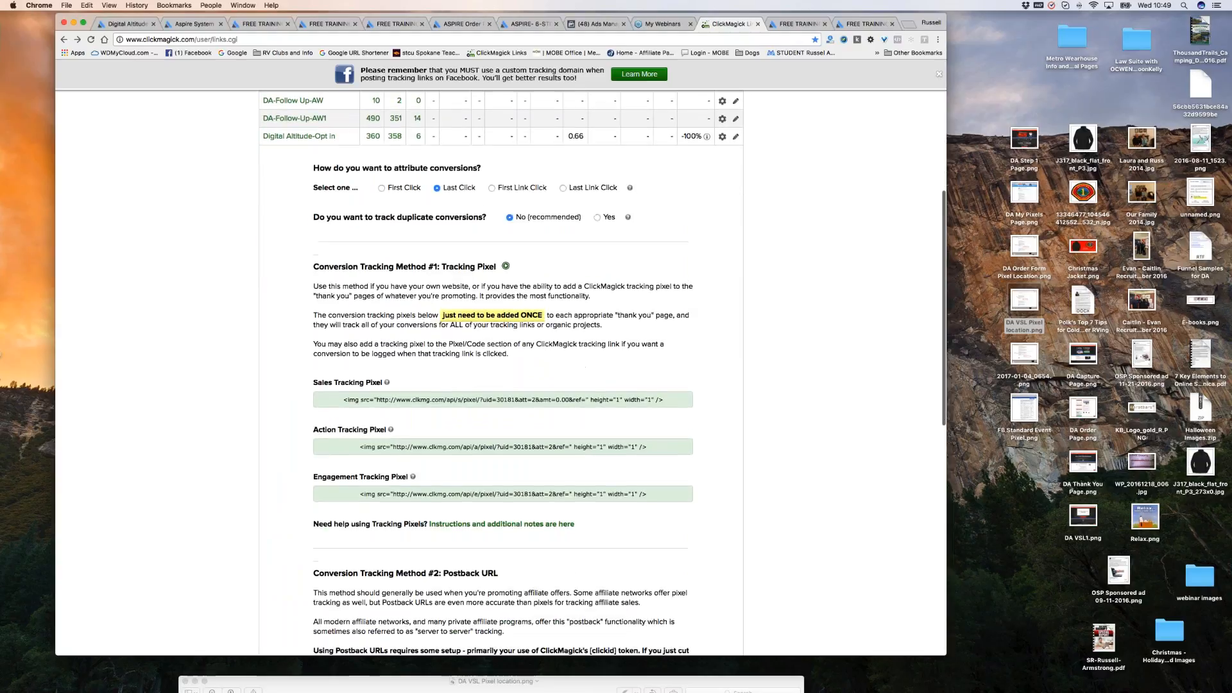
drag(343, 399, 664, 400)
right_click(655, 399)
click(672, 453)
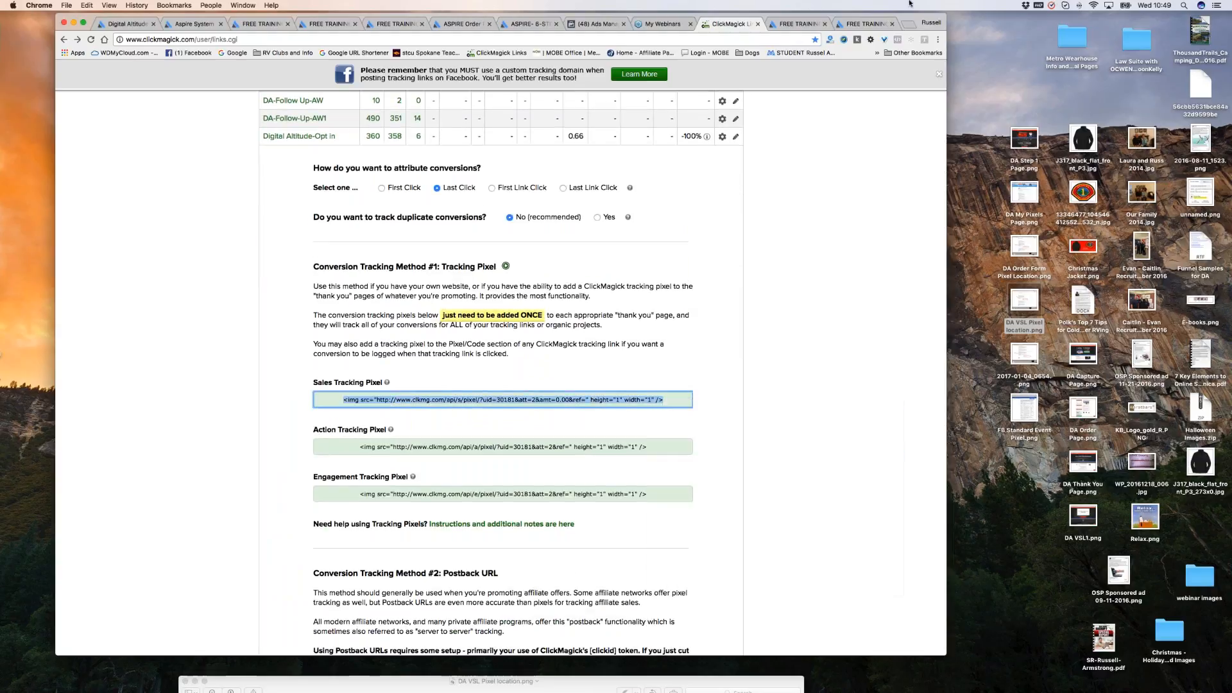
click(195, 24)
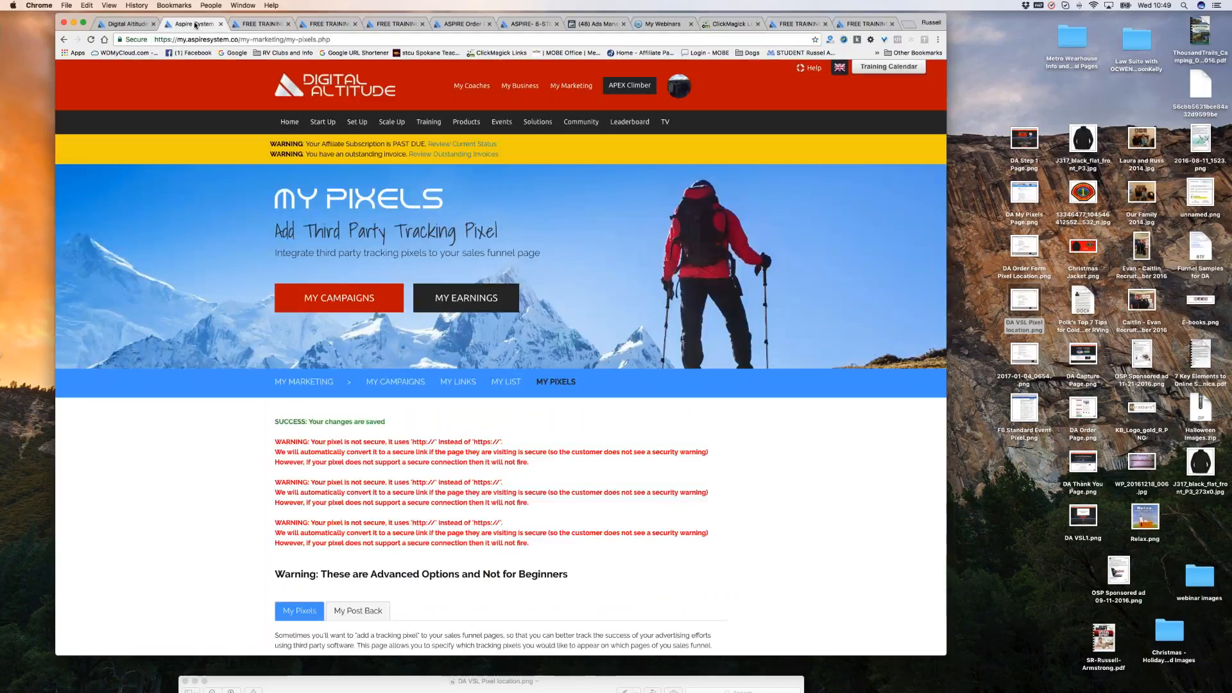
Paste the ClickMagick sales pixel onto a new first line of the Checkout Page pixel.
scroll(618, 331, down, 5)
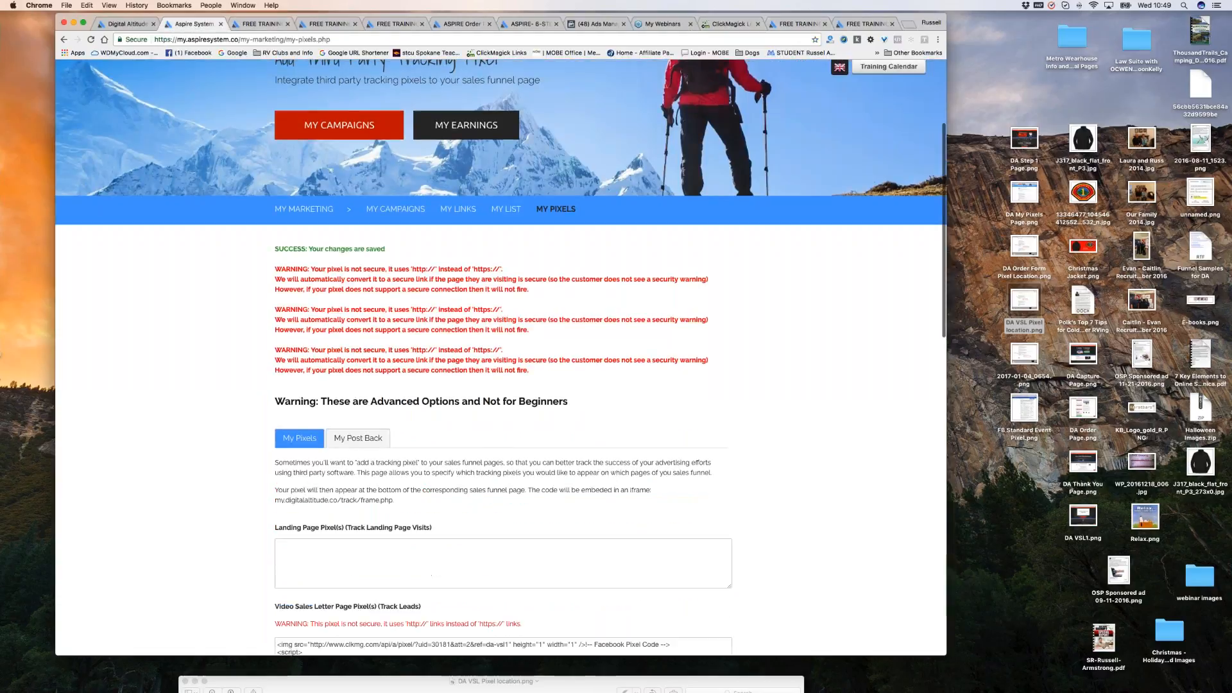
scroll(781, 324, down, 10)
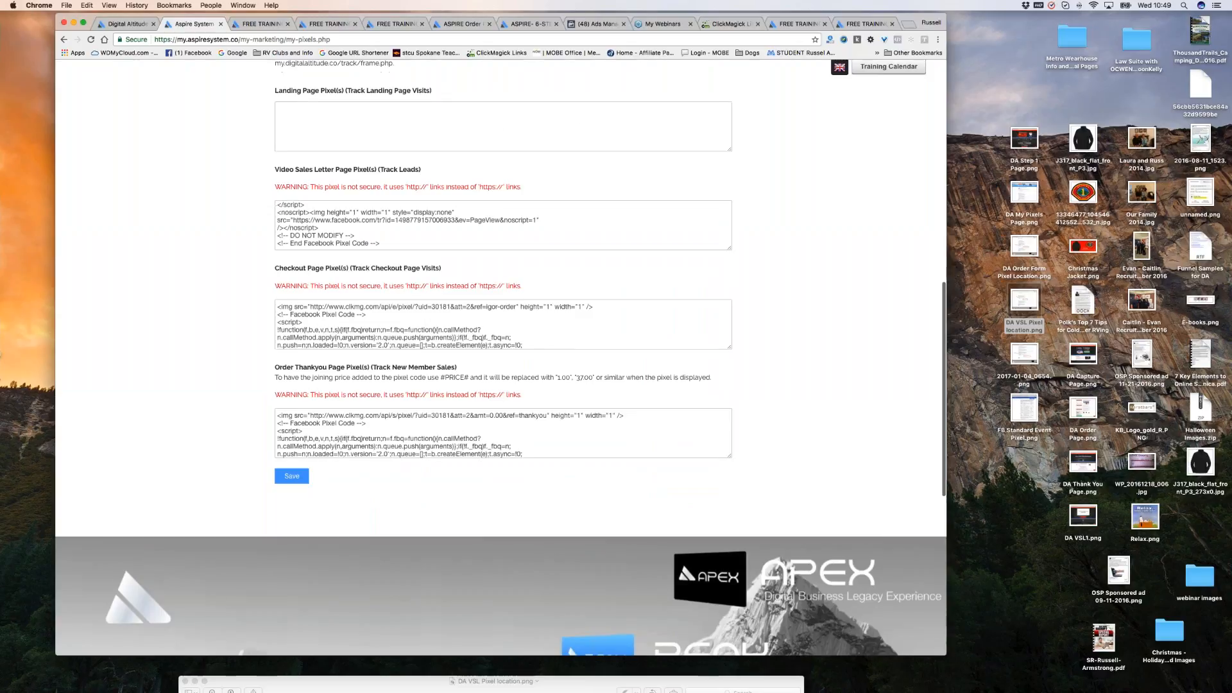
click(281, 309)
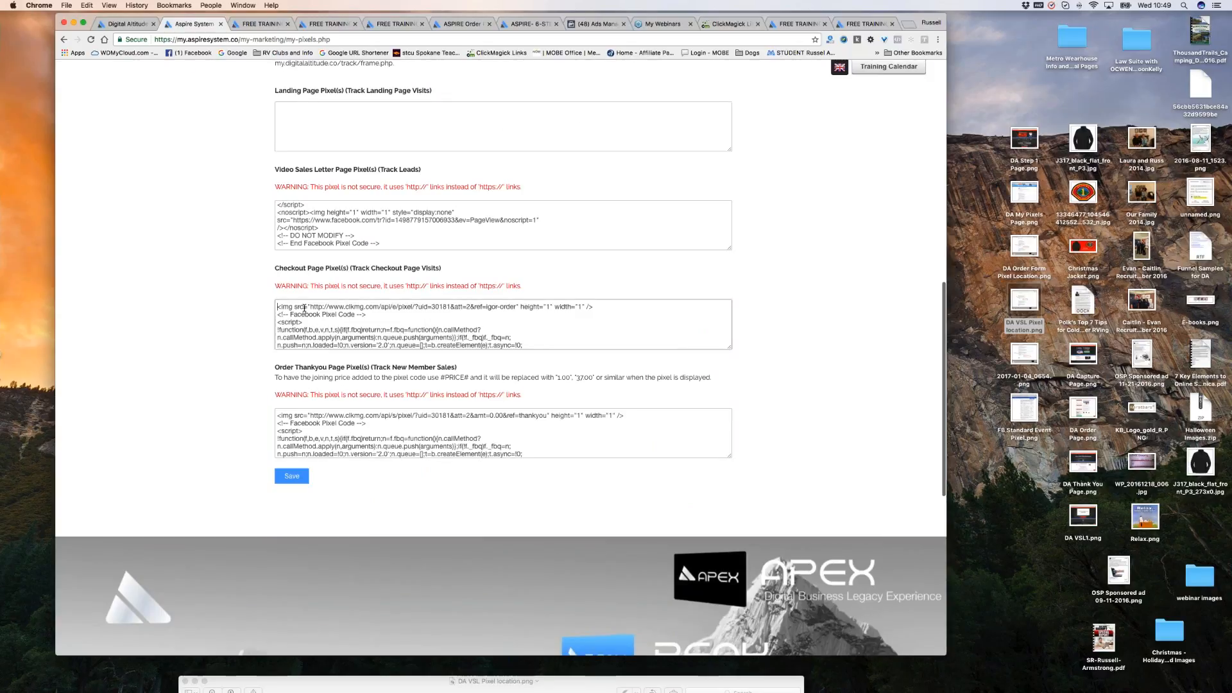
key(Return)
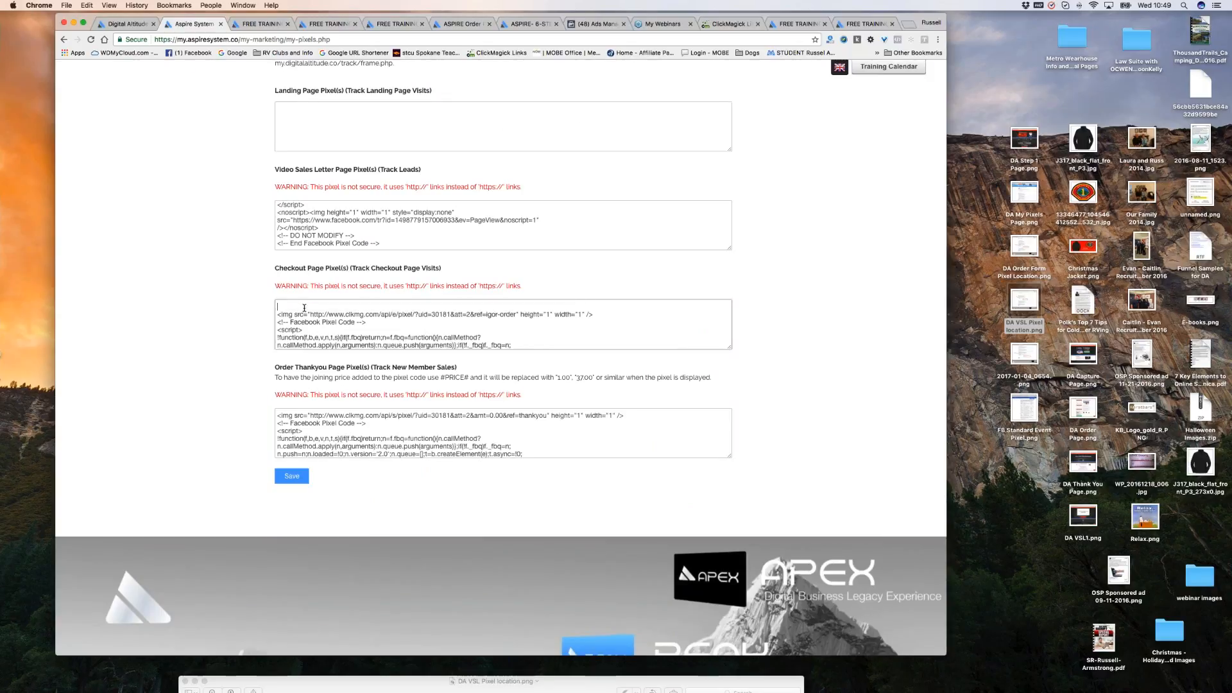
key(super+v)
Tag the pasted pixel with ref=heb and review the new first line.
click(520, 307)
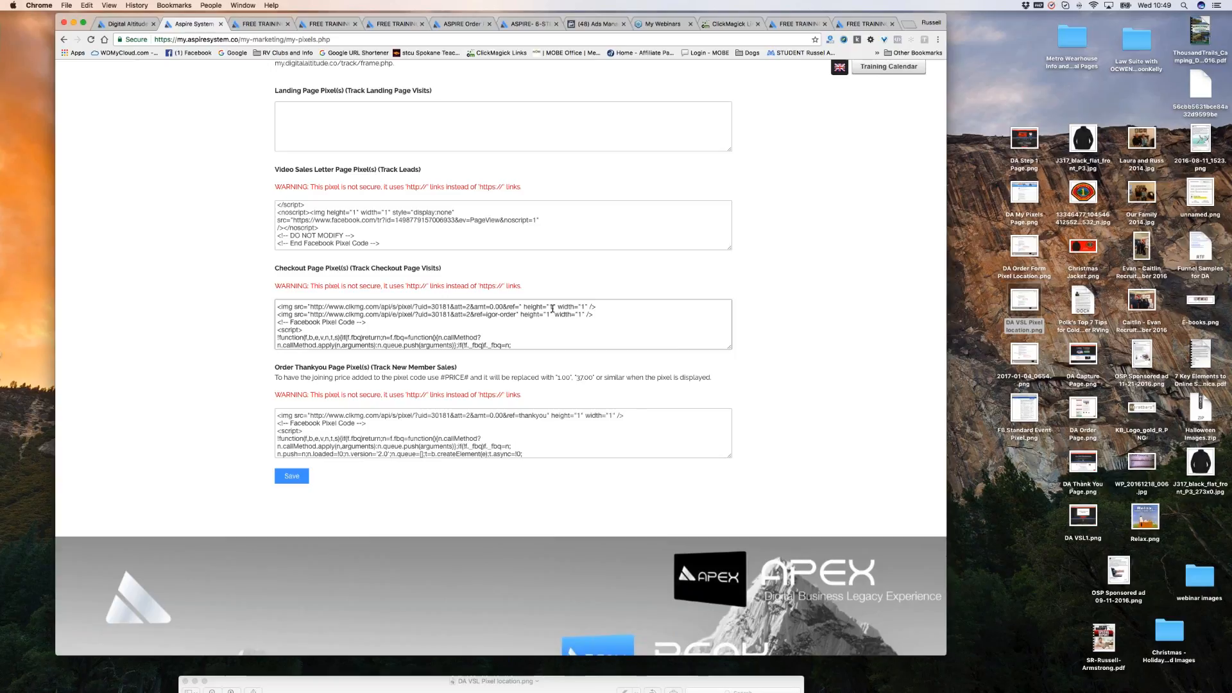
text(heb)
scroll(431, 343, down, 6)
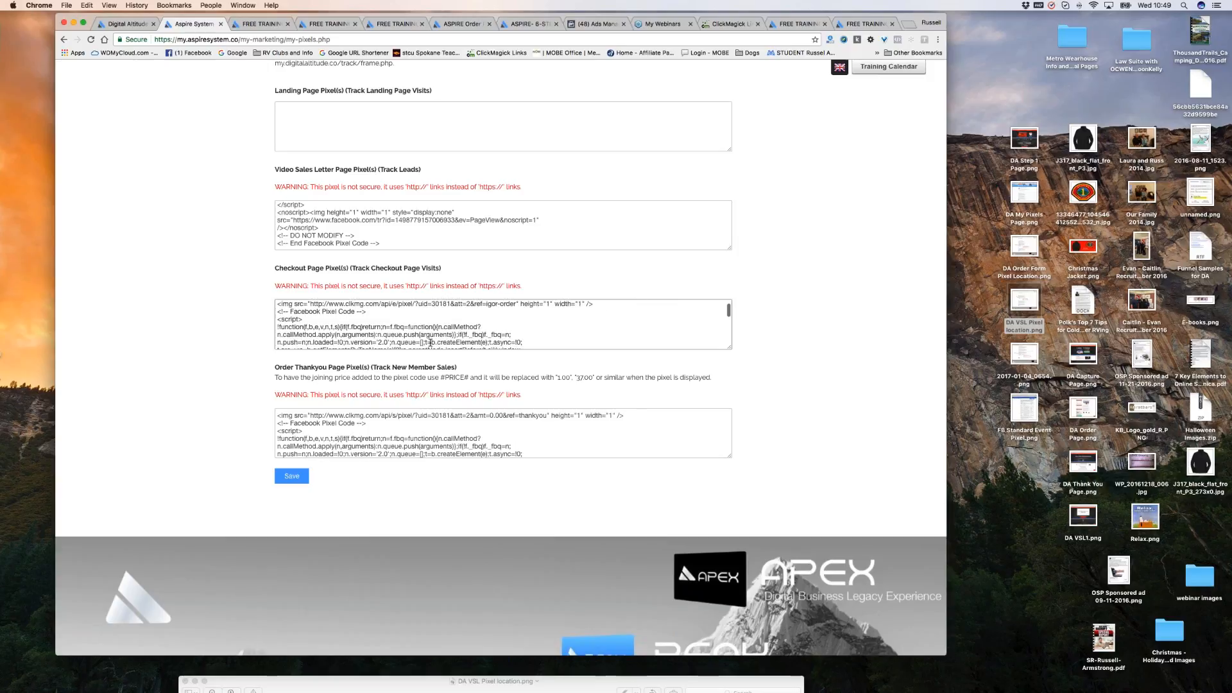
scroll(599, 286, up, 5)
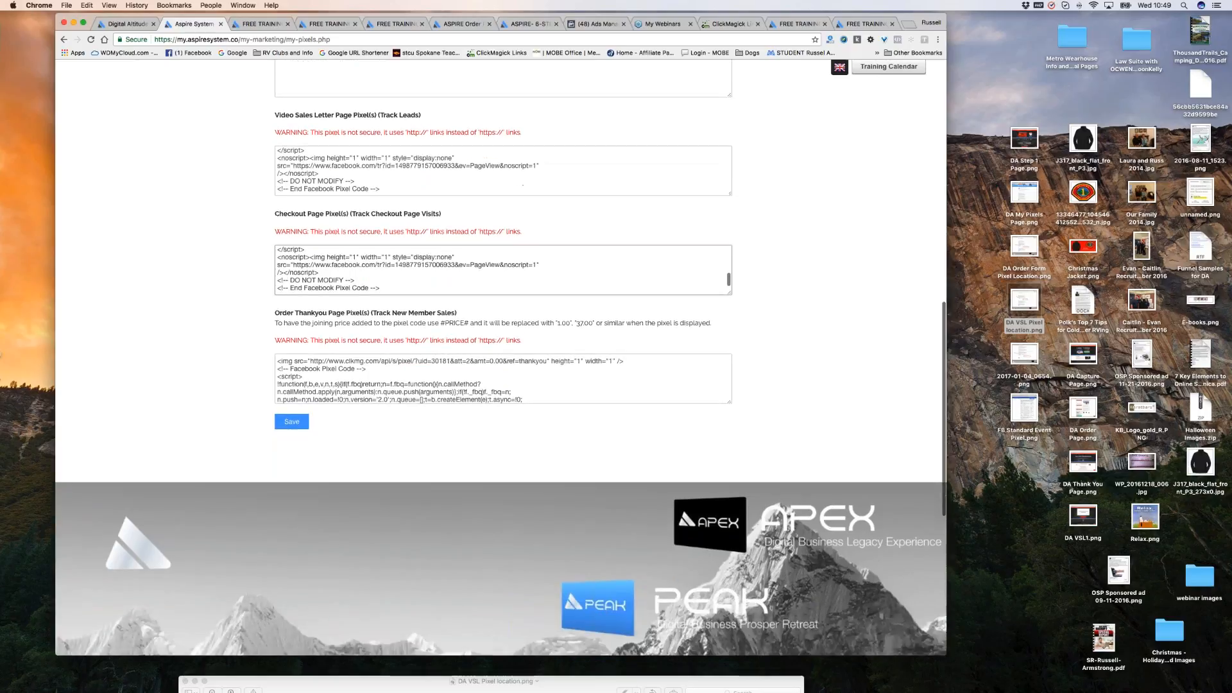
scroll(599, 286, up, 3)
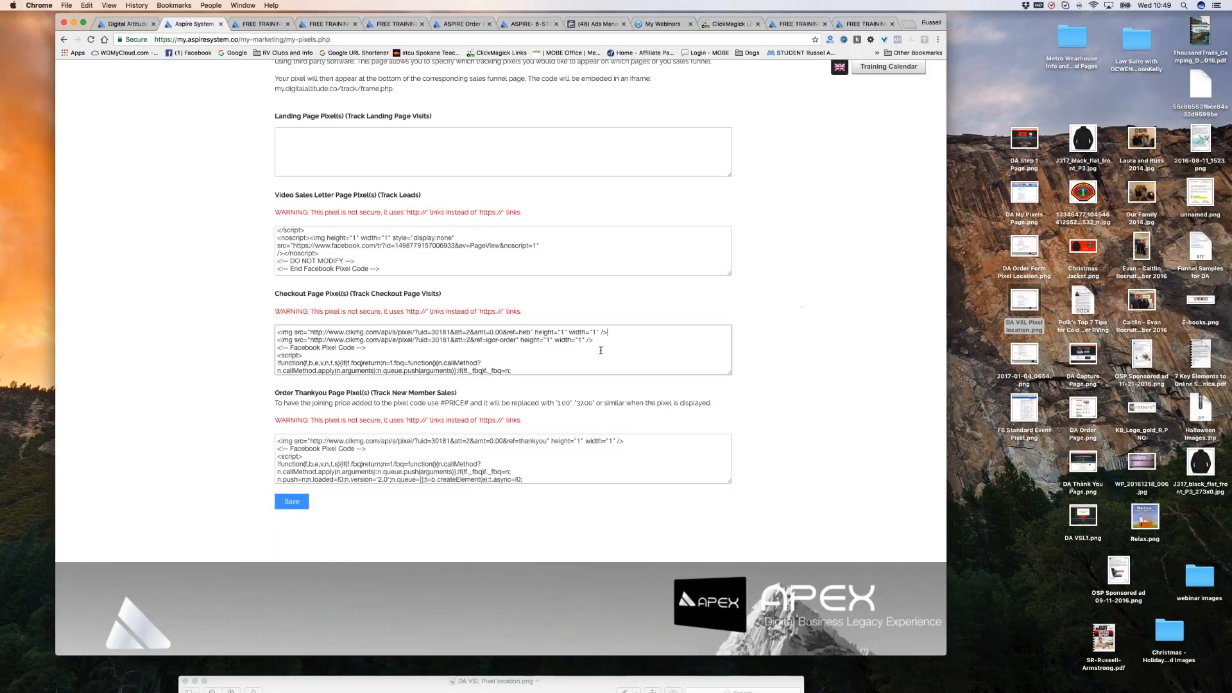
drag(614, 331, 642, 322)
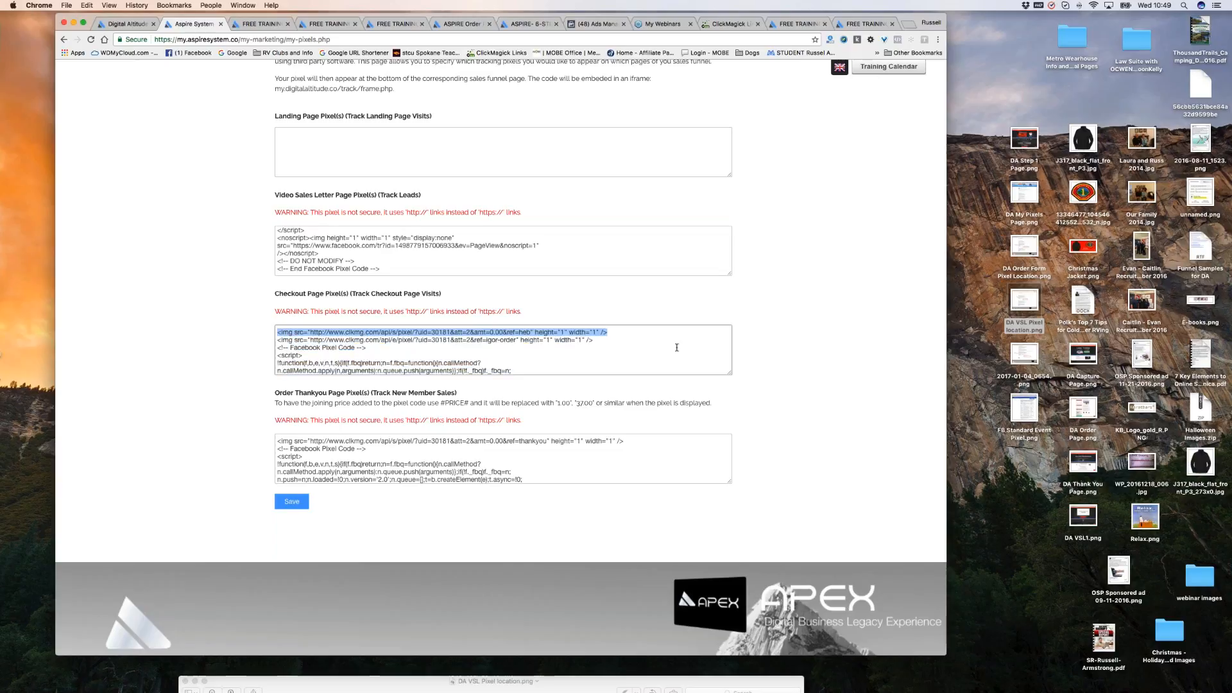
click(669, 341)
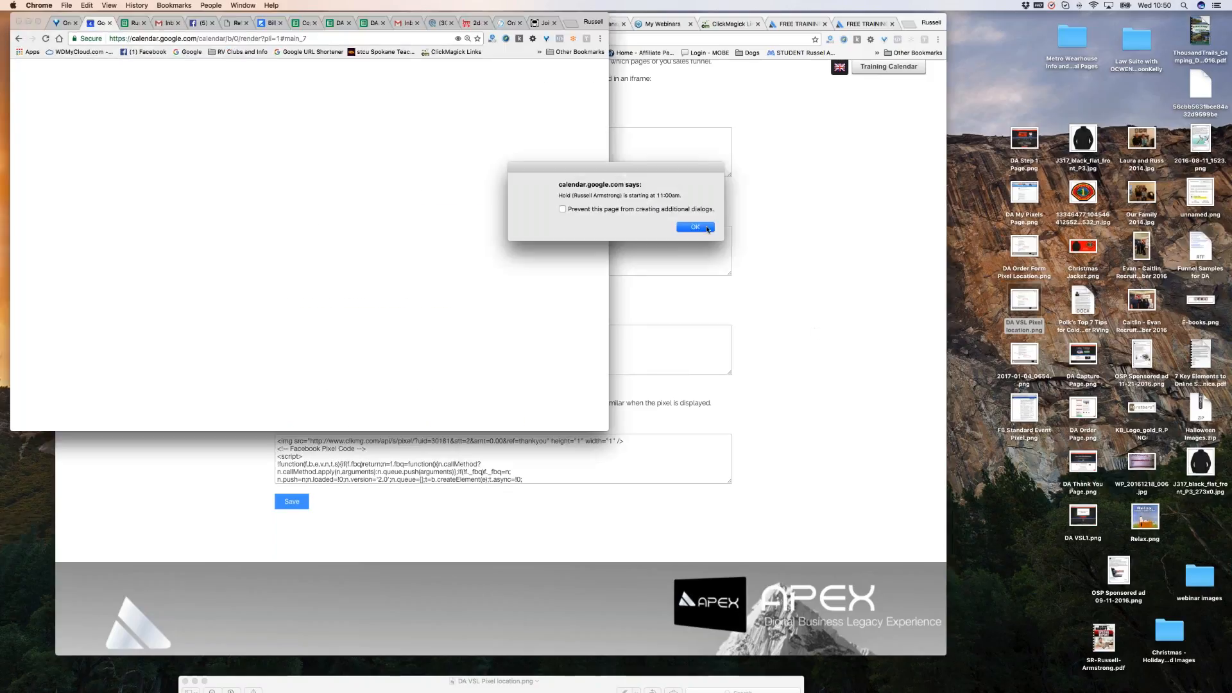
Dismiss the calendar reminder, recheck the Aspire Checkout pixel, then return to ClickMagick's pixel page.
click(695, 227)
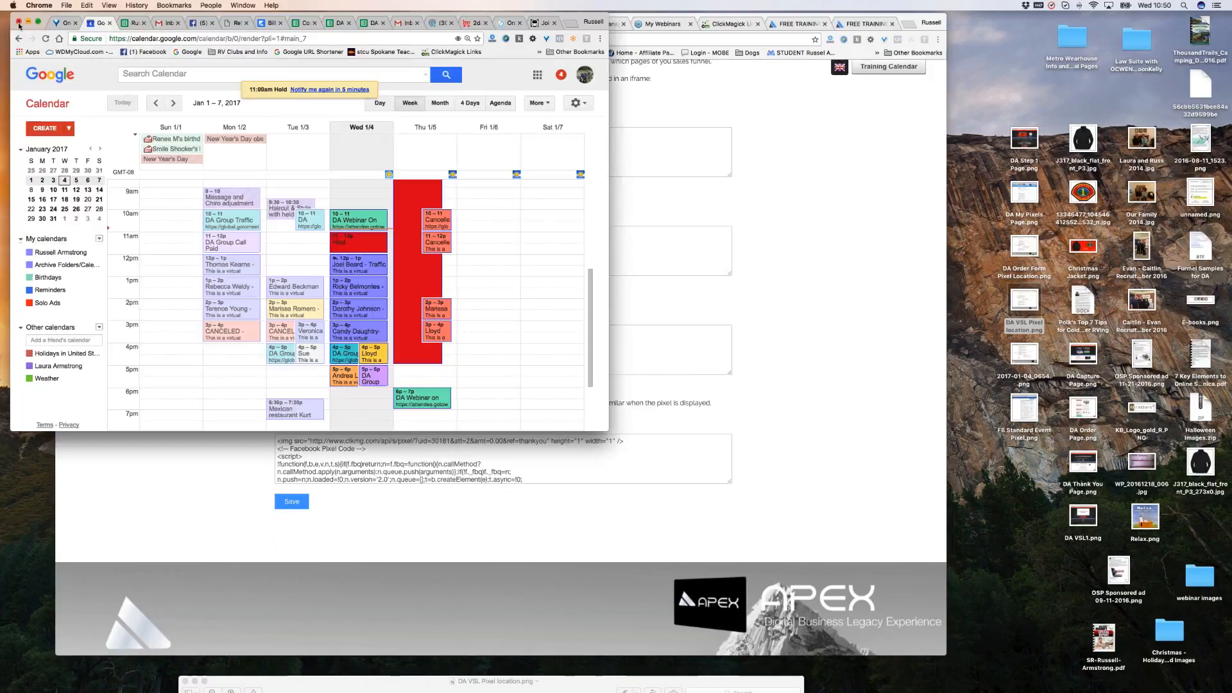
click(767, 331)
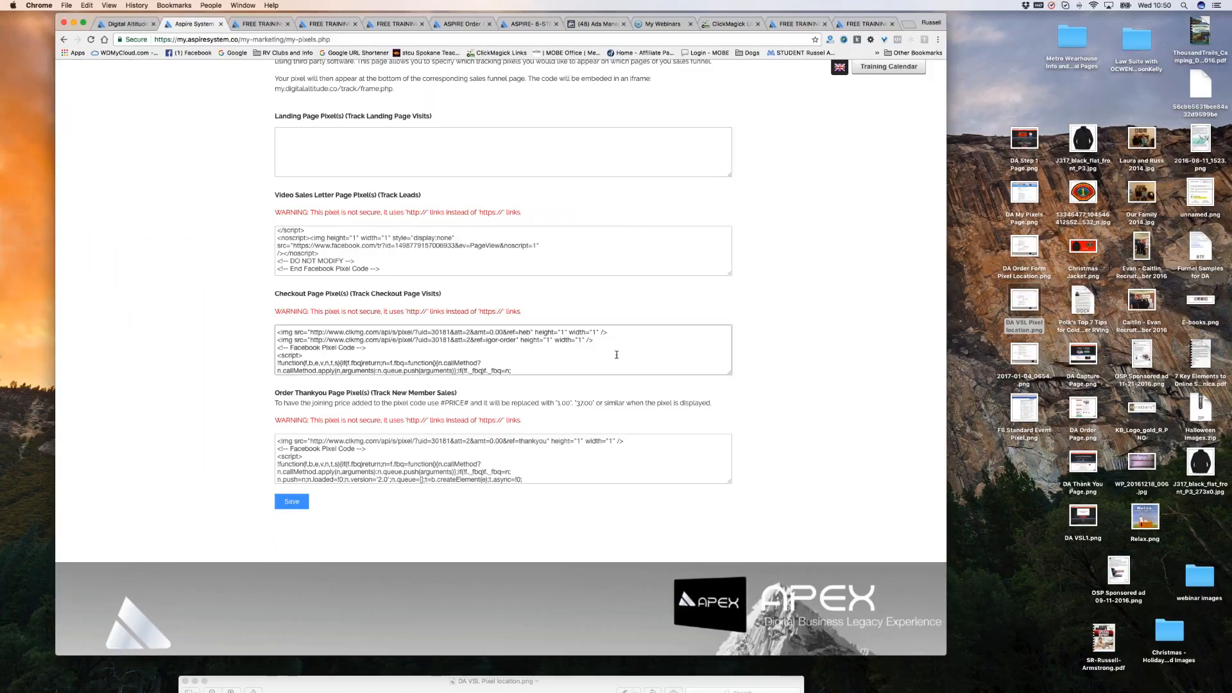
scroll(656, 345, down, 5)
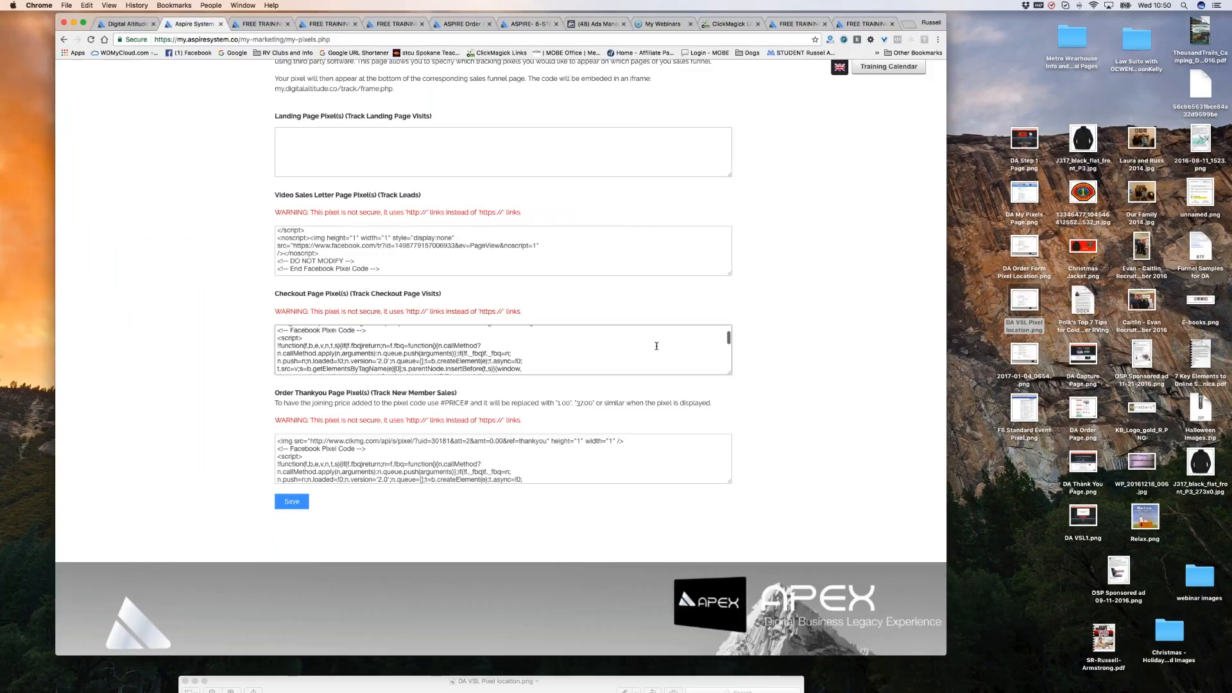
scroll(656, 346, up, 8)
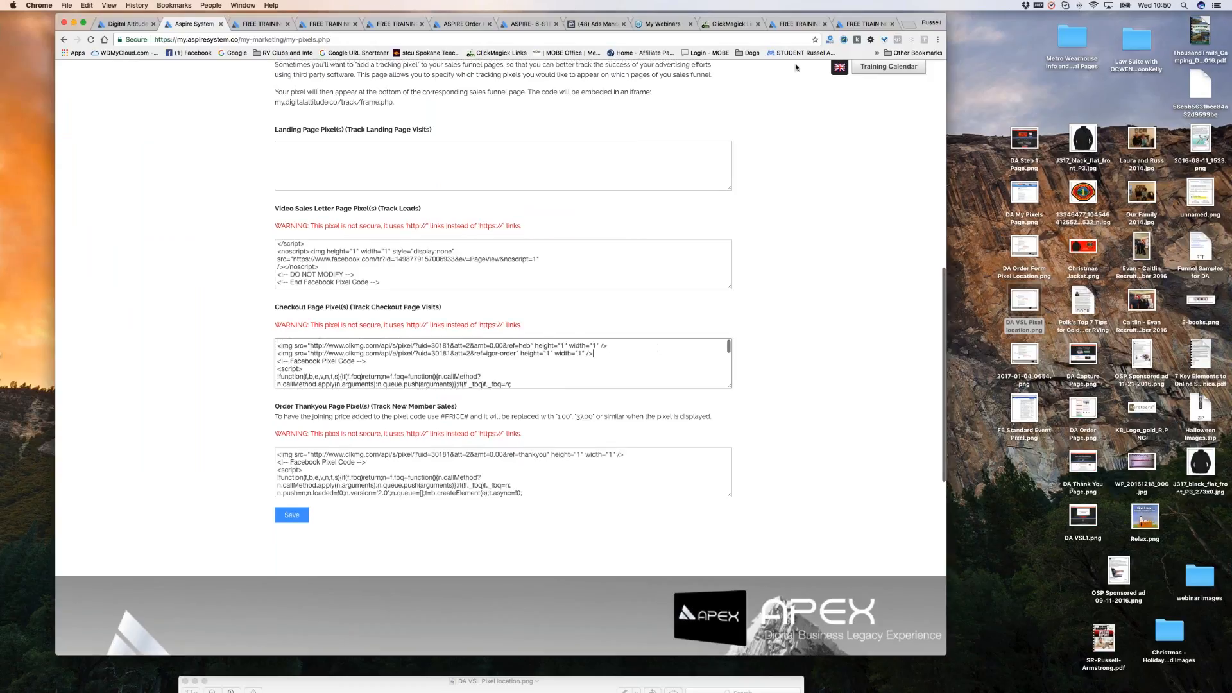
click(725, 25)
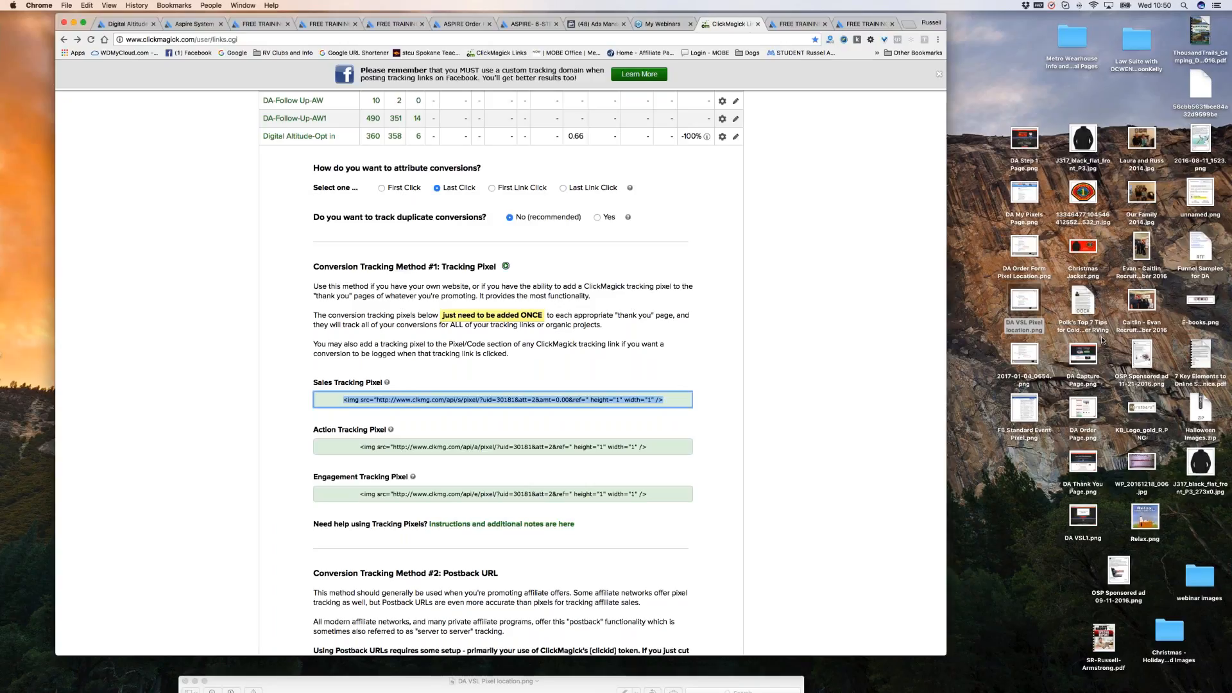
Expand the DA test link's settings, opening and closing the Digital Altitude-Opt in actions list.
key(Up)
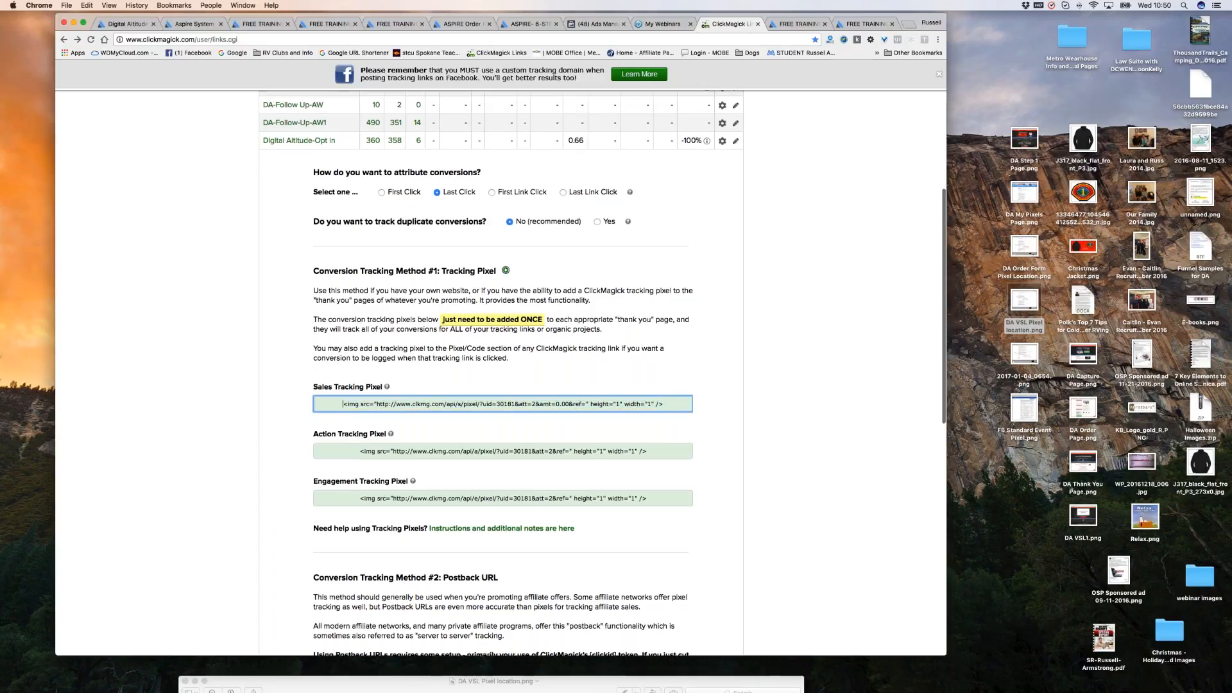
drag(666, 405, 334, 406)
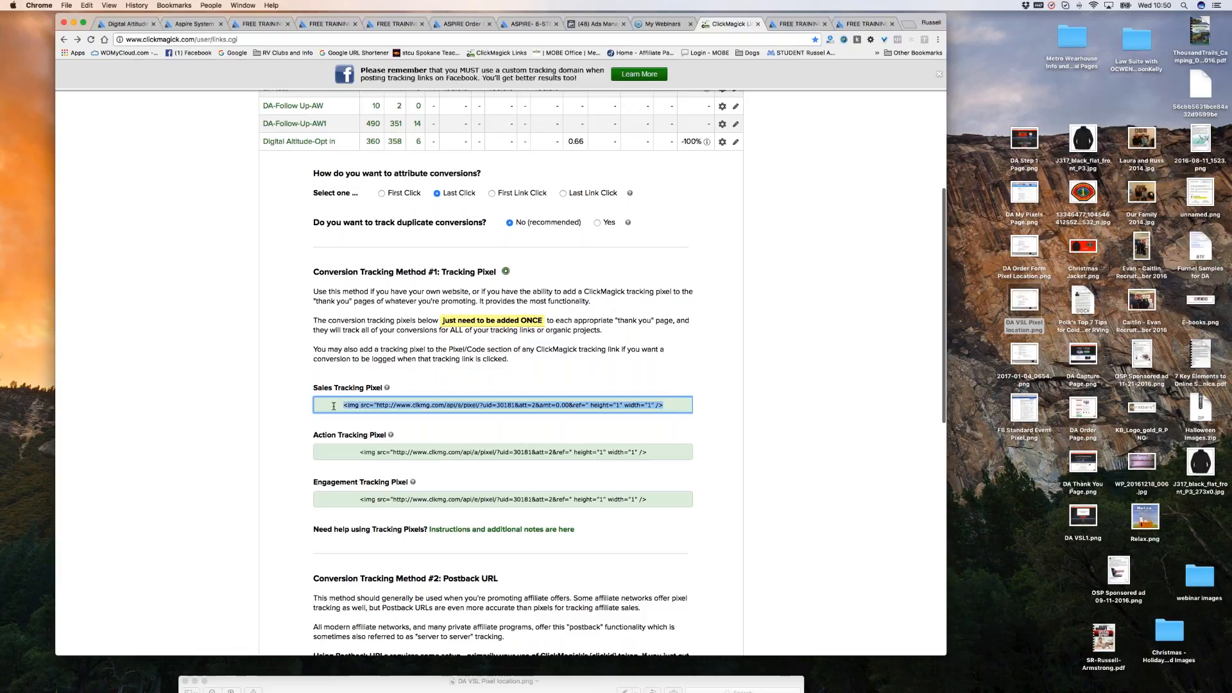
scroll(543, 407, up, 1)
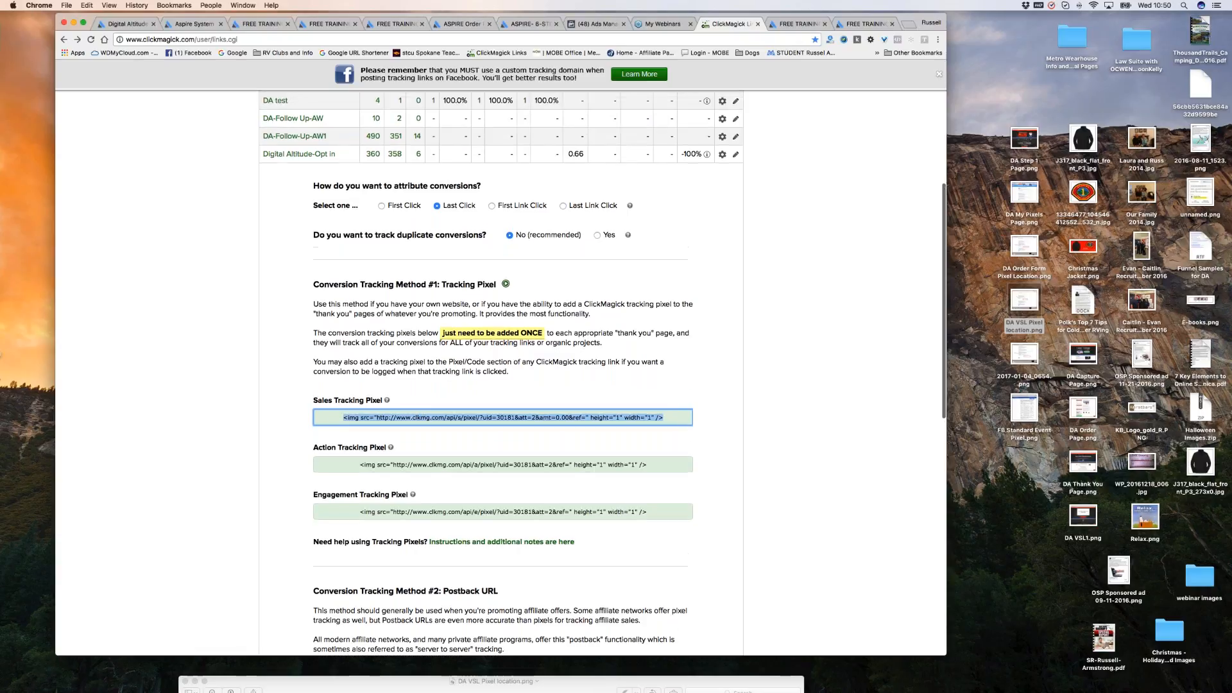
scroll(304, 241, up, 5)
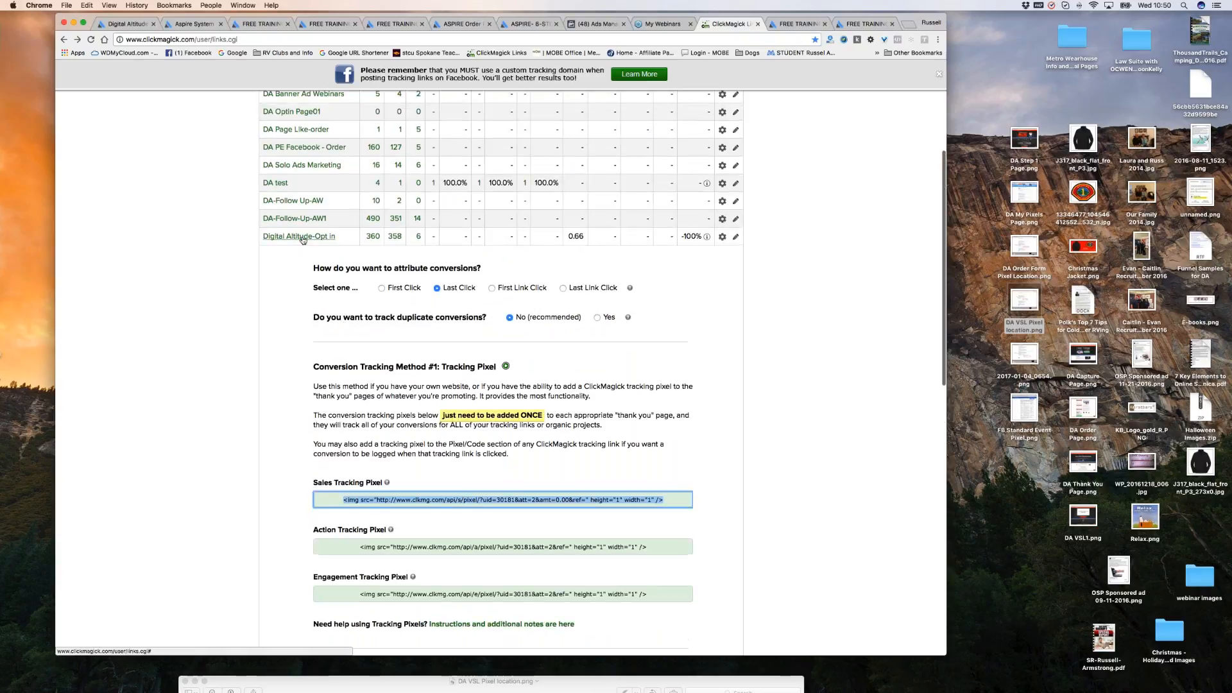
mouse_move(304, 238)
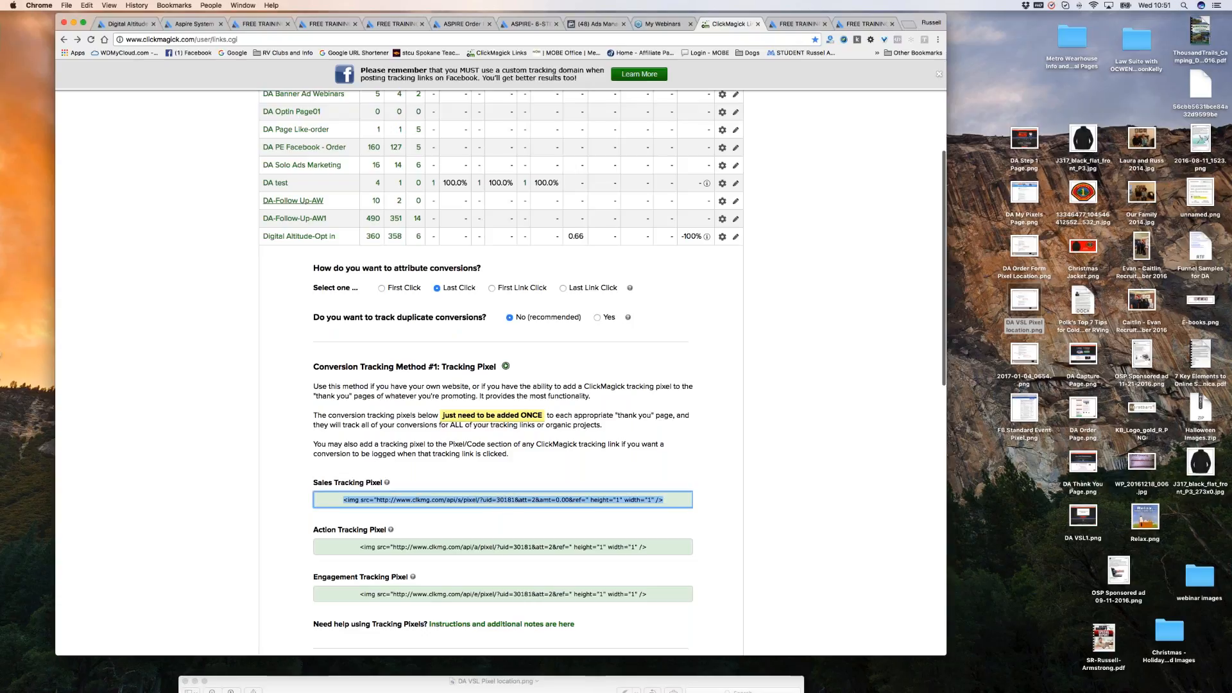
click(276, 183)
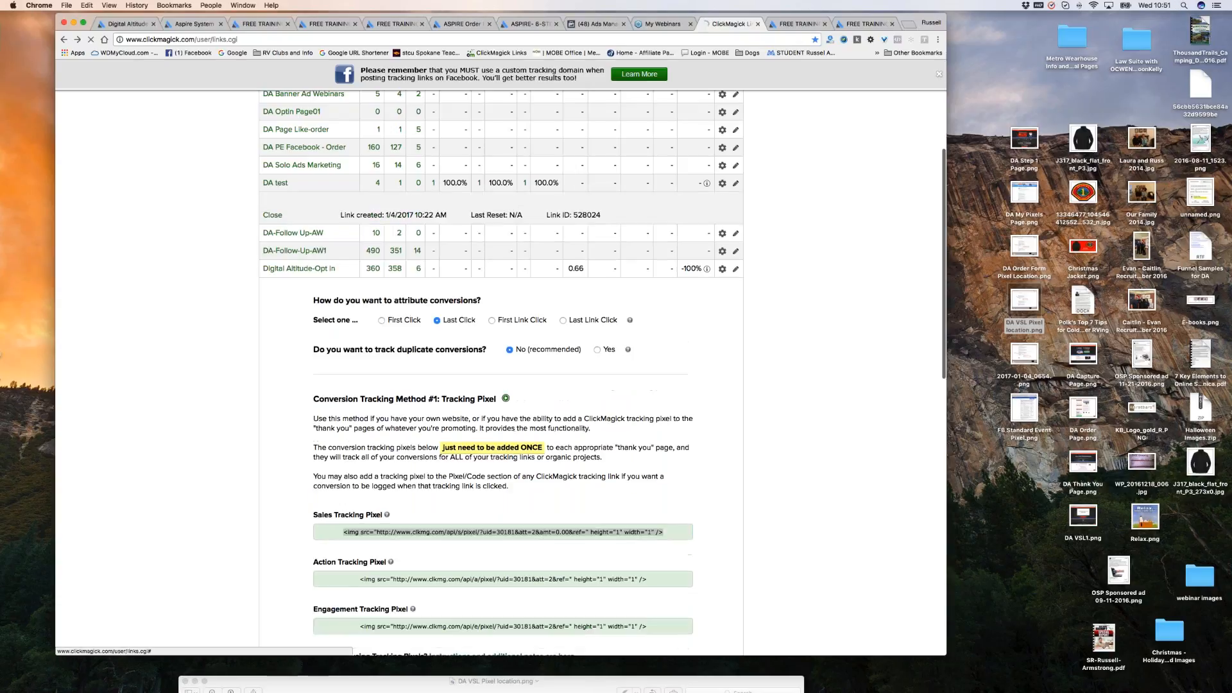
scroll(489, 474, down, 1)
scroll(489, 474, down, 6)
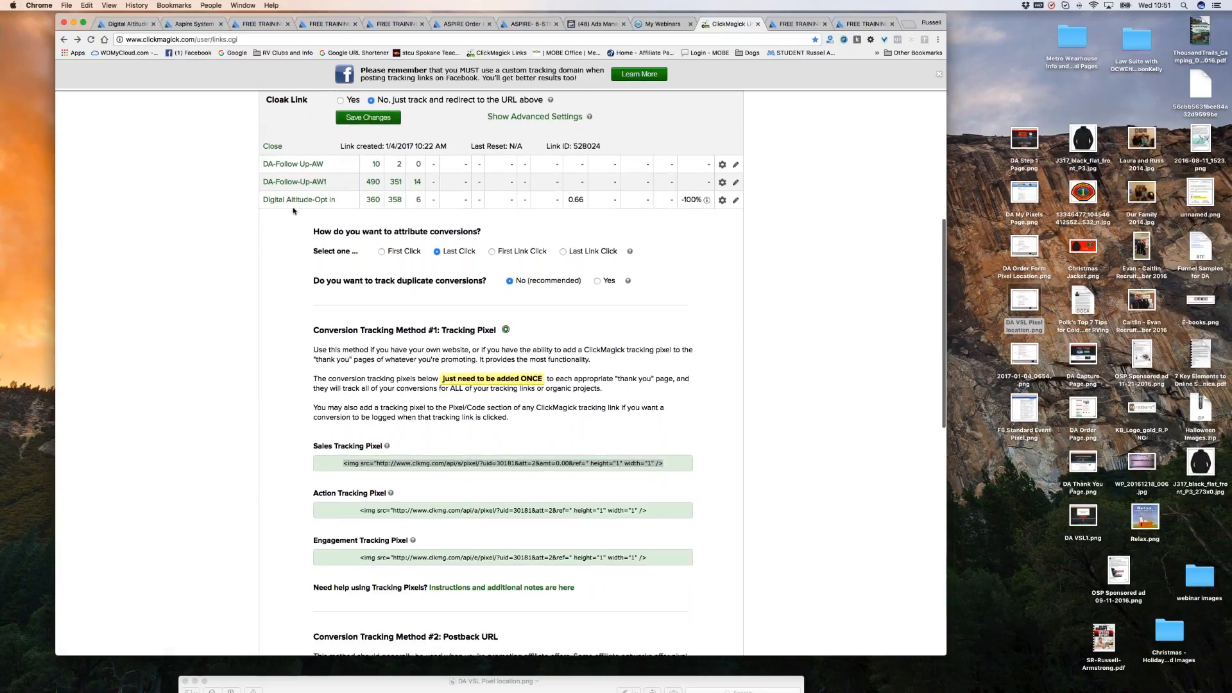
click(722, 201)
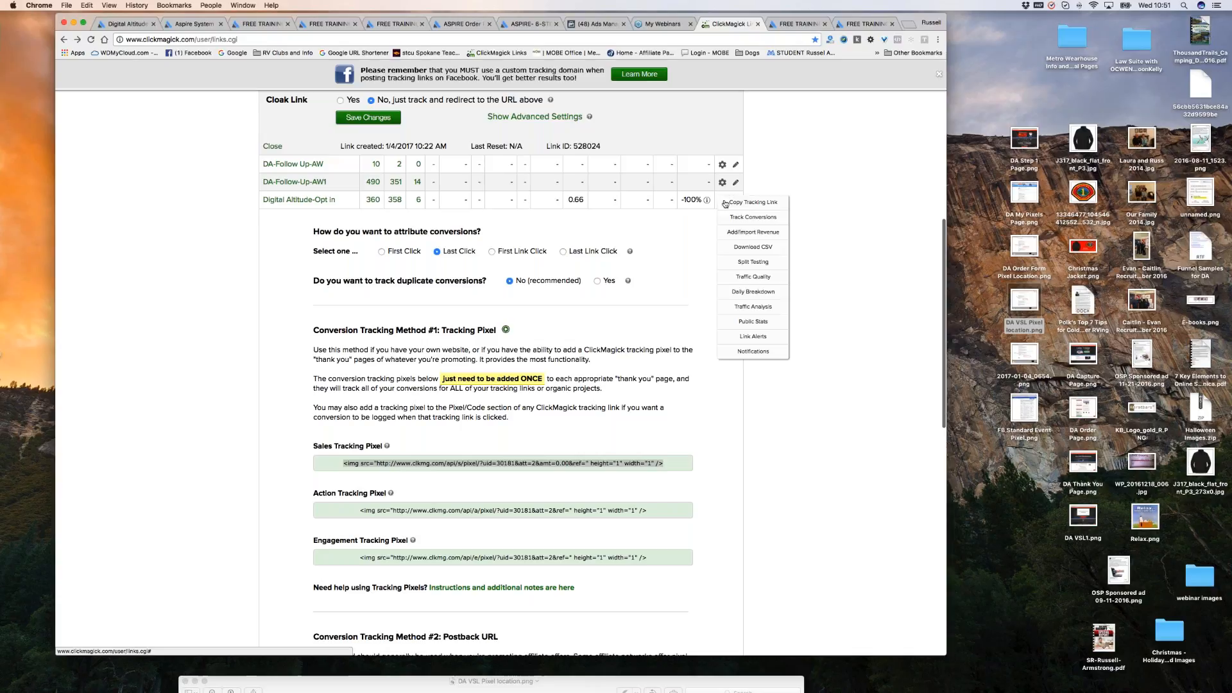
click(731, 216)
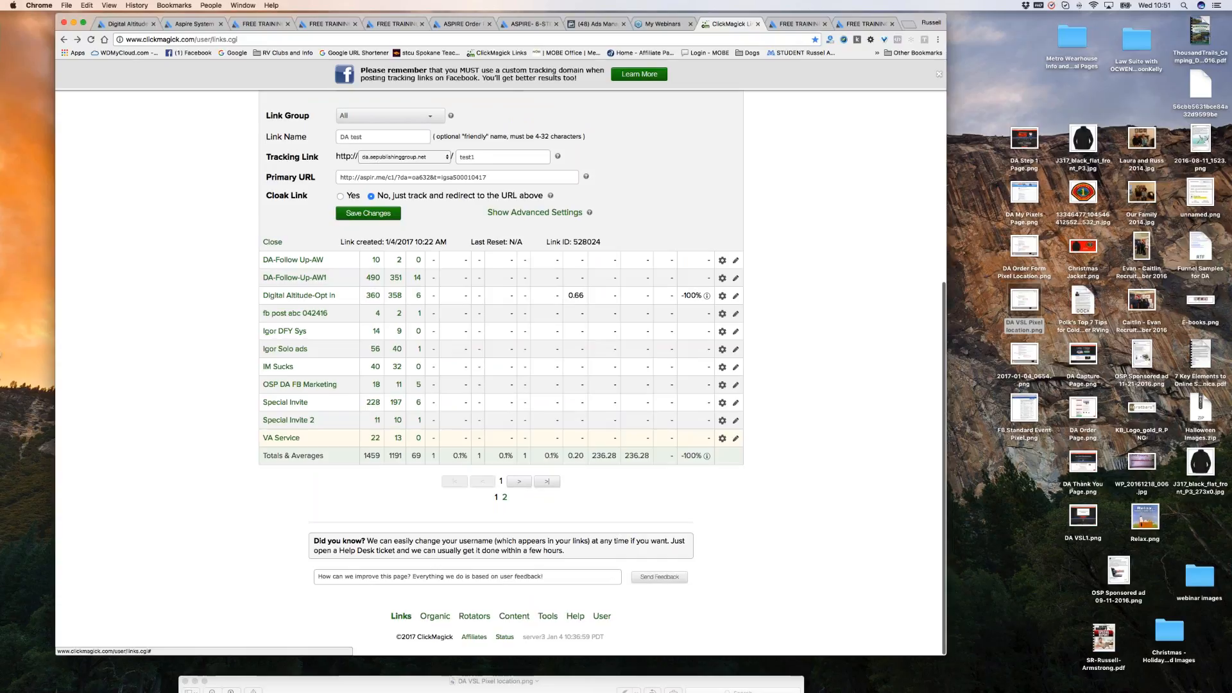
Choose Track Conversions from the DA test link's gear menu.
scroll(647, 205, up, 4)
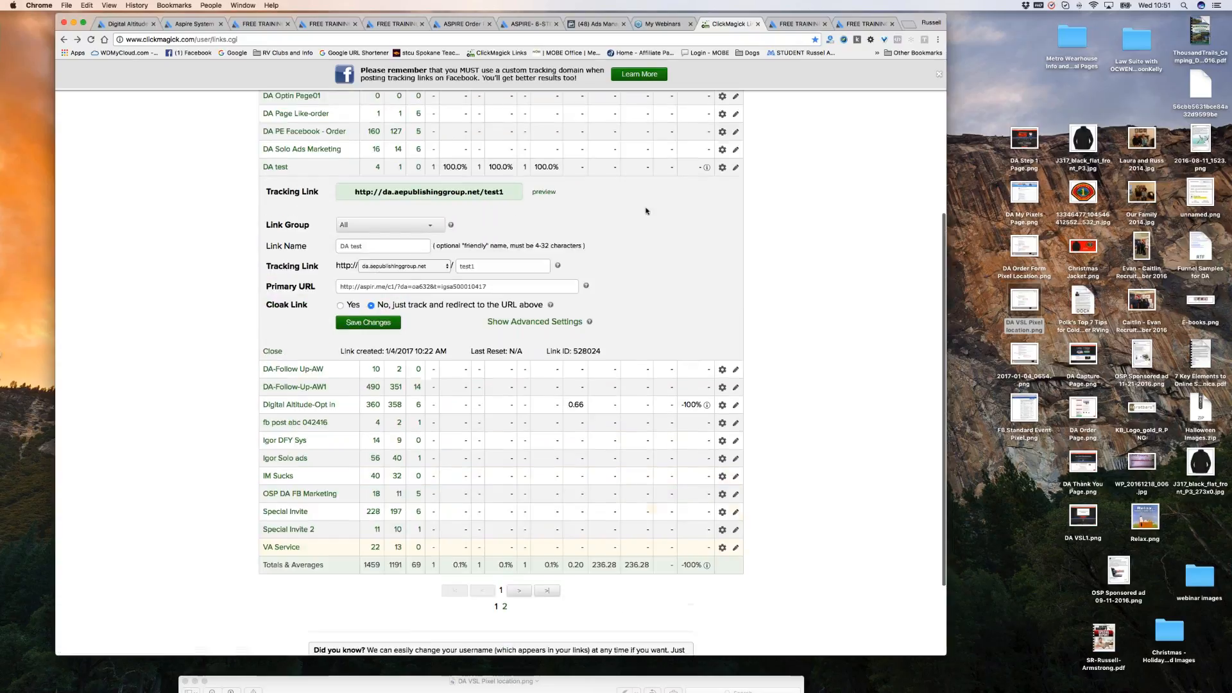
click(722, 168)
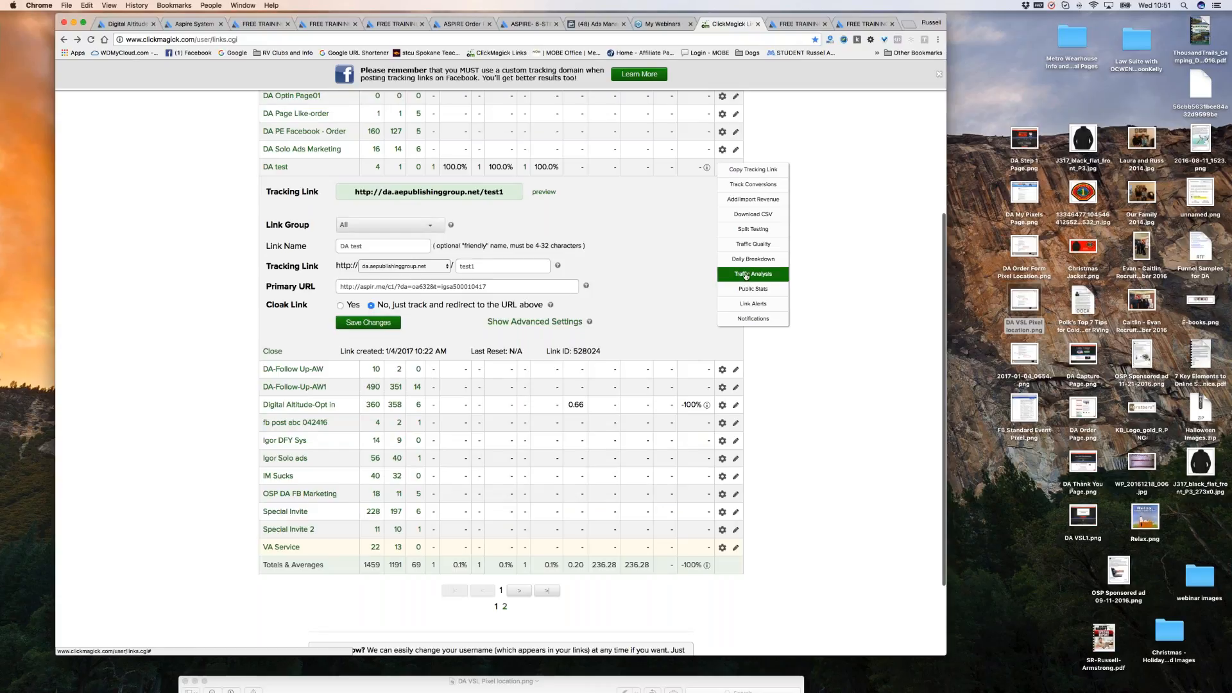
click(755, 186)
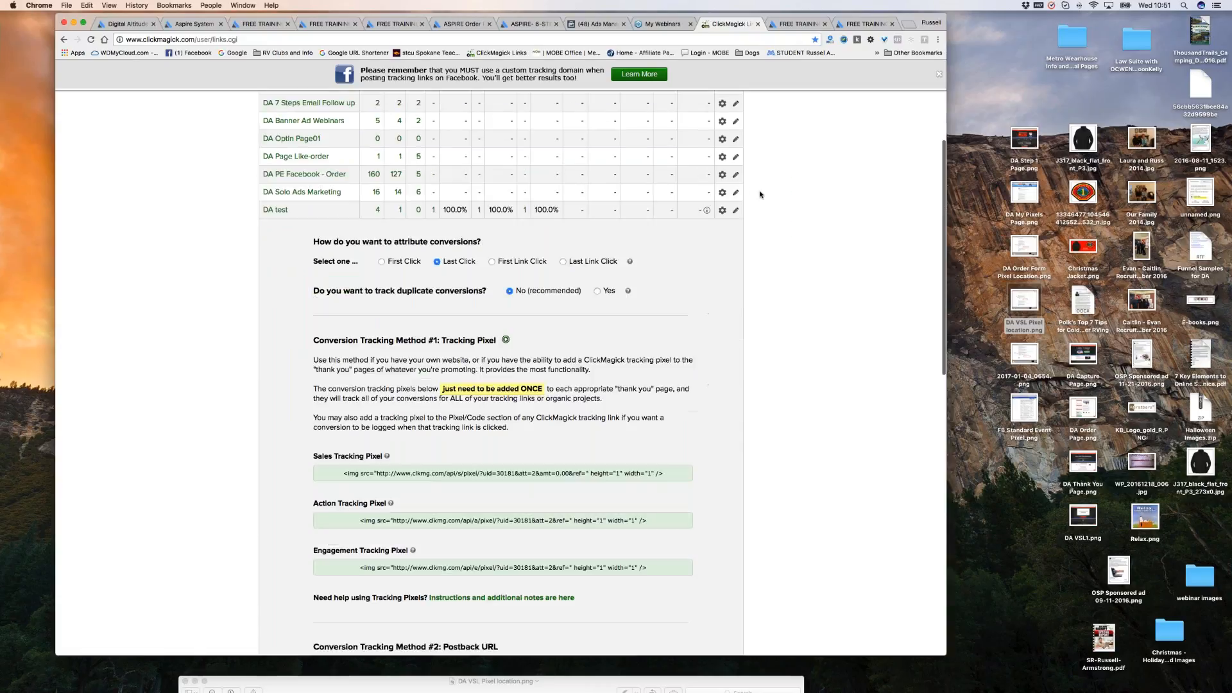
Select the DA test Sales Tracking Pixel code with amt=0.00.
scroll(679, 372, down, 2)
scroll(679, 372, down, 1)
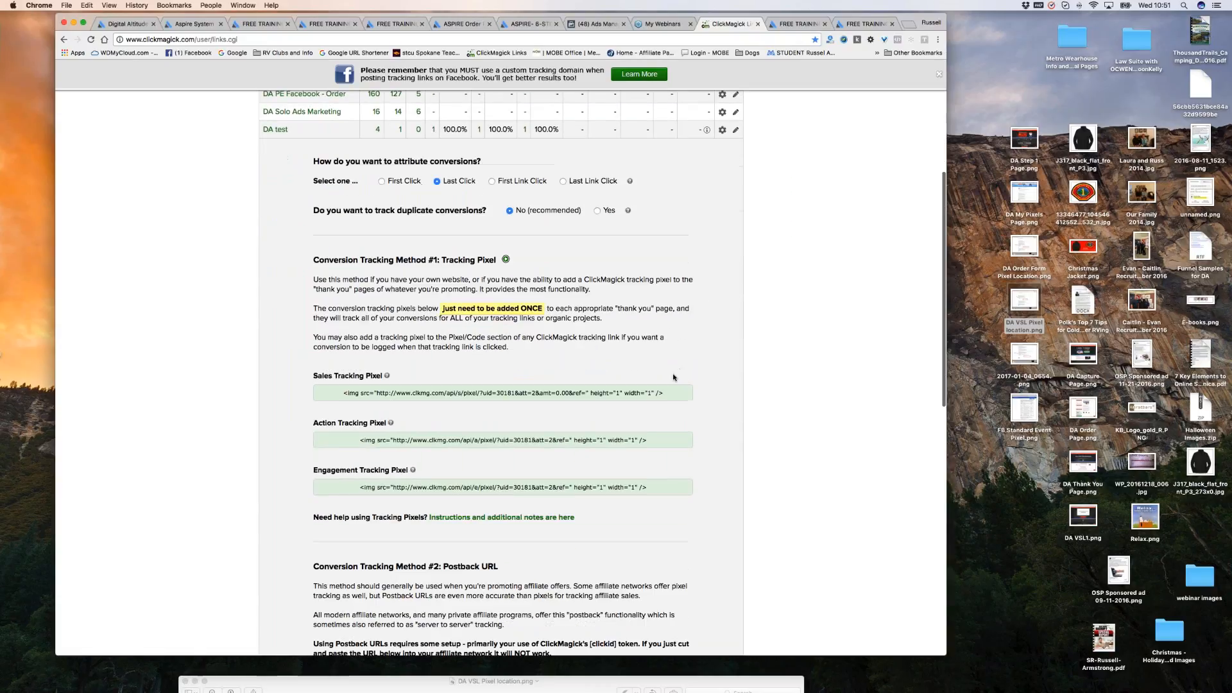
click(515, 387)
triple_click(515, 387)
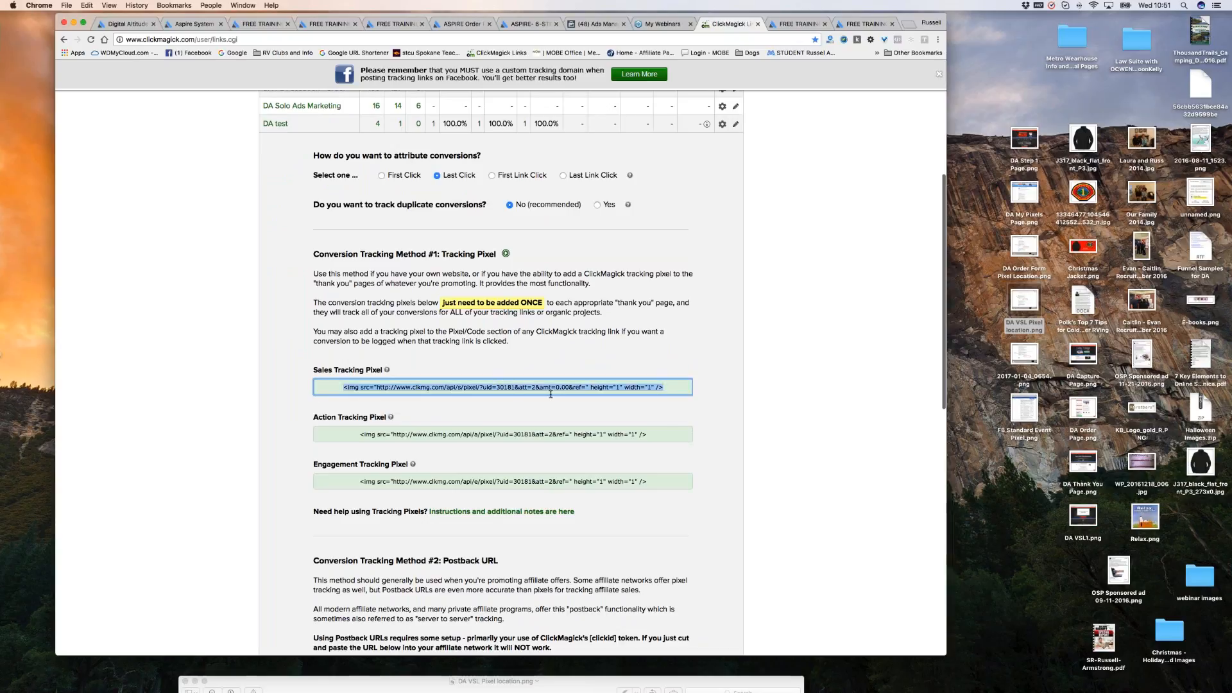
drag(670, 387, 336, 389)
click(585, 387)
click(688, 385)
click(688, 385)
click(709, 389)
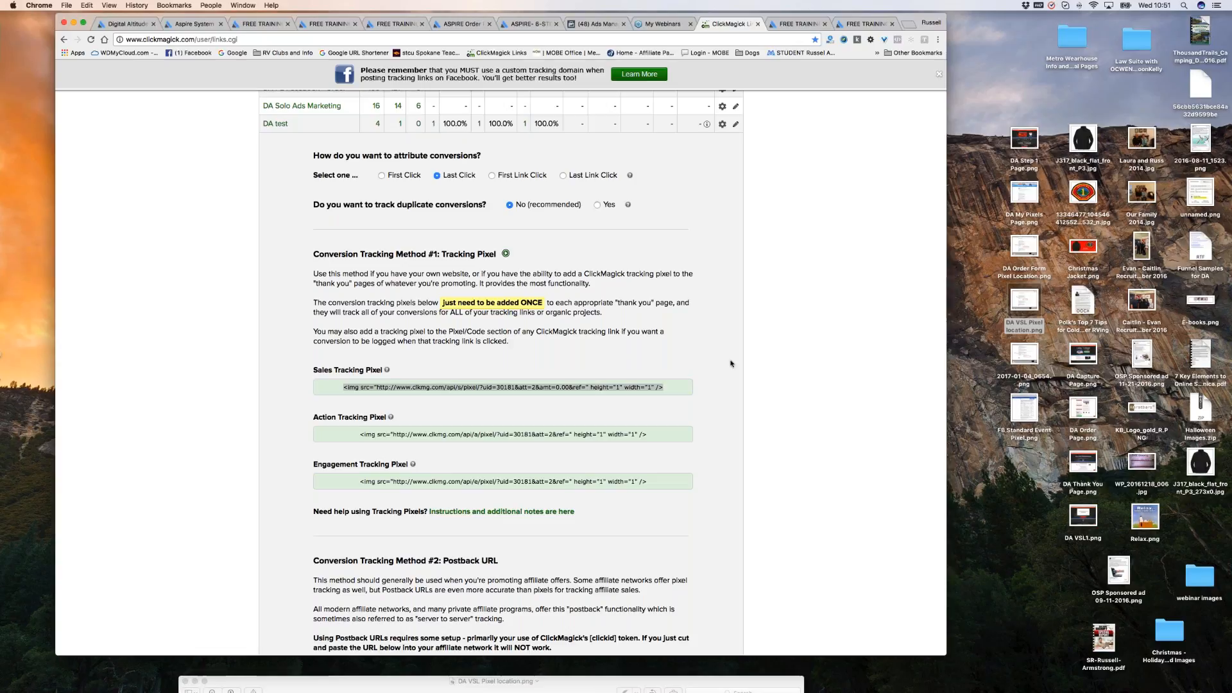
Scroll through Aspire's saved pixels, including the Order Thankyou ref=thankyou sales tag.
scroll(688, 367, up, 5)
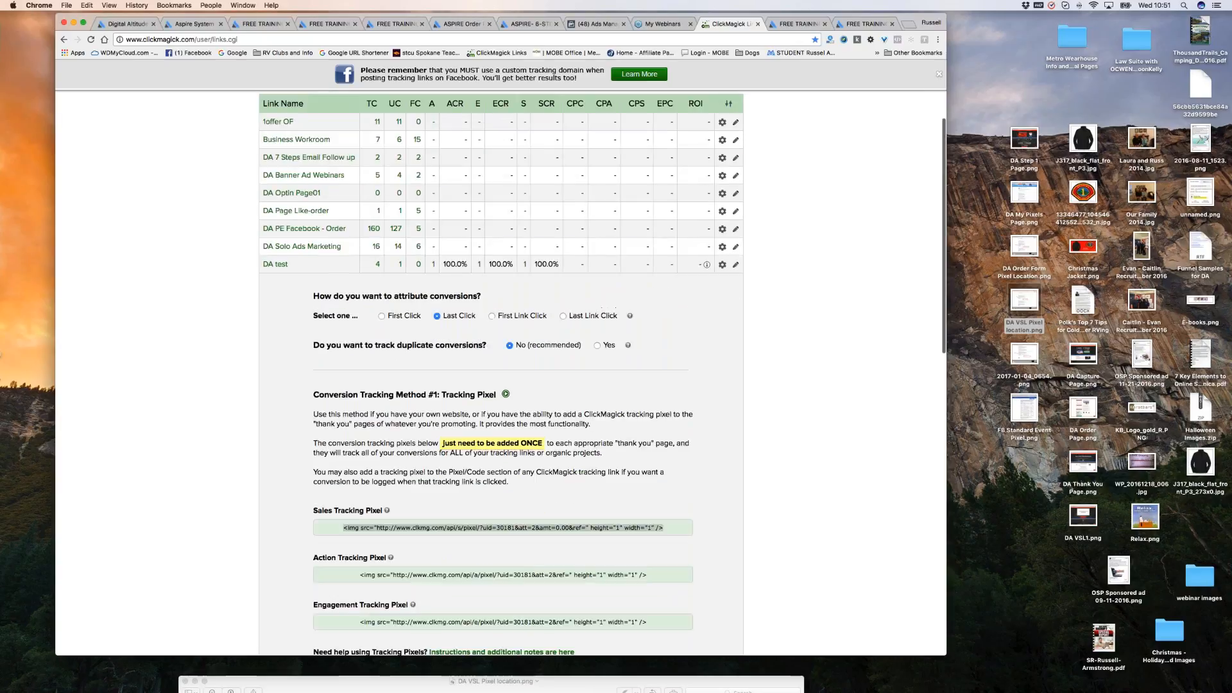
key(super+2)
scroll(763, 373, down, 1)
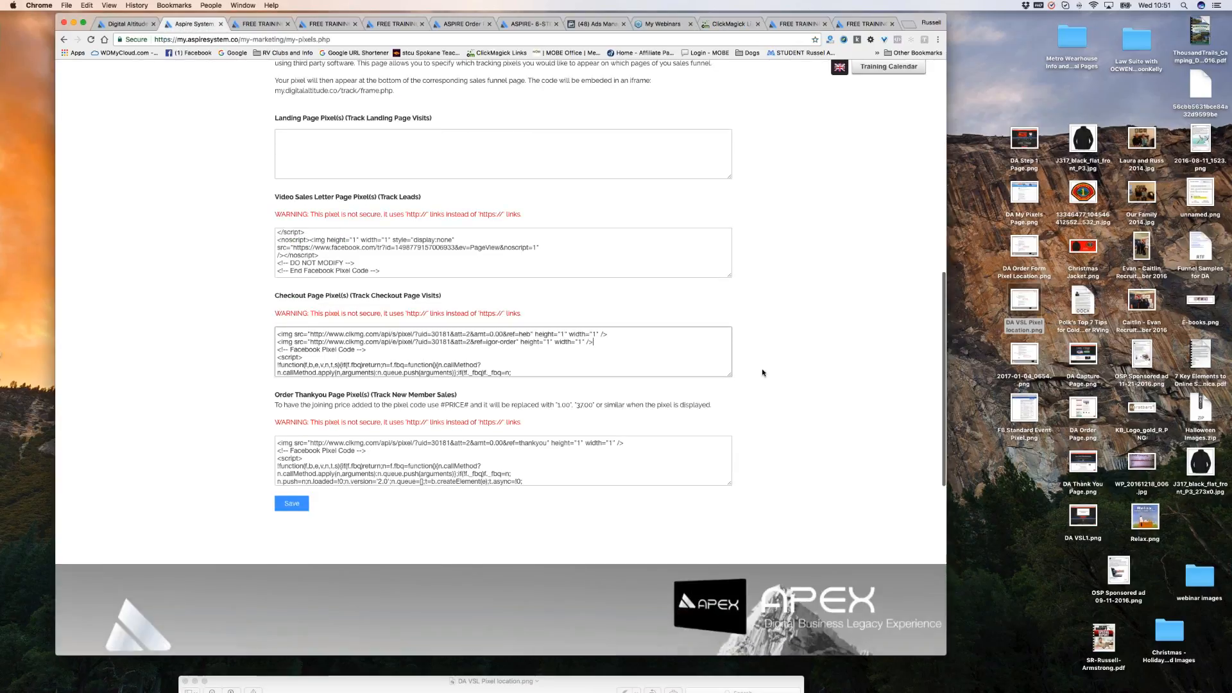
scroll(762, 373, down, 1)
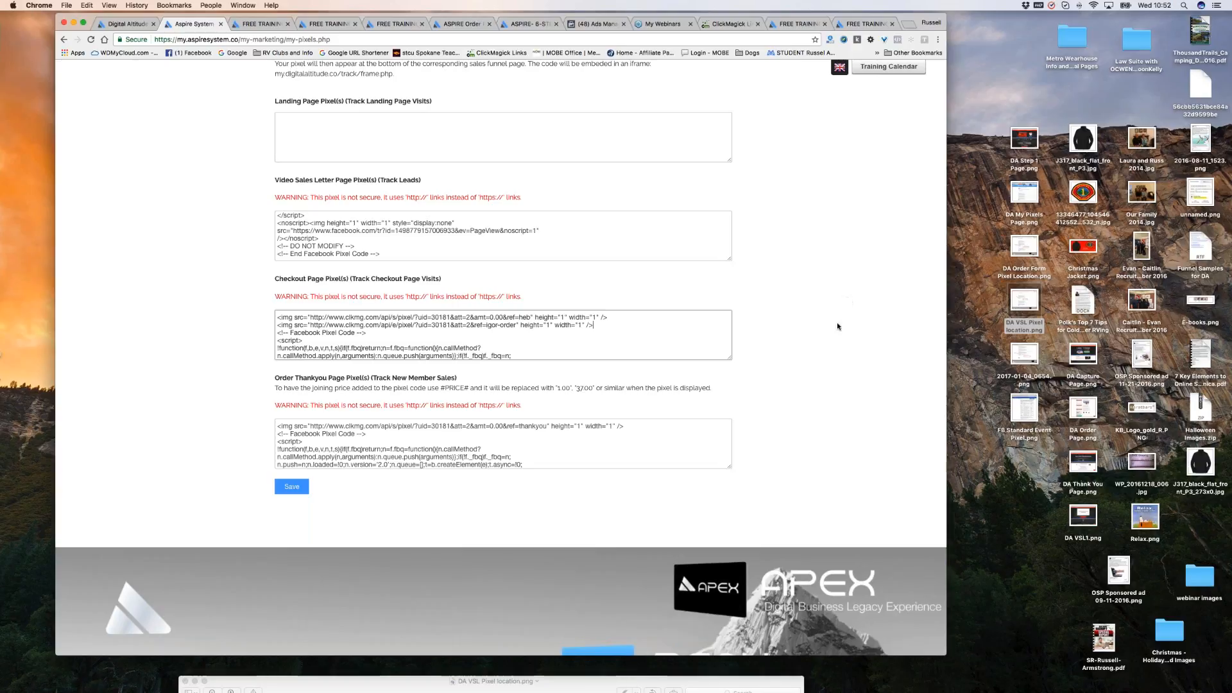
scroll(681, 326, up, 6)
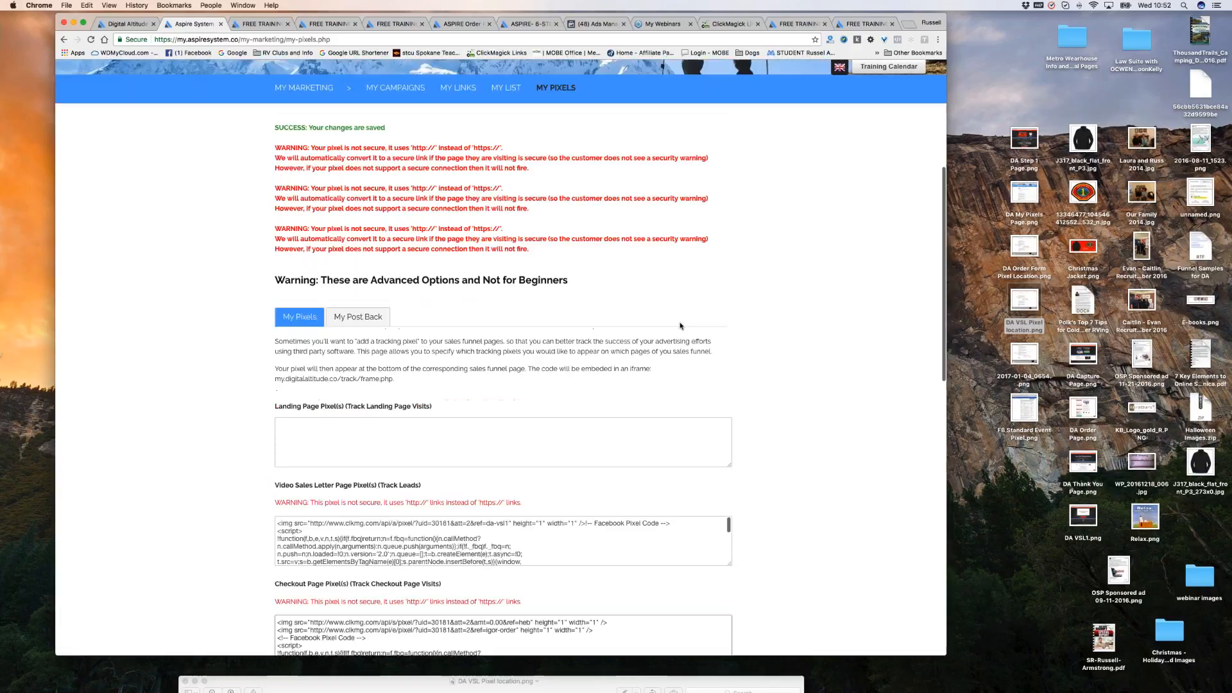
scroll(681, 326, up, 5)
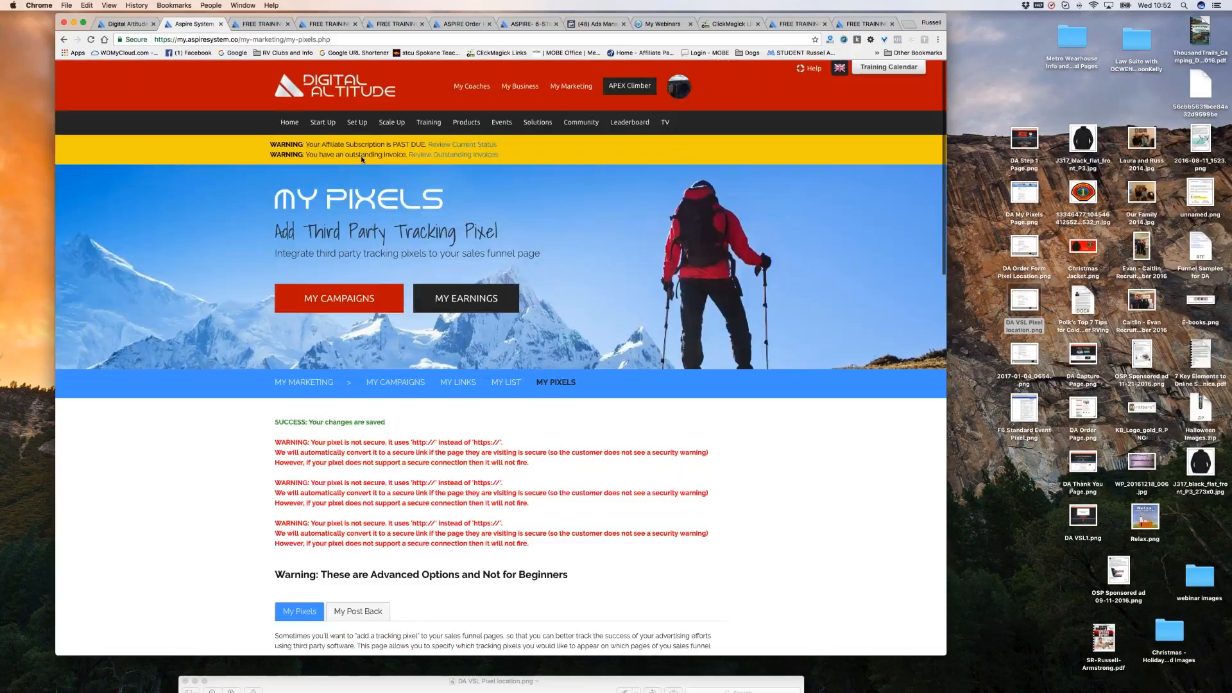
Open My List, then My Links, and review the Capture, Sales, Order and Thankyou affiliate links.
click(506, 382)
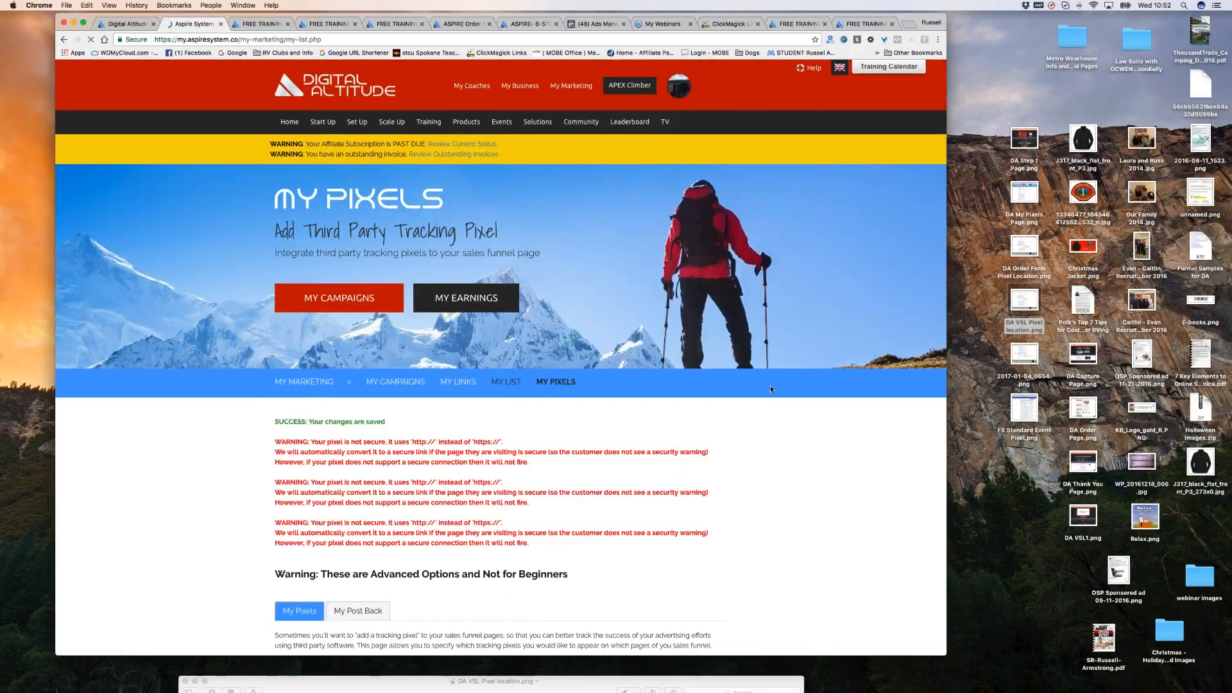
scroll(790, 415, down, 3)
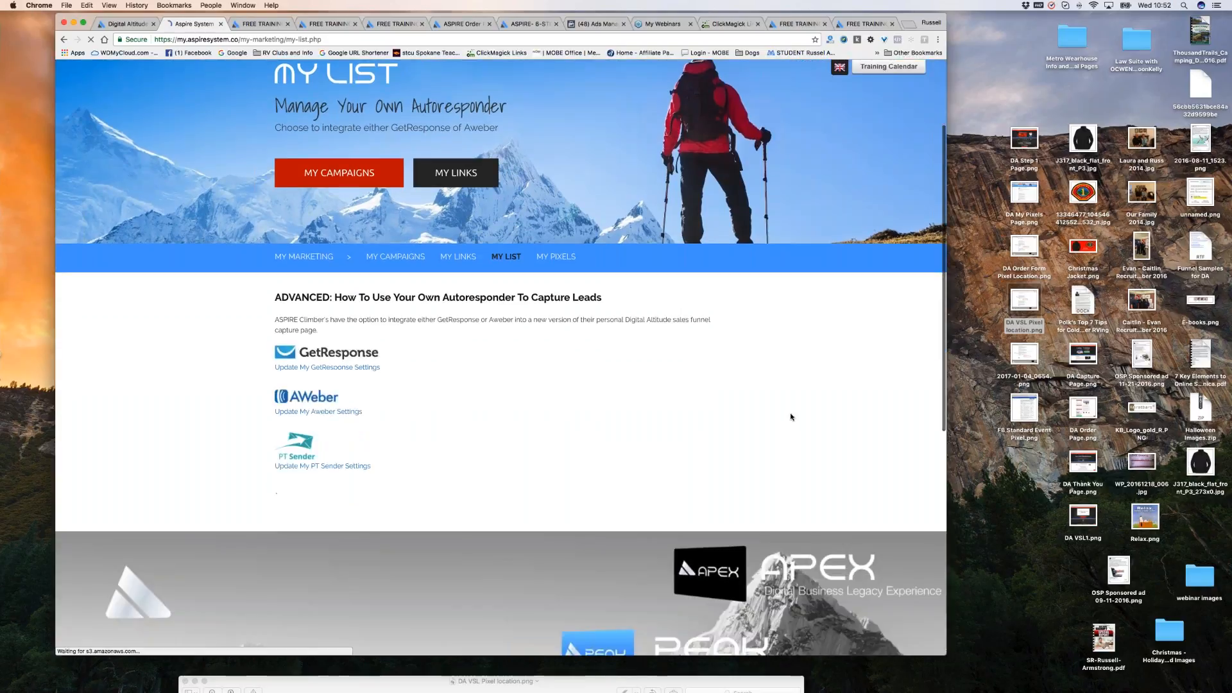
scroll(791, 416, down, 2)
click(459, 194)
scroll(808, 386, down, 5)
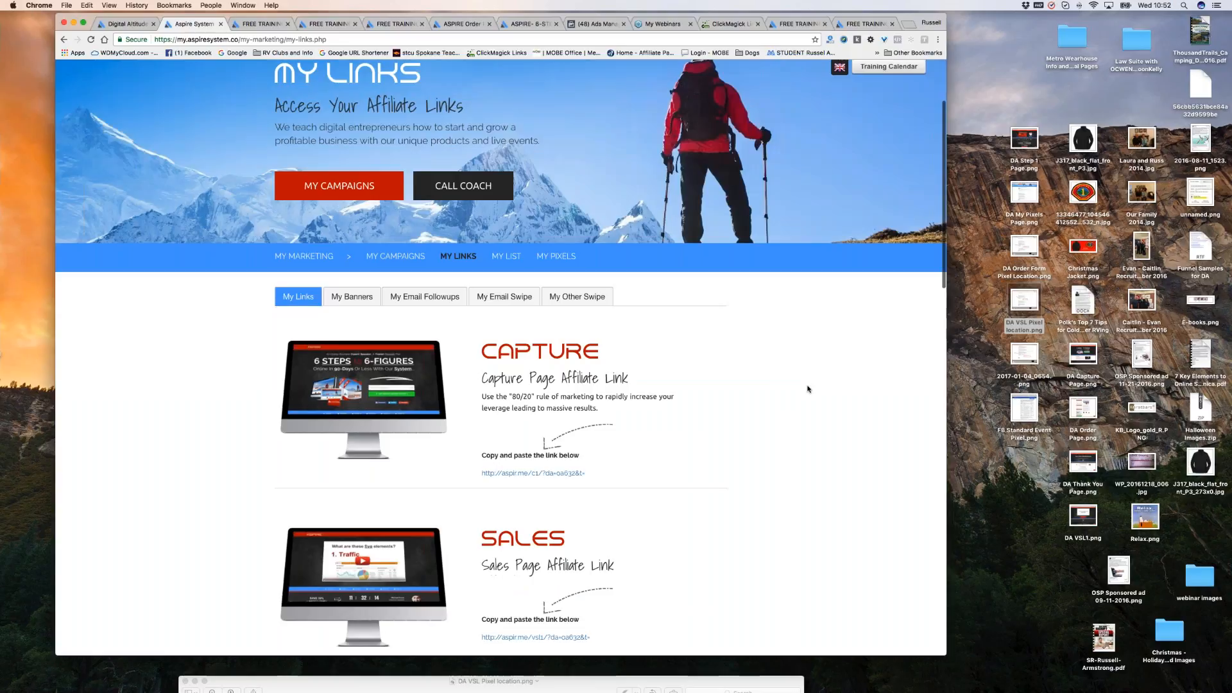
scroll(777, 508, down, 1)
triple_click(778, 508)
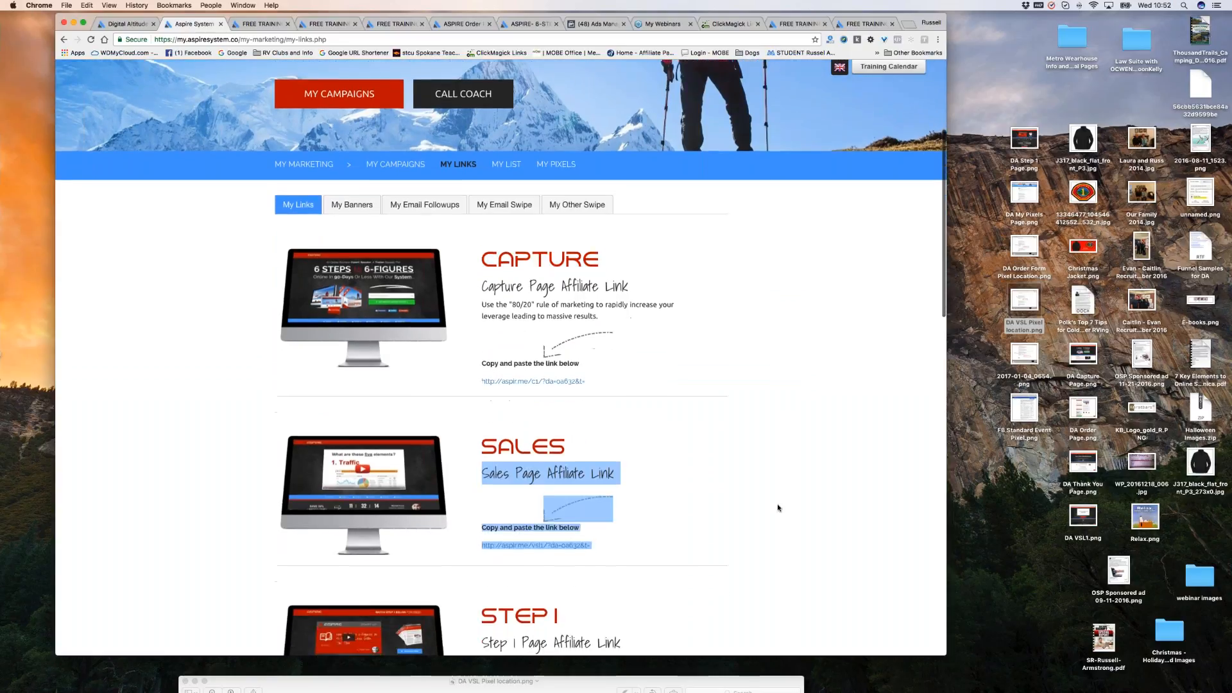
scroll(778, 508, down, 10)
double_click(579, 306)
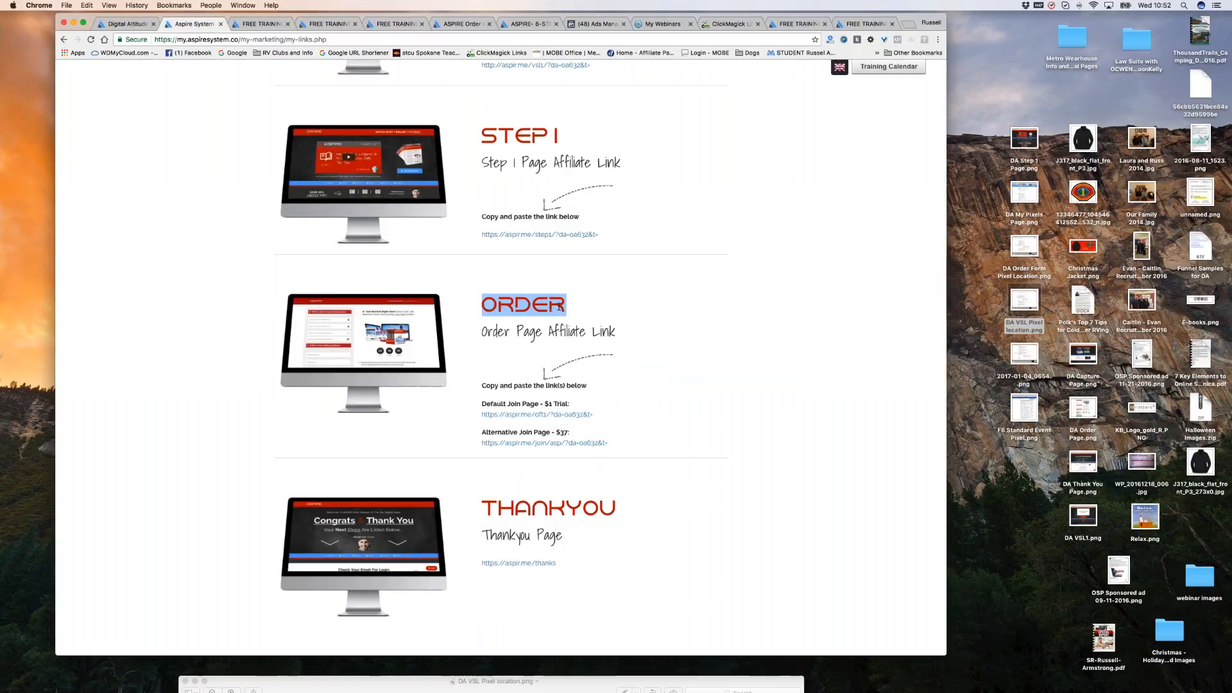
drag(480, 510, 674, 508)
click(674, 508)
scroll(694, 250, up, 2)
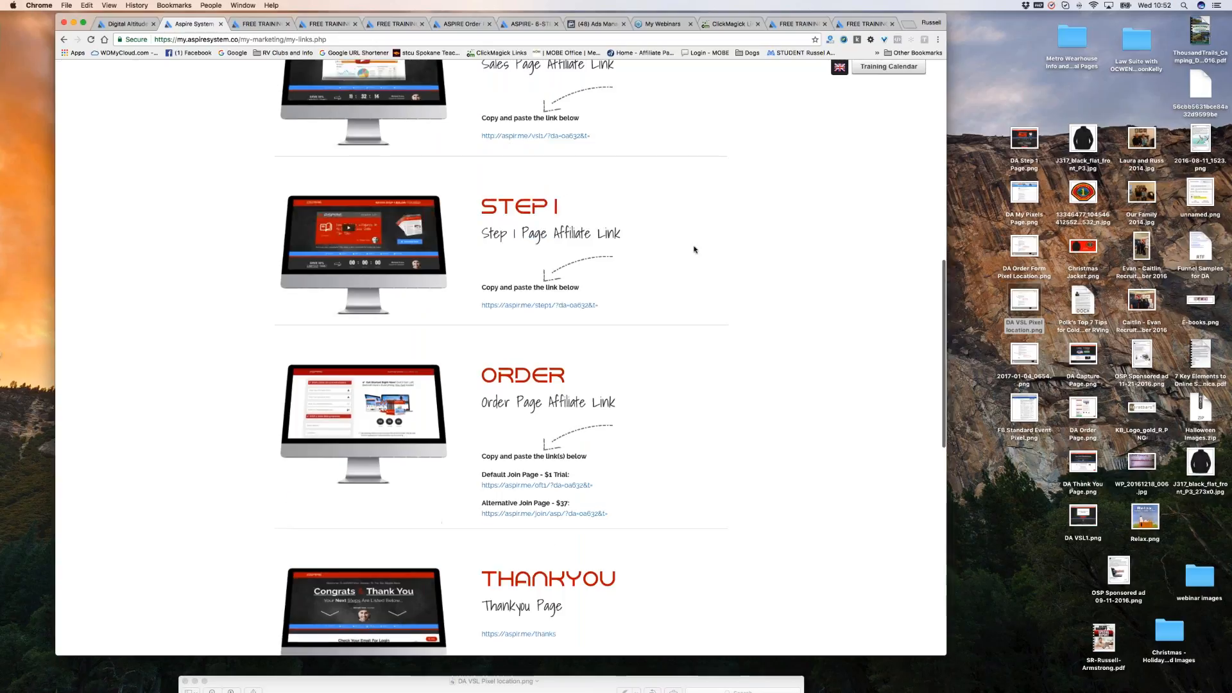
scroll(694, 250, up, 8)
Glance at ClickMagick, recheck the Aspire Thankyou link, then return to ClickMagick's Sales Tracking Pixel.
click(731, 24)
scroll(501, 372, down, 2)
scroll(670, 363, down, 5)
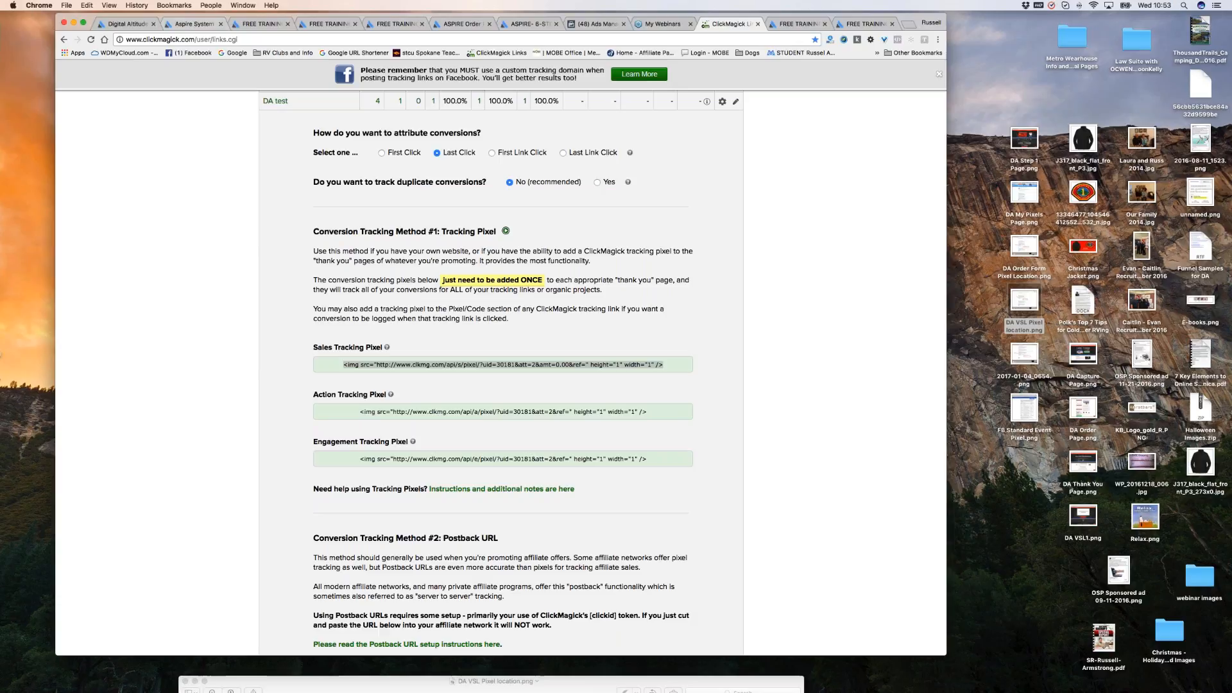
click(201, 25)
scroll(673, 472, down, 1)
scroll(673, 471, down, 3)
scroll(672, 470, up, 3)
scroll(674, 444, down, 2)
scroll(673, 444, down, 5)
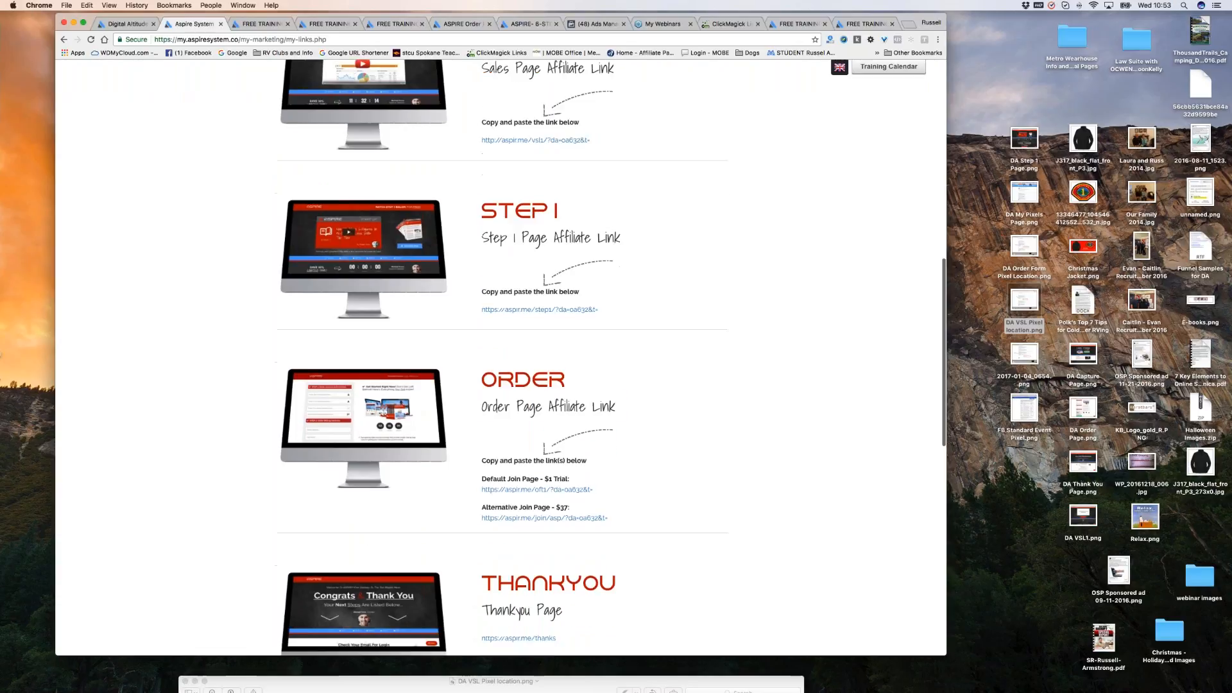
scroll(503, 358, down, 2)
scroll(644, 447, down, 2)
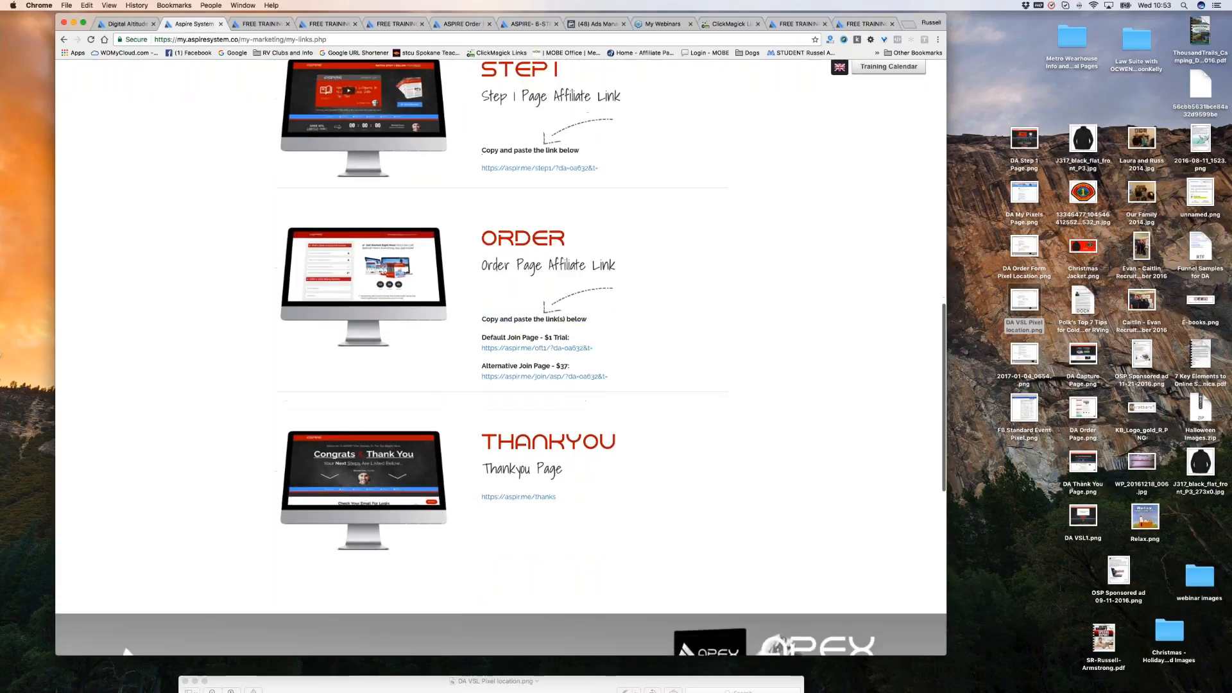
triple_click(644, 446)
click(717, 488)
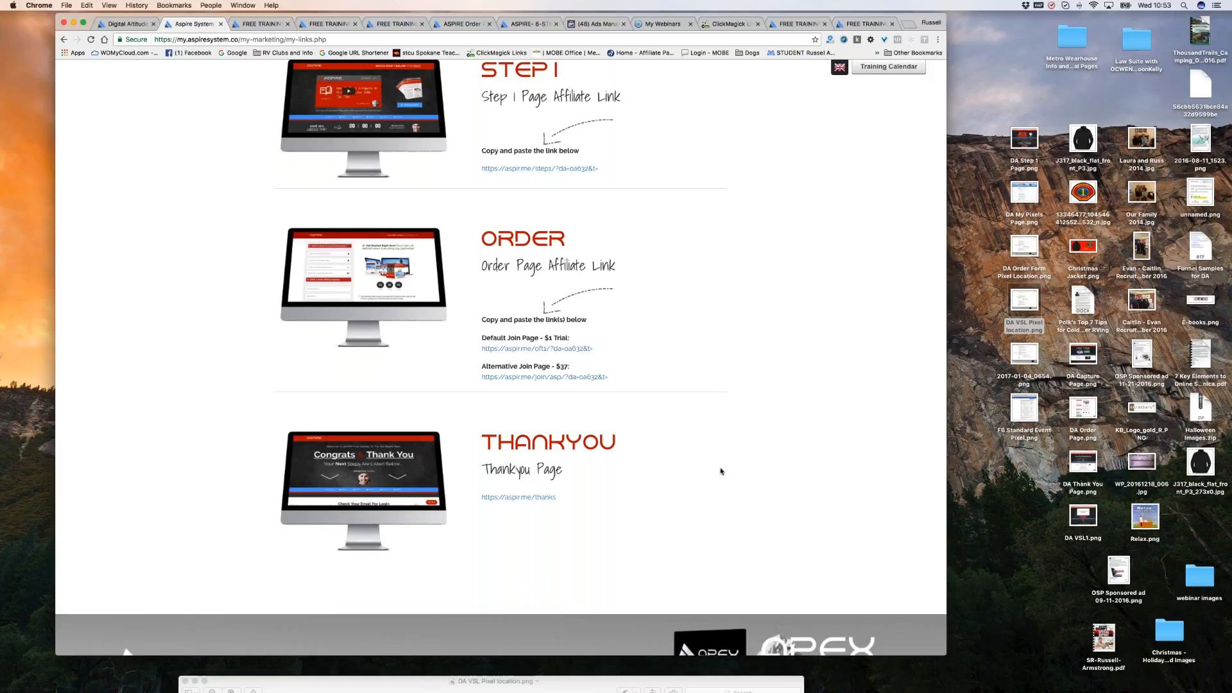
click(731, 26)
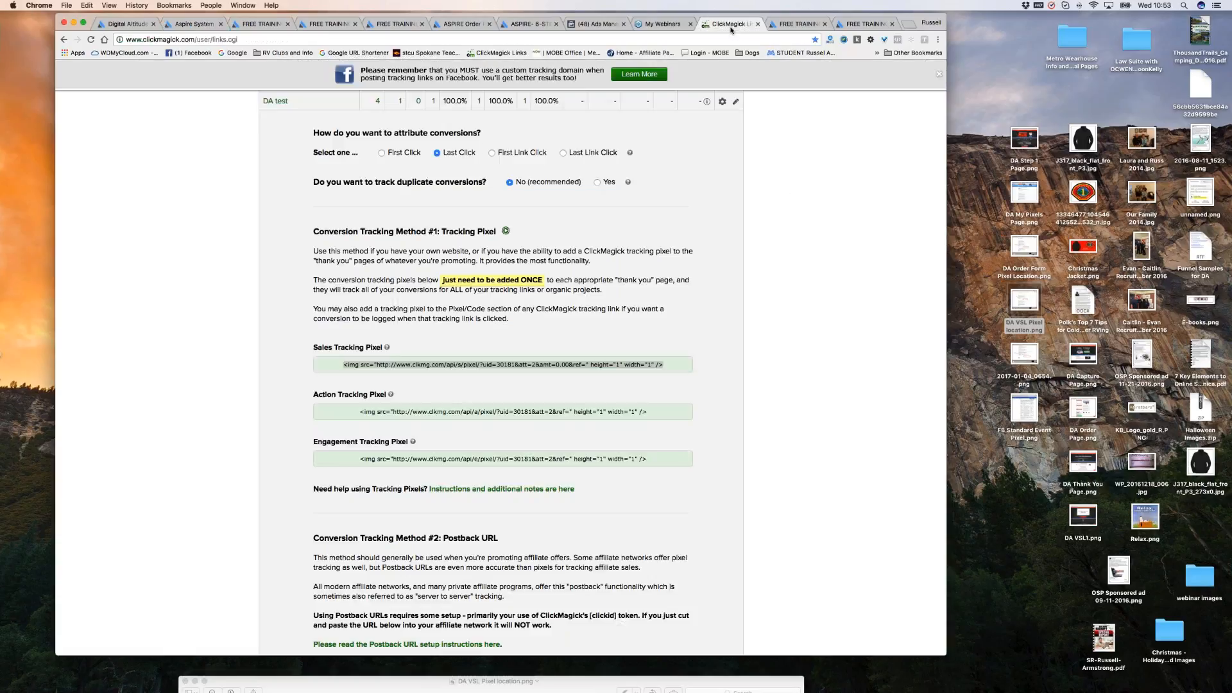
Expand the DA test link's Sales Log to show its single thankyou sale, then go to Aspire.
scroll(387, 306, up, 5)
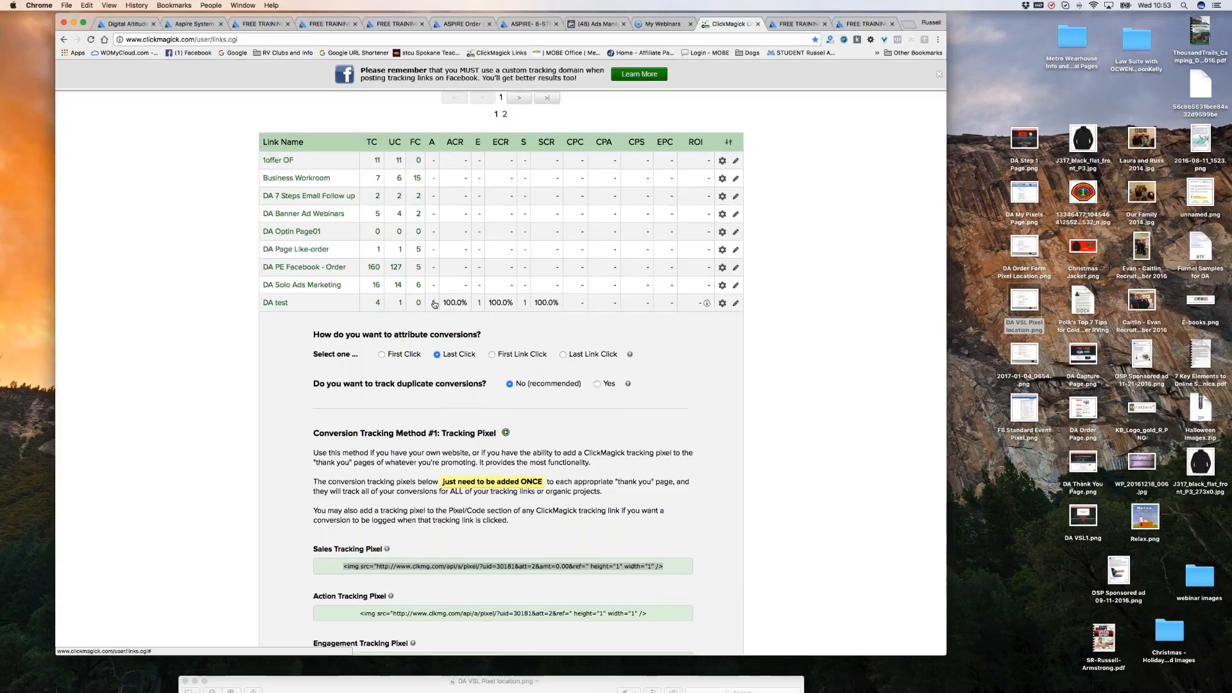
scroll(435, 305, up, 1)
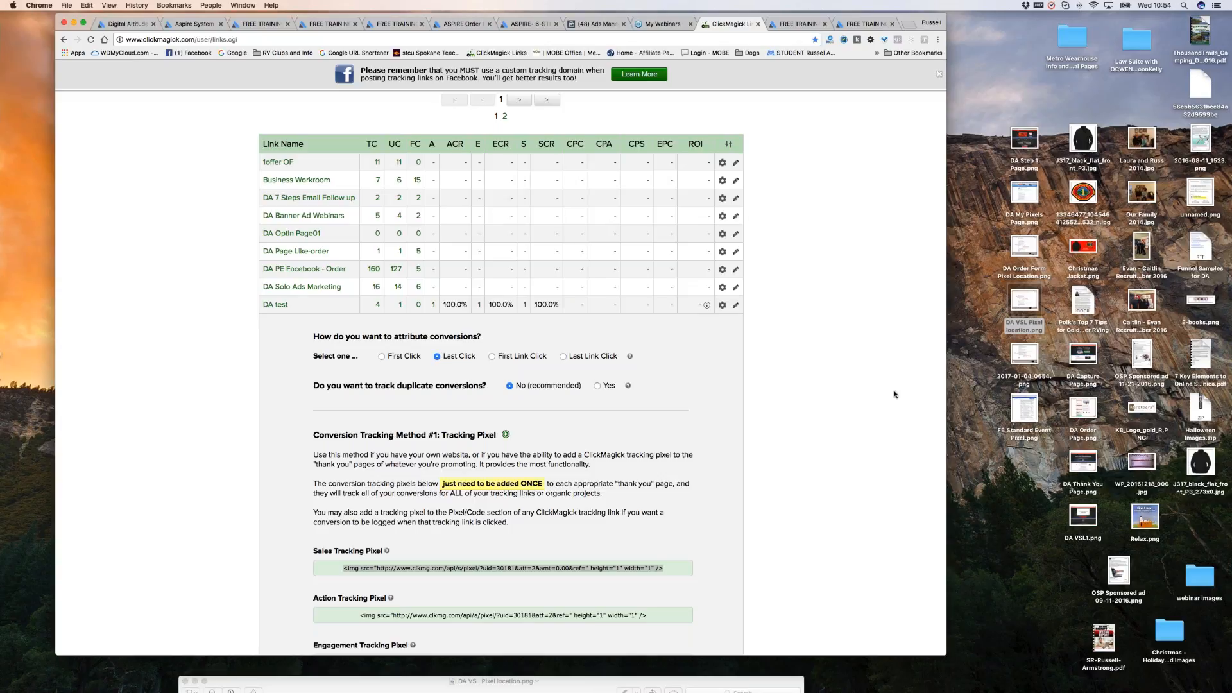
click(415, 312)
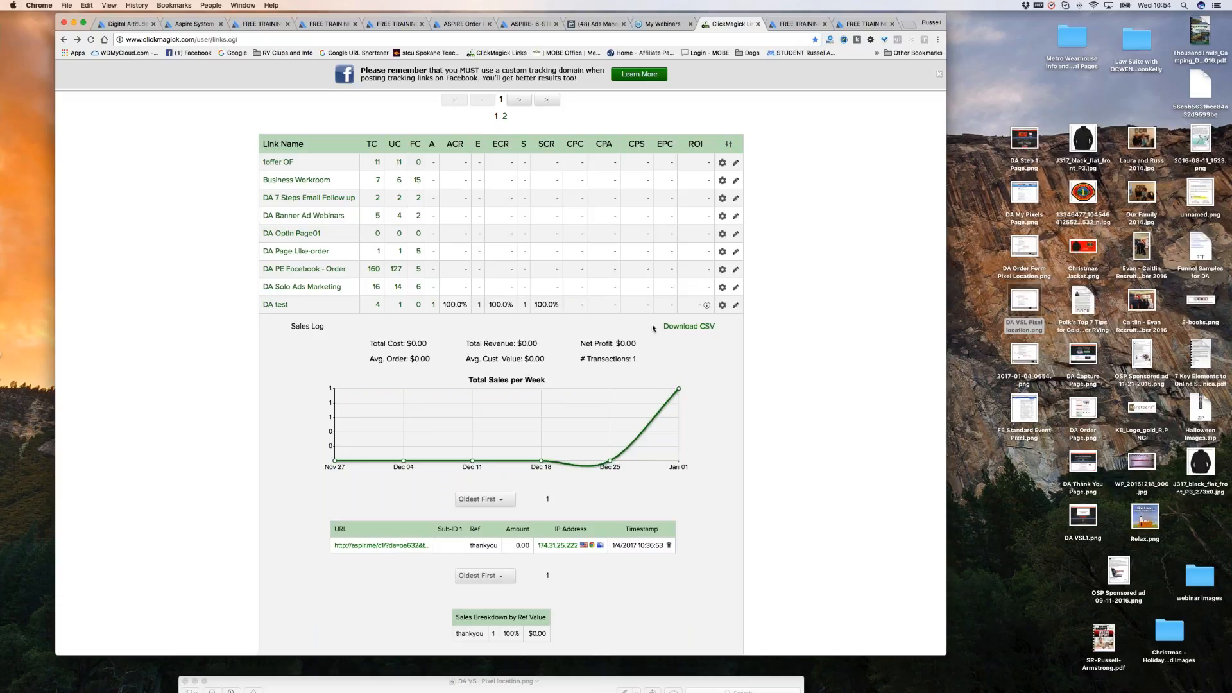
click(193, 24)
Open My Campaigns and highlight the newest Jan 4, 2017 lead's sales page aspir.me/vsl1.
scroll(428, 257, up, 15)
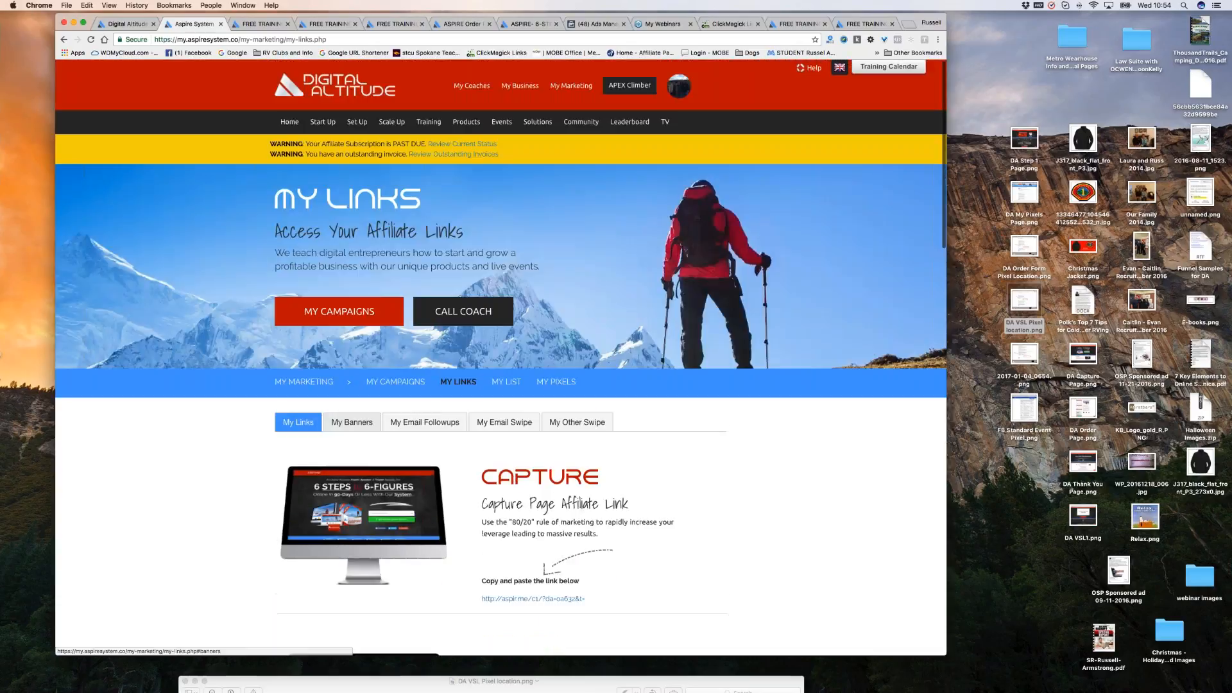
click(396, 382)
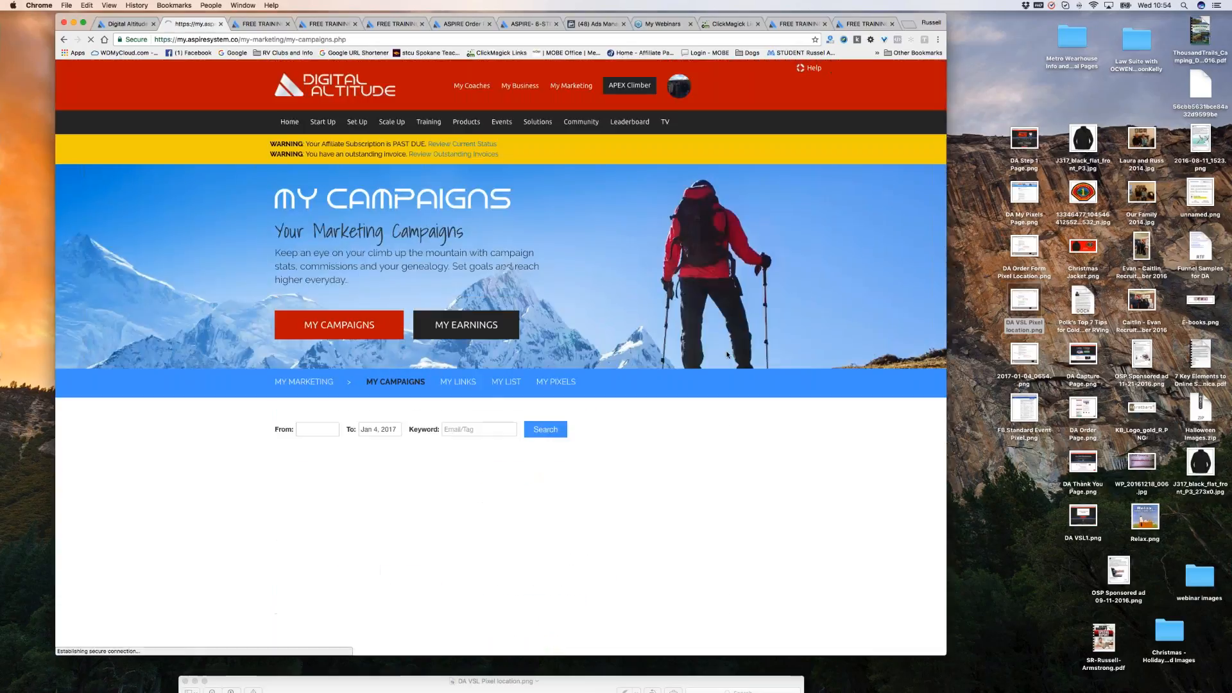
scroll(727, 355, down, 3)
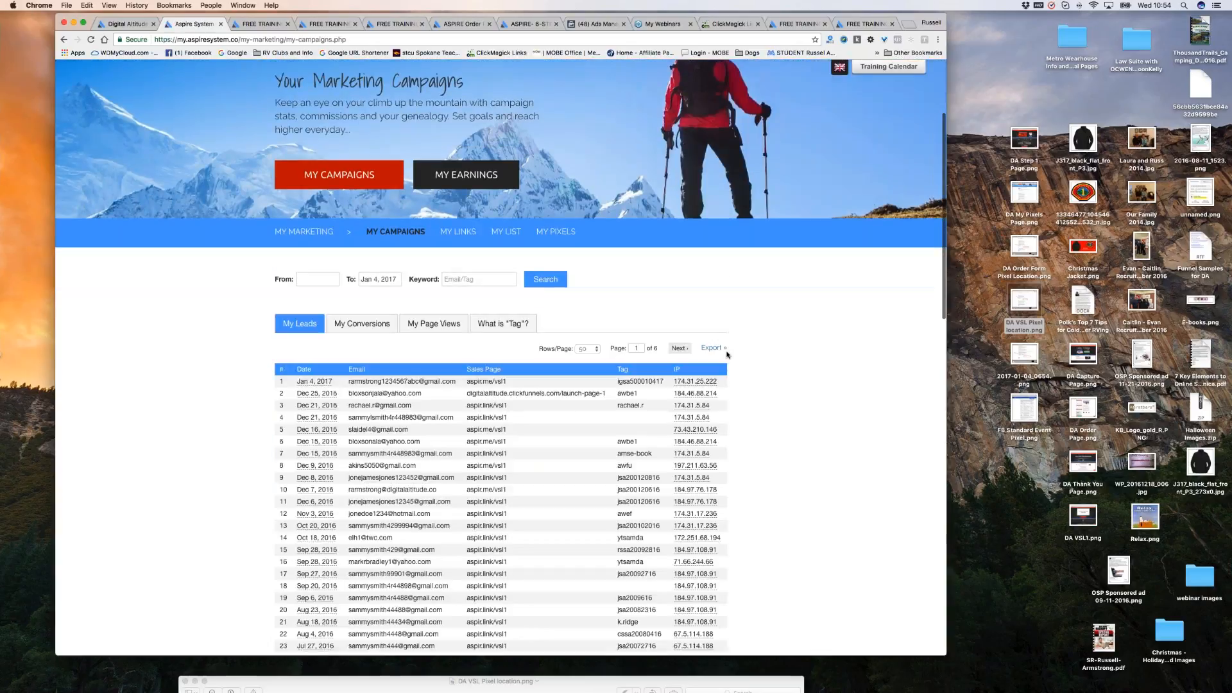
scroll(727, 354, down, 1)
scroll(549, 355, up, 3)
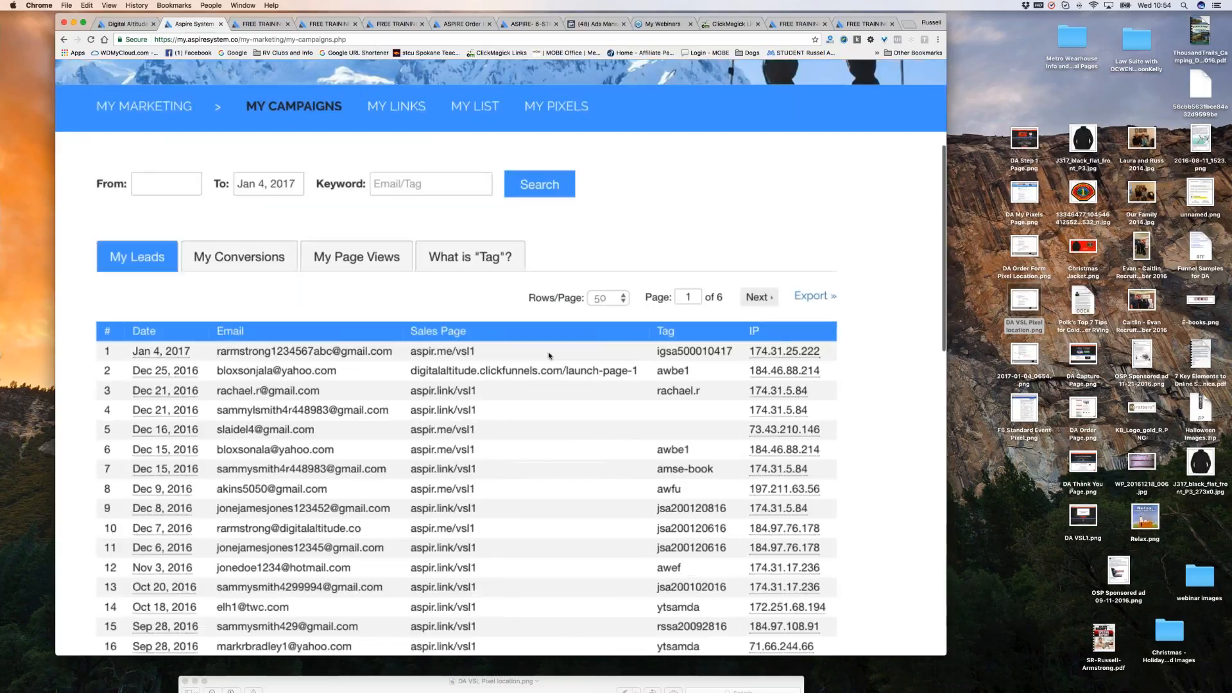
scroll(548, 355, up, 3)
scroll(199, 355, left, 4)
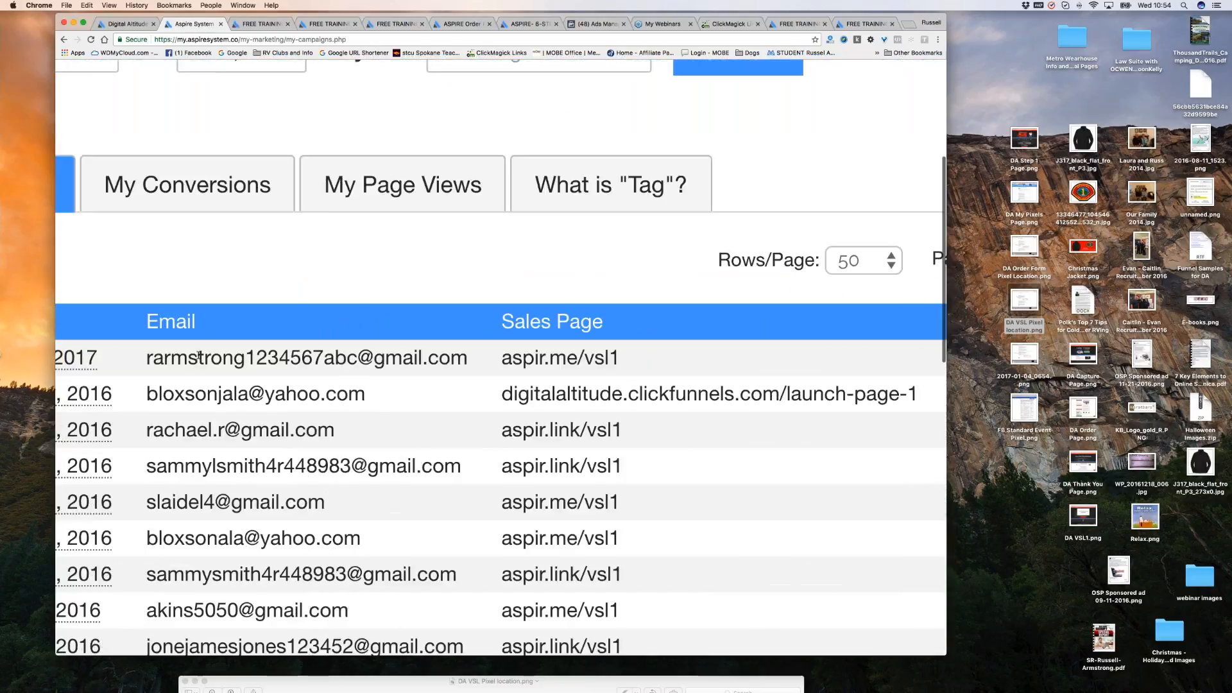
scroll(199, 355, left, 4)
scroll(526, 359, right, 5)
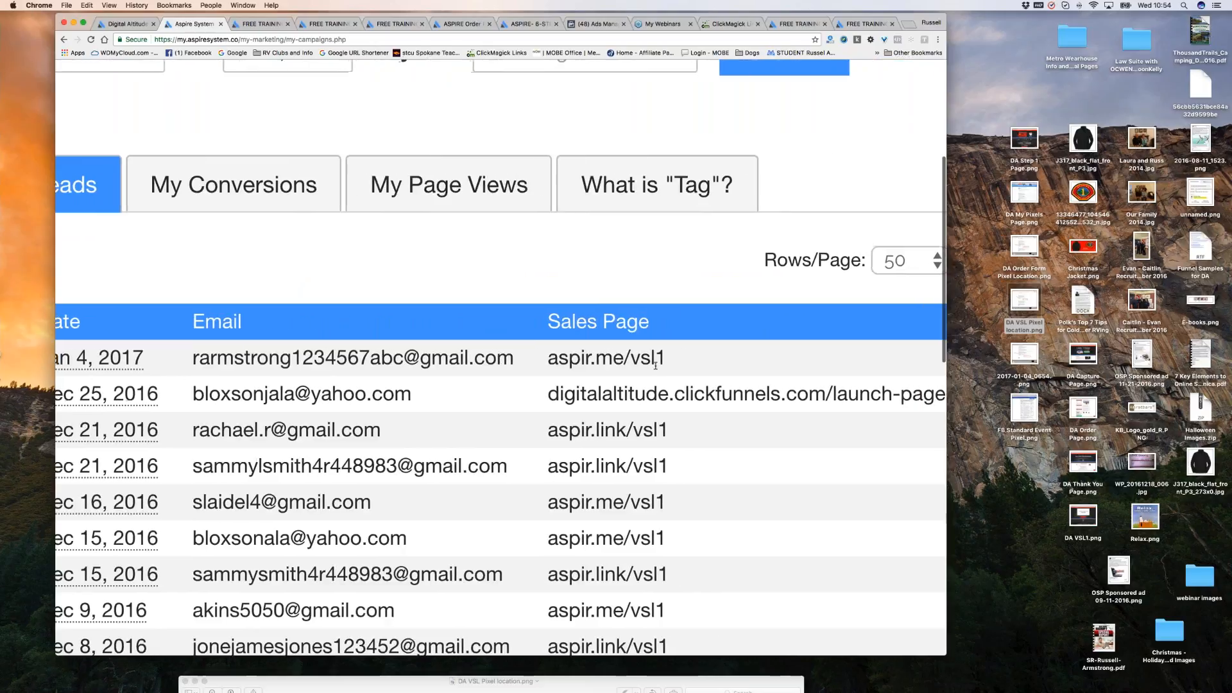
scroll(655, 366, right, 3)
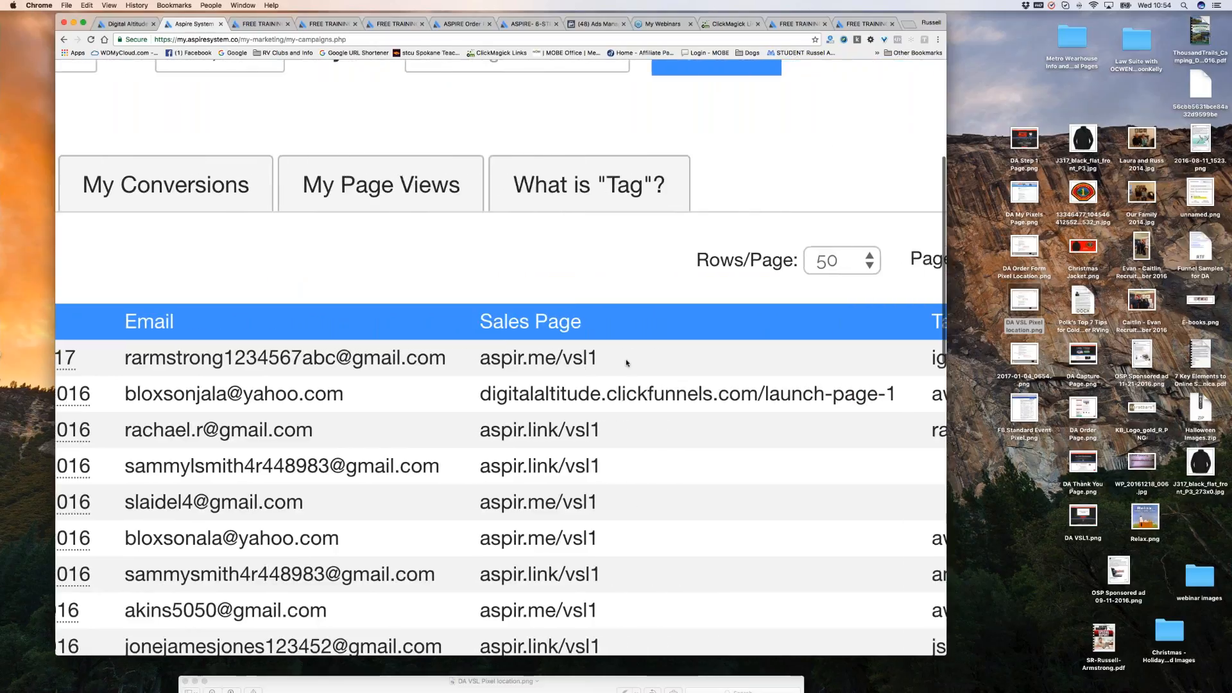
drag(627, 363, 478, 359)
Highlight that lead's tracking tag, then reopen the DA test link details in ClickMagick.
scroll(609, 363, right, 2)
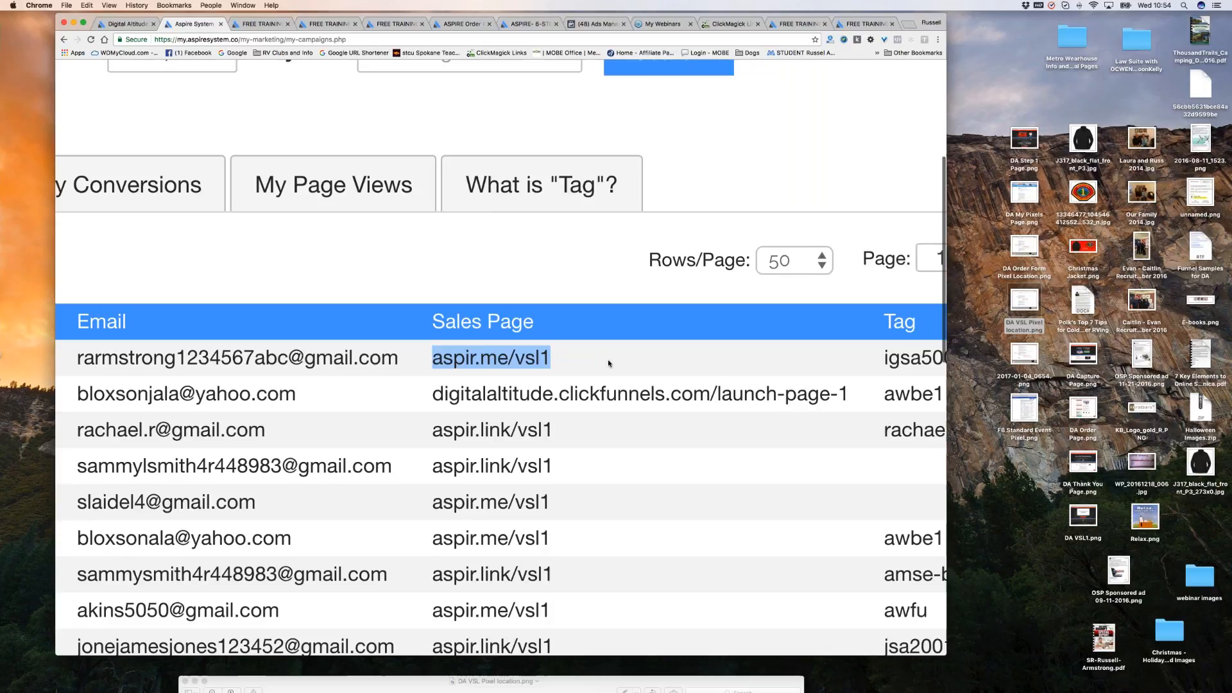
scroll(607, 360, right, 15)
drag(524, 358, 661, 361)
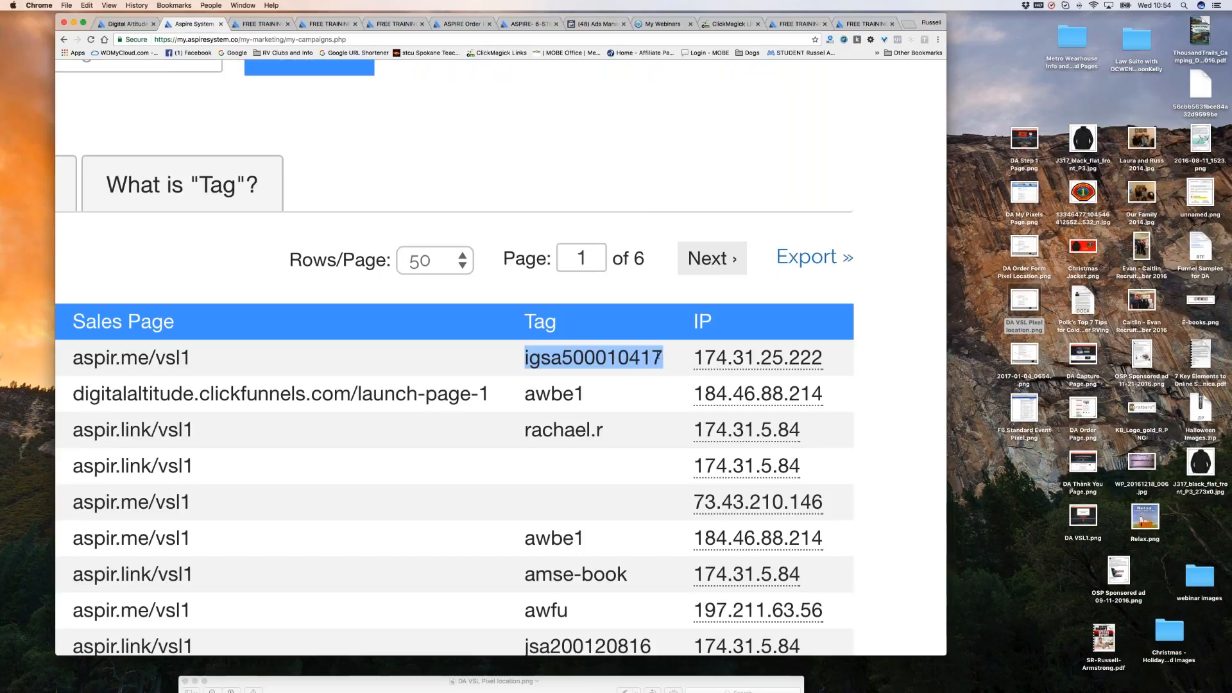
click(731, 25)
click(276, 305)
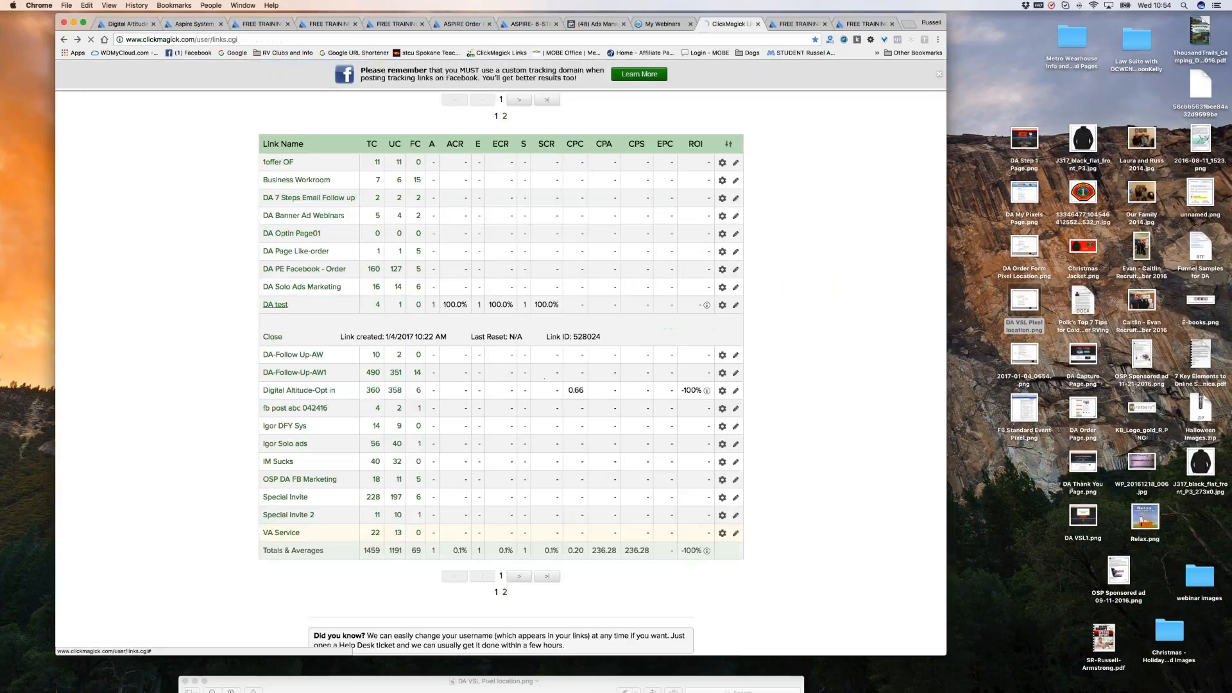
Copy the tag at the end of the DA test link's Primary URL.
scroll(622, 375, down, 5)
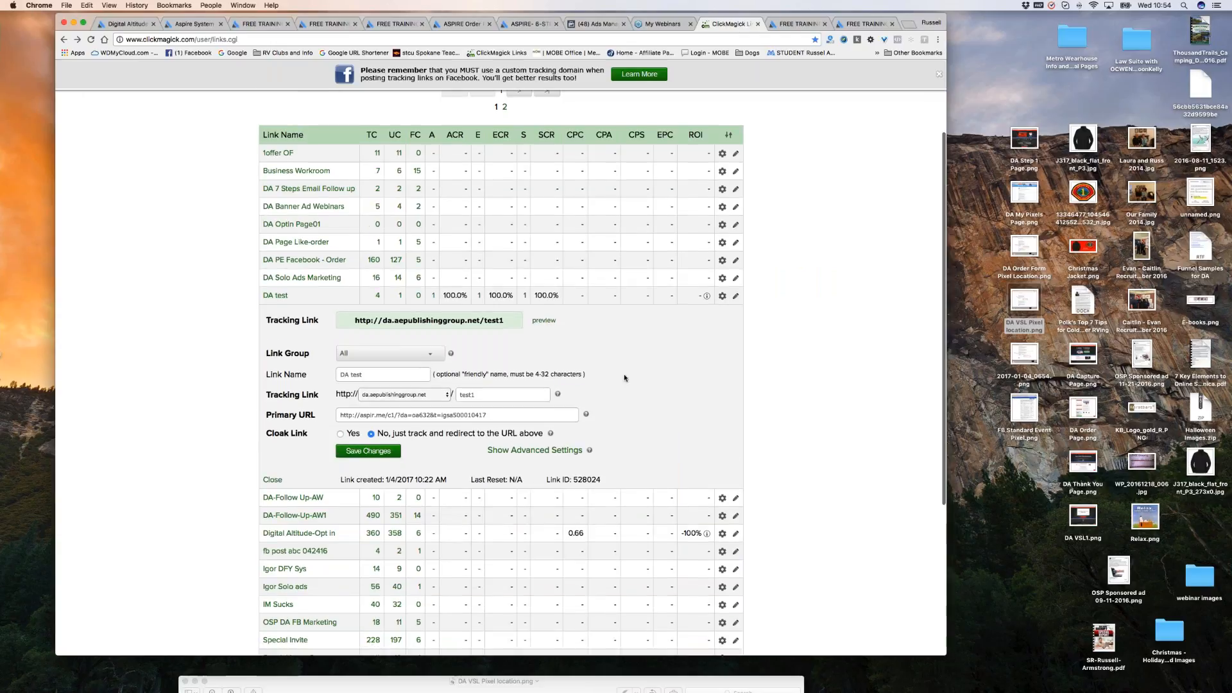
scroll(485, 308, up, 5)
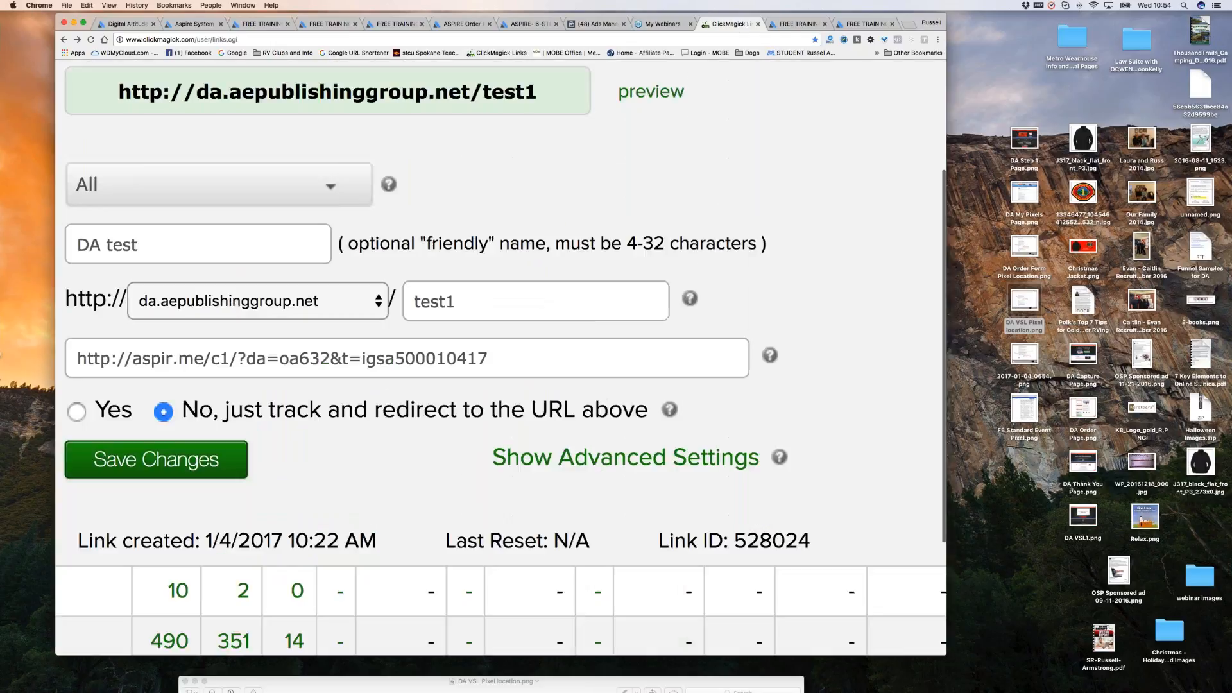
drag(77, 358, 601, 411)
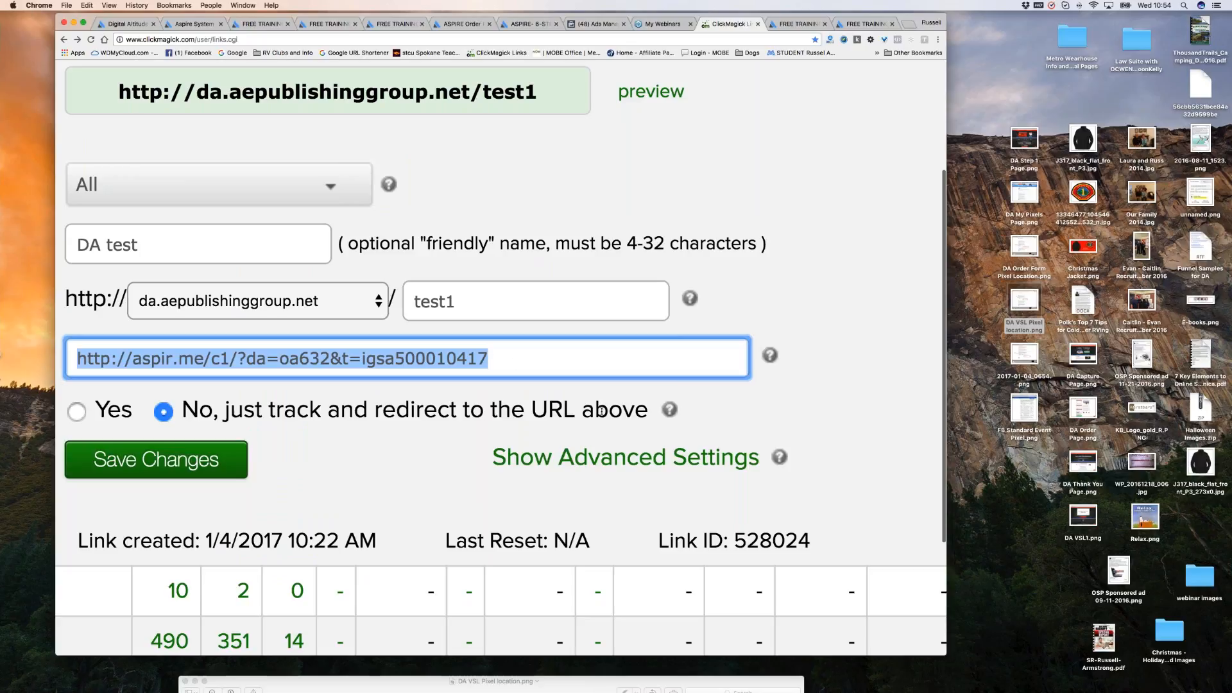
click(363, 360)
drag(363, 359, 511, 362)
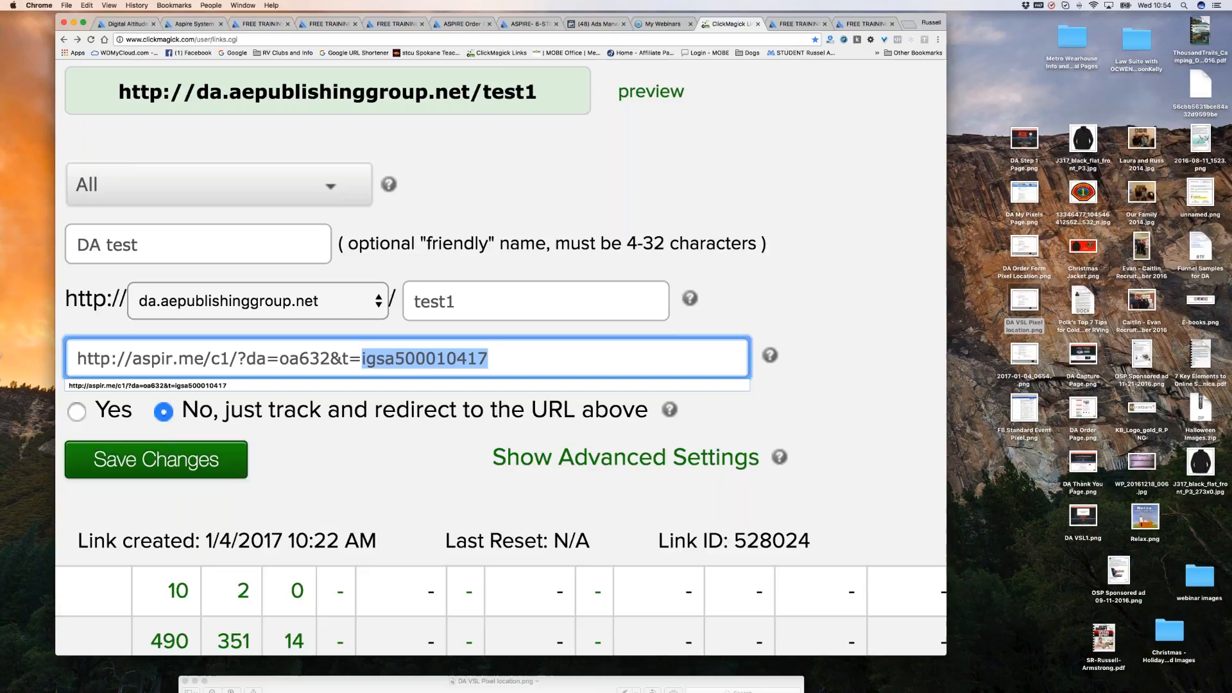
key(super+minus)
key(super+minus)
key(super+minus)
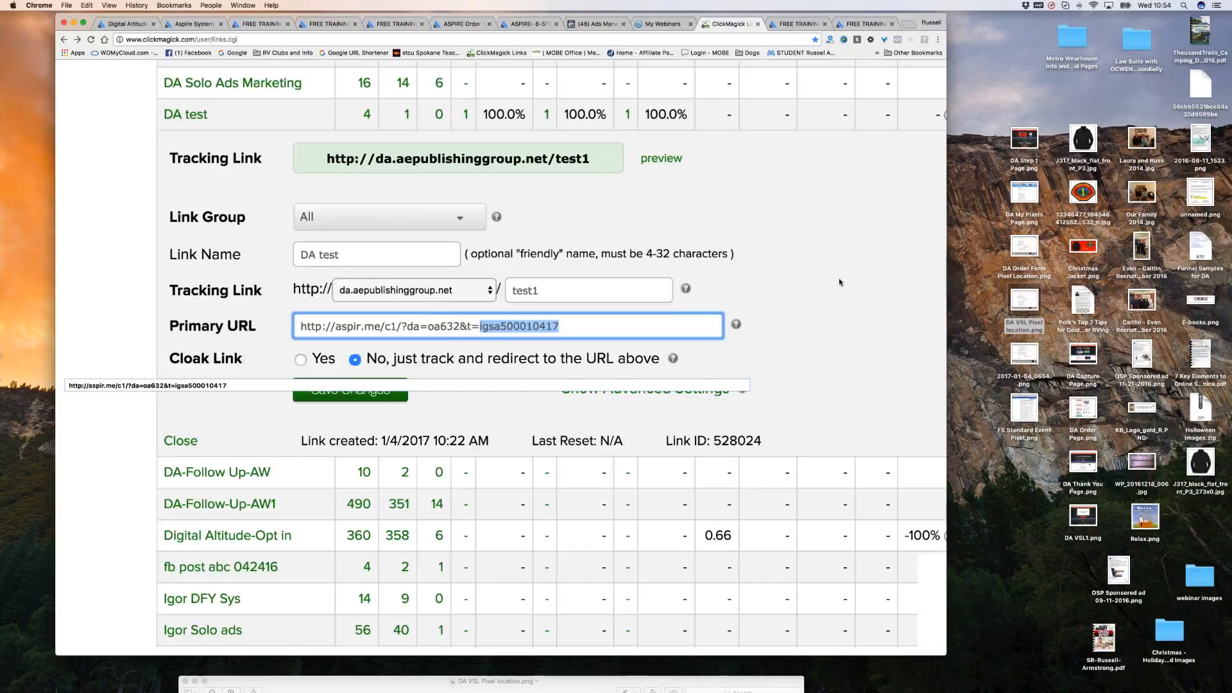
Bring up Track Conversions for DA test to show its Sales, Action and Engagement pixels.
scroll(839, 282, down, 5)
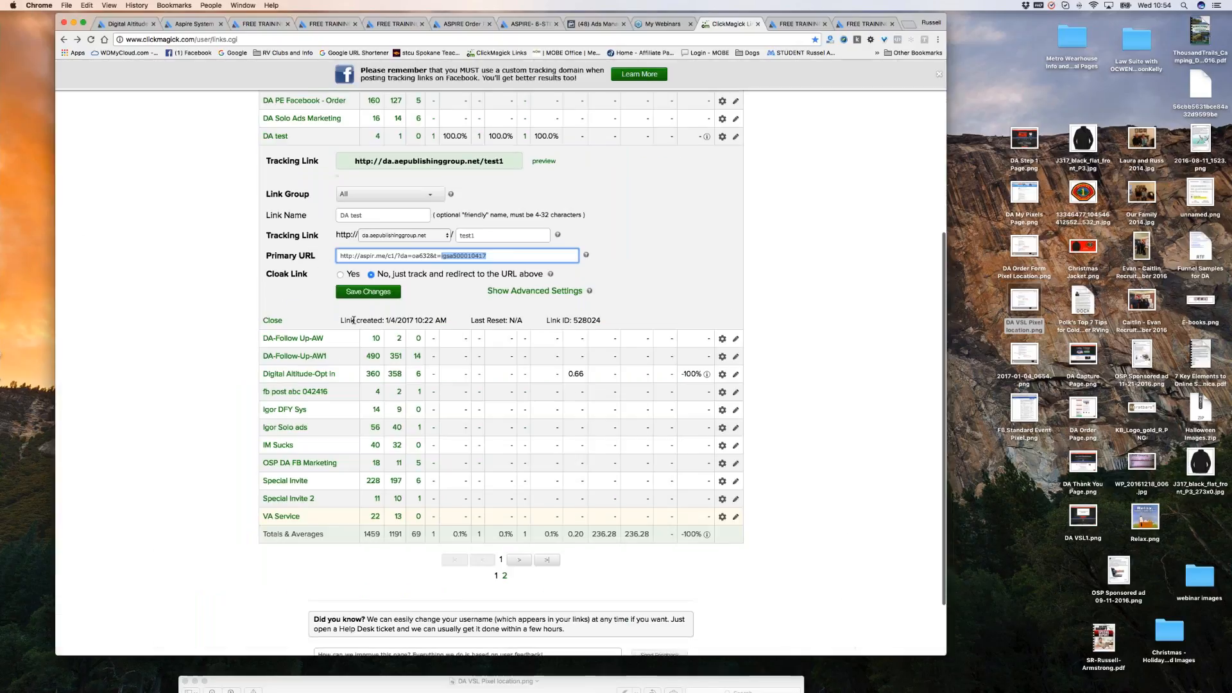
click(722, 137)
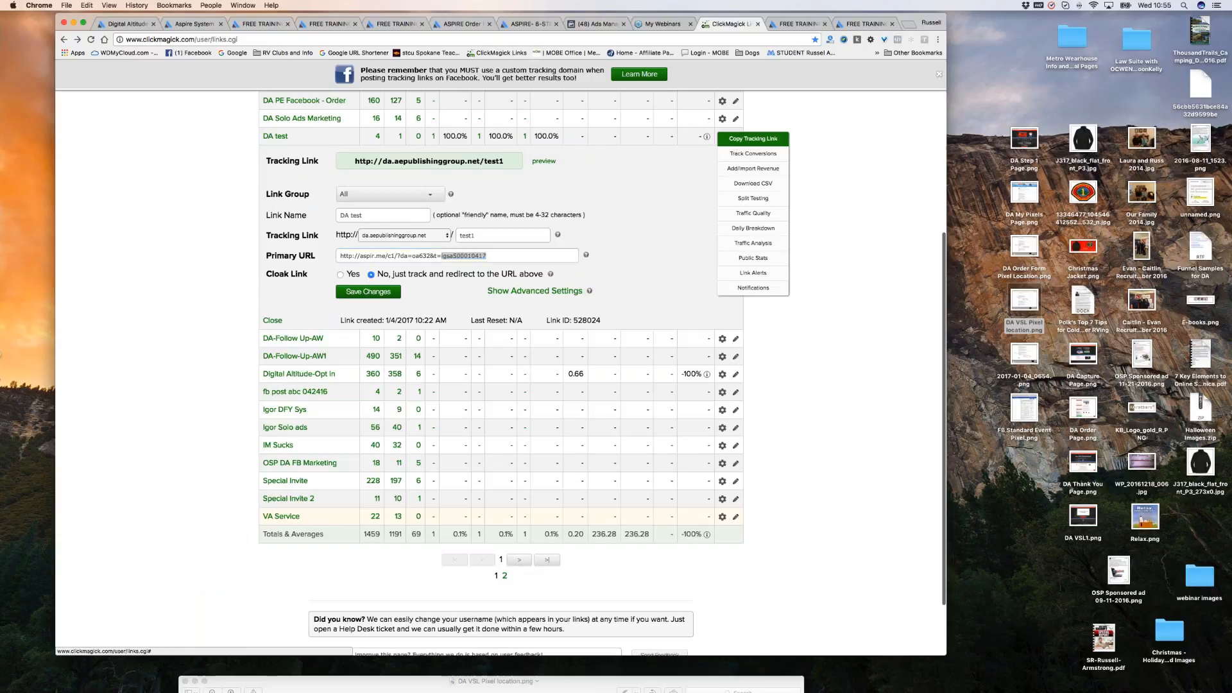
click(754, 168)
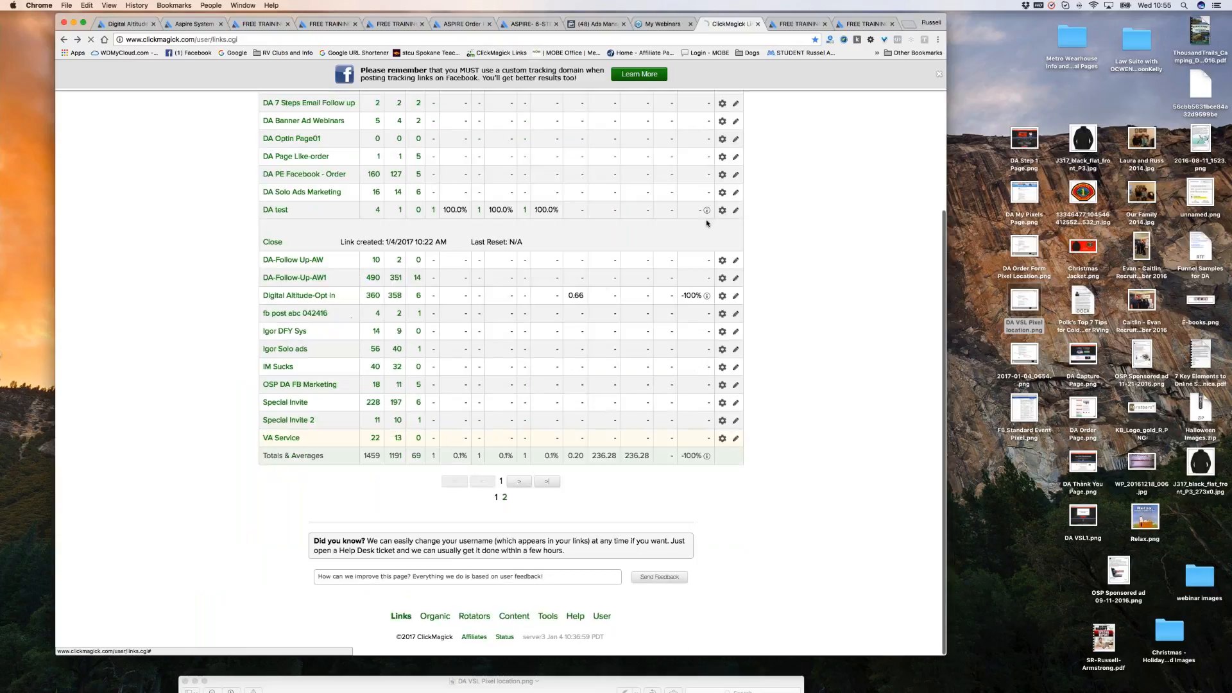
scroll(704, 434, down, 3)
scroll(704, 435, up, 3)
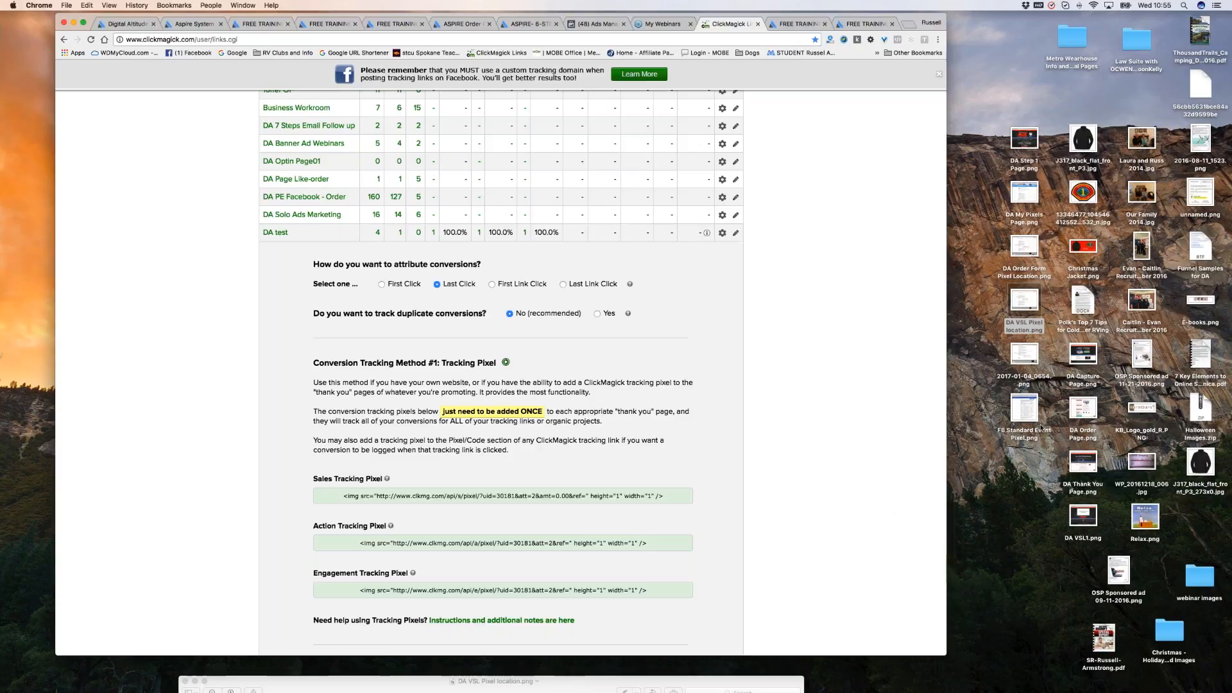
Review the DA test conversion pixel codes, then move to Aspire's campaign leads list.
scroll(796, 353, up, 1)
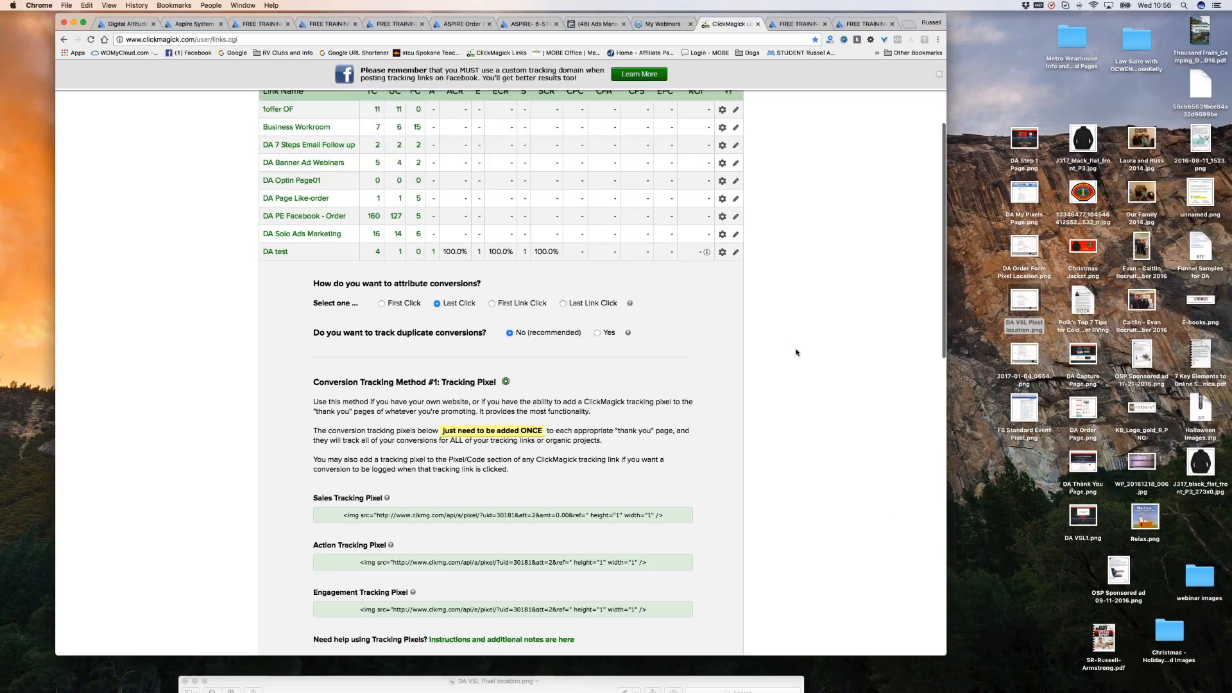
scroll(796, 352, up, 5)
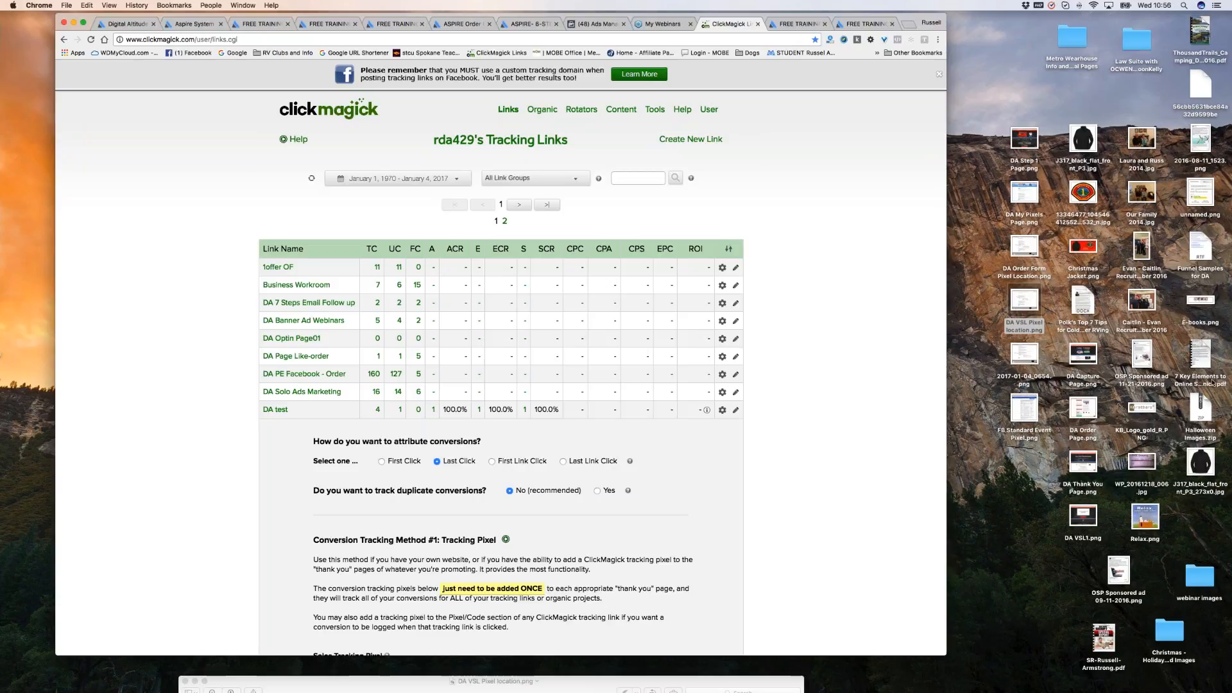
scroll(733, 478, down, 1)
scroll(727, 460, down, 10)
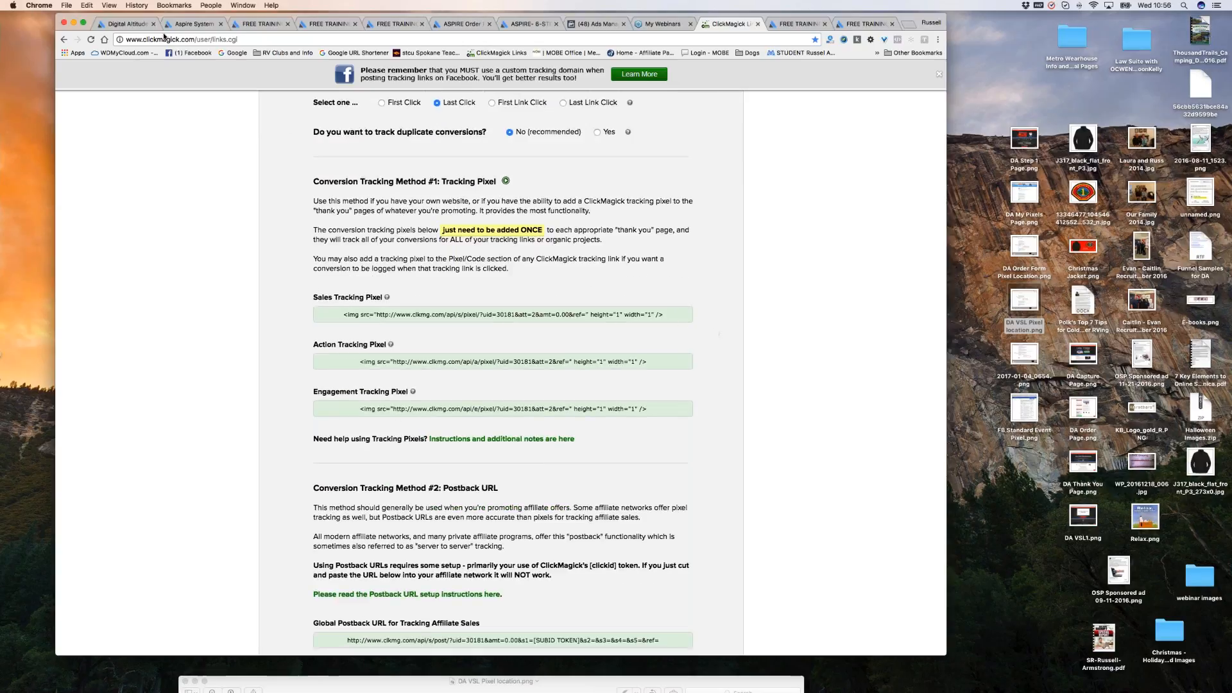
click(189, 24)
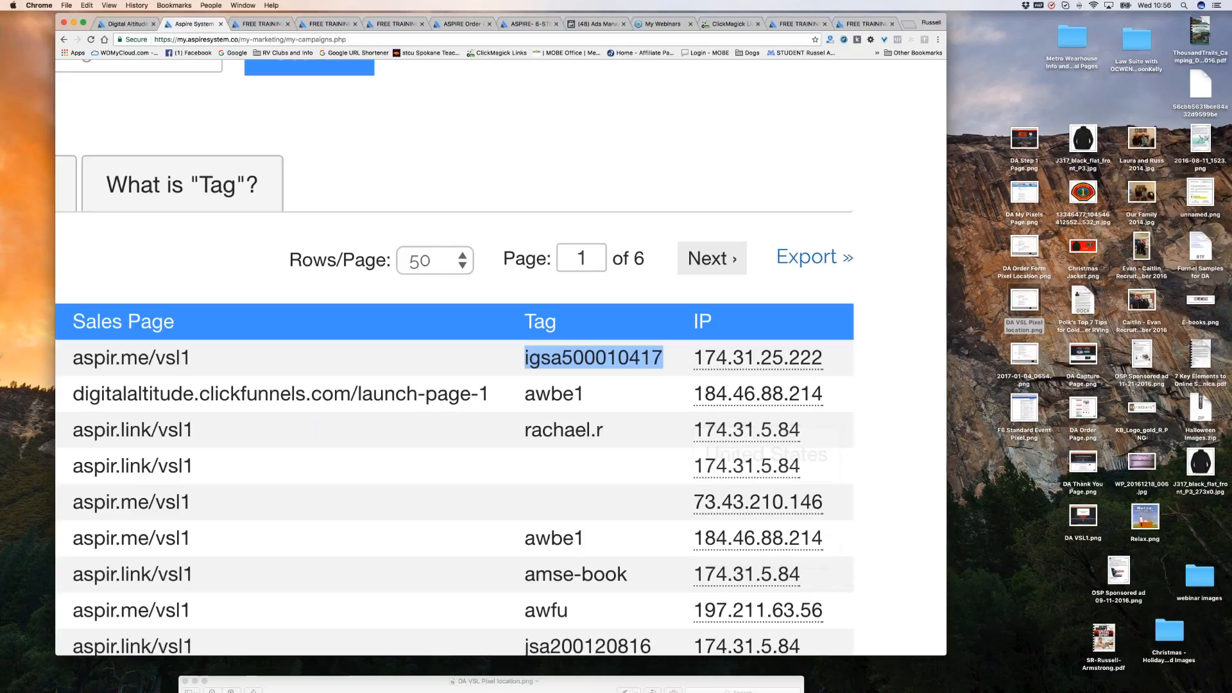
scroll(455, 358, up, 1)
scroll(552, 316, up, 5)
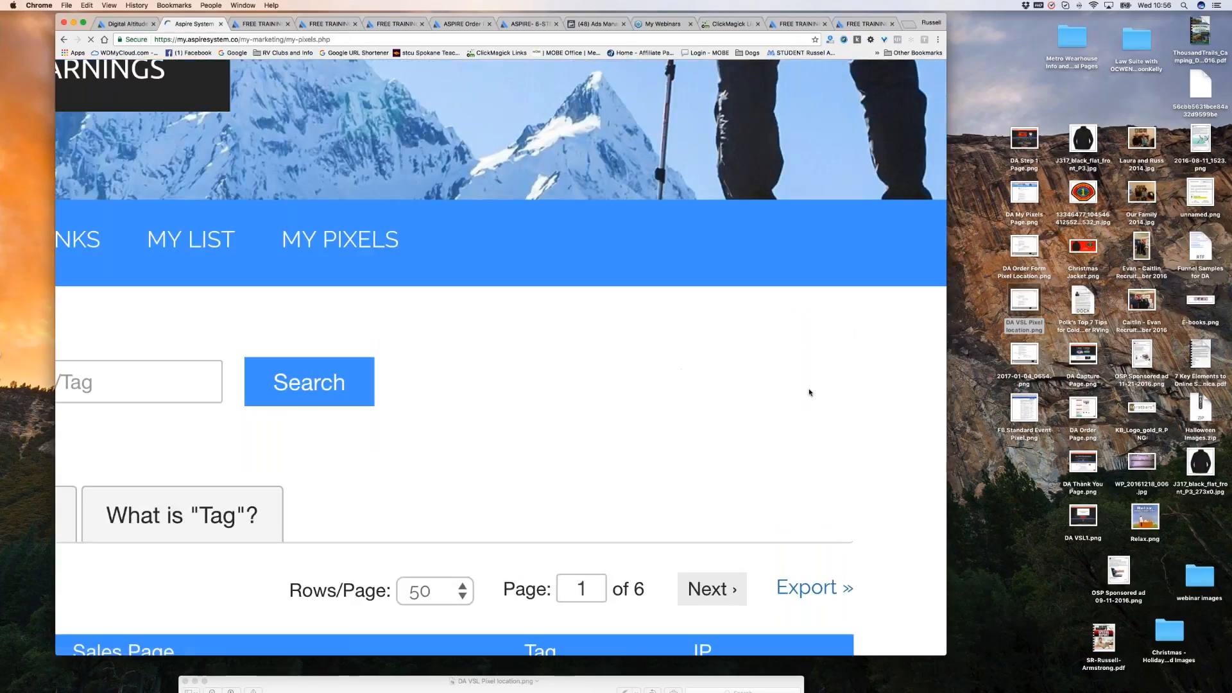
Zoom into Aspire's My Pixels page to read the Order Thankyou pixel code.
scroll(830, 387, down, 2)
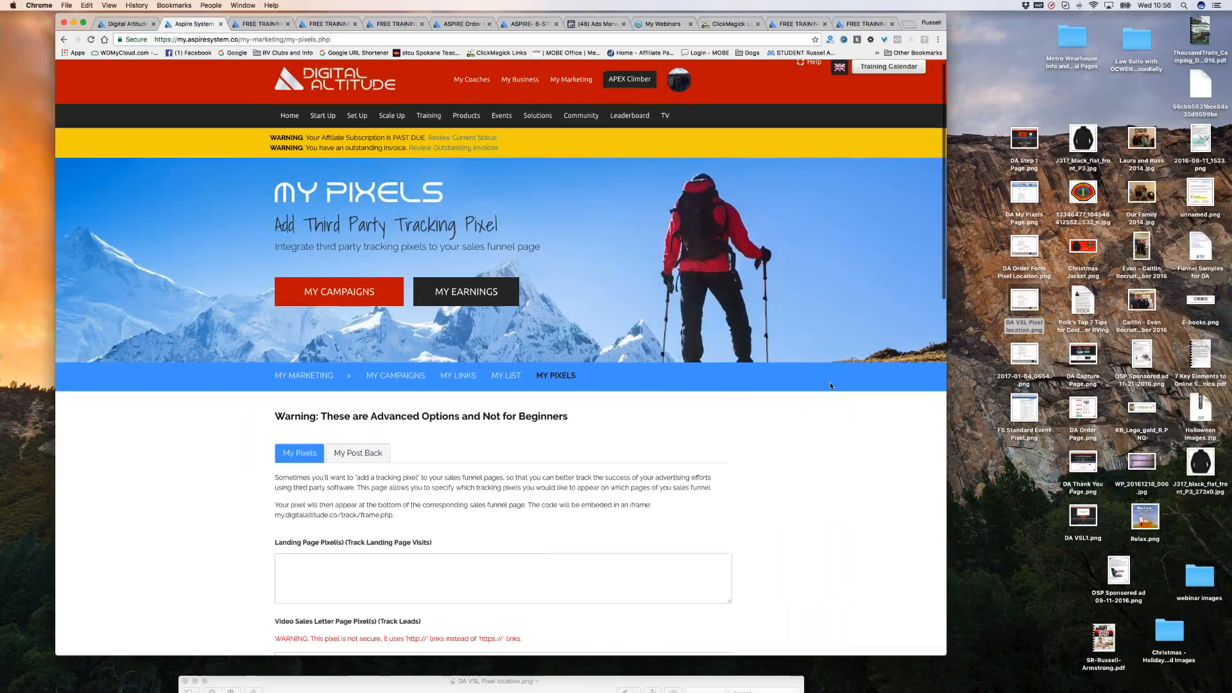
scroll(830, 386, down, 4)
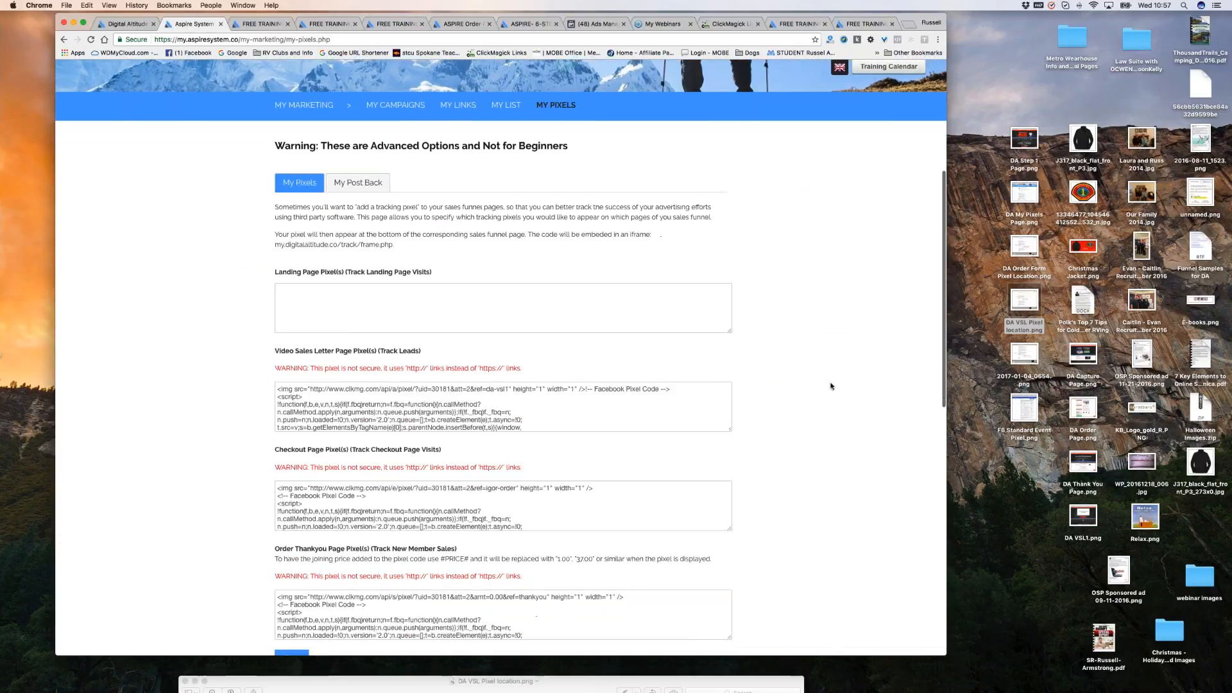
key(super+equal)
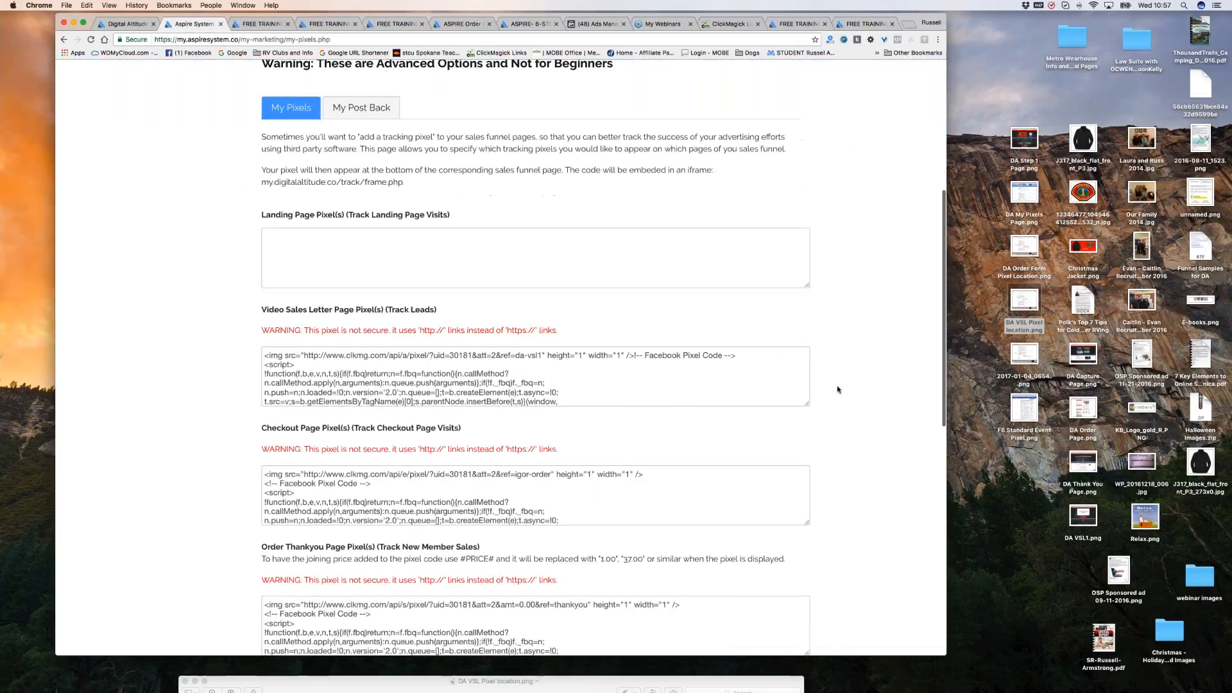
scroll(838, 390, down, 4)
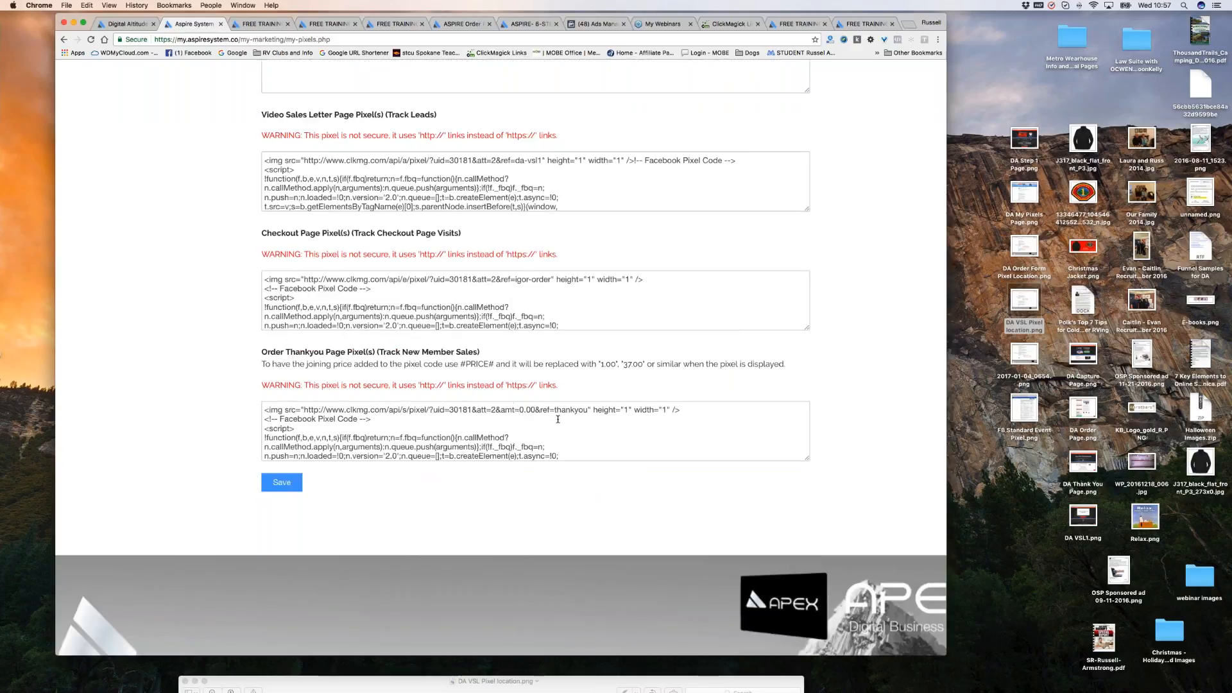
key(super+minus)
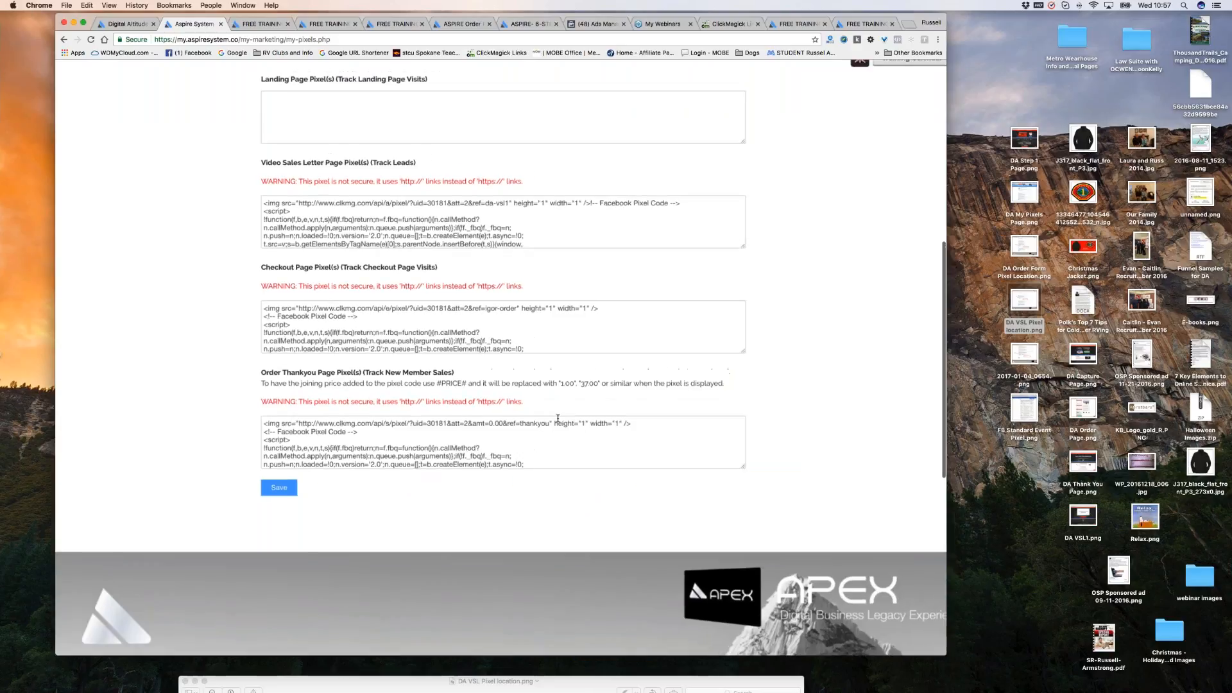
key(super+equal)
key(super+equal)
key(super+equal)
key(super+equal)
scroll(666, 267, down, 5)
scroll(623, 351, up, 3)
scroll(623, 351, up, 4)
Change the thank-you pixel's amt=0.00 to amt=37.00, save, and return to ClickMagick.
drag(448, 338, 505, 338)
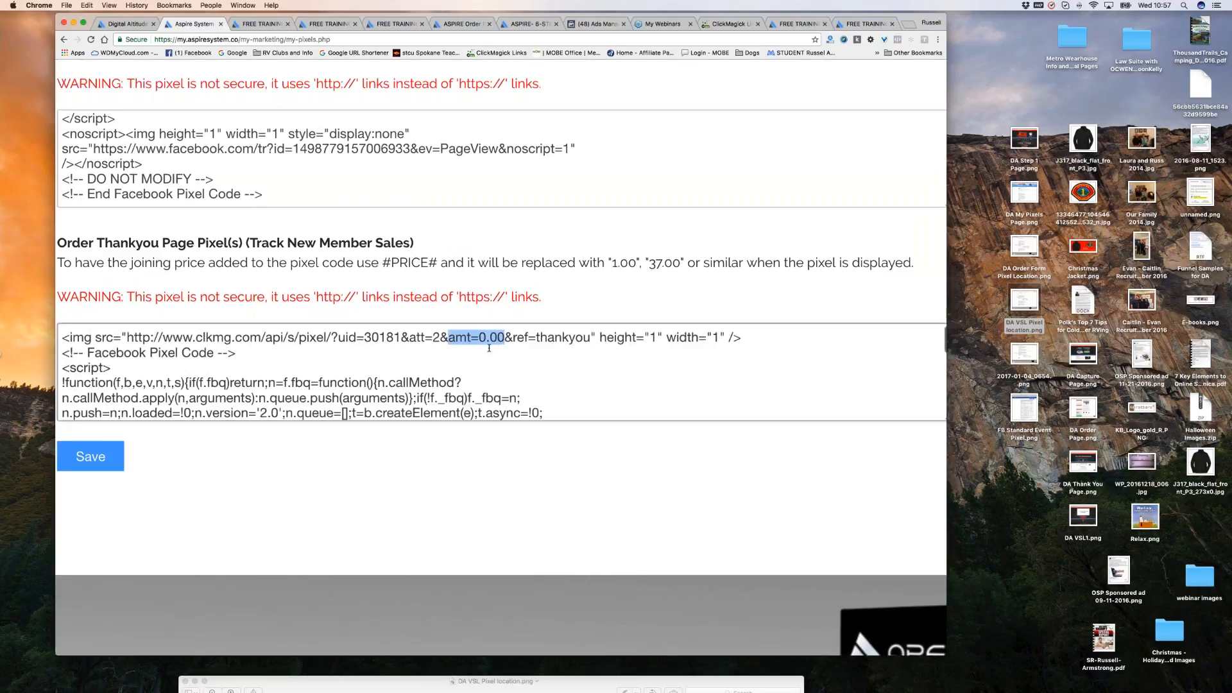
click(482, 349)
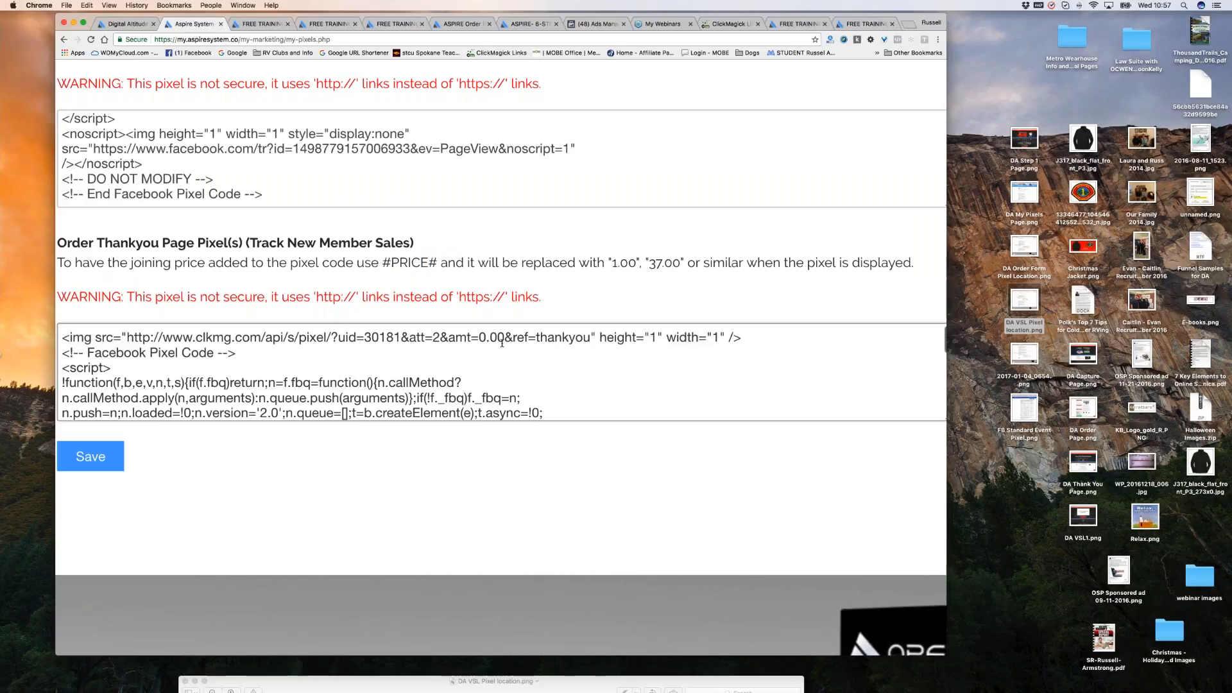
key(BackSpace)
text(37)
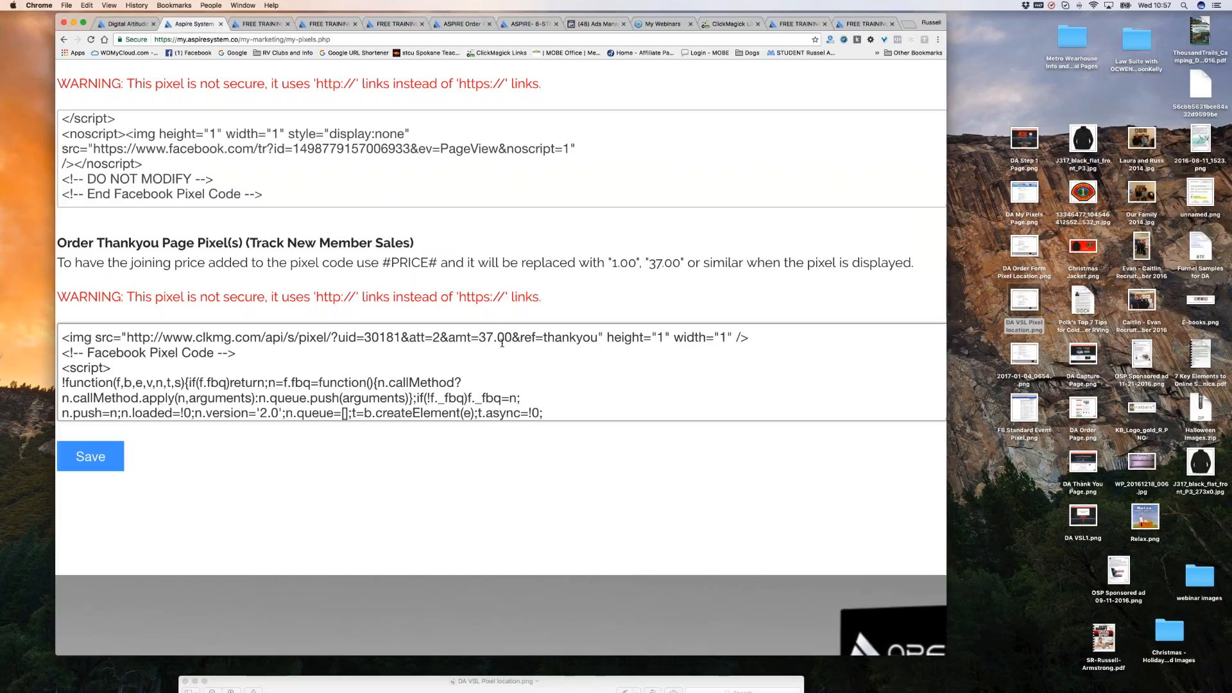
click(95, 459)
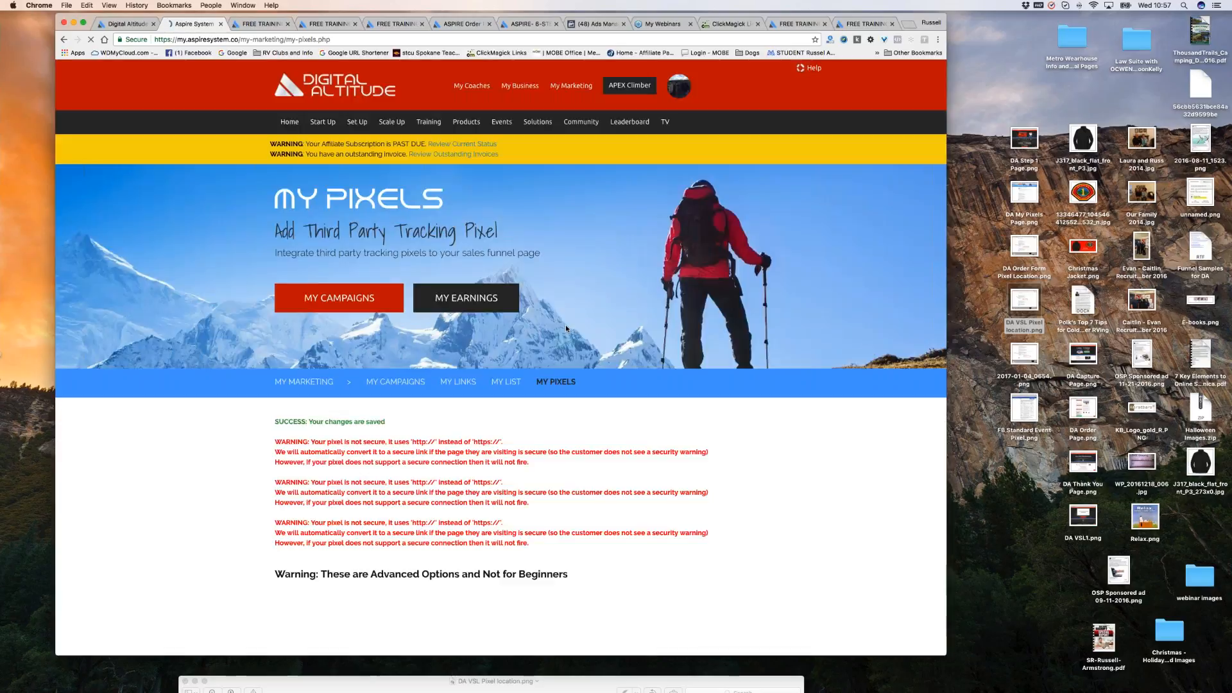
scroll(565, 326, down, 3)
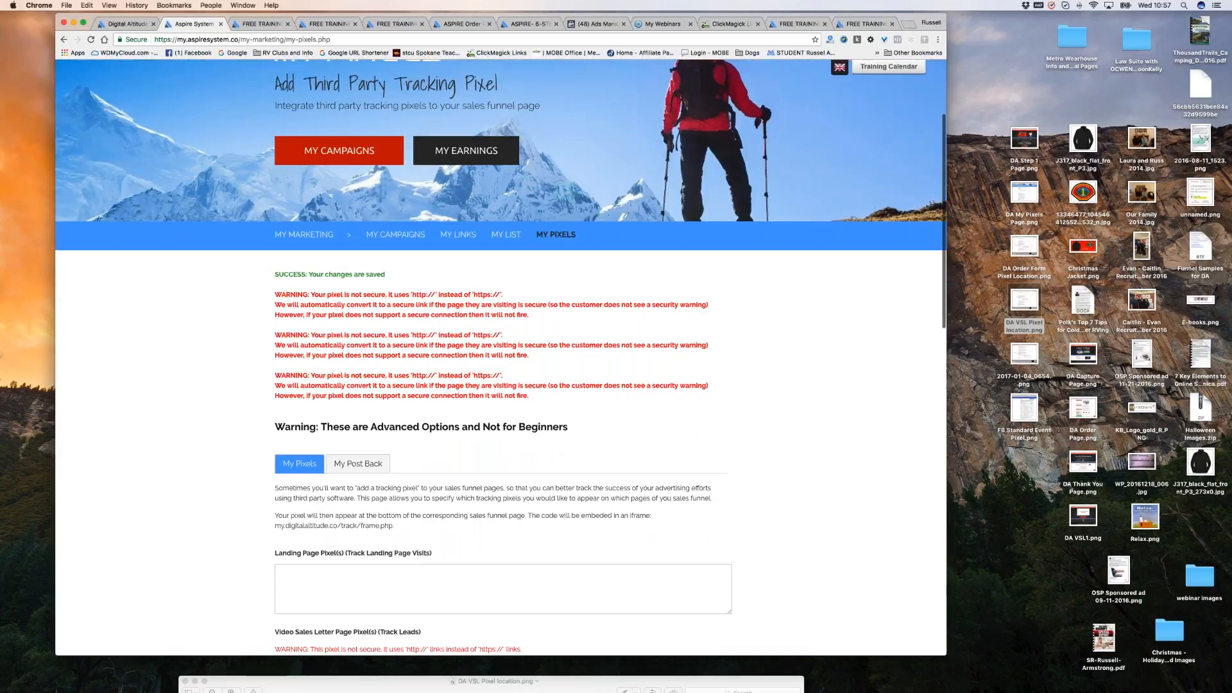
scroll(509, 454, down, 9)
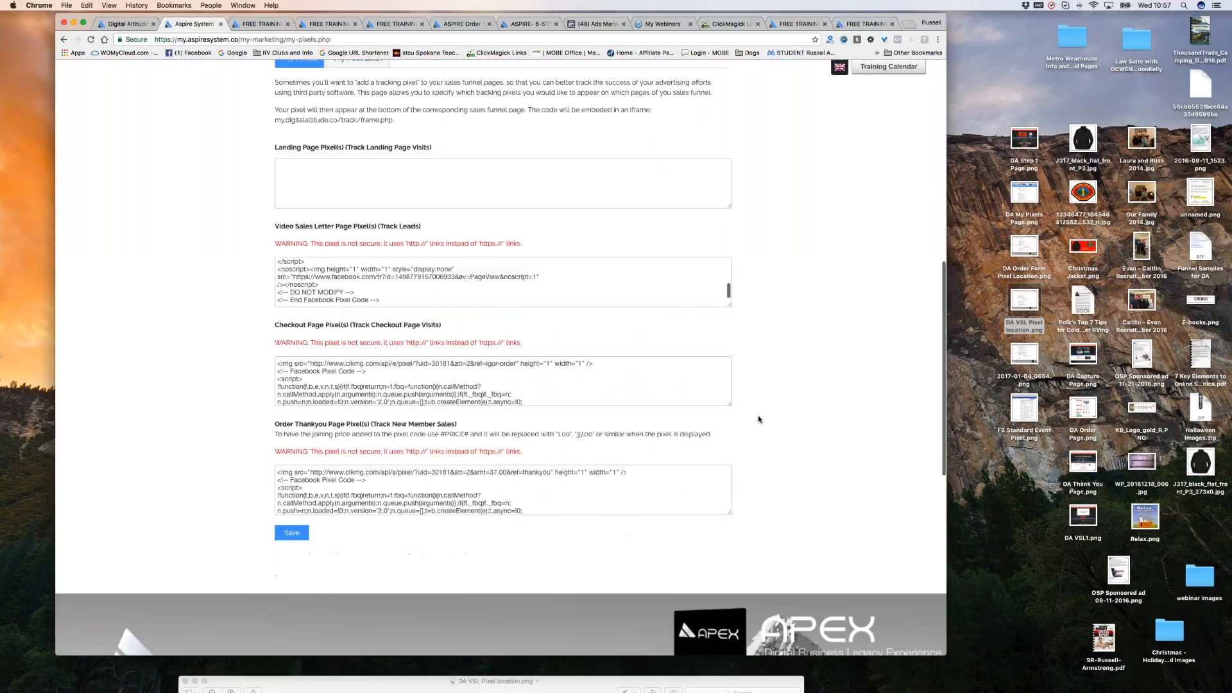
scroll(509, 454, up, 2)
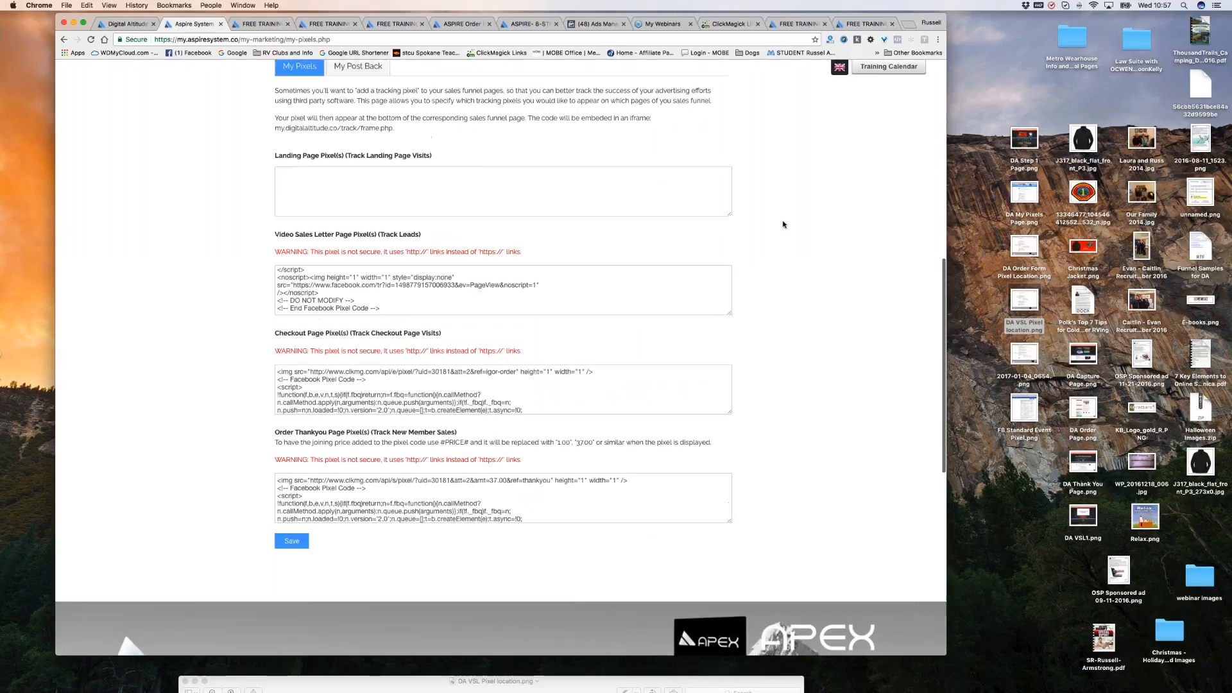
scroll(783, 224, up, 4)
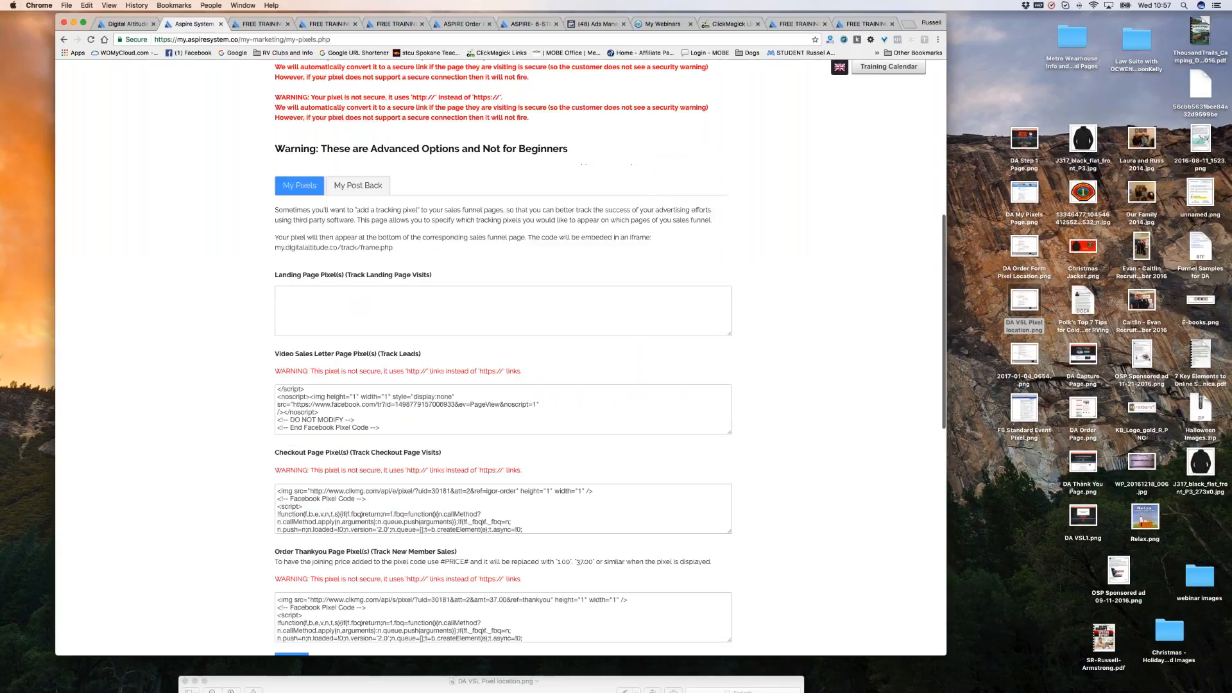
click(732, 24)
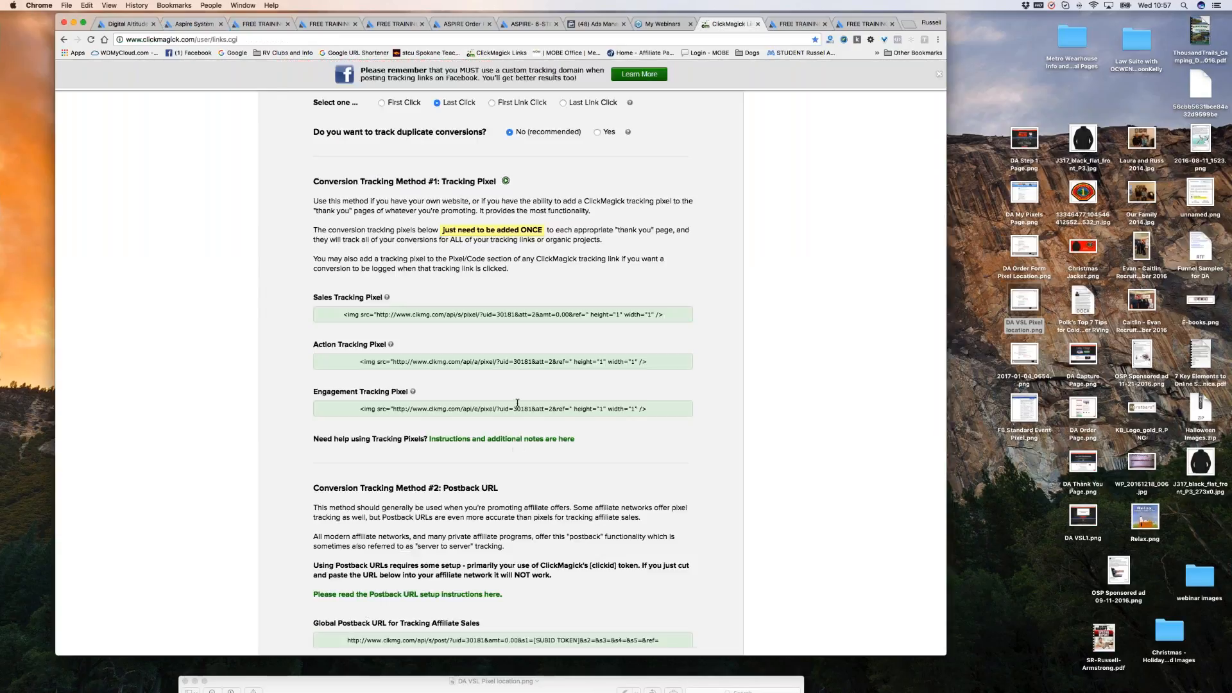
Set the DA test link's Advanced Settings traffic cost to .80 per click (CPC).
scroll(562, 193, up, 3)
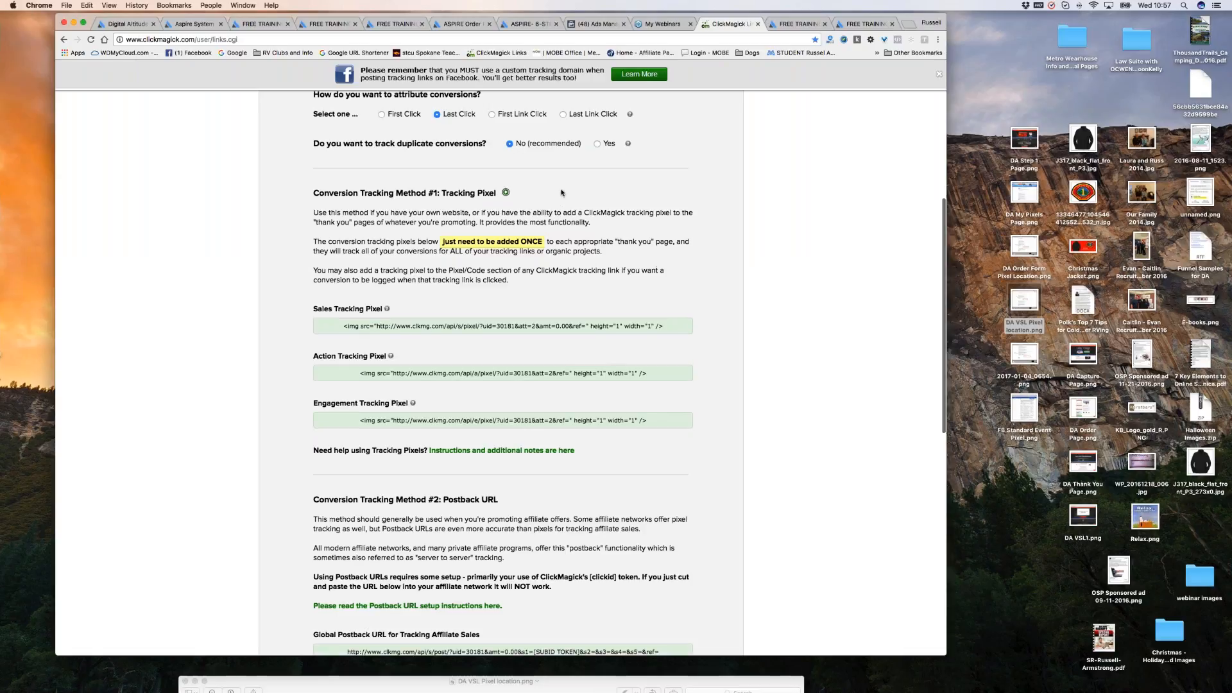
scroll(561, 193, down, 5)
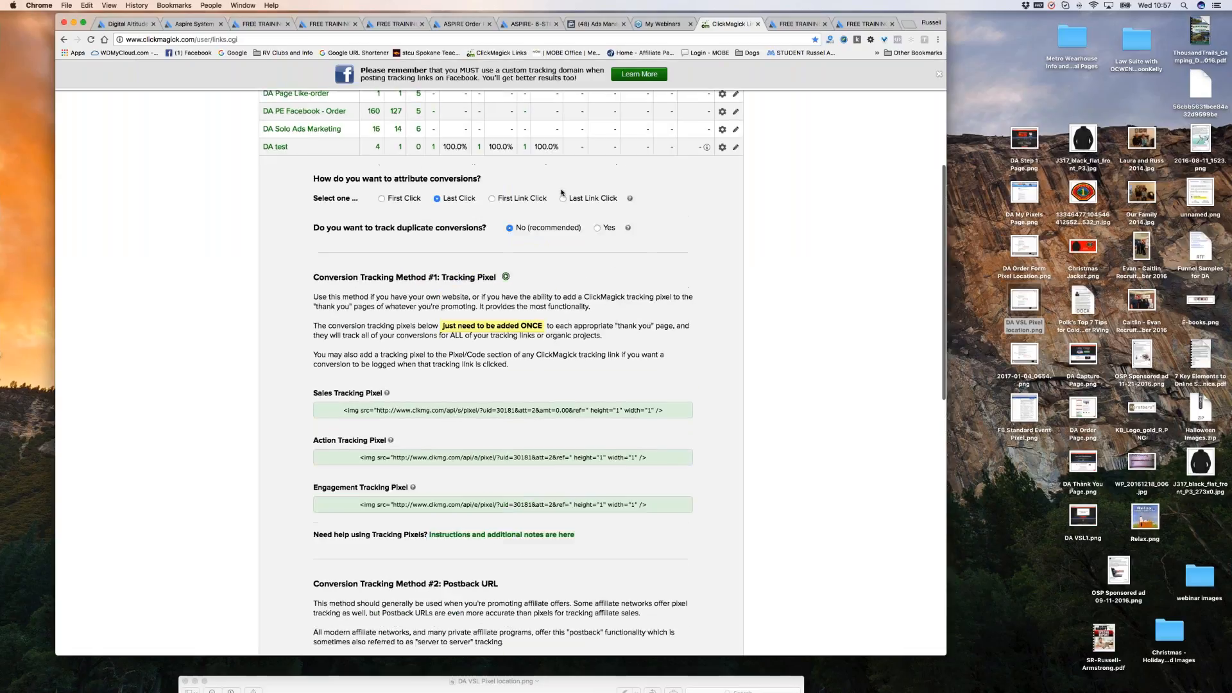
scroll(501, 373, down, 3)
scroll(500, 373, up, 5)
scroll(500, 372, up, 10)
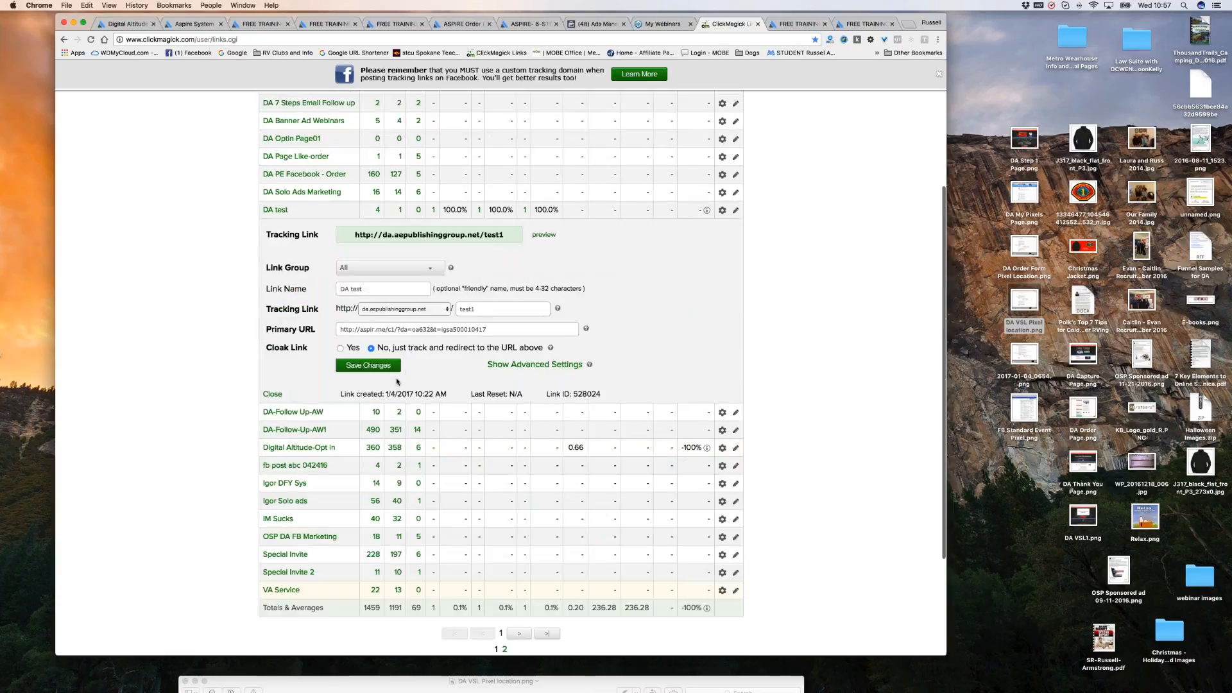
click(542, 366)
scroll(590, 366, down, 5)
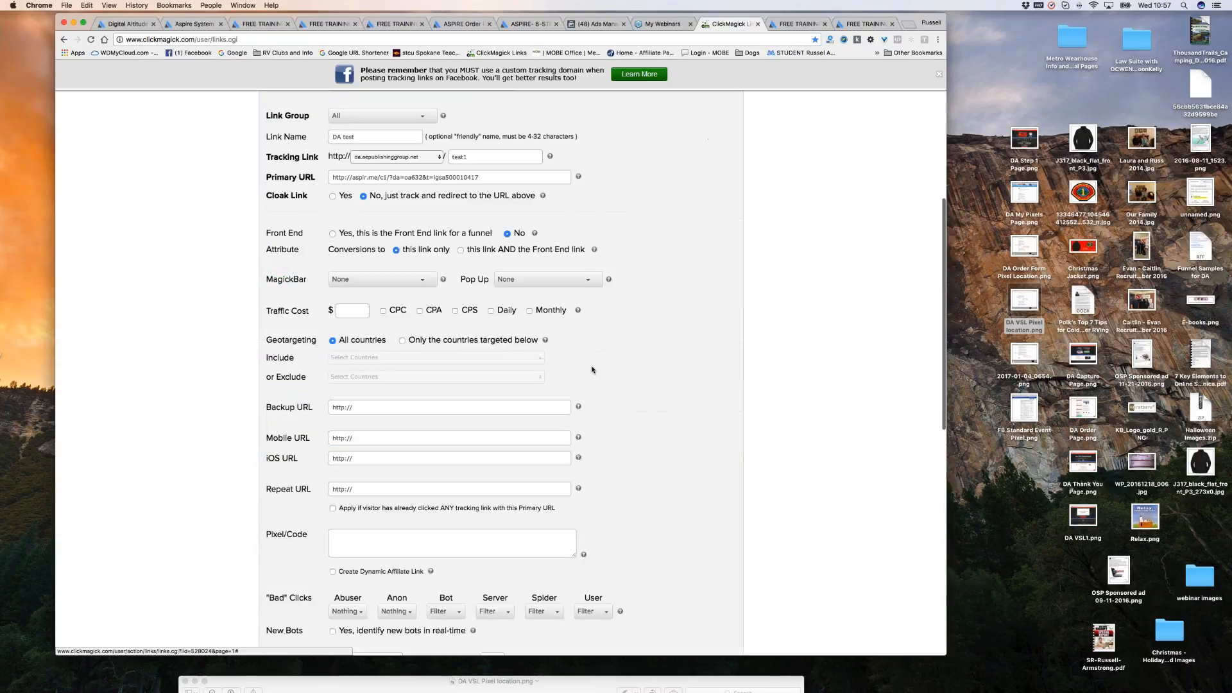
scroll(692, 334, down, 2)
scroll(692, 335, down, 1)
click(383, 250)
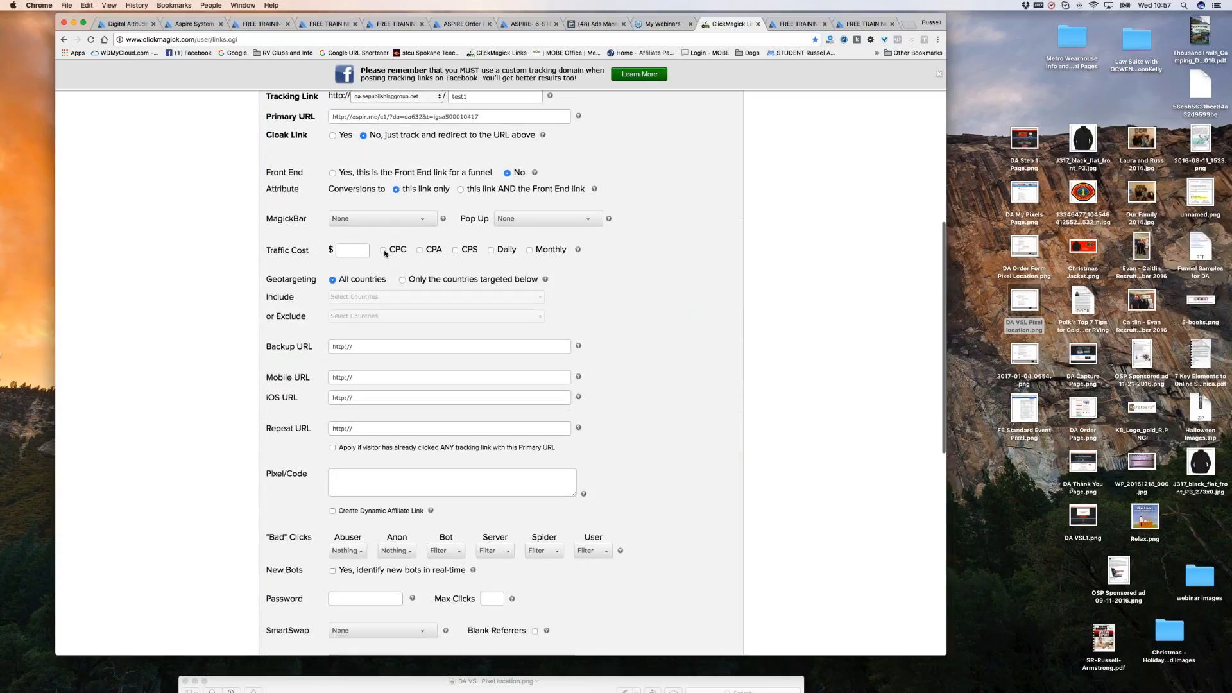
click(361, 250)
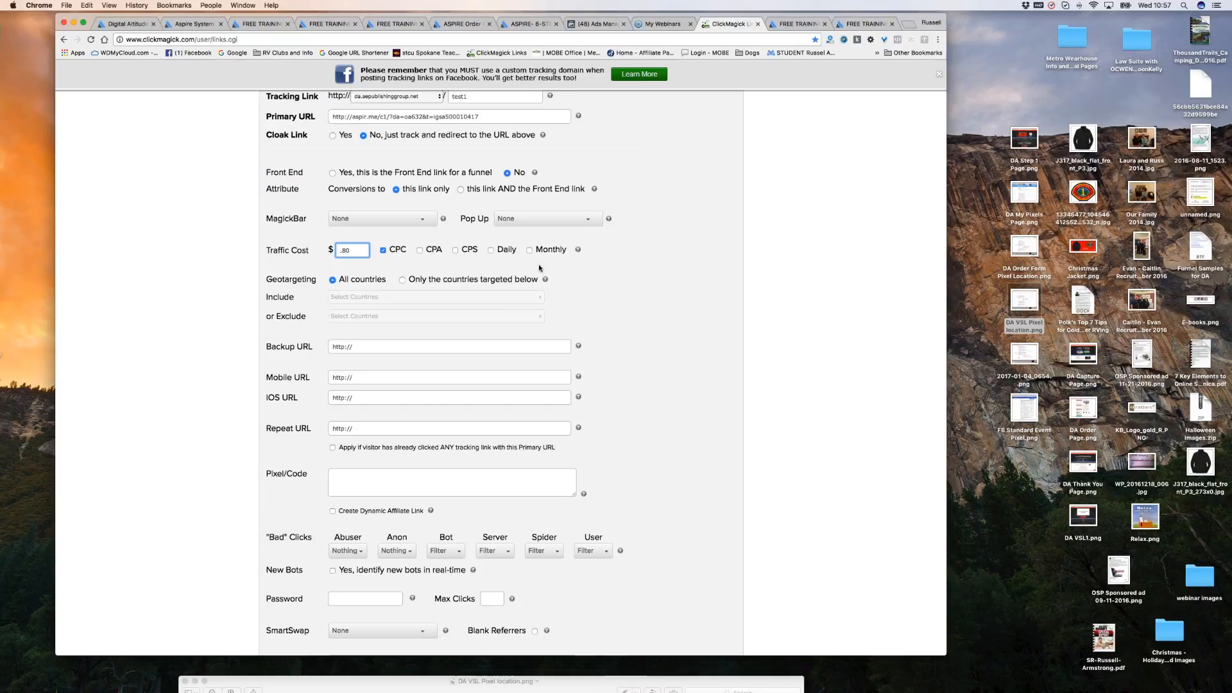
click(550, 267)
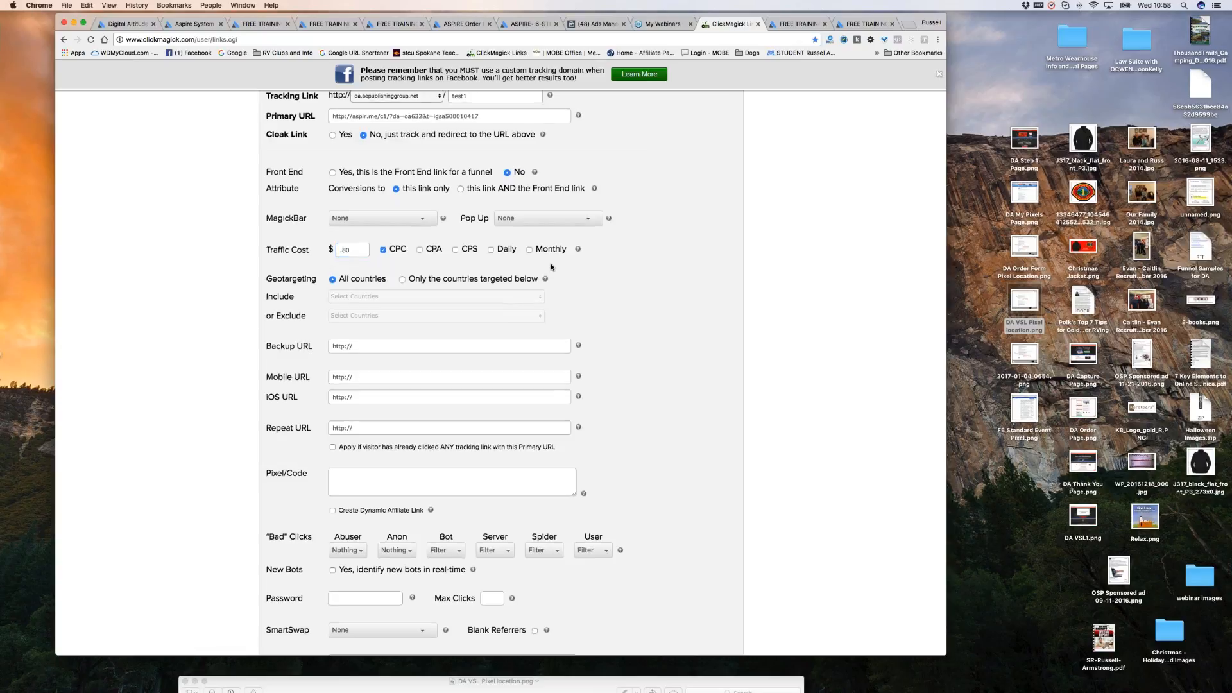
Try saving the link and dismiss the invalid traffic cost alert.
scroll(629, 311, down, 3)
scroll(630, 312, down, 3)
click(362, 547)
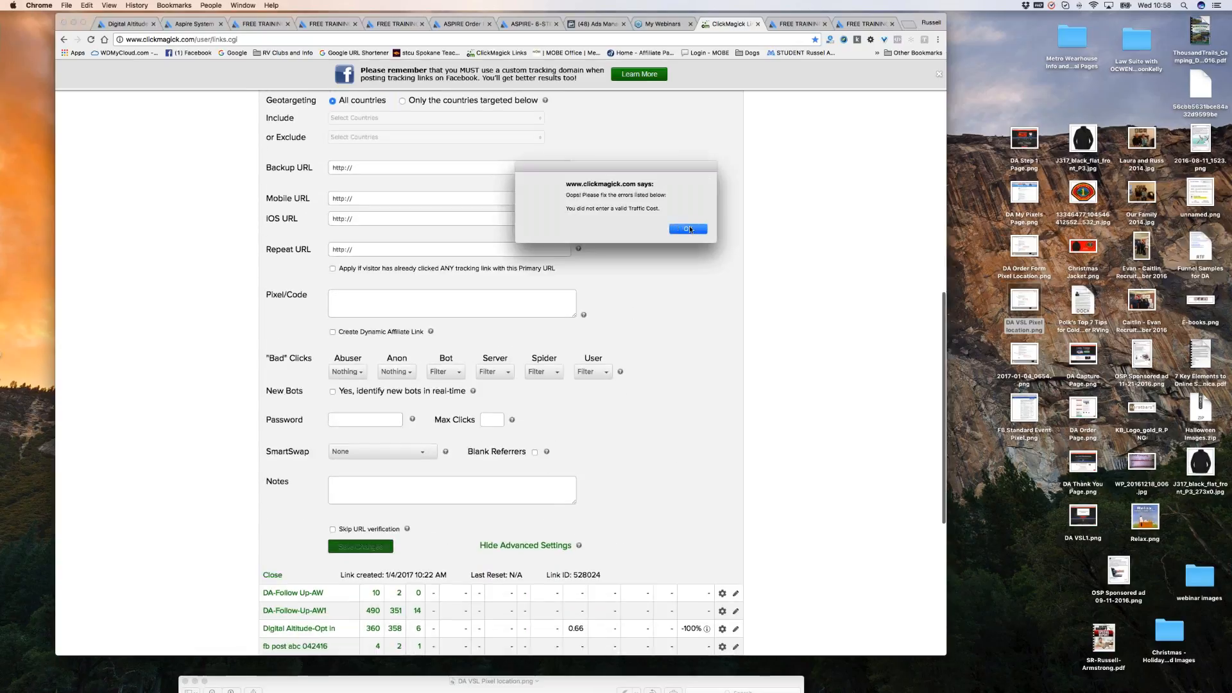
click(688, 229)
scroll(598, 422, up, 2)
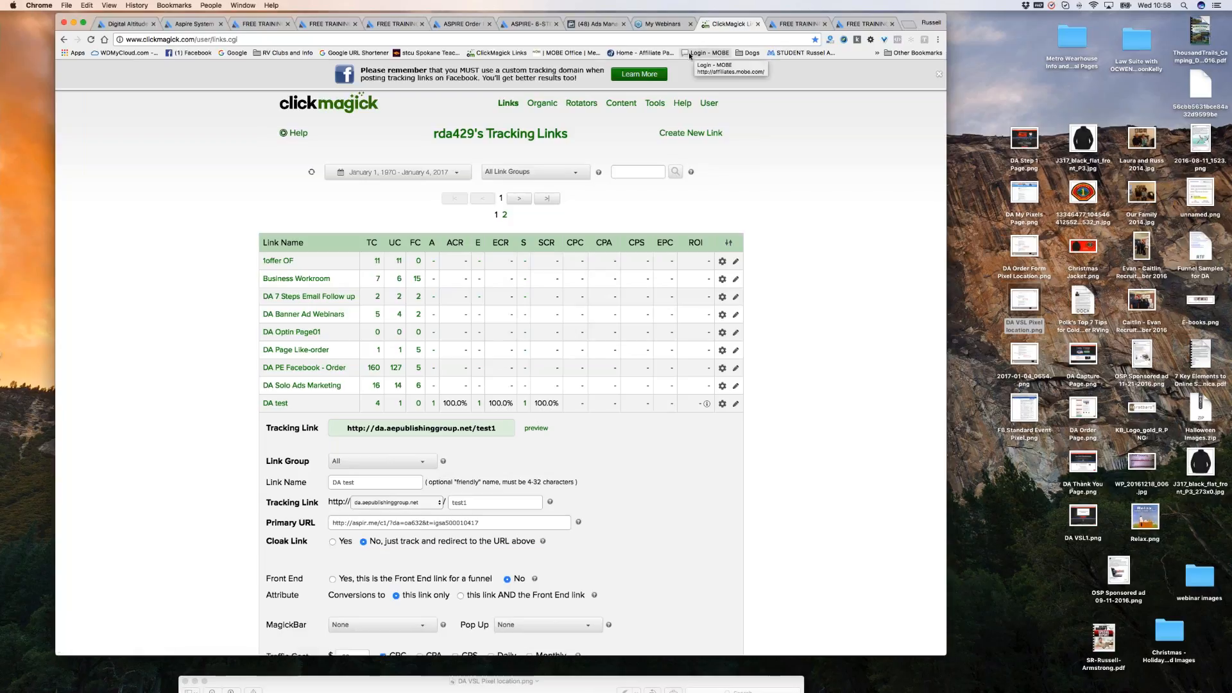
Preview the 6 Steps to 6-Figures page, close the extra FREE TRAINING and preview tabs, and open a new tab.
click(536, 428)
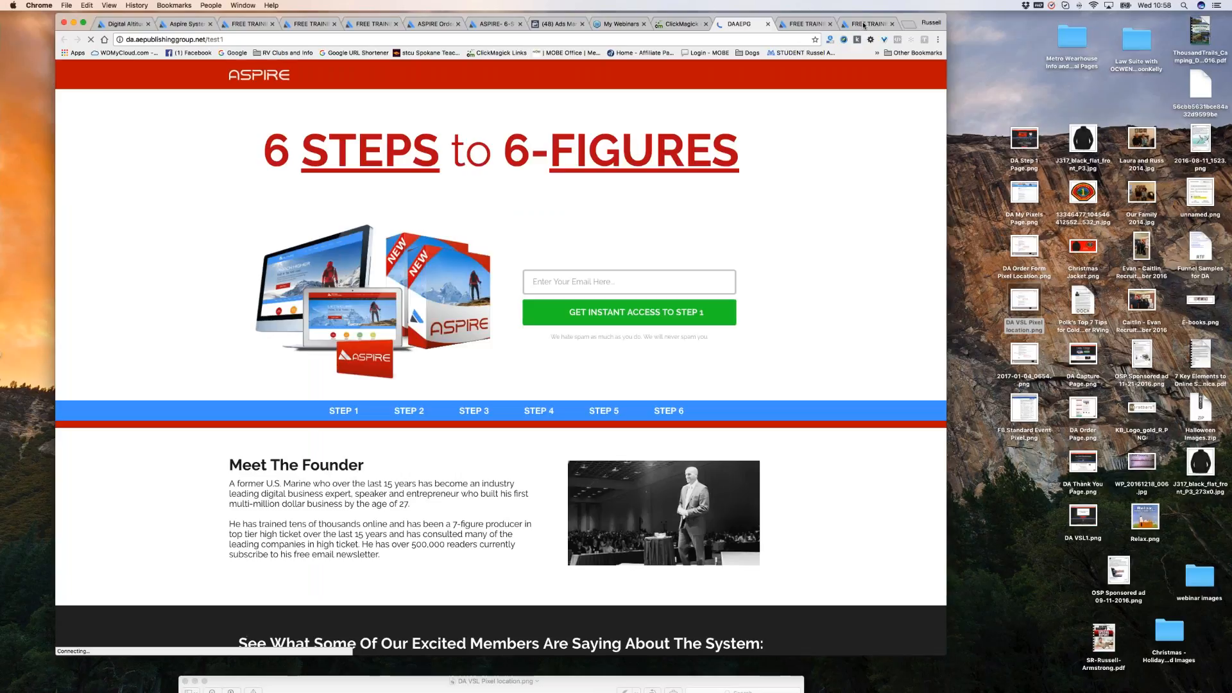
click(892, 23)
click(892, 24)
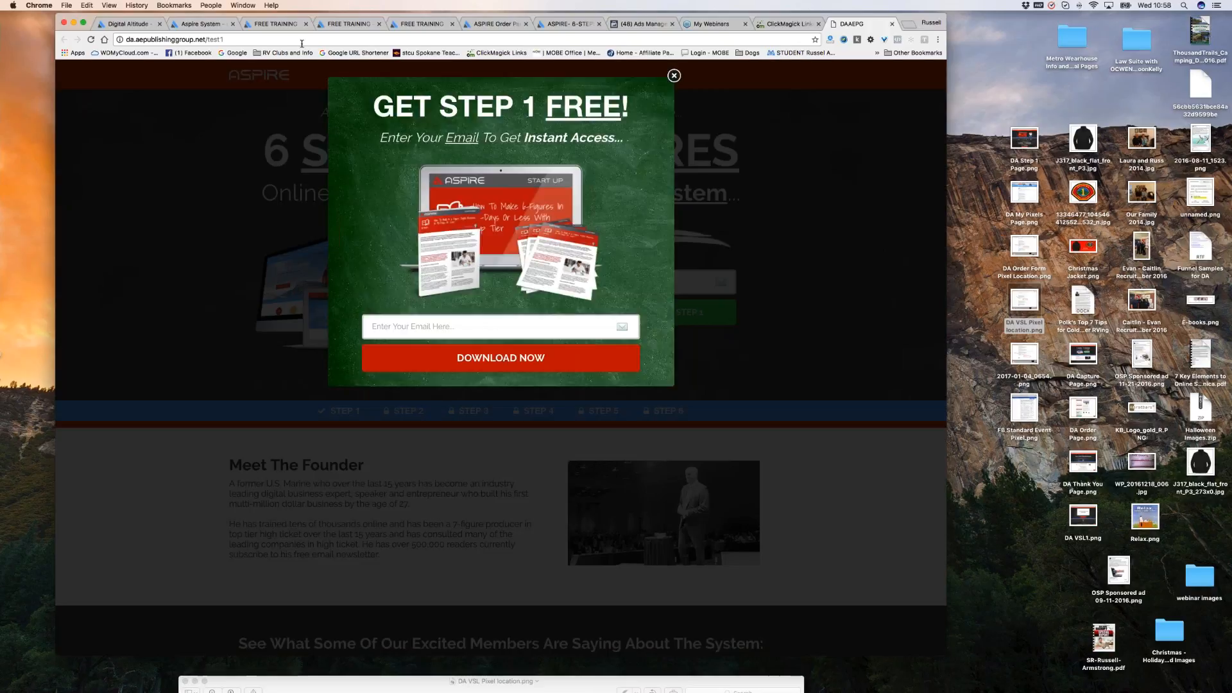
click(892, 23)
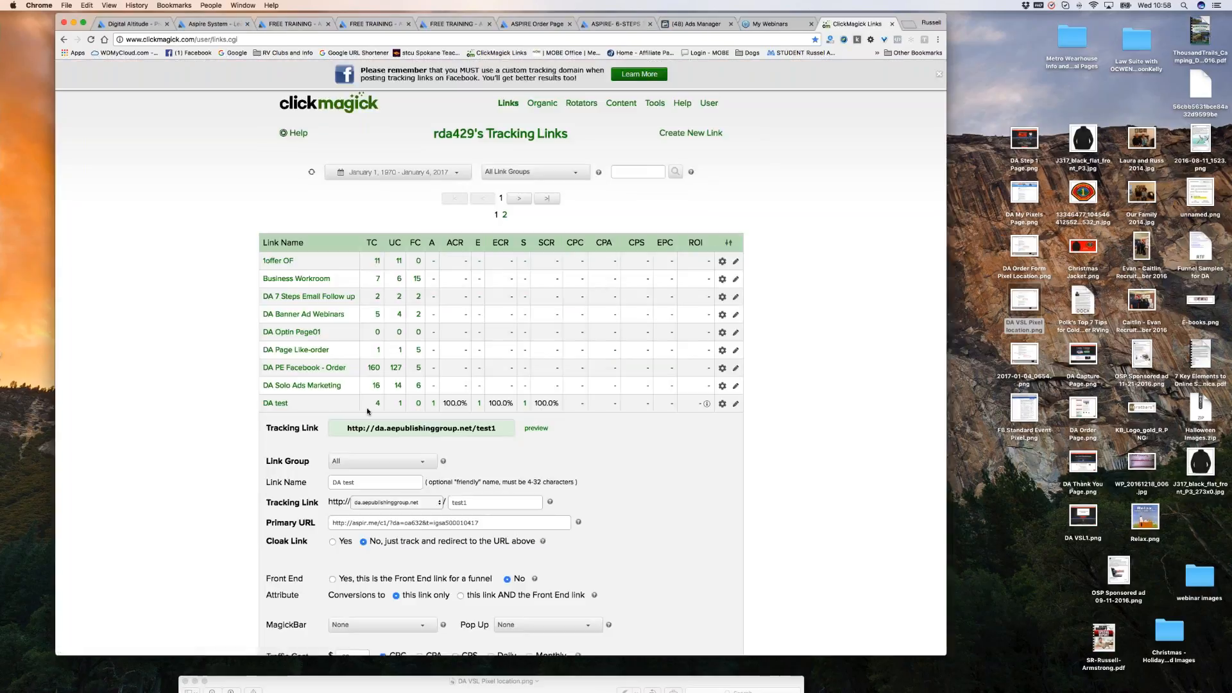
scroll(582, 484, down, 2)
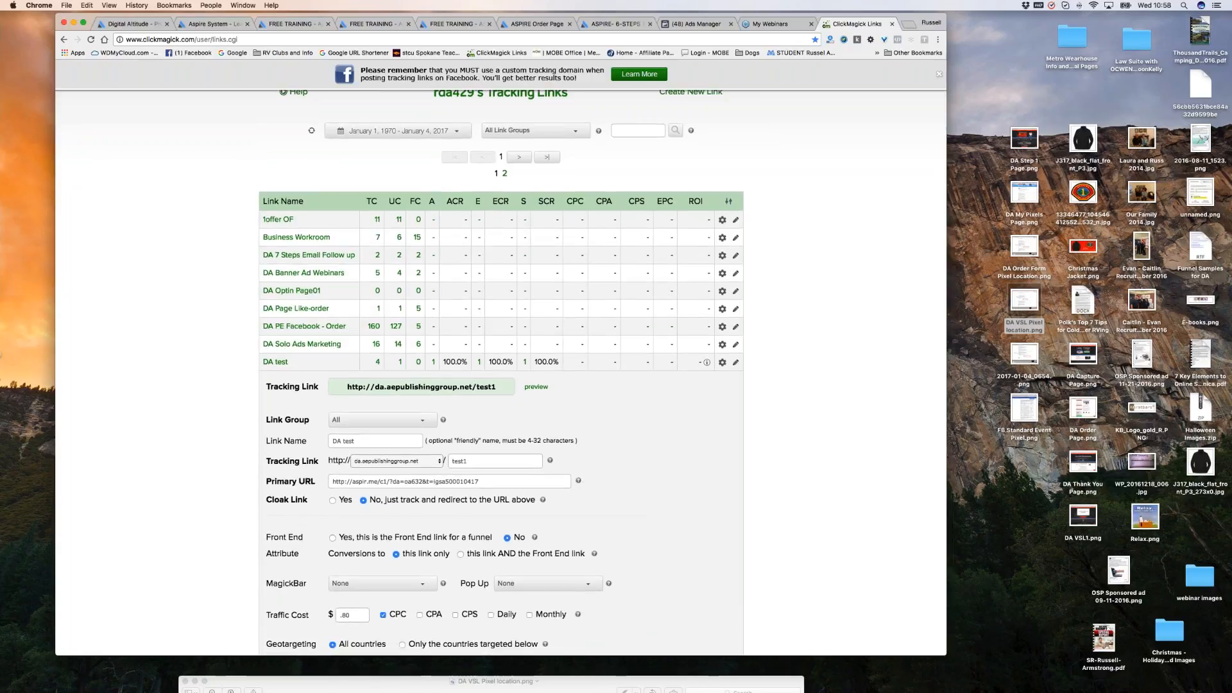
click(908, 24)
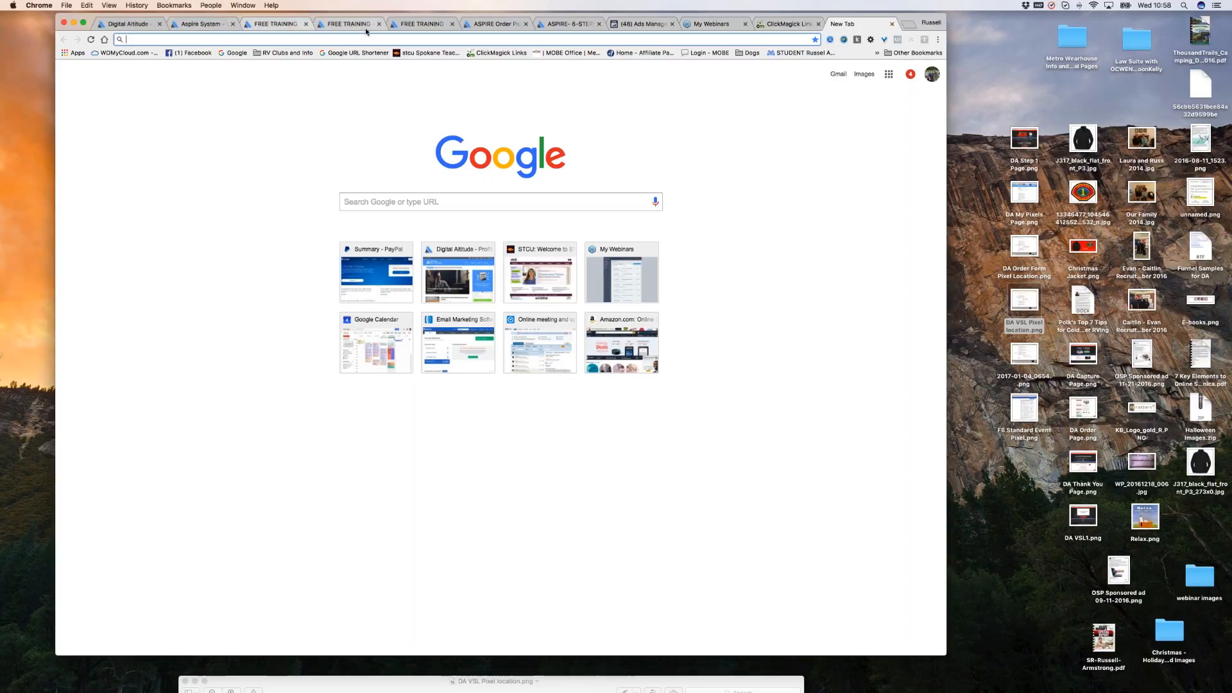
Load aspir.me/thanks ('Your Order Was Successful') in the Aspire order tab, then return to ClickMagick.
click(477, 26)
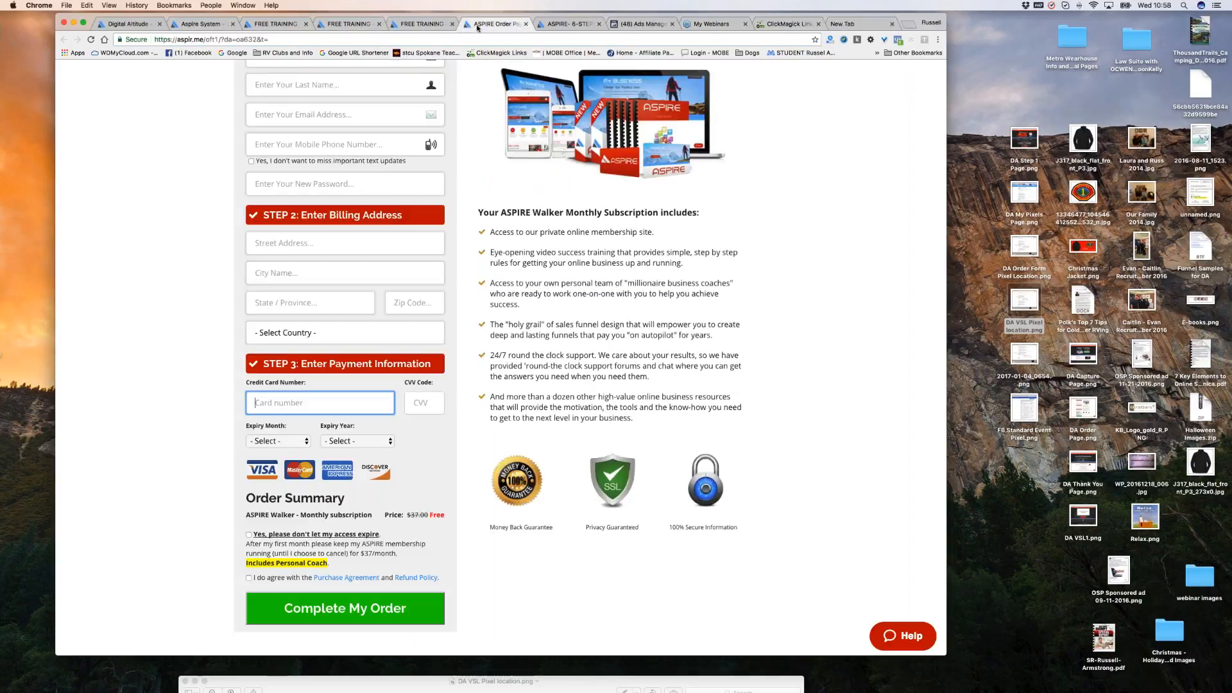
drag(207, 40, 270, 40)
key(BackSpace)
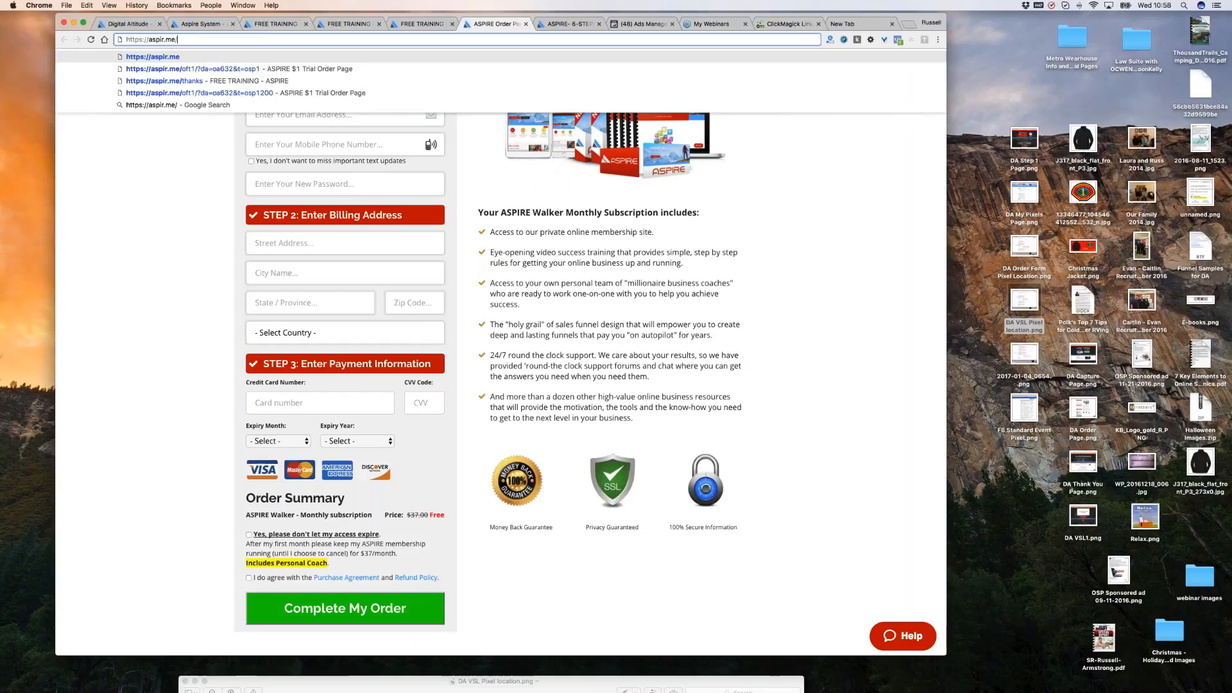
text(thanks)
key(Return)
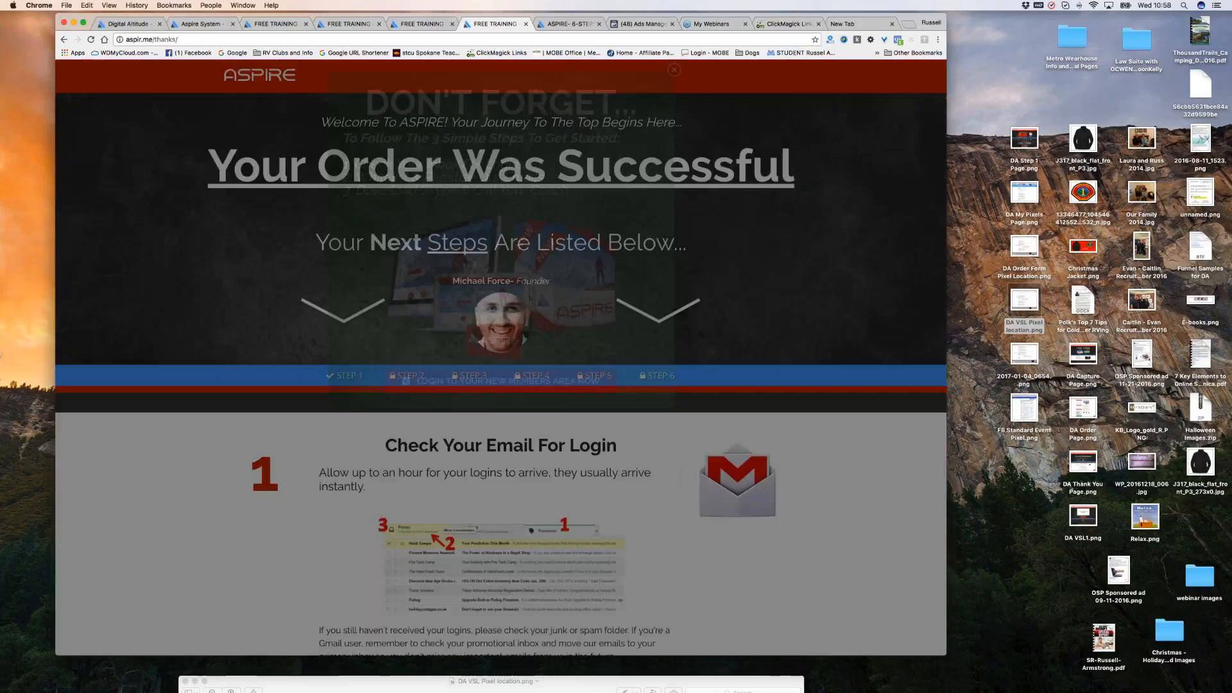
click(788, 23)
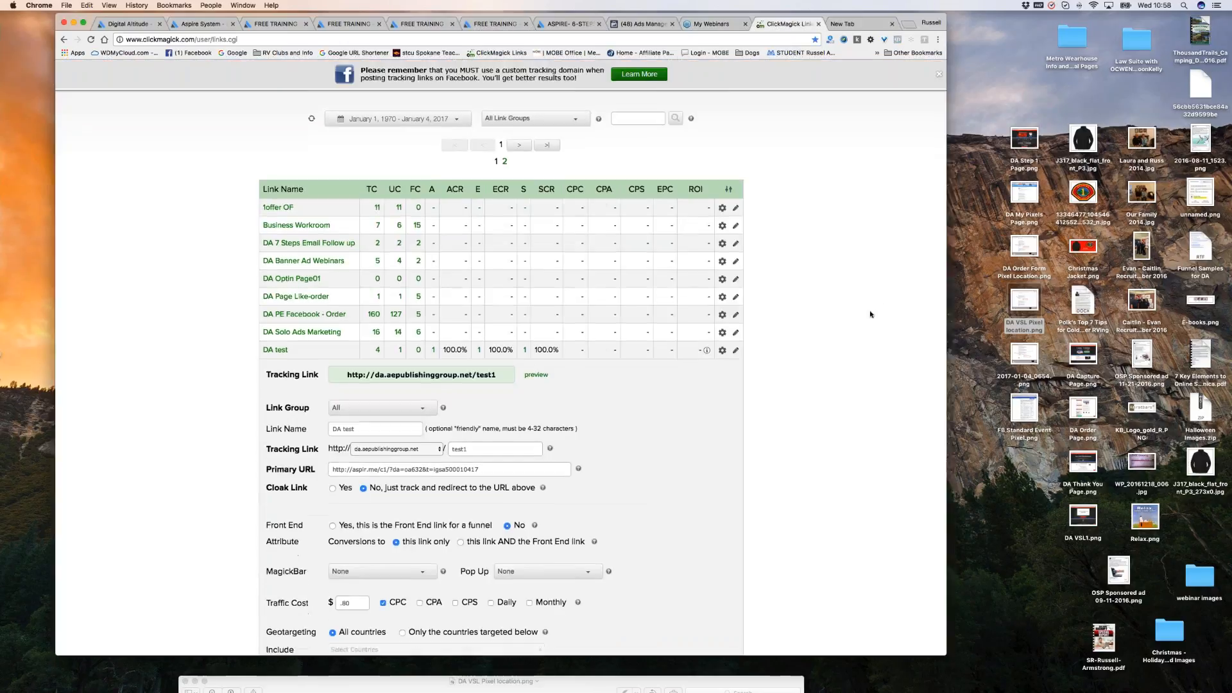
Reopen the DA test link's advanced settings with the per-click traffic cost option selected.
scroll(787, 314, up, 2)
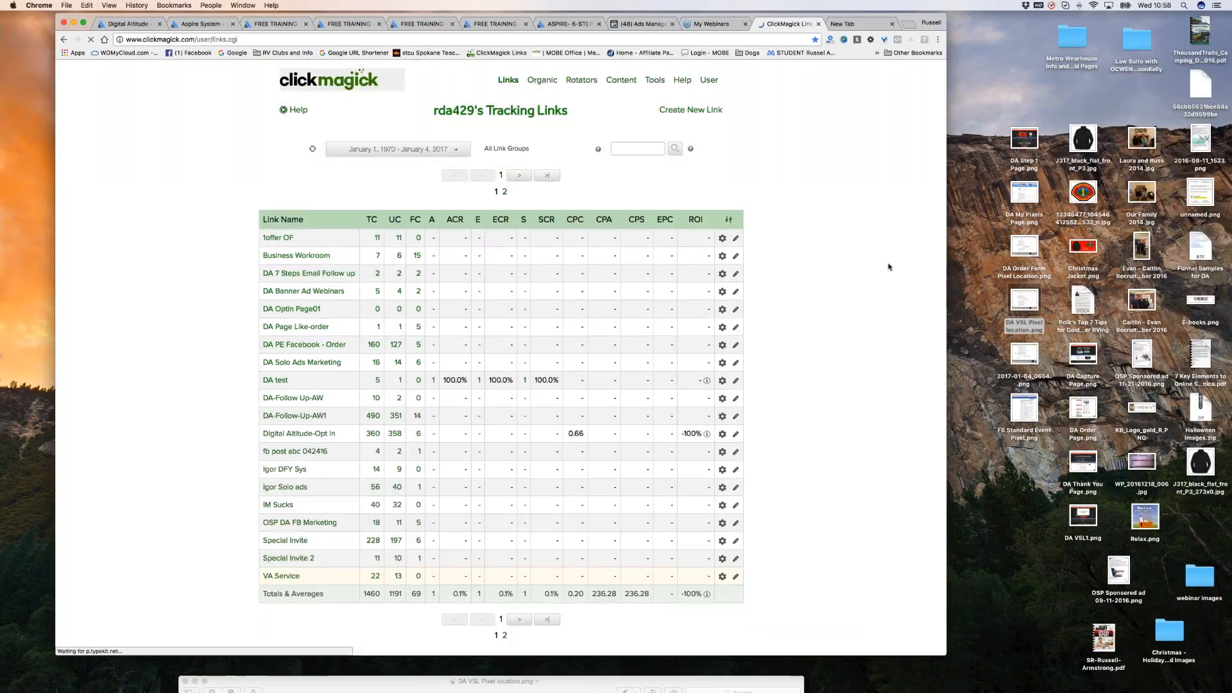
scroll(889, 266, down, 5)
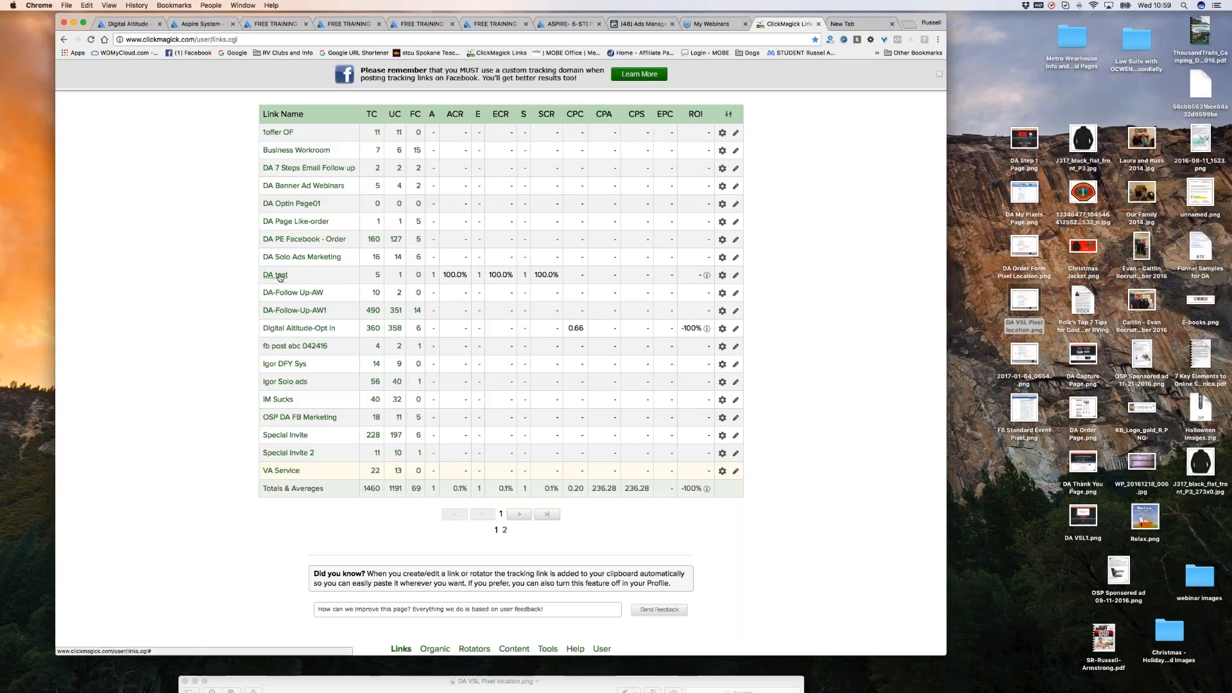
mouse_move(279, 277)
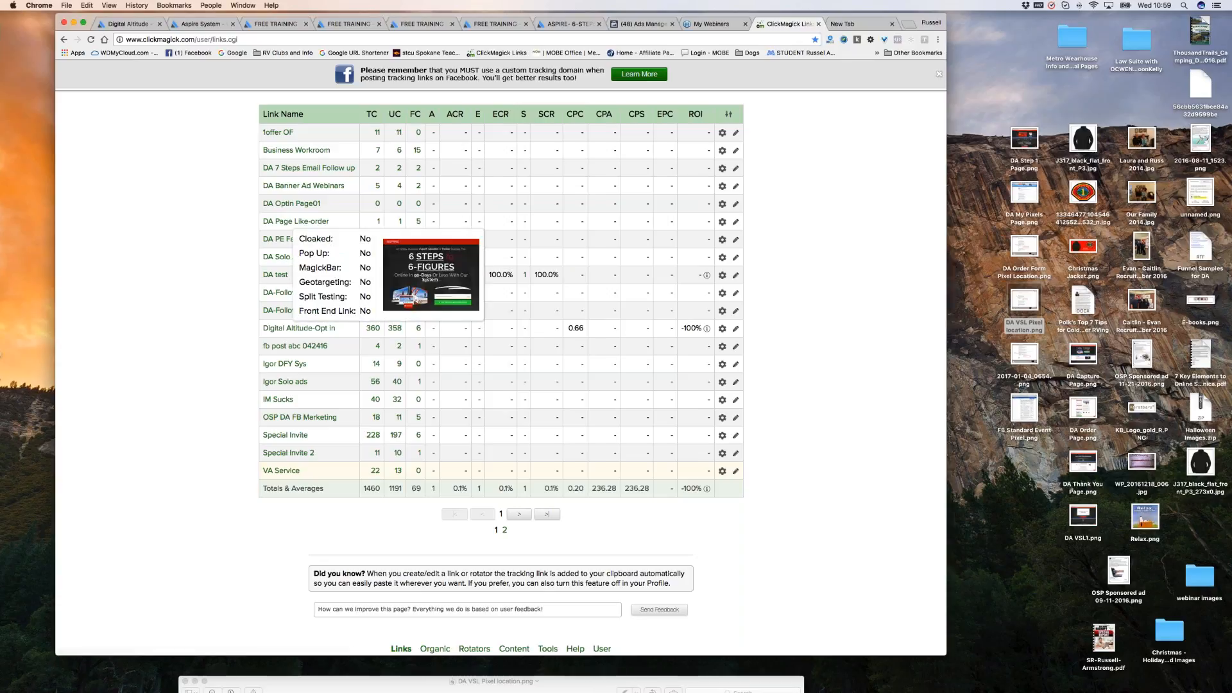
click(276, 274)
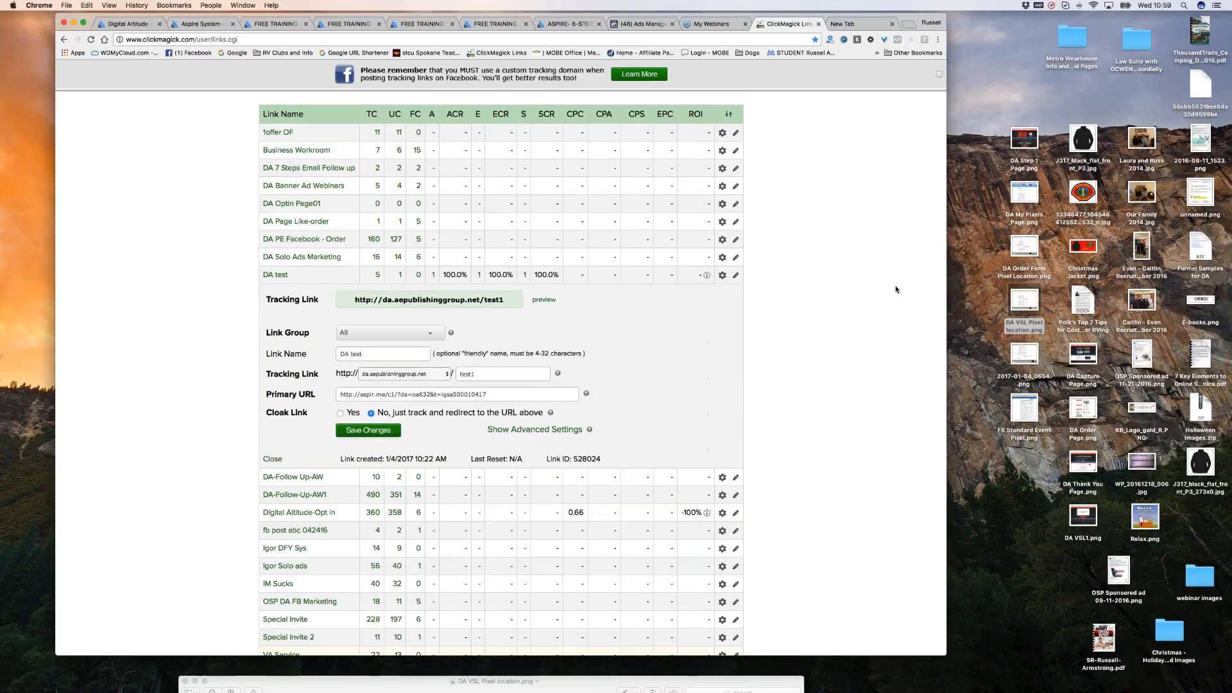
scroll(894, 283, down, 3)
click(536, 301)
scroll(875, 275, down, 5)
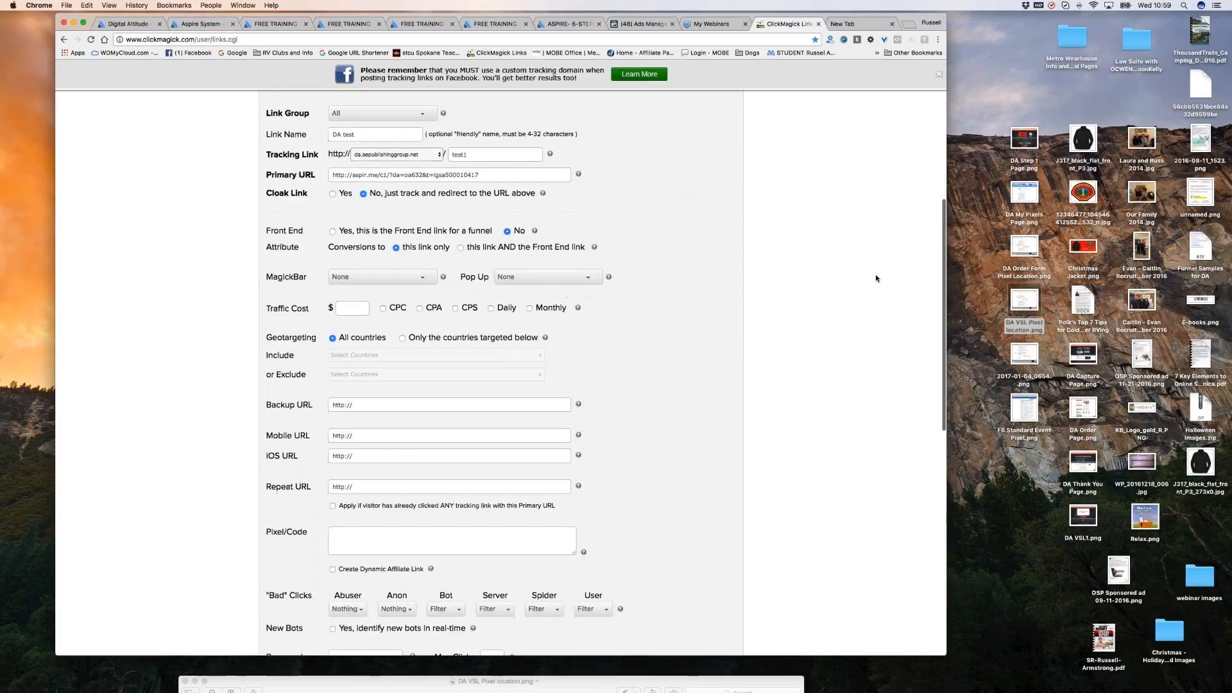
click(359, 233)
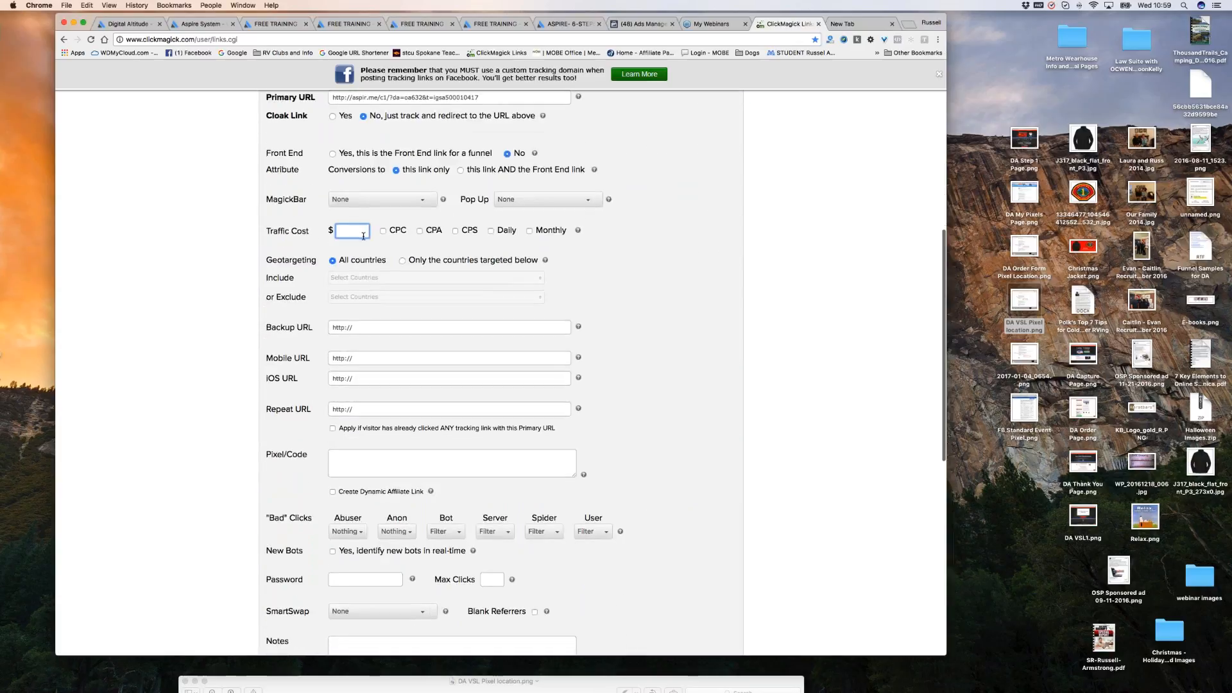
scroll(770, 256, up, 4)
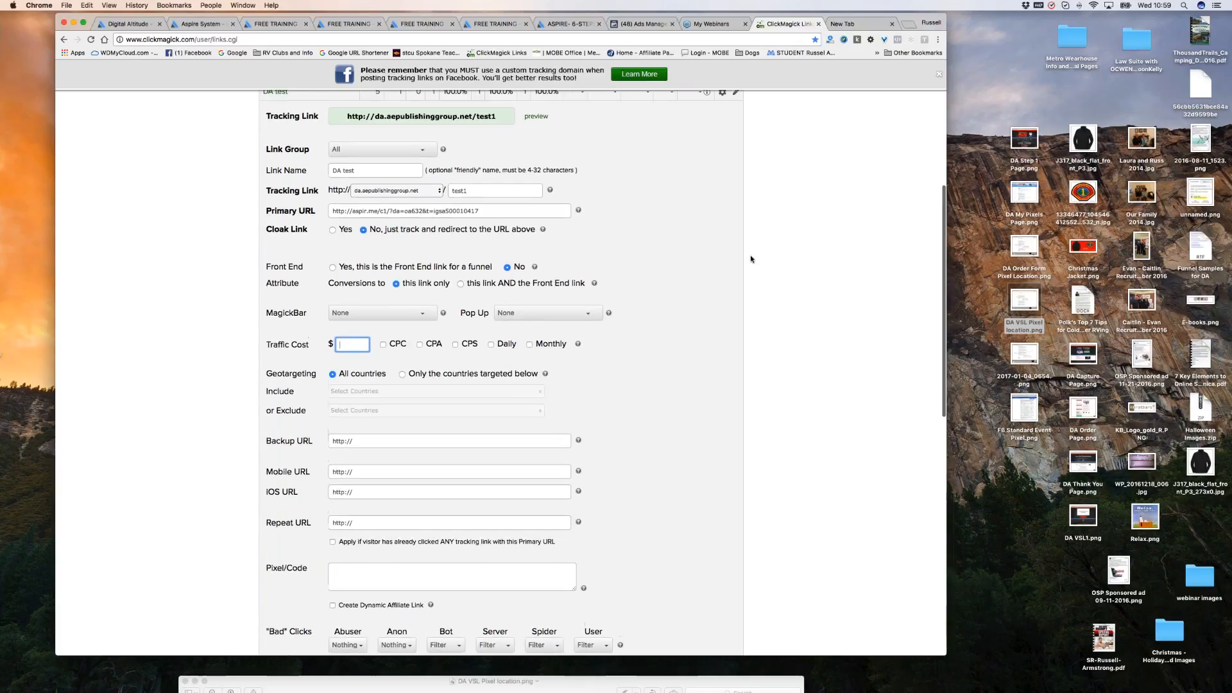
scroll(750, 255, down, 3)
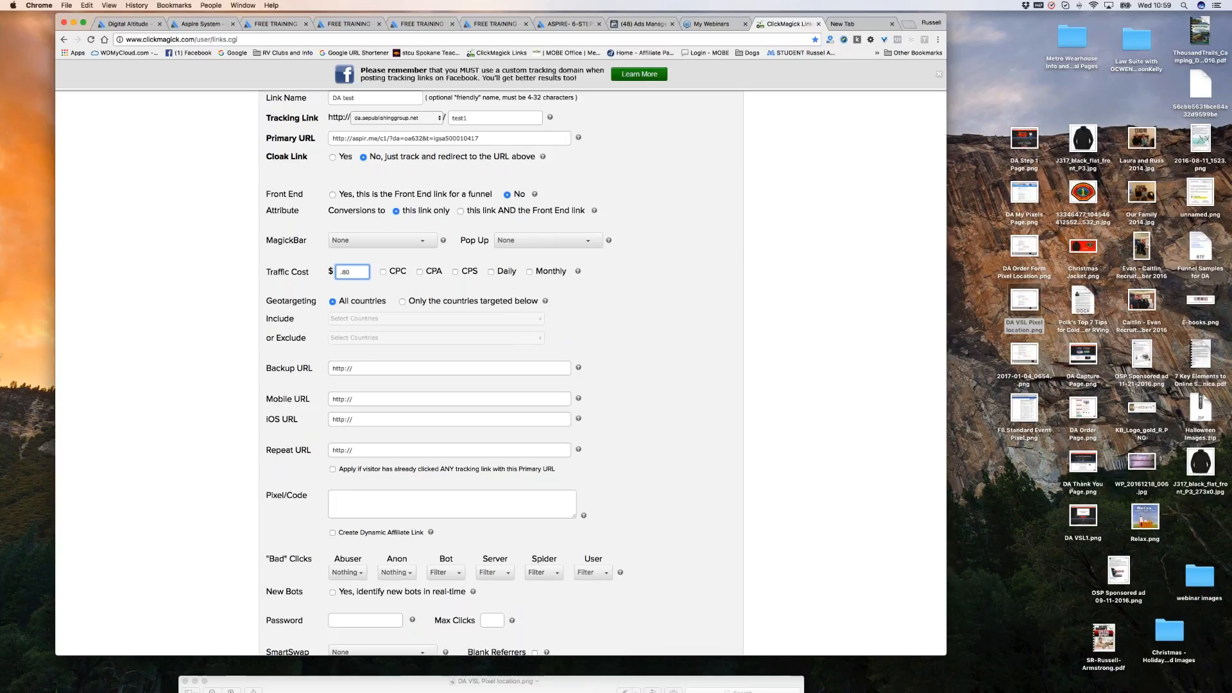
click(384, 272)
scroll(635, 308, down, 1)
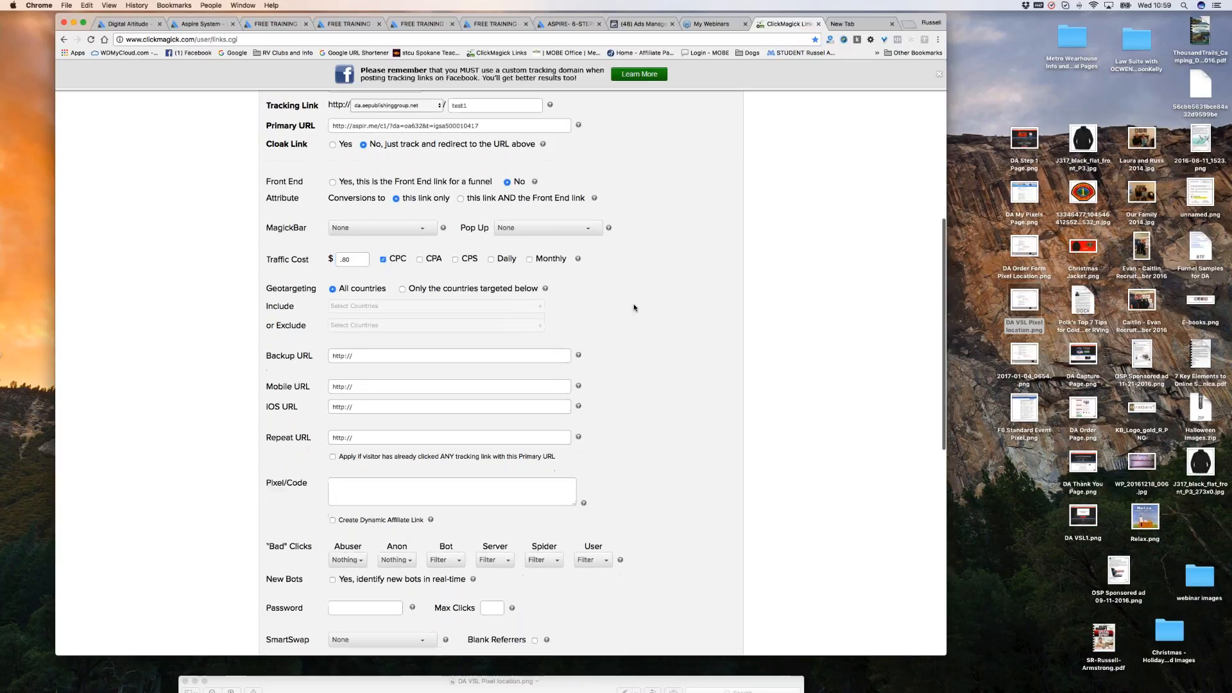
scroll(634, 307, down, 5)
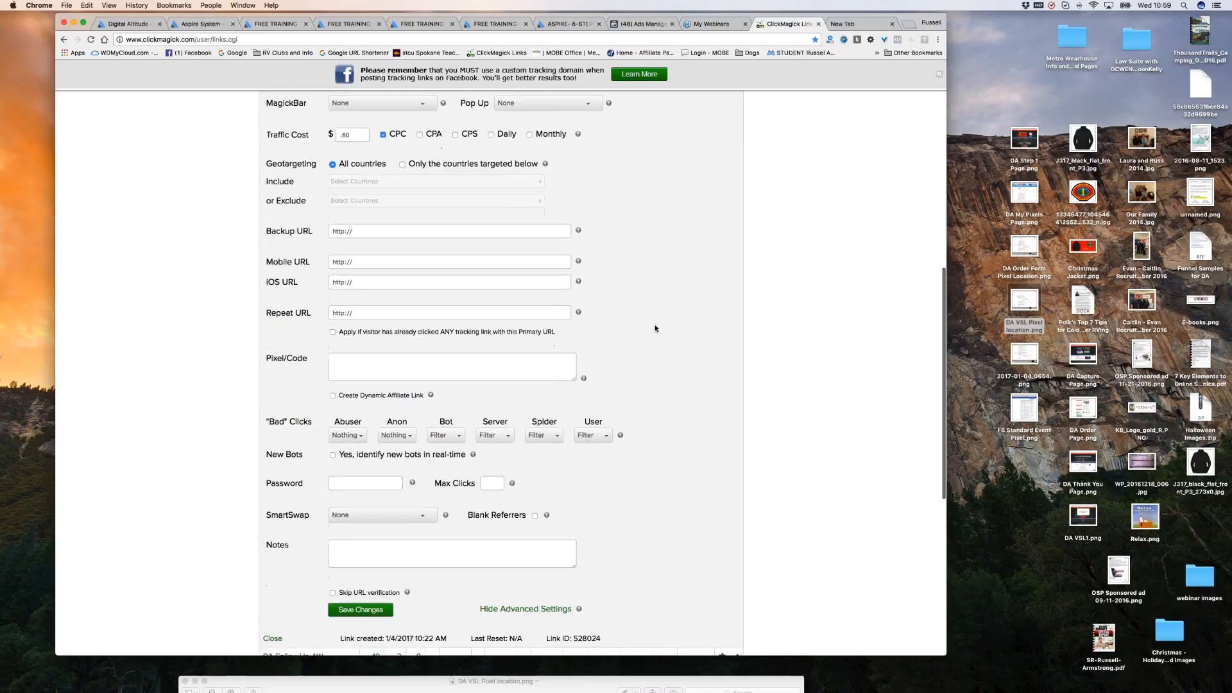
Correct the traffic cost to 0.80 and save, giving 0.80 CPC, CPA and CPS.
click(350, 128)
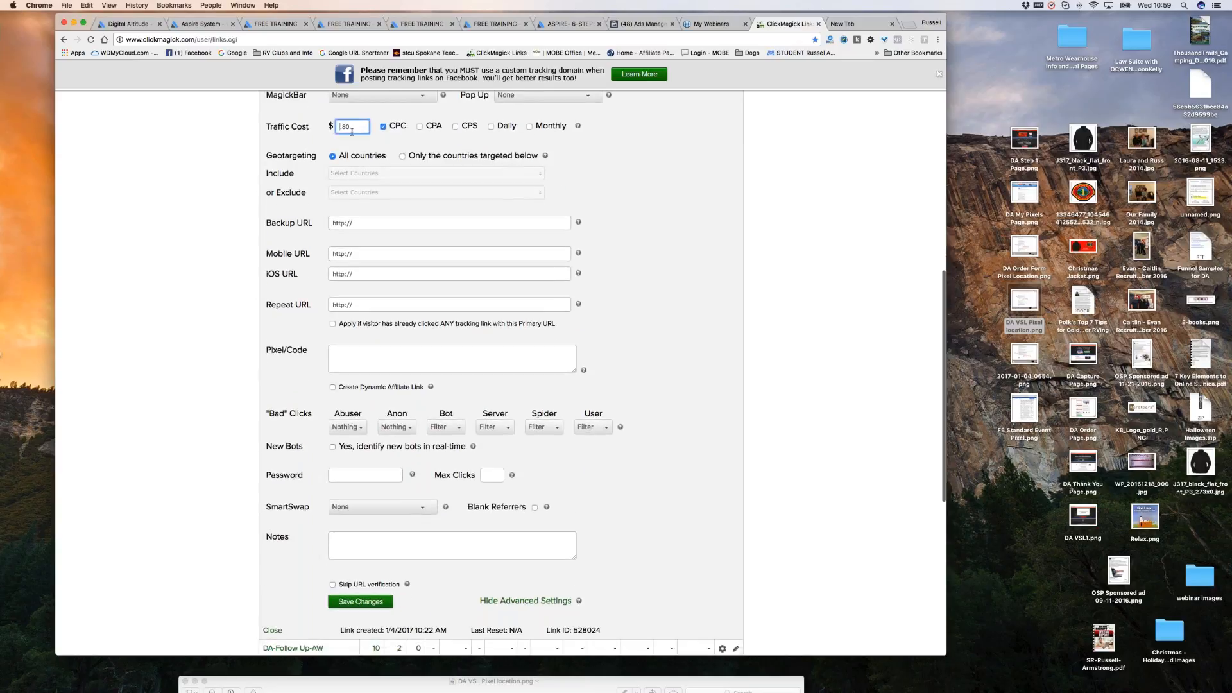
text(0)
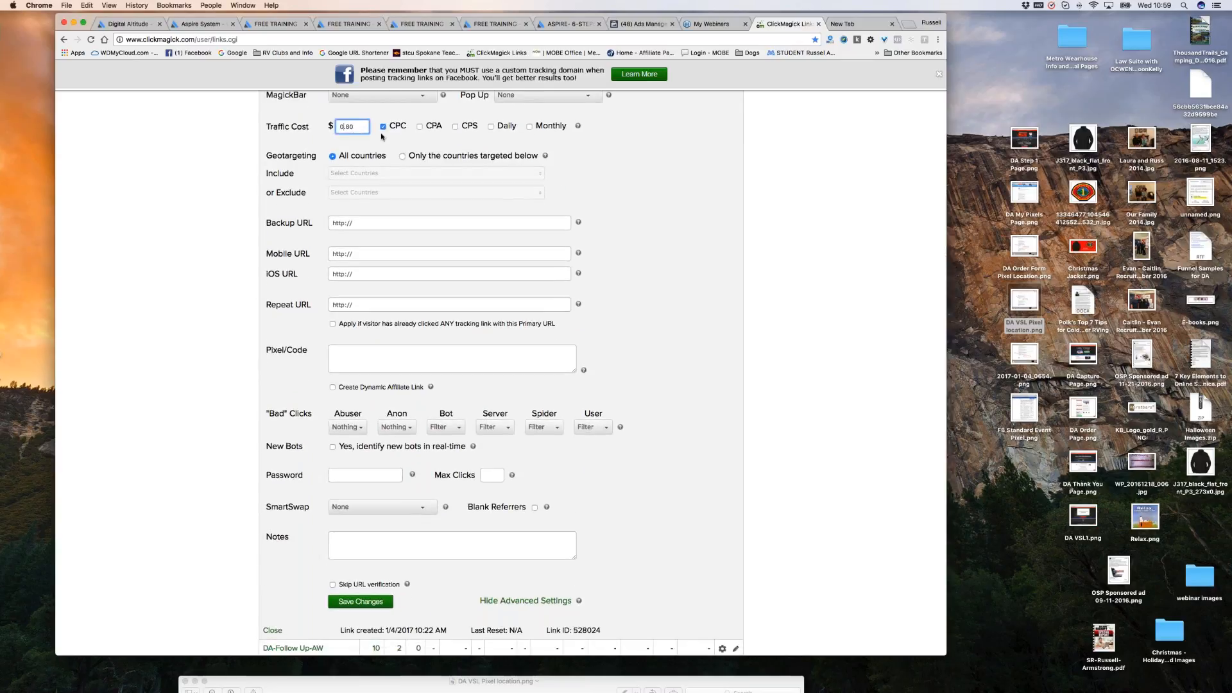
scroll(623, 242, down, 1)
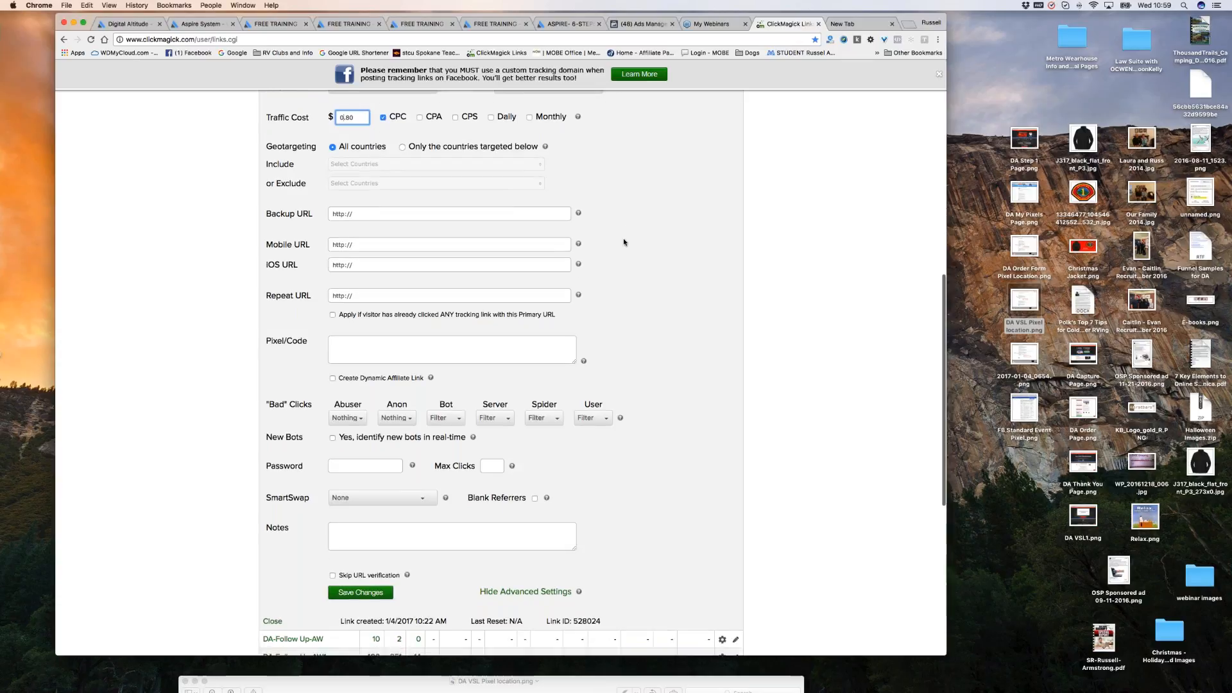
scroll(624, 242, down, 5)
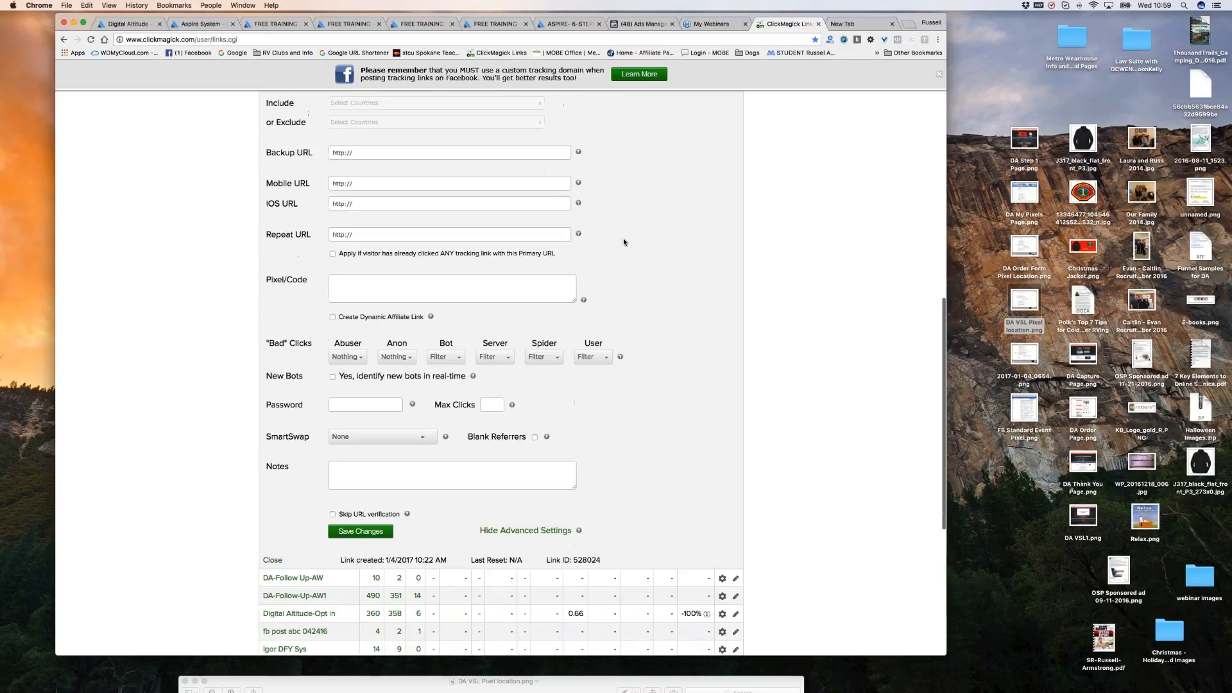
scroll(624, 245, down, 6)
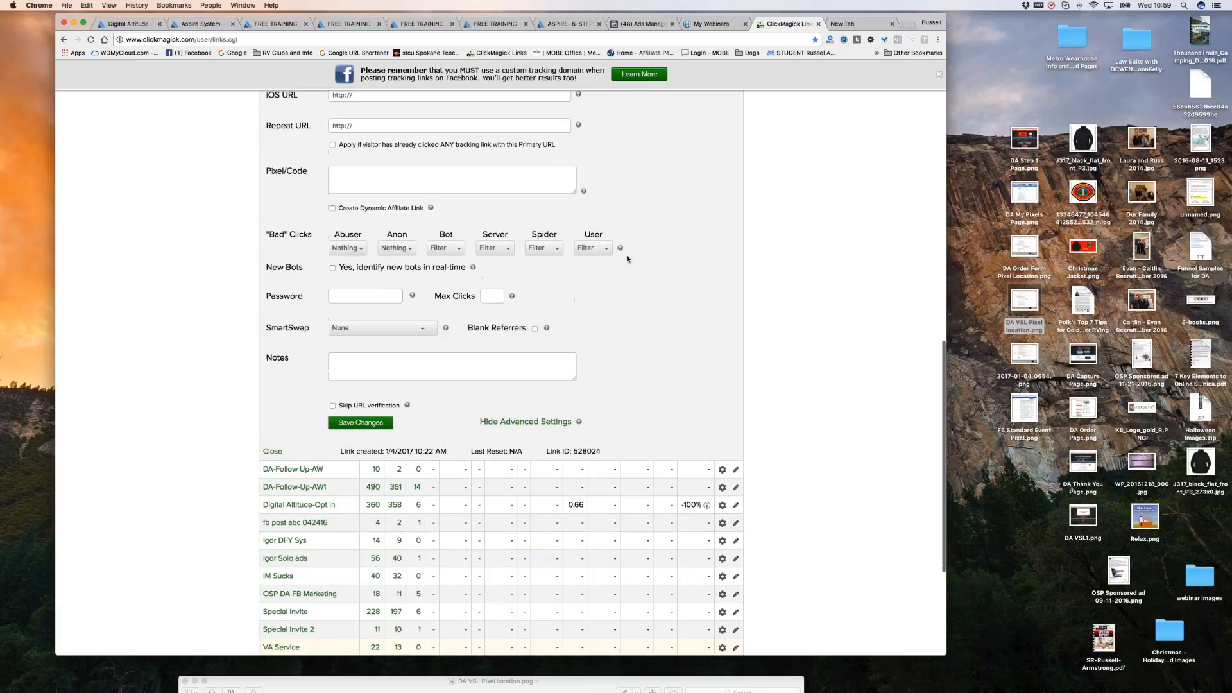
click(371, 335)
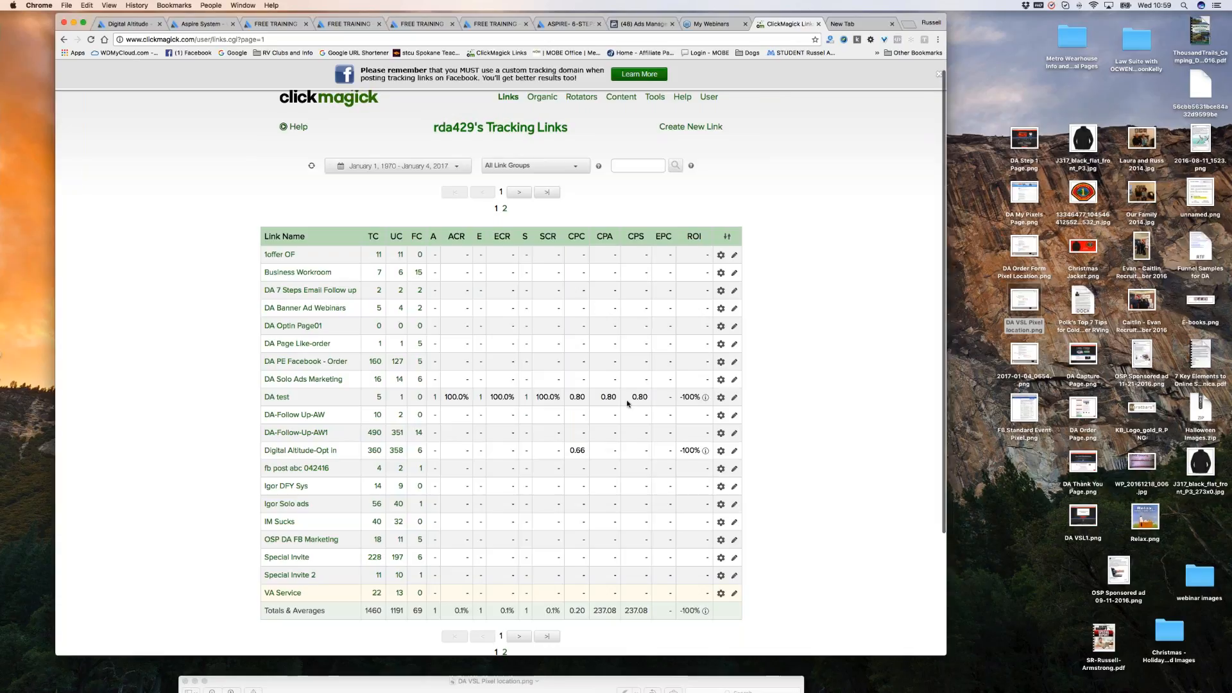
scroll(810, 284, down, 5)
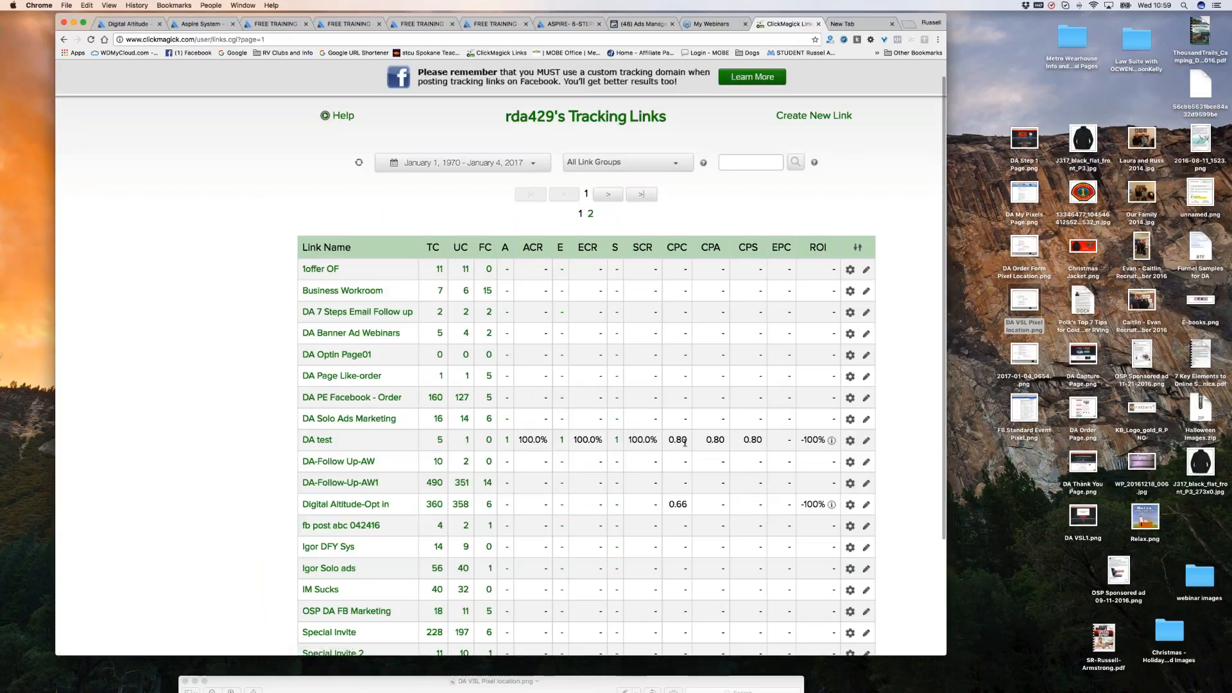
scroll(685, 443, right, 2)
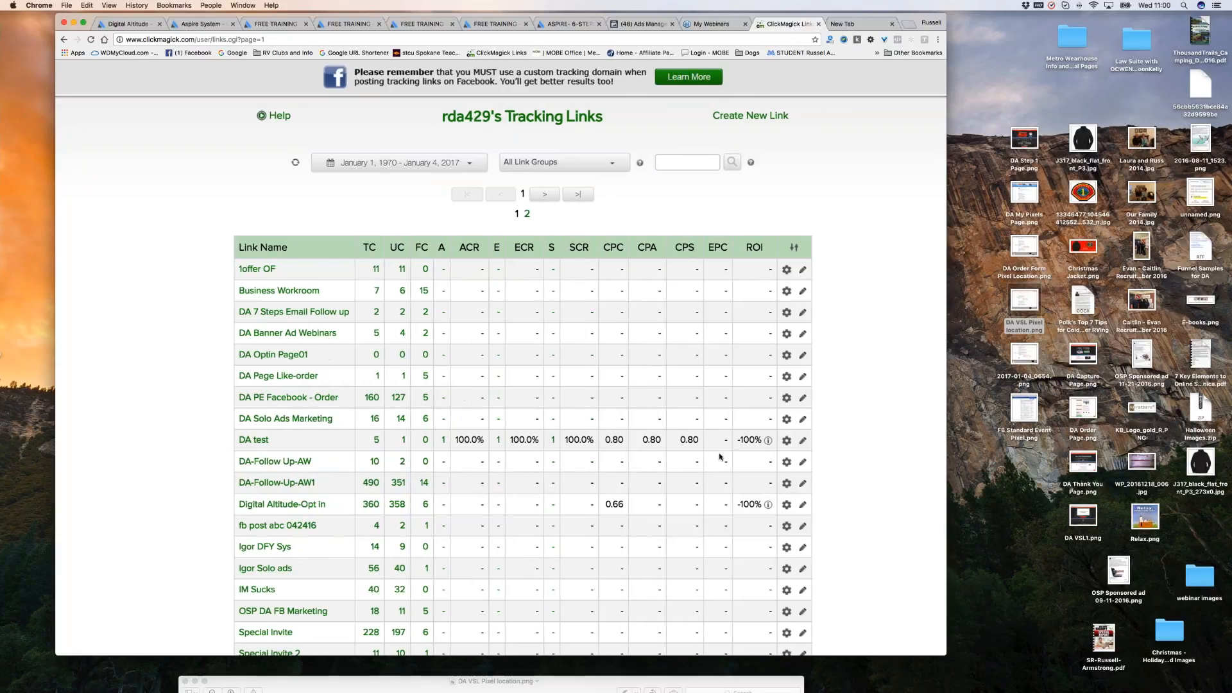
click(713, 247)
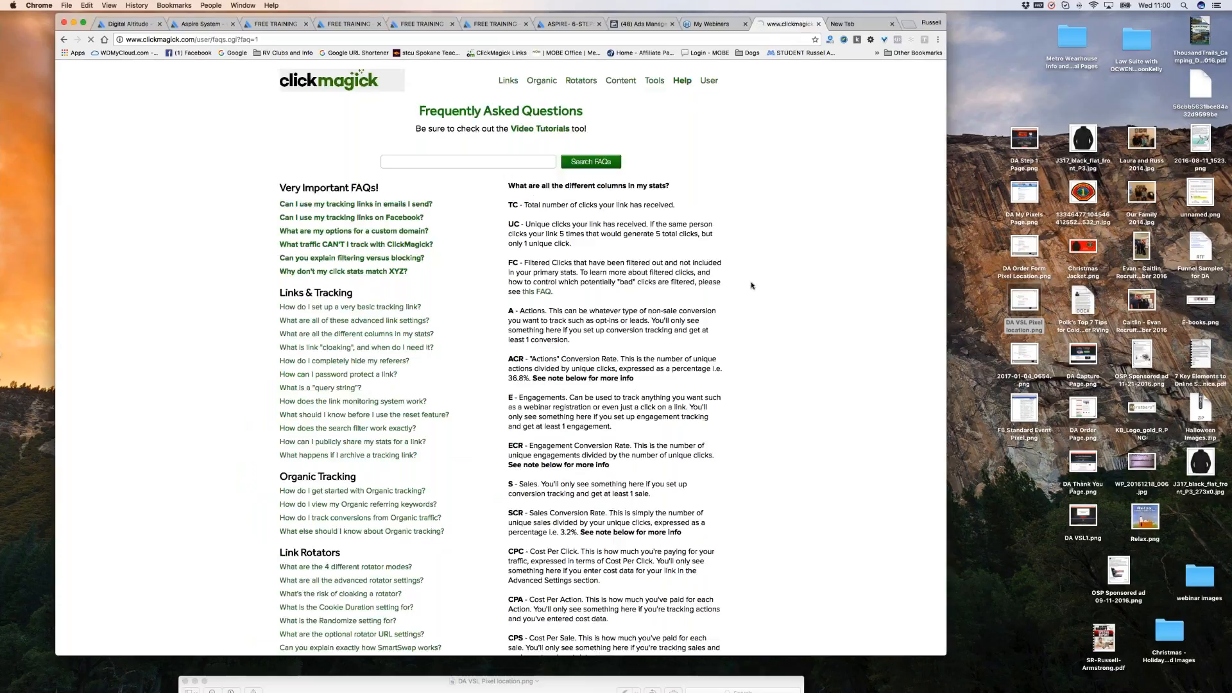
click(63, 40)
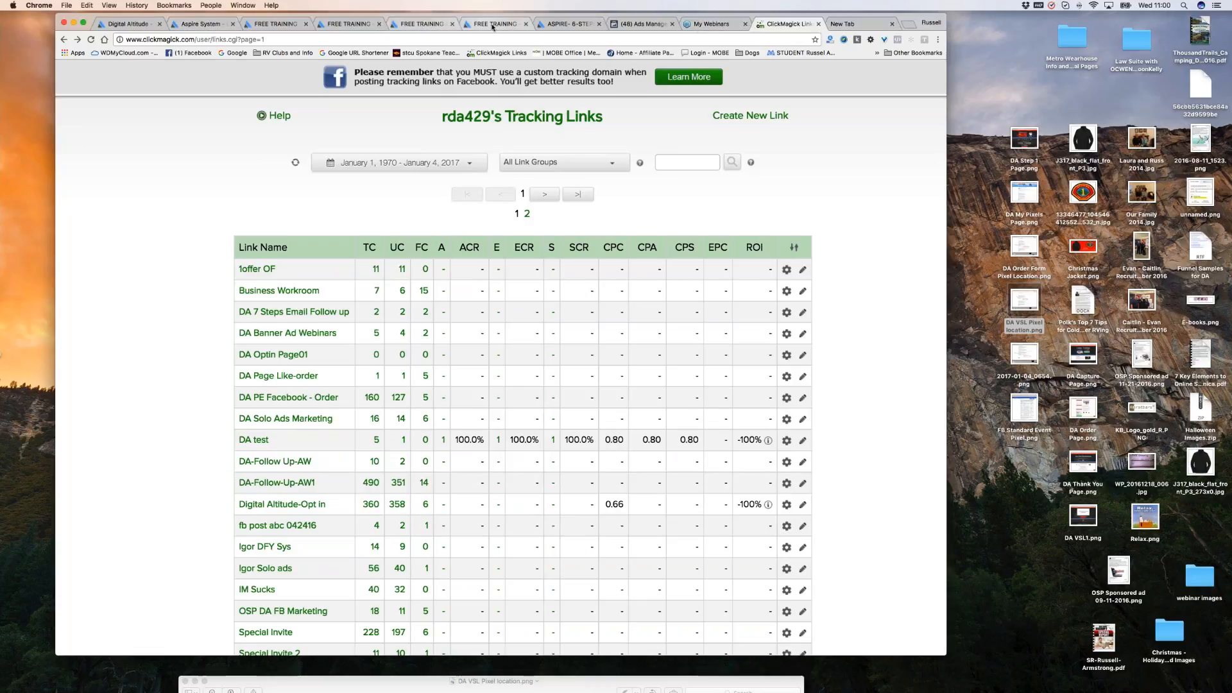
Open the affiliate order page from Aspire's My Marketing > My Links in a new tab.
click(414, 26)
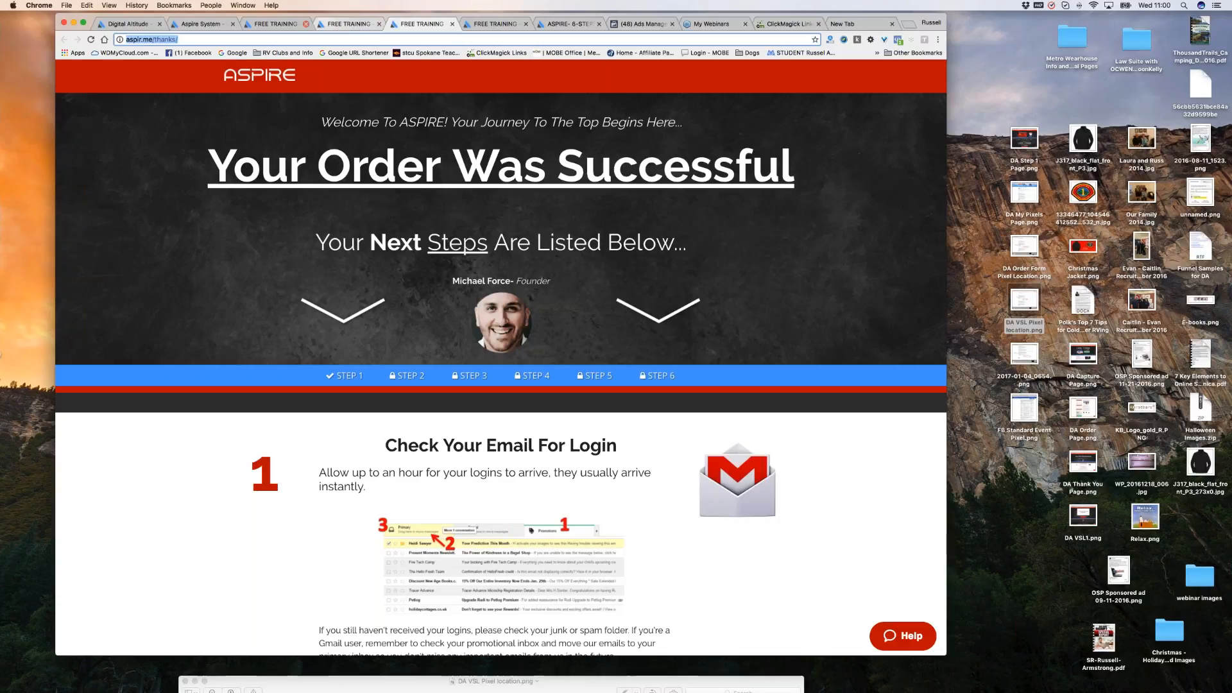
click(346, 25)
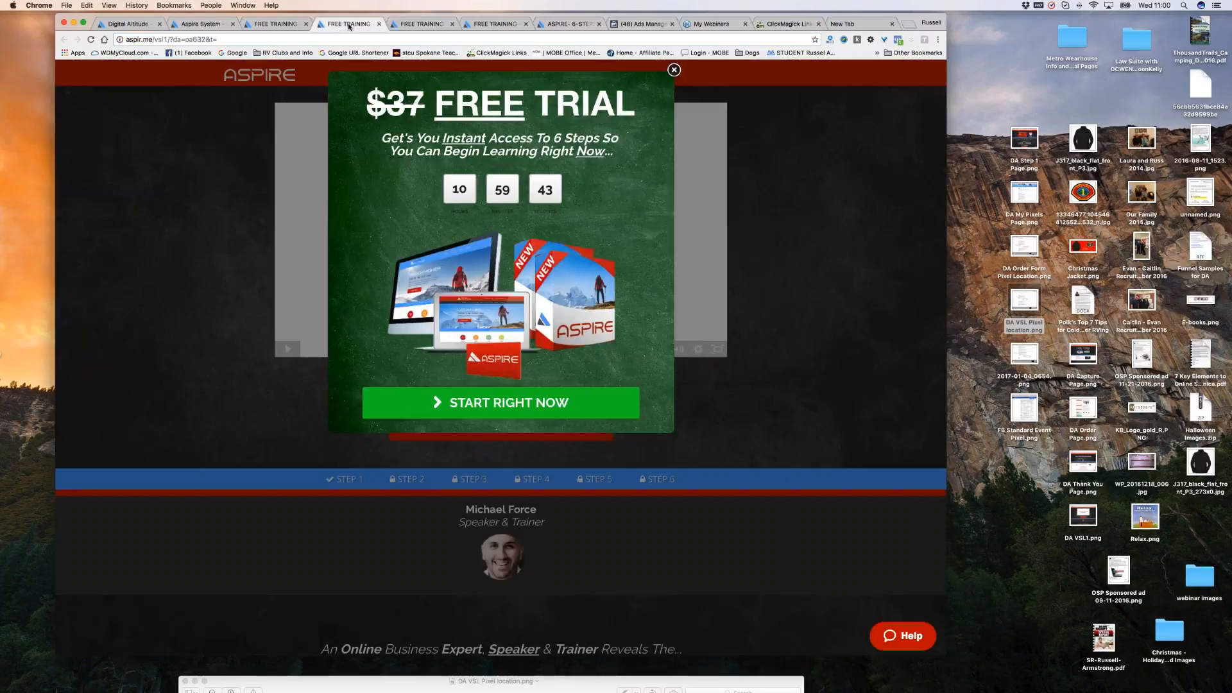
click(198, 24)
scroll(501, 353, up, 5)
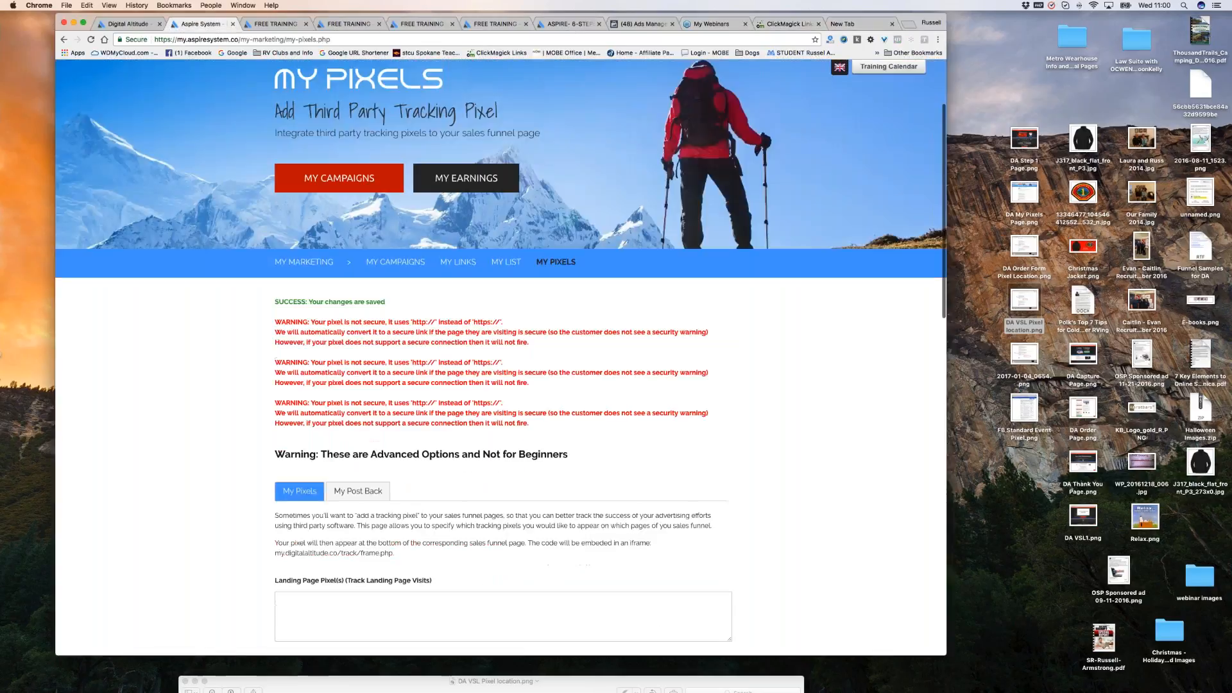
scroll(581, 93, up, 2)
scroll(581, 94, up, 1)
click(572, 86)
click(456, 311)
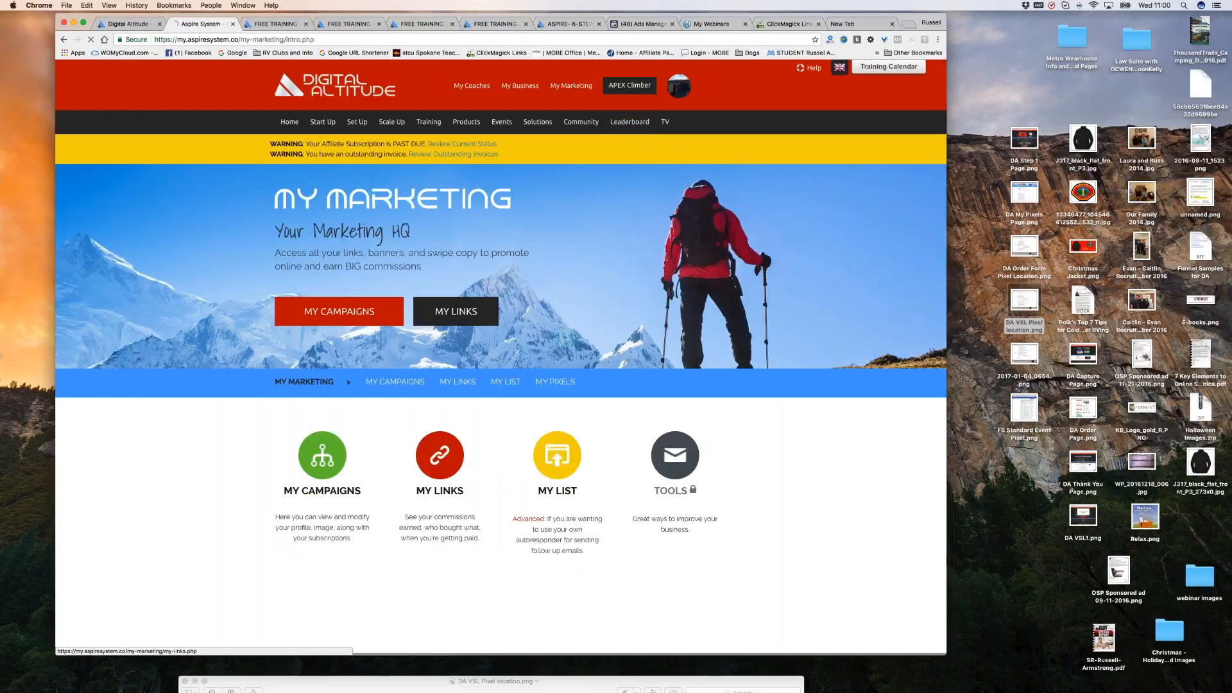
scroll(720, 276, down, 4)
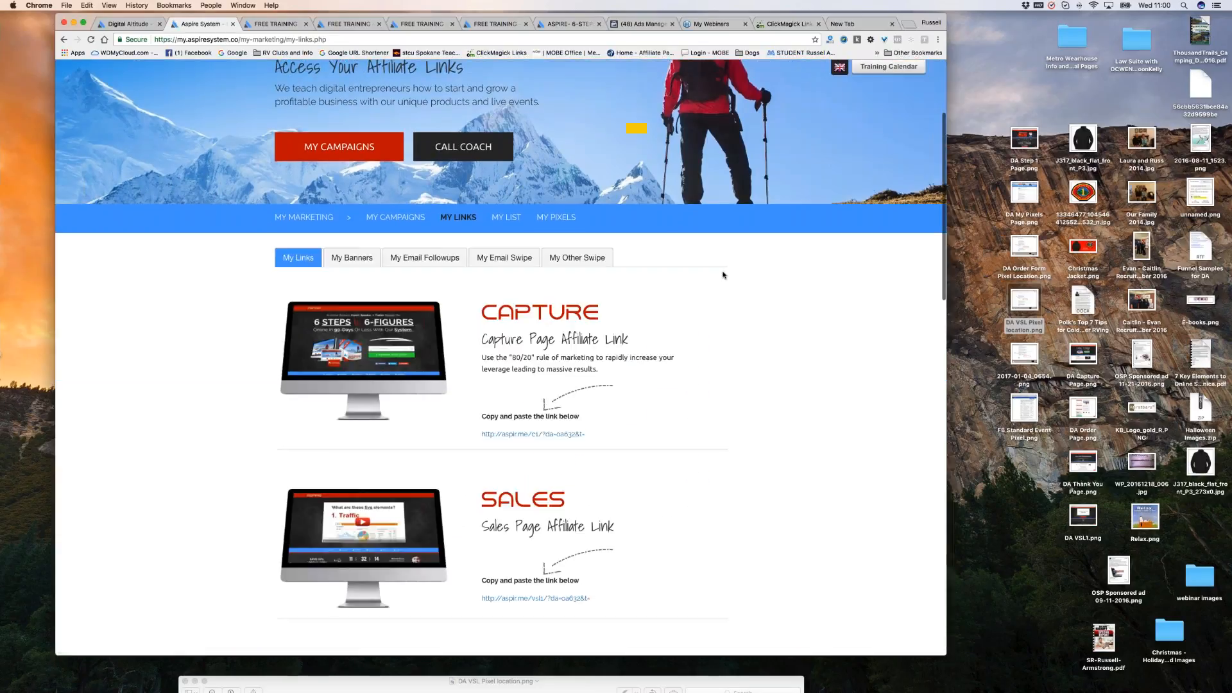
scroll(723, 276, down, 11)
click(587, 468)
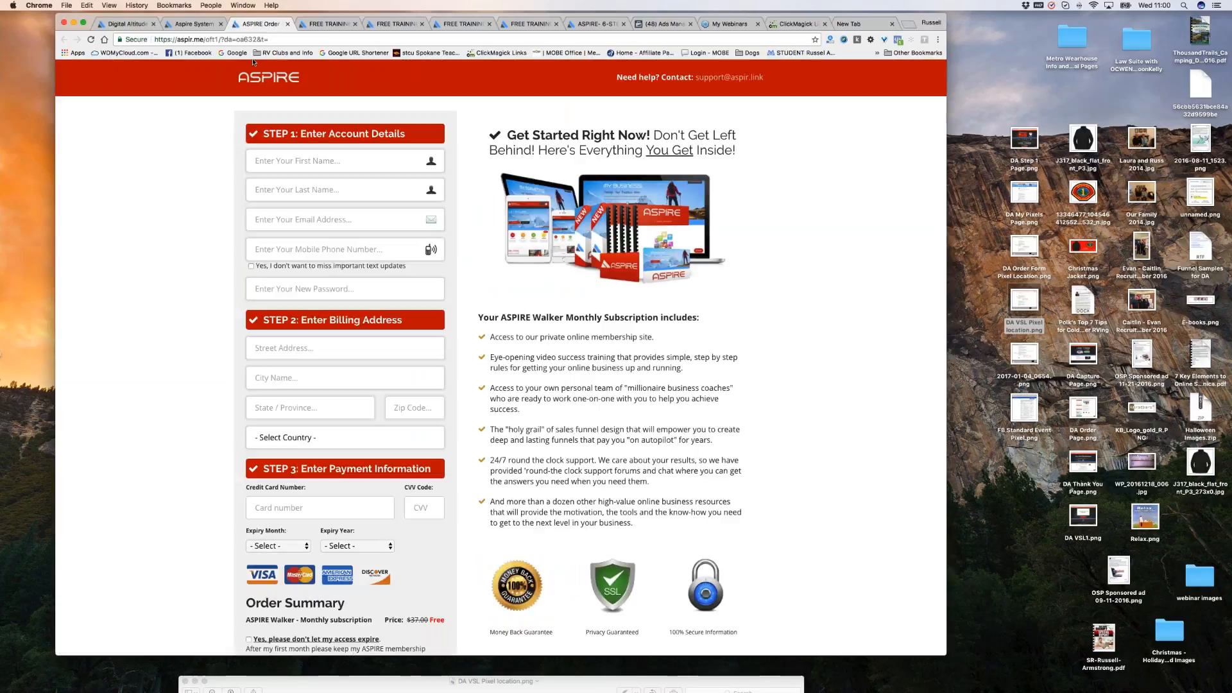
Change the order page path to /thanks, load it, and return to ClickMagick.
click(207, 40)
drag(207, 39, 270, 40)
text(thanks)
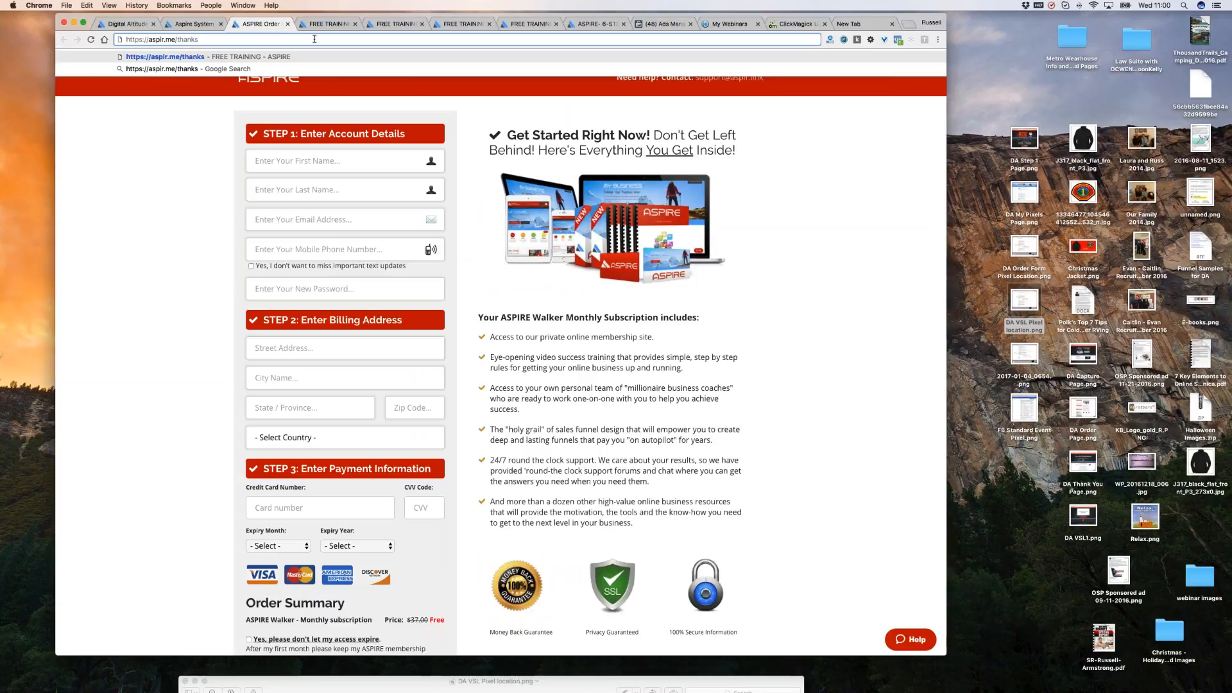
key(Return)
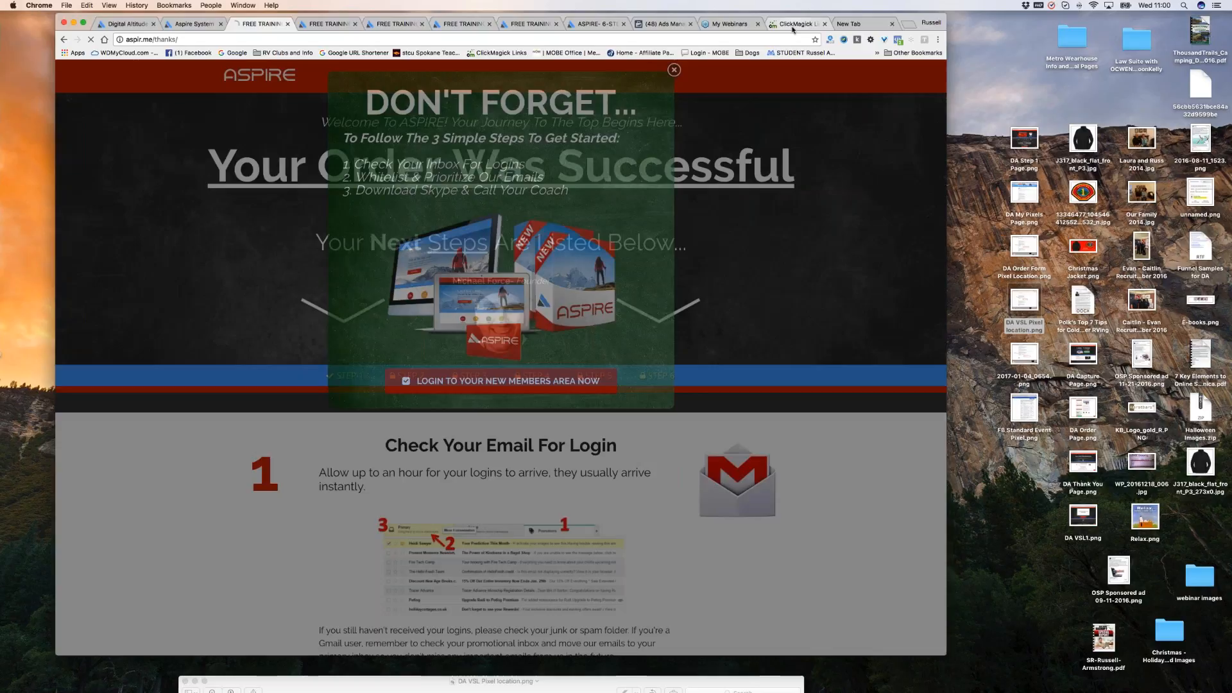
click(796, 25)
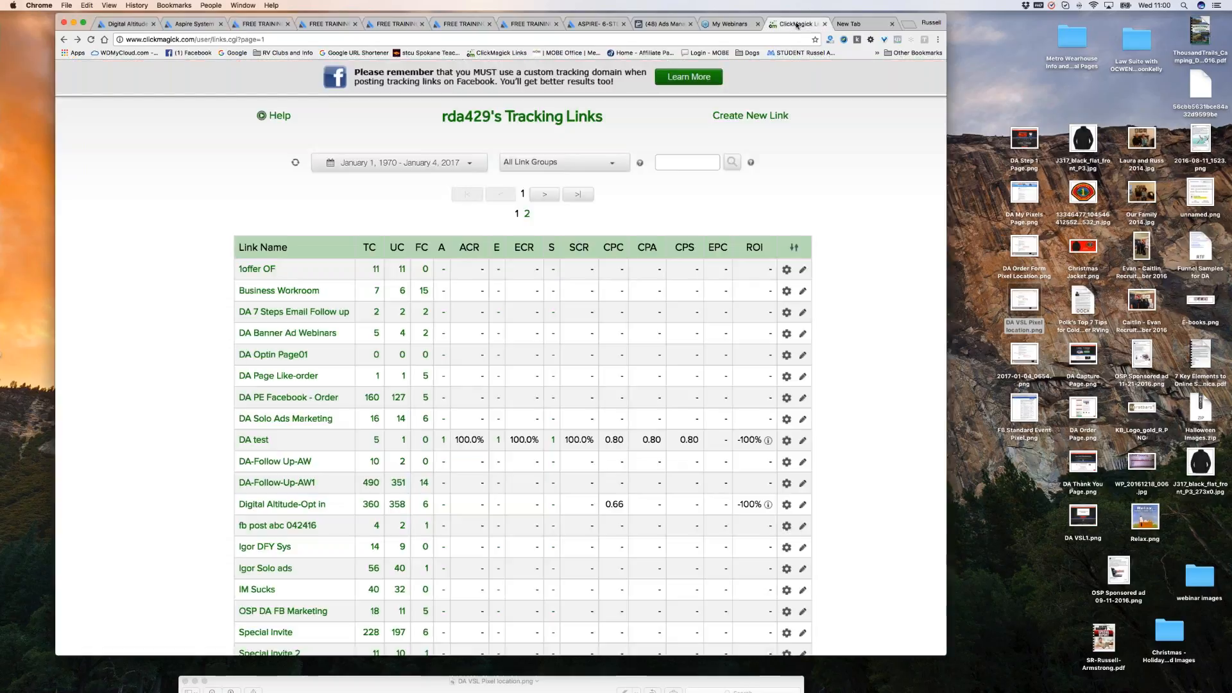
Reload the ClickMagick links page, refresh the statistics, and open the DA test link's settings.
click(295, 162)
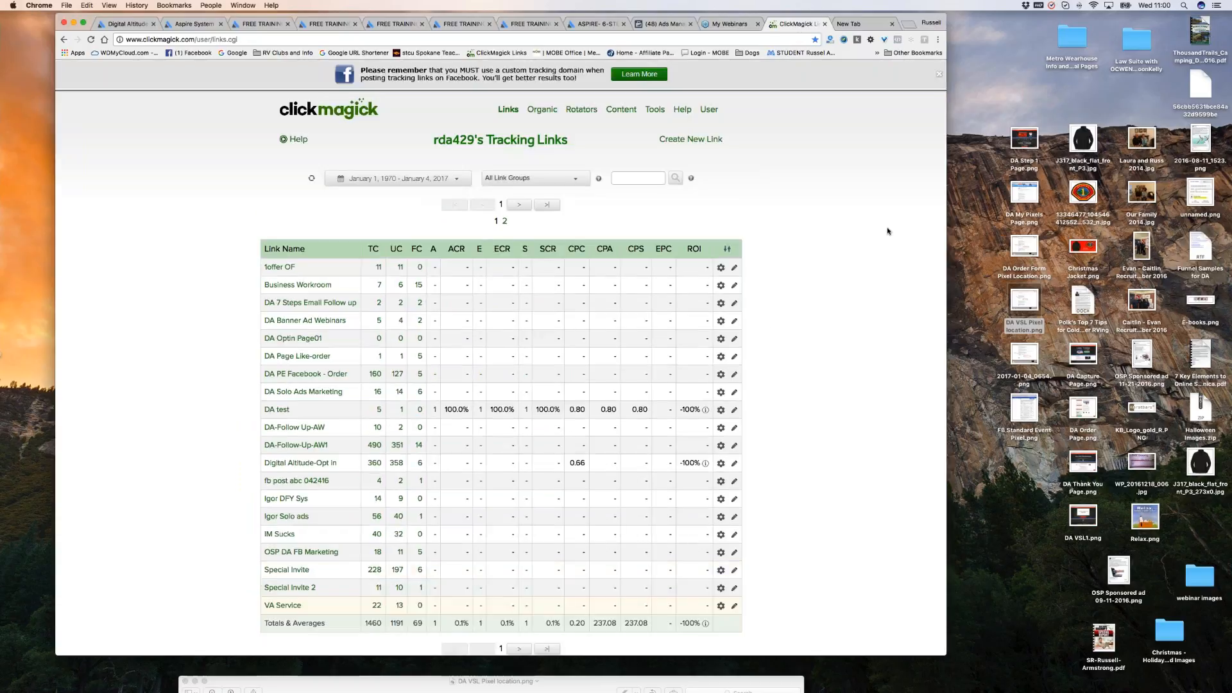
click(312, 180)
click(270, 411)
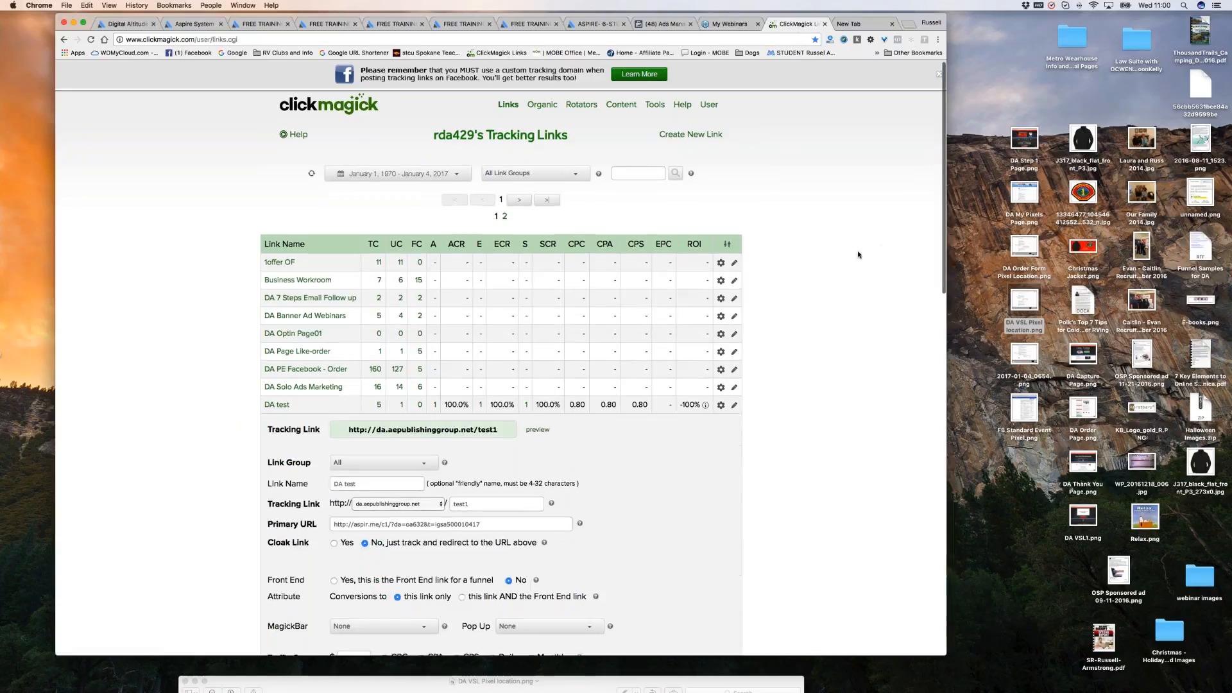
Set DA test to credit conversions to this link AND the Front End link.
scroll(849, 251, down, 3)
scroll(849, 252, down, 8)
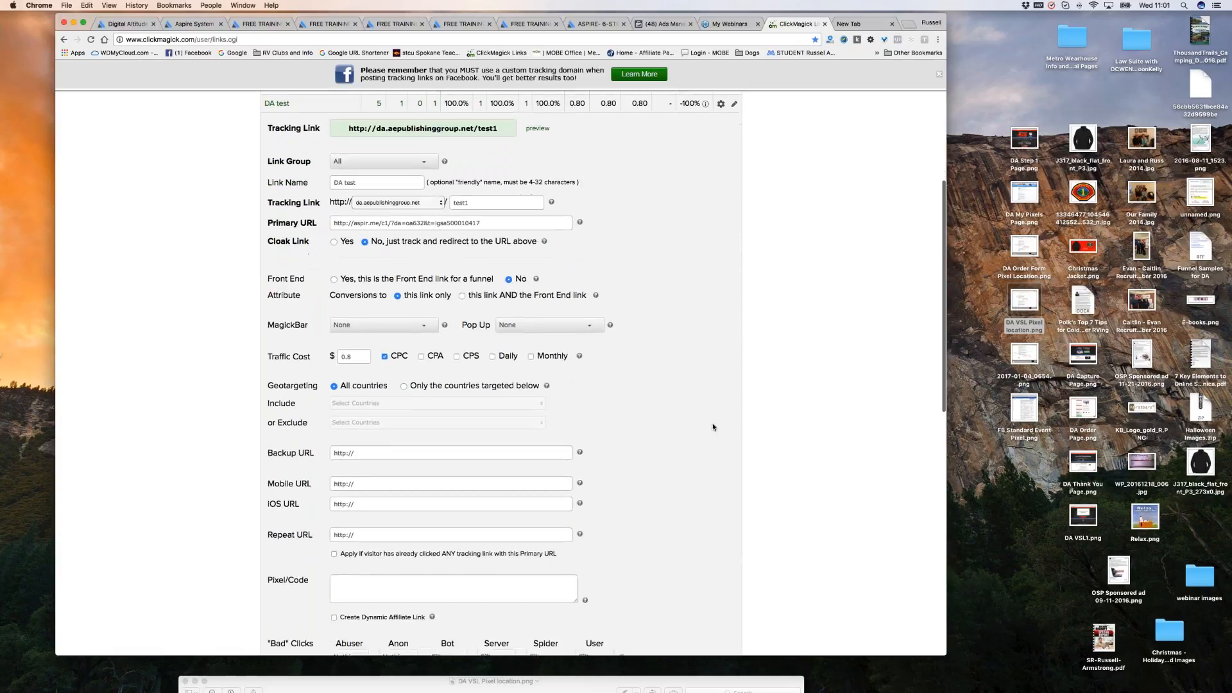
scroll(706, 431, down, 1)
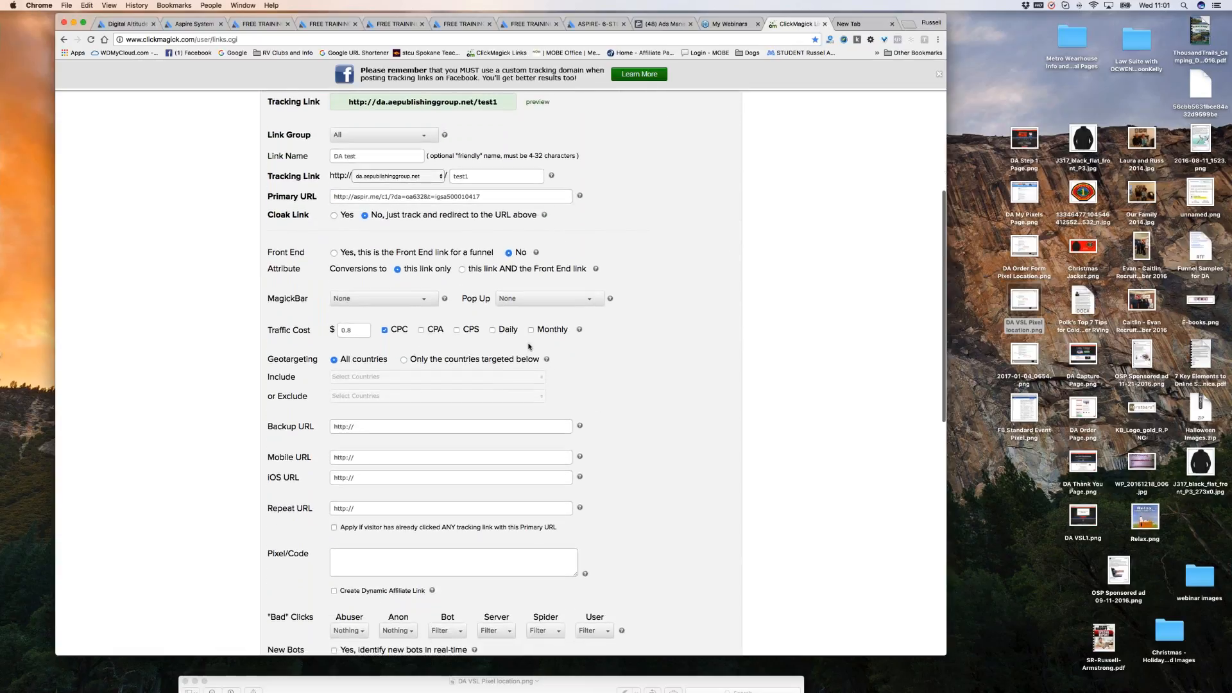
scroll(617, 393, down, 5)
scroll(466, 559, down, 5)
scroll(629, 495, up, 1)
scroll(629, 495, up, 10)
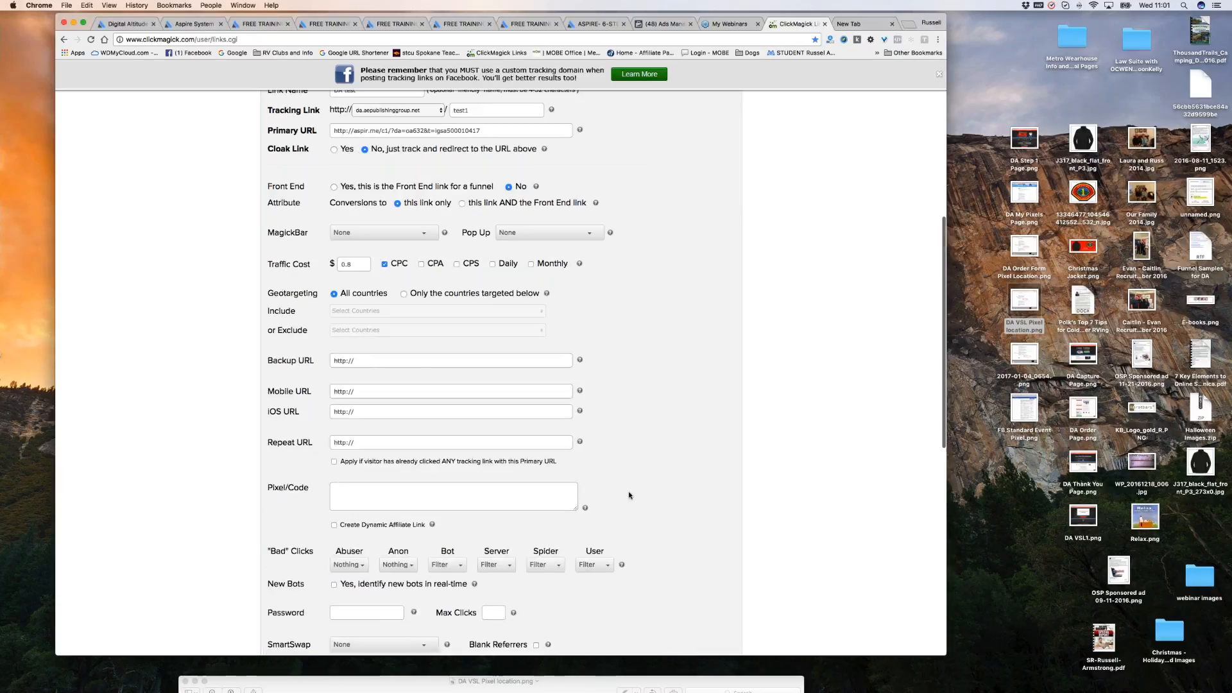
scroll(631, 468, up, 1)
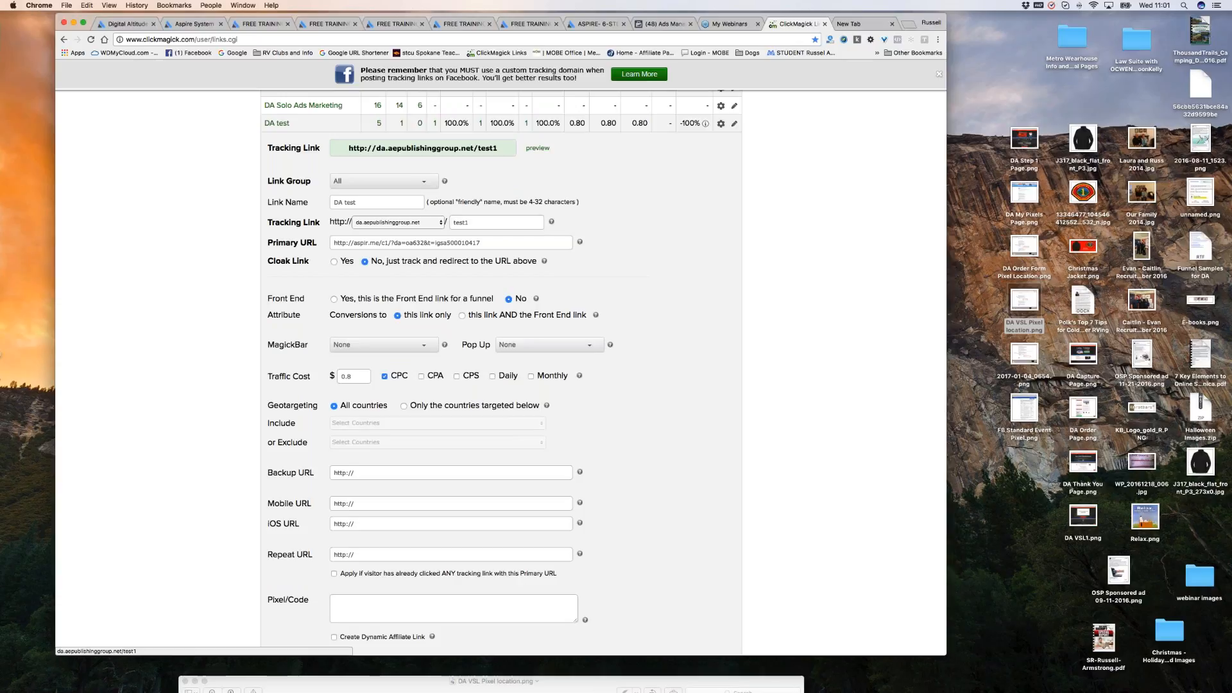
click(461, 316)
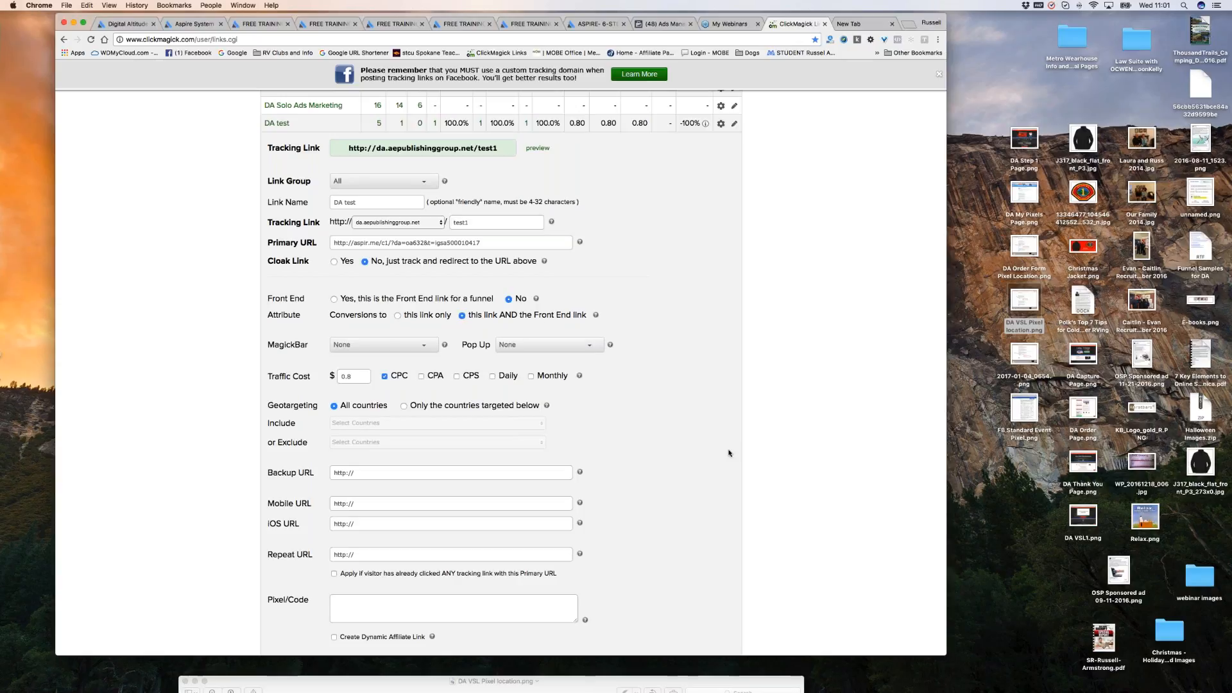
scroll(729, 453, down, 10)
Try saving the DA test link settings, dismissing the invalid traffic cost warnings.
click(378, 219)
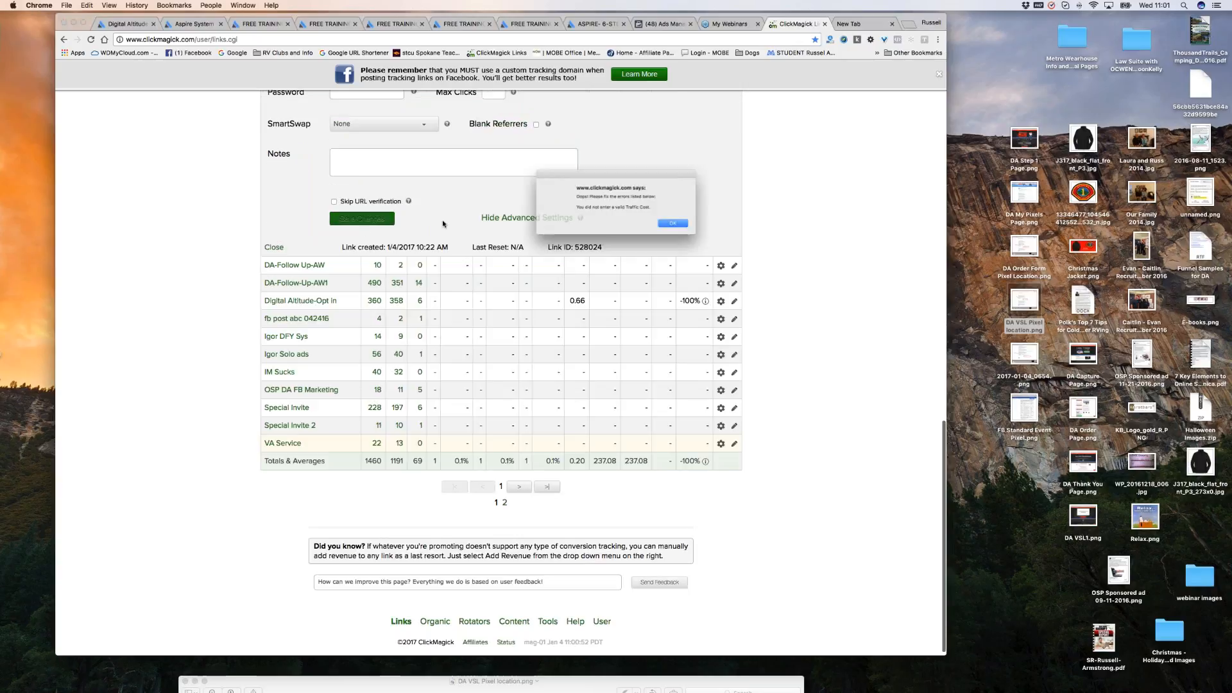
click(682, 225)
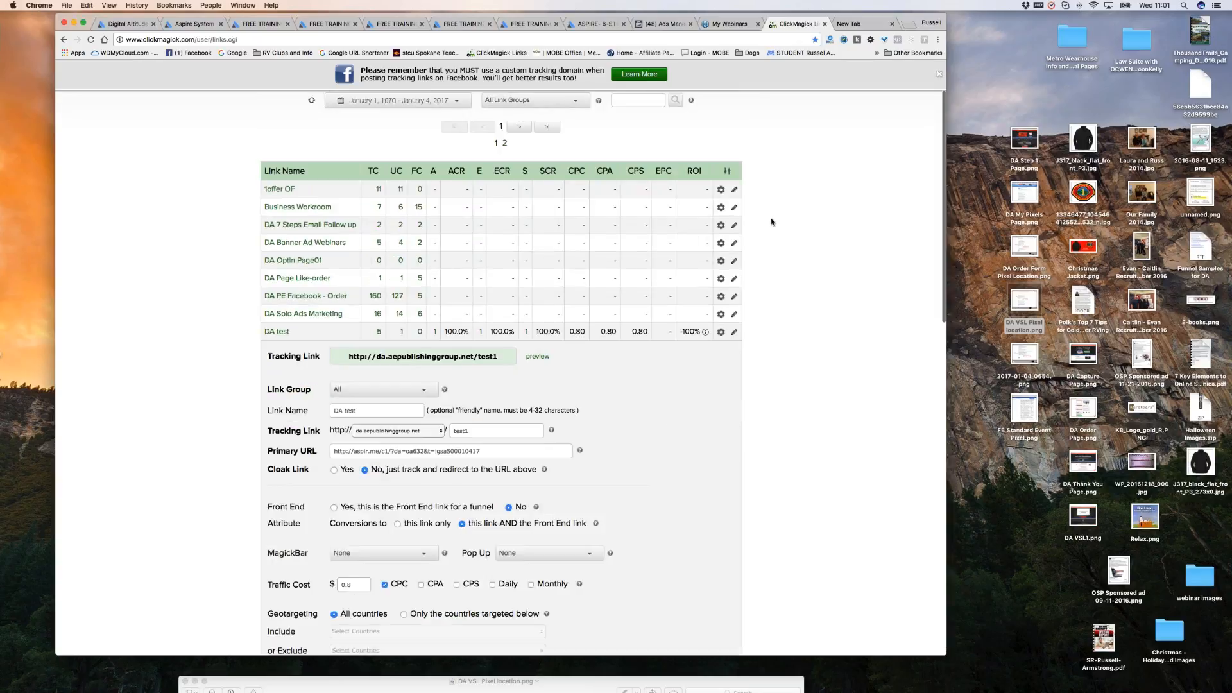
scroll(753, 219, down, 1)
scroll(753, 218, down, 5)
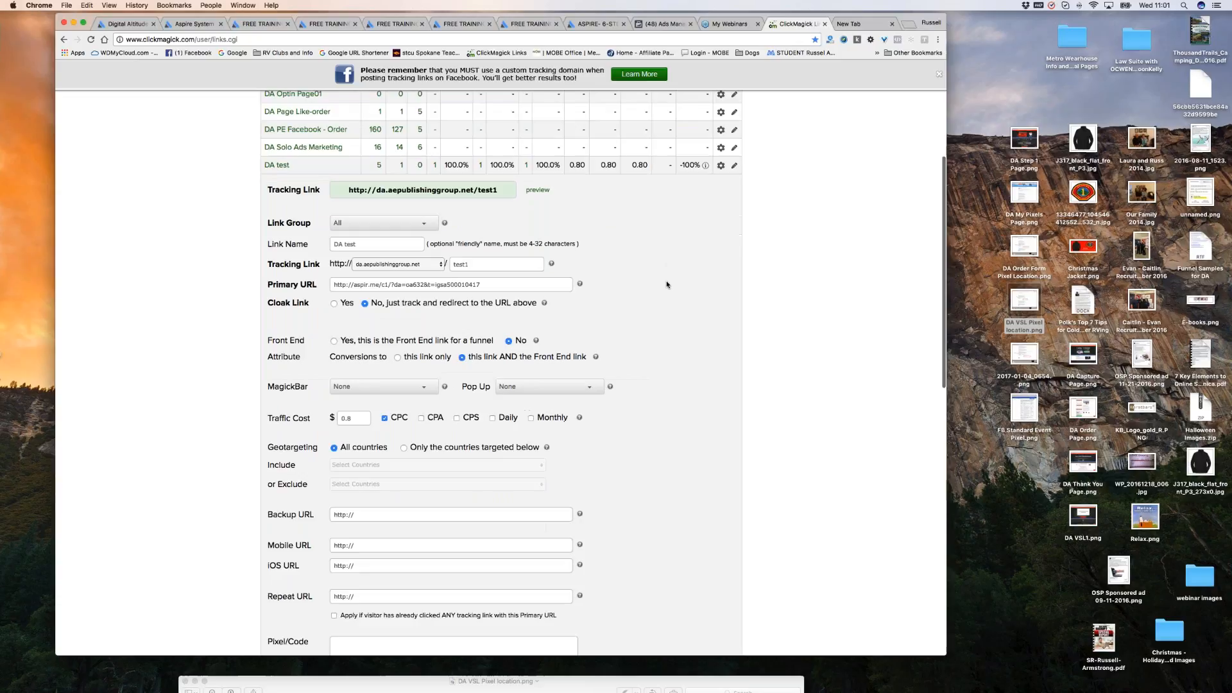
scroll(667, 285, down, 4)
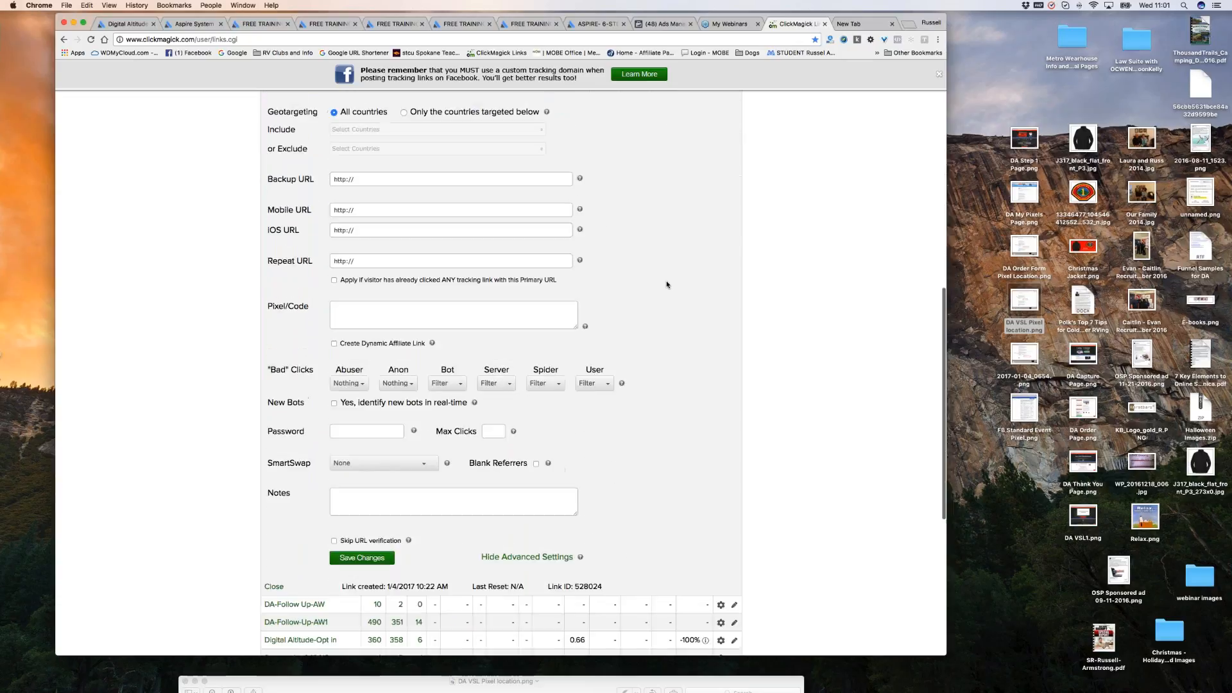
click(365, 469)
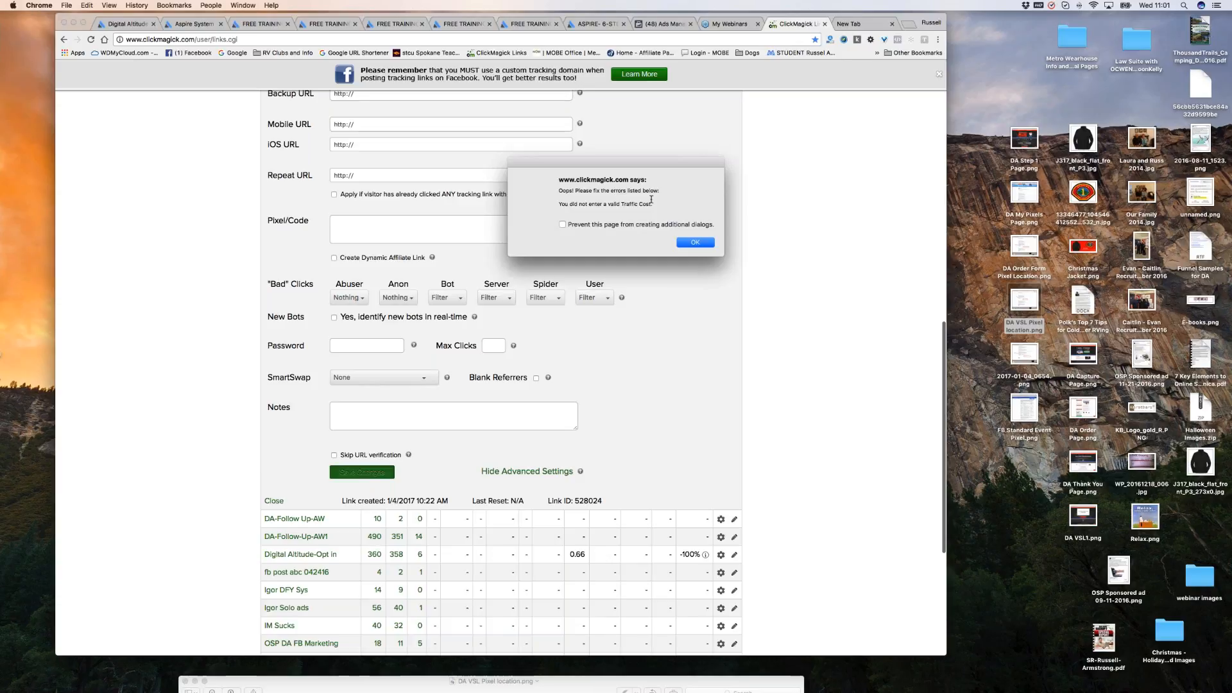
click(700, 242)
scroll(501, 372, down, 5)
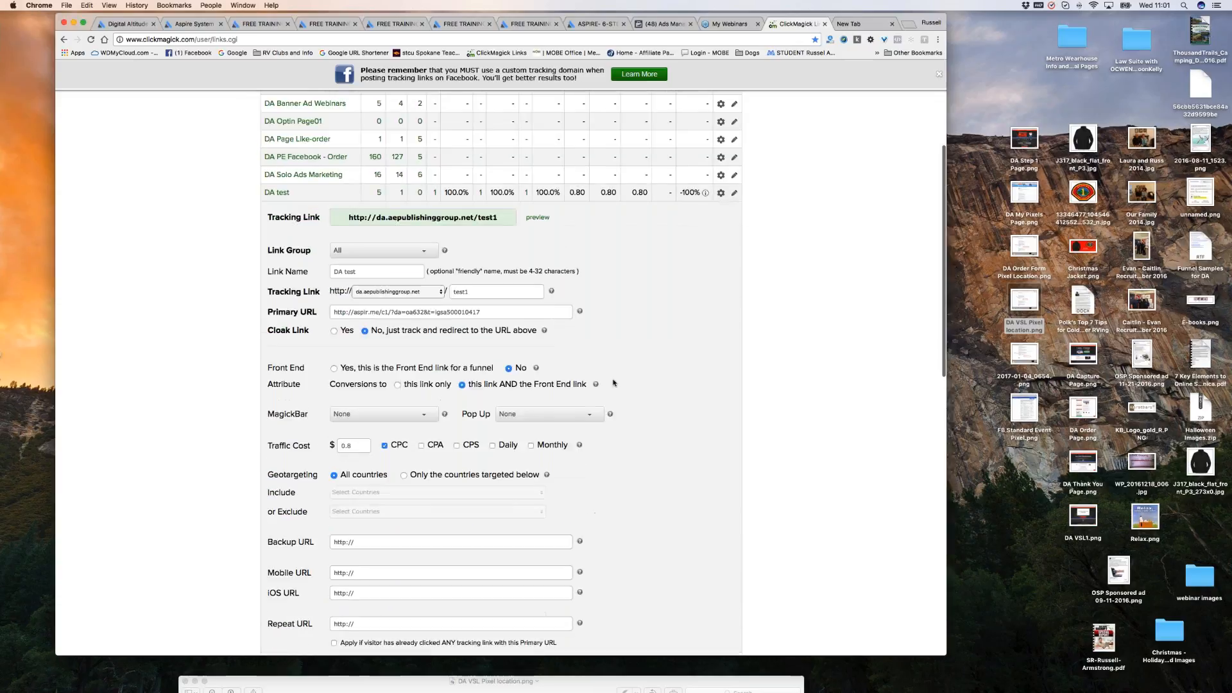
Enter a .80 traffic cost charged per click (CPC) and save the link again.
click(368, 390)
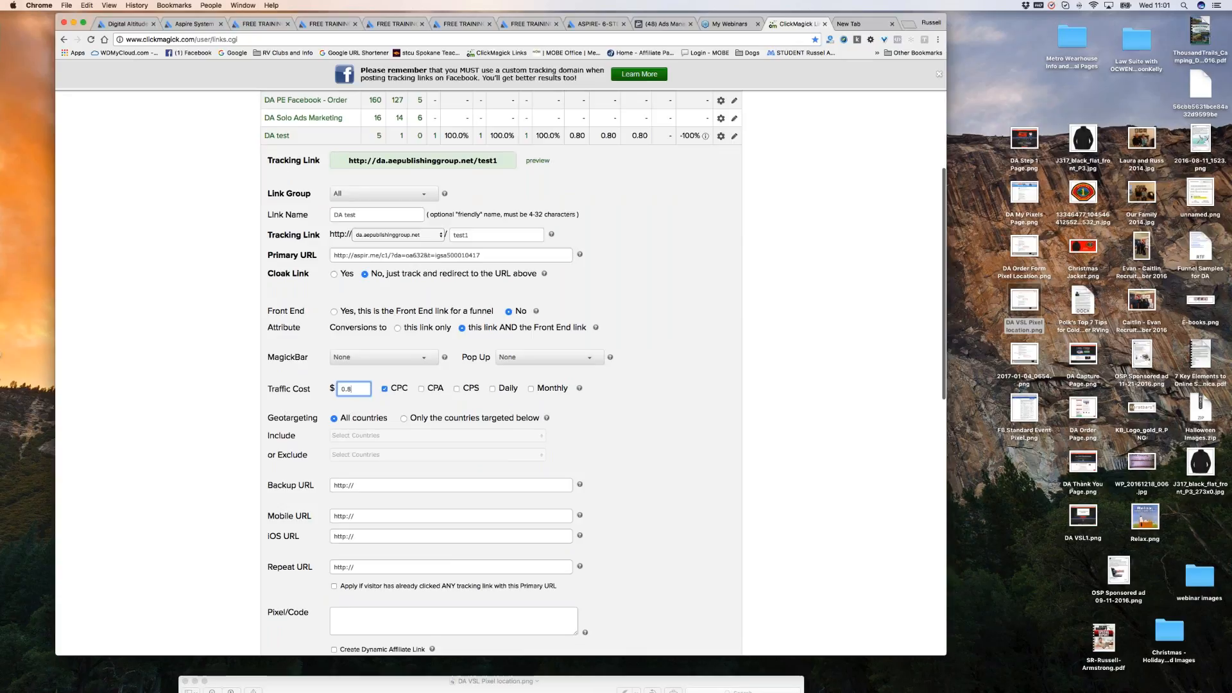
click(385, 388)
click(385, 391)
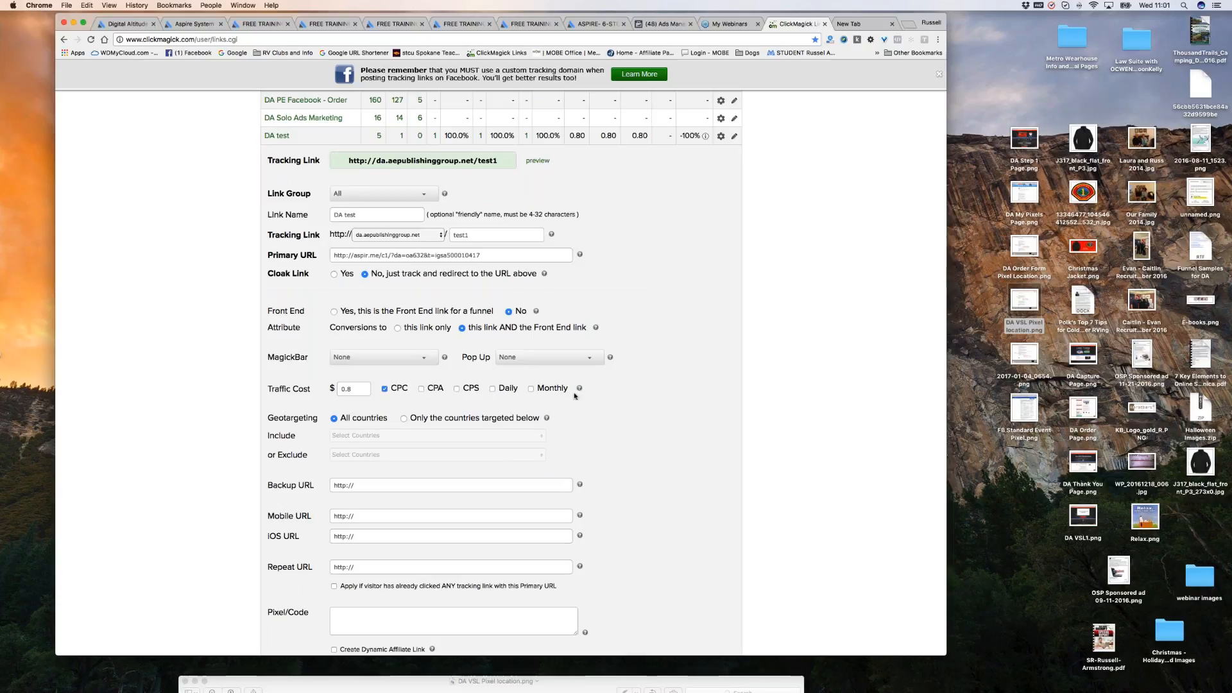
scroll(373, 442, down, 1)
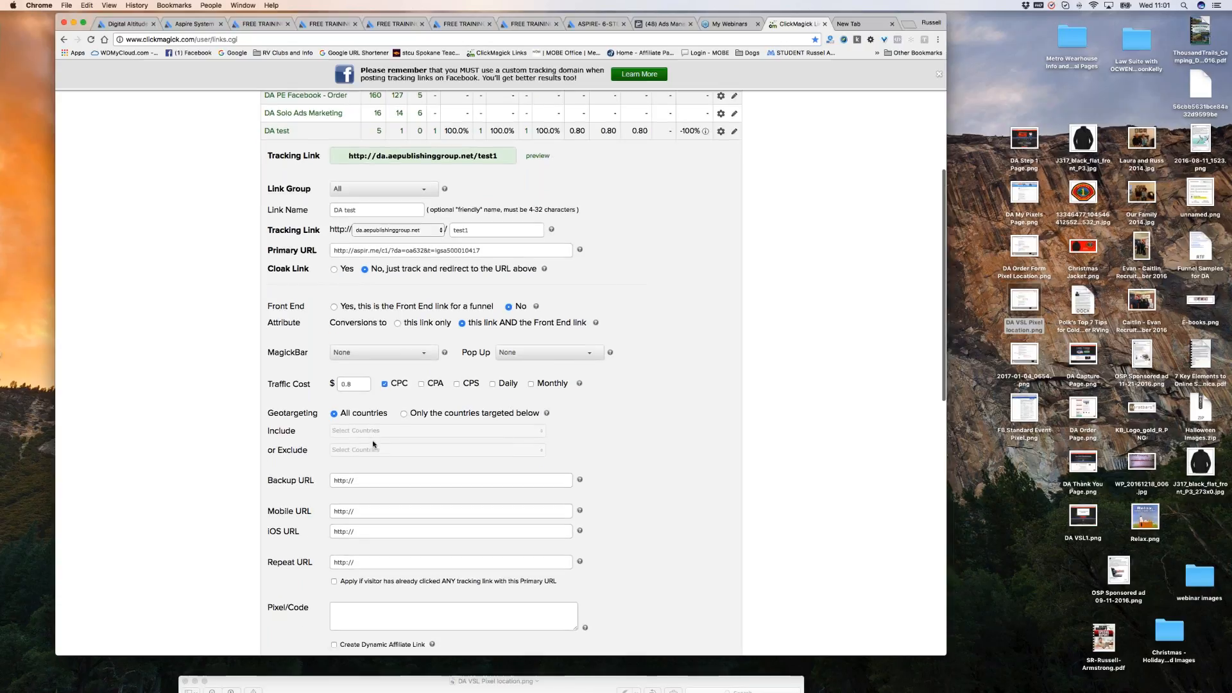
scroll(374, 443, down, 10)
click(362, 496)
click(696, 243)
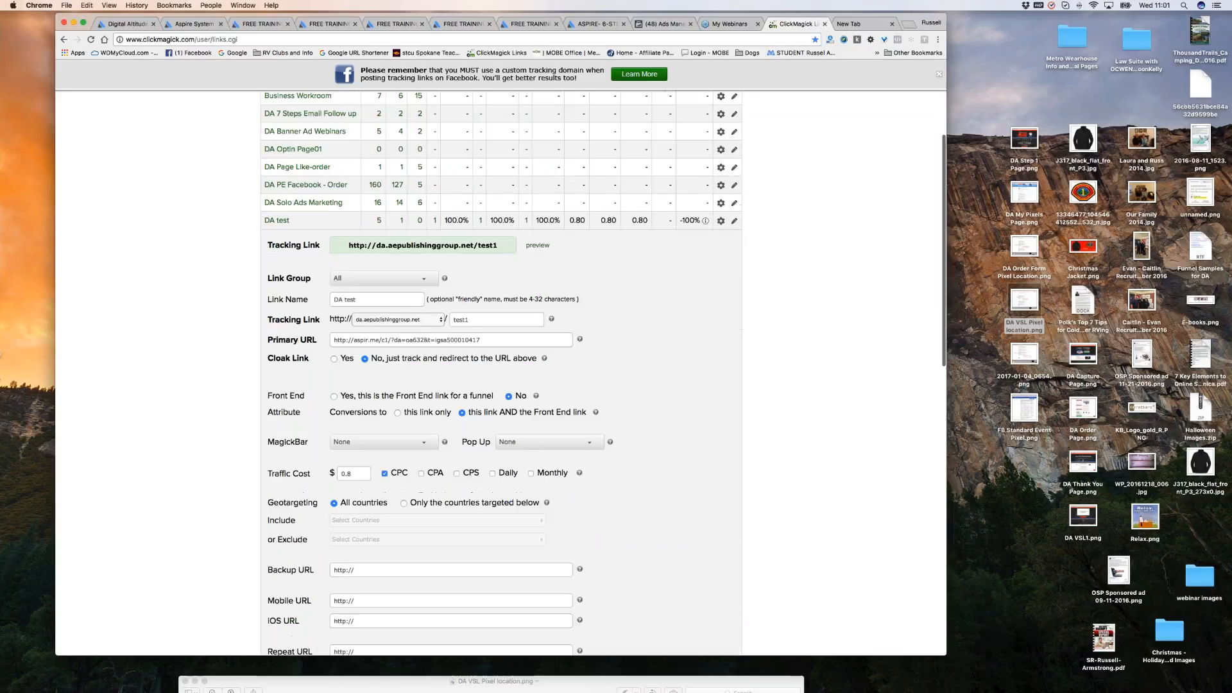
Clear the traffic cost field, retry saving, dismiss the error, and switch to Aspire System.
key(super+a)
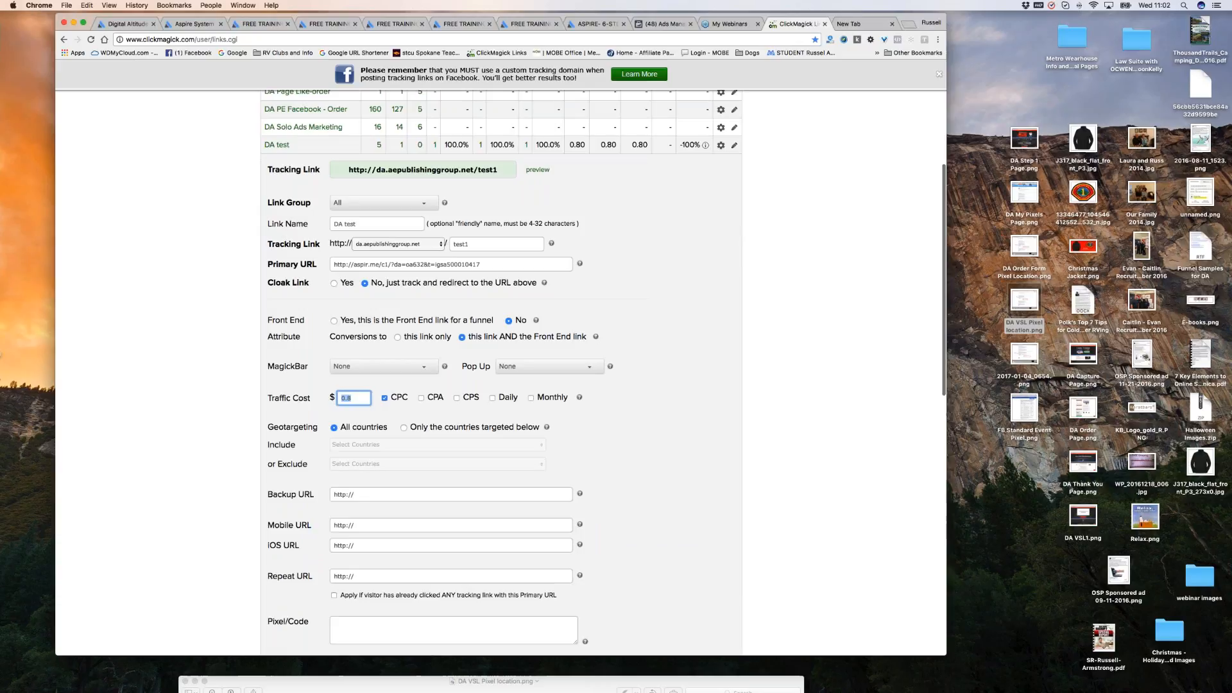
key(BackSpace)
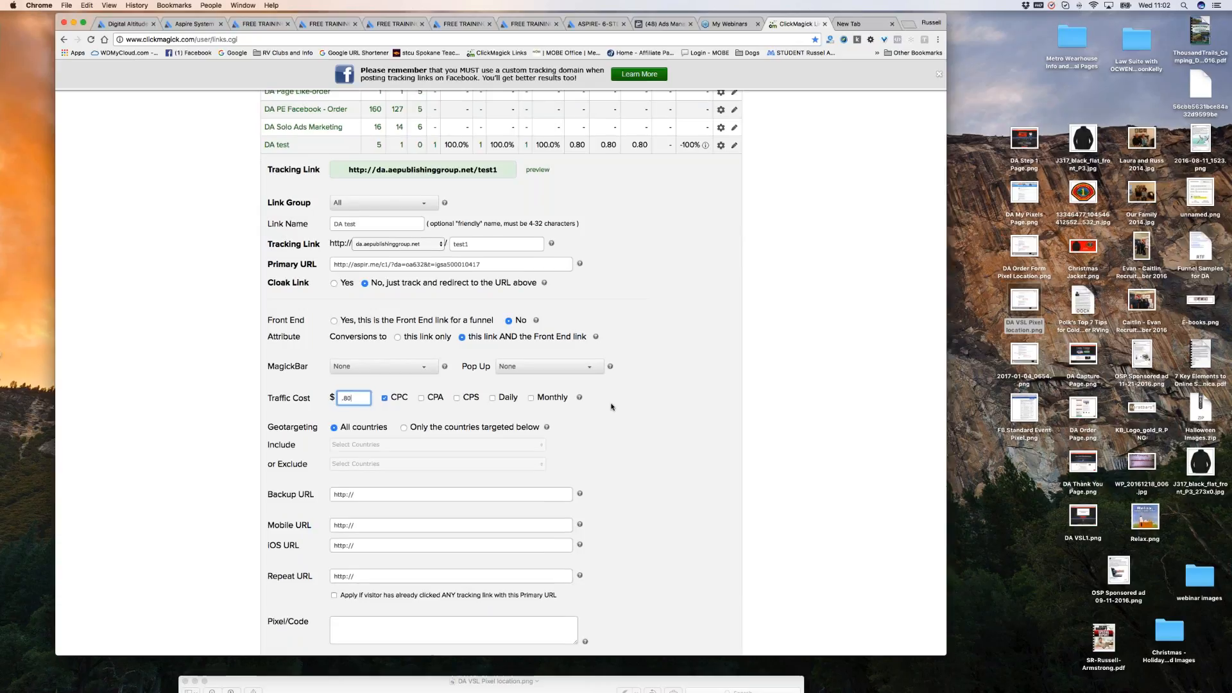
scroll(610, 406, down, 5)
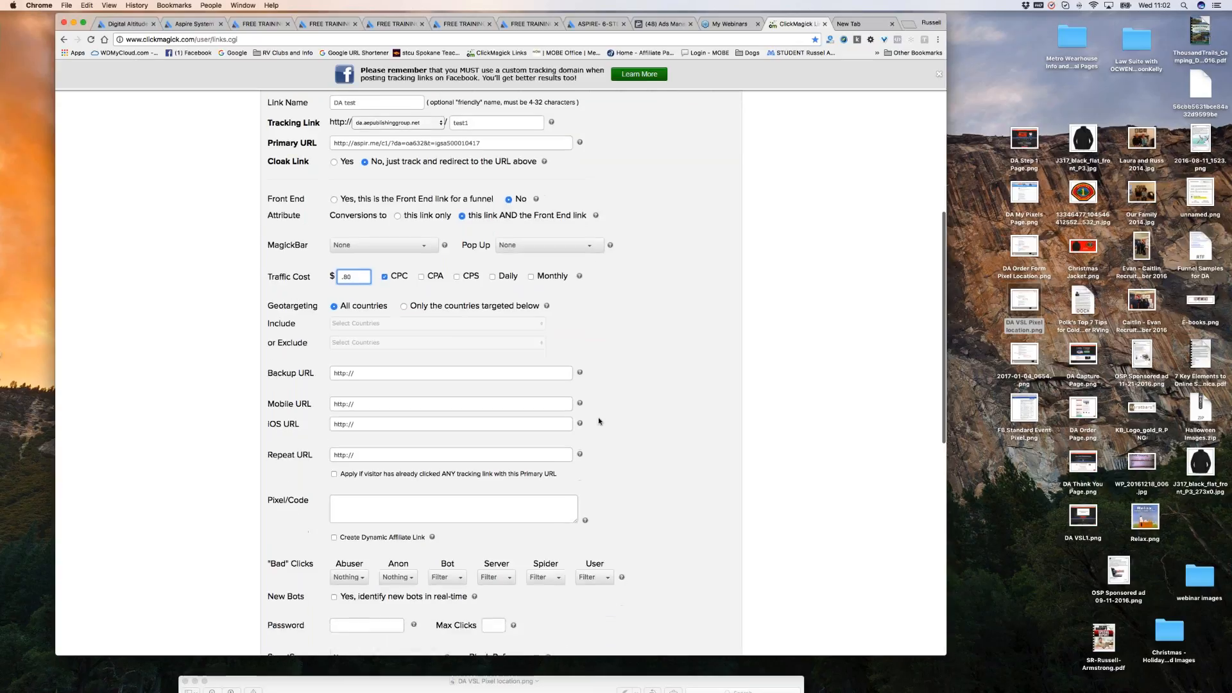
scroll(411, 559, down, 2)
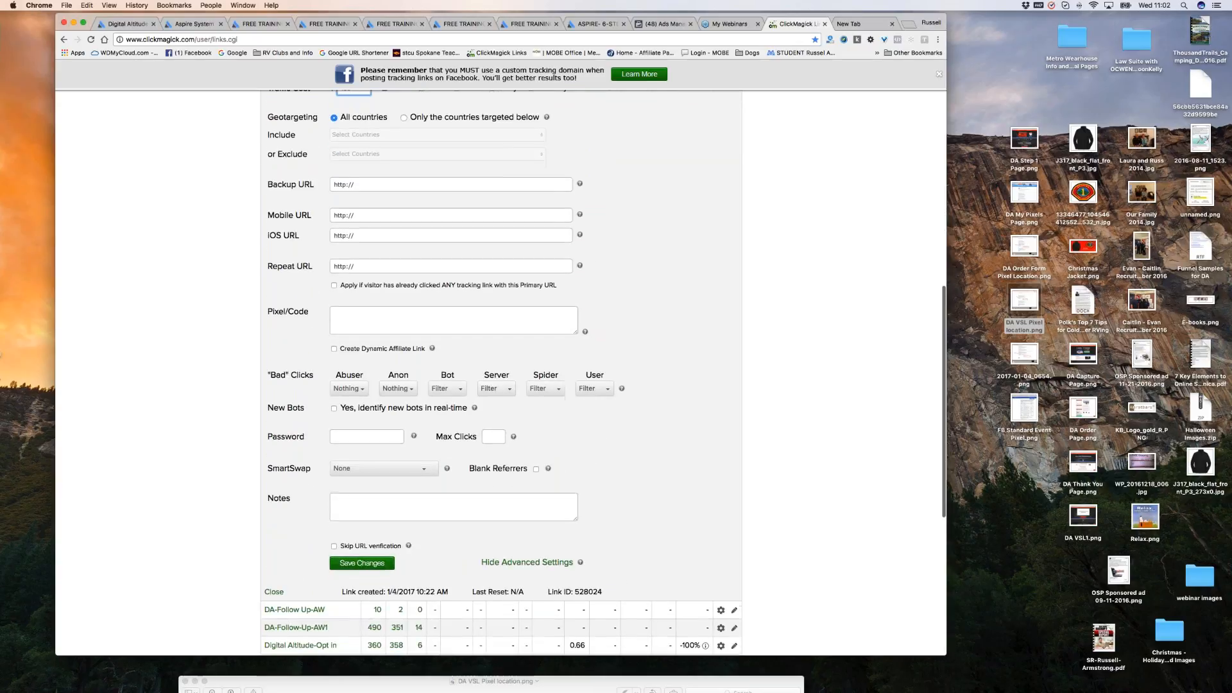
click(362, 563)
click(694, 242)
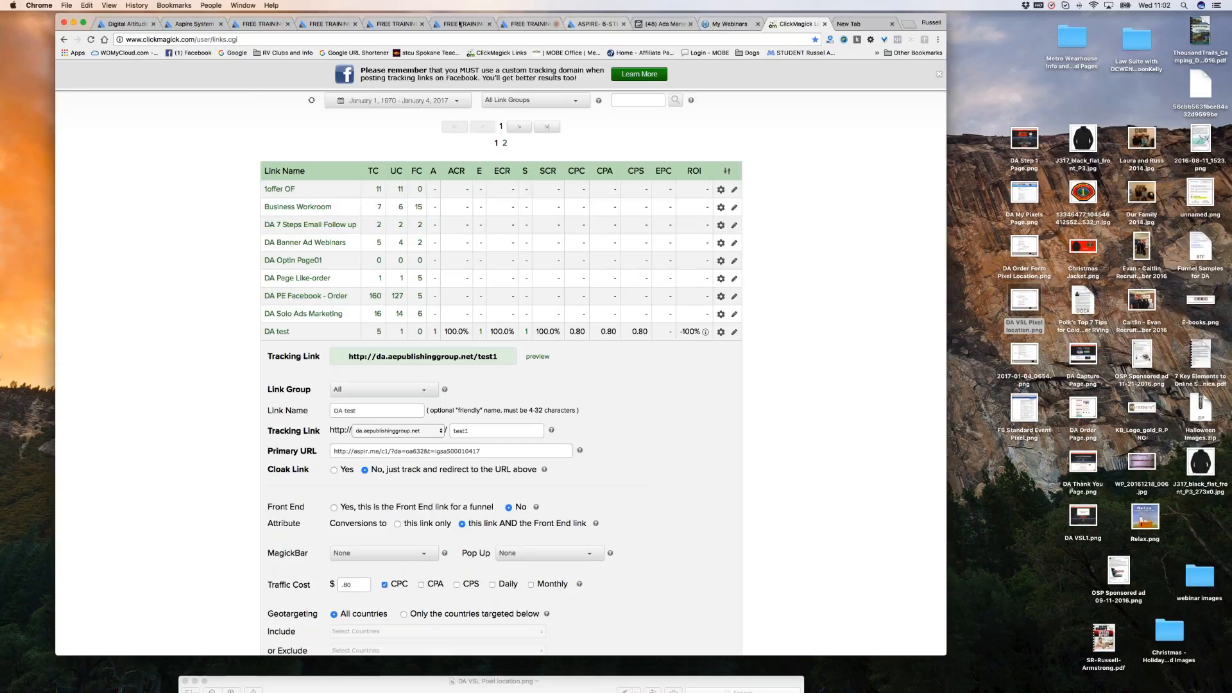
click(201, 24)
Save the tracking pixels on Aspire's My Pixels page, then go back to ClickMagick.
scroll(573, 226, up, 3)
scroll(573, 226, up, 10)
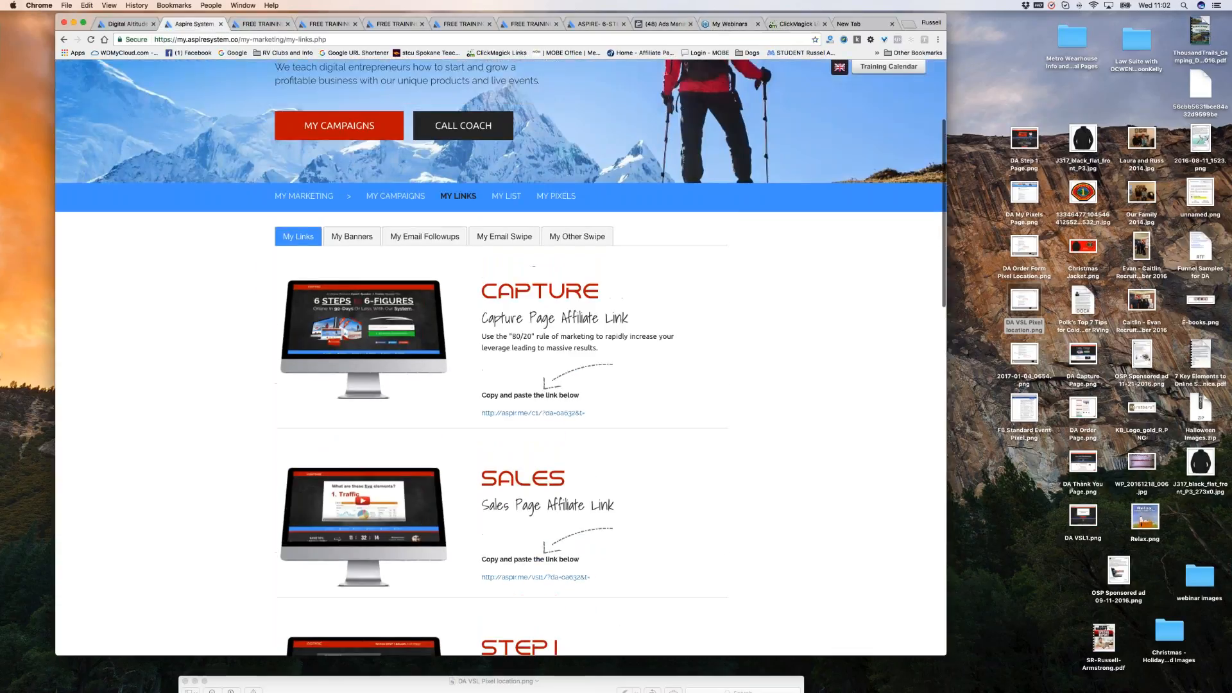
click(556, 196)
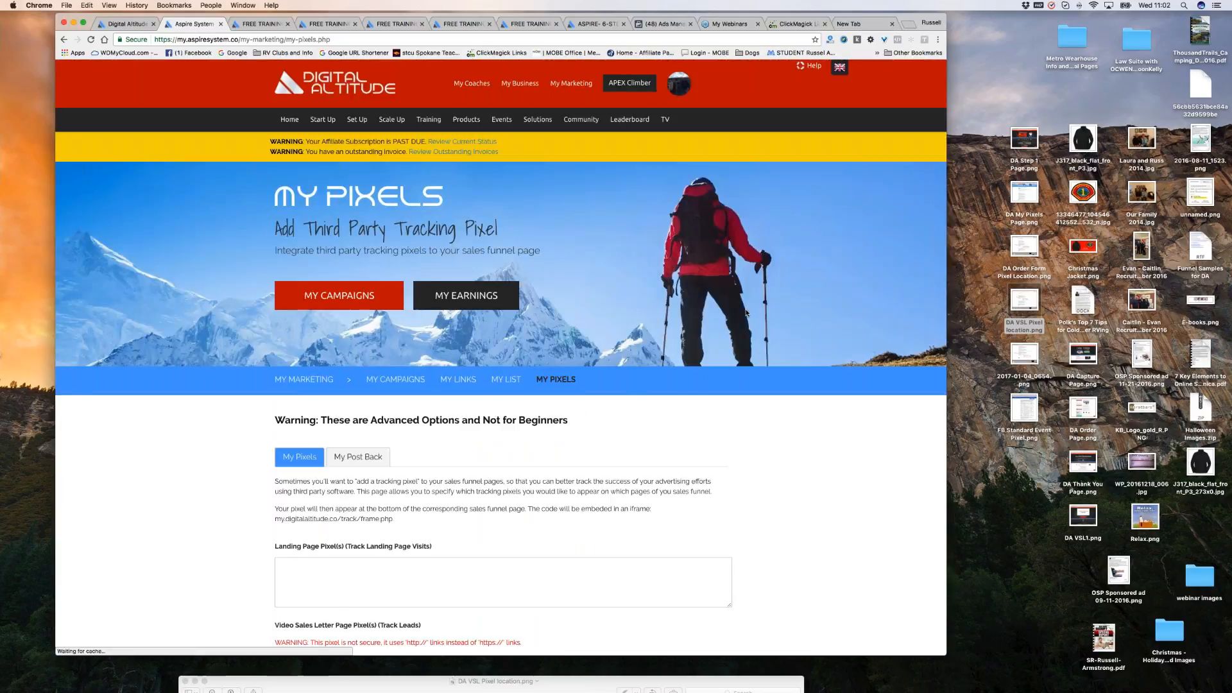
scroll(747, 314, down, 6)
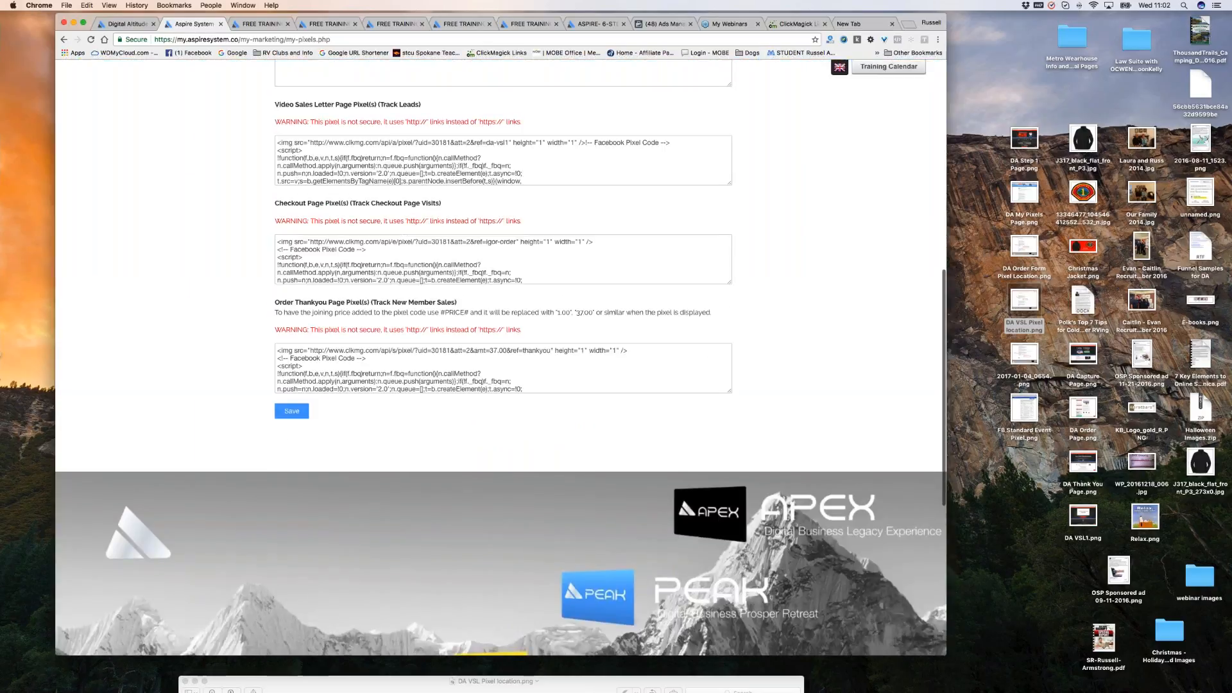
click(292, 413)
scroll(815, 360, down, 1)
scroll(800, 273, down, 1)
click(799, 24)
scroll(610, 442, down, 1)
Retry saving the DA test link and dismiss the traffic cost error.
scroll(609, 441, down, 10)
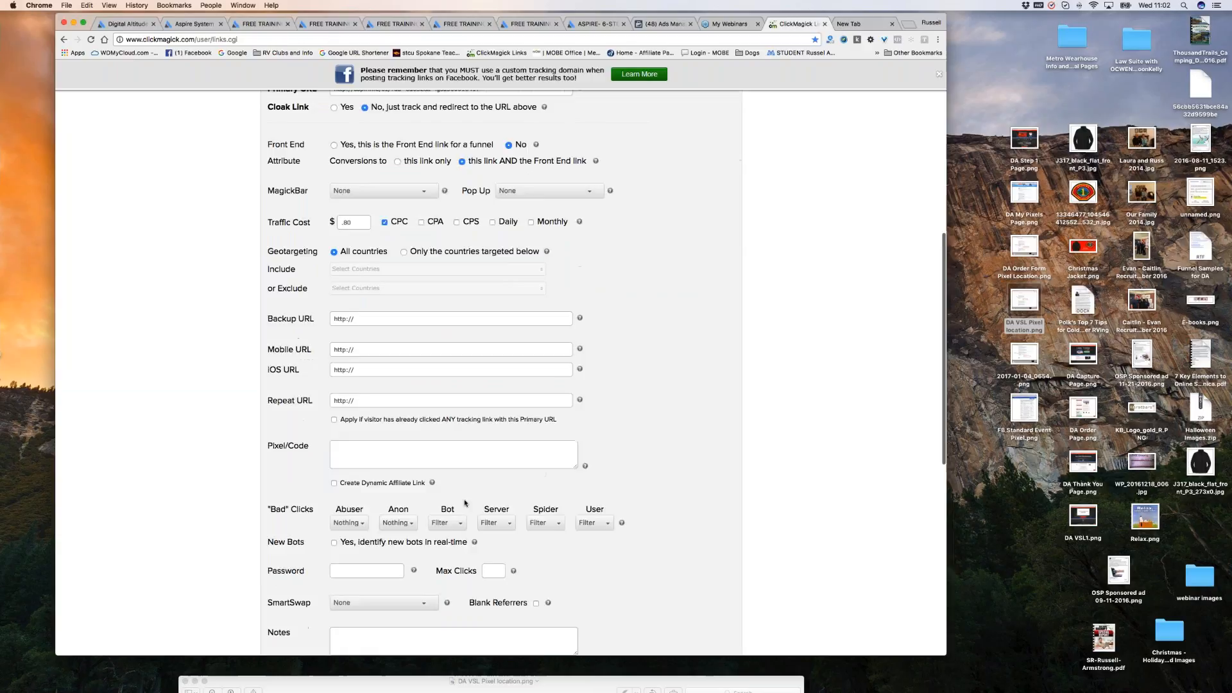
scroll(610, 441, down, 1)
click(362, 537)
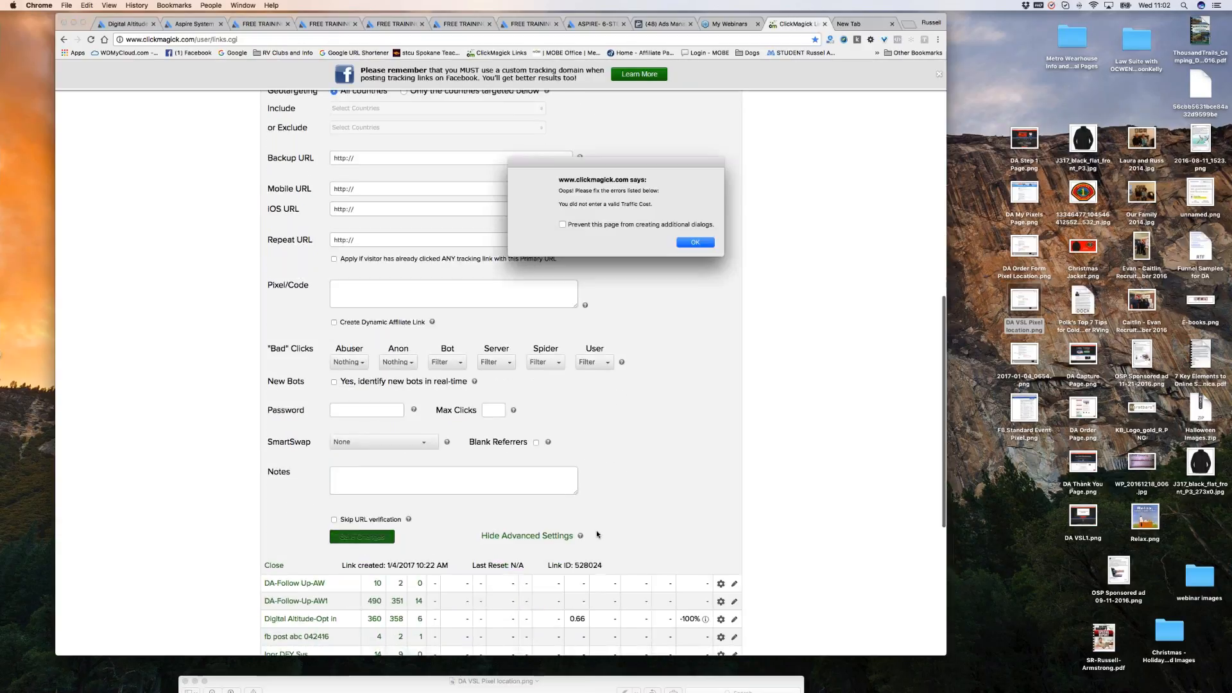
click(695, 243)
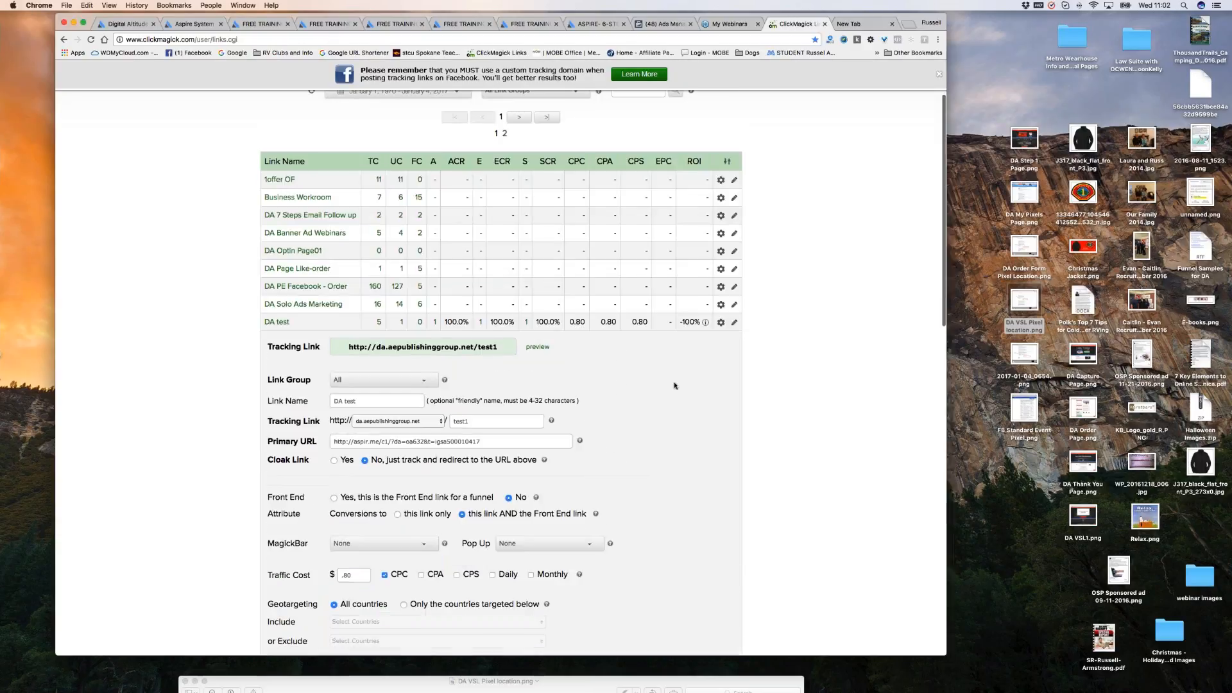
scroll(675, 386, down, 4)
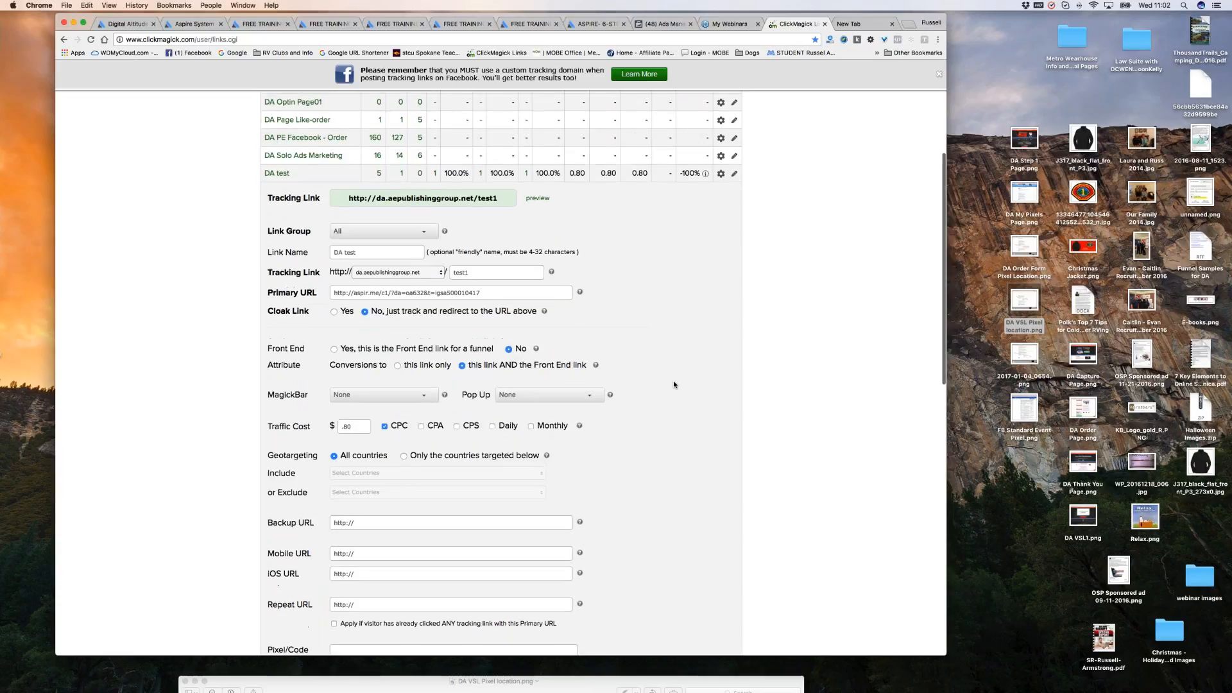
scroll(672, 380, up, 6)
click(486, 434)
right_click(384, 433)
click(404, 486)
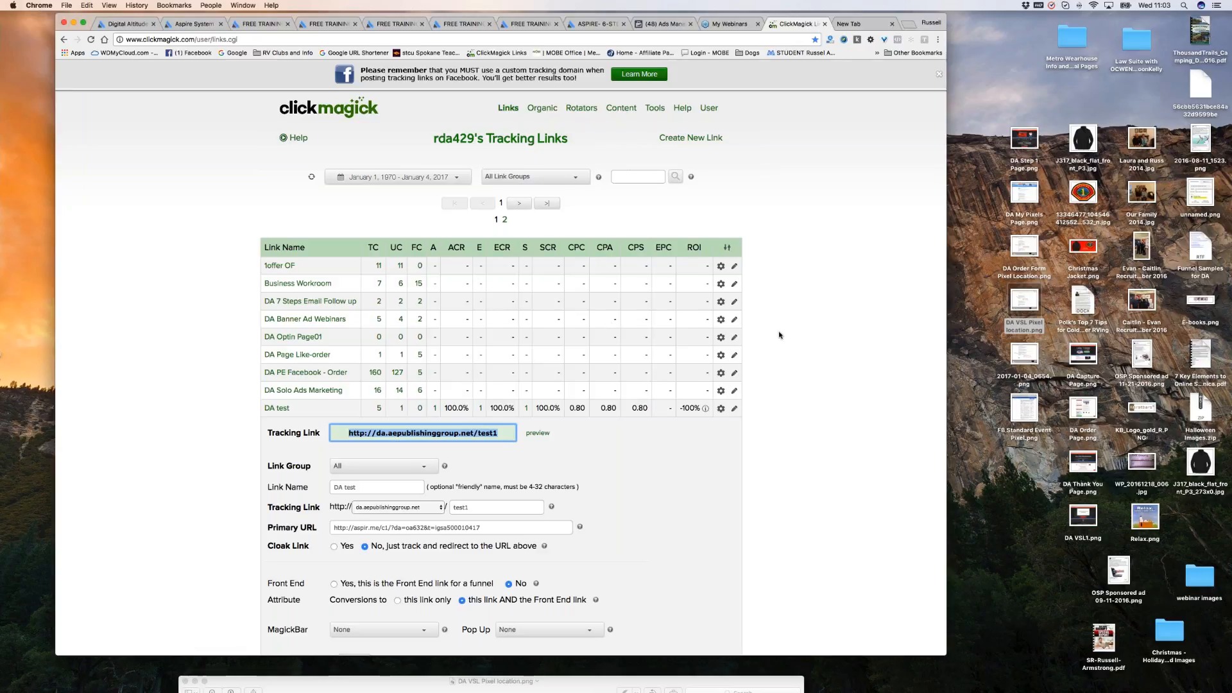
scroll(781, 337, down, 1)
scroll(781, 337, down, 5)
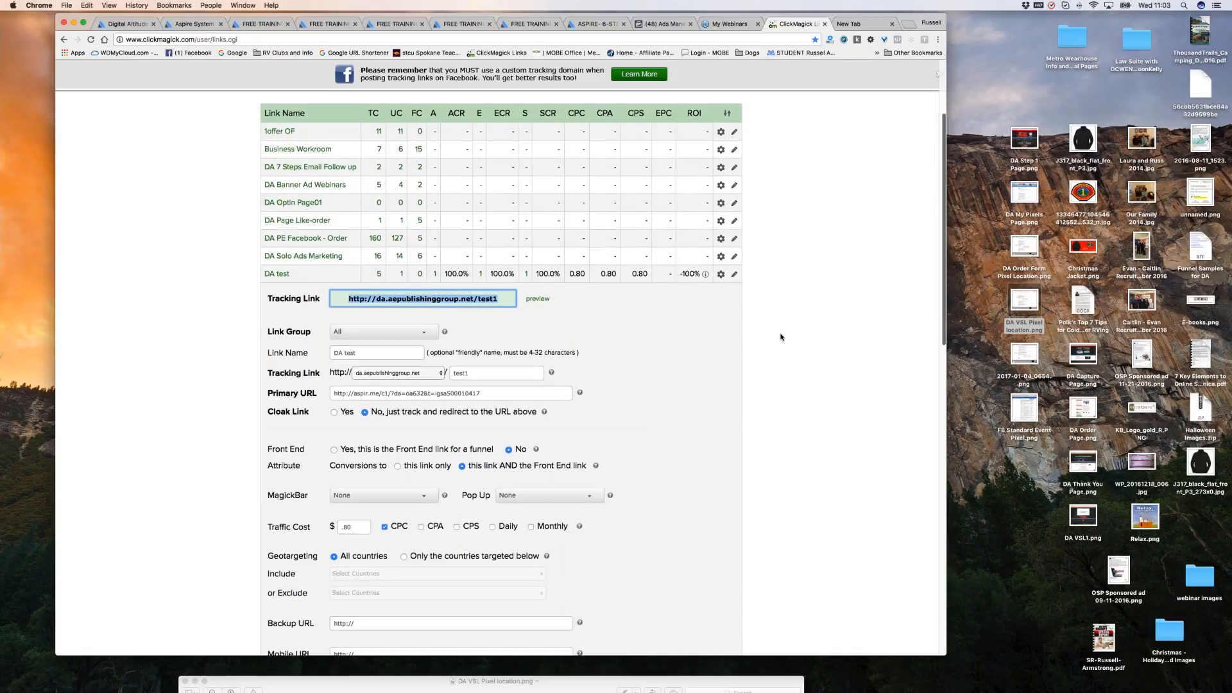
scroll(688, 345, down, 2)
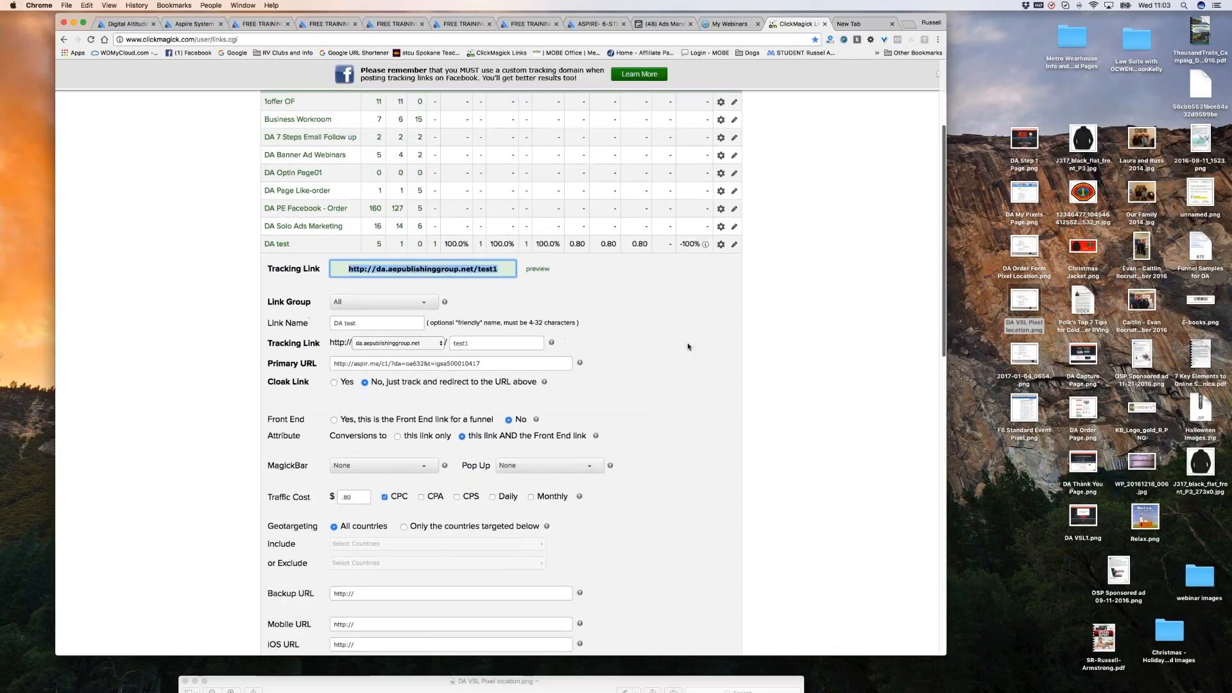
scroll(680, 350, up, 5)
scroll(672, 355, up, 3)
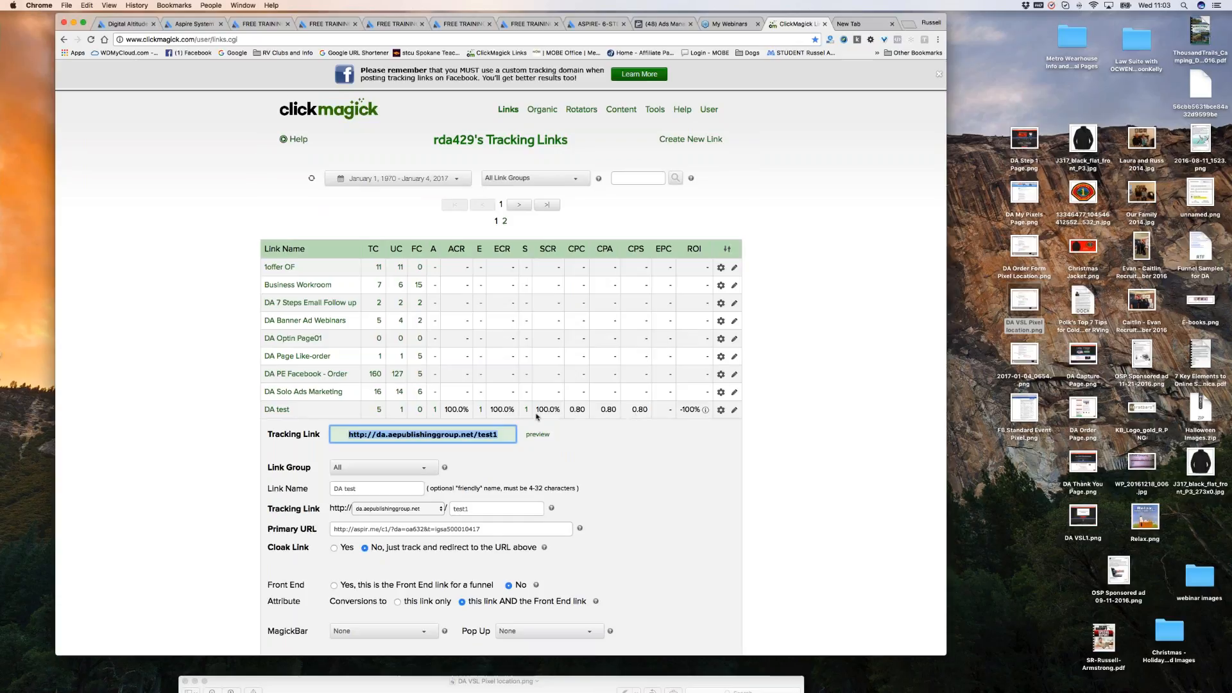
scroll(527, 417, down, 1)
scroll(526, 415, down, 1)
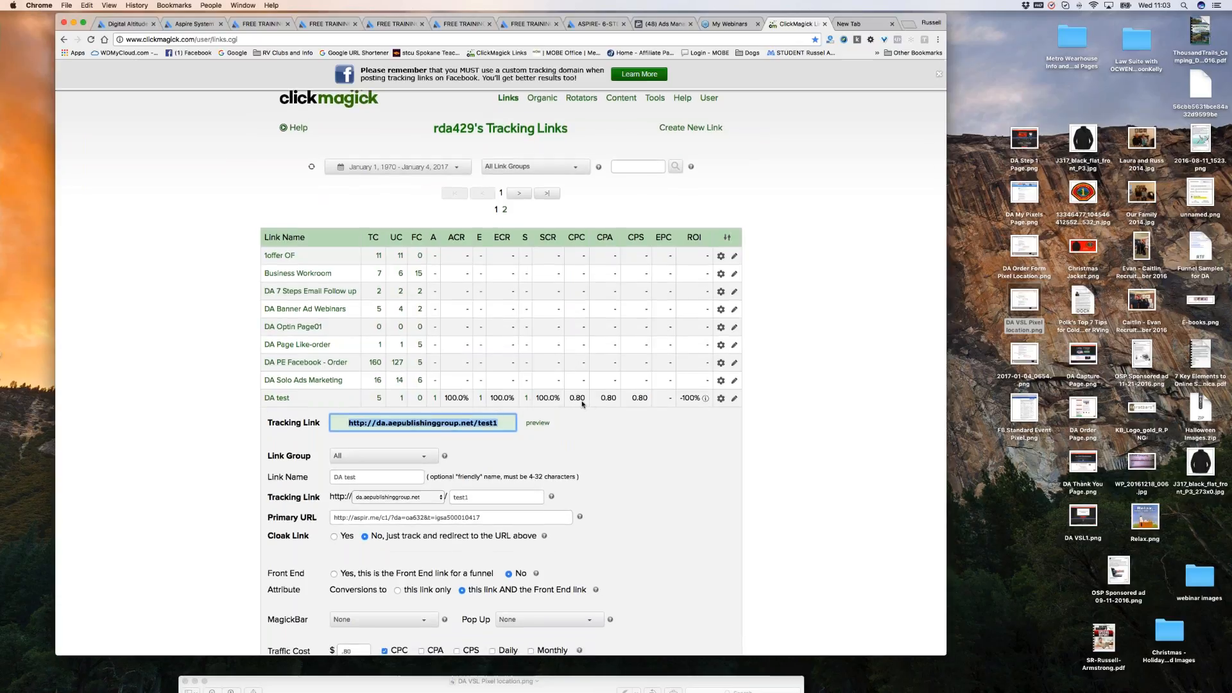
scroll(661, 453, down, 1)
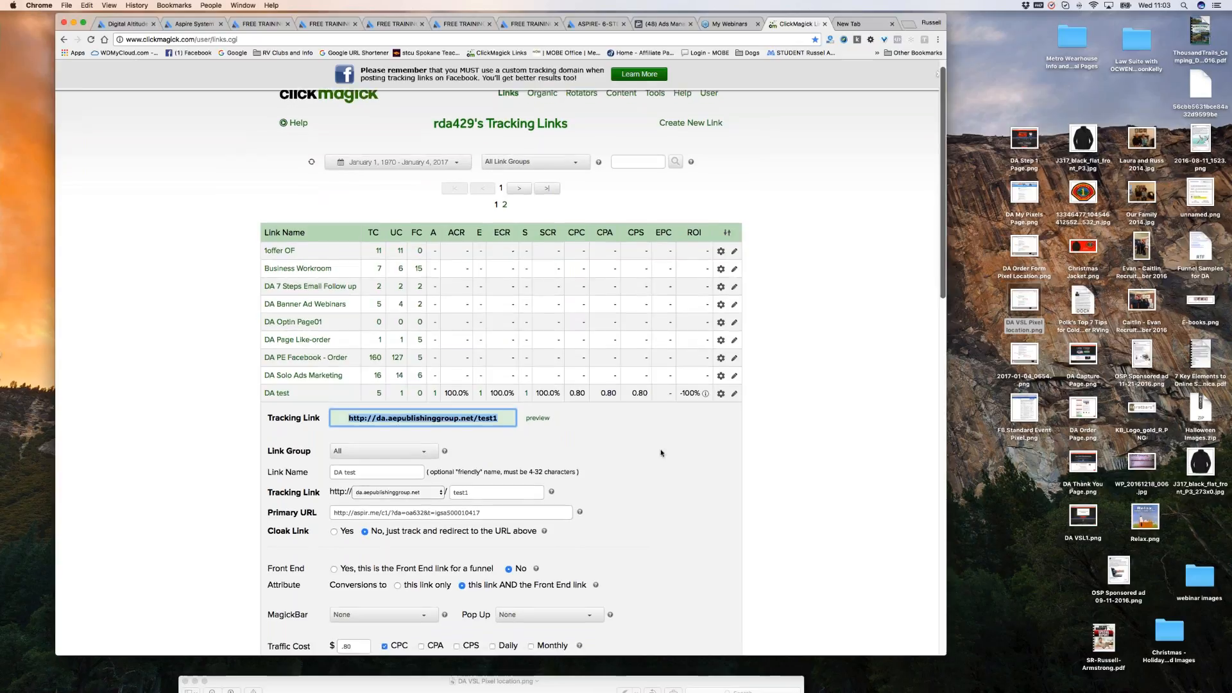
scroll(661, 453, down, 3)
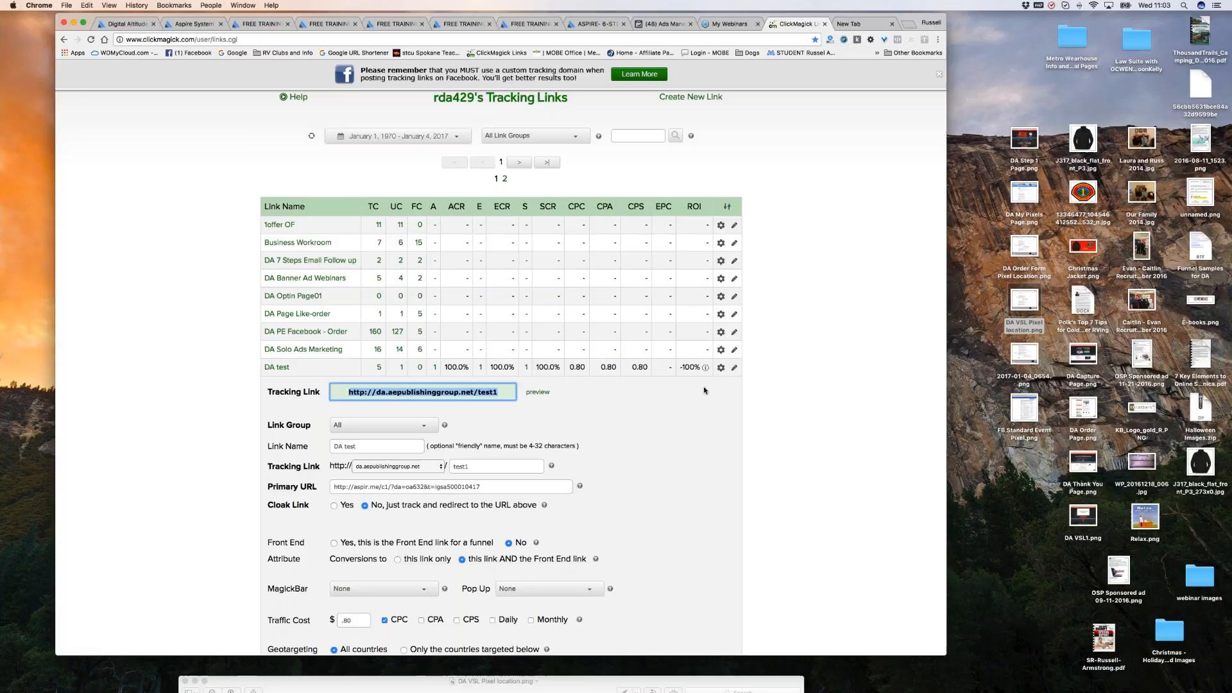
Close the DA test action menu and the empty browser tab, then move the Messages window left.
click(735, 368)
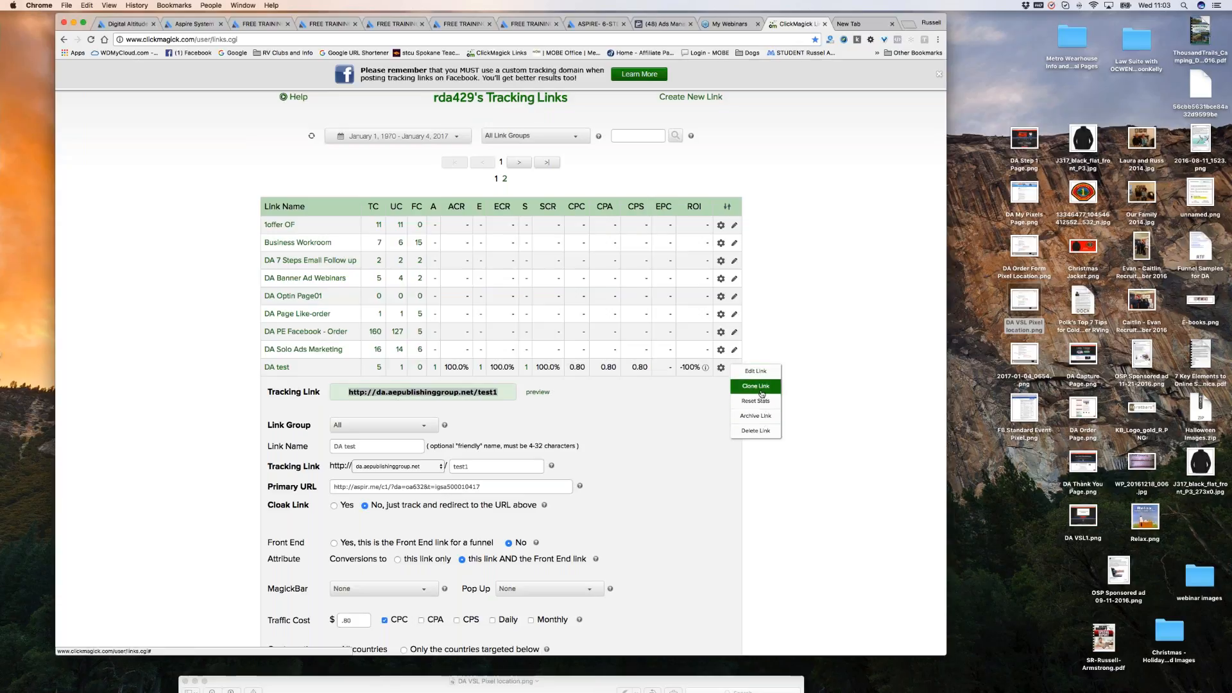
click(793, 392)
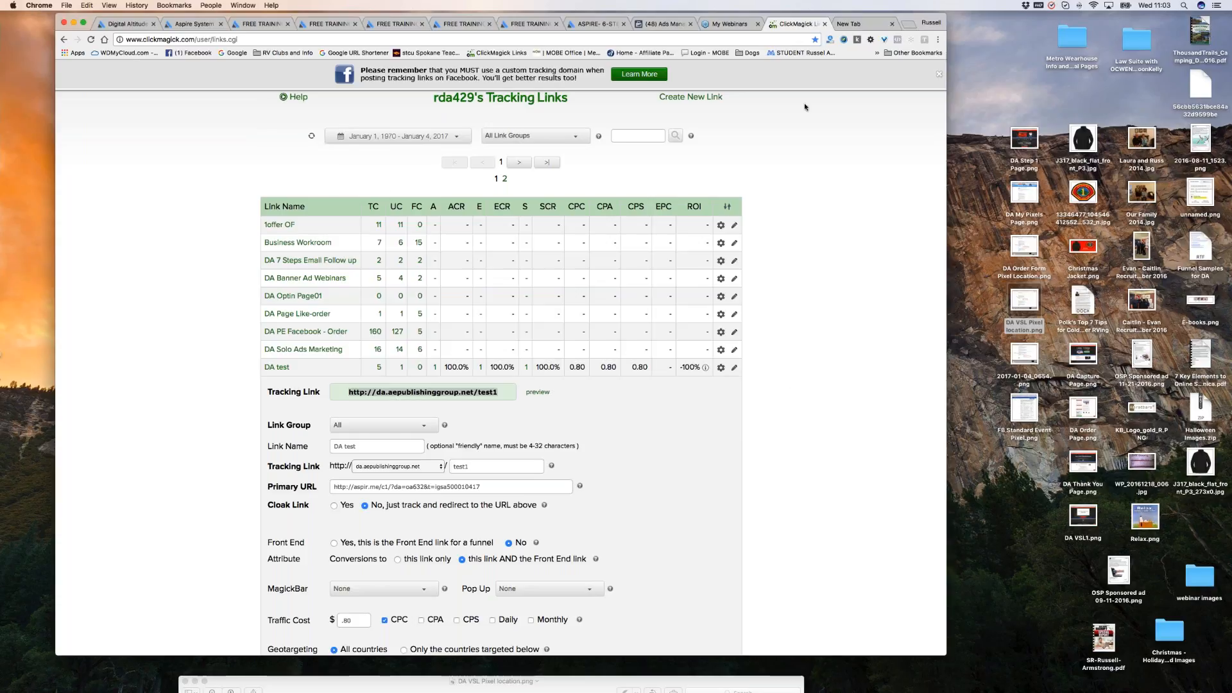
click(892, 24)
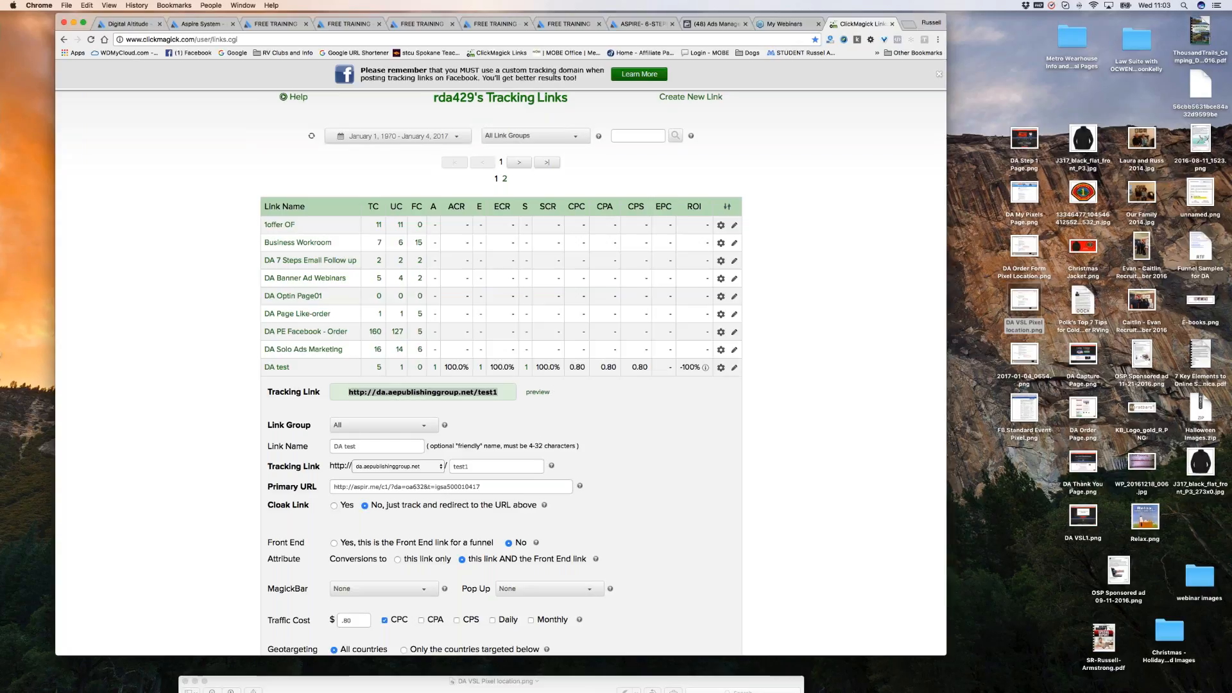
key(super+Tab)
drag(243, 461, 0, 457)
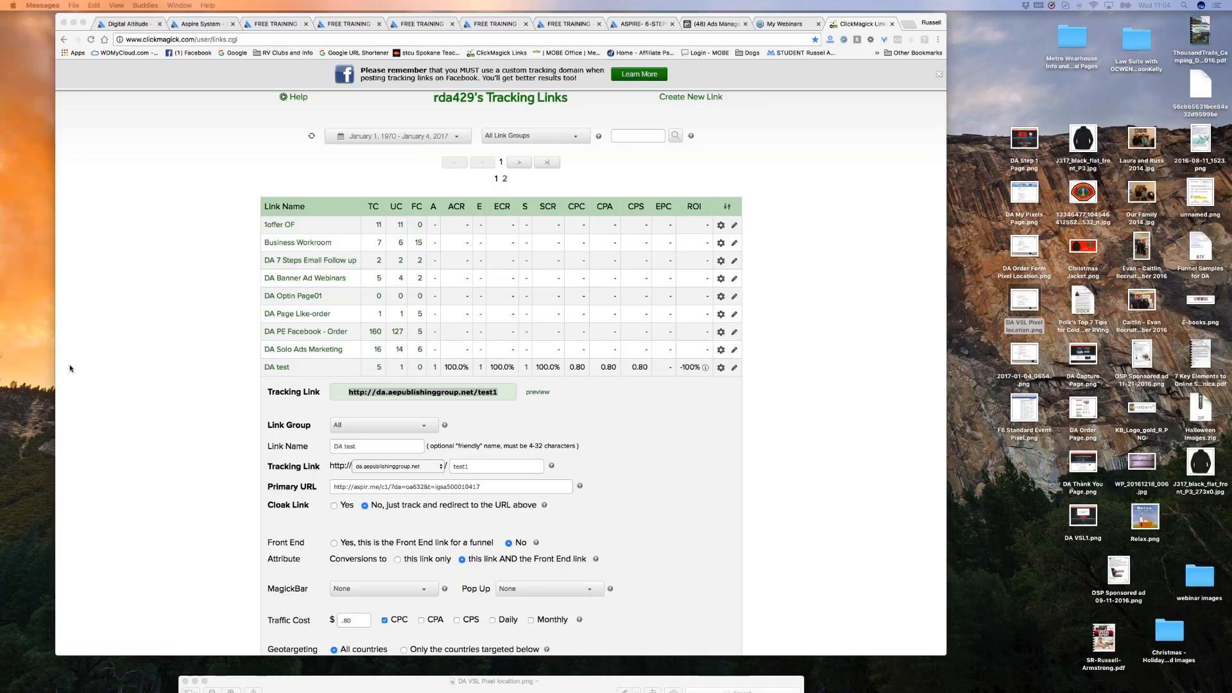
Reload the links page and highlight the DA test link's 18.50 EPC value.
click(311, 137)
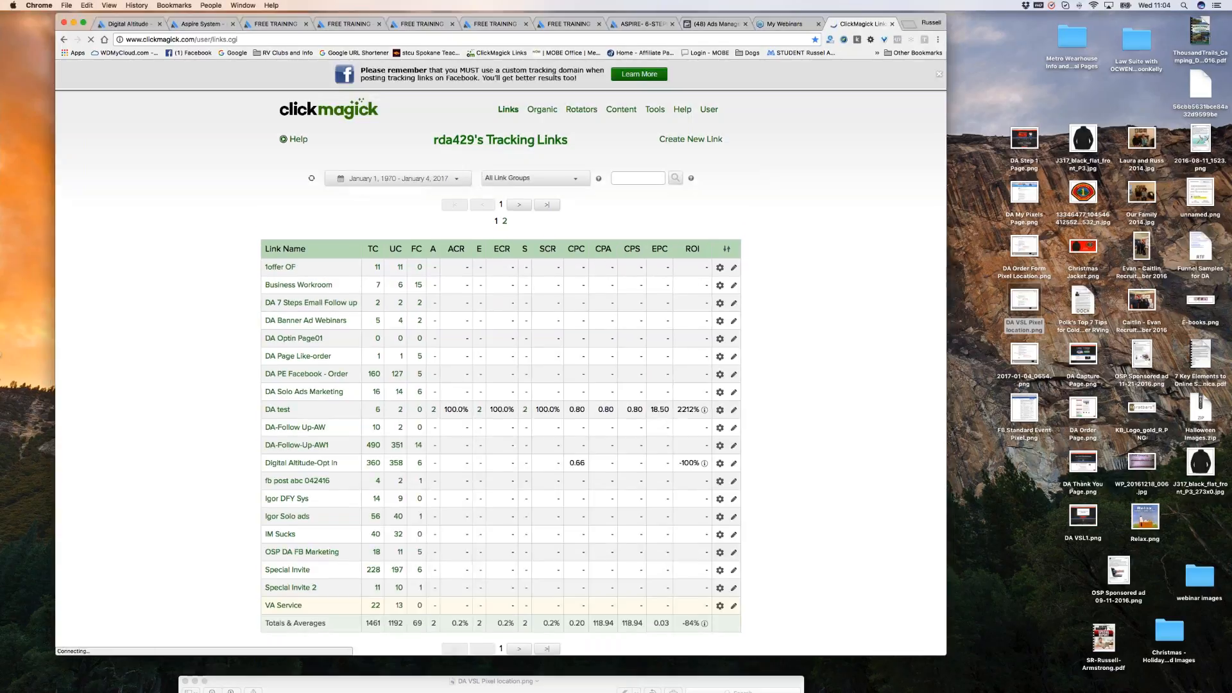
scroll(781, 362, down, 3)
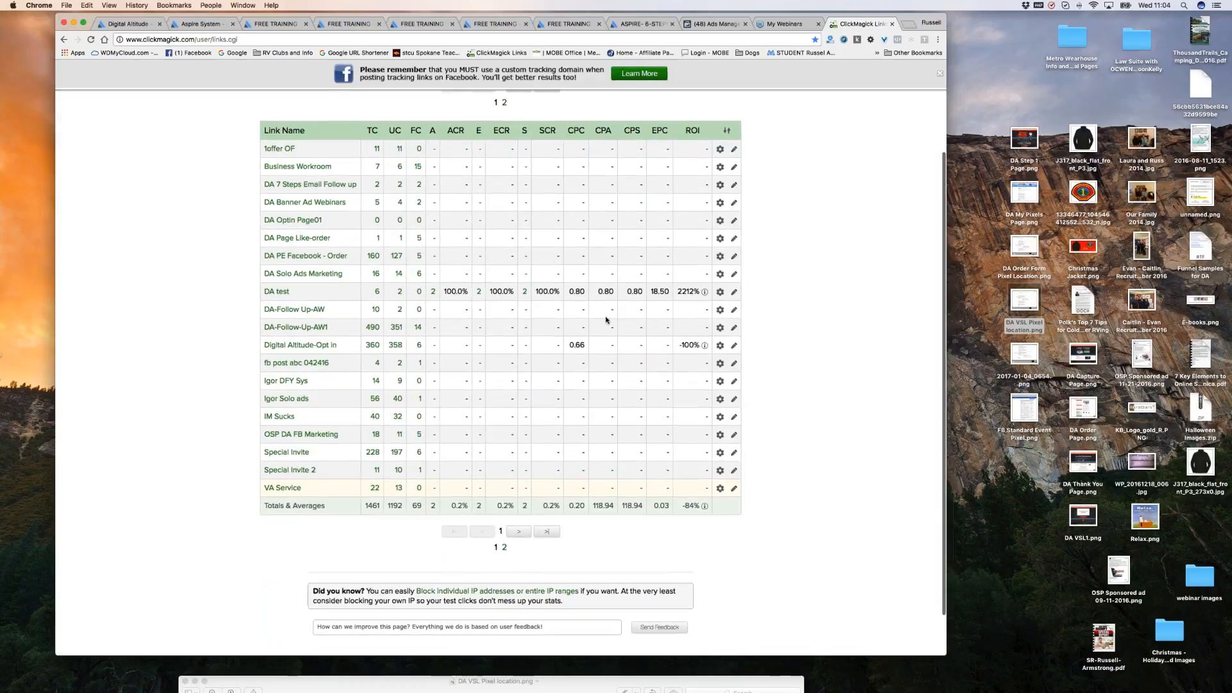
scroll(606, 319, up, 5)
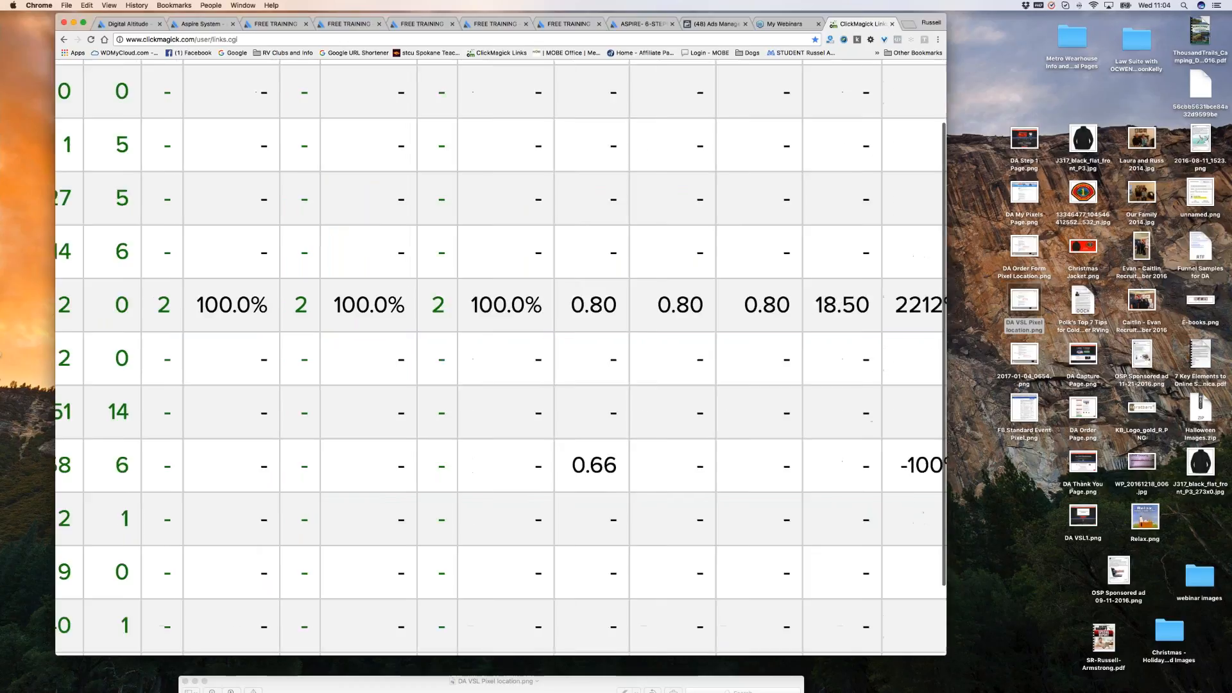
scroll(615, 327, right, 1)
scroll(614, 327, right, 5)
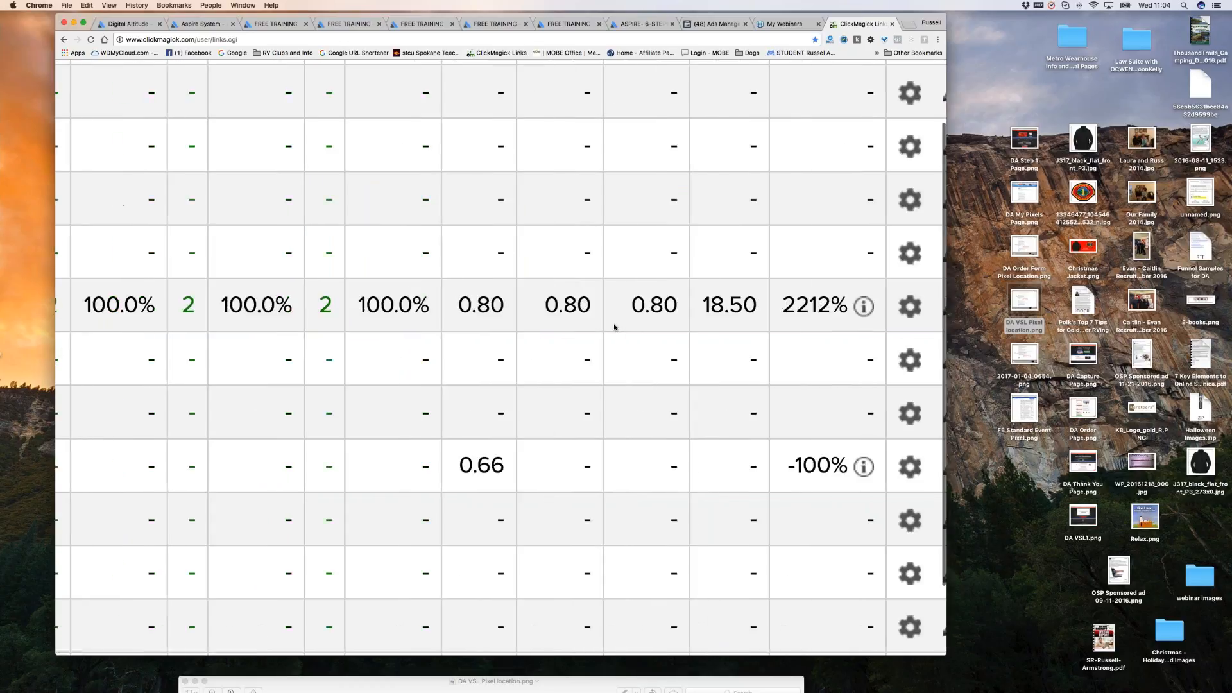
scroll(609, 333, right, 2)
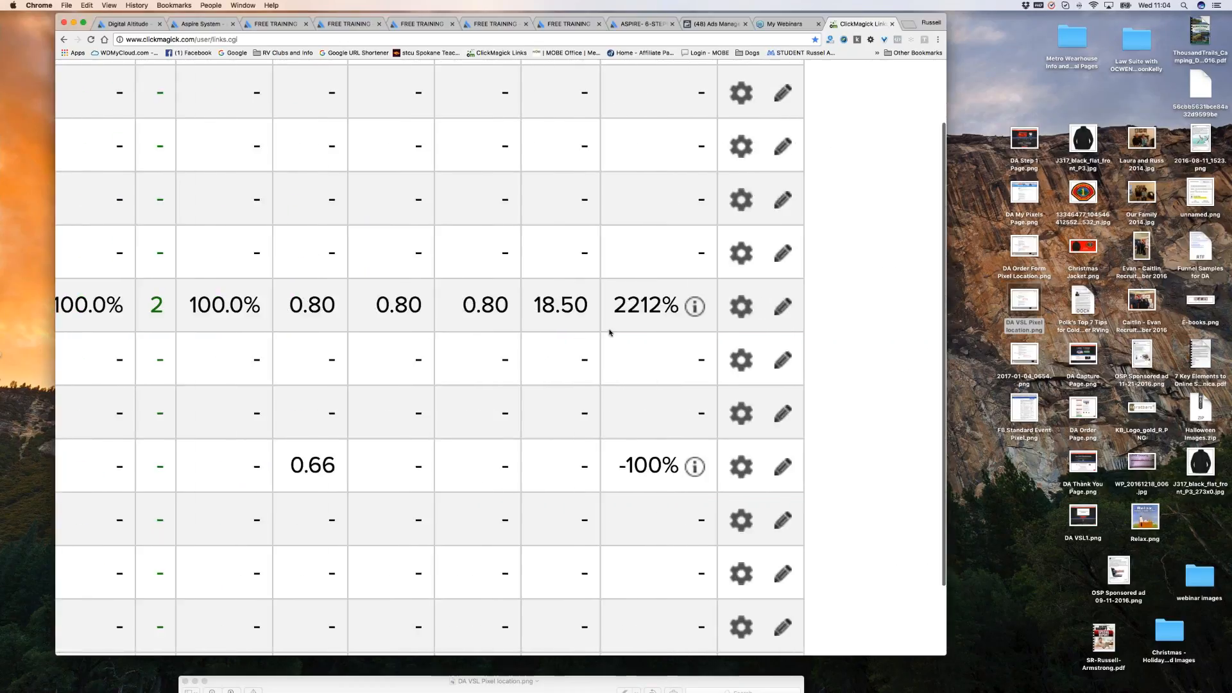
drag(523, 304, 577, 306)
Highlight the DA test link's 2212% ROI figure, then clear the selection.
scroll(224, 310, left, 1)
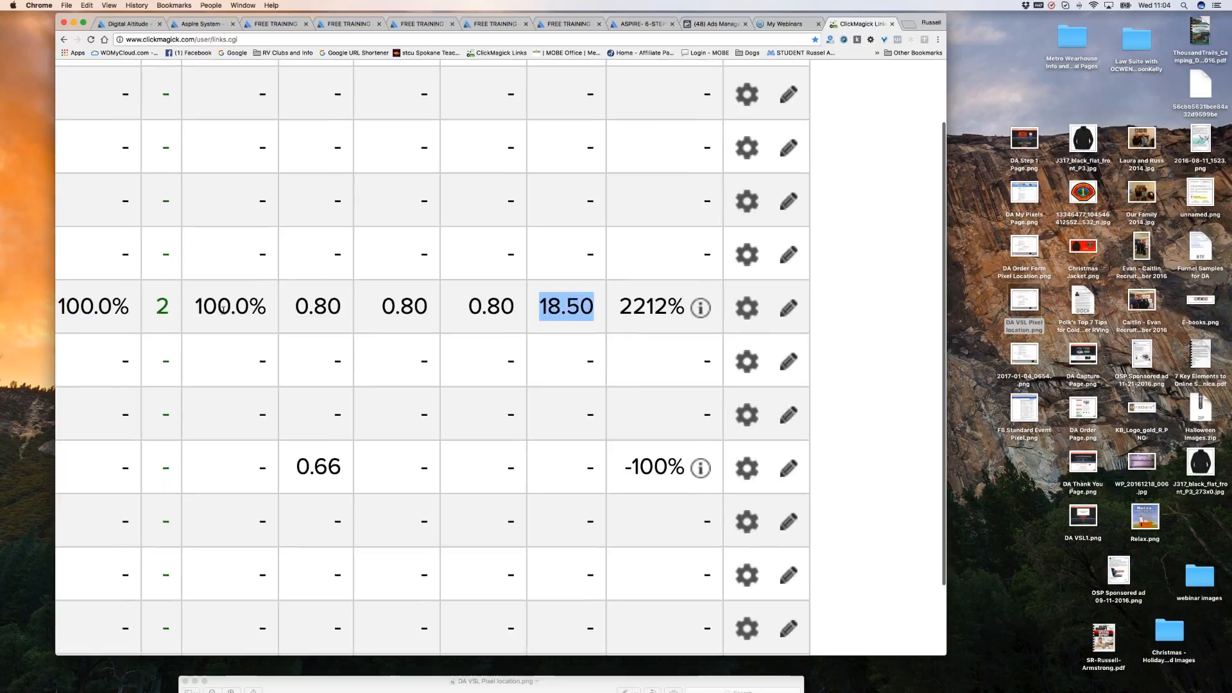
scroll(223, 310, left, 2)
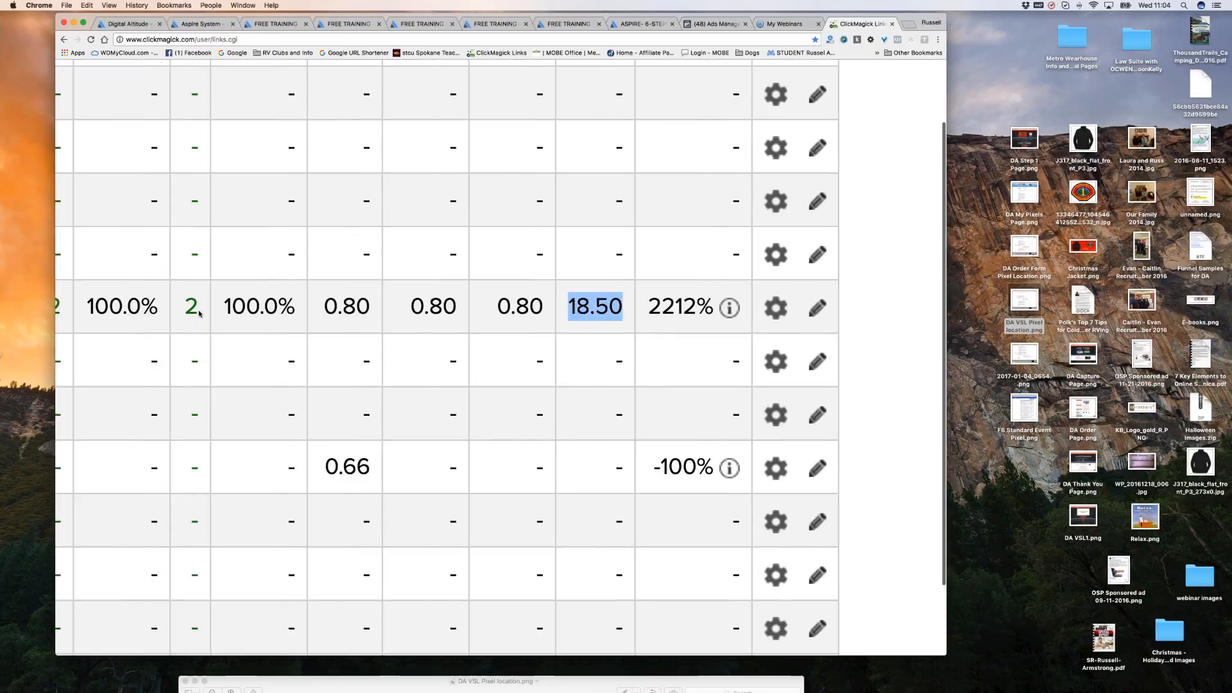
scroll(199, 313, left, 5)
scroll(500, 360, left, 12)
scroll(500, 359, right, 12)
scroll(500, 360, up, 4)
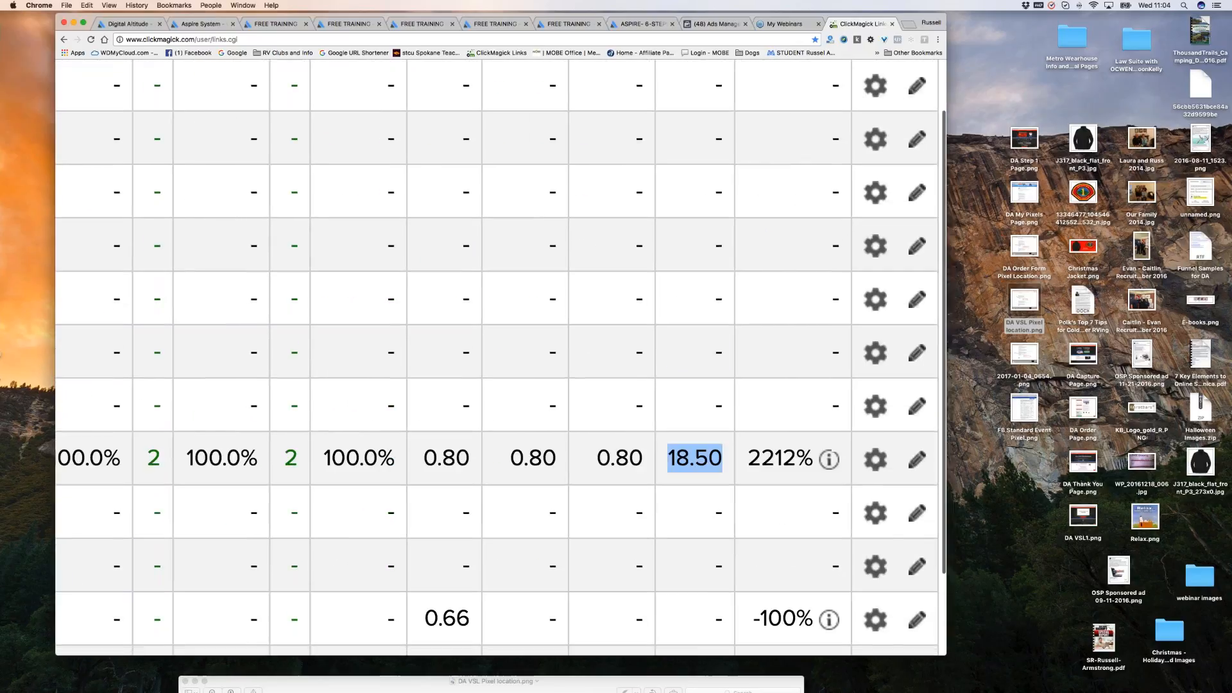
scroll(698, 314, up, 5)
scroll(698, 314, down, 5)
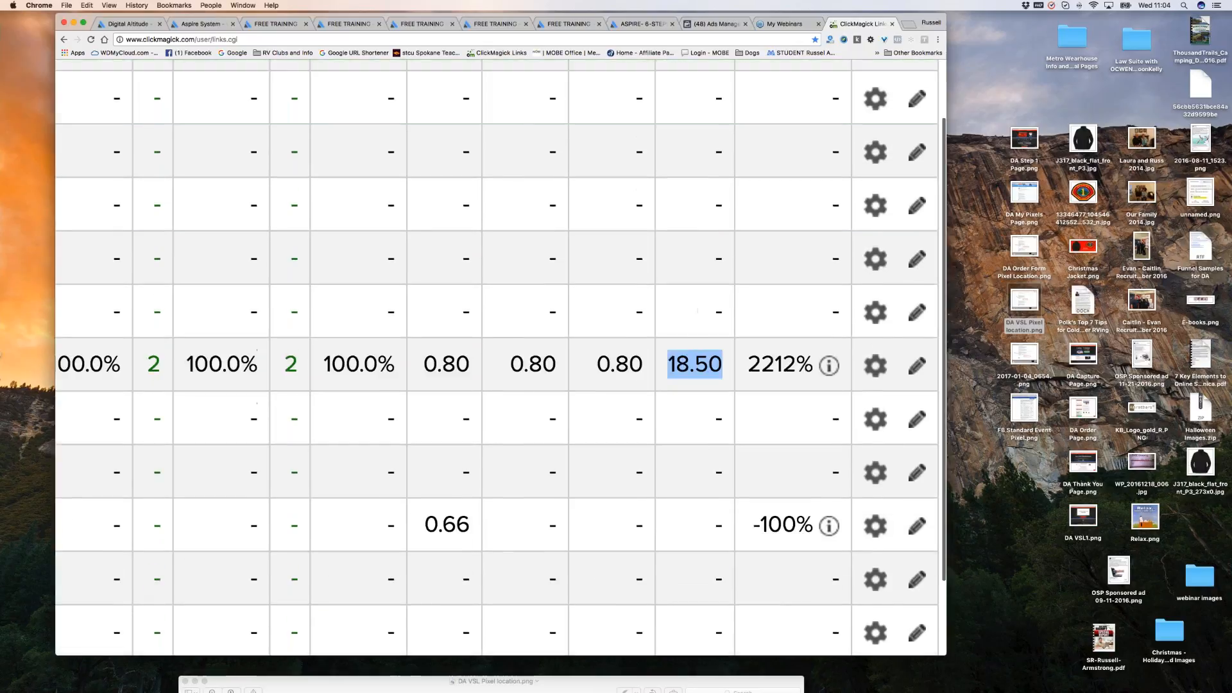
scroll(291, 372, left, 1)
scroll(291, 372, left, 1)
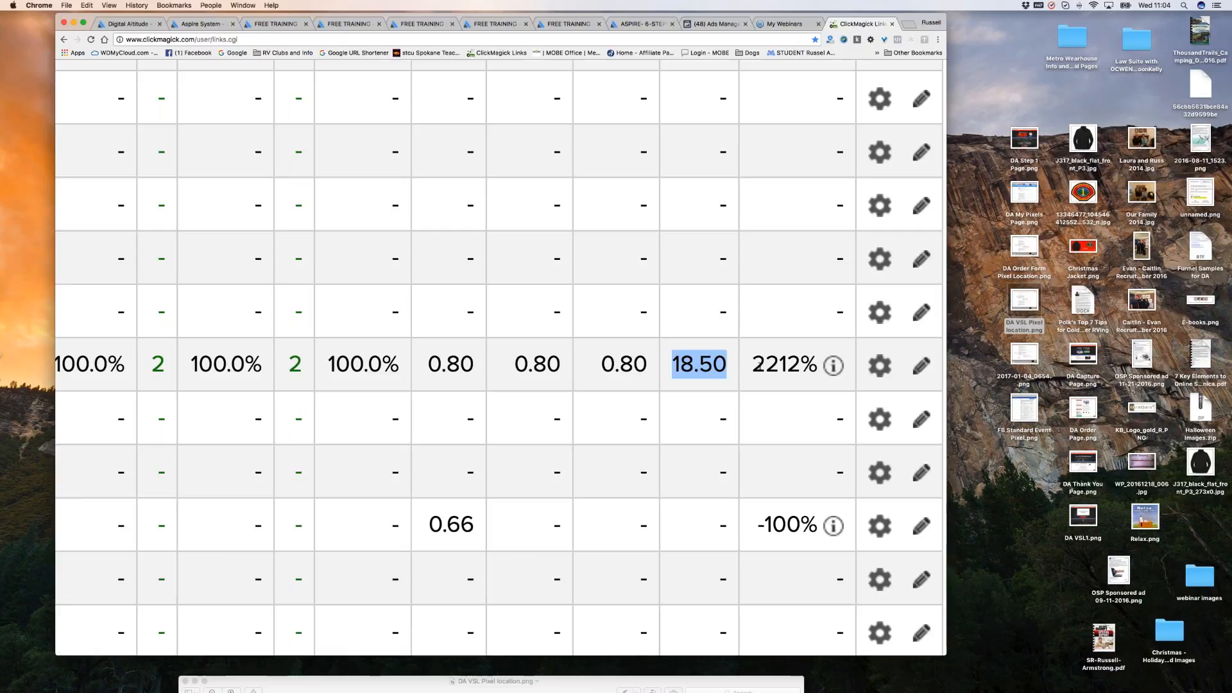
drag(755, 365, 800, 365)
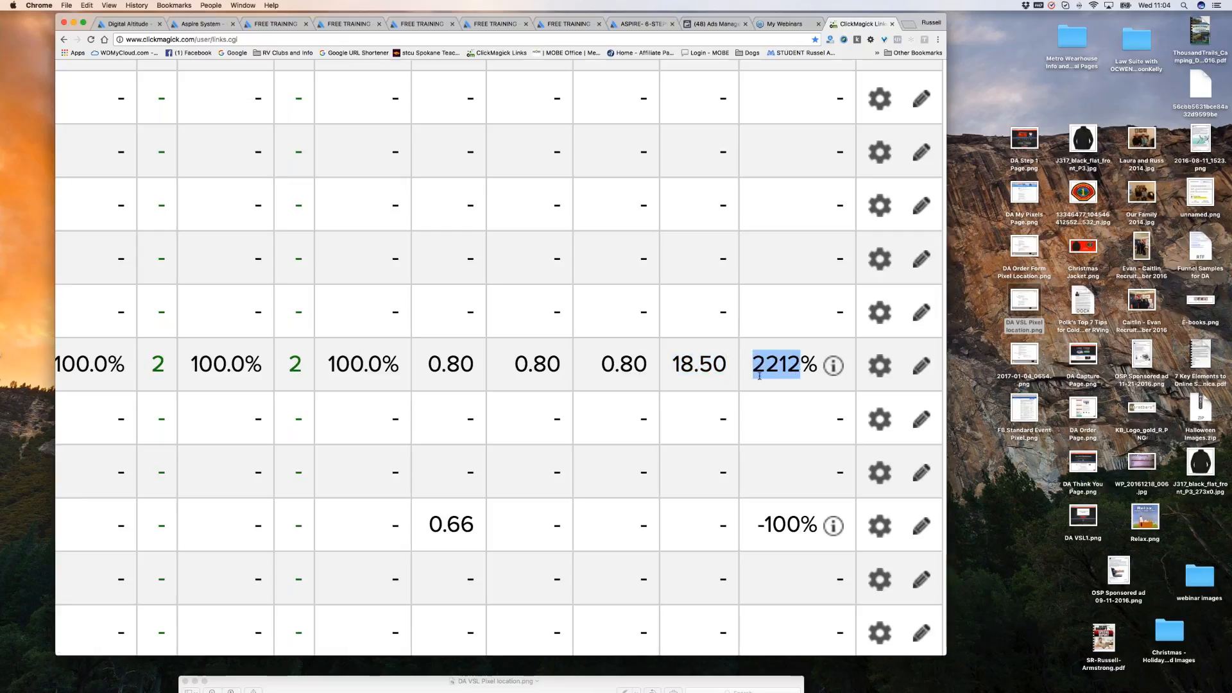
scroll(760, 376, left, 2)
scroll(759, 377, left, 2)
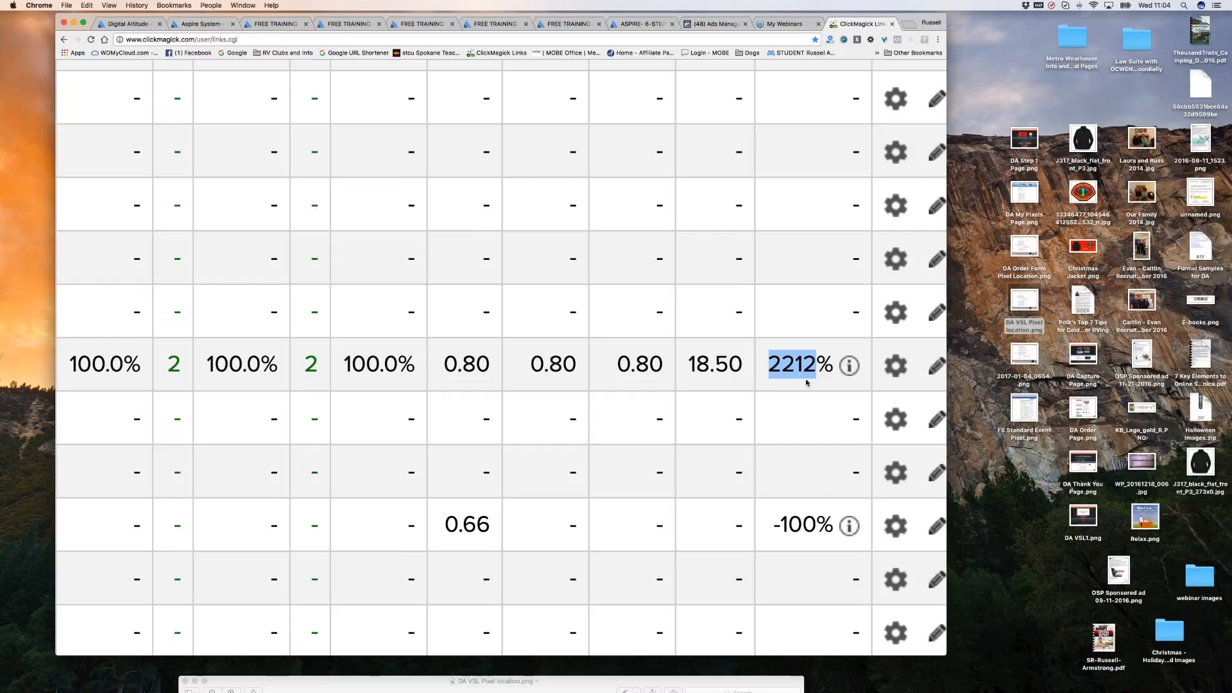
scroll(808, 383, down, 5)
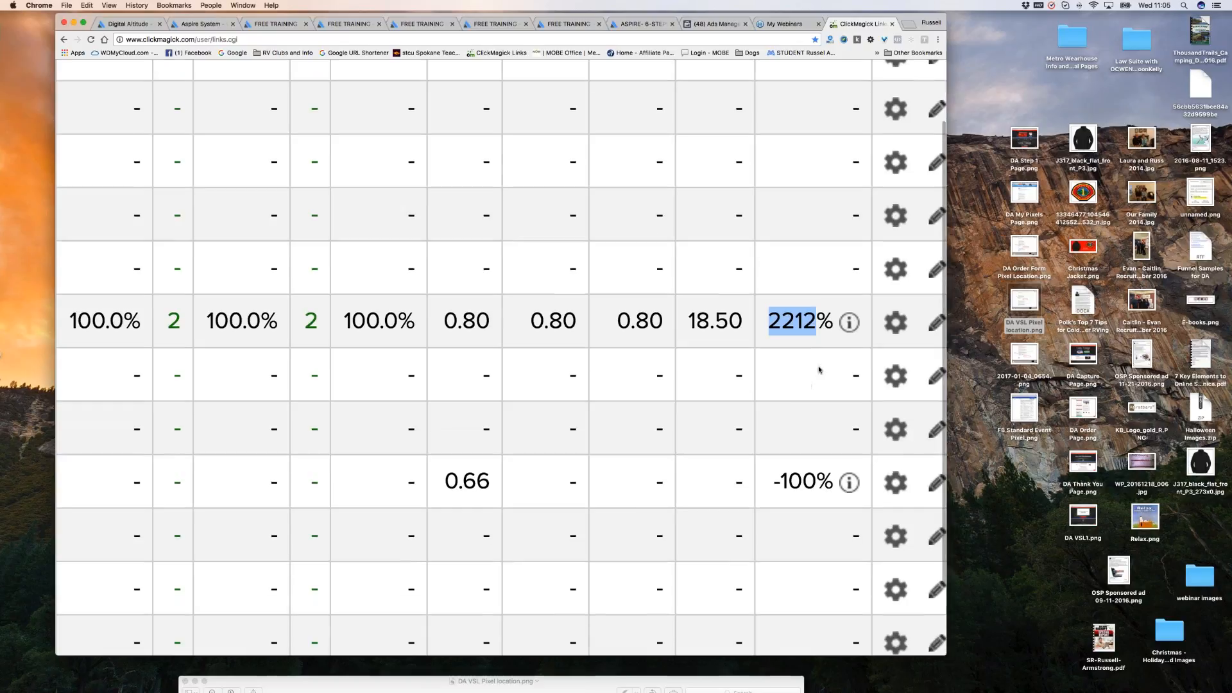
scroll(826, 347, down, 1)
scroll(826, 347, down, 5)
click(775, 339)
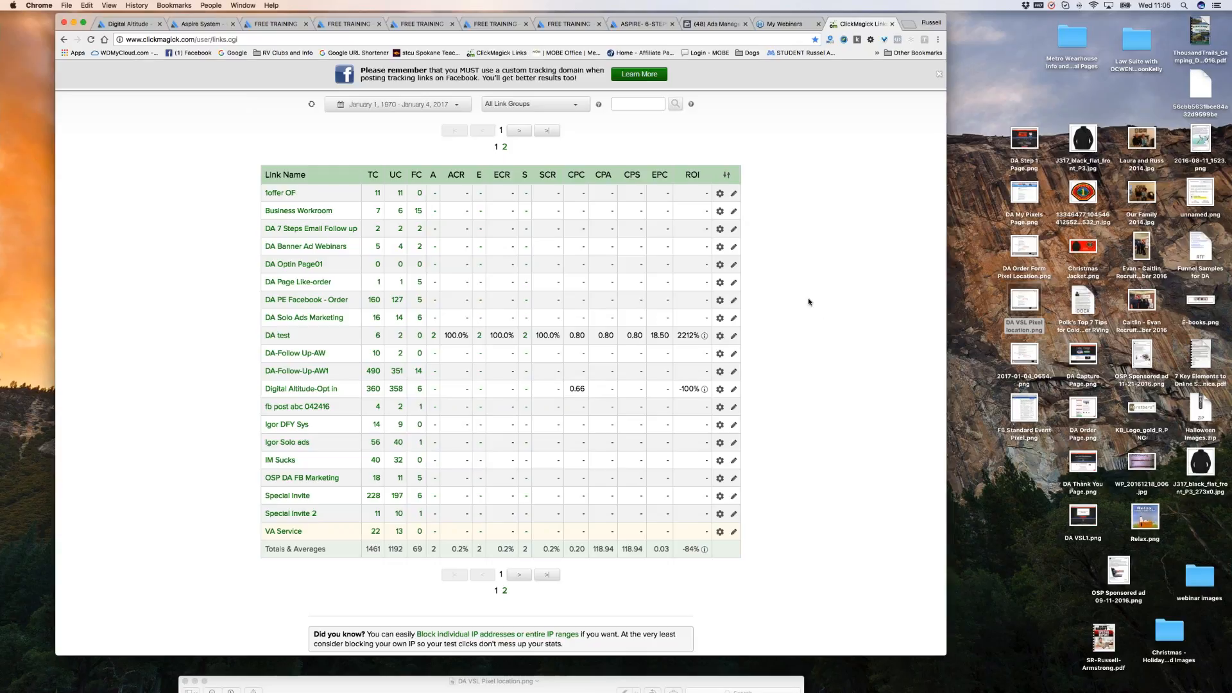
scroll(807, 296, up, 1)
scroll(807, 296, up, 2)
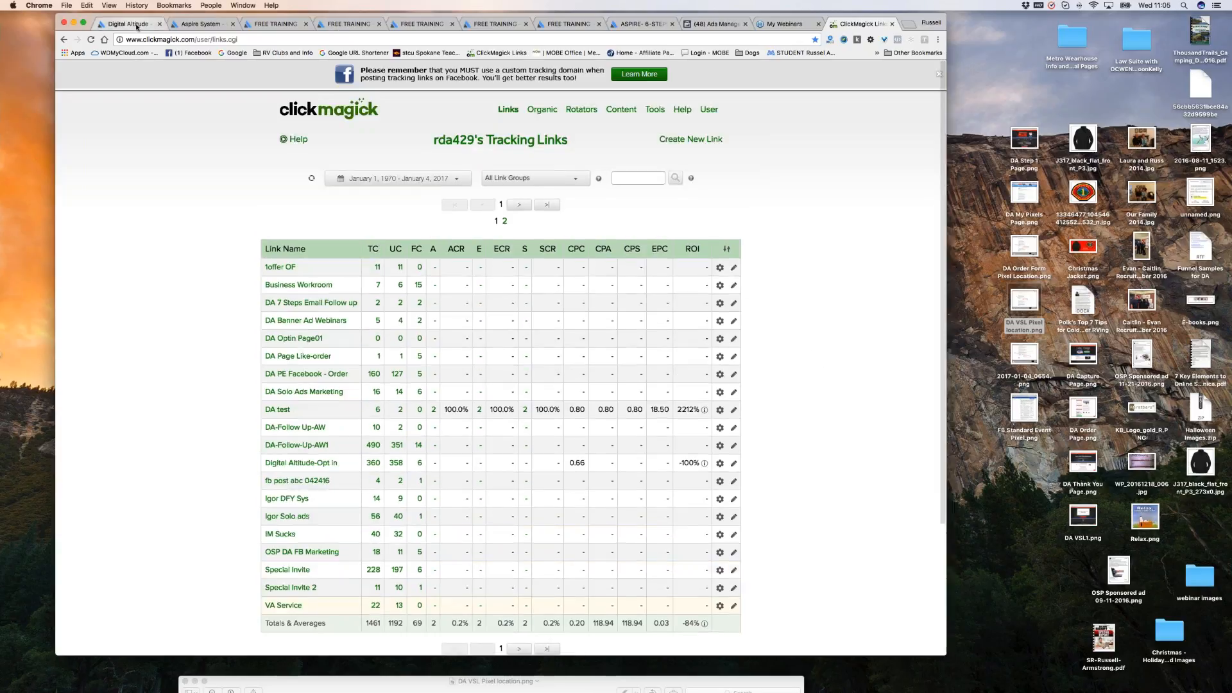
Open My Campaigns in Aspire System and scroll to the leads dated Jan 4, 2017.
click(196, 26)
scroll(462, 146, up, 1)
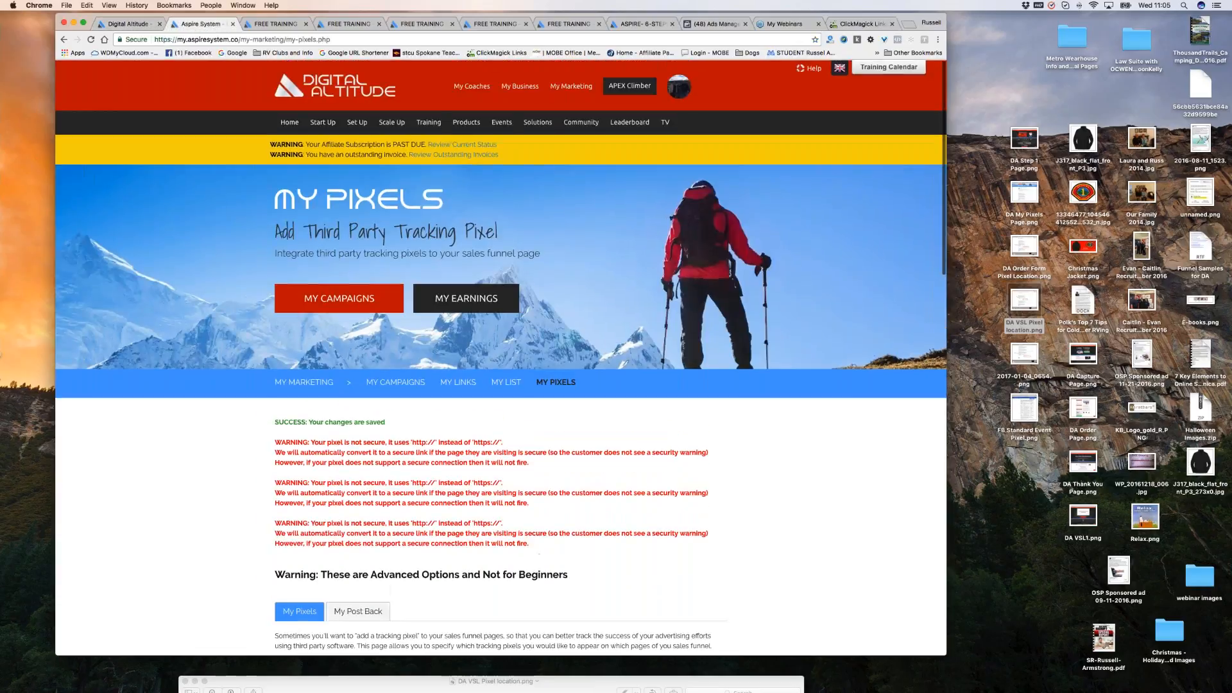
click(395, 383)
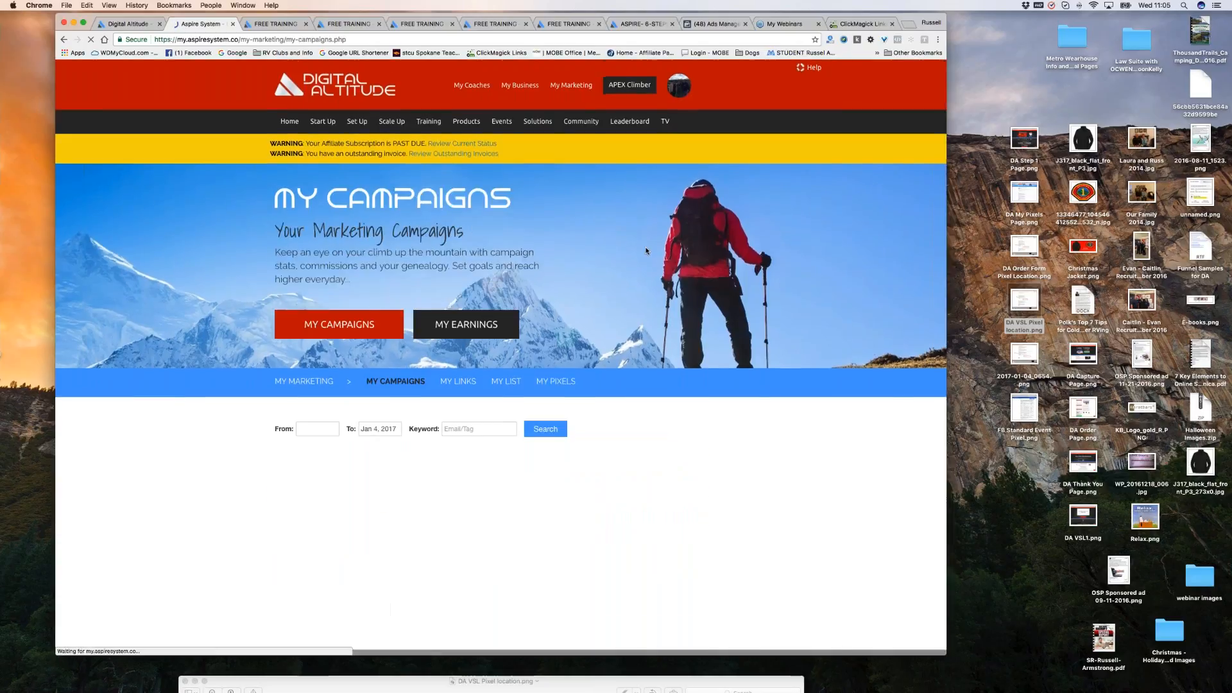
scroll(646, 251, down, 5)
scroll(646, 251, down, 4)
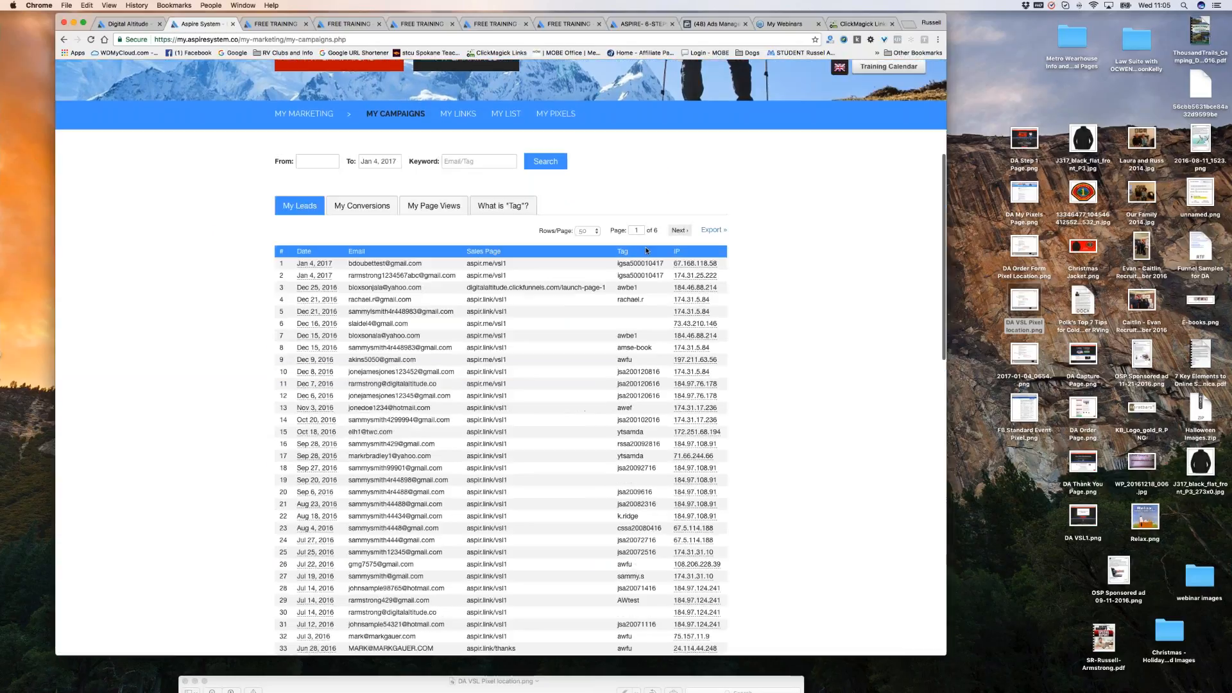
scroll(646, 251, down, 1)
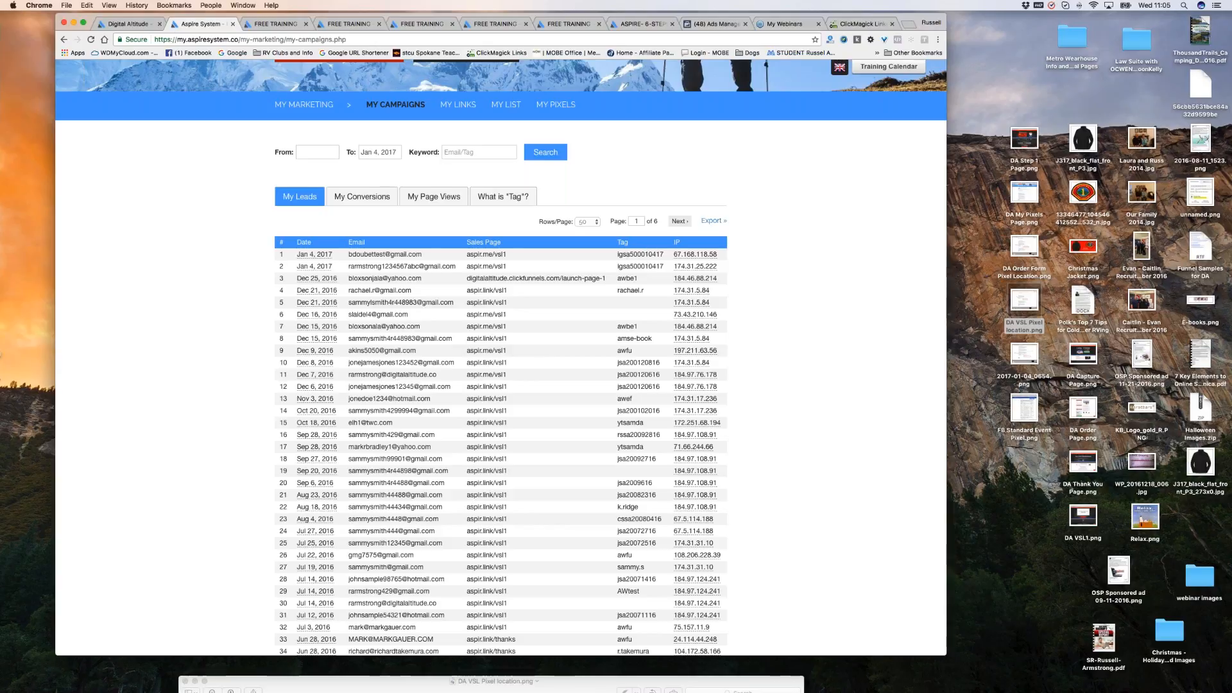
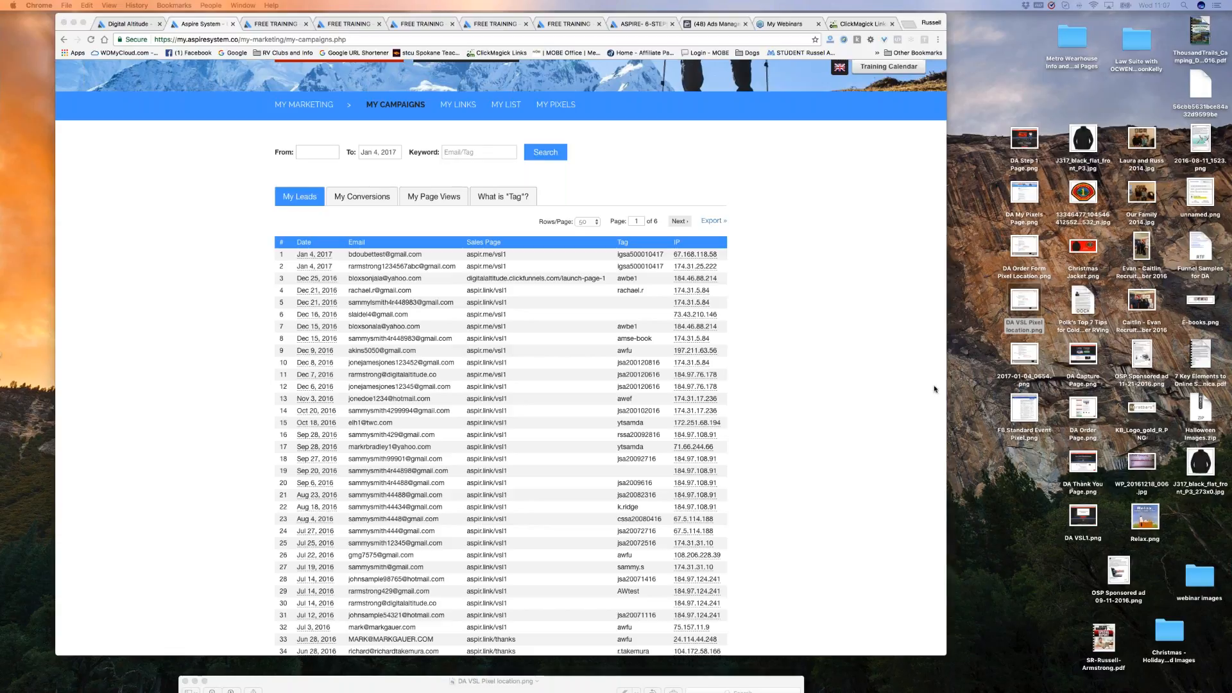
Scroll the campaign leads list, then bring up the ClickMagick tracking links report.
scroll(820, 379, down, 1)
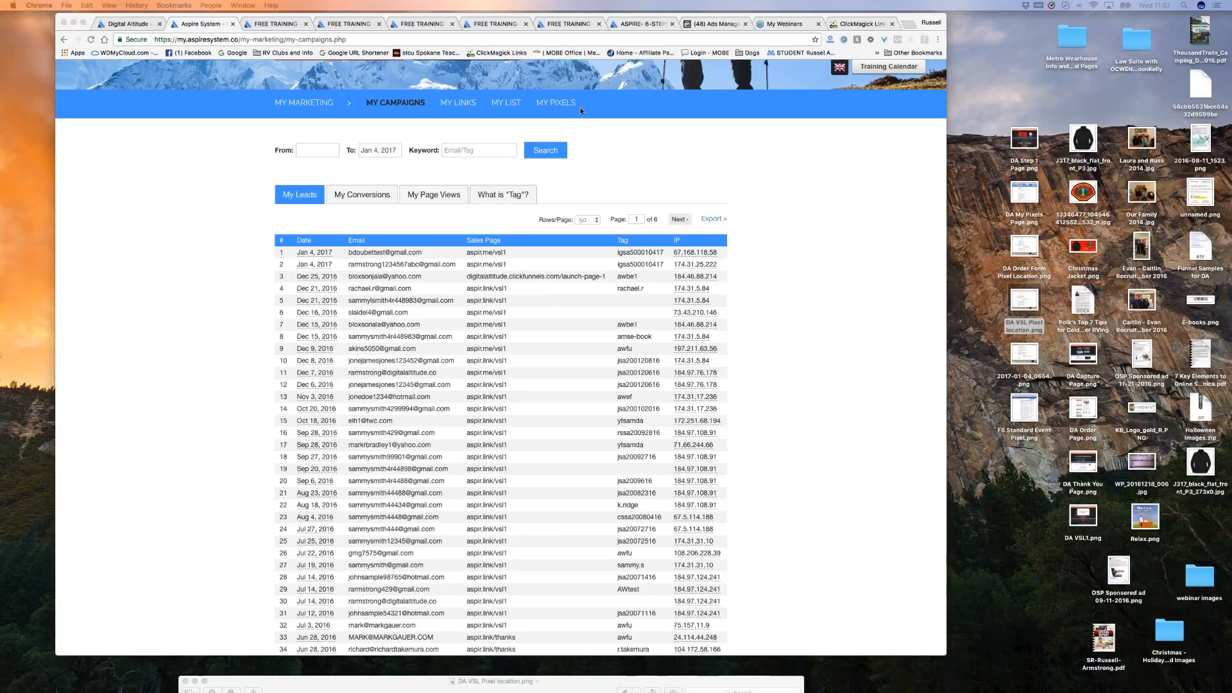
click(844, 26)
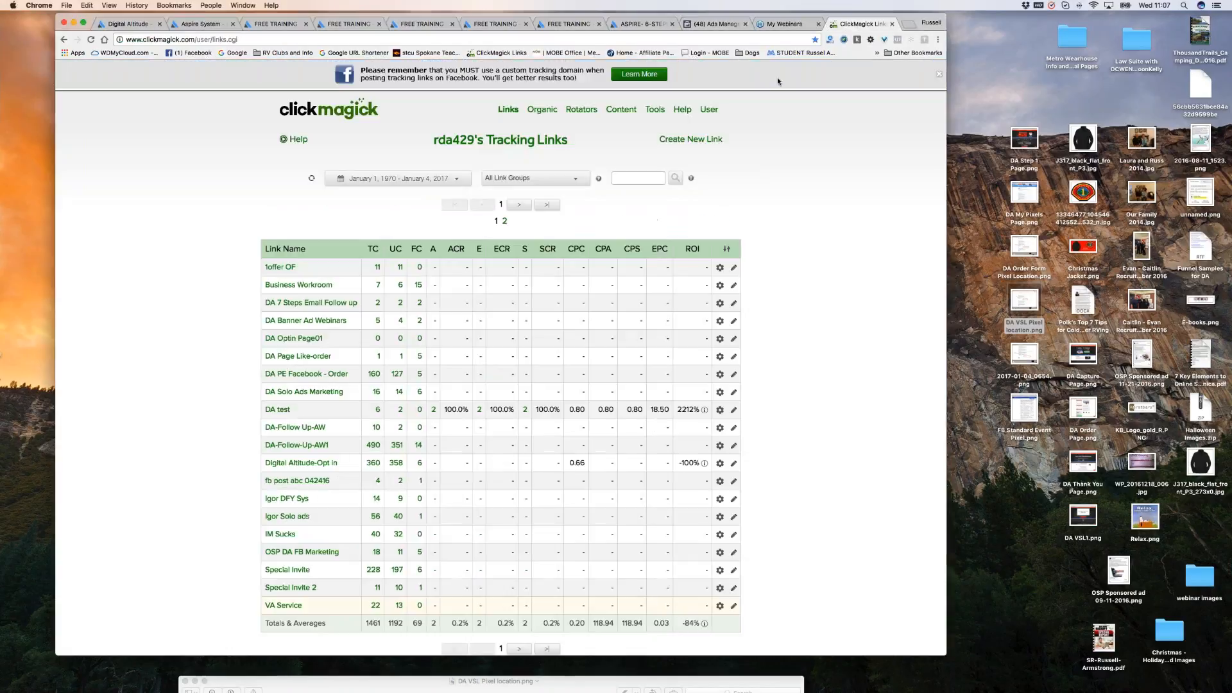
Expand the DA test link in ClickMagick to review its tracking and primary URLs, then return to Facebook.
click(278, 410)
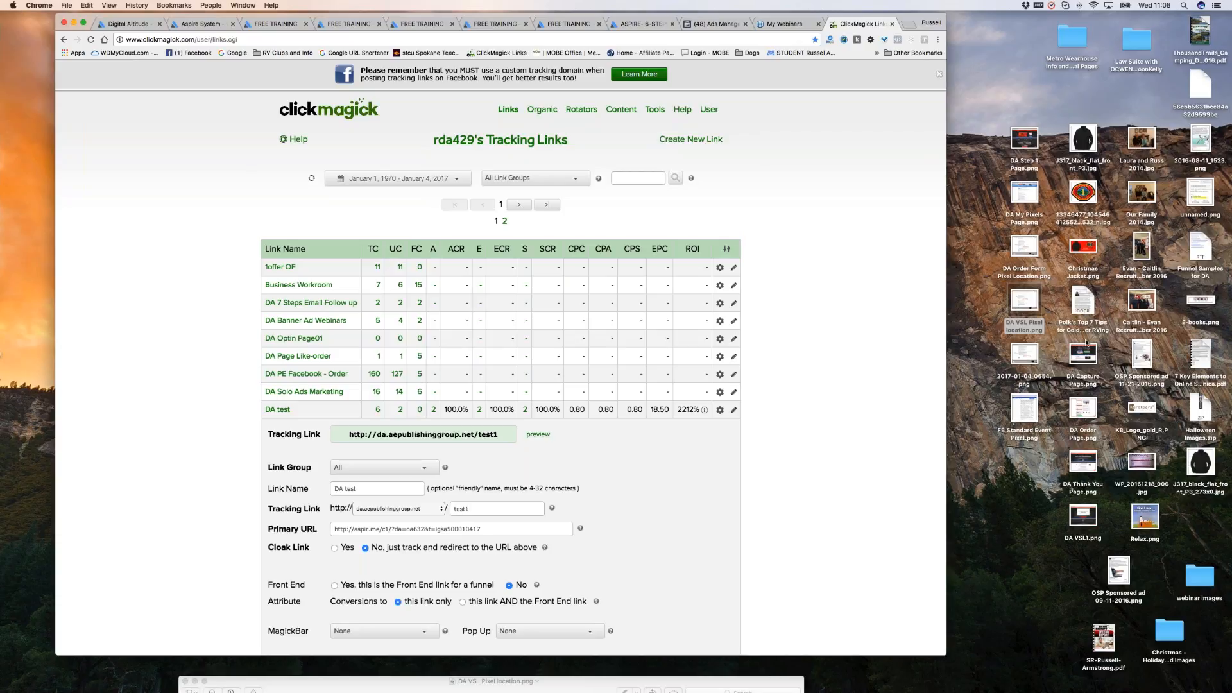
scroll(826, 334, down, 1)
scroll(826, 333, down, 4)
scroll(826, 334, up, 4)
click(717, 24)
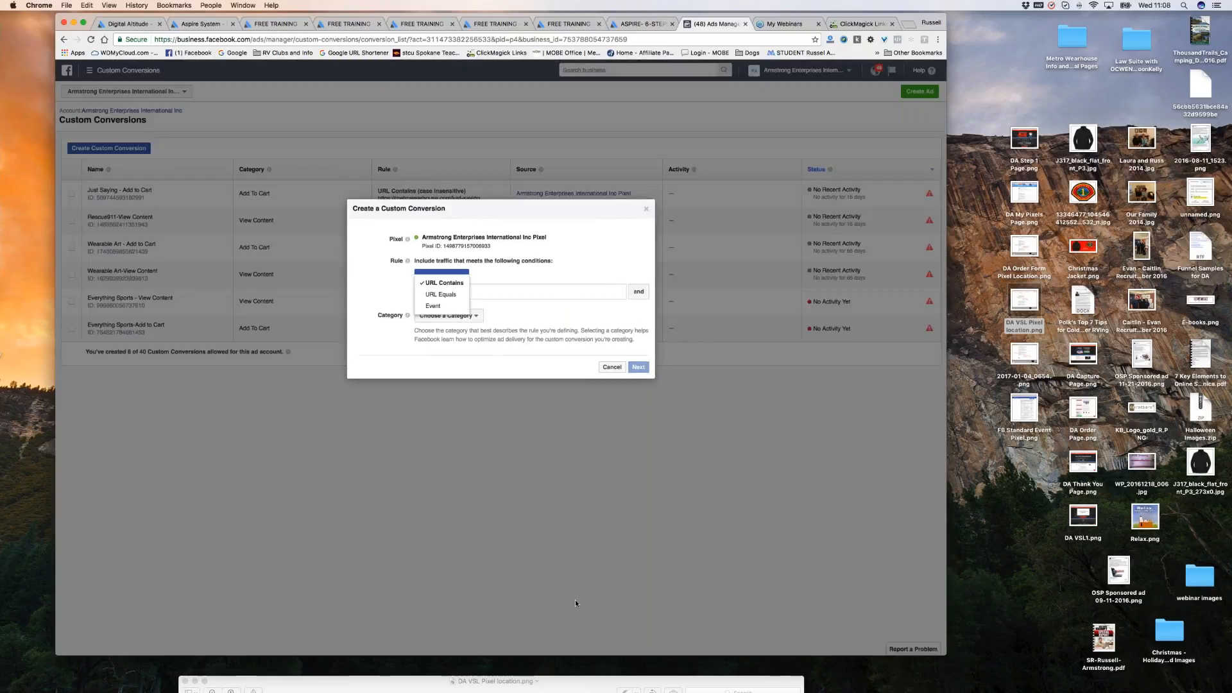
Cancel the new custom conversion and bring up the Facebook tools navigation menu.
click(612, 367)
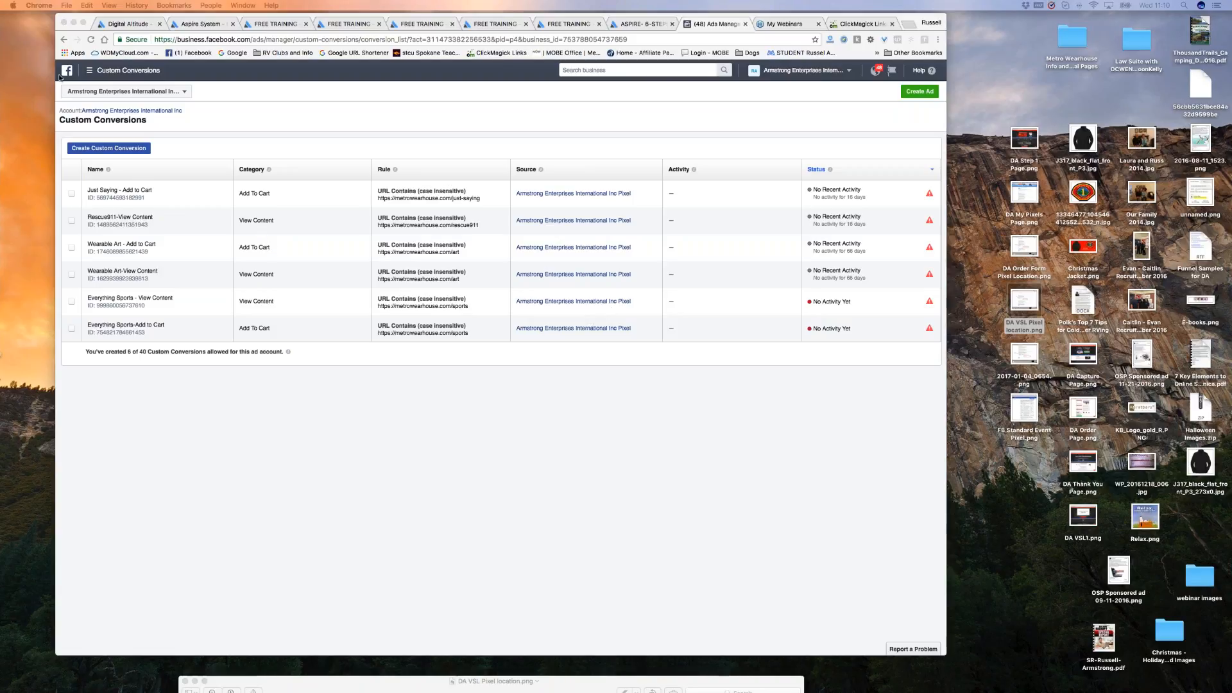
click(93, 70)
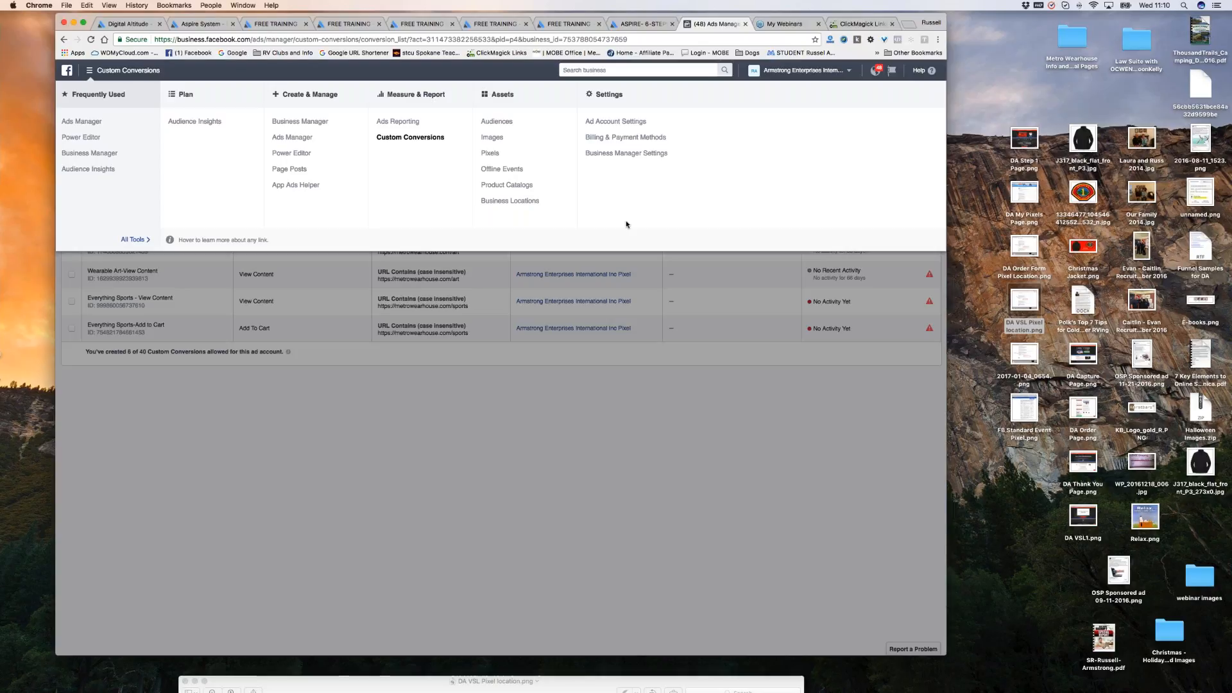
Back in Aspire, go to My Business and open the My Rank page.
click(134, 24)
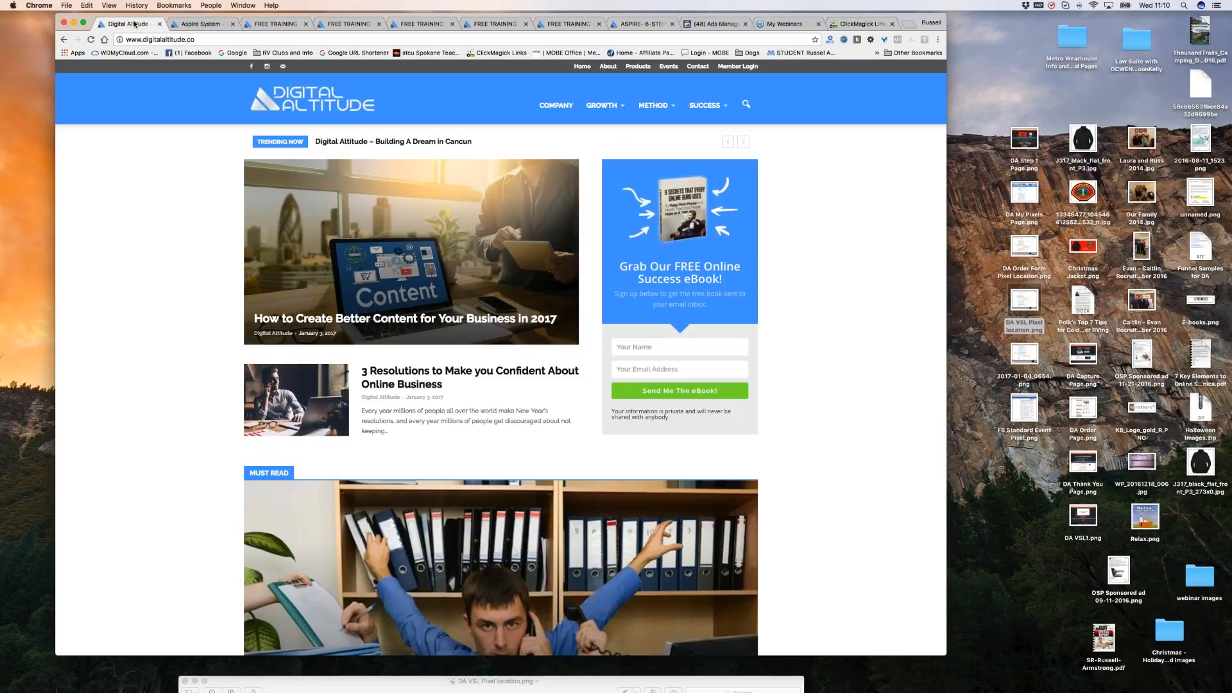
click(201, 25)
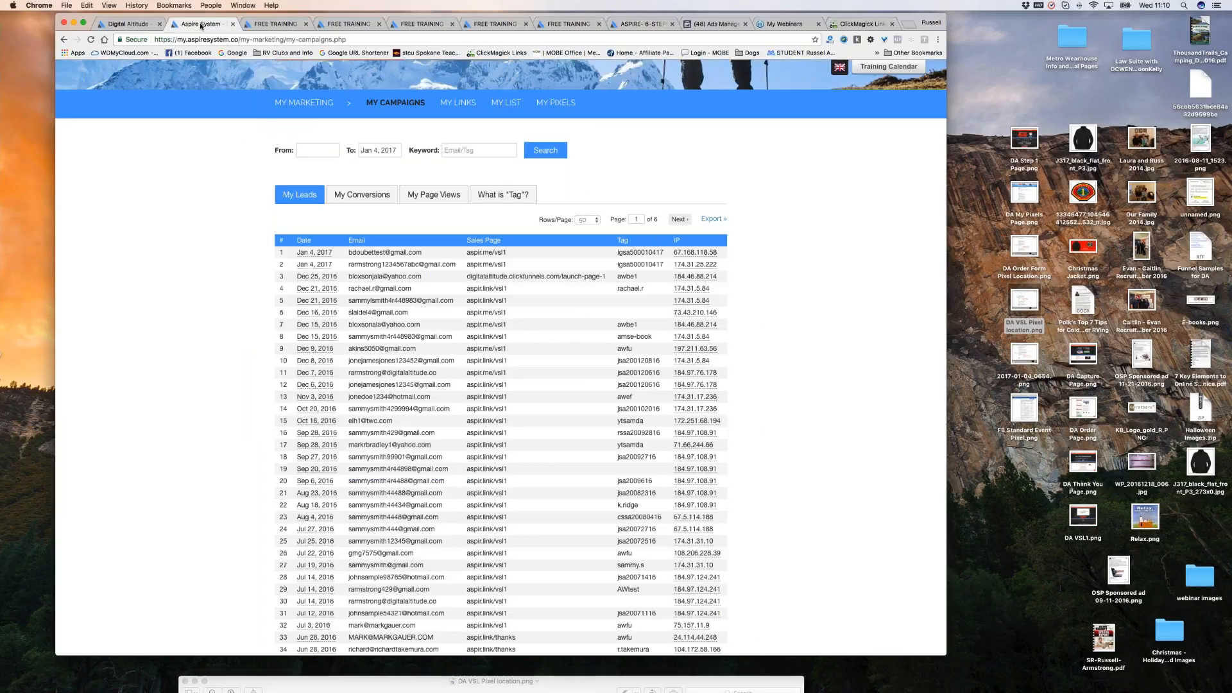
scroll(501, 357, up, 5)
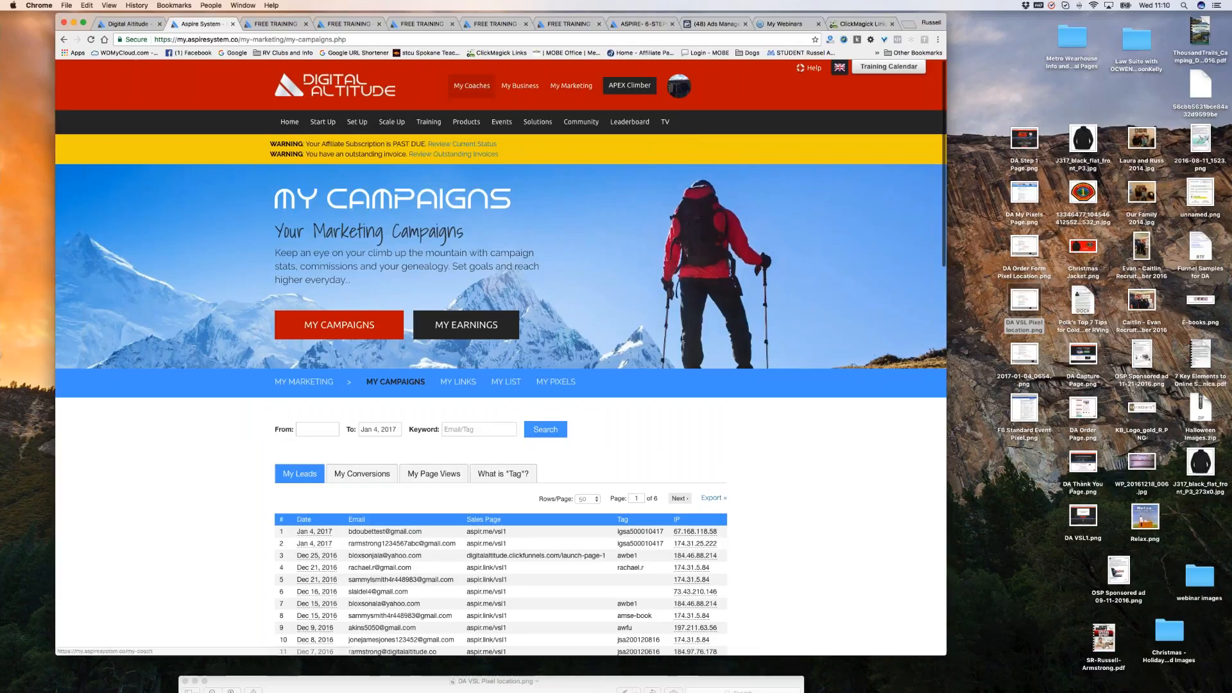
click(520, 85)
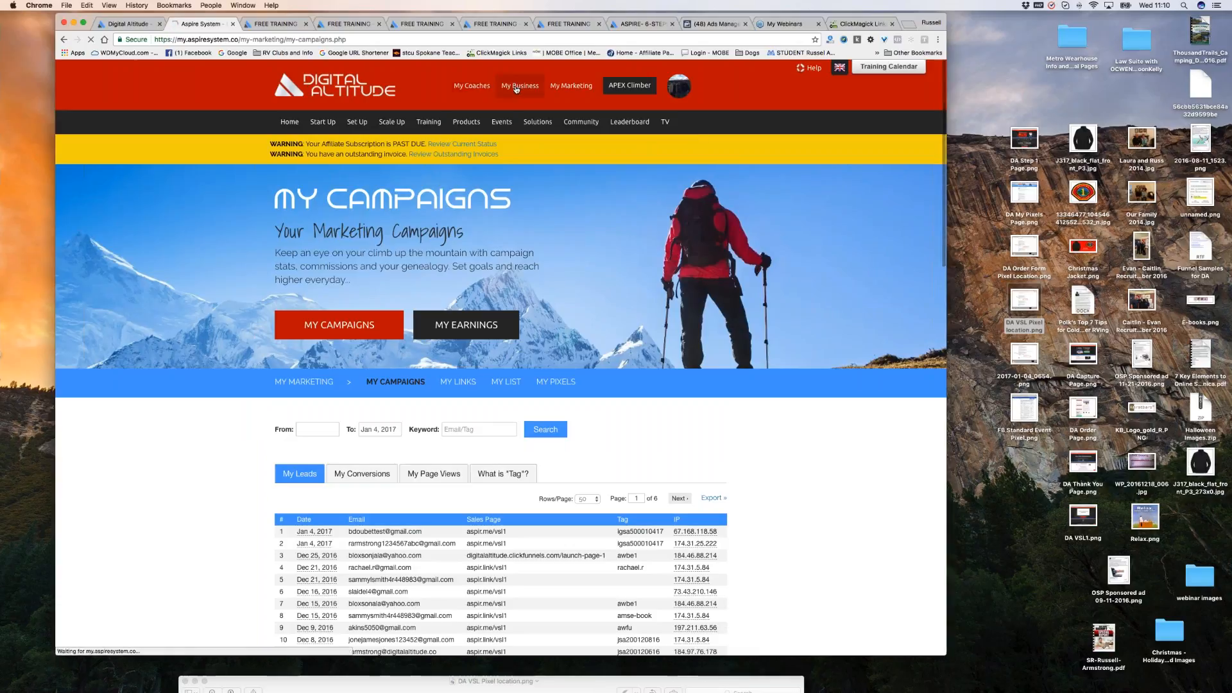
scroll(582, 355, down, 3)
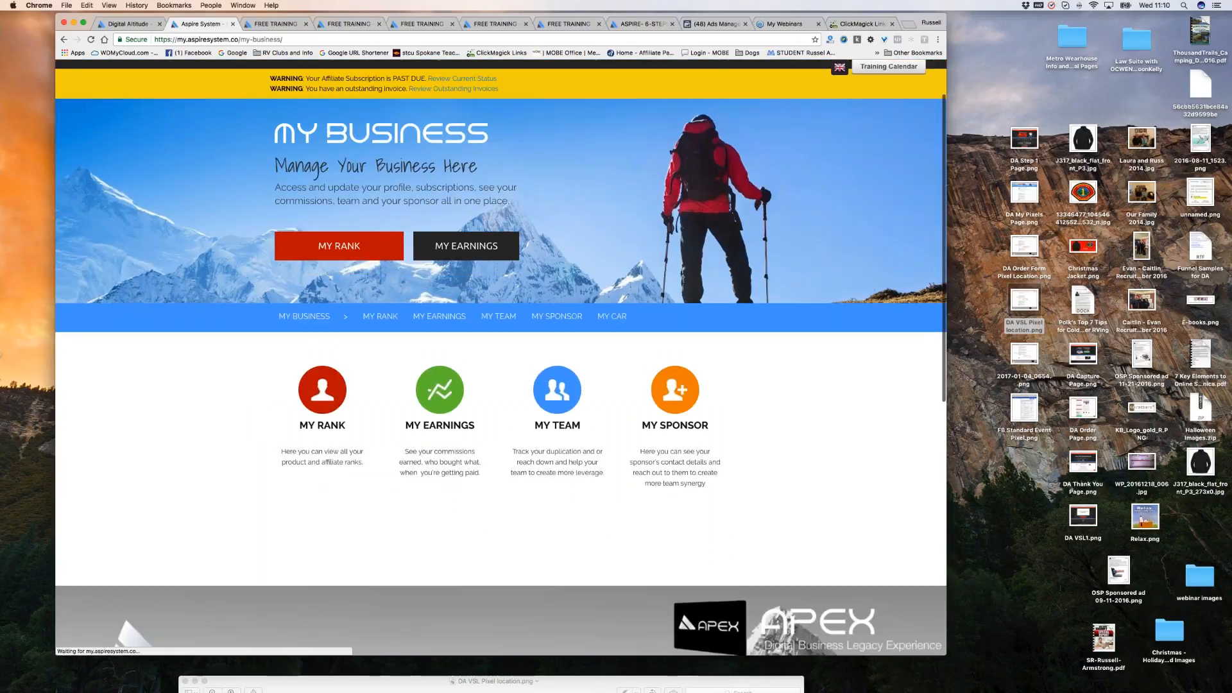
click(380, 297)
Highlight the past-due AFFILIATE rank, then open the Daily Calls training archive.
scroll(380, 296, down, 3)
scroll(320, 349, down, 1)
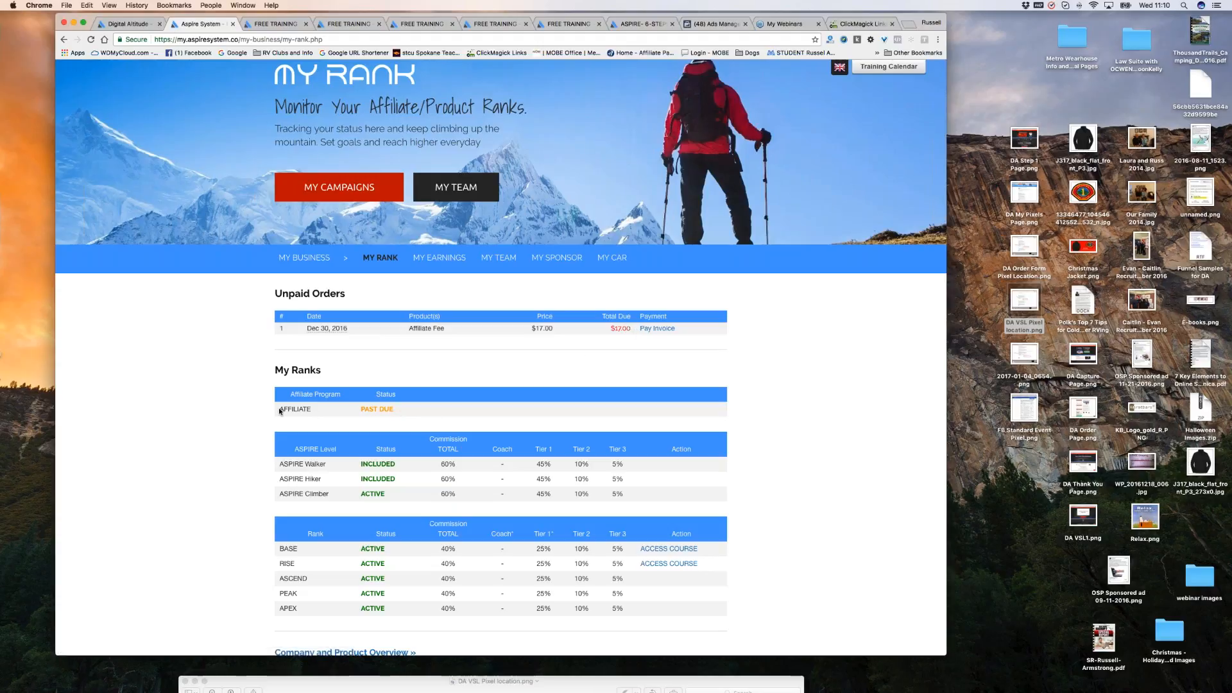
drag(279, 411, 316, 409)
scroll(873, 226, up, 3)
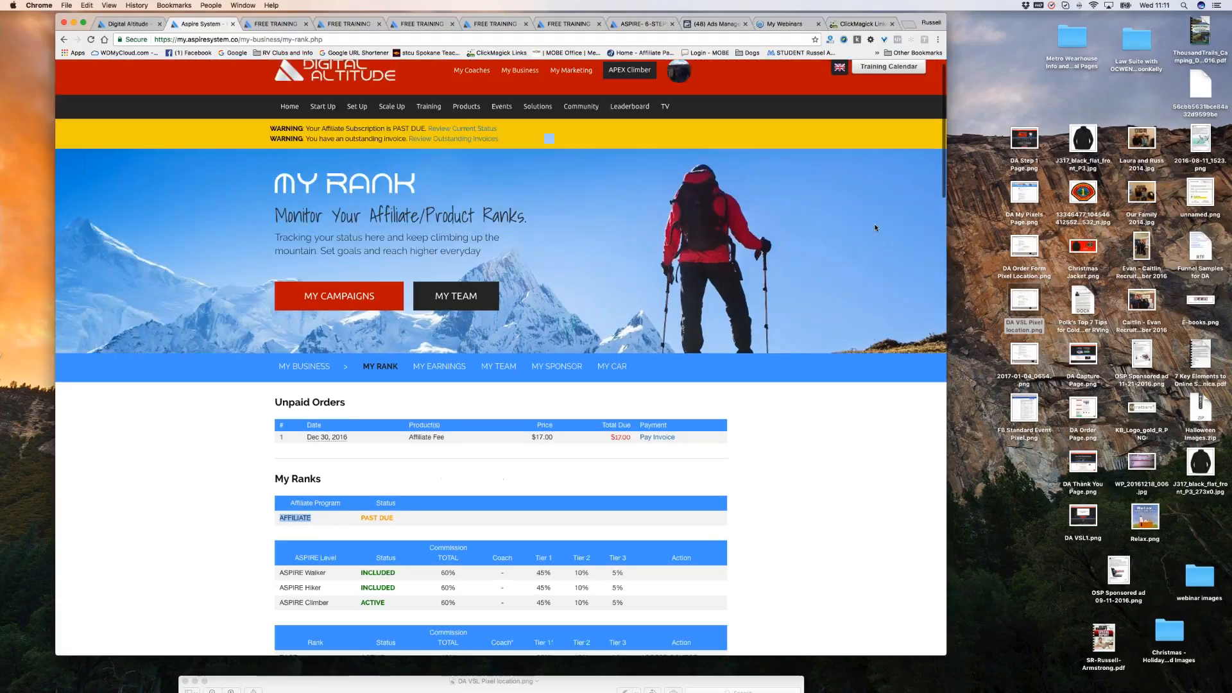
scroll(876, 227, up, 1)
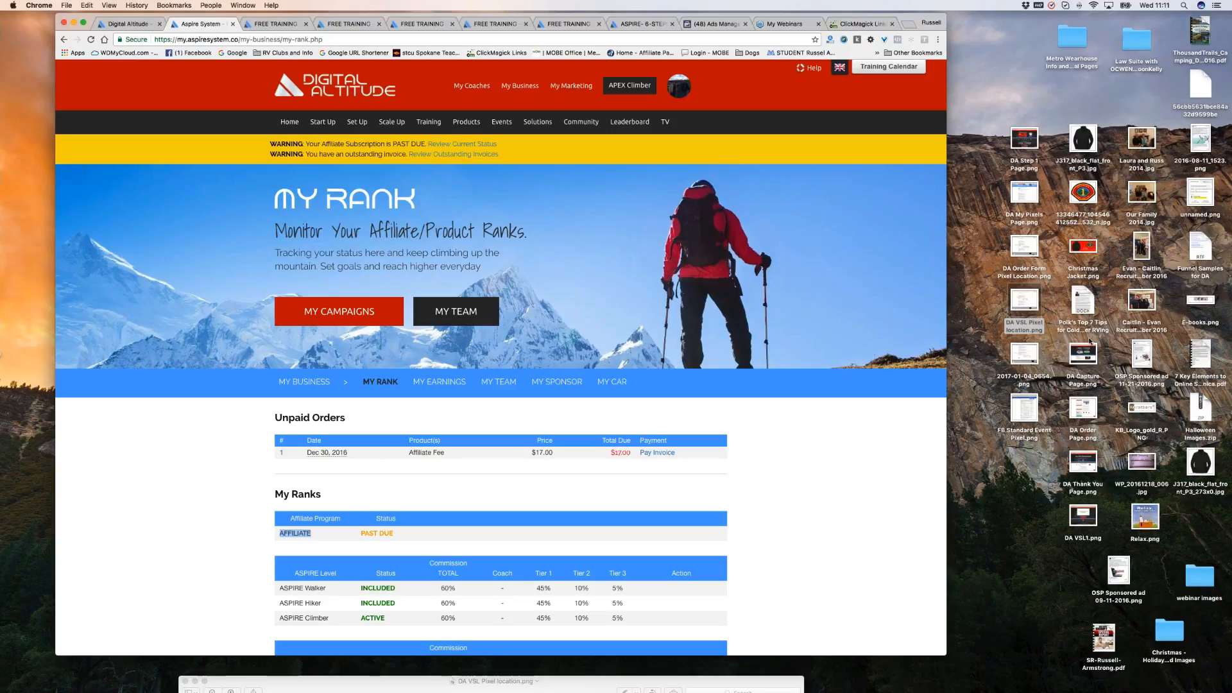
click(665, 121)
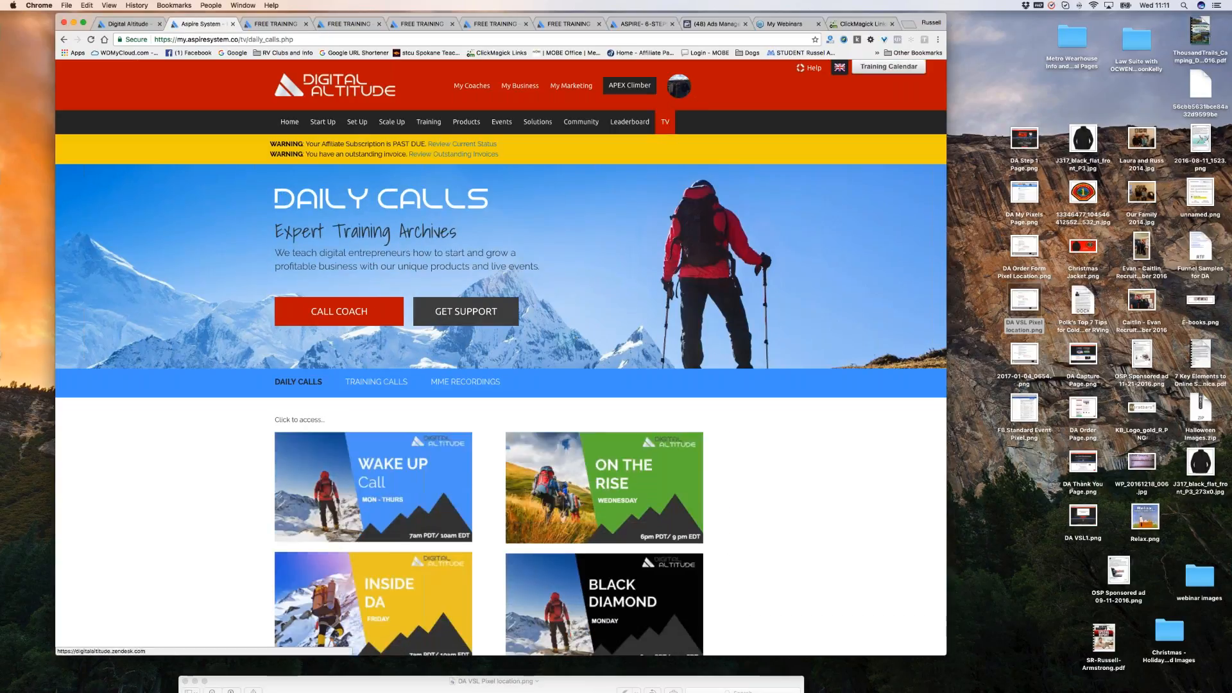
Show the Training Calls recordings list.
click(377, 383)
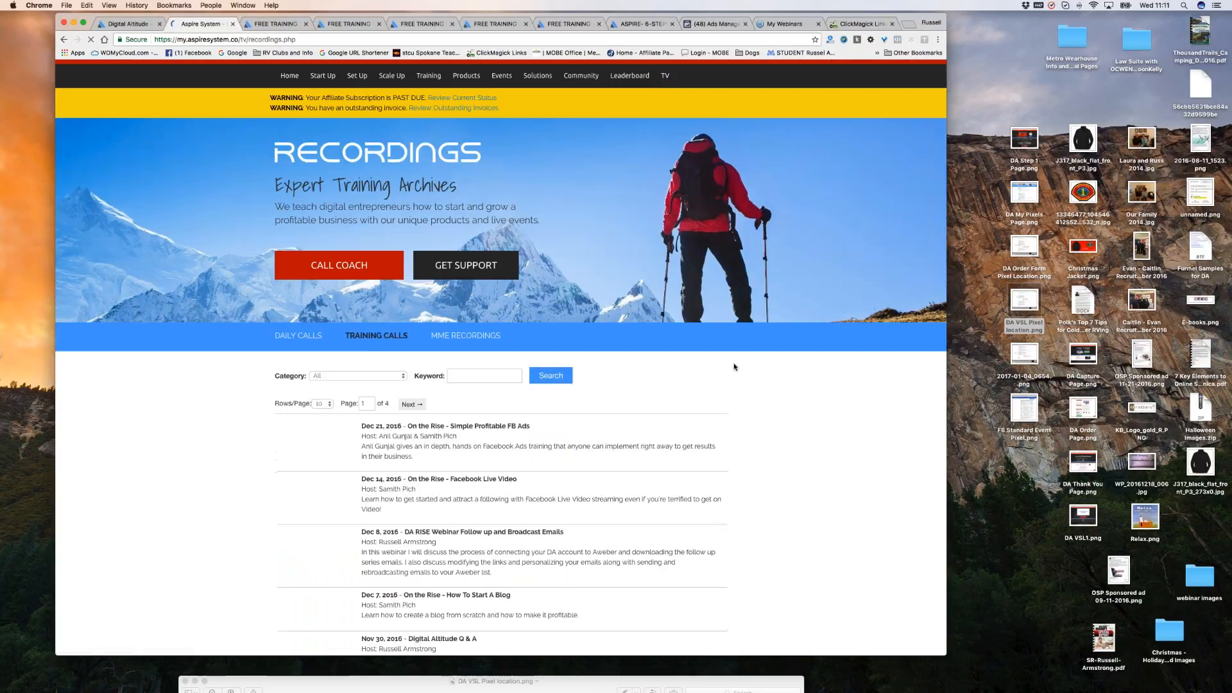
scroll(734, 367, down, 5)
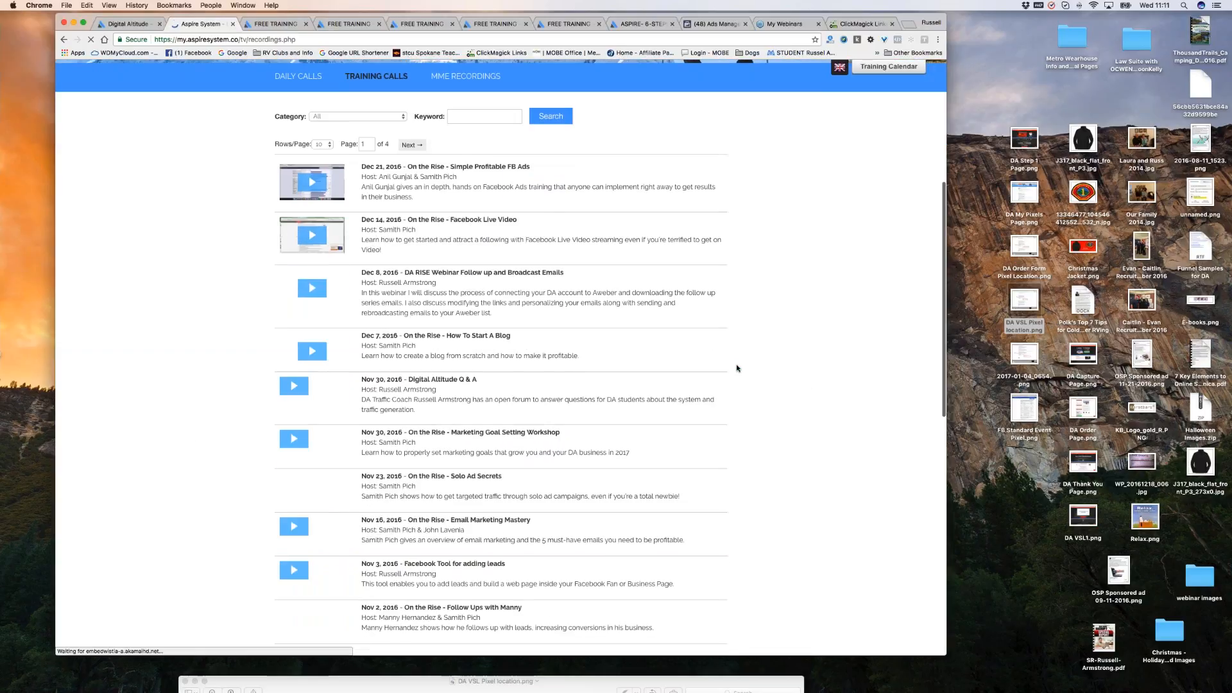
scroll(737, 368, up, 2)
Search the recordings for the keyword 'facebook' and browse the matching calls.
click(484, 232)
text(face)
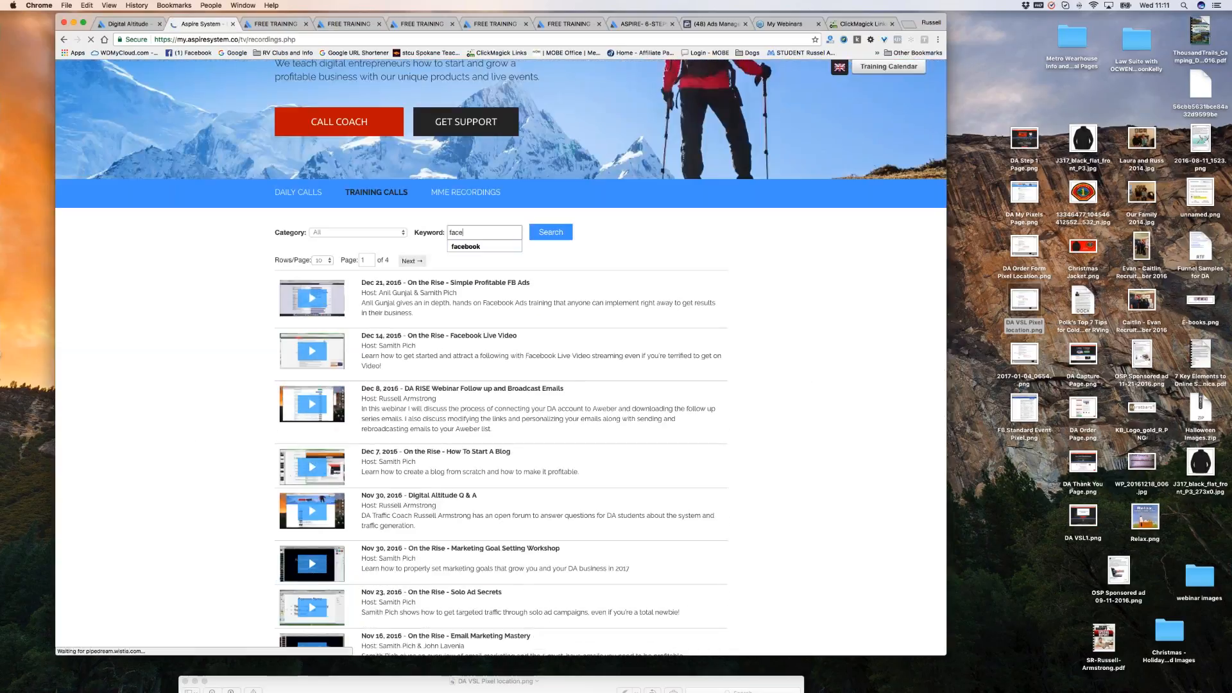
text(book)
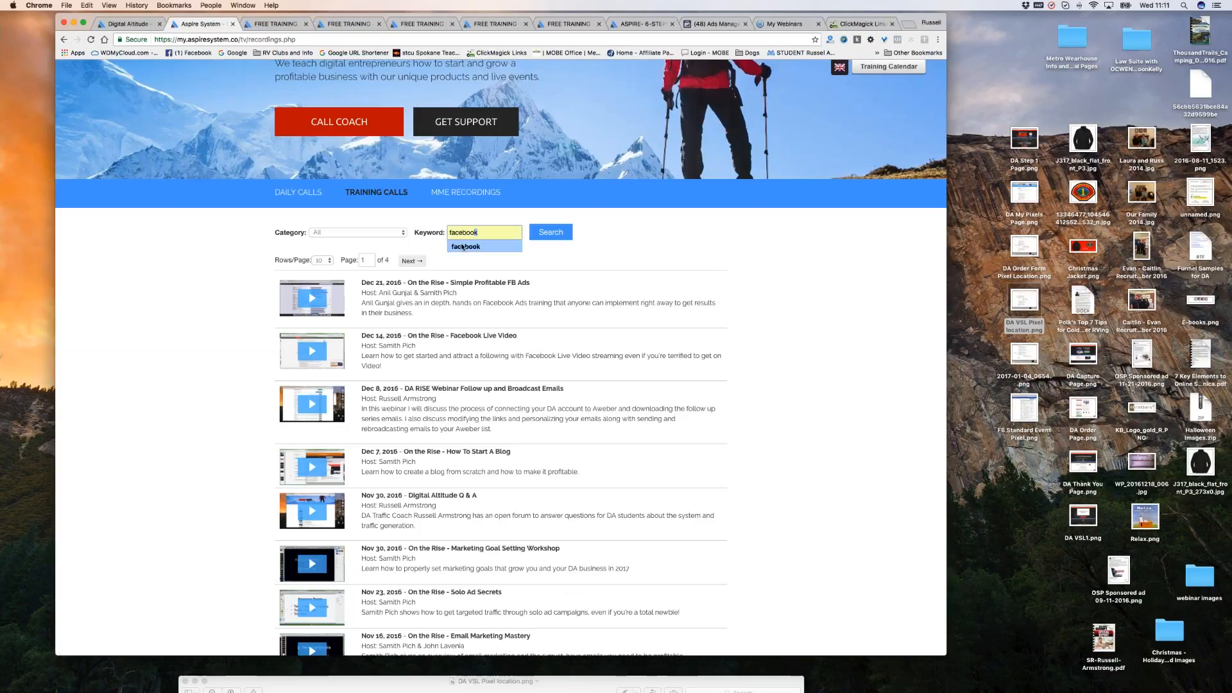
click(475, 246)
click(550, 232)
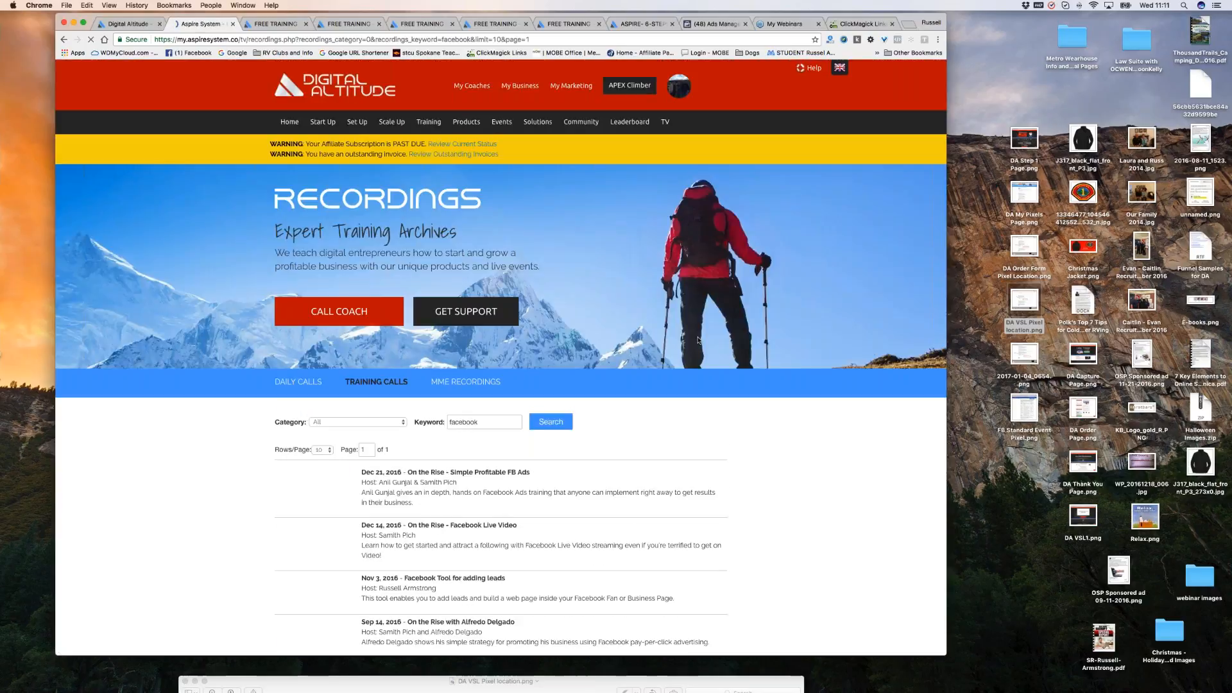
scroll(697, 336, down, 3)
scroll(697, 336, down, 2)
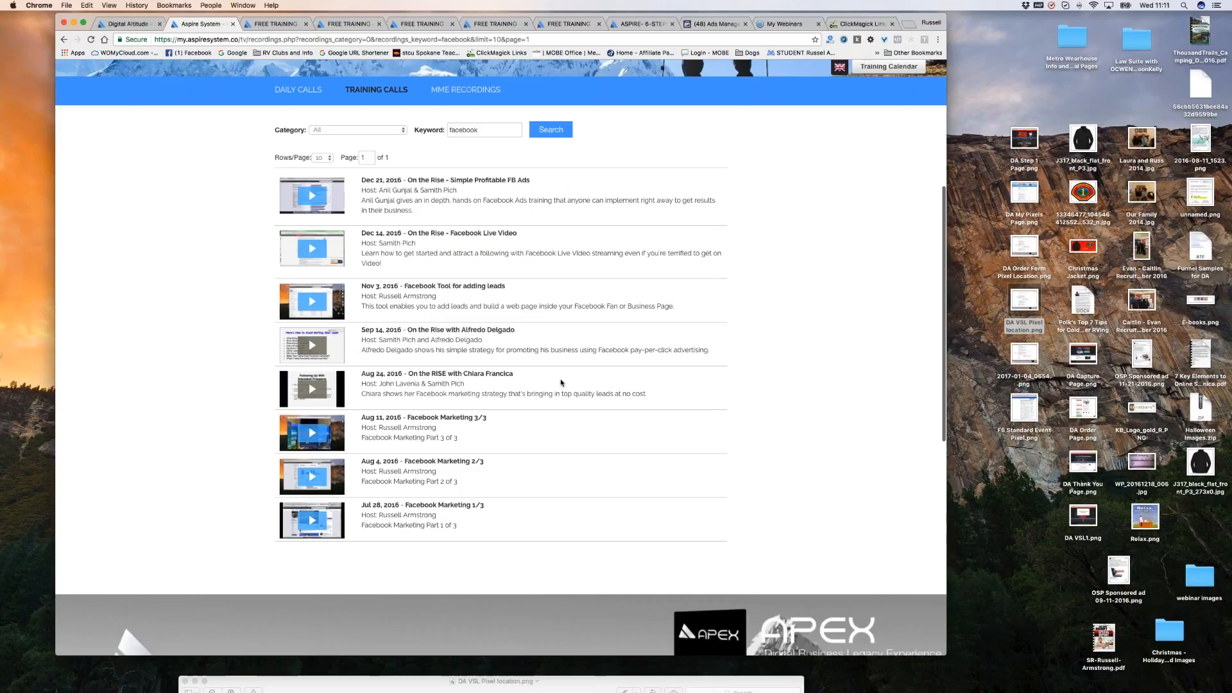
scroll(560, 382, down, 1)
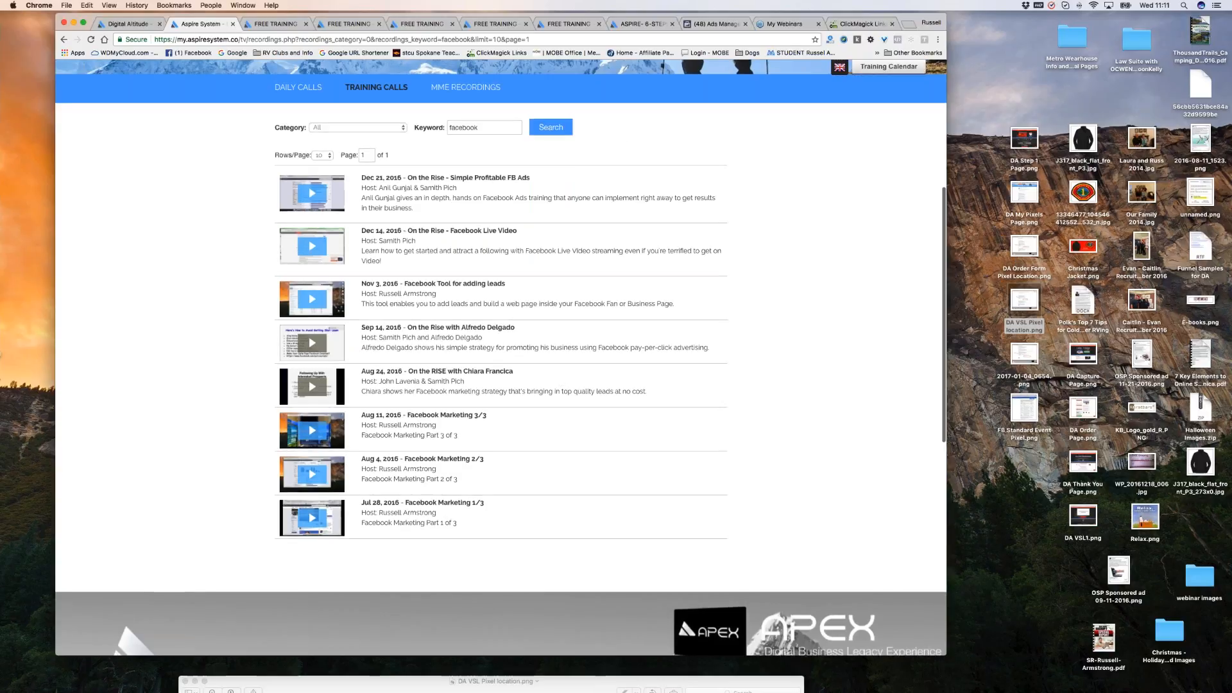
scroll(618, 150, up, 1)
scroll(617, 150, up, 5)
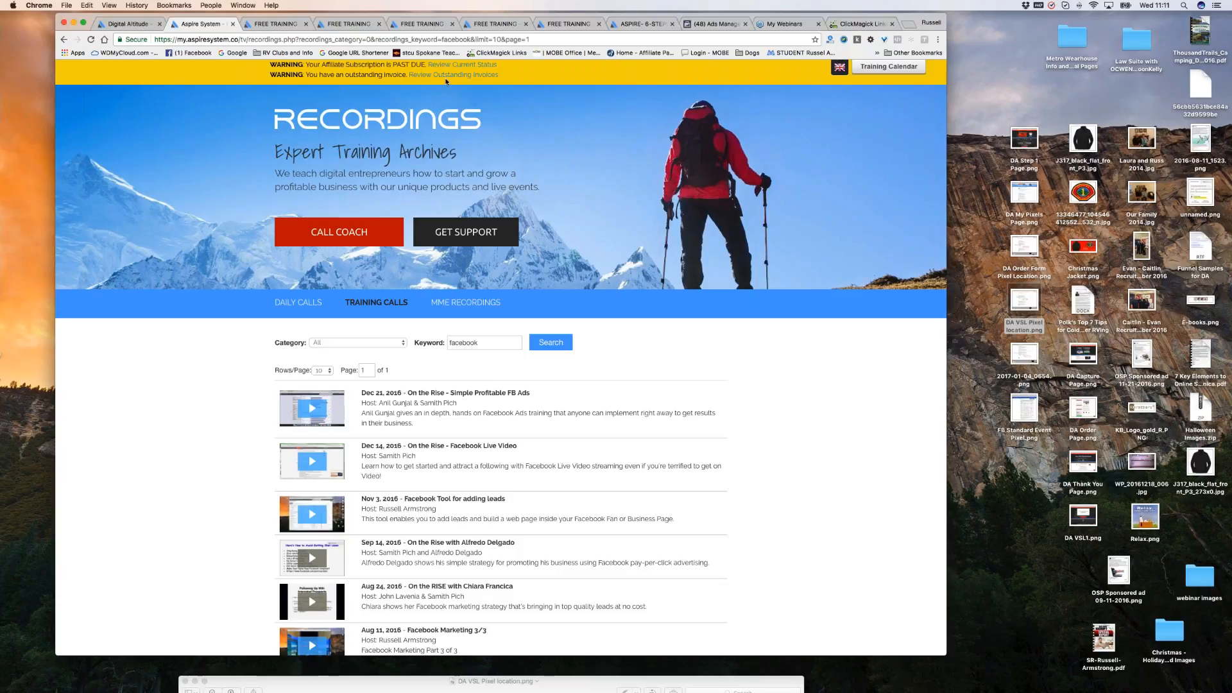
scroll(493, 183, up, 3)
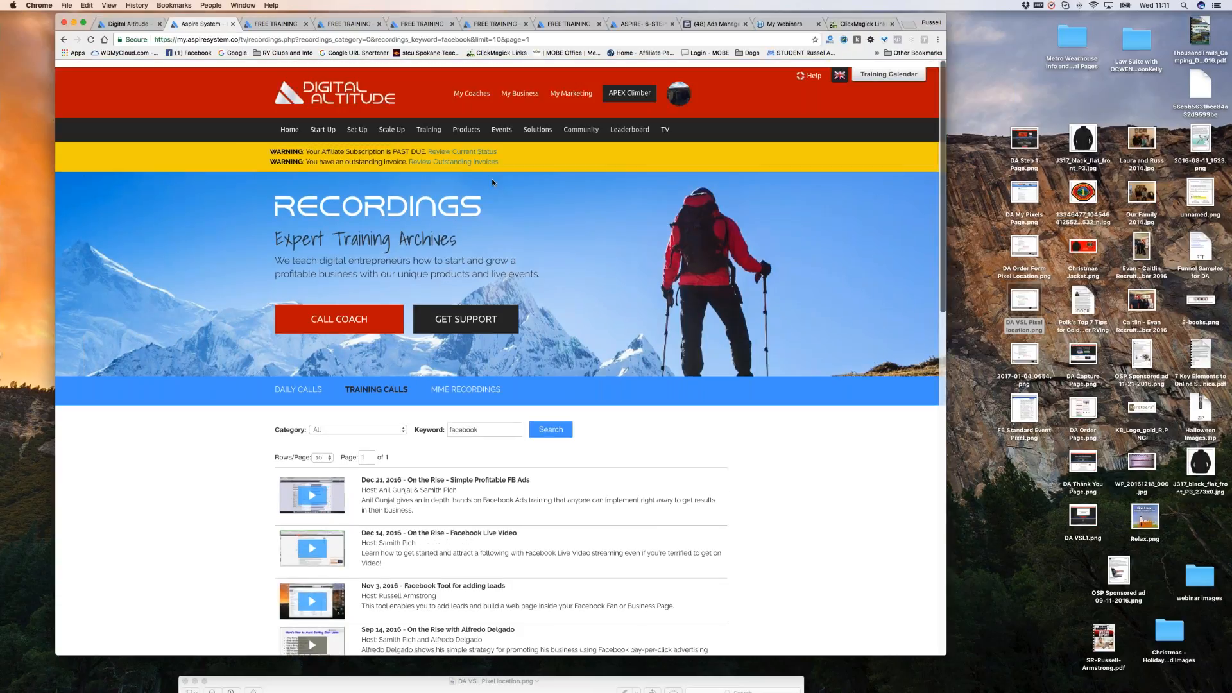
Open My Pixels under My Marketing, then return to Facebook Ads Manager.
click(571, 86)
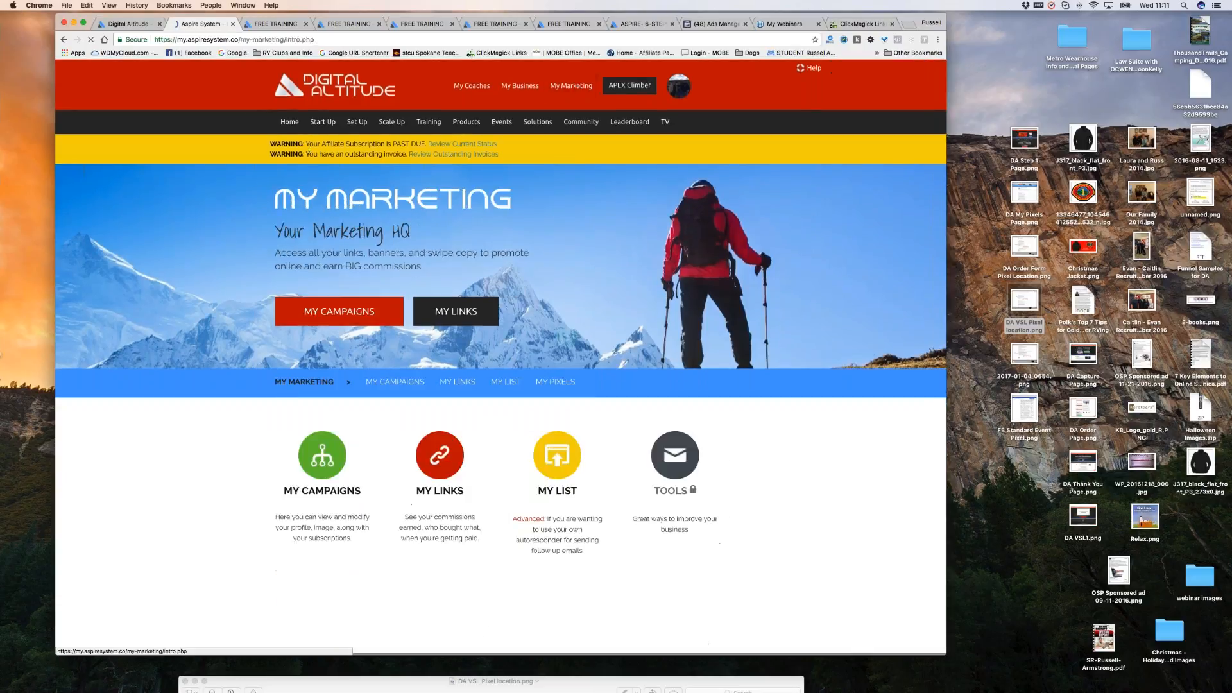
click(555, 381)
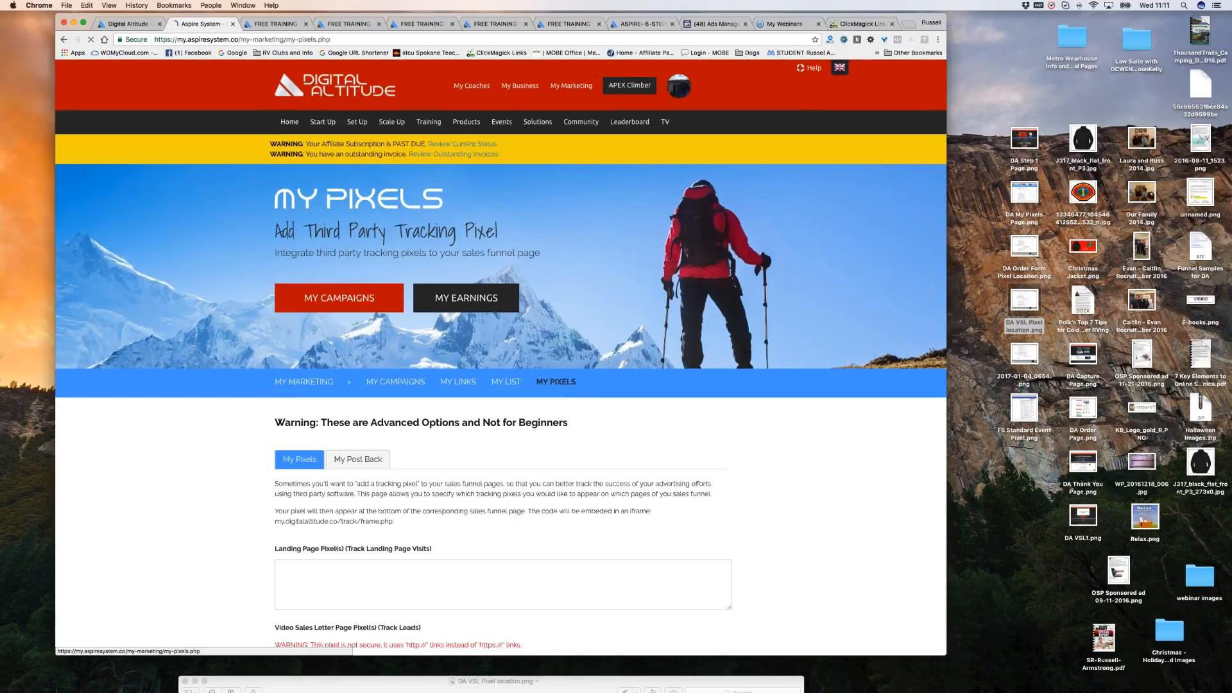
click(702, 26)
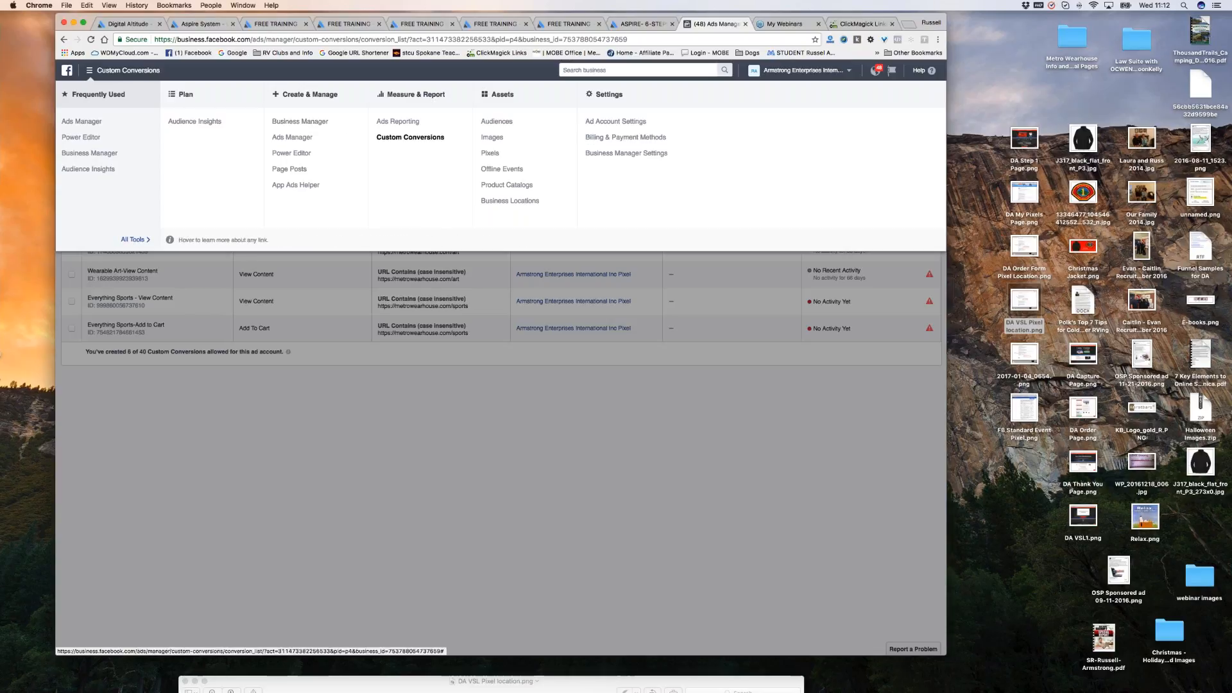
Set up the pixel with the Copy and Paste the Code option and copy the base code.
click(499, 154)
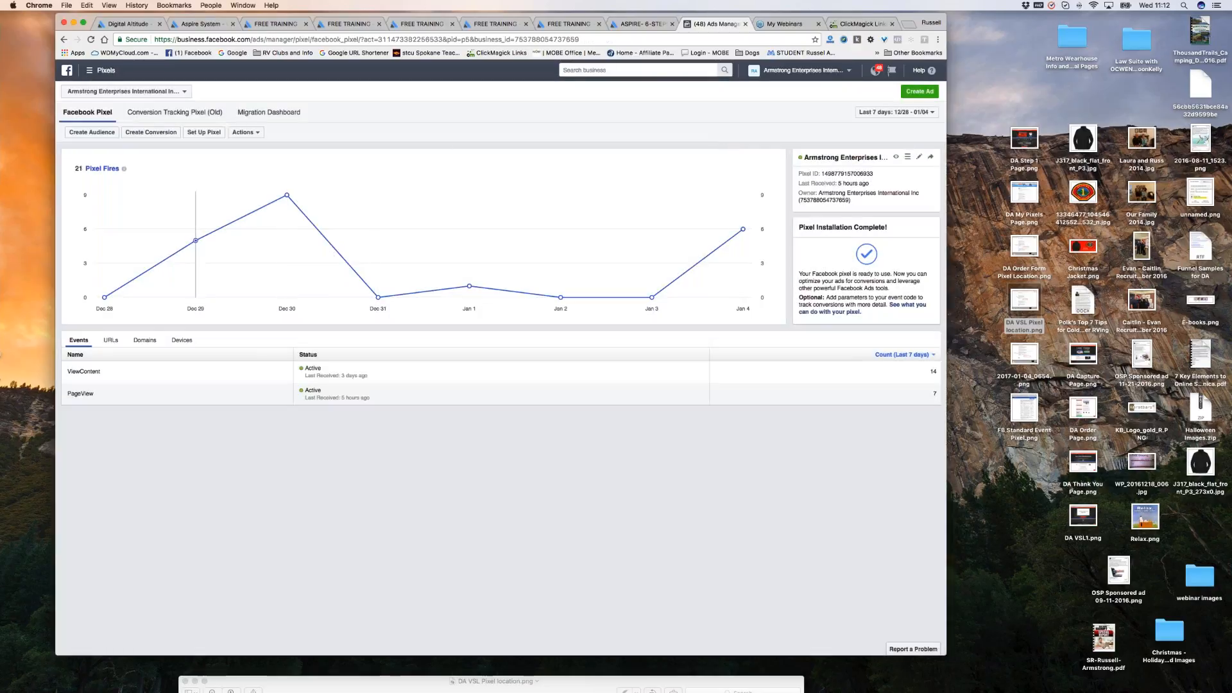
click(209, 136)
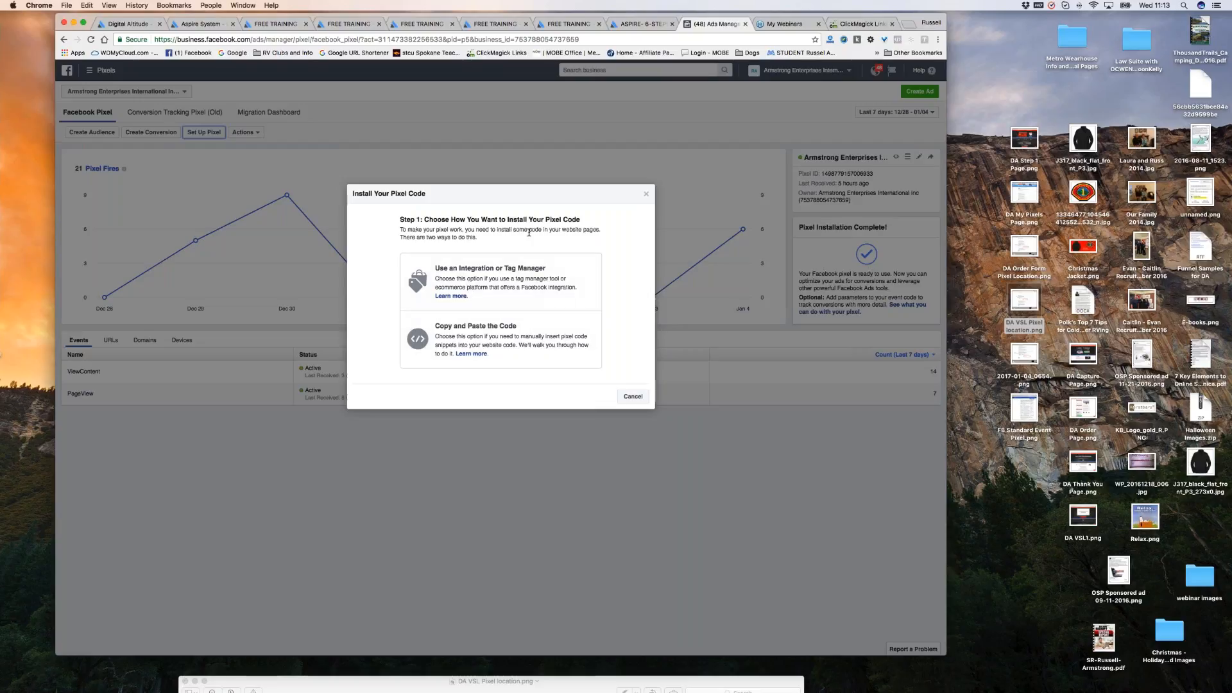
click(482, 336)
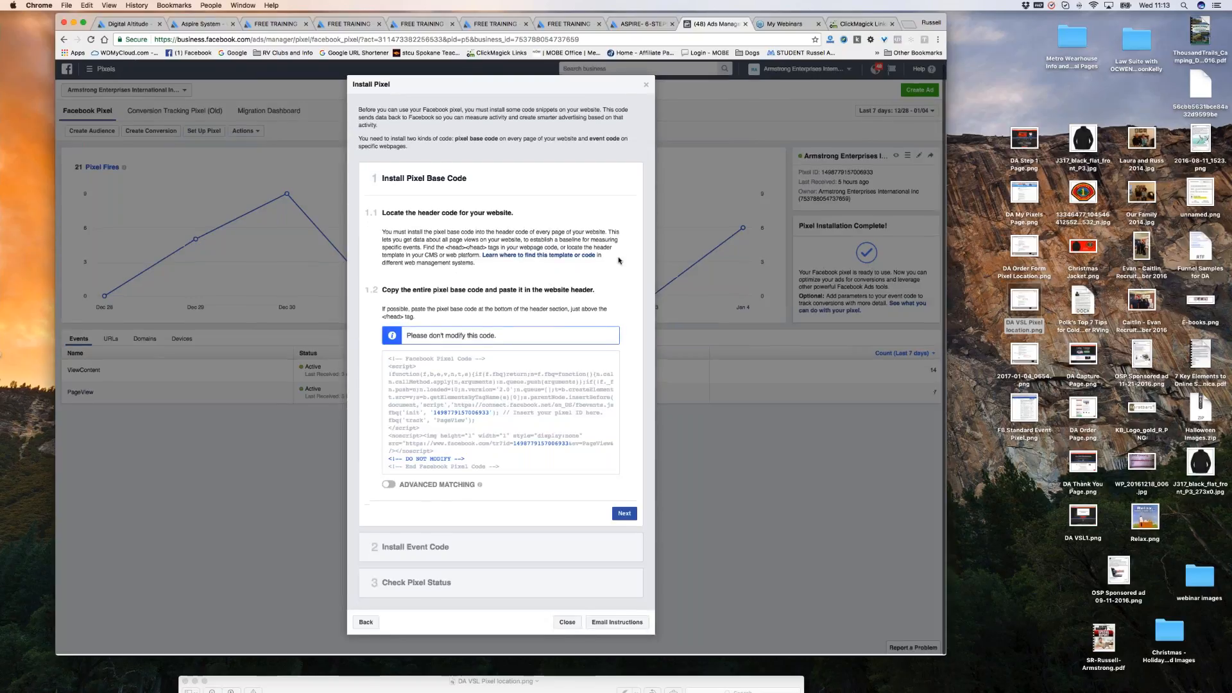
scroll(618, 261, down, 1)
mouse_move(474, 419)
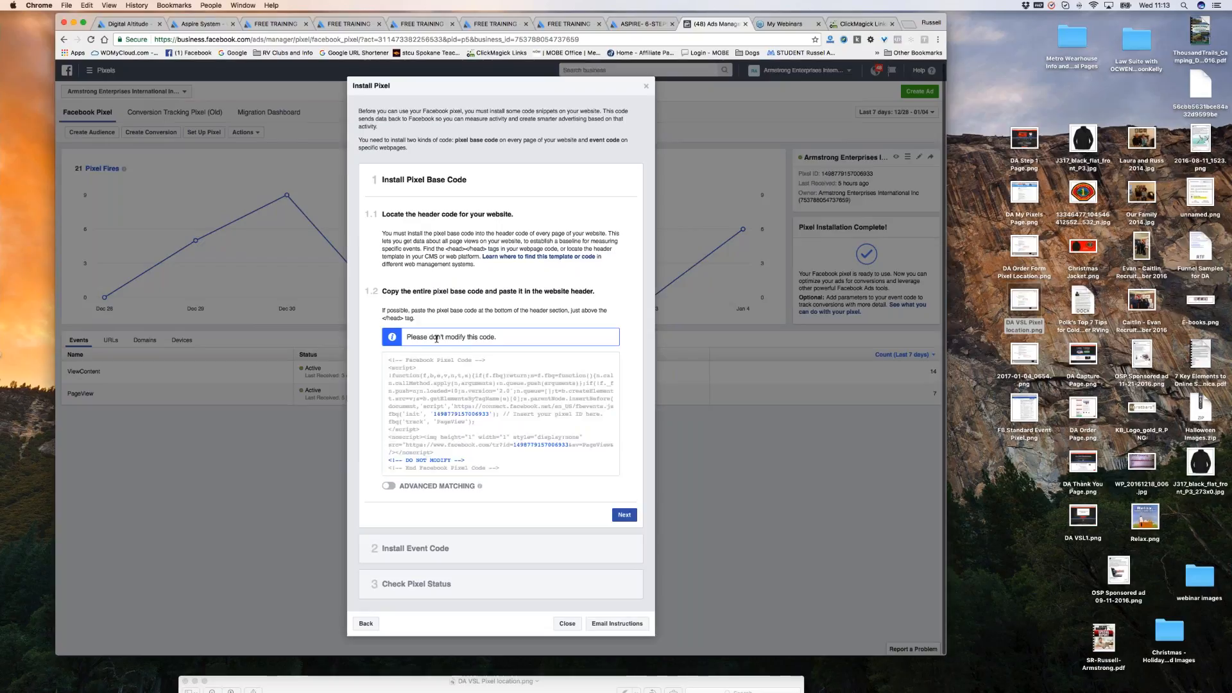
click(503, 414)
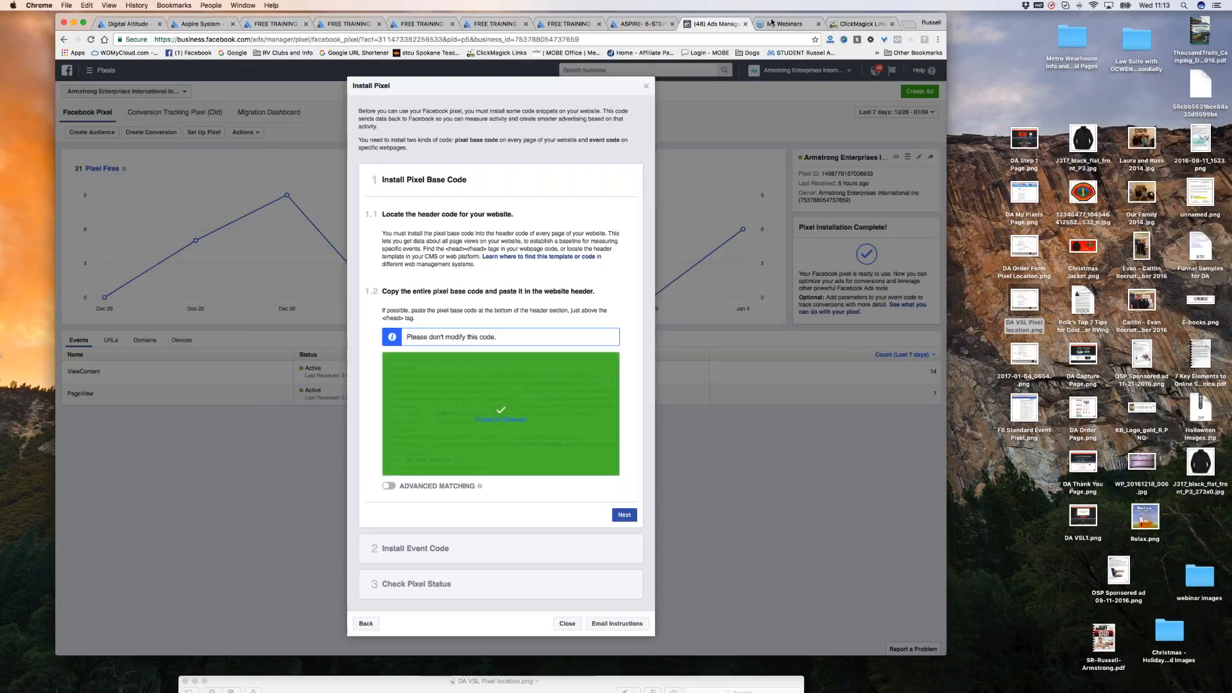
On Aspire My Pixels, enlarge the Order Thankyou Page code box to show all its code.
click(198, 25)
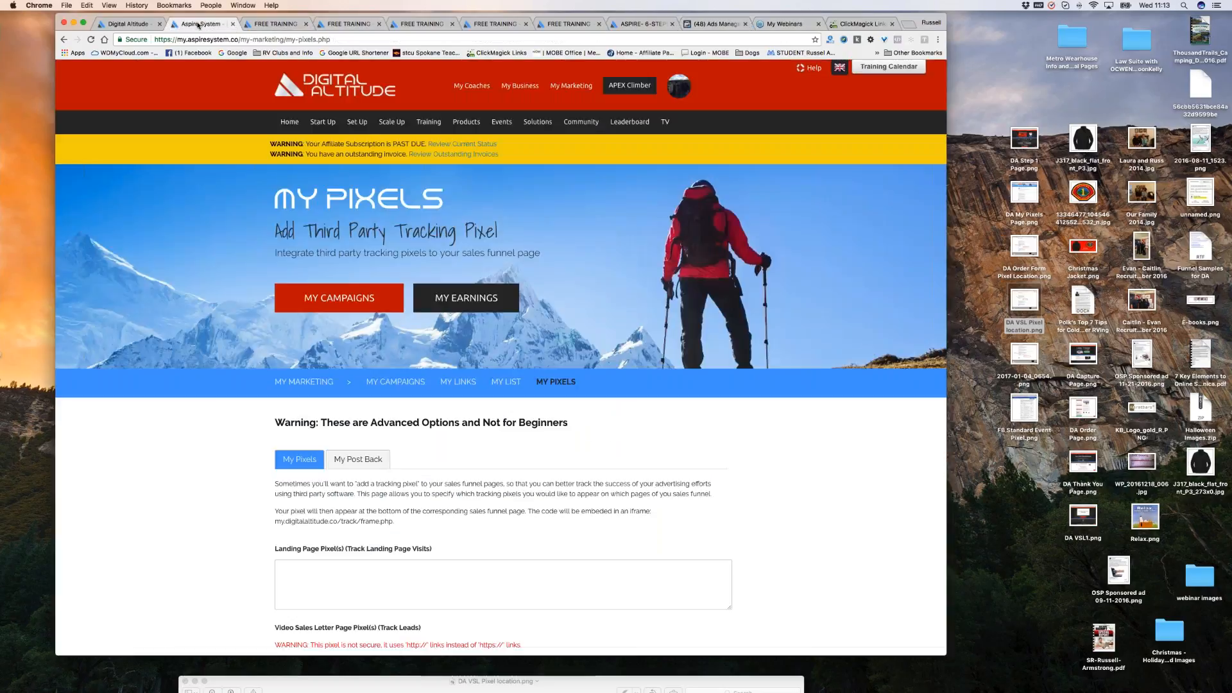
scroll(642, 401, down, 1)
scroll(642, 401, down, 5)
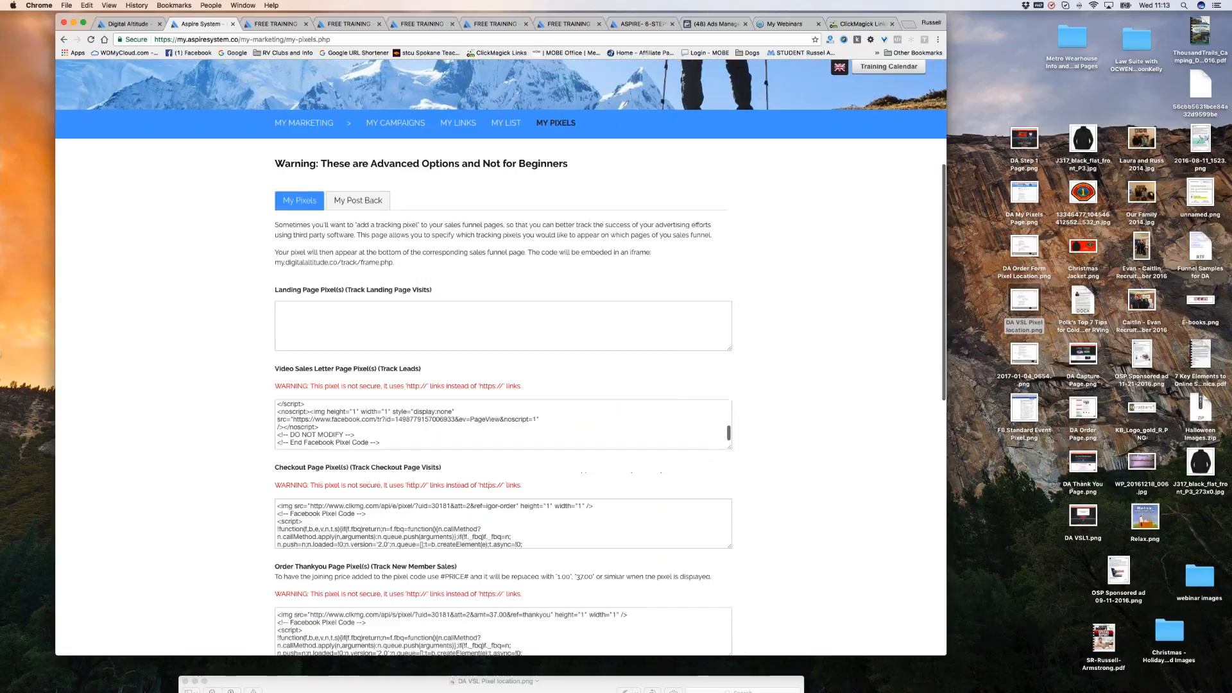
scroll(734, 338, down, 6)
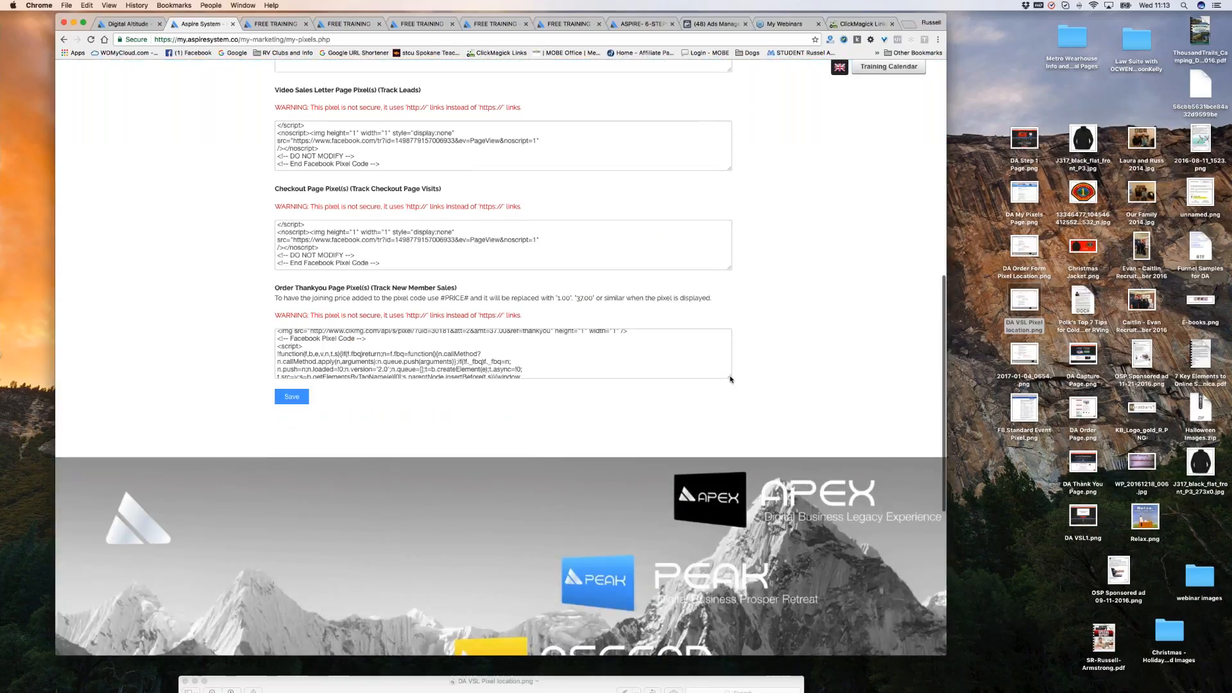
drag(730, 379, 794, 521)
scroll(465, 382, up, 2)
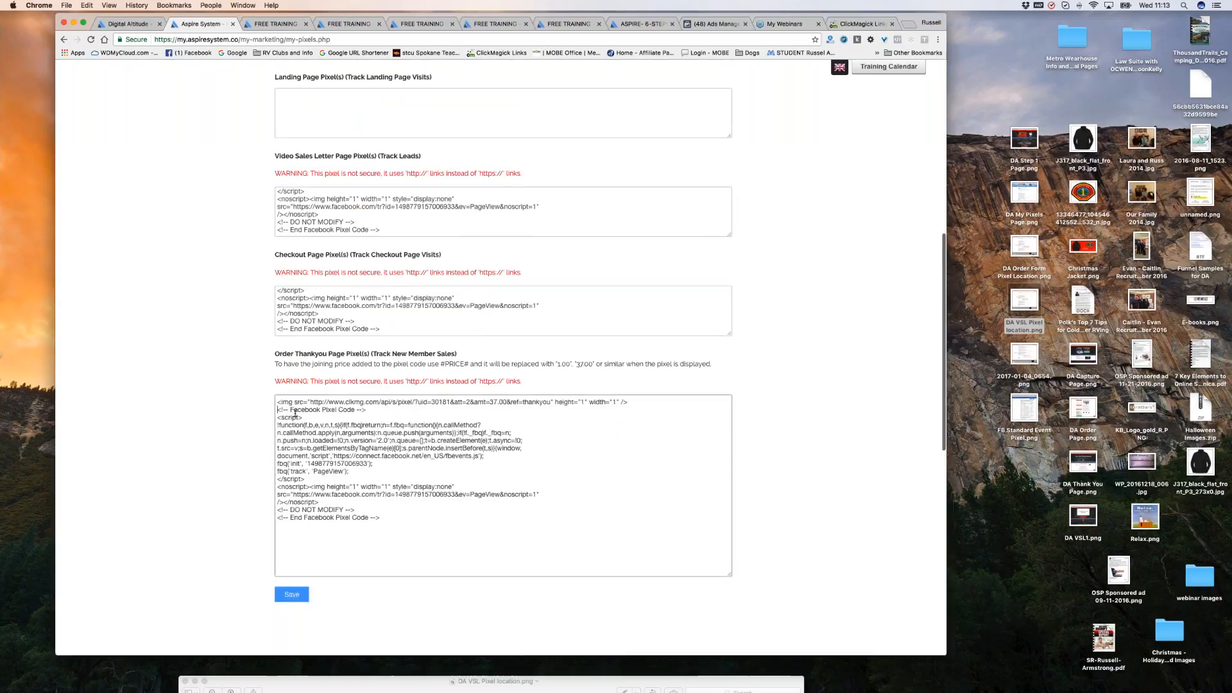
Replace the old Facebook pixel code with the new copy, separated by a blank line below the image tag.
drag(278, 409, 534, 521)
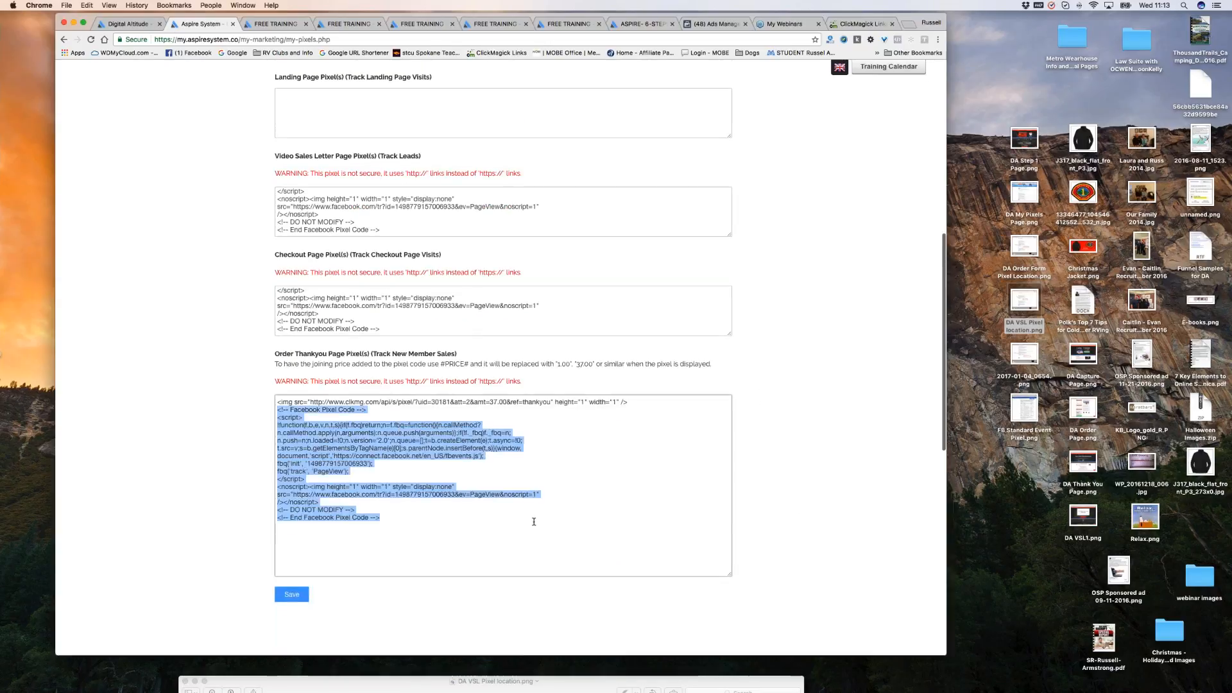
key(BackSpace)
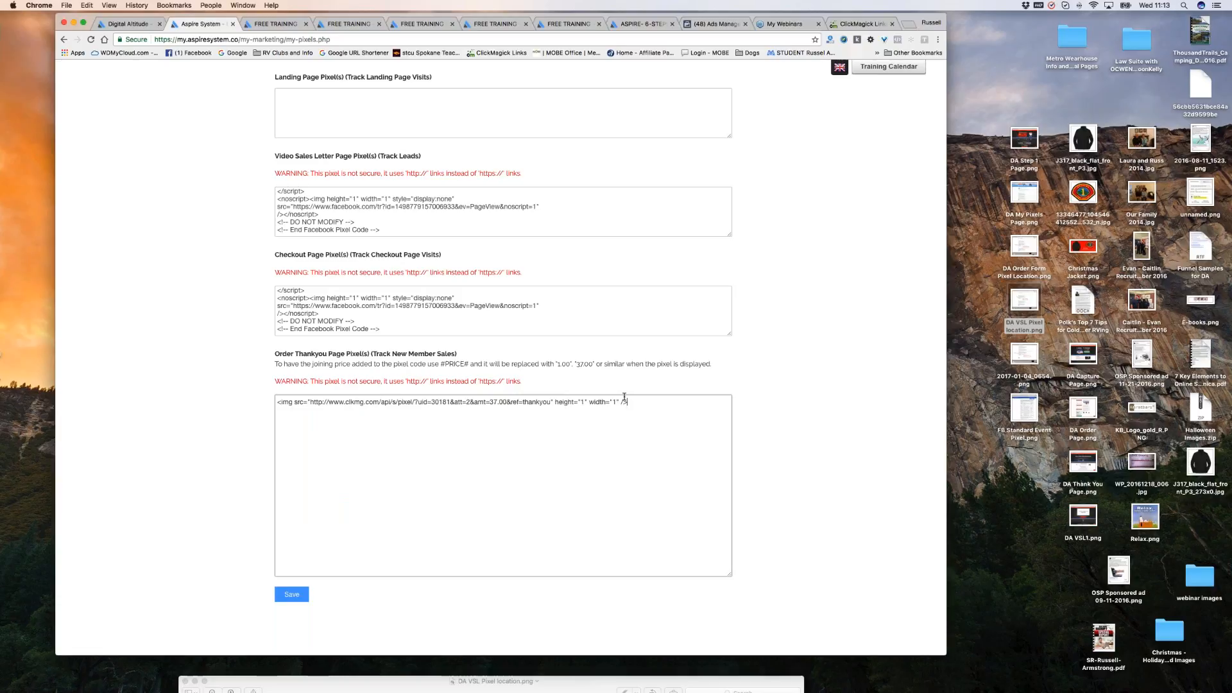
key(super+v)
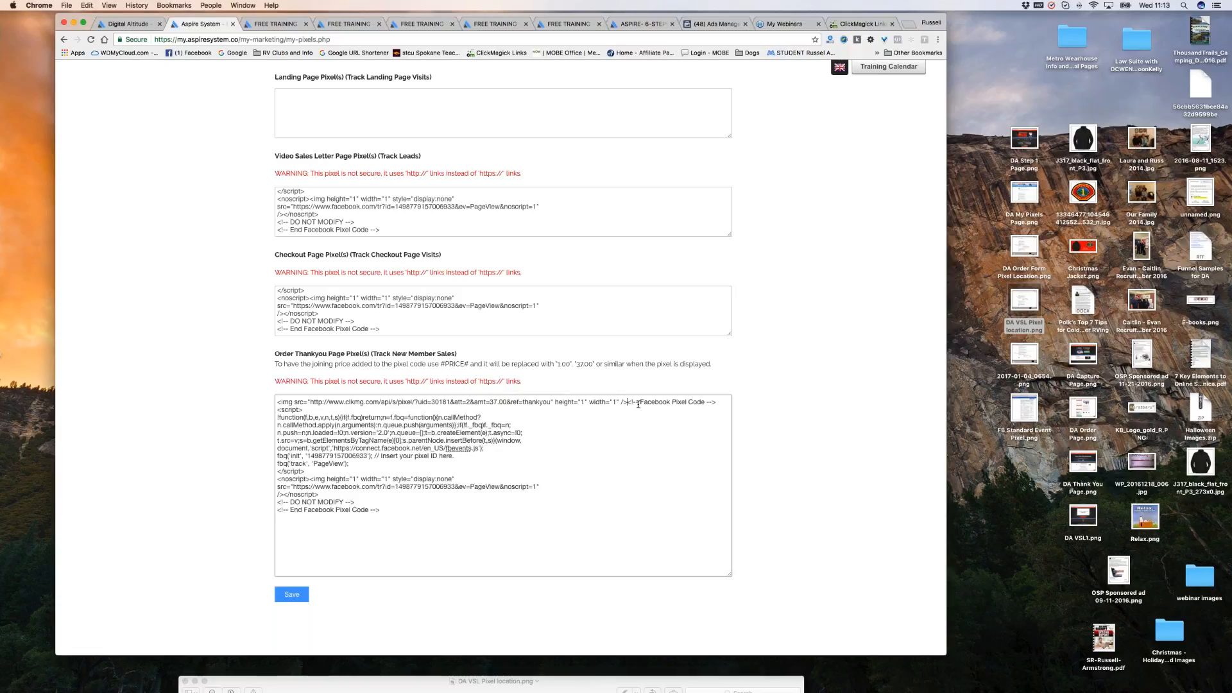
key(Return)
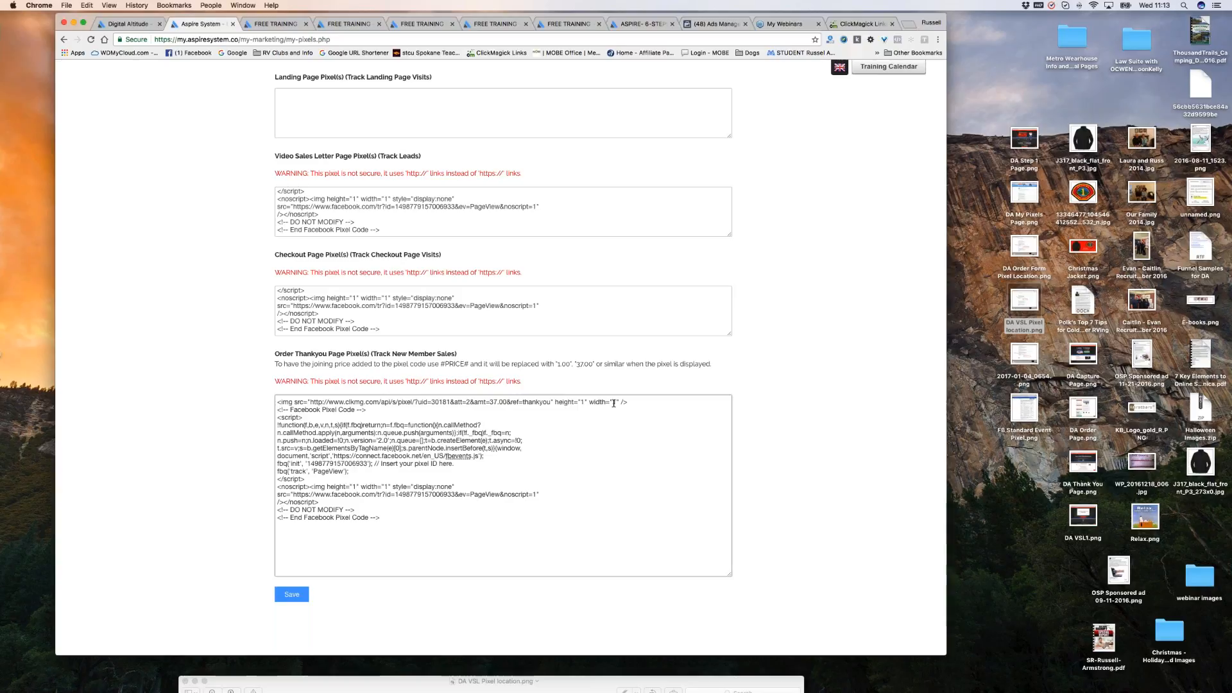
click(277, 409)
key(Return)
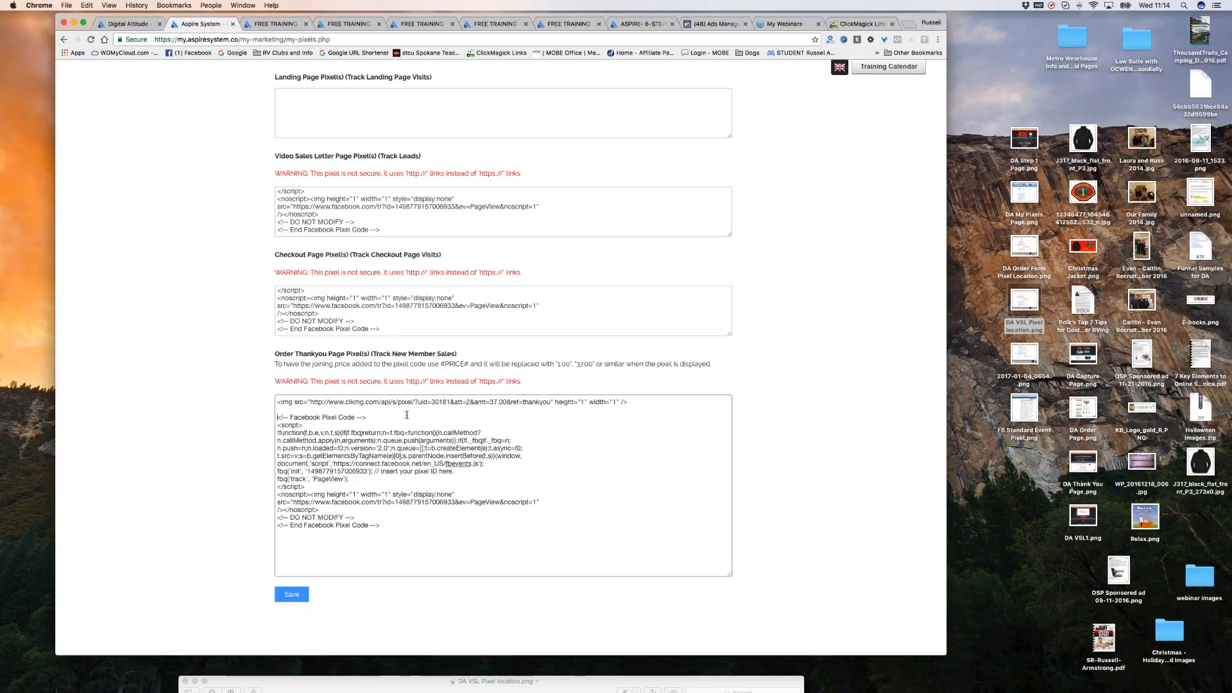
scroll(602, 448, down, 1)
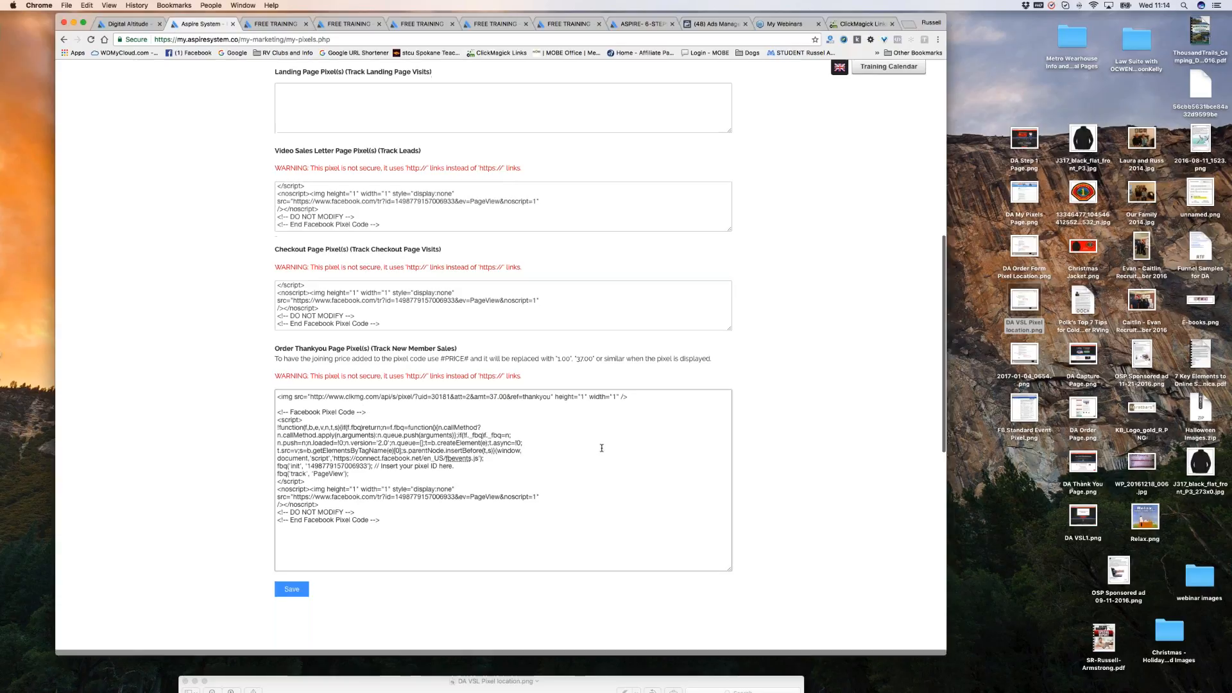
scroll(601, 448, down, 5)
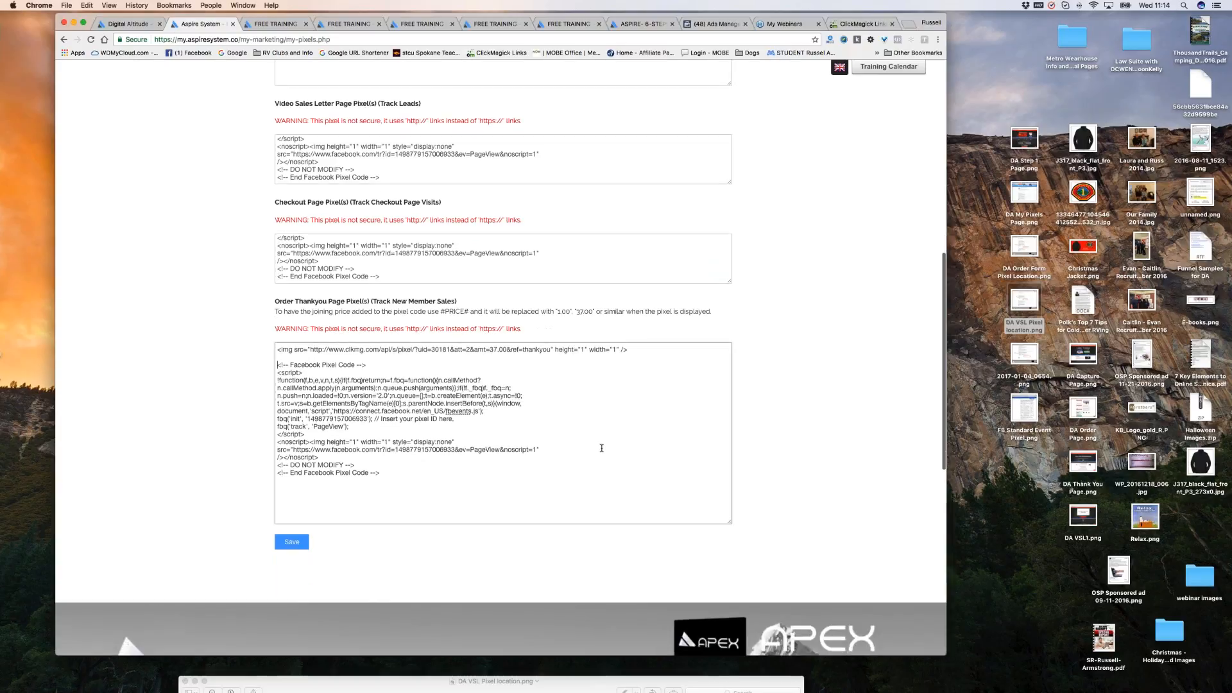
scroll(600, 437, down, 1)
scroll(558, 422, down, 5)
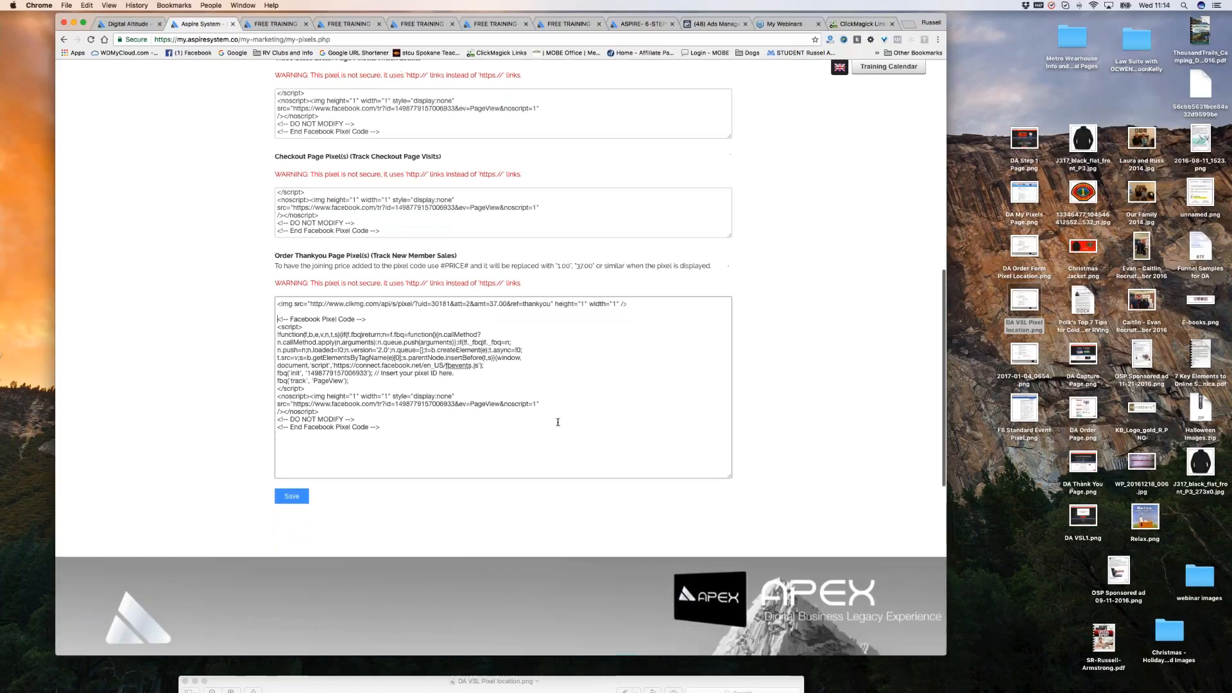
drag(386, 403, 278, 292)
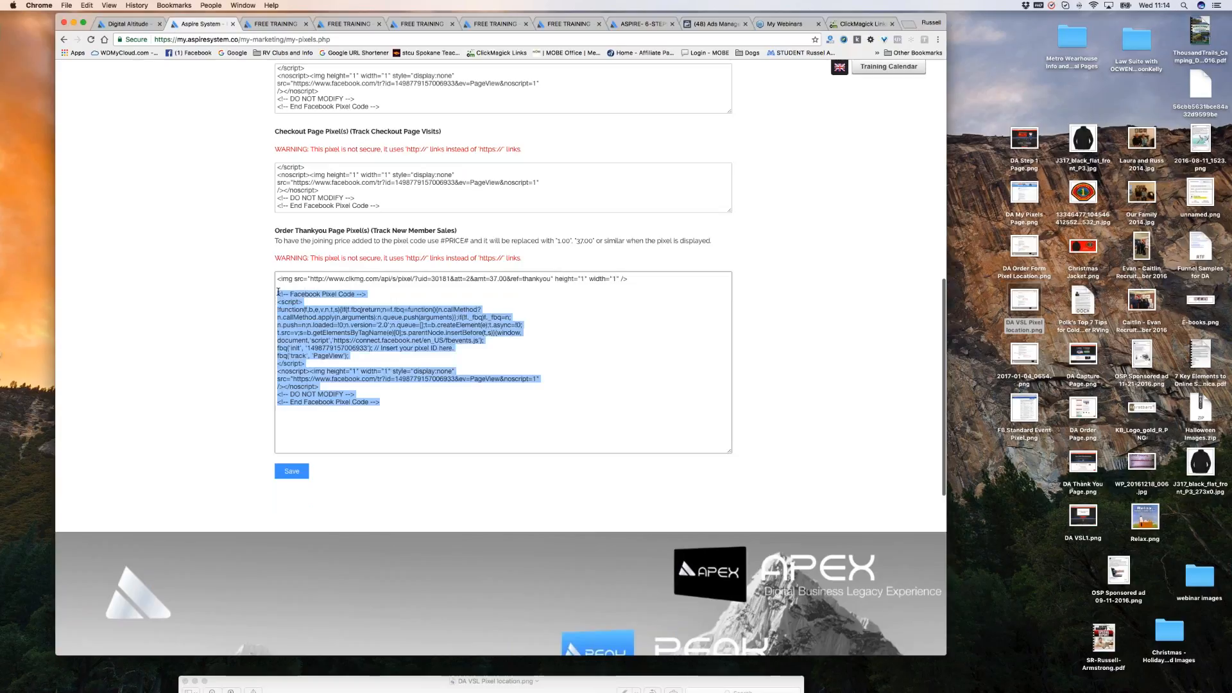
click(579, 343)
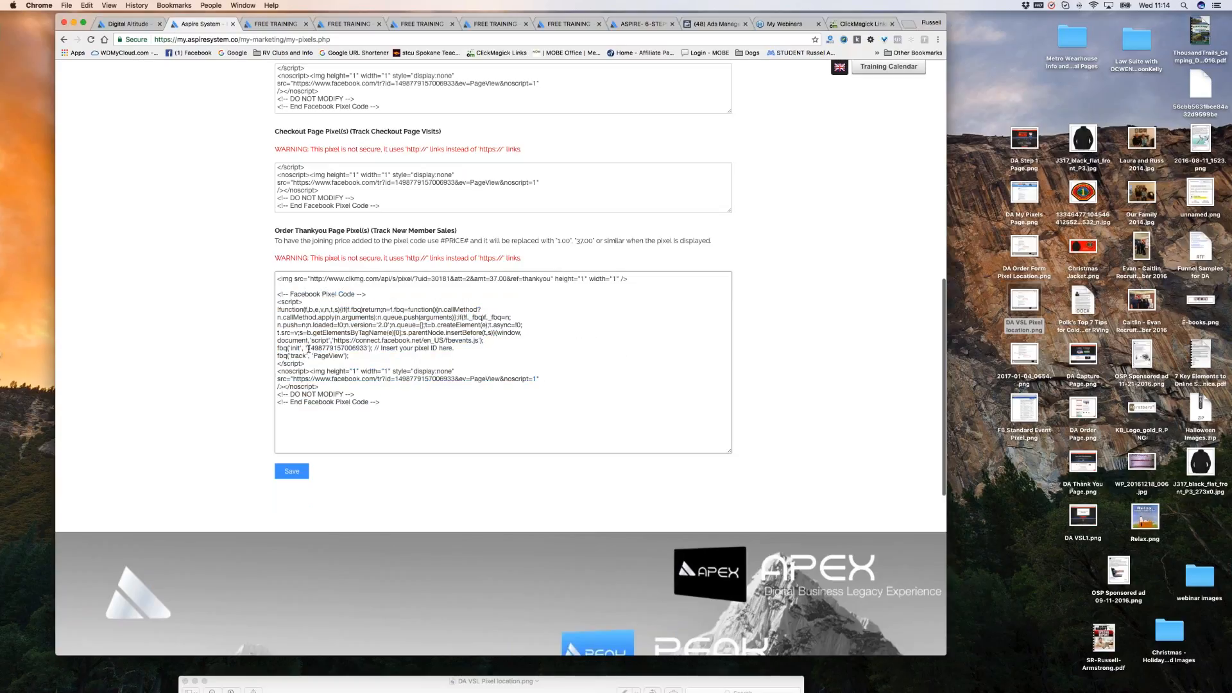
drag(308, 348, 368, 349)
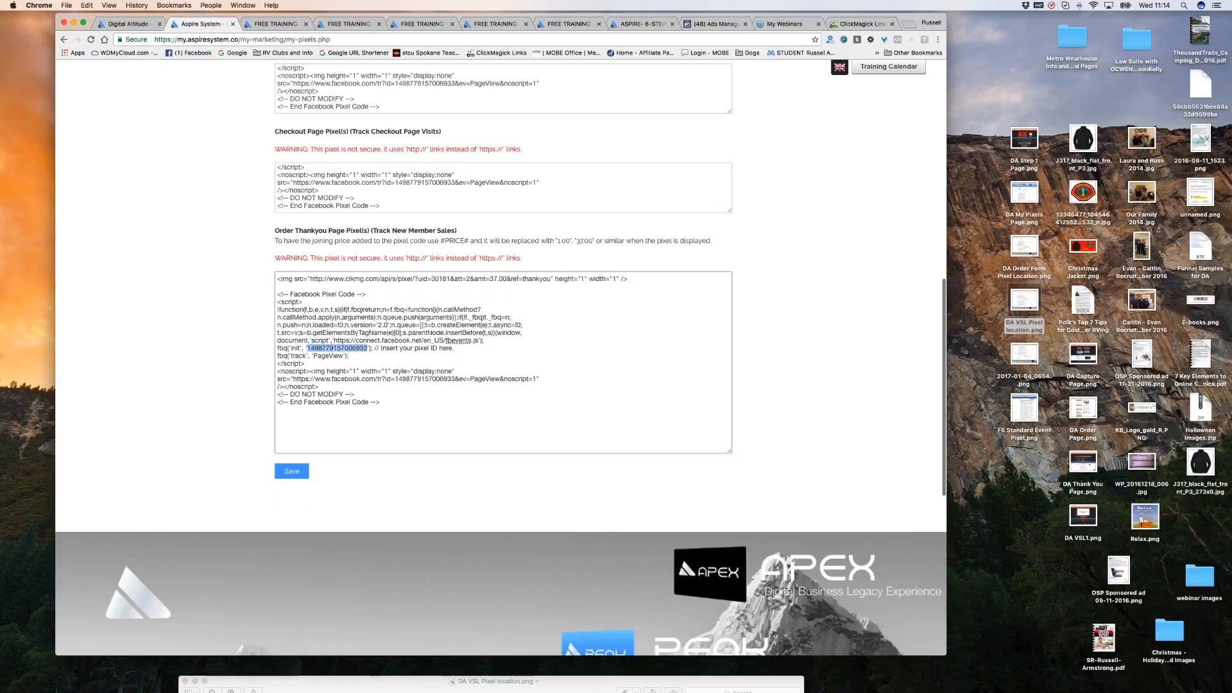
key(super+plus)
scroll(550, 349, down, 5)
scroll(180, 338, down, 1)
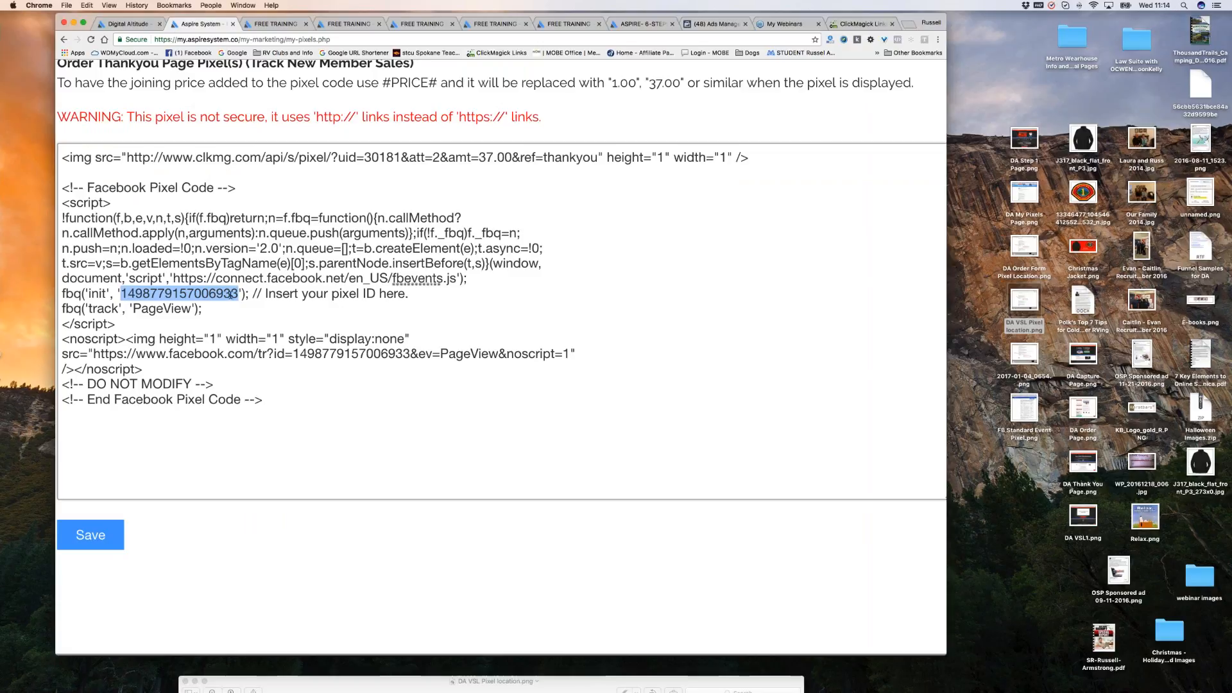
click(238, 294)
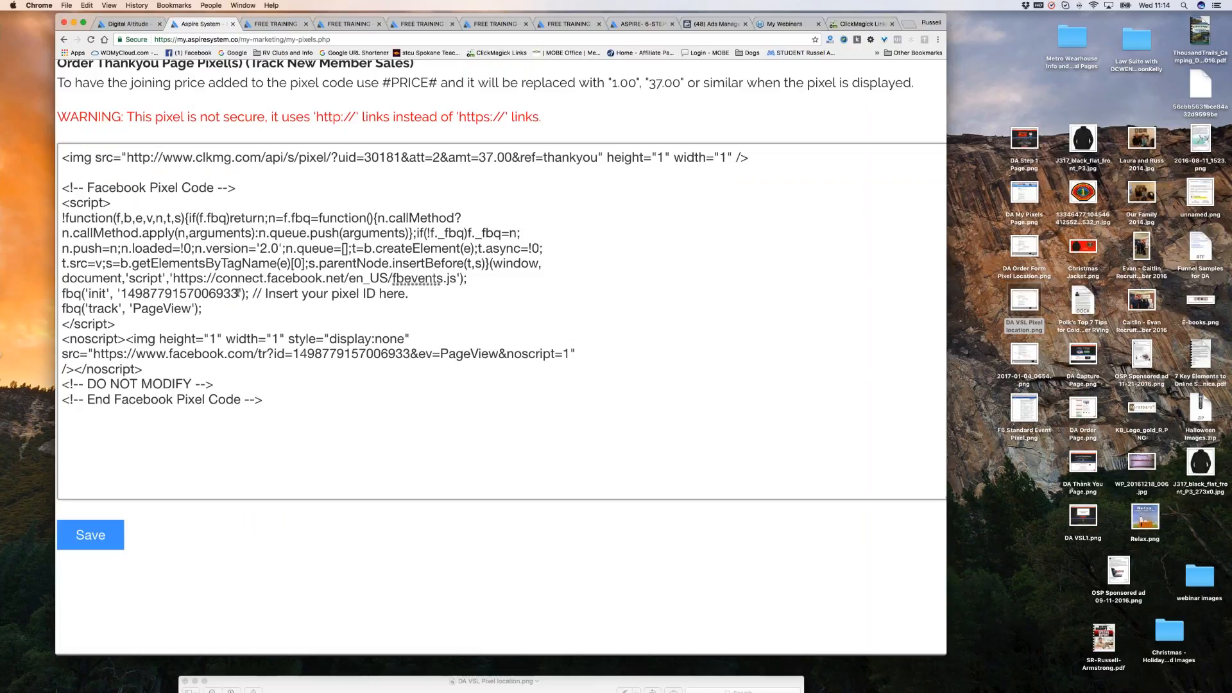
drag(238, 294, 131, 302)
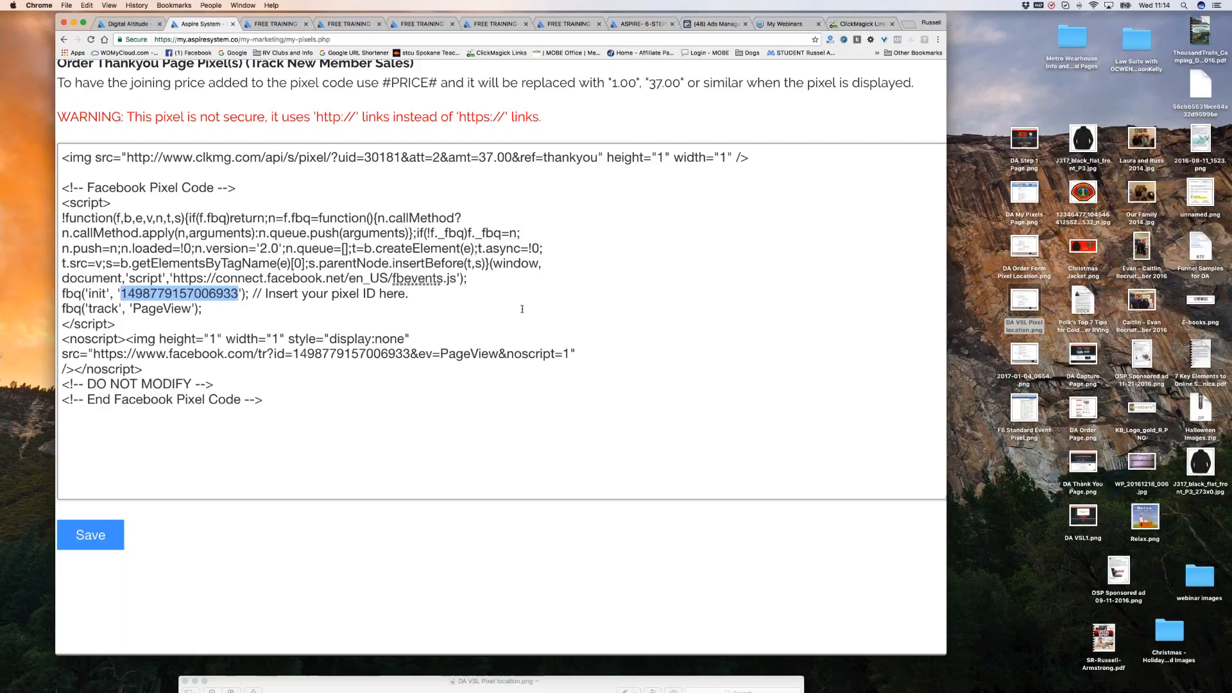
click(613, 306)
drag(293, 353, 410, 360)
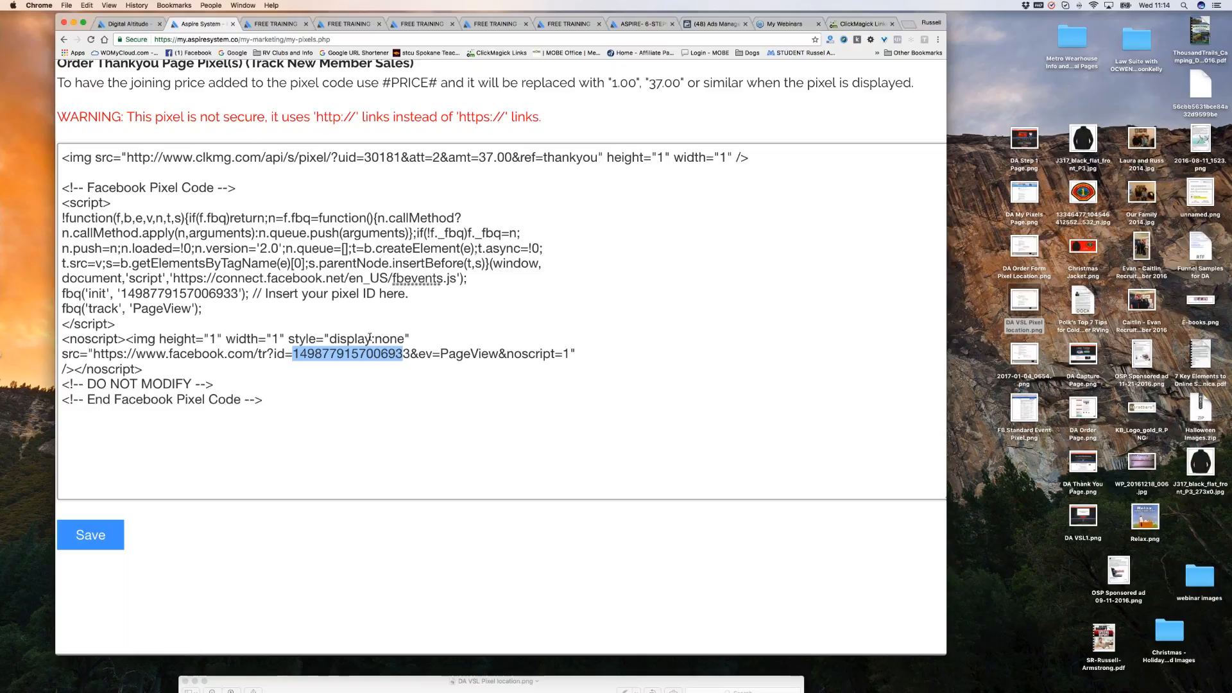
click(398, 396)
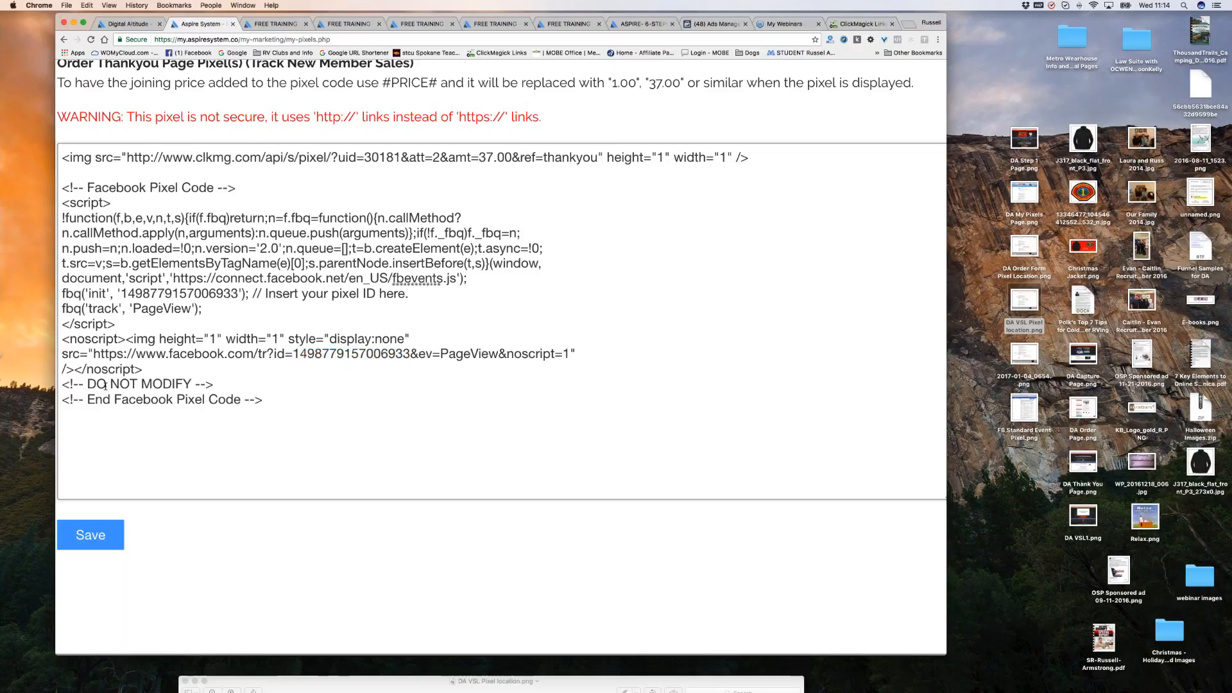
drag(87, 384, 193, 384)
click(272, 390)
drag(133, 308, 192, 308)
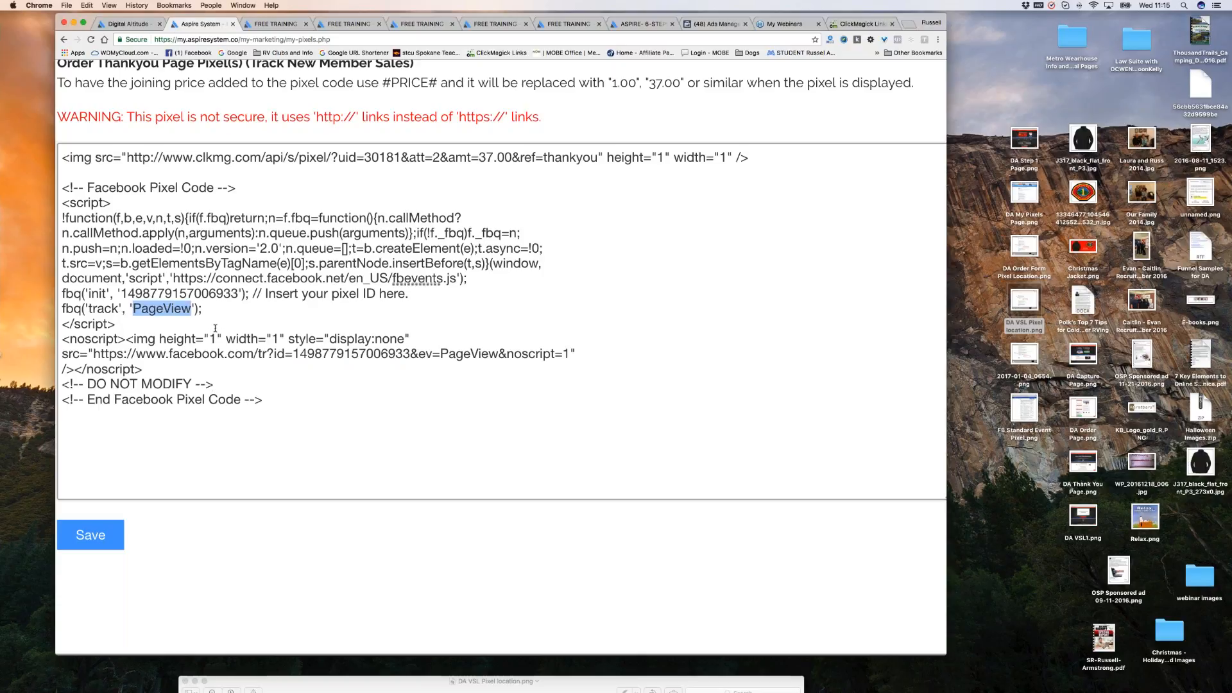
click(204, 309)
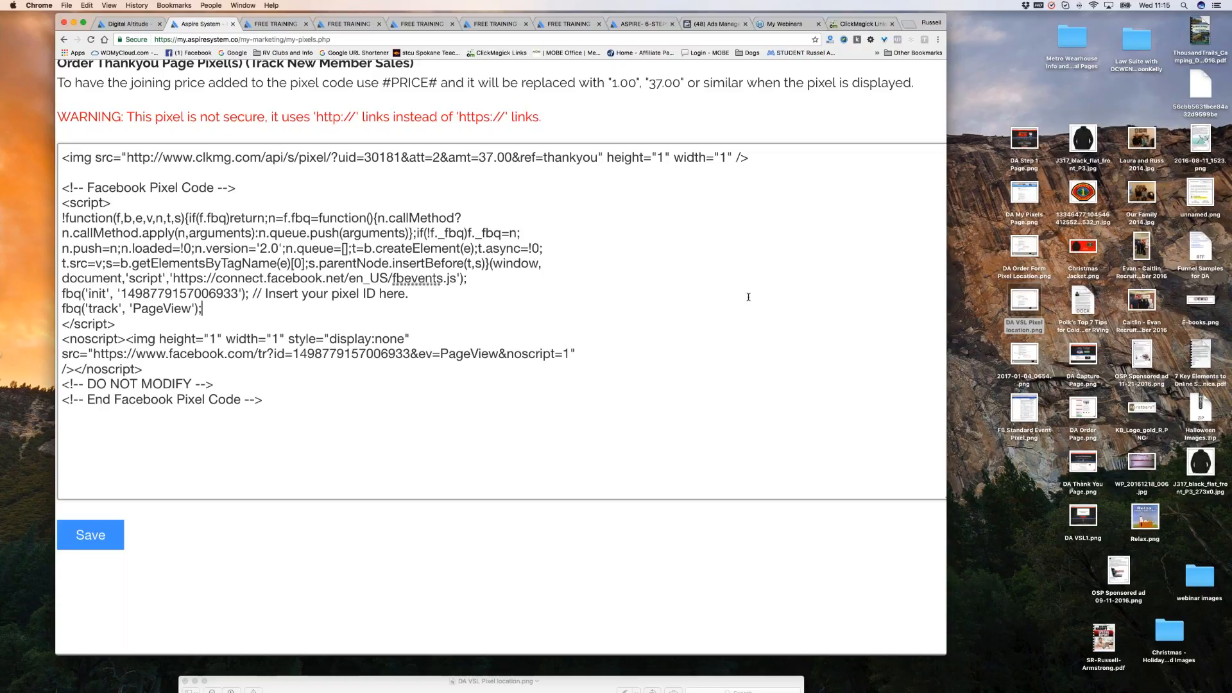
scroll(769, 290, down, 1)
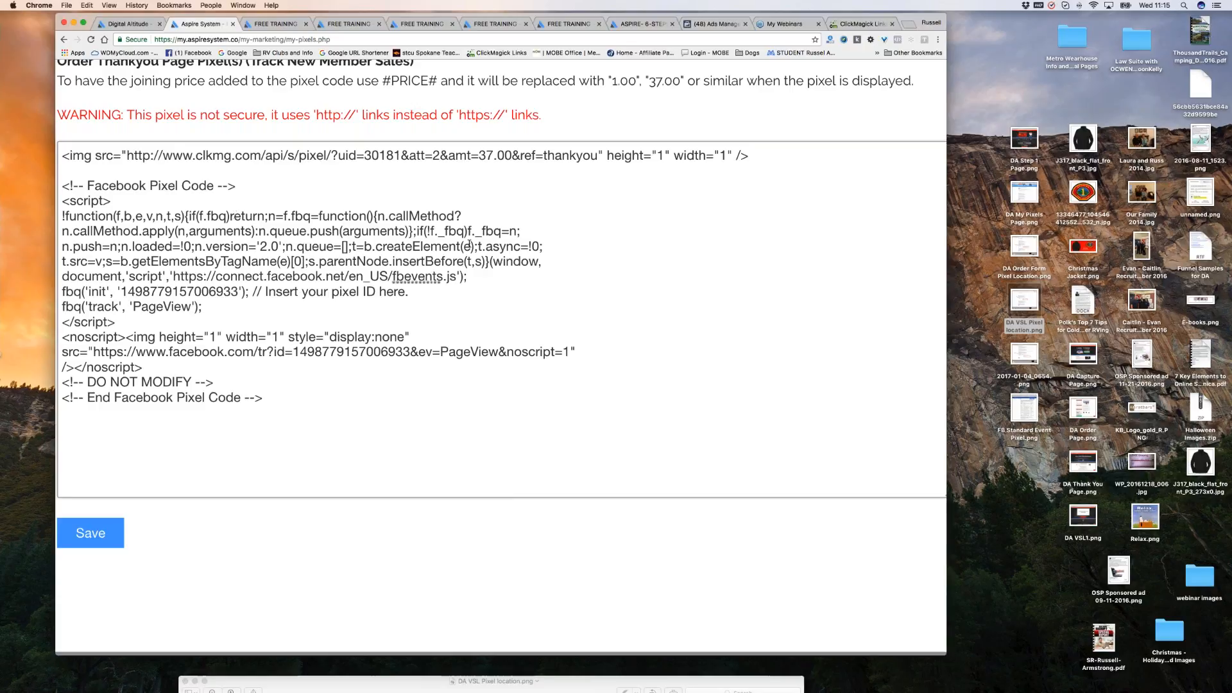
scroll(235, 217, up, 3)
scroll(501, 359, up, 5)
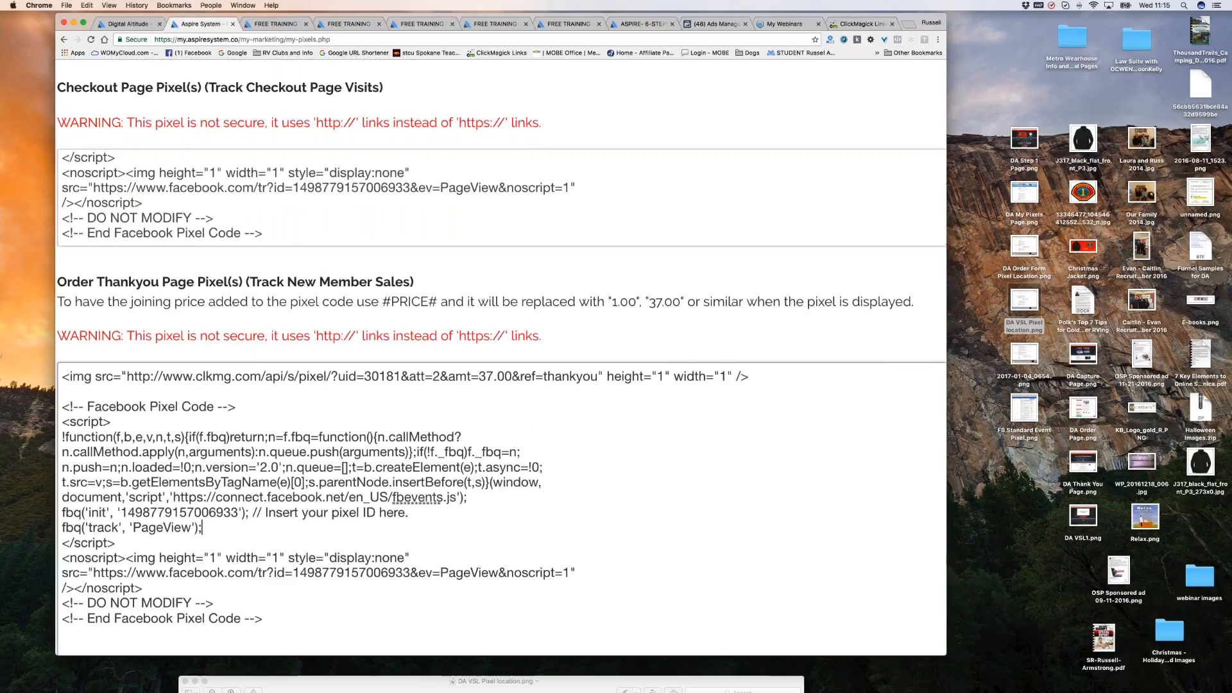
scroll(500, 342, down, 1)
Enlarge the Checkout Page pixel box and paste the new Facebook pixel code over its old code.
scroll(803, 470, down, 1)
click(803, 469)
scroll(803, 470, down, 5)
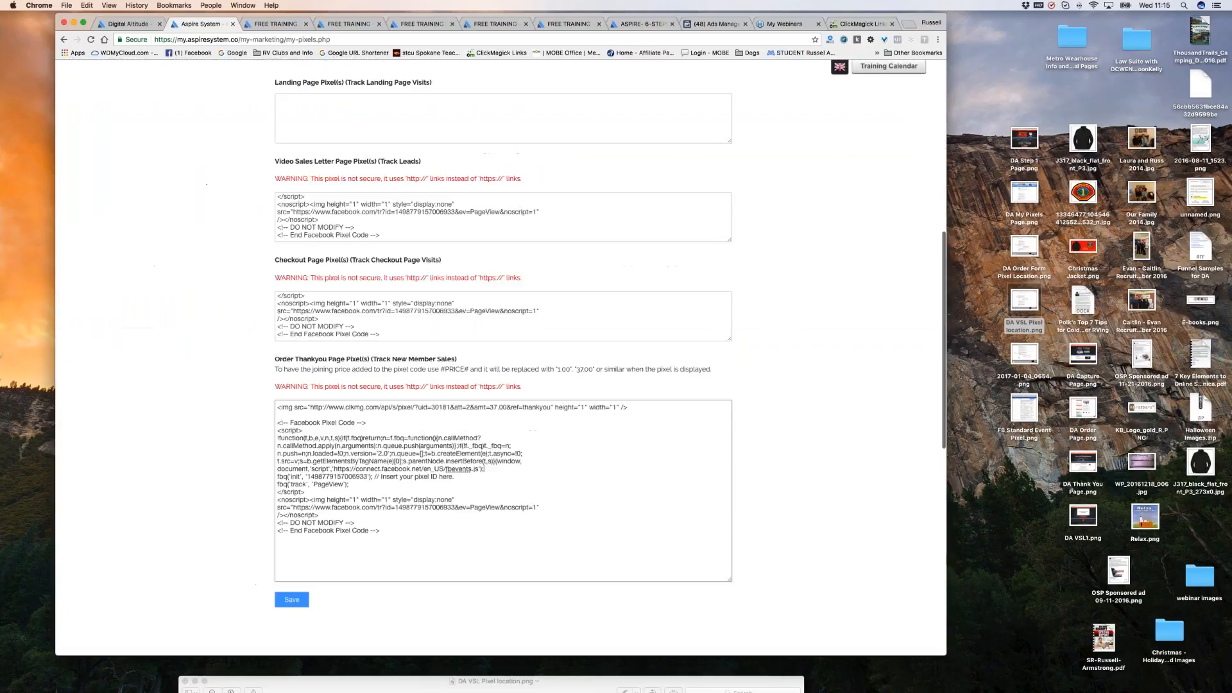
drag(730, 340, 730, 505)
scroll(294, 345, up, 1)
scroll(293, 345, up, 1)
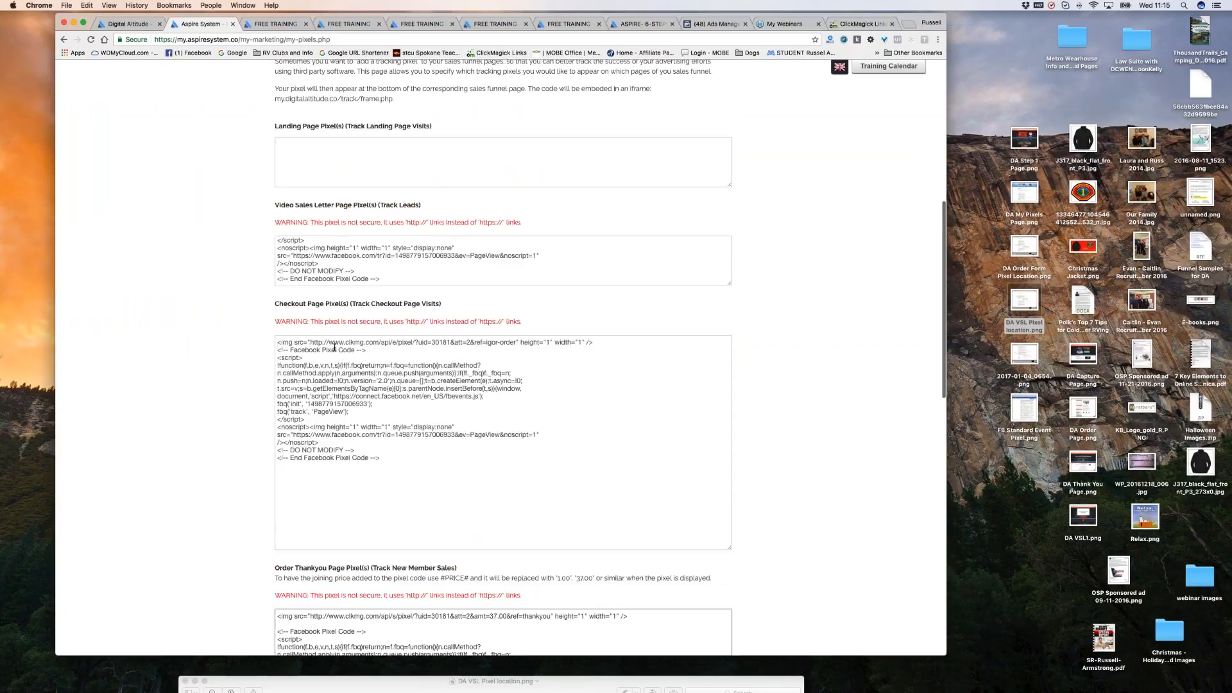
drag(278, 352, 494, 459)
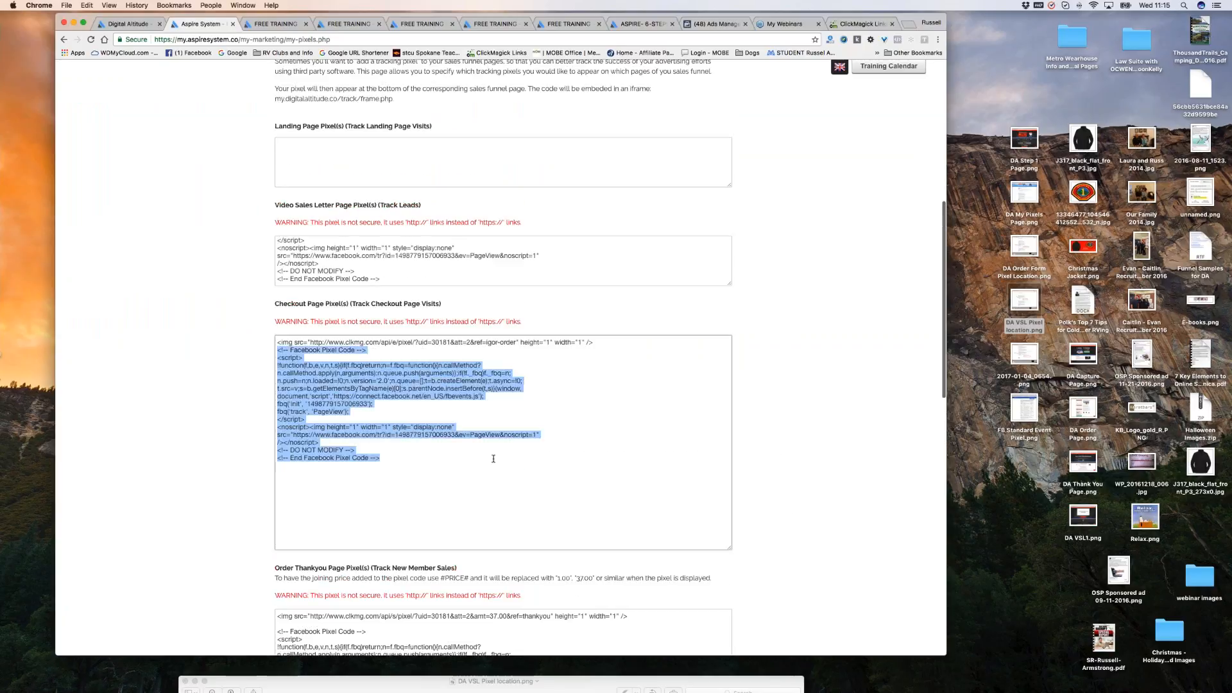
right_click(330, 372)
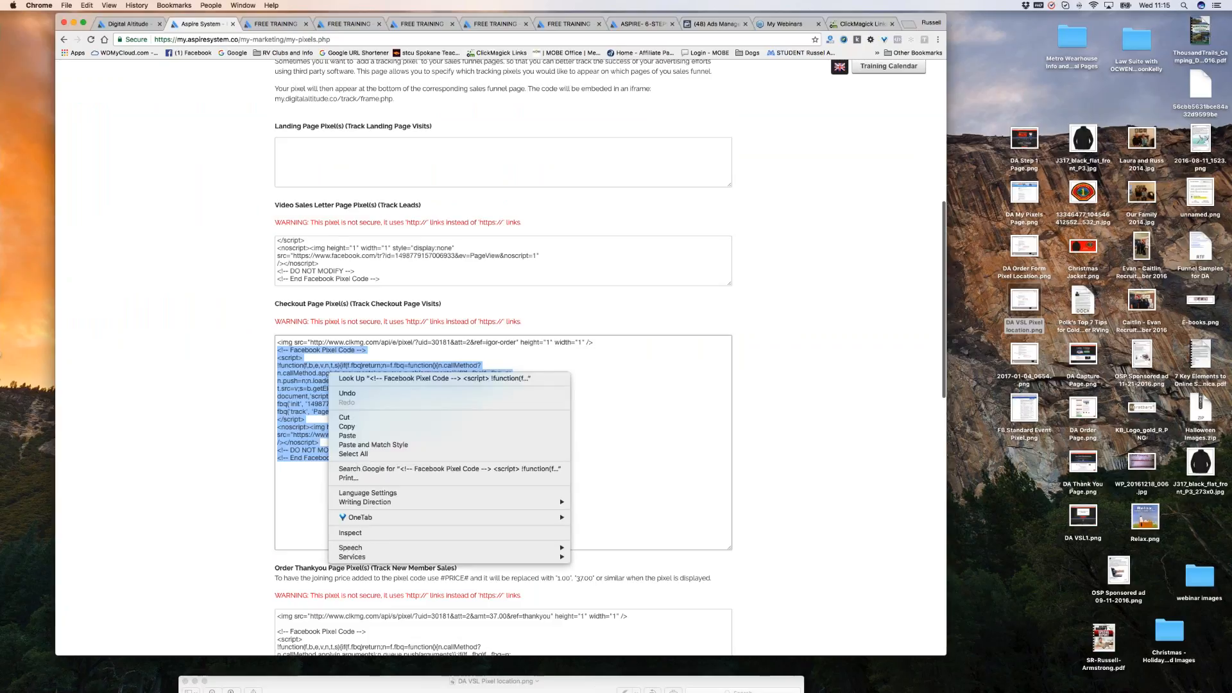
click(348, 435)
scroll(292, 270, up, 1)
scroll(317, 266, up, 1)
scroll(317, 266, up, 5)
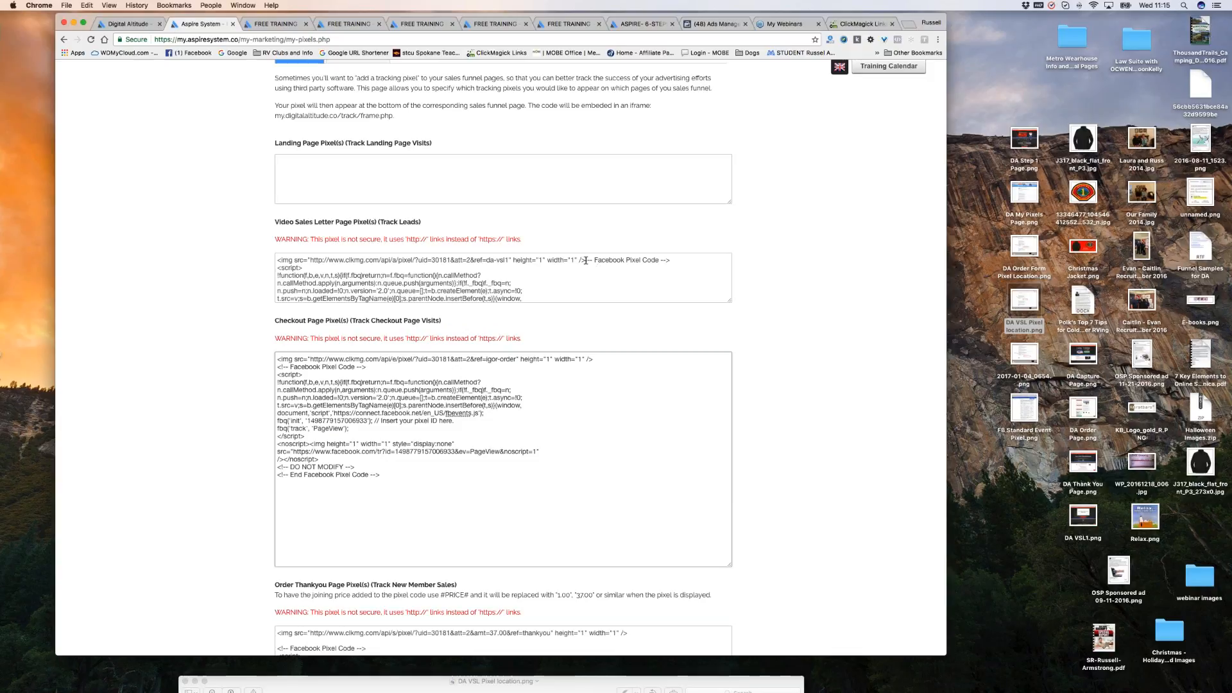
Paste the Facebook pixel code over the old code in the Video Sales Letter box.
drag(586, 260, 706, 322)
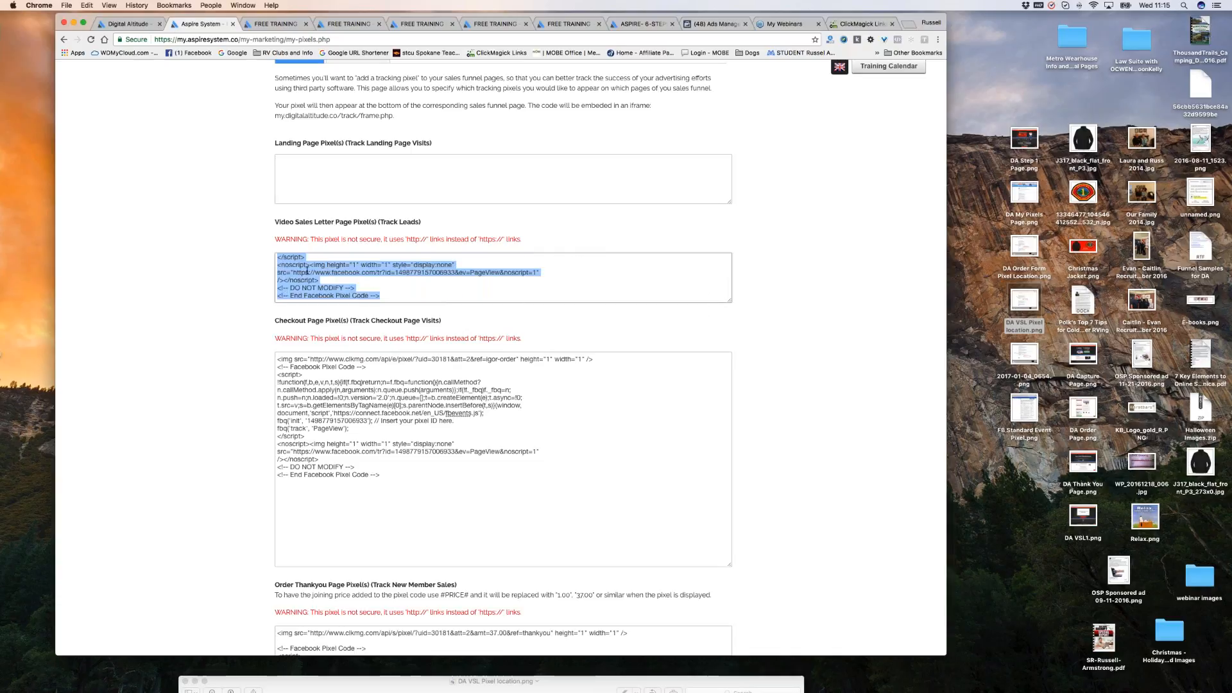
right_click(307, 269)
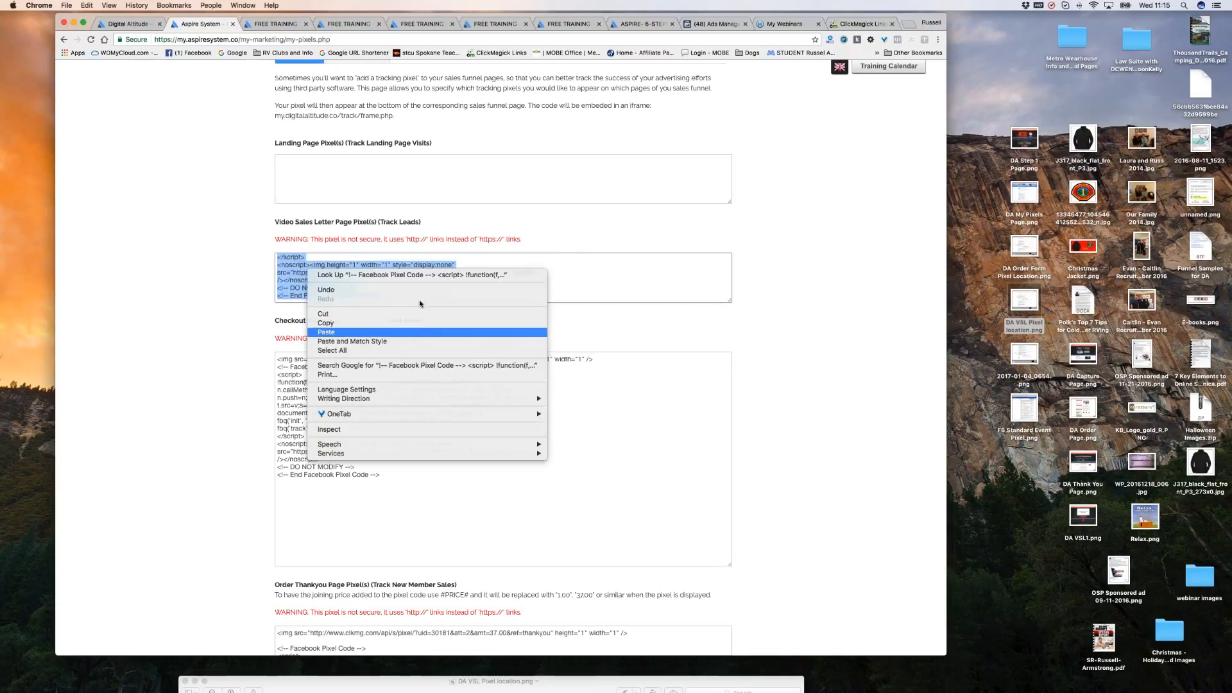
click(421, 331)
scroll(516, 289, up, 5)
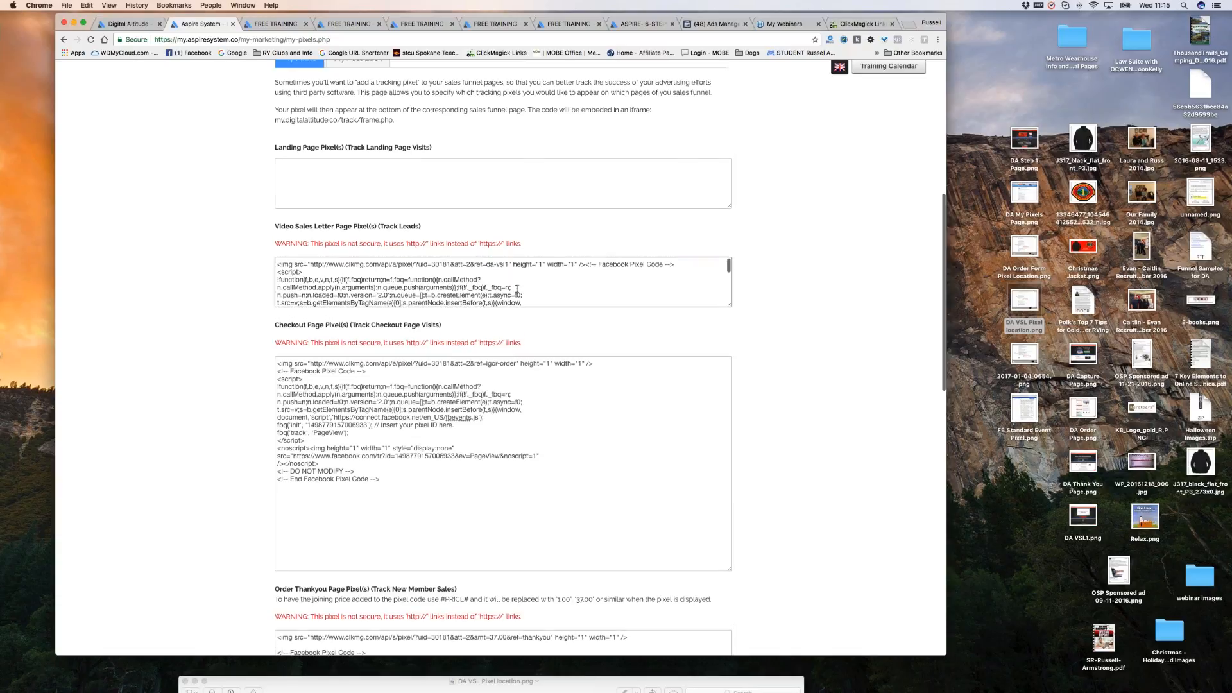
scroll(517, 288, up, 1)
Add blank lines between the ClickMagick tags and the pixel code in the VSL and Checkout boxes.
click(587, 301)
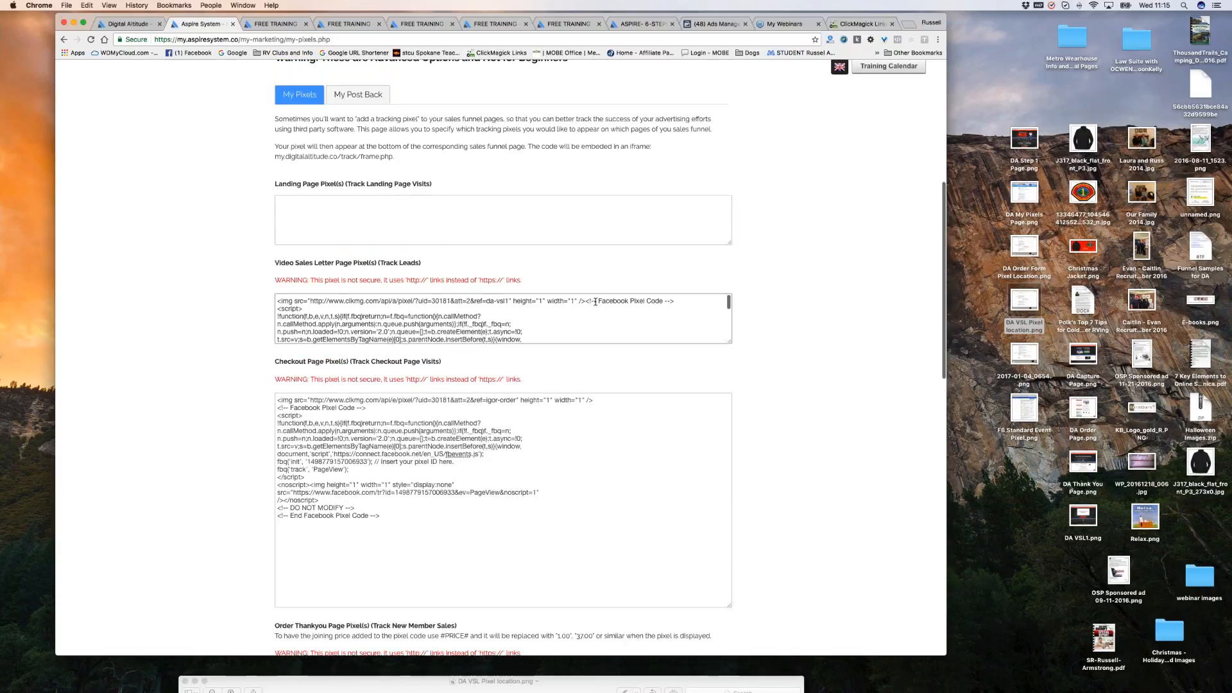
key(Return)
key(Return)
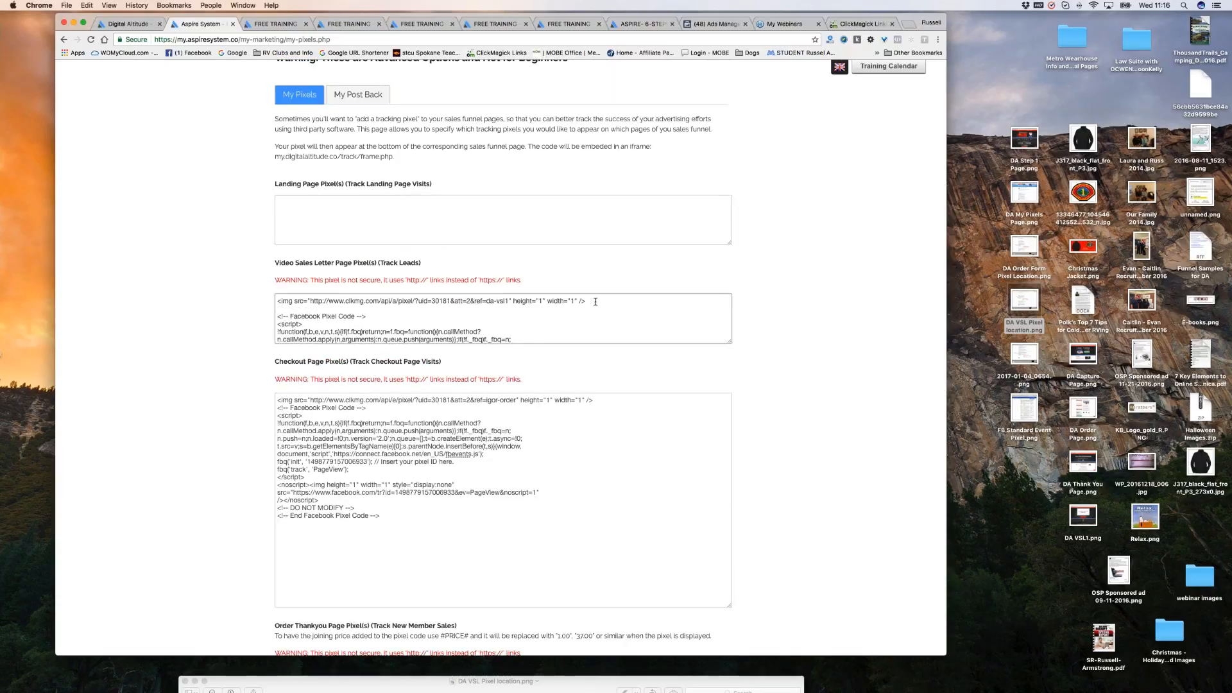
click(278, 408)
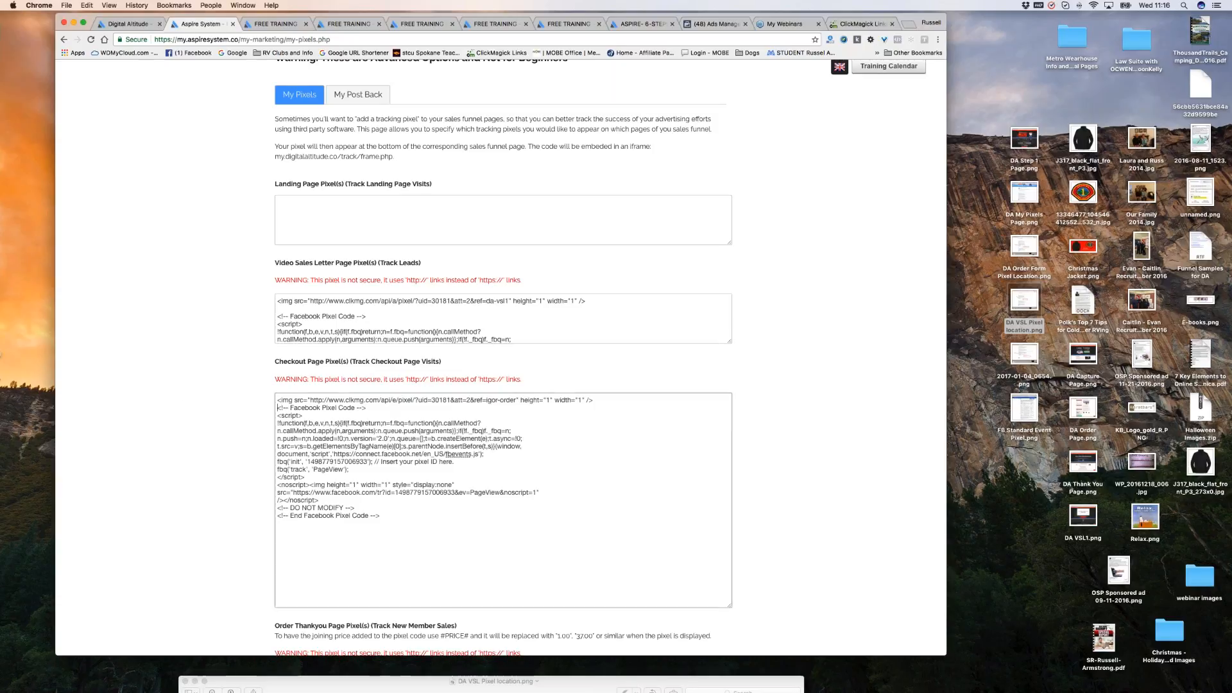
key(Return)
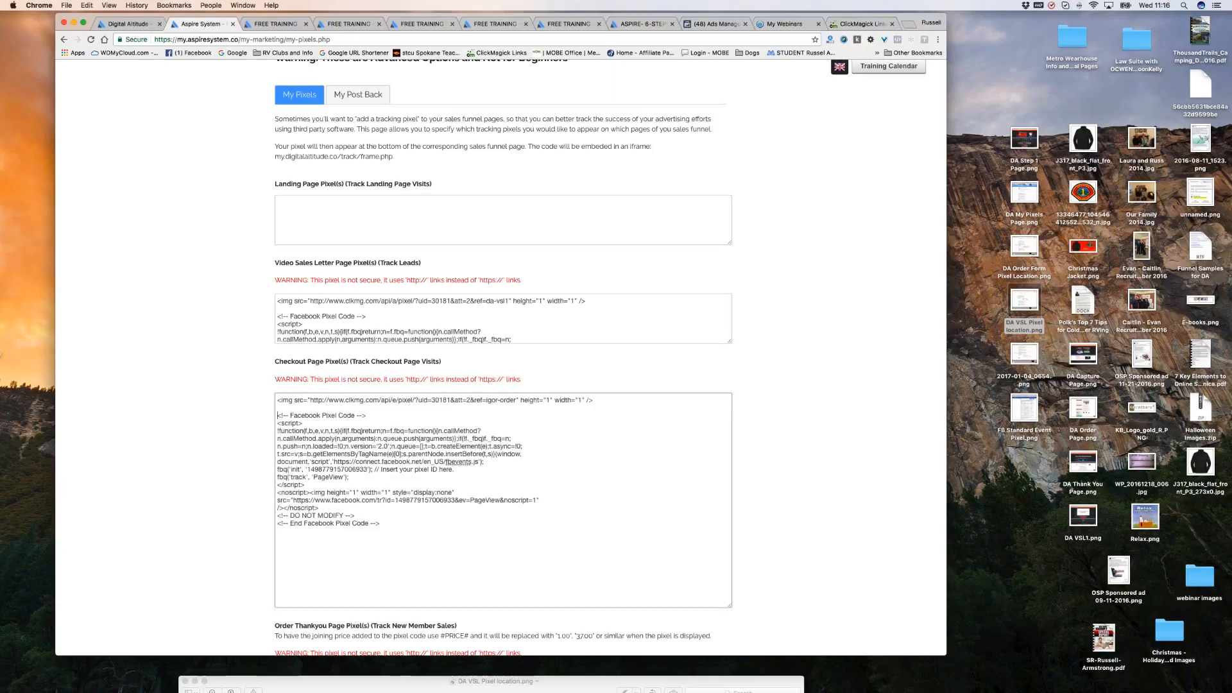
scroll(655, 440, down, 5)
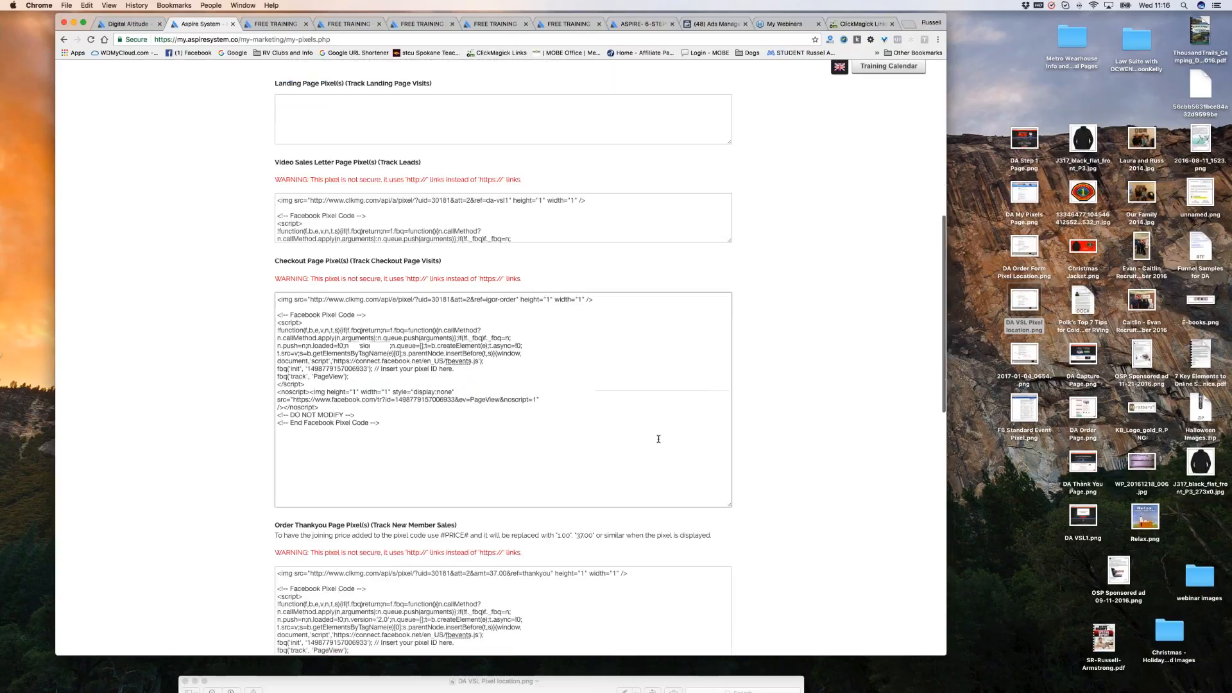
scroll(503, 321, down, 2)
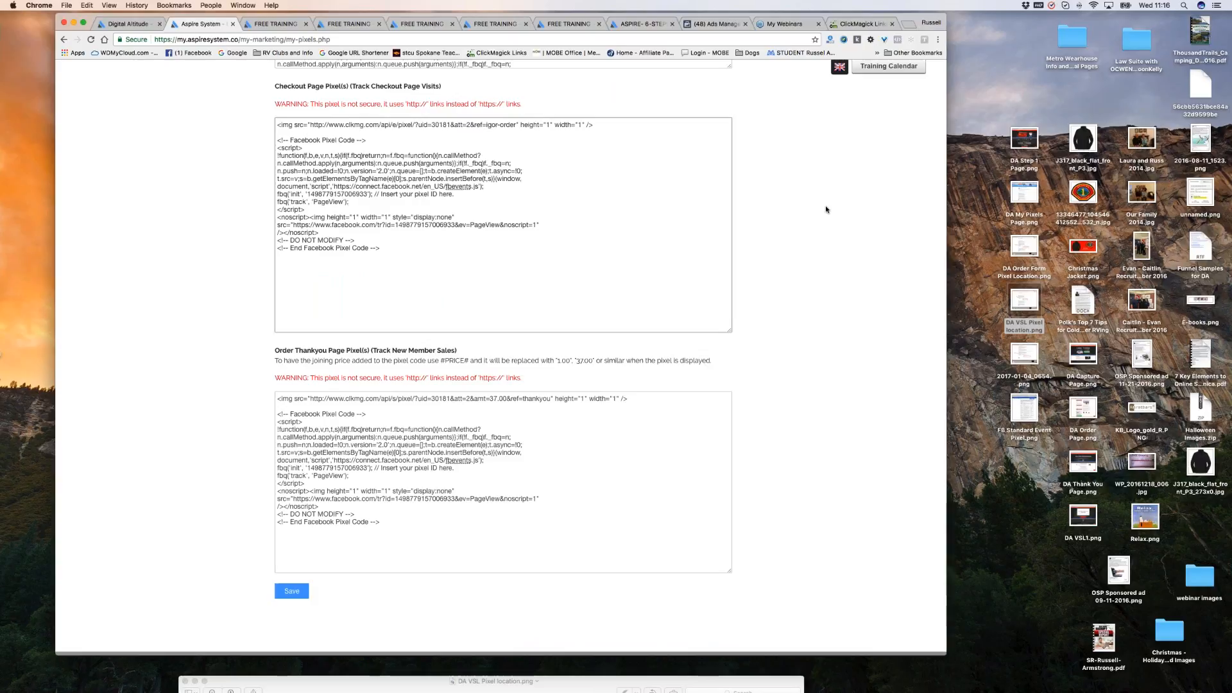
Advance the Install Pixel dialog to Install Event Code and open the FB Standard Event Pixel image.
click(716, 24)
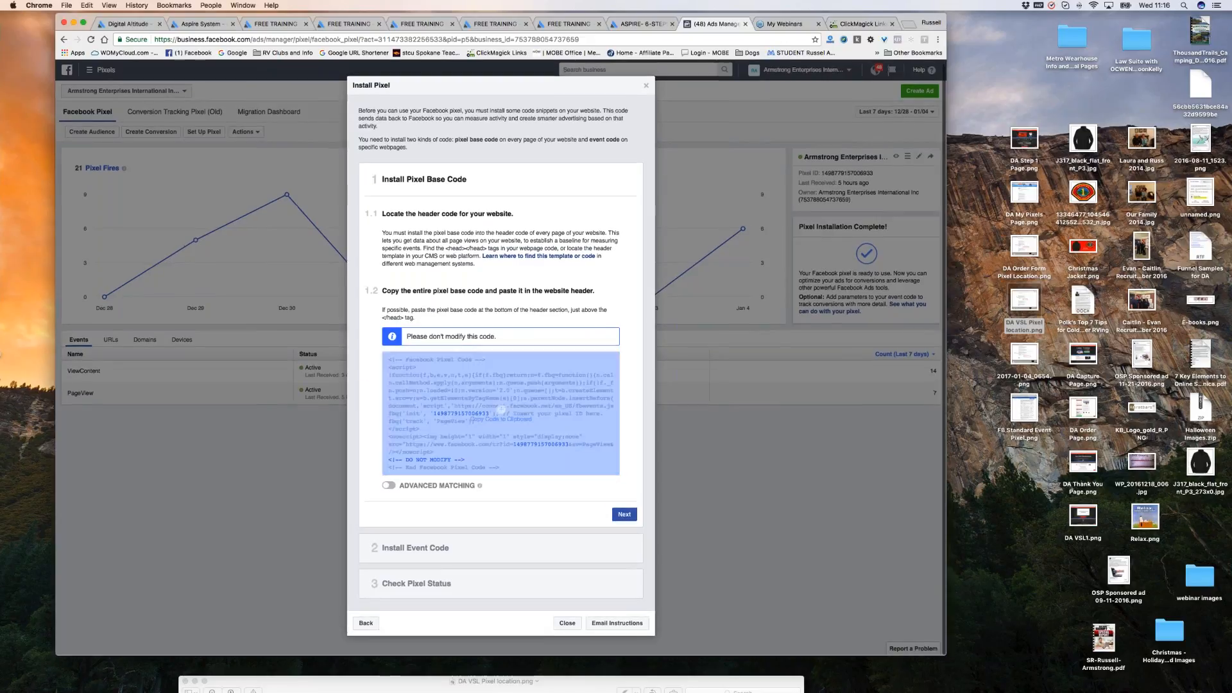
click(624, 514)
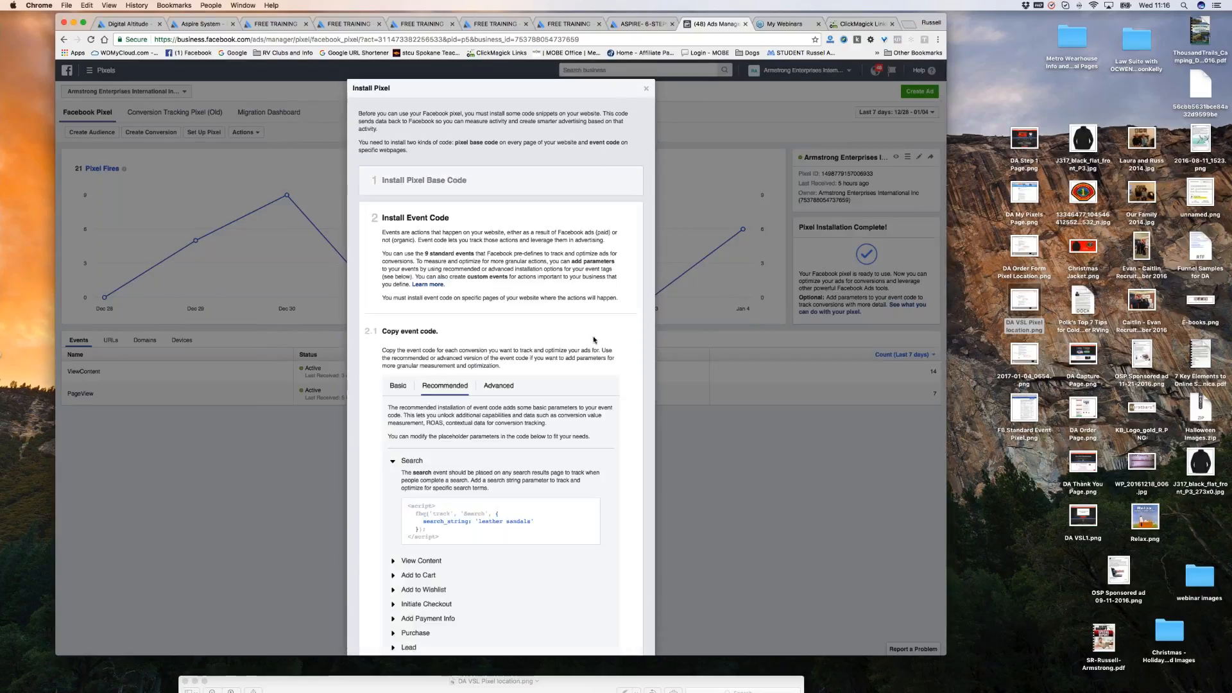
scroll(562, 269, up, 5)
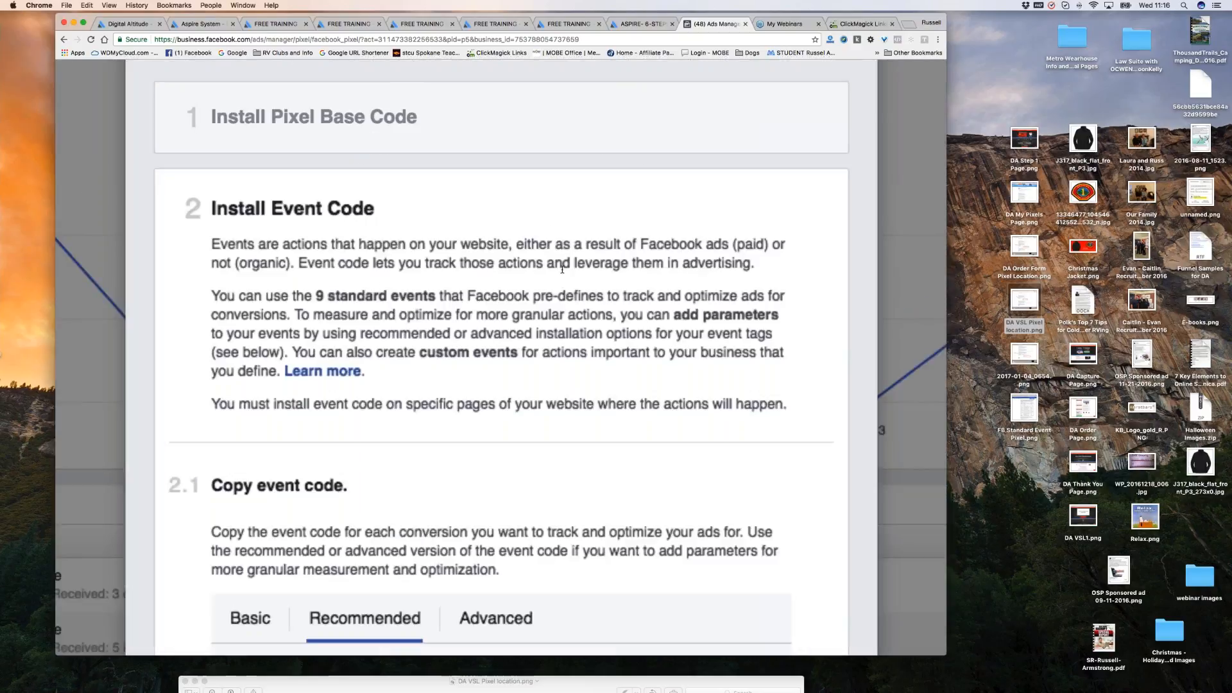
scroll(562, 270, up, 2)
scroll(500, 360, down, 3)
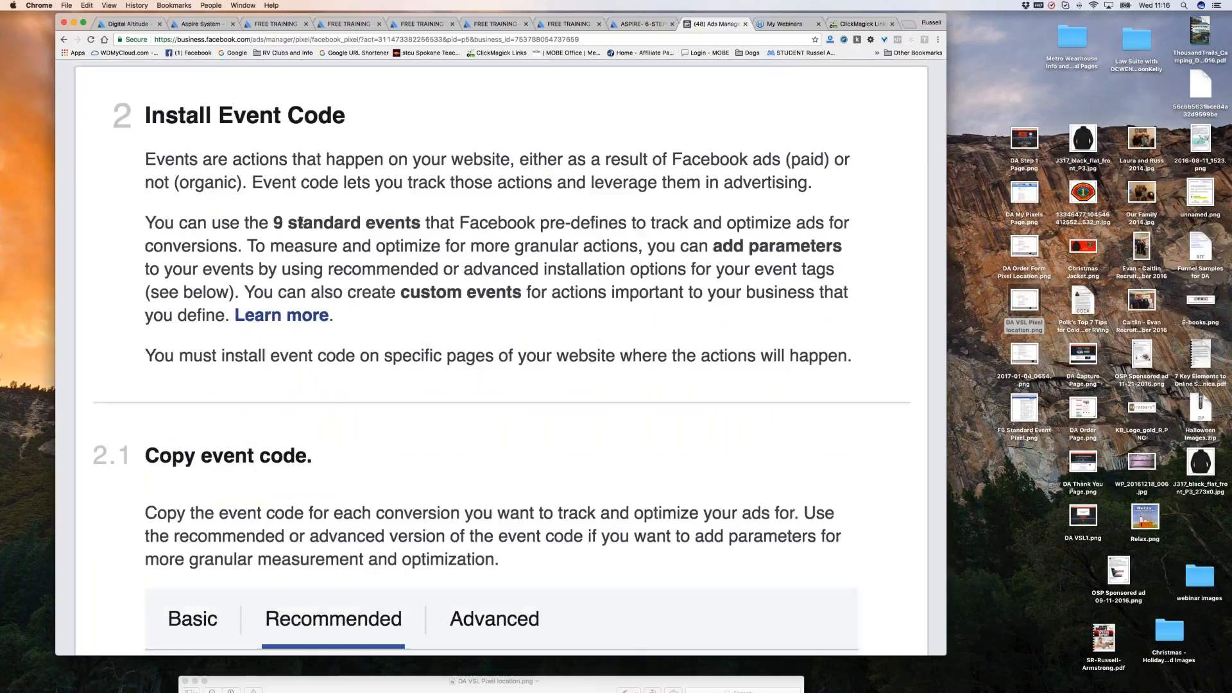
double_click(1031, 414)
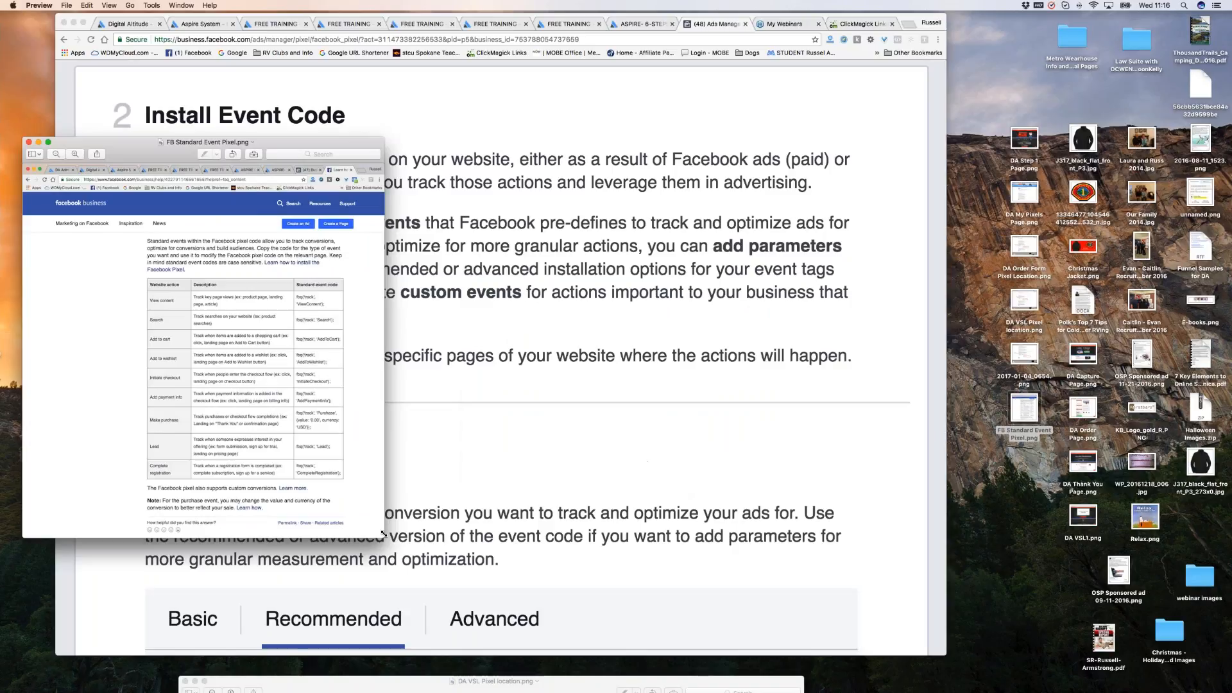
Enlarge the Preview window and move it up so the FB Standard Event Pixel table is readable.
drag(384, 536, 865, 663)
drag(513, 142, 668, 50)
scroll(637, 352, up, 3)
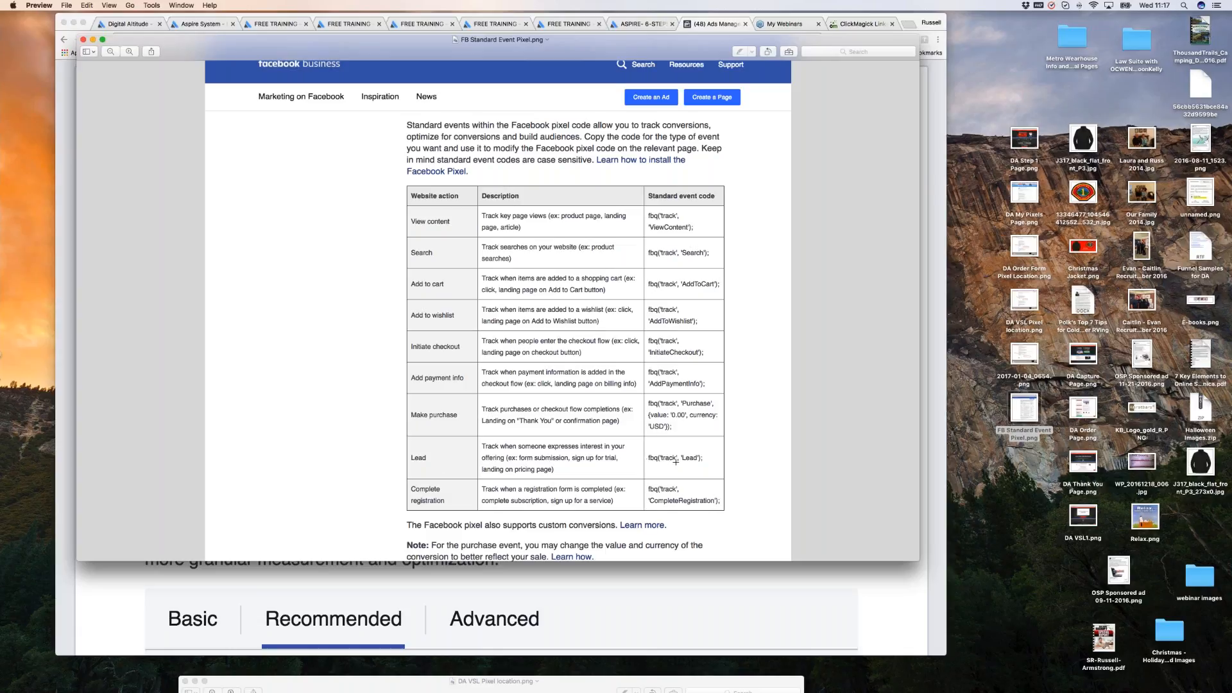
Scroll down the standard event code table to the Lead and Purchase entries.
scroll(439, 487, down, 1)
scroll(498, 308, down, 2)
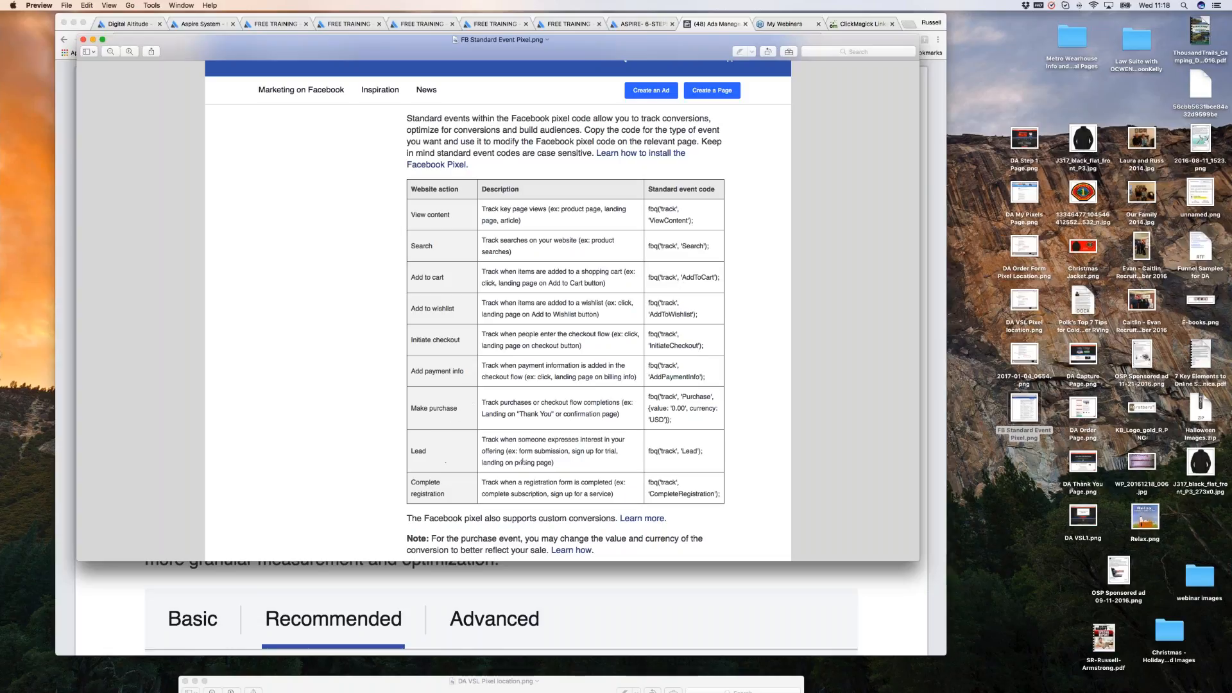
scroll(422, 458, down, 1)
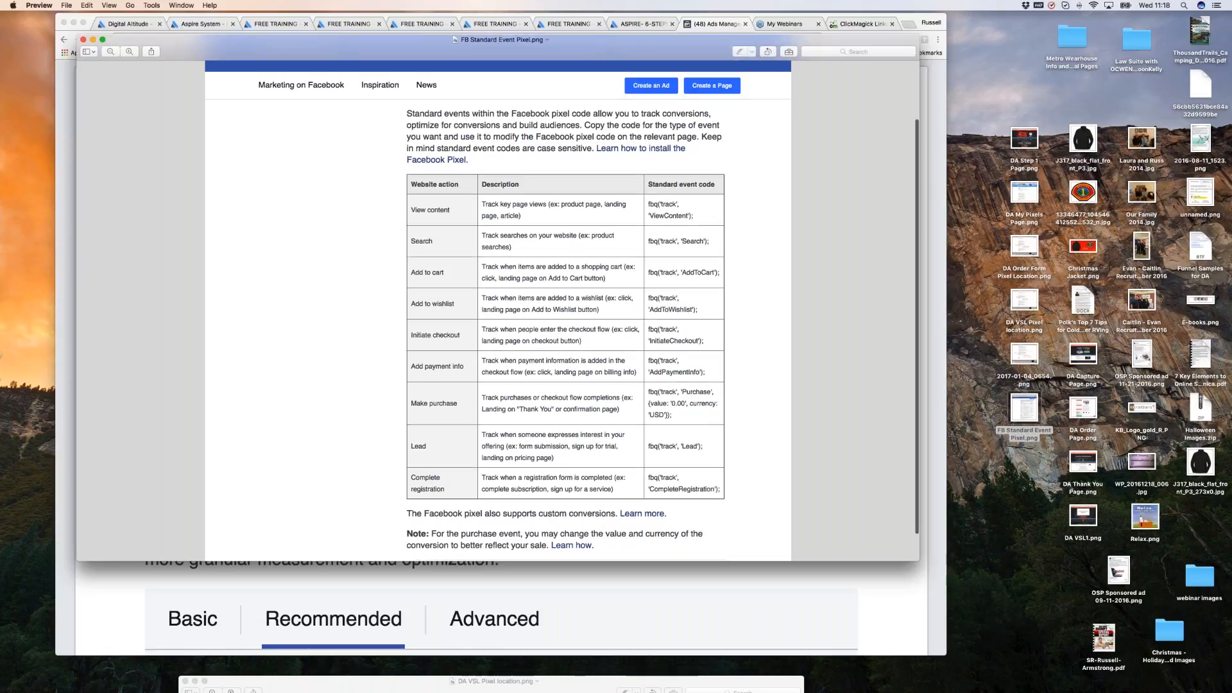
scroll(417, 441, down, 1)
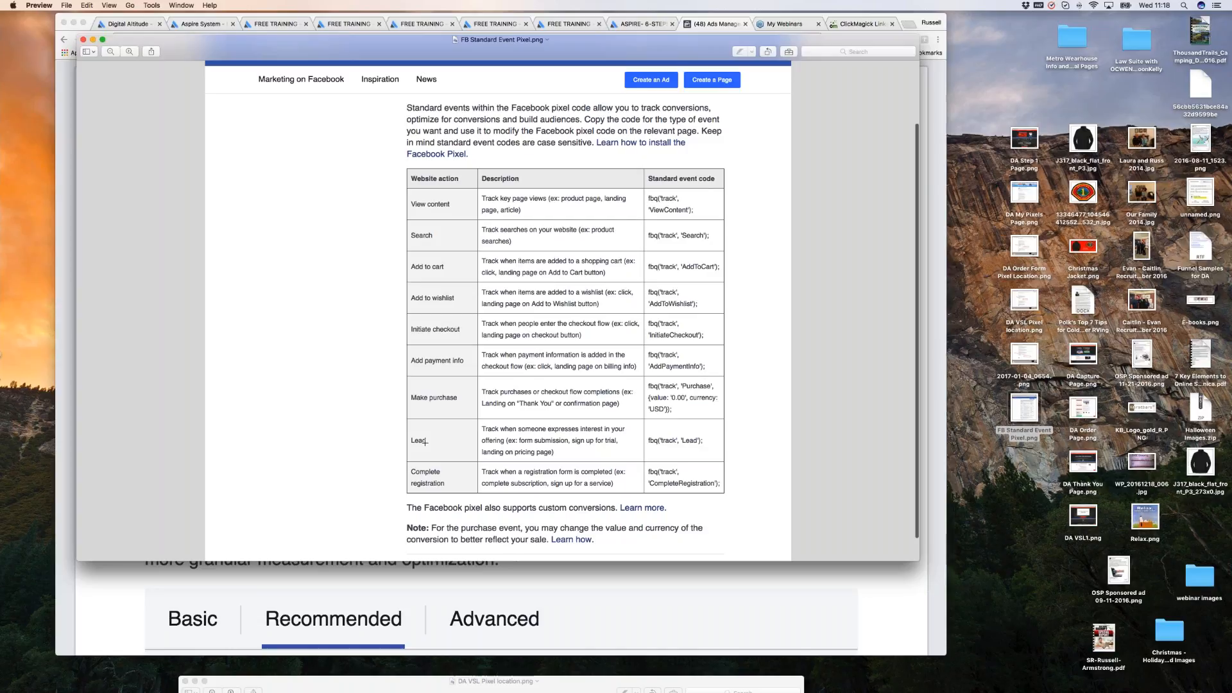
scroll(658, 442, down, 1)
scroll(440, 442, down, 1)
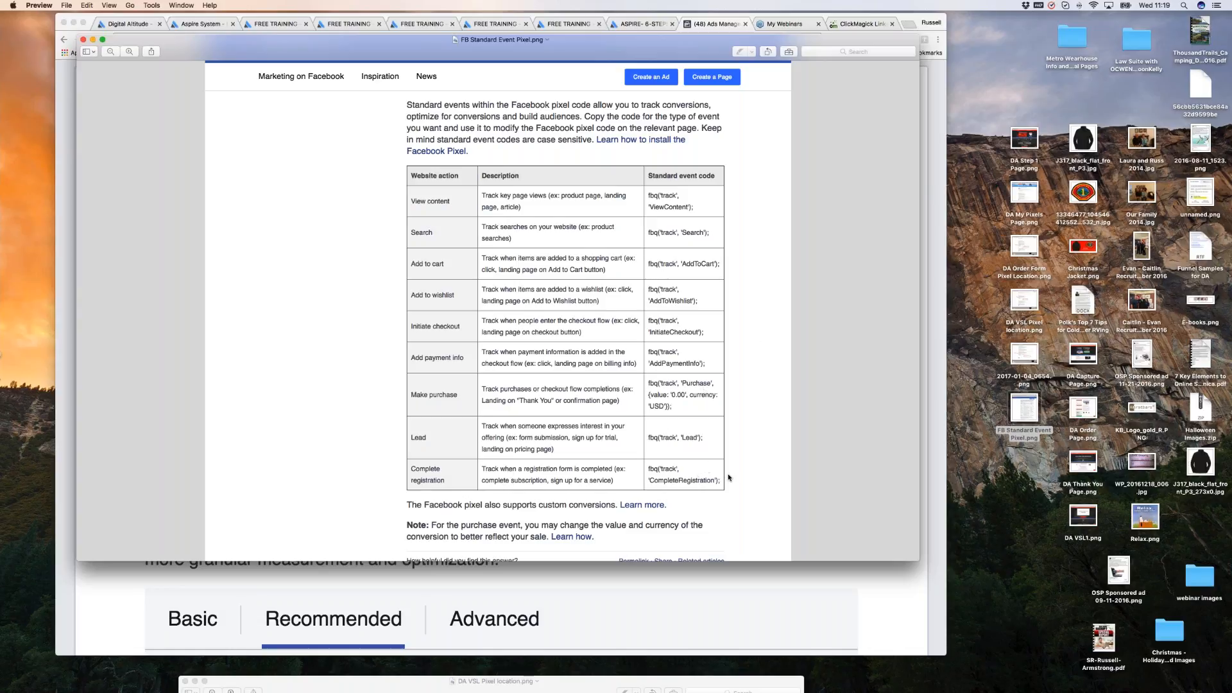
scroll(736, 468, down, 1)
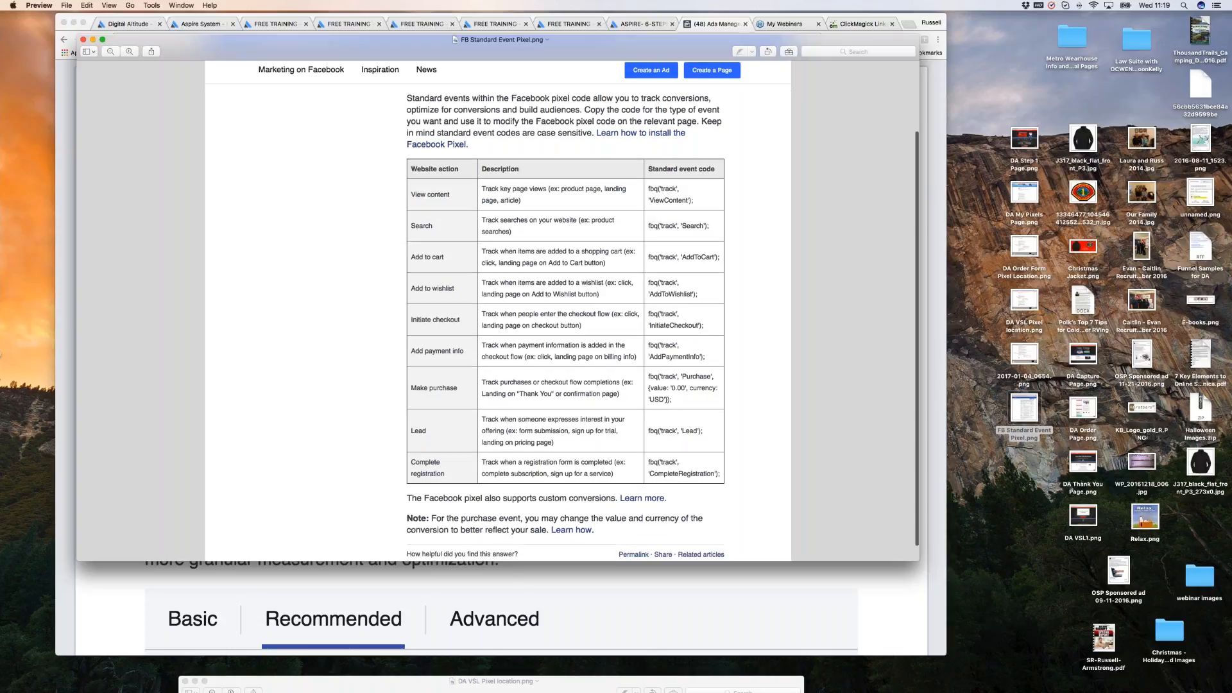
scroll(557, 297, down, 2)
Close the FB Standard Event Pixel image in Preview.
click(83, 39)
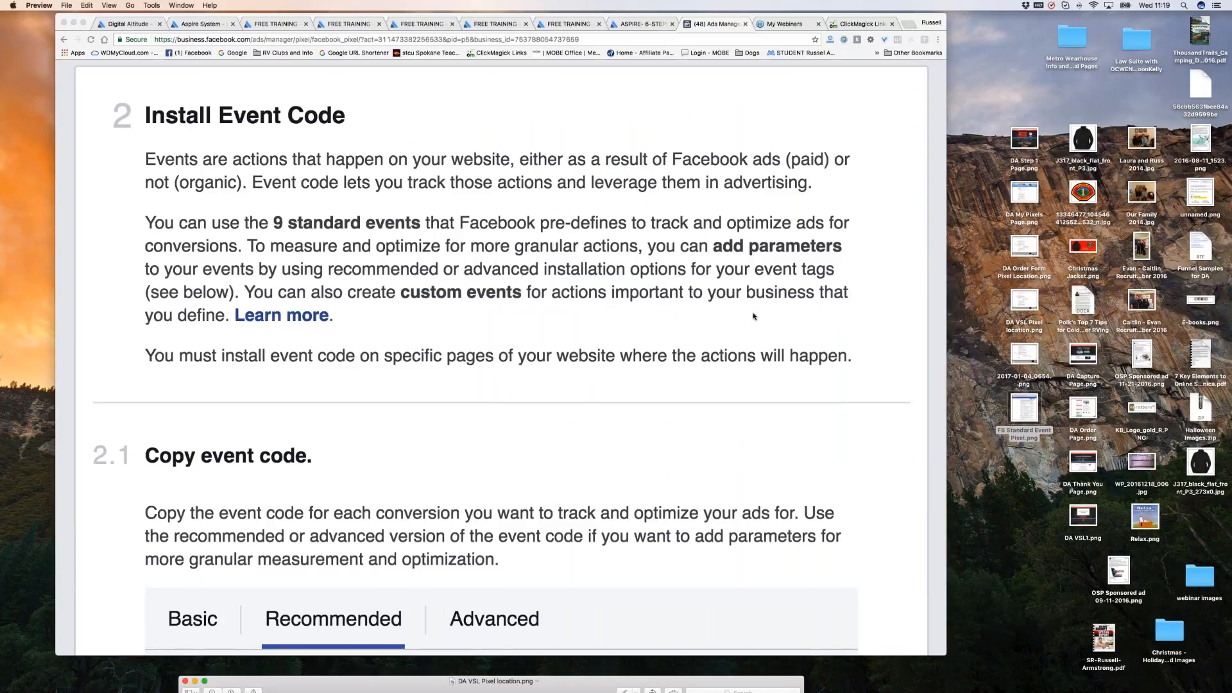
scroll(754, 316, down, 3)
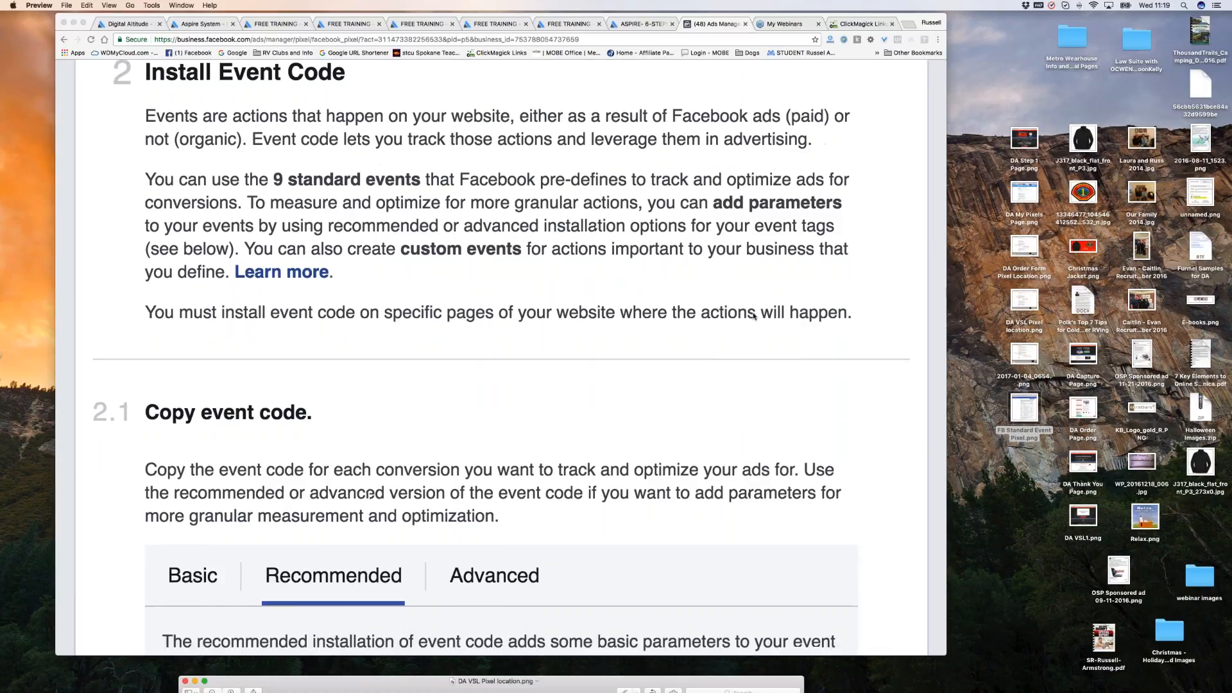
scroll(335, 198, up, 2)
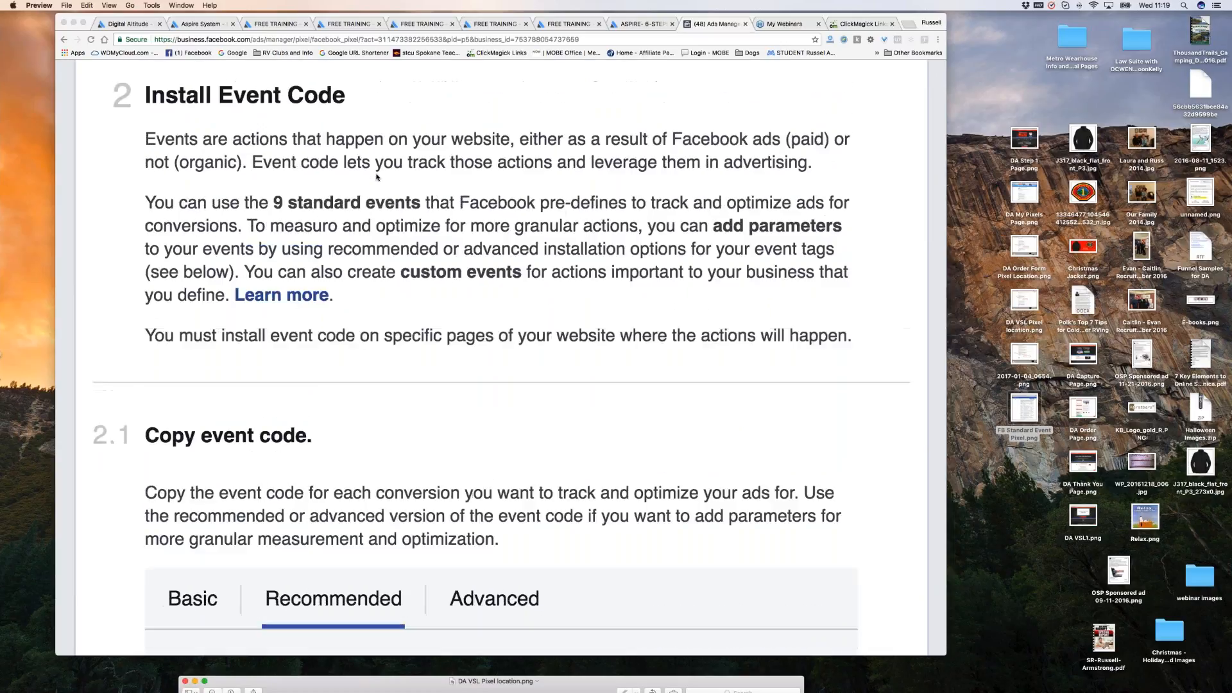
scroll(545, 406, down, 1)
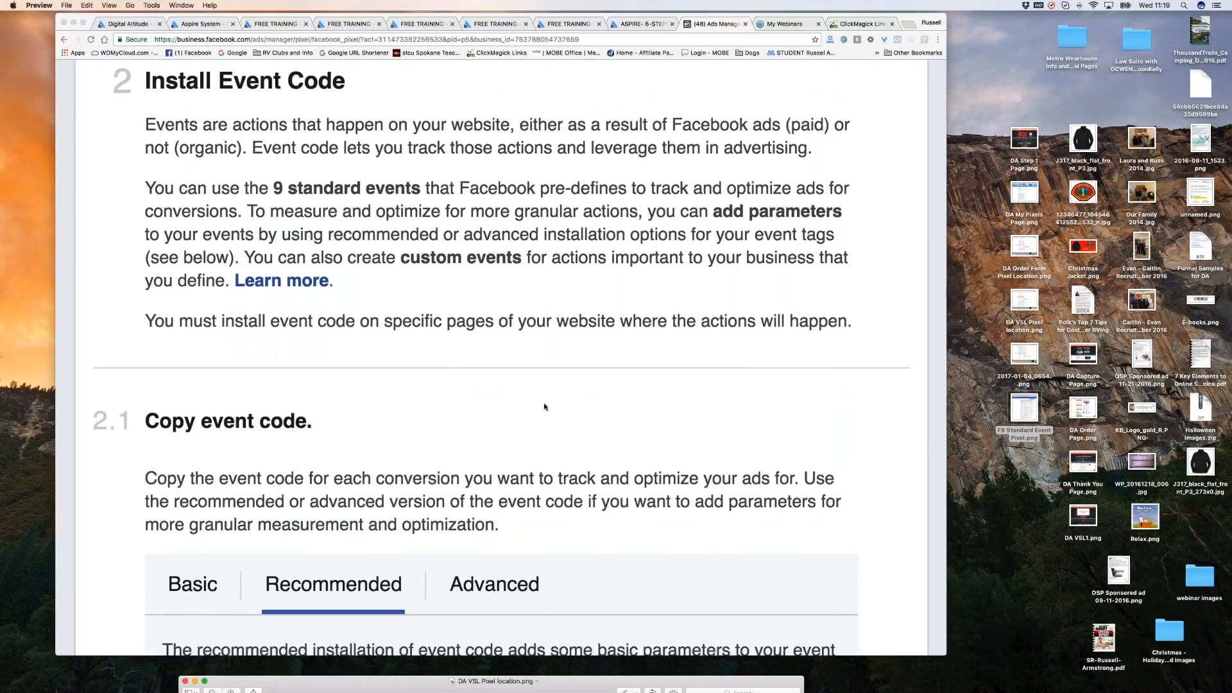
scroll(545, 407, down, 5)
scroll(561, 404, down, 12)
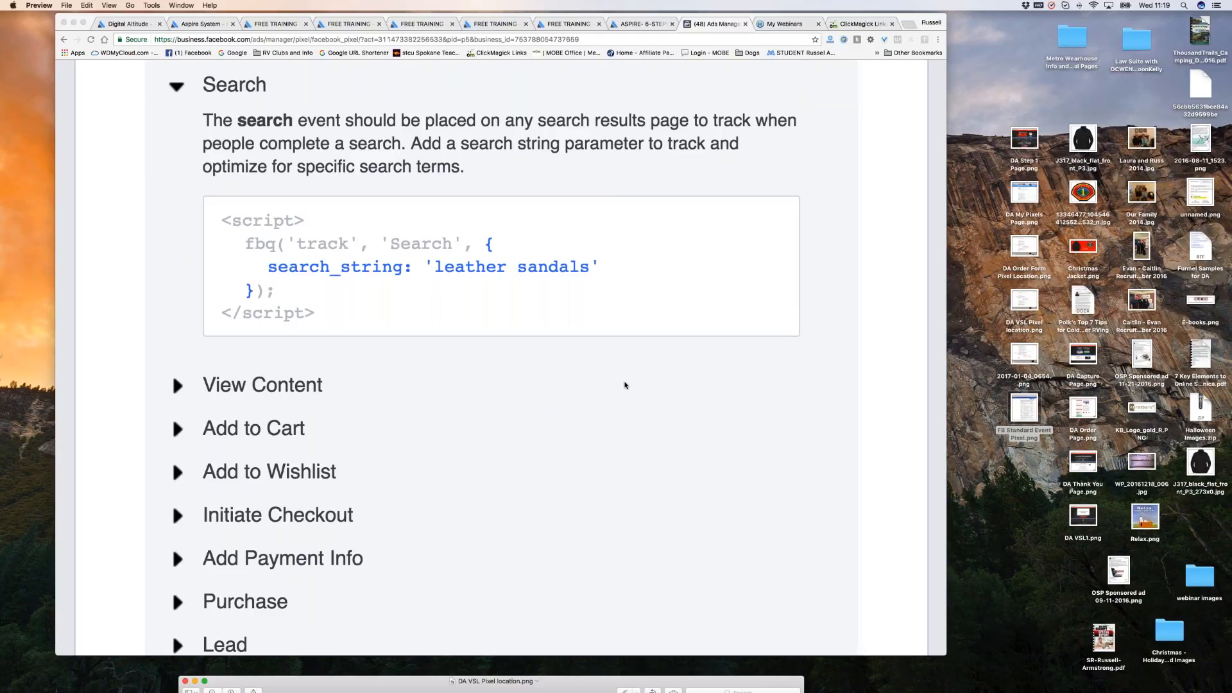
Expand the recommended Lead event in Ads Manager and copy its code to the clipboard.
click(835, 231)
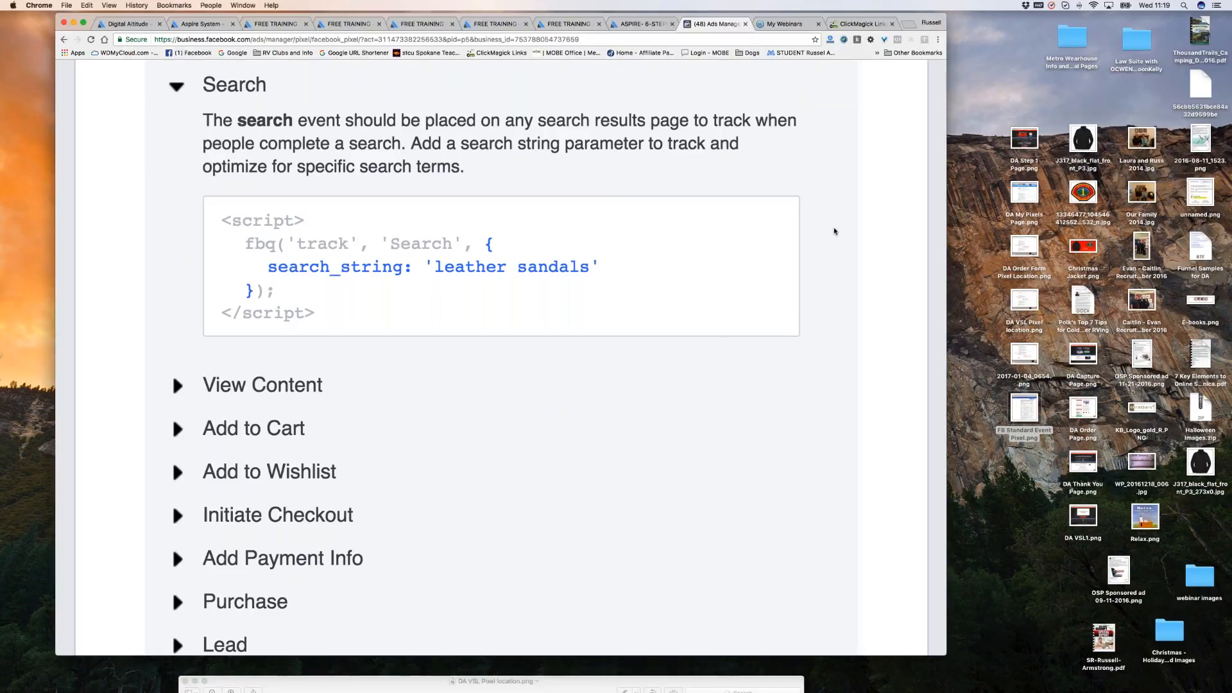
key(super+minus)
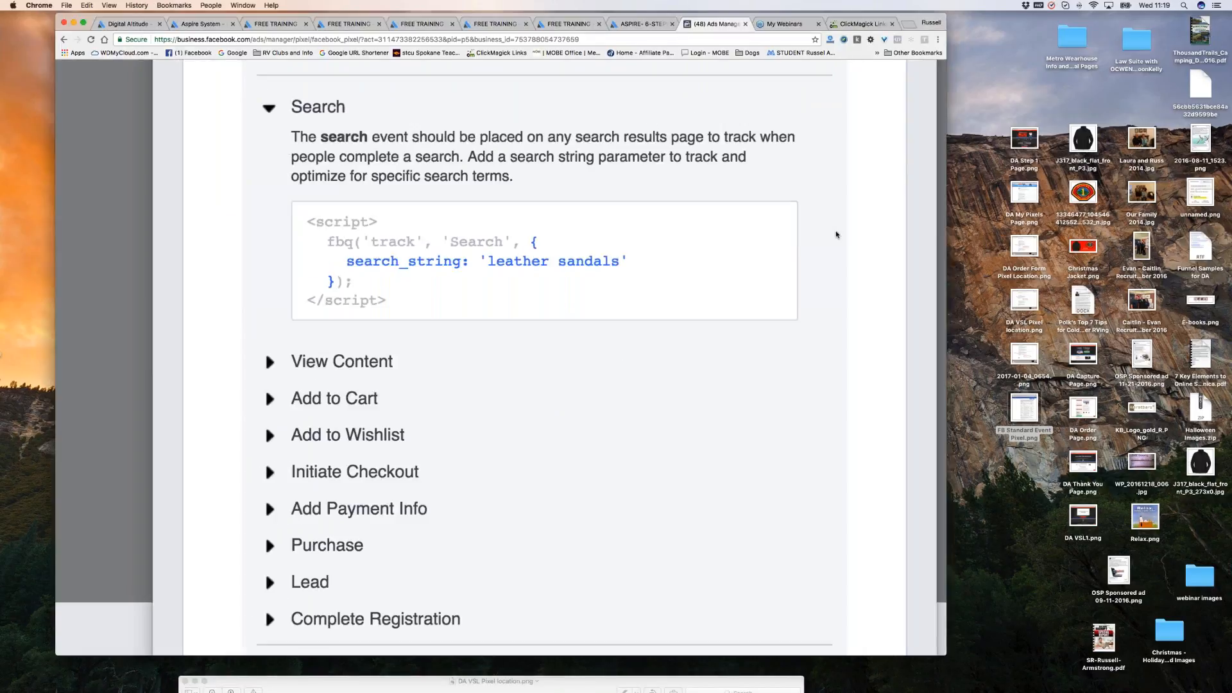
scroll(835, 232, down, 5)
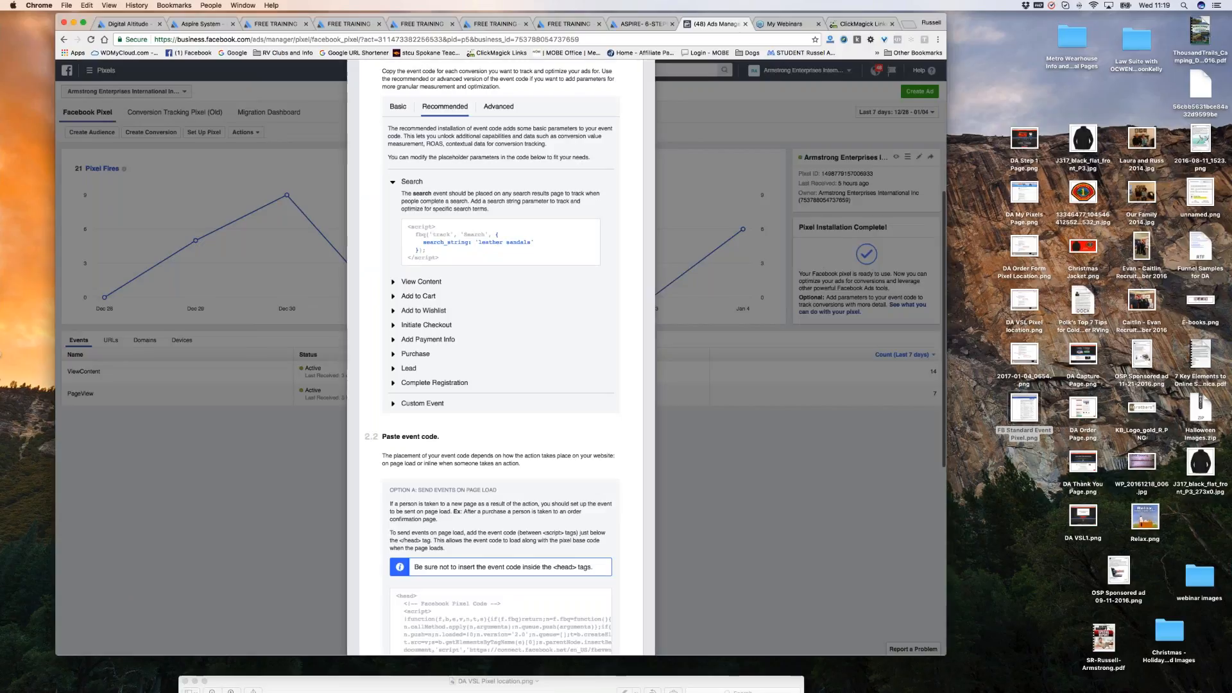
click(393, 368)
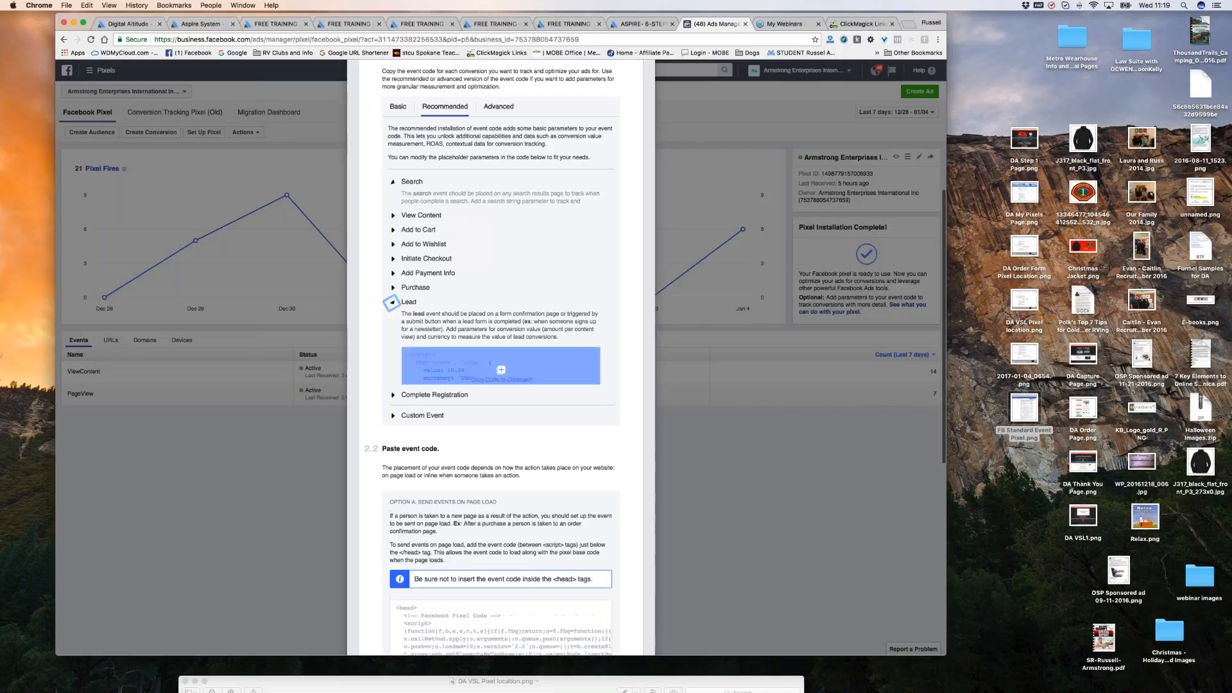
click(502, 353)
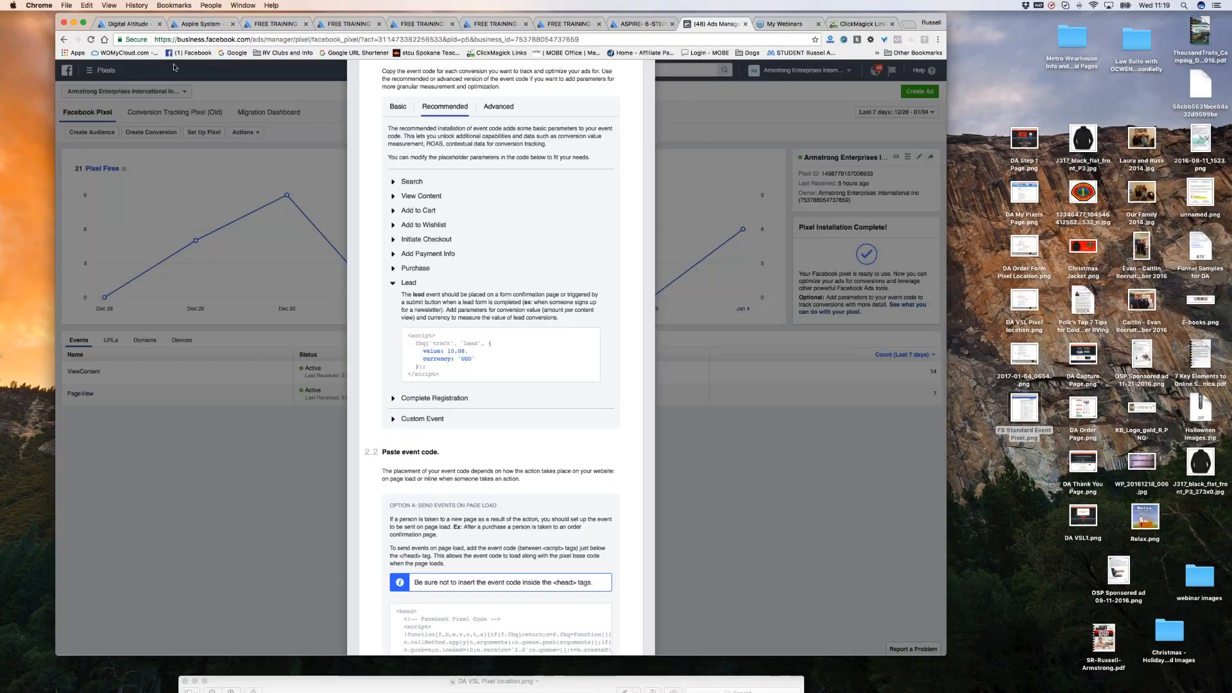
click(199, 24)
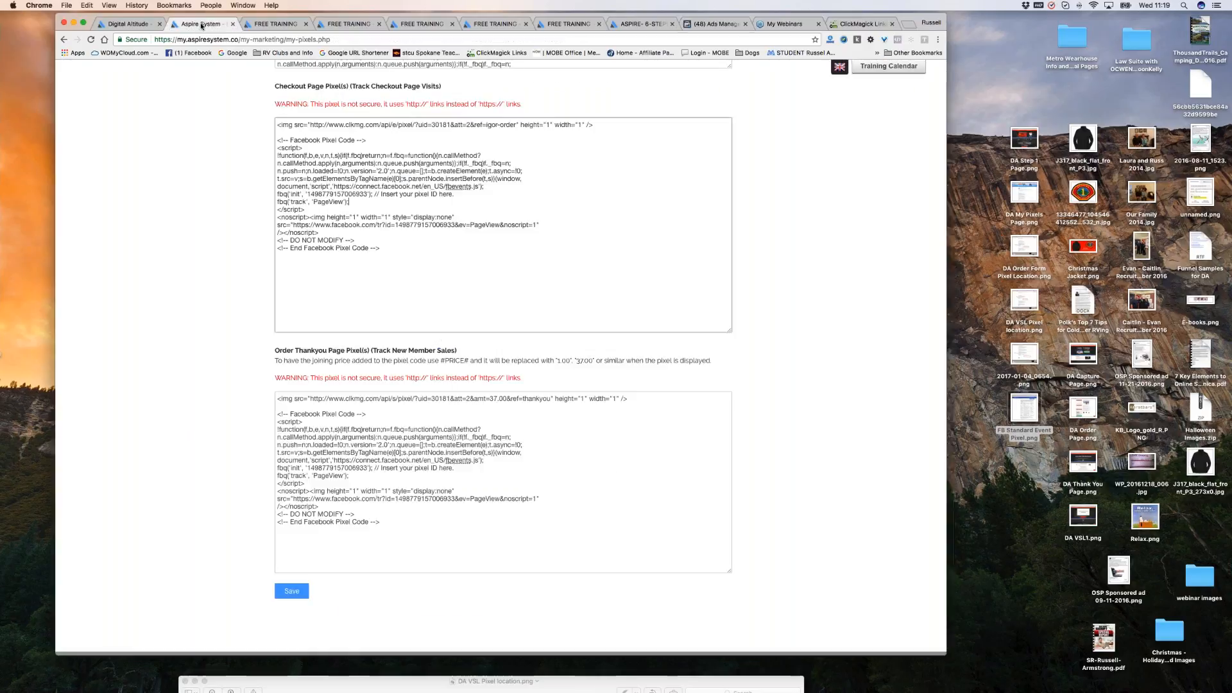
key(super+equal)
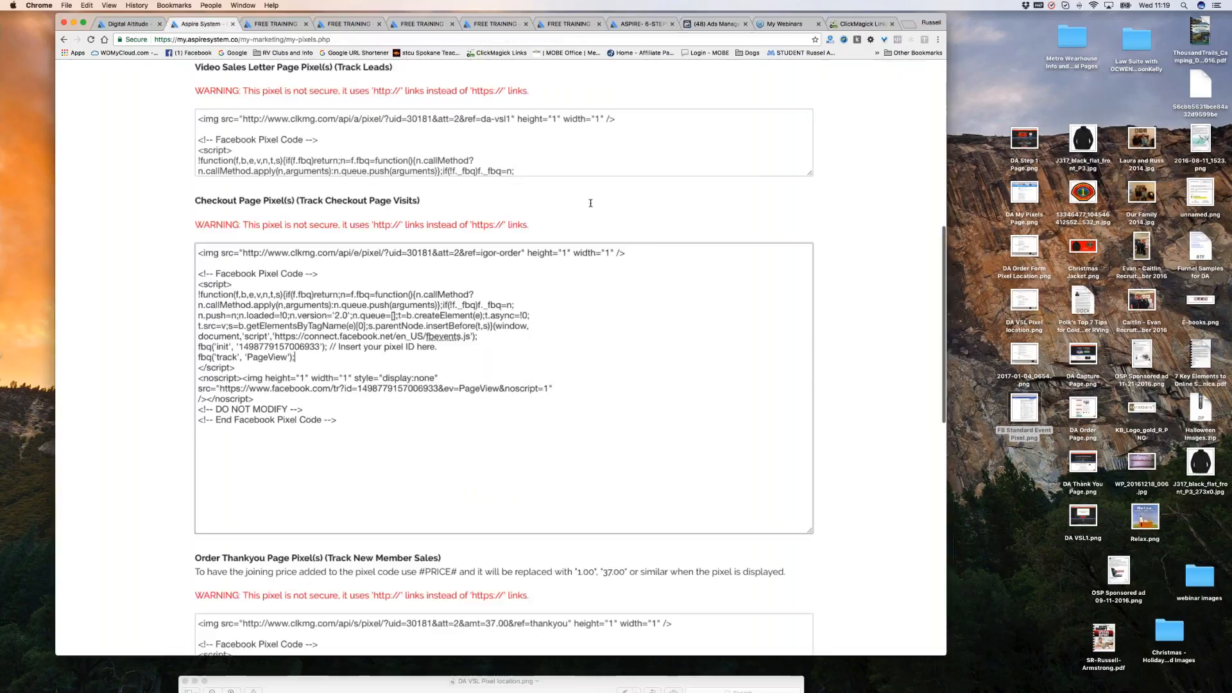
key(super+equal)
key(super+equal)
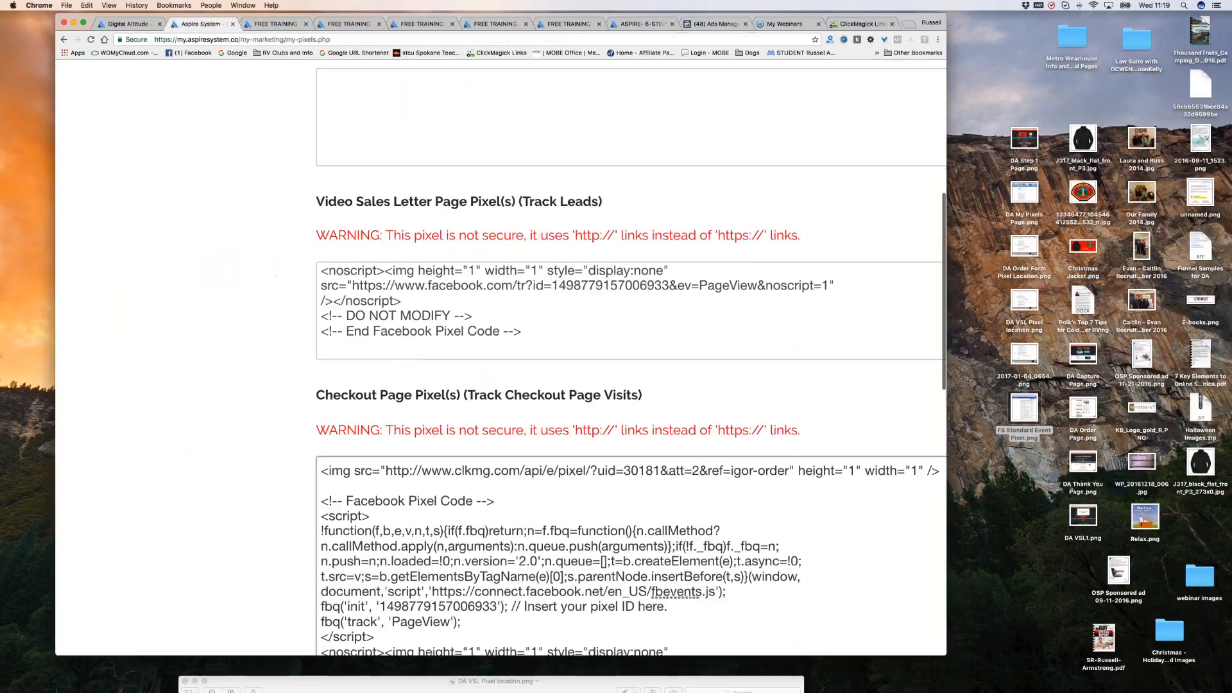
scroll(494, 320, down, 5)
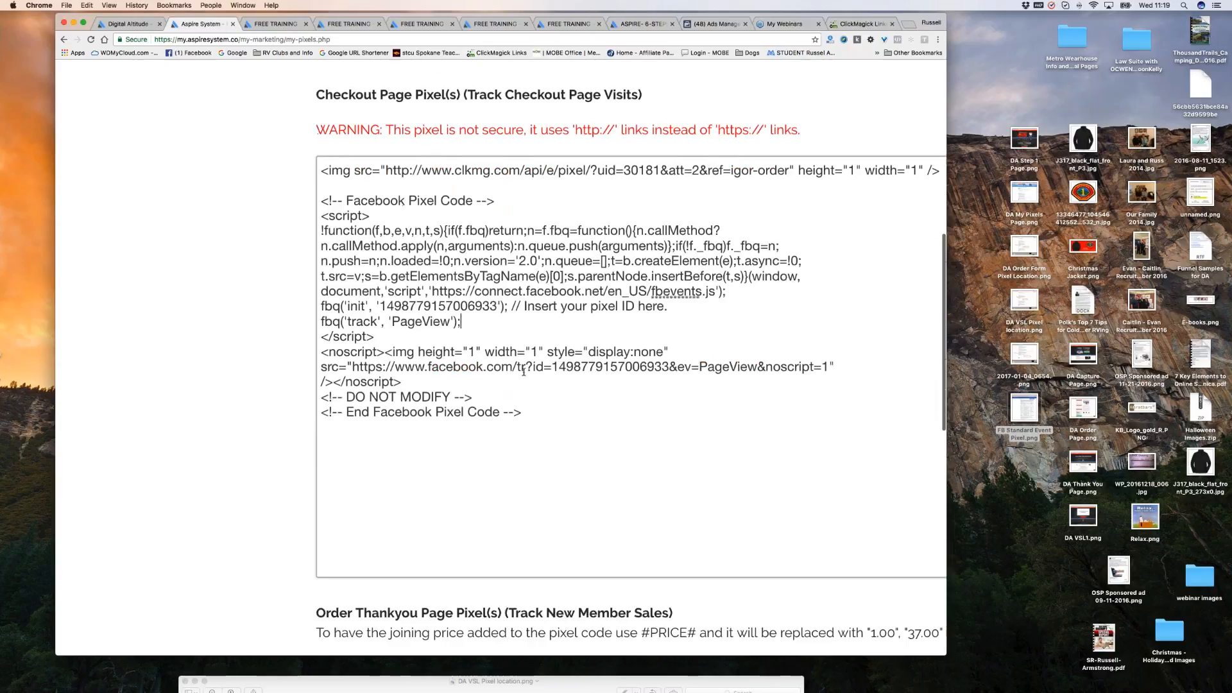
scroll(409, 323, right, 1)
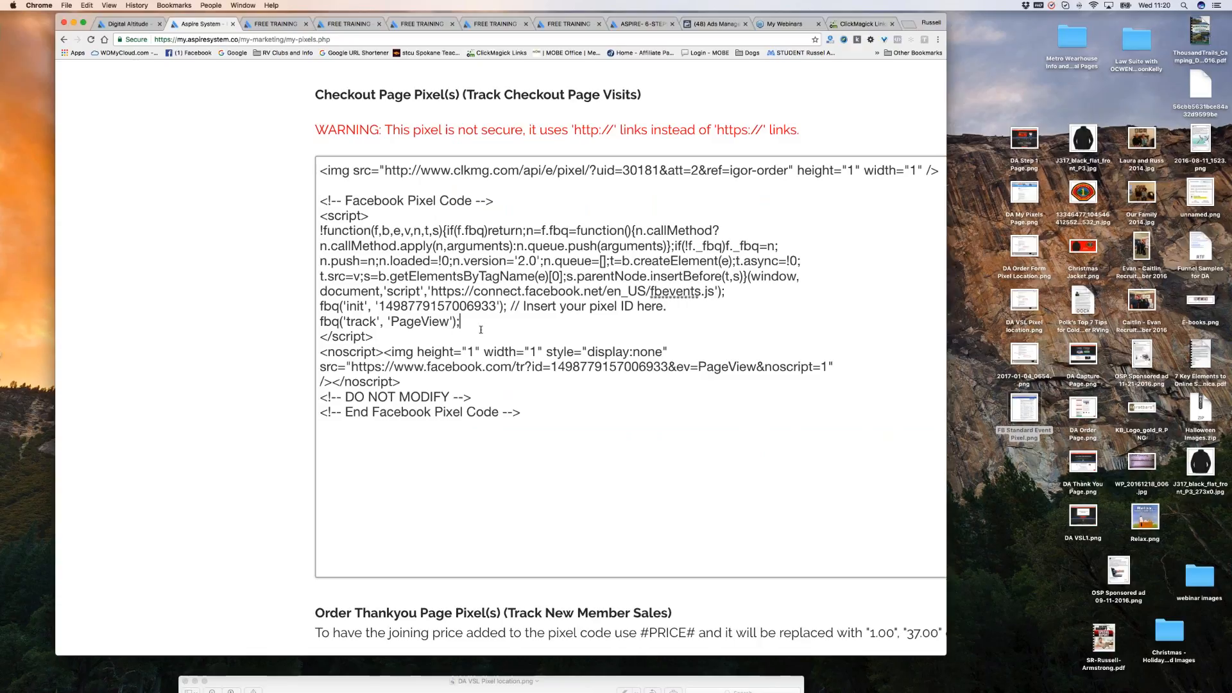
key(Return)
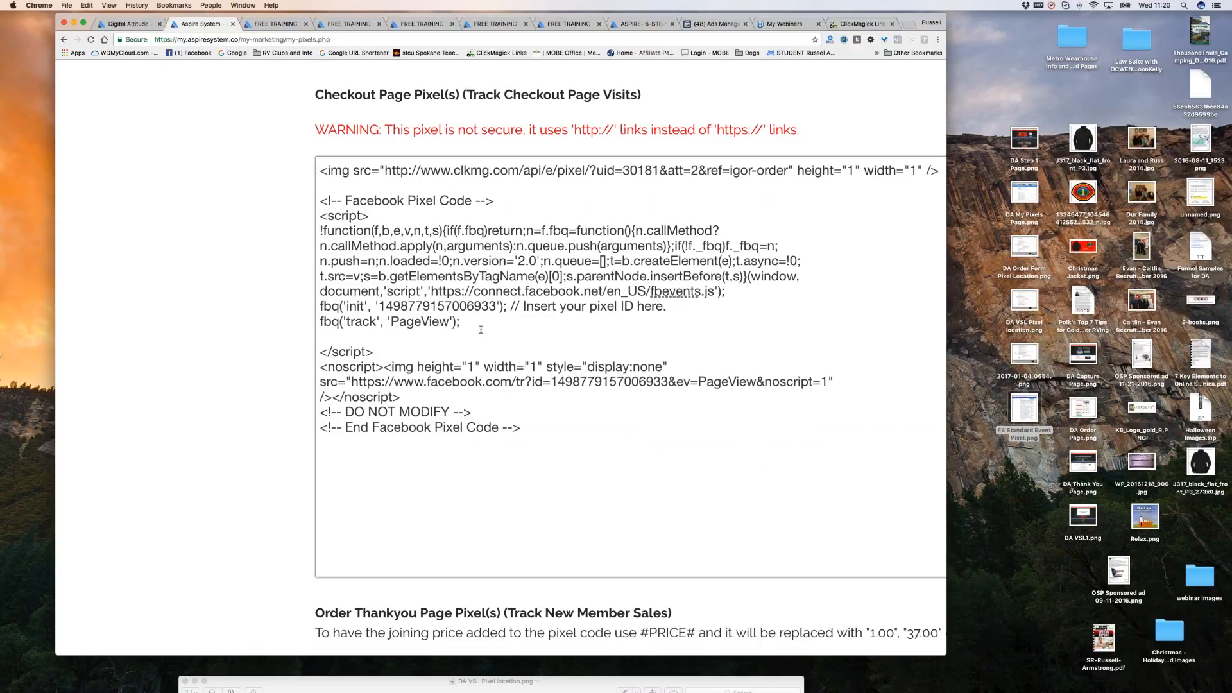
key(super+v)
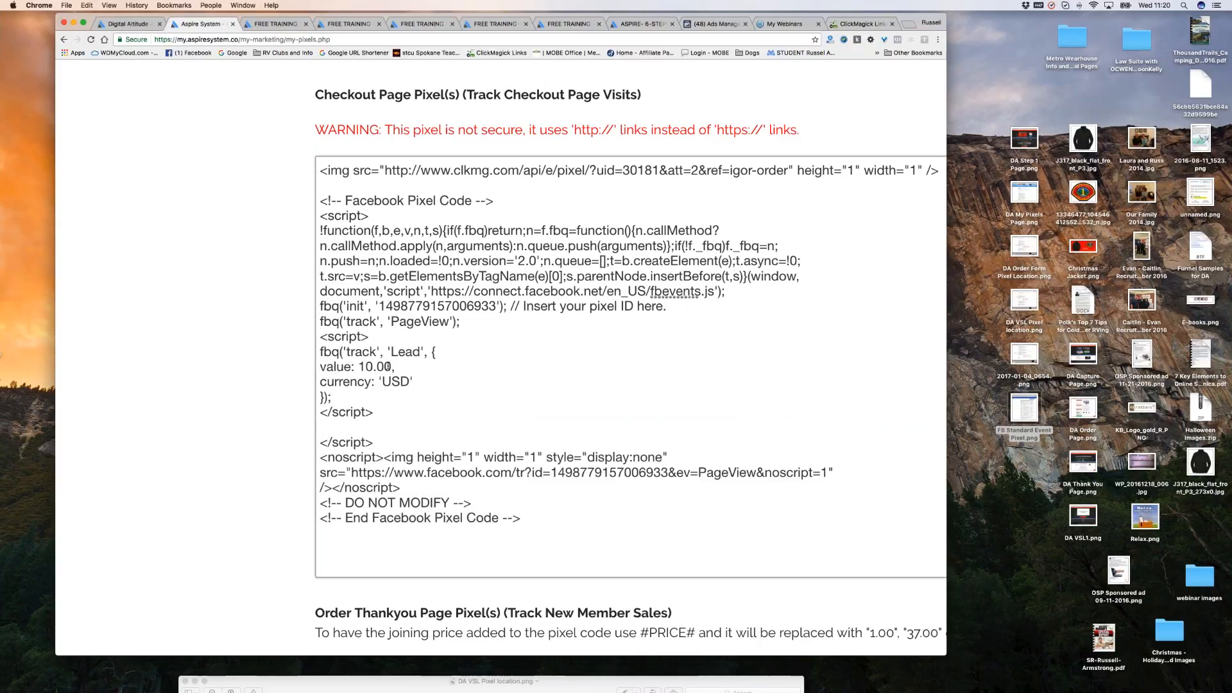
click(373, 367)
key(BackSpace)
key(BackSpace)
text(0)
scroll(466, 391, down, 1)
scroll(443, 372, down, 1)
click(431, 360)
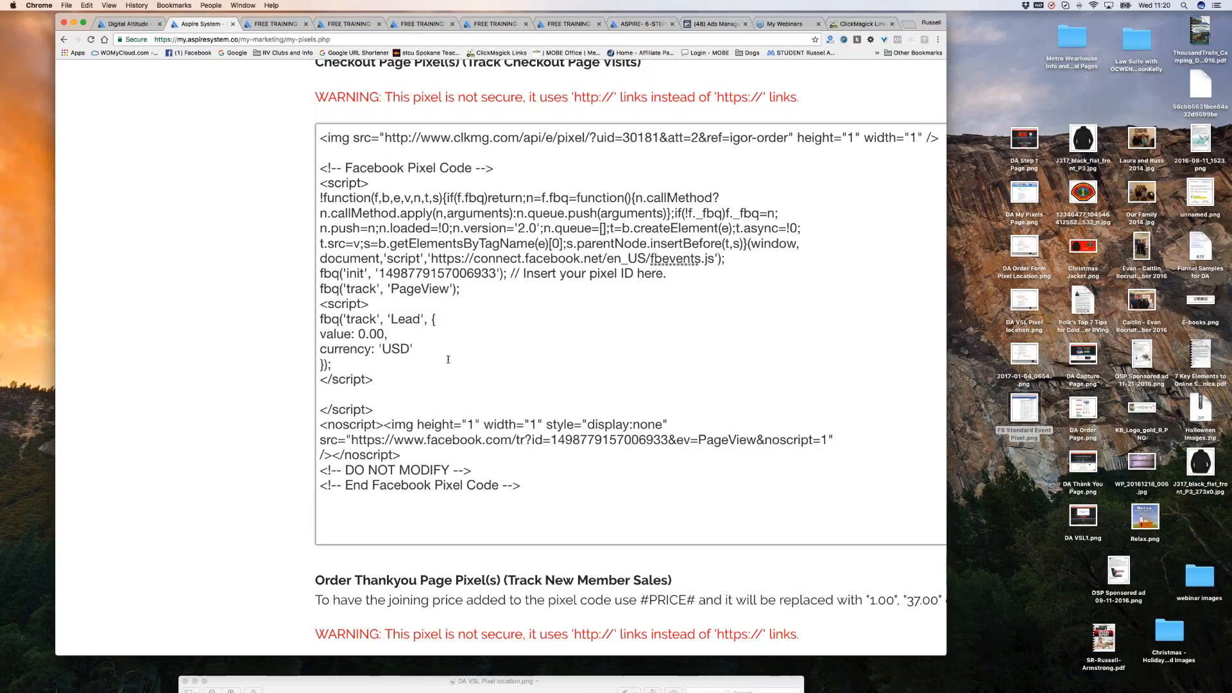
scroll(448, 360, down, 1)
scroll(448, 360, down, 2)
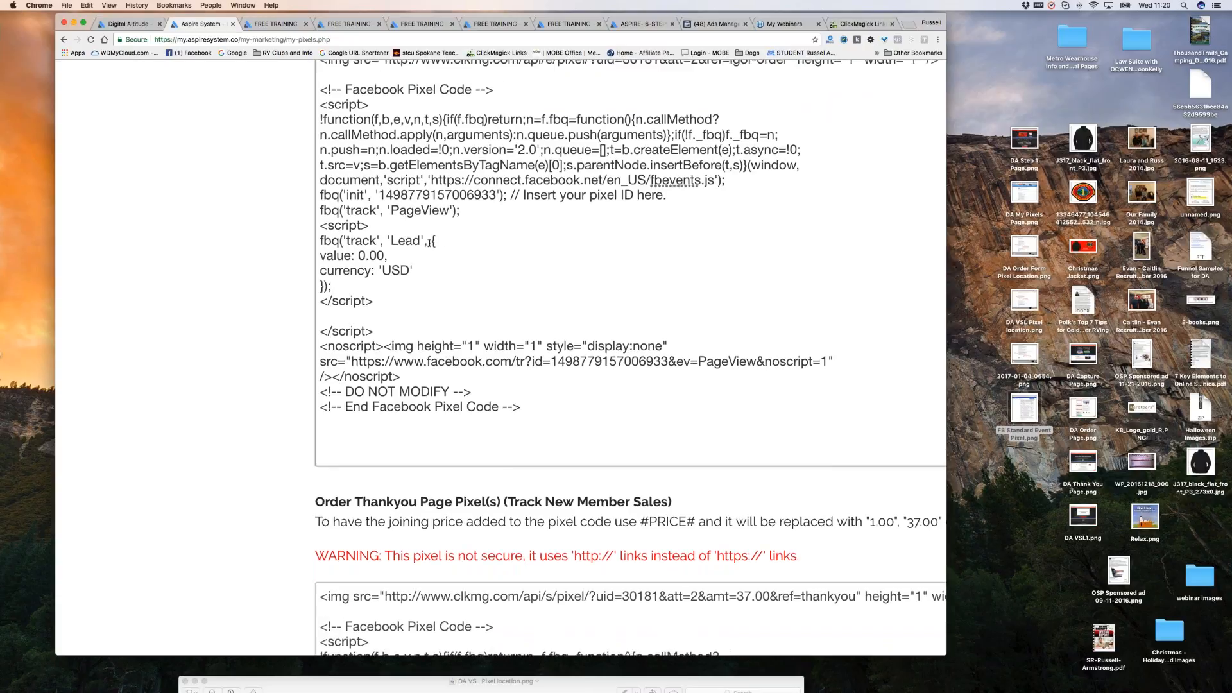
scroll(389, 257, down, 1)
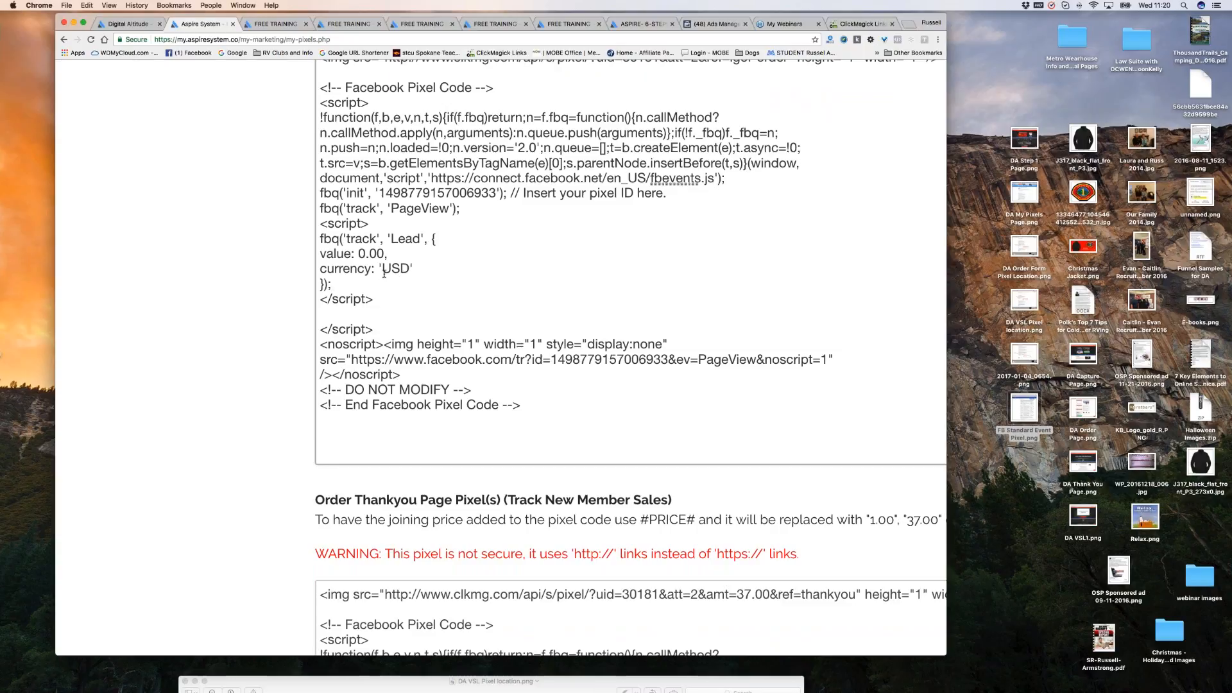
scroll(478, 270, up, 1)
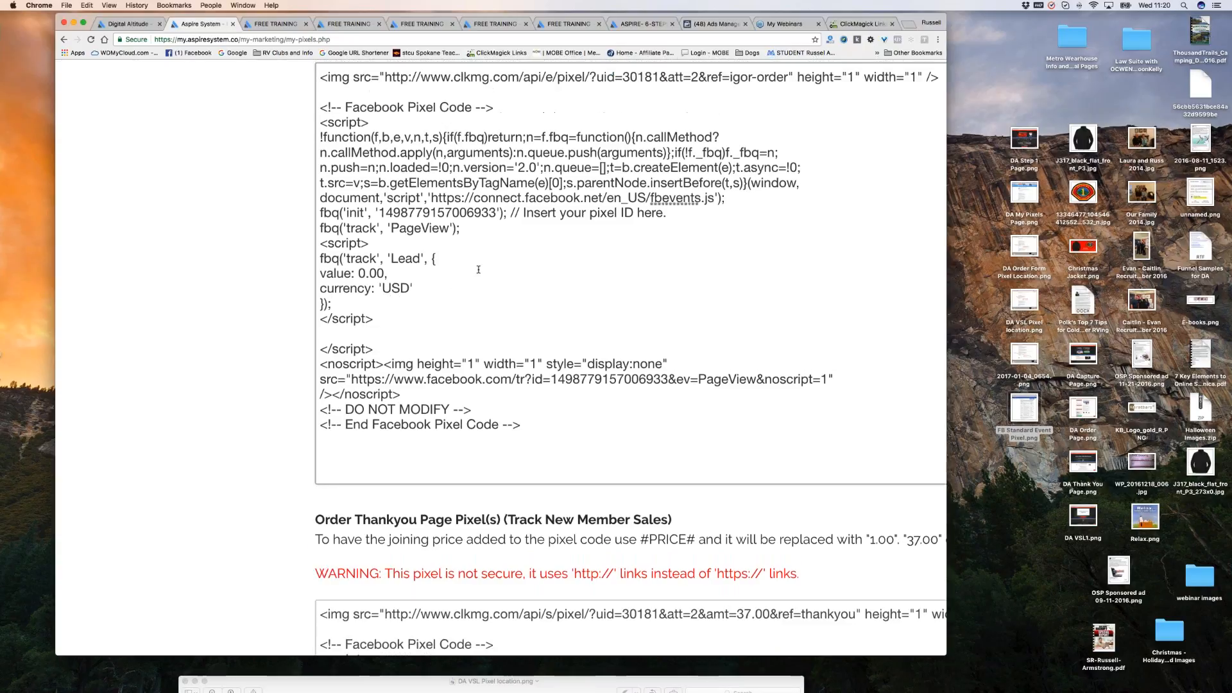
scroll(478, 270, up, 4)
scroll(480, 269, up, 3)
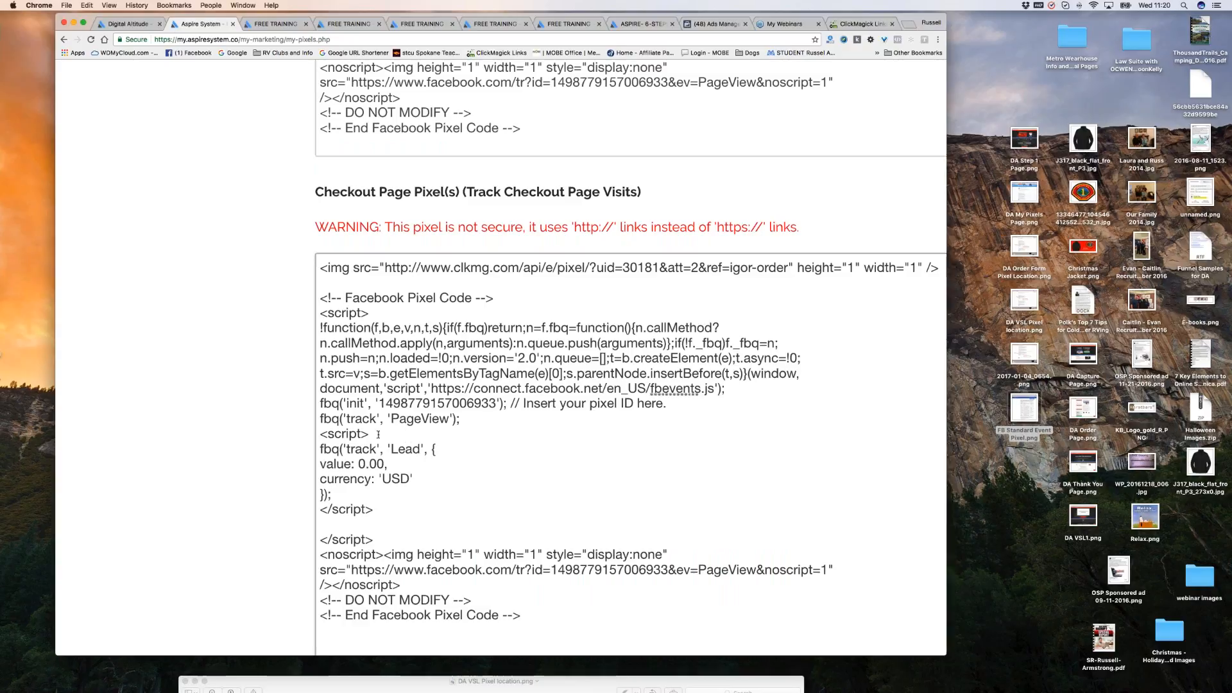
drag(320, 435, 459, 492)
key(BackSpace)
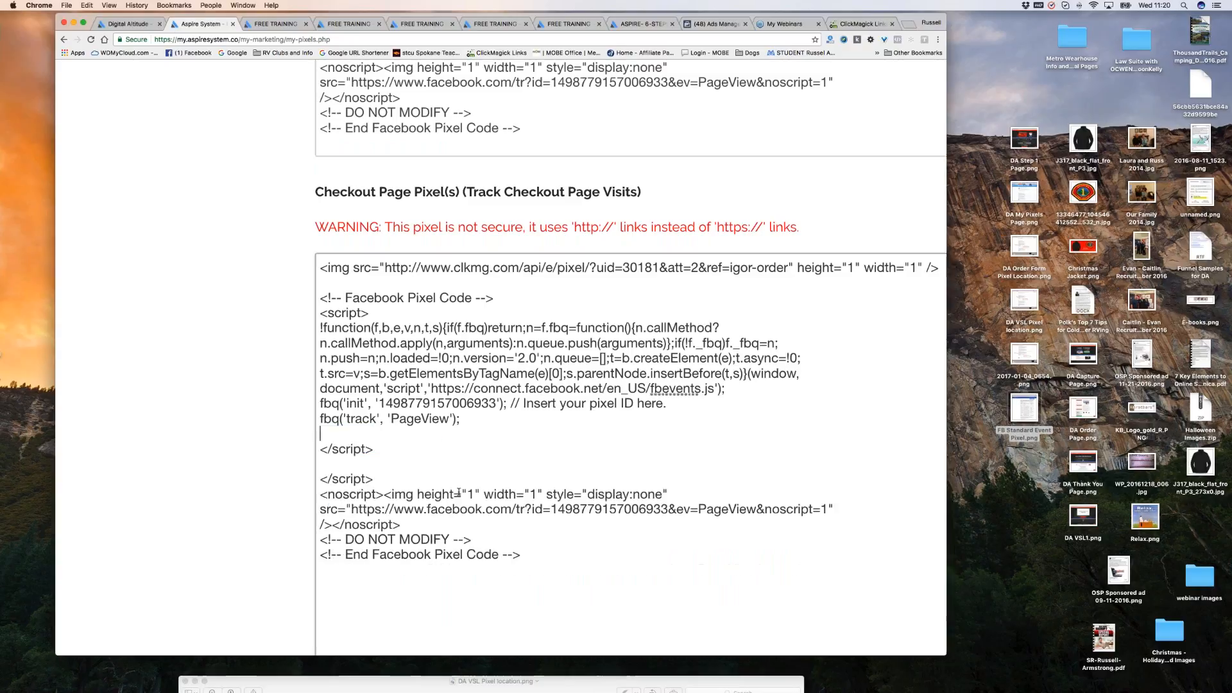
key(BackSpace)
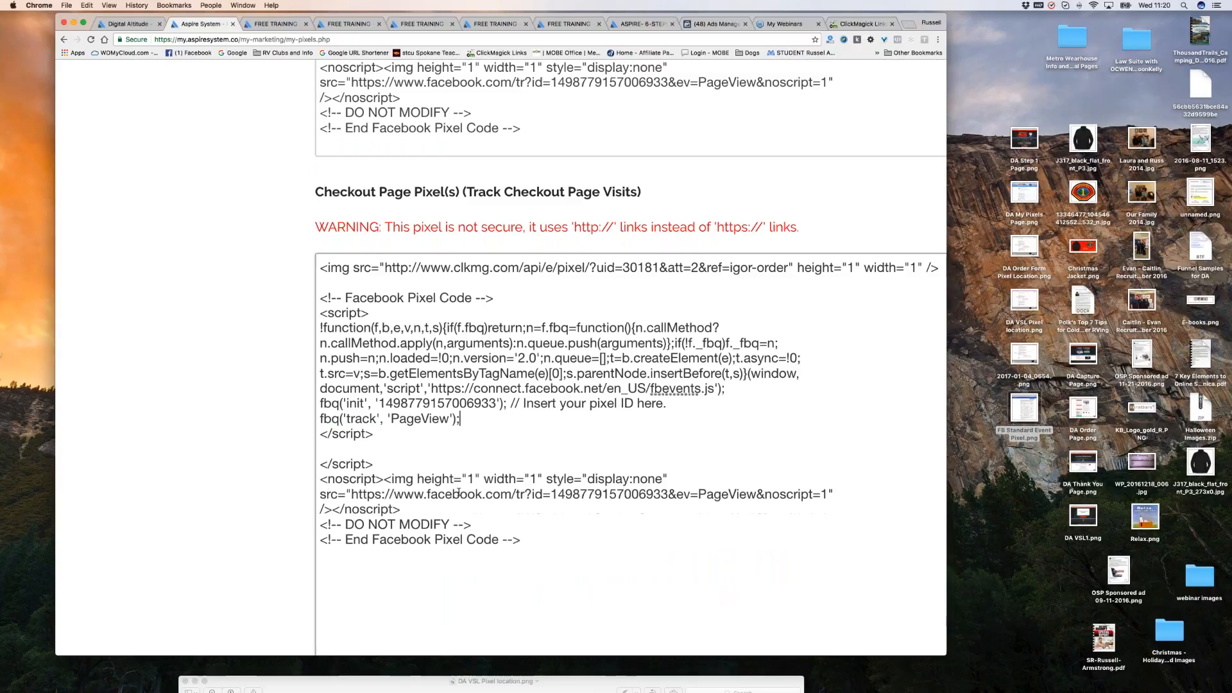
Paste the Lead tracking script on a new line after PageView in the Video Sales Letter pixel.
scroll(423, 435, up, 3)
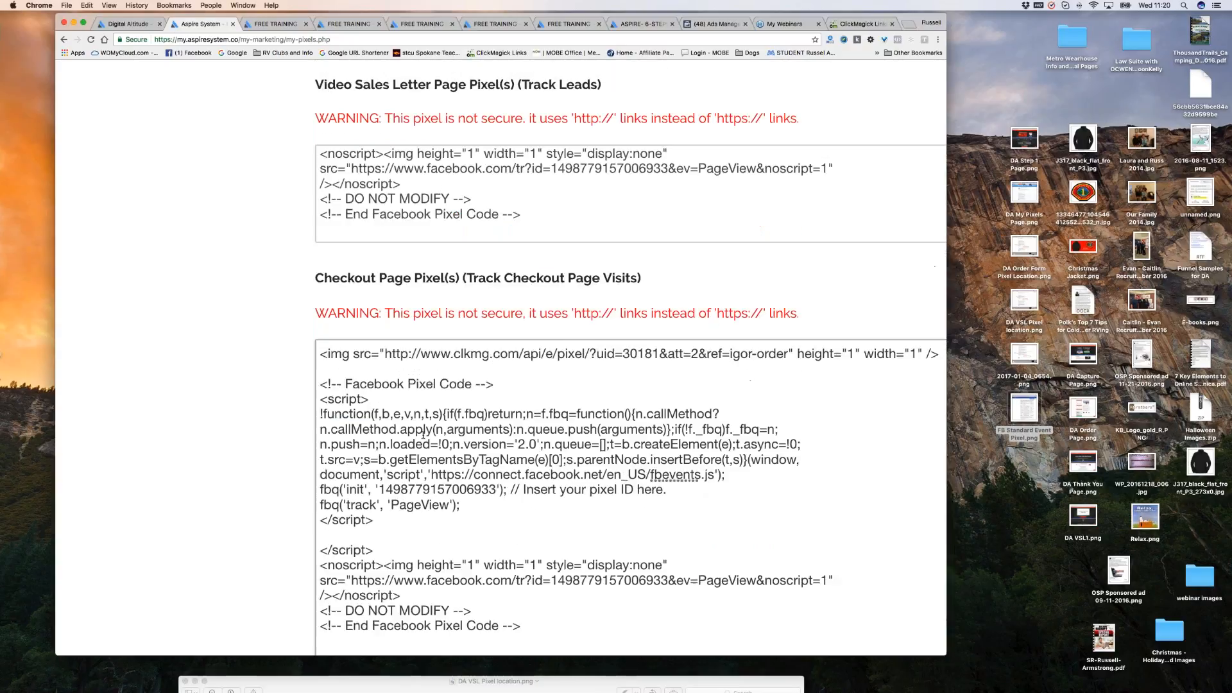
scroll(509, 283, up, 2)
scroll(580, 284, up, 5)
scroll(580, 270, up, 1)
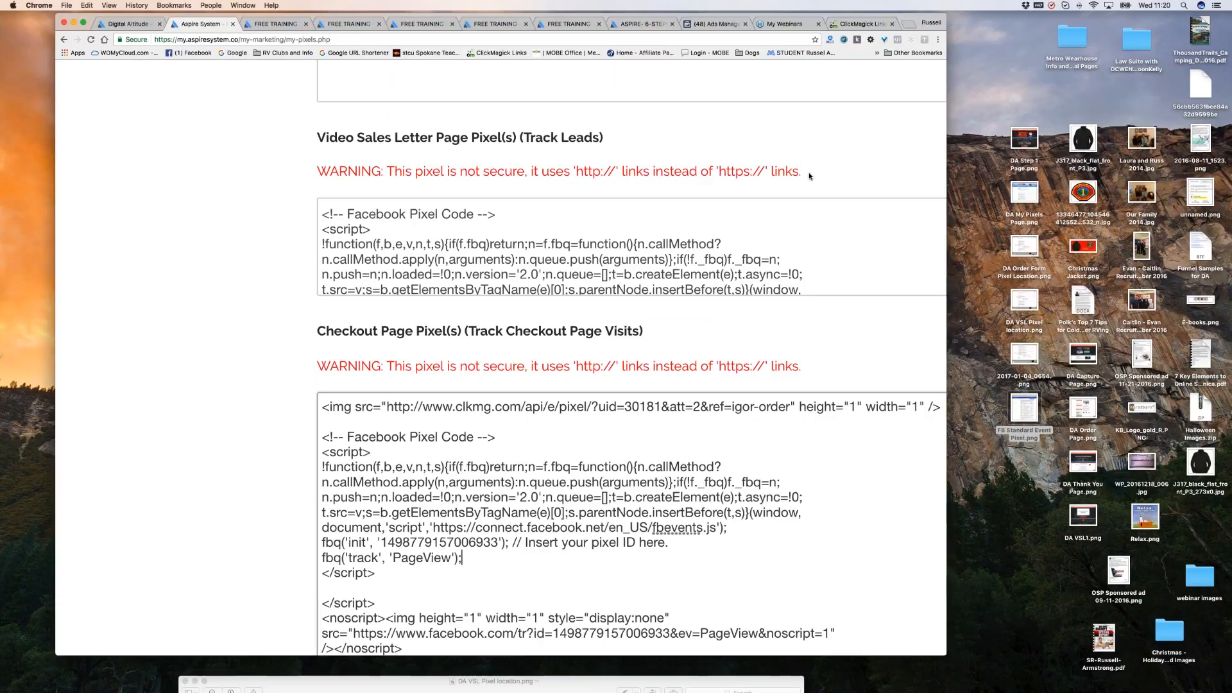
scroll(809, 177, right, 2)
scroll(809, 177, right, 3)
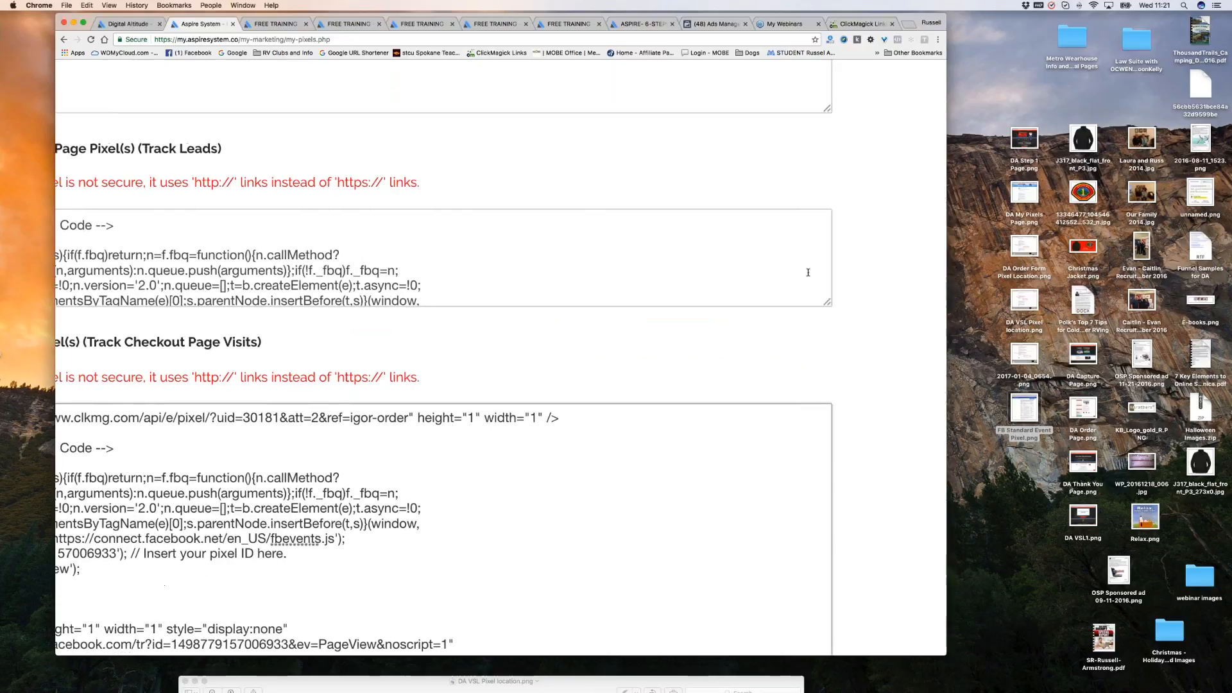
scroll(914, 514, left, 5)
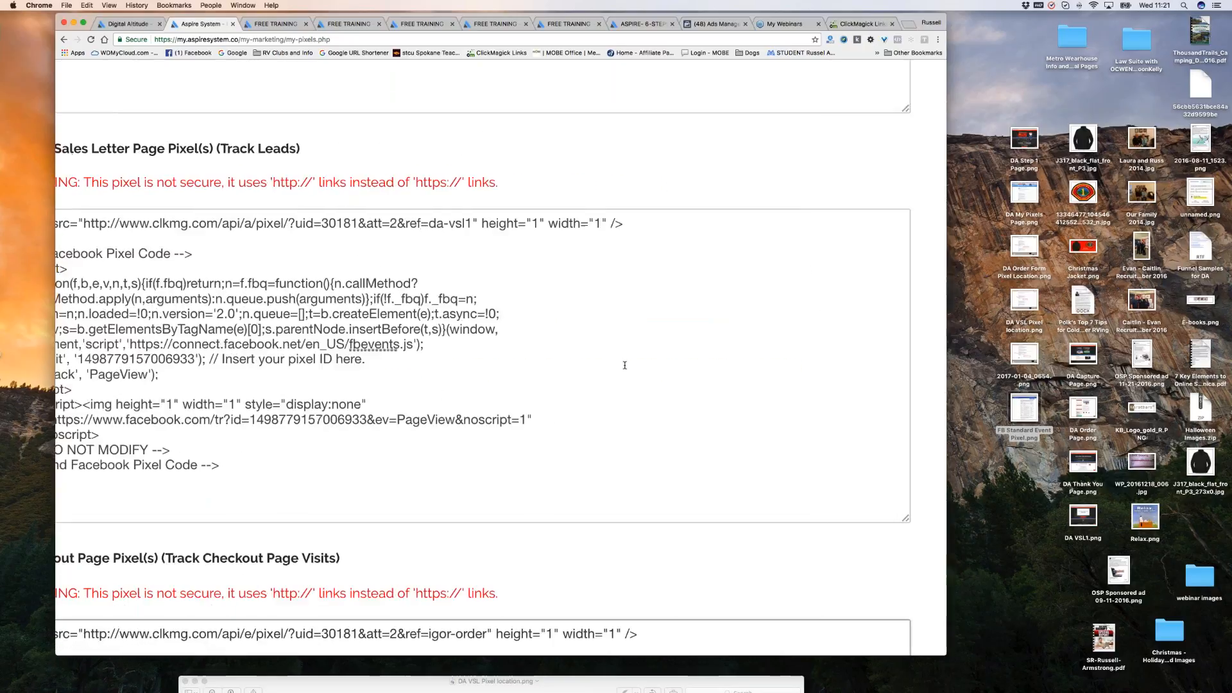
scroll(627, 366, left, 1)
drag(216, 148, 498, 149)
click(453, 252)
scroll(383, 340, down, 1)
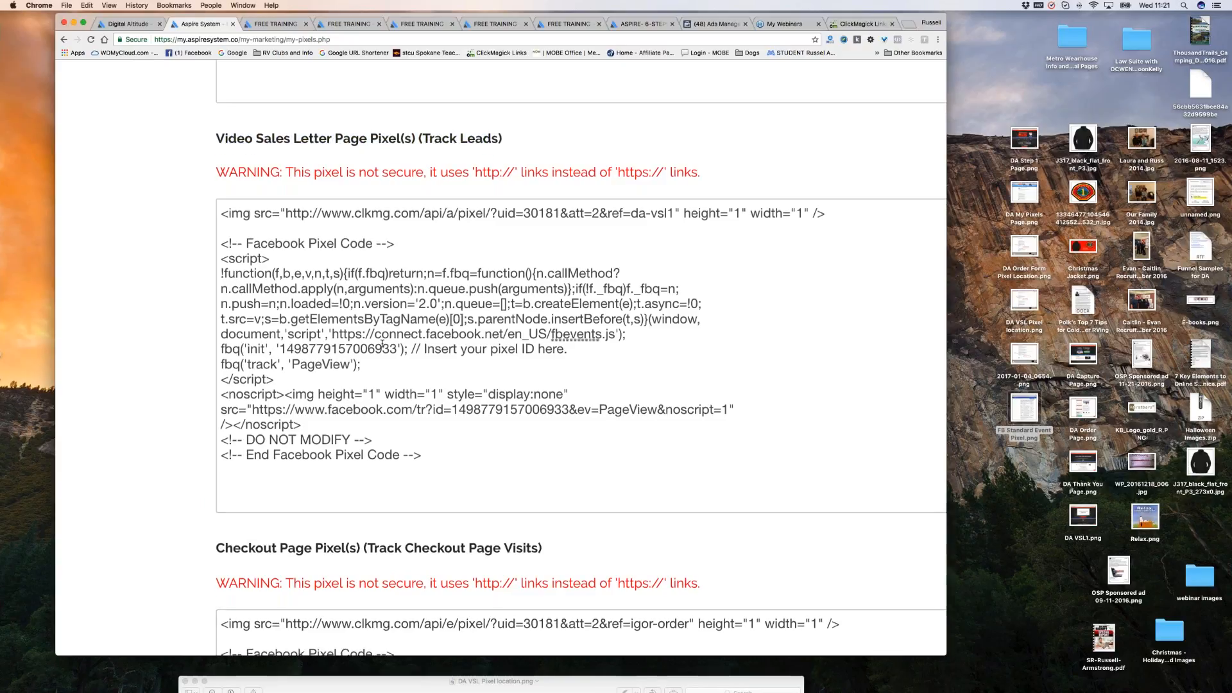
scroll(383, 347, down, 4)
click(364, 326)
key(Return)
key(super+v)
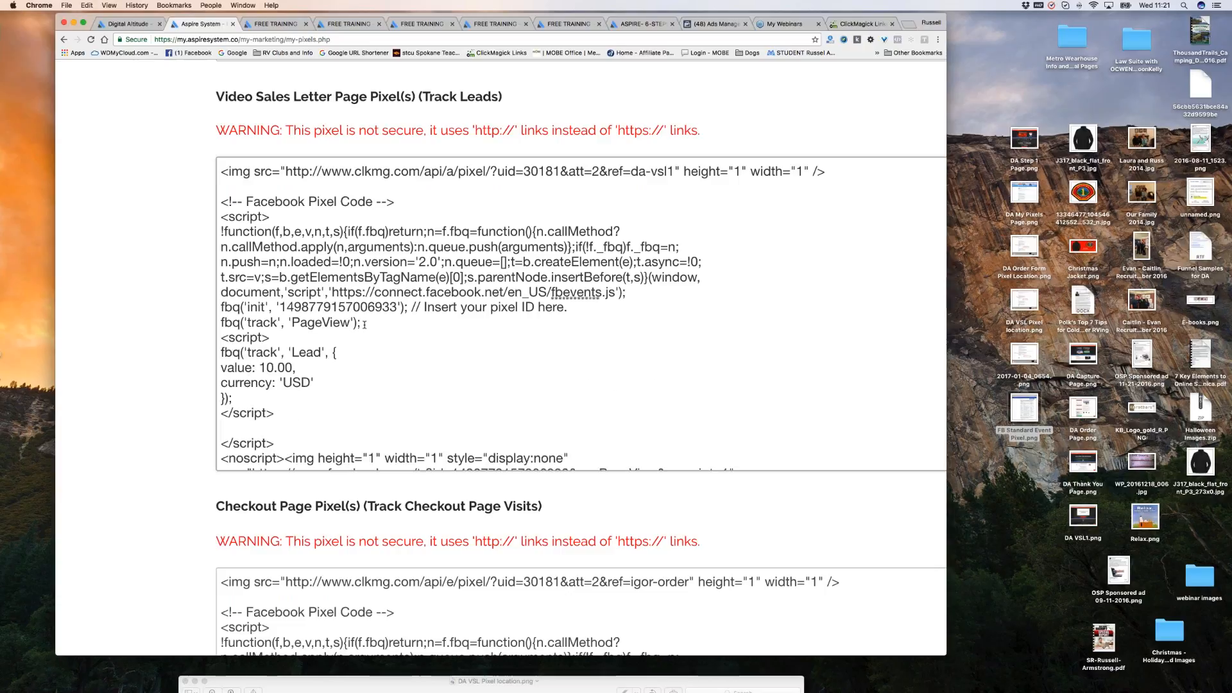
Change the Lead event's value from 10 to 0.00 USD.
click(274, 367)
key(BackSpace)
key(BackSpace)
text(0.)
scroll(364, 368, down, 1)
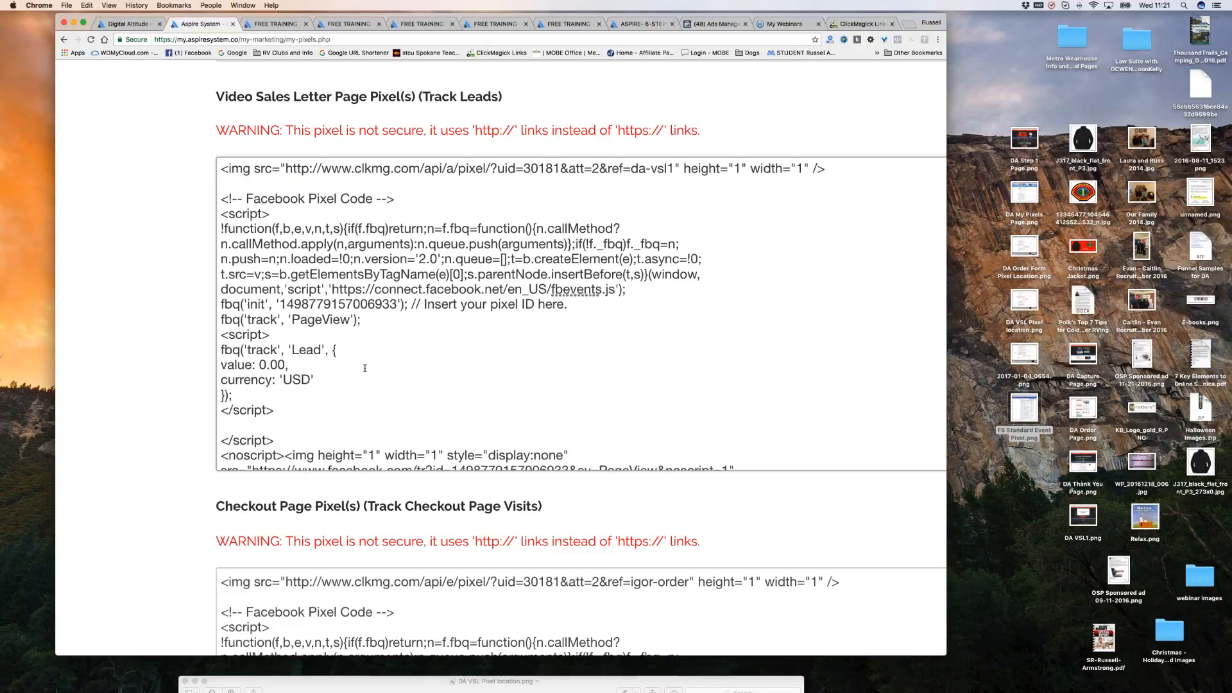
scroll(365, 368, down, 3)
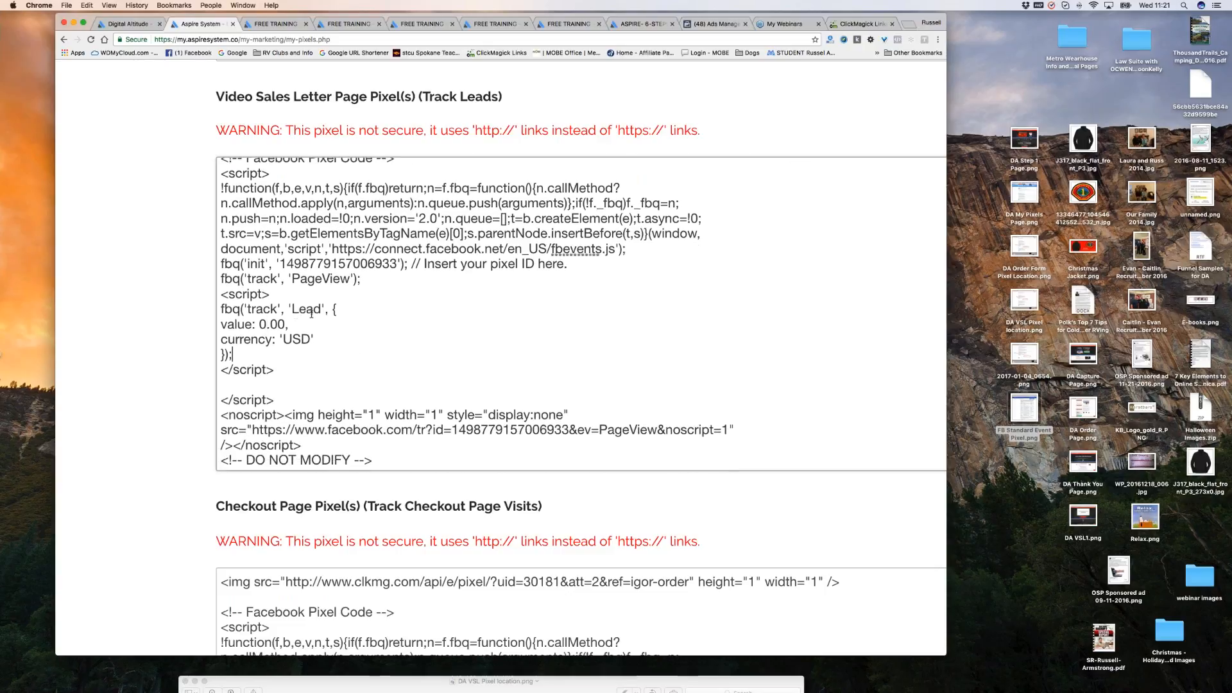
drag(331, 309, 339, 326)
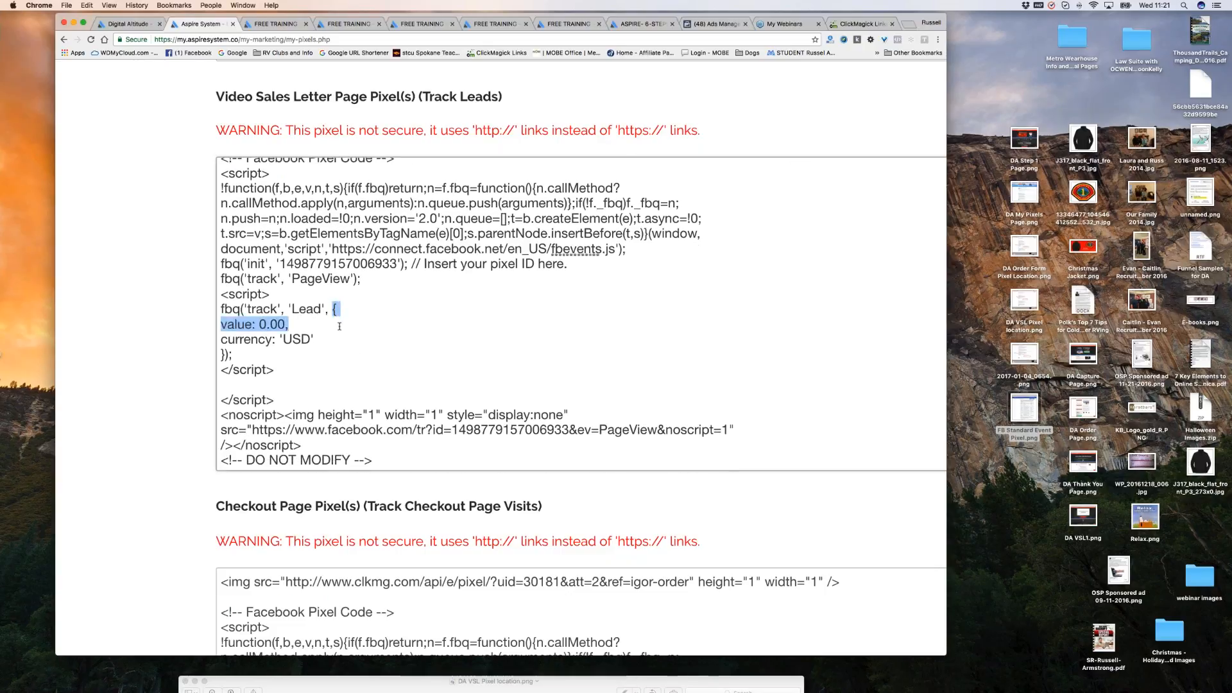
click(266, 326)
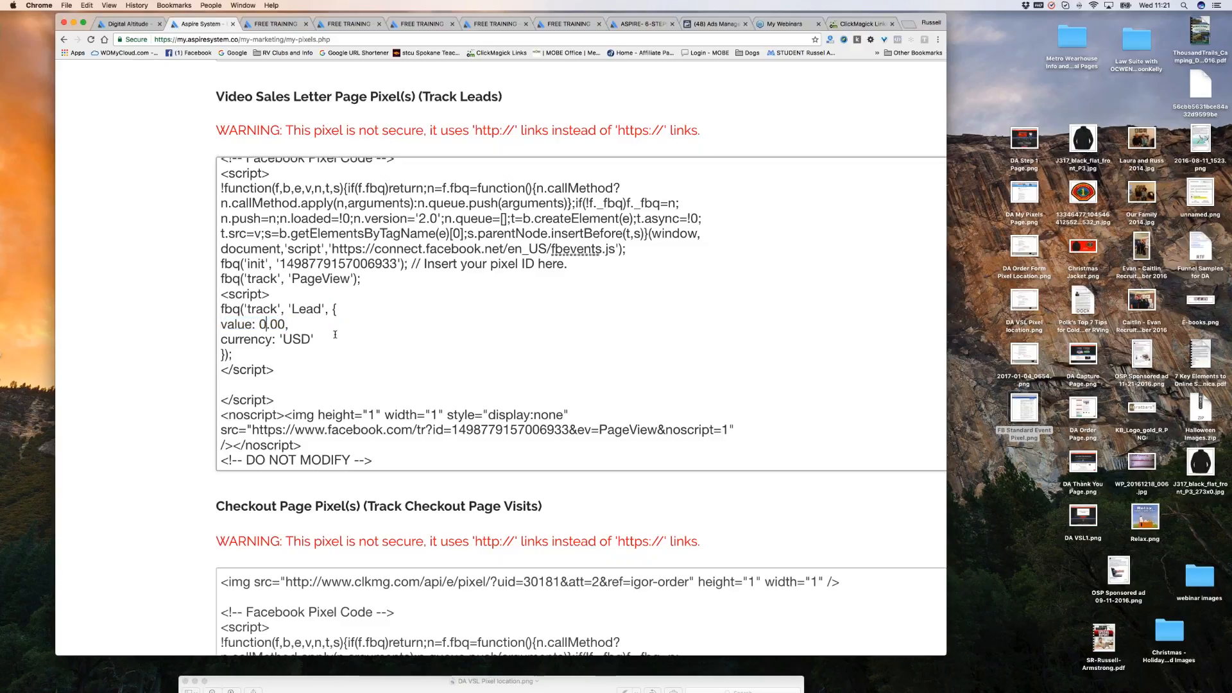
scroll(351, 344, down, 1)
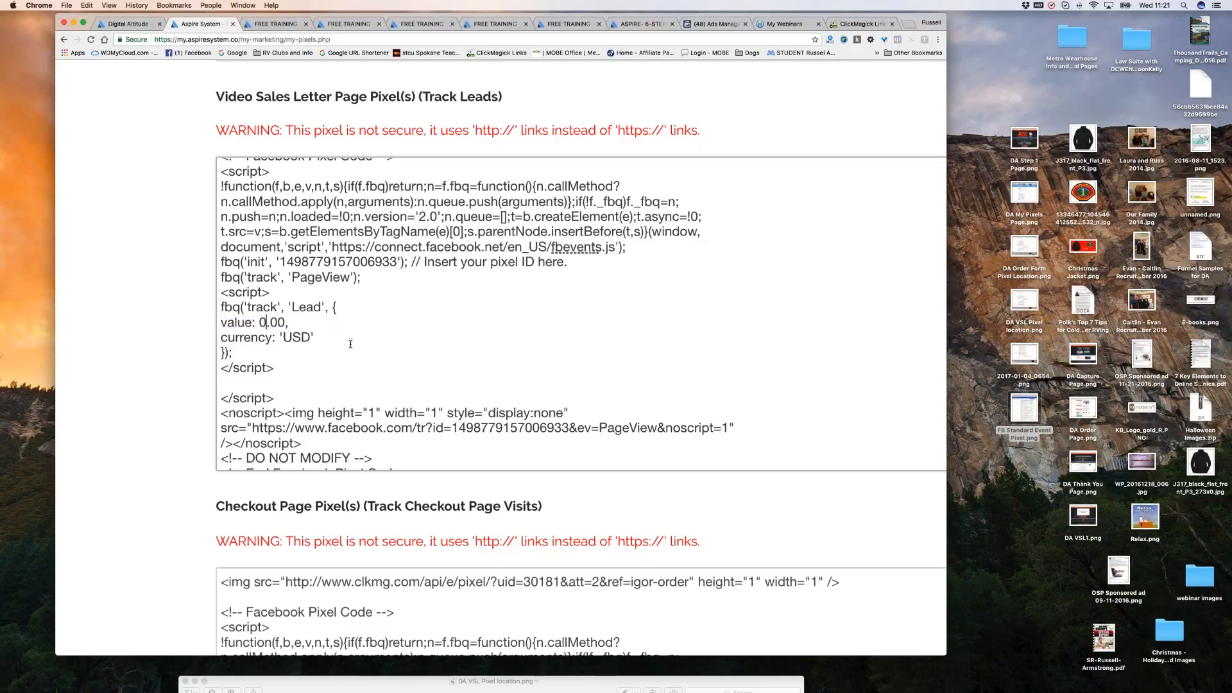
scroll(350, 344, down, 5)
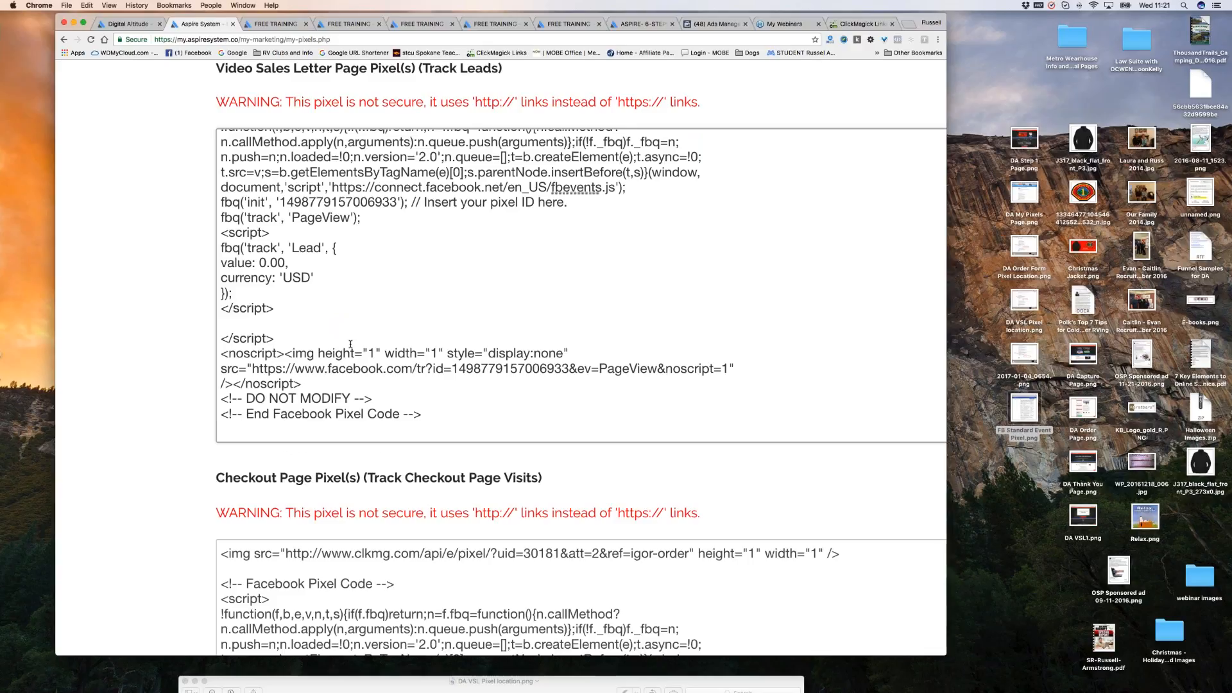
click(717, 26)
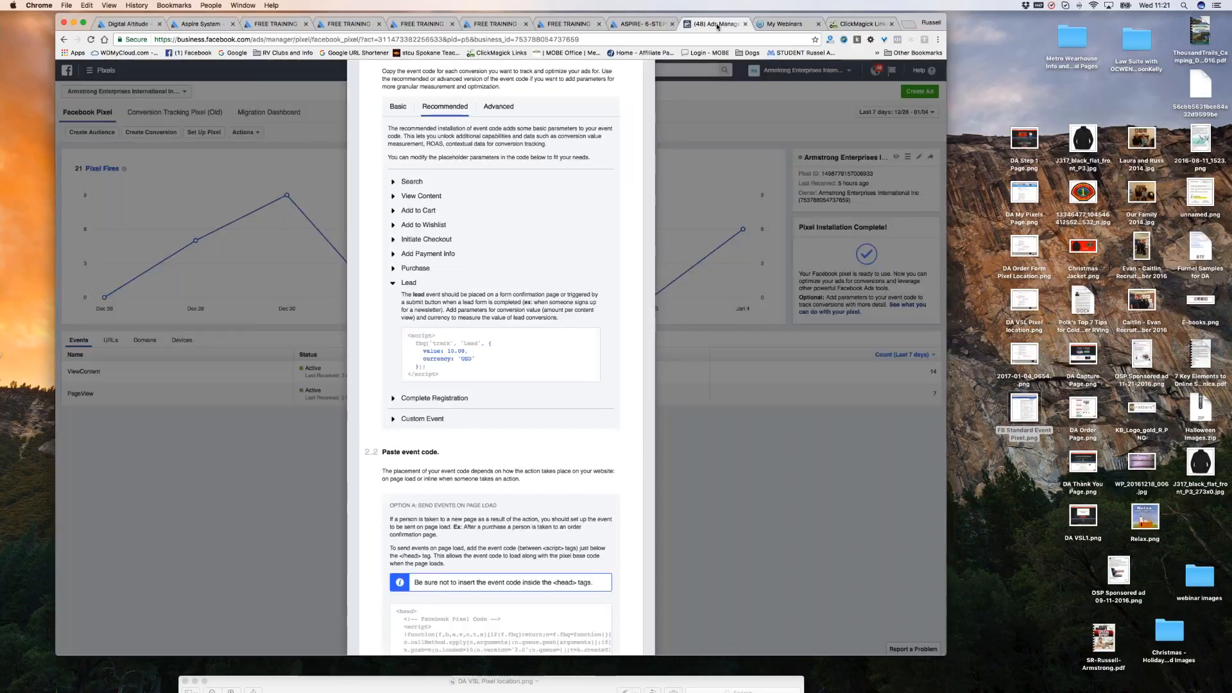
Expand Initiate Checkout under Recommended events in Ads Manager and copy its code.
click(392, 285)
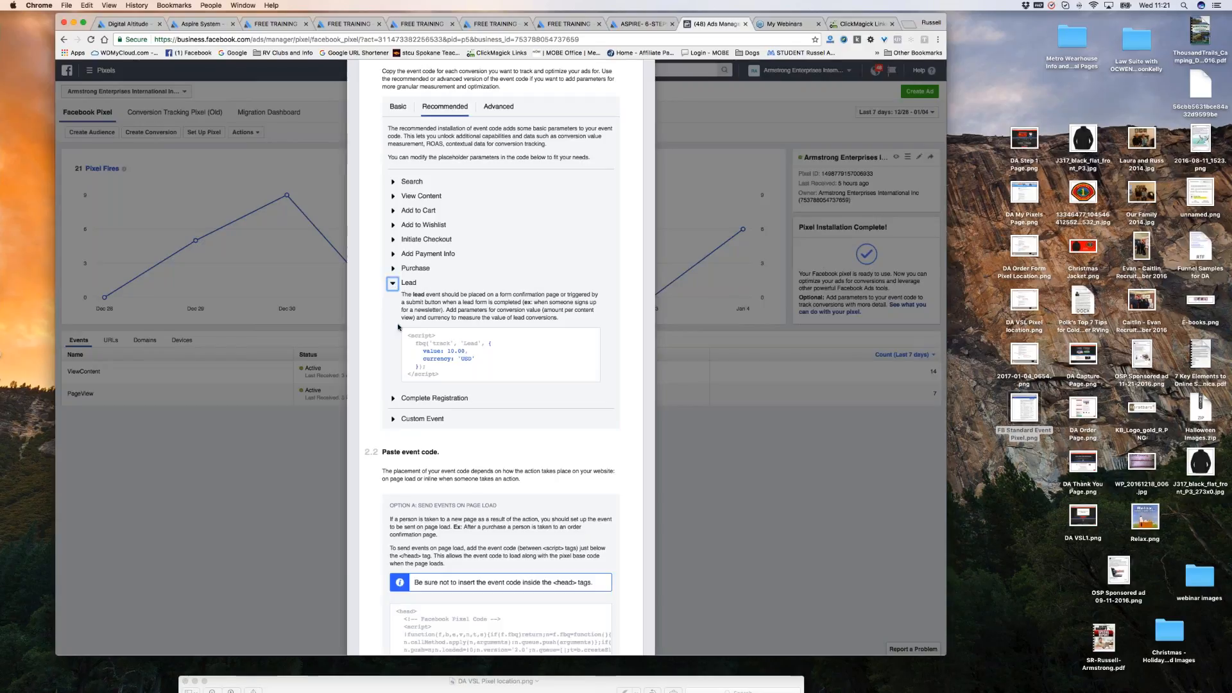
mouse_move(502, 351)
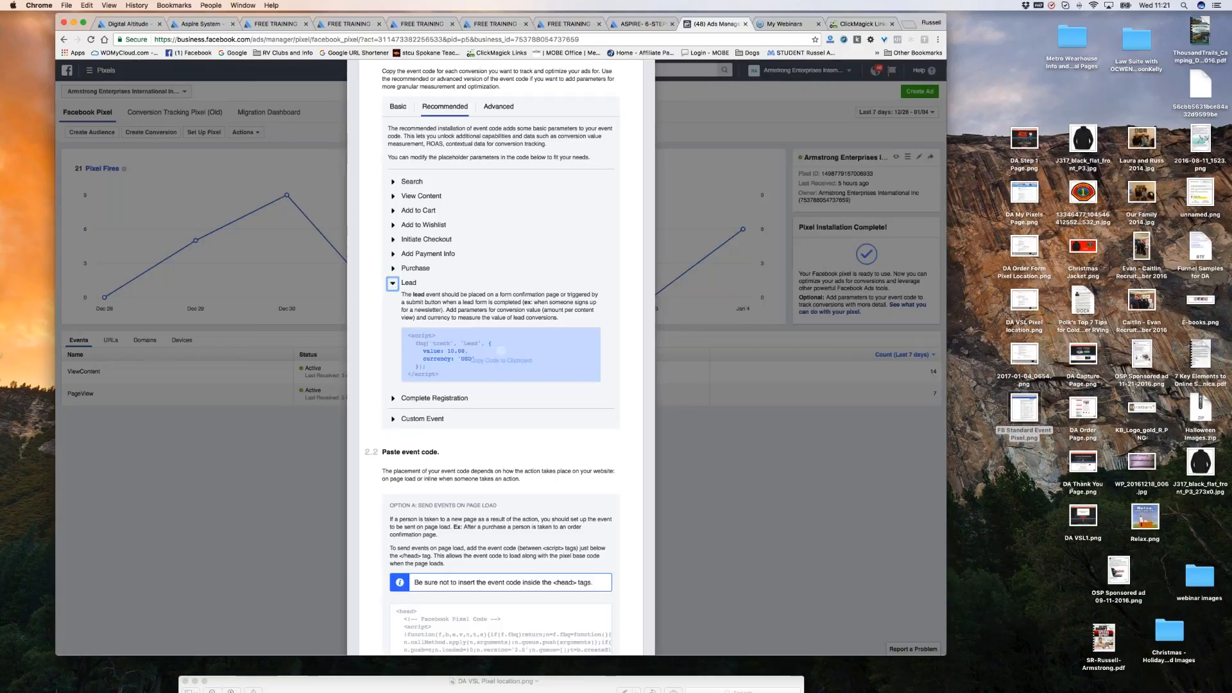
click(392, 239)
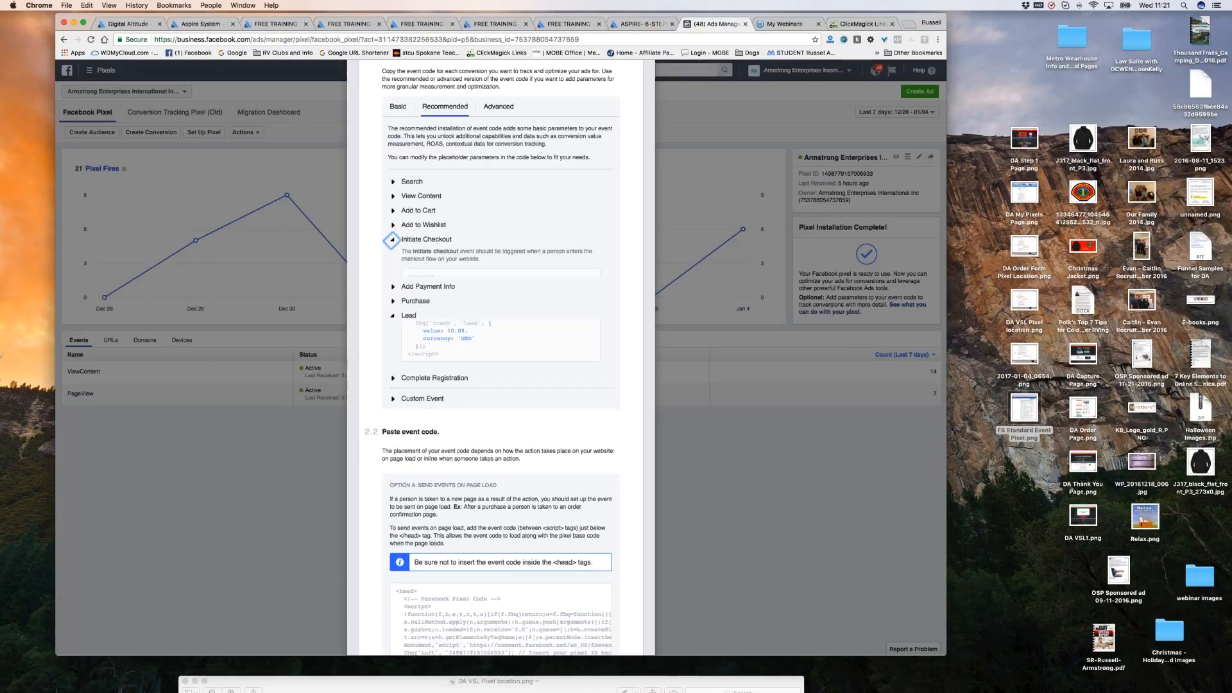
mouse_move(501, 283)
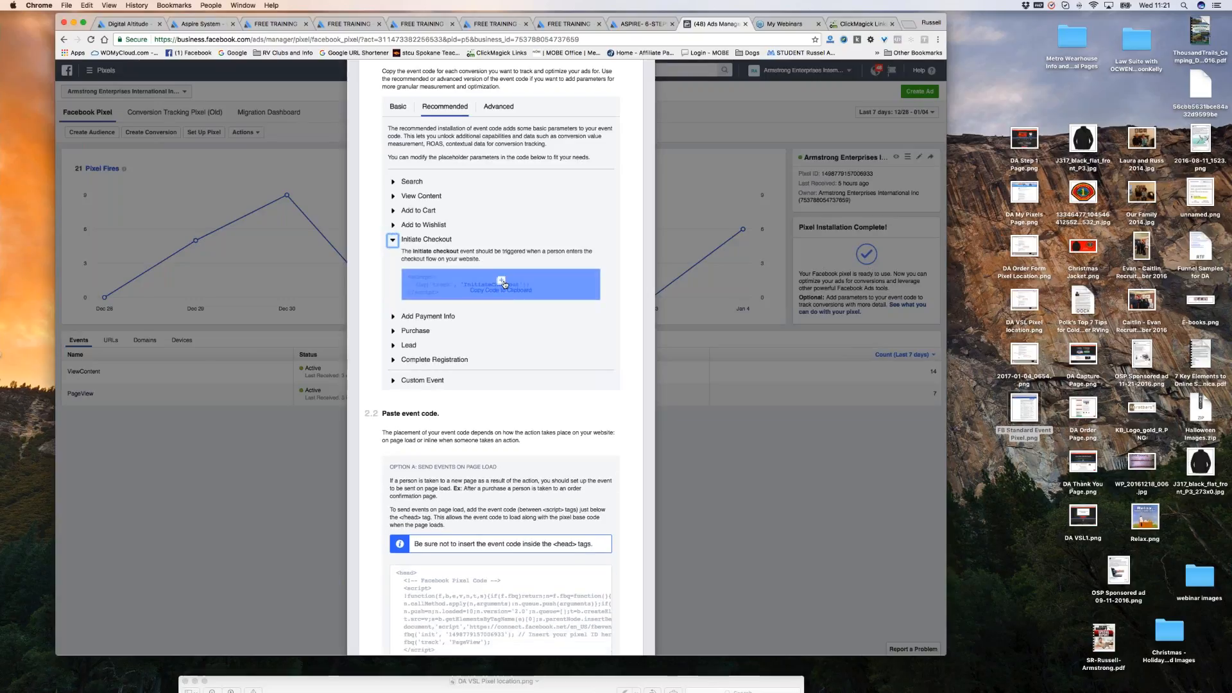
click(502, 284)
click(502, 284)
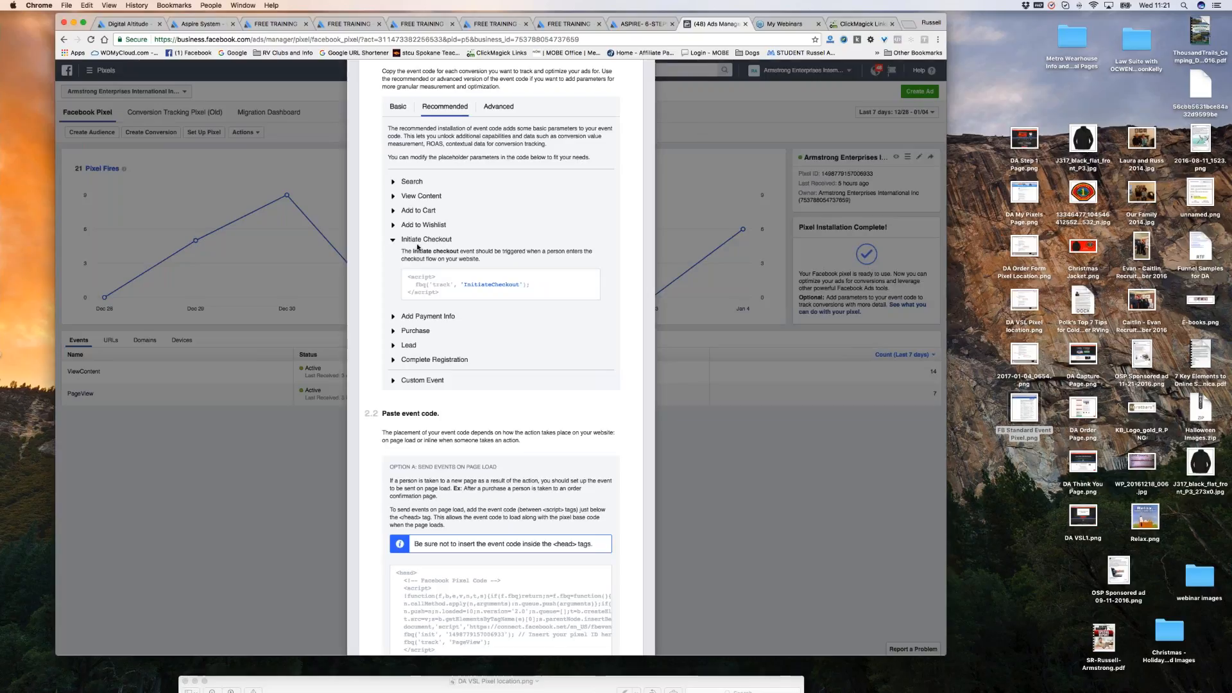
click(201, 24)
scroll(182, 261, up, 1)
scroll(182, 261, up, 2)
scroll(128, 385, down, 3)
scroll(118, 422, down, 10)
Paste the InitiateCheckout script on a new line after fbq('track','PageView') in the Checkout Page pixel box.
click(373, 375)
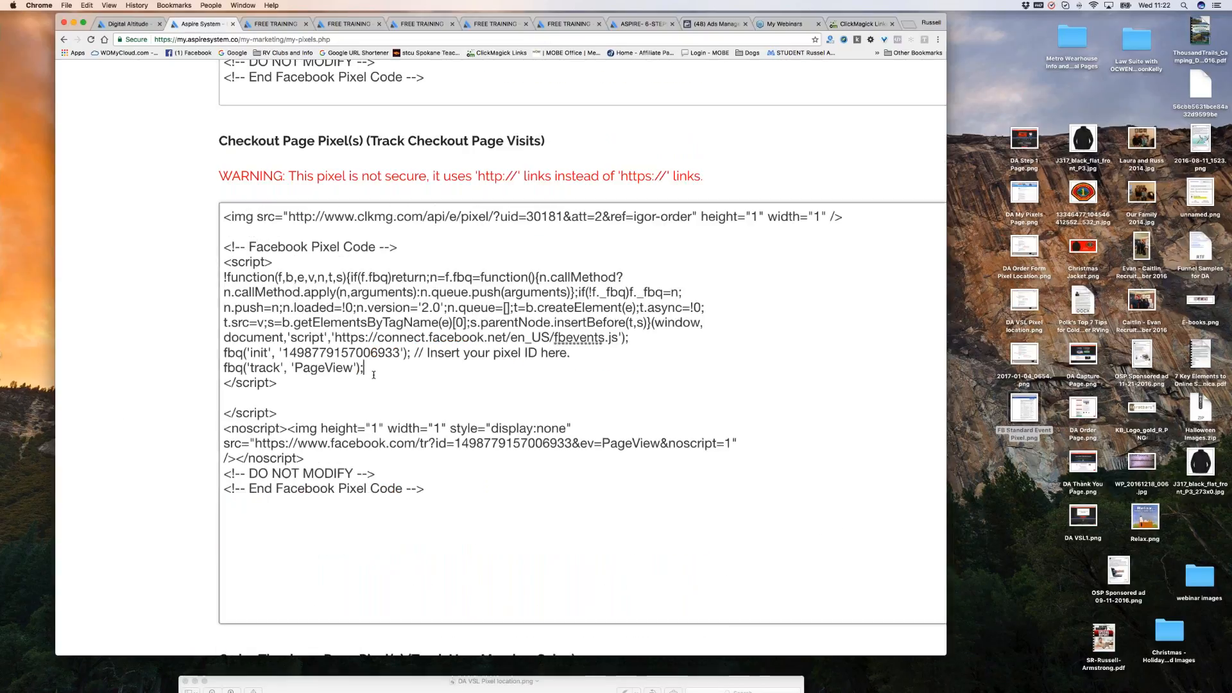
key(Return)
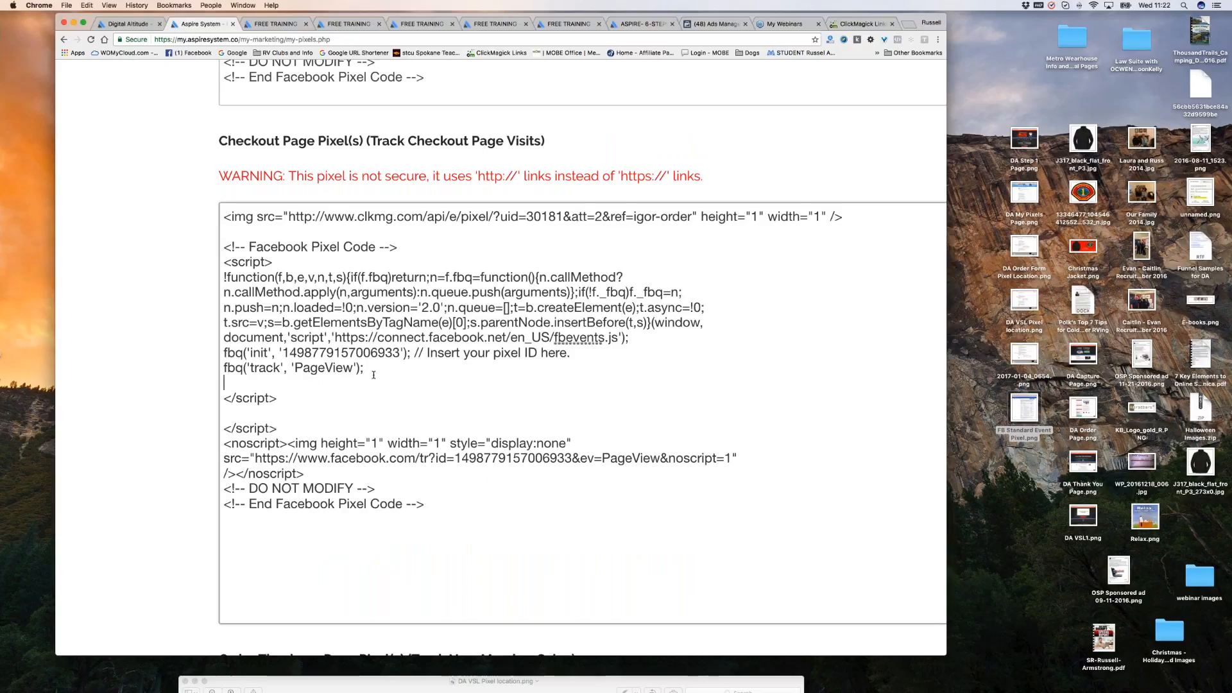
key(super+v)
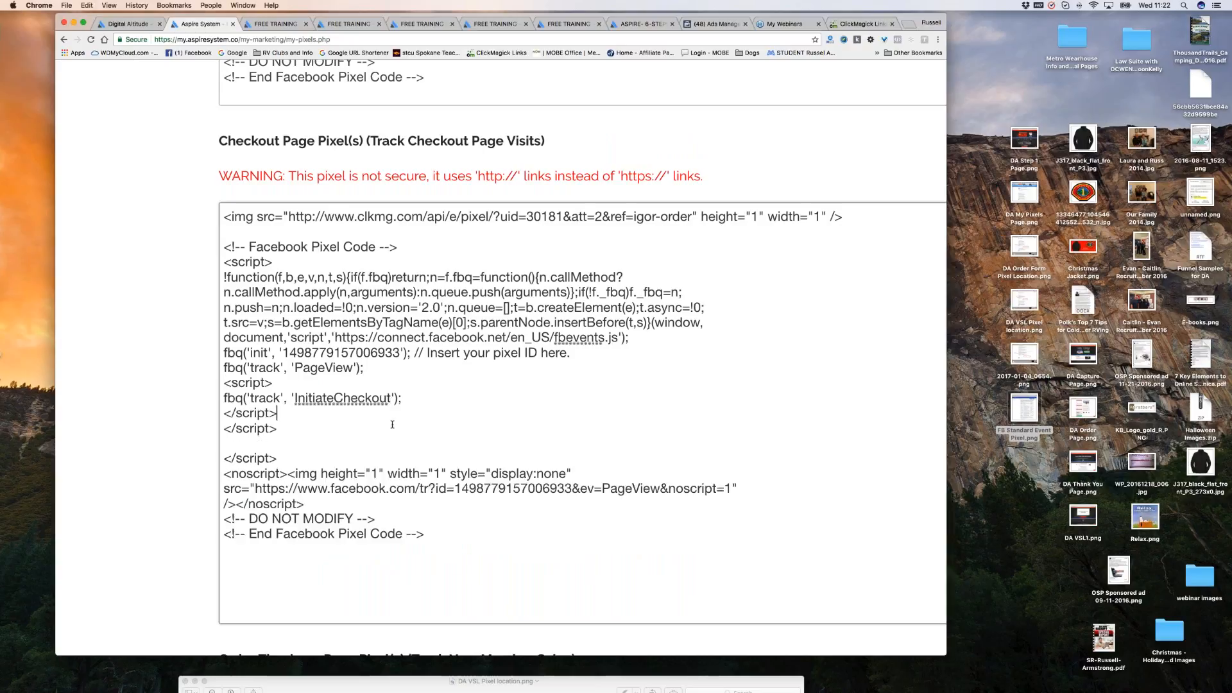
scroll(395, 440, down, 1)
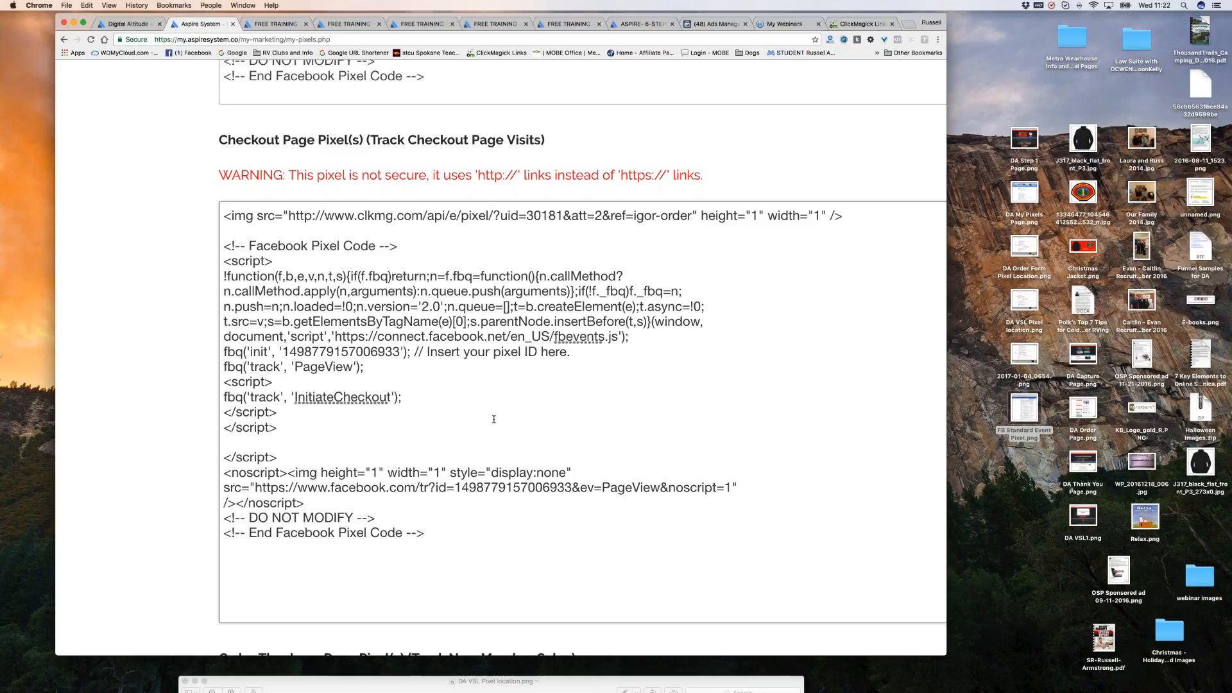
scroll(497, 418, down, 1)
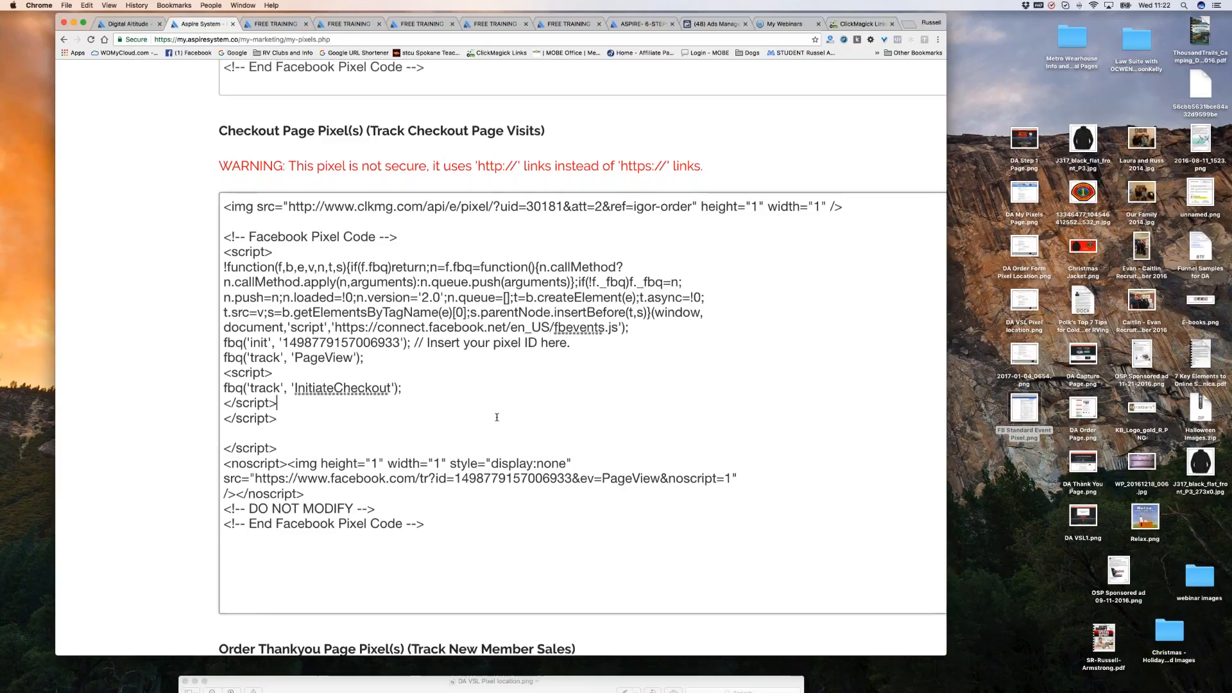
scroll(497, 417, down, 4)
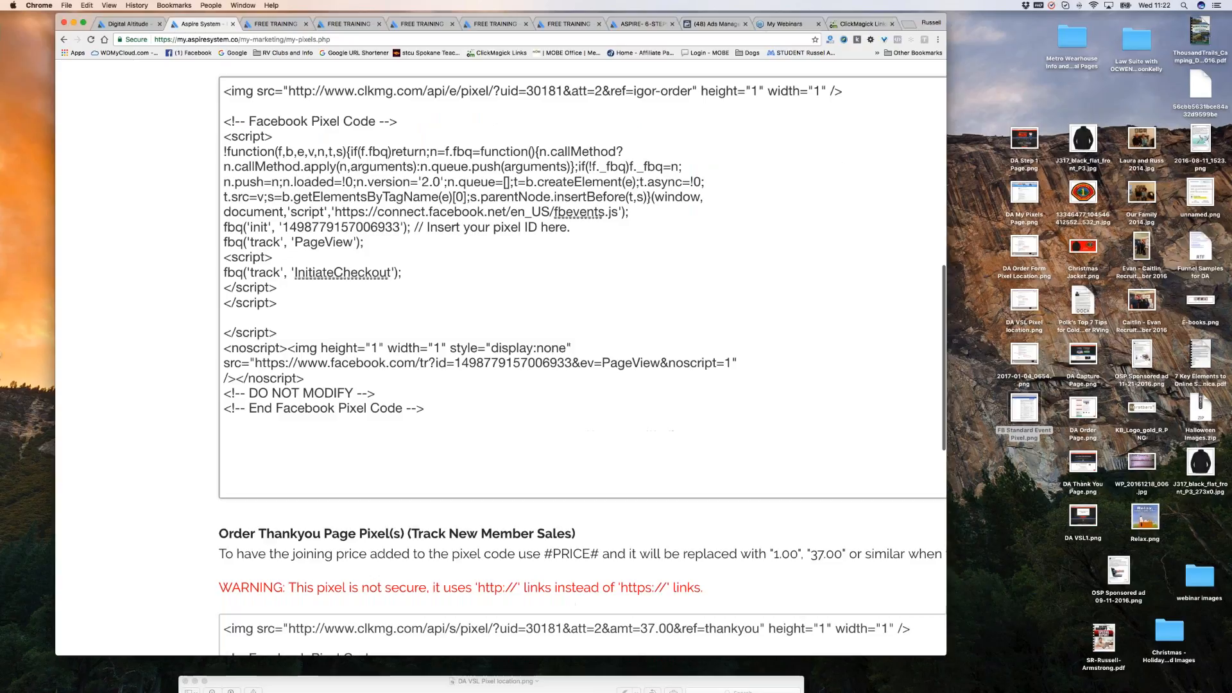
Expand the Purchase event in Ads Manager and copy its 247.35 USD code.
click(716, 24)
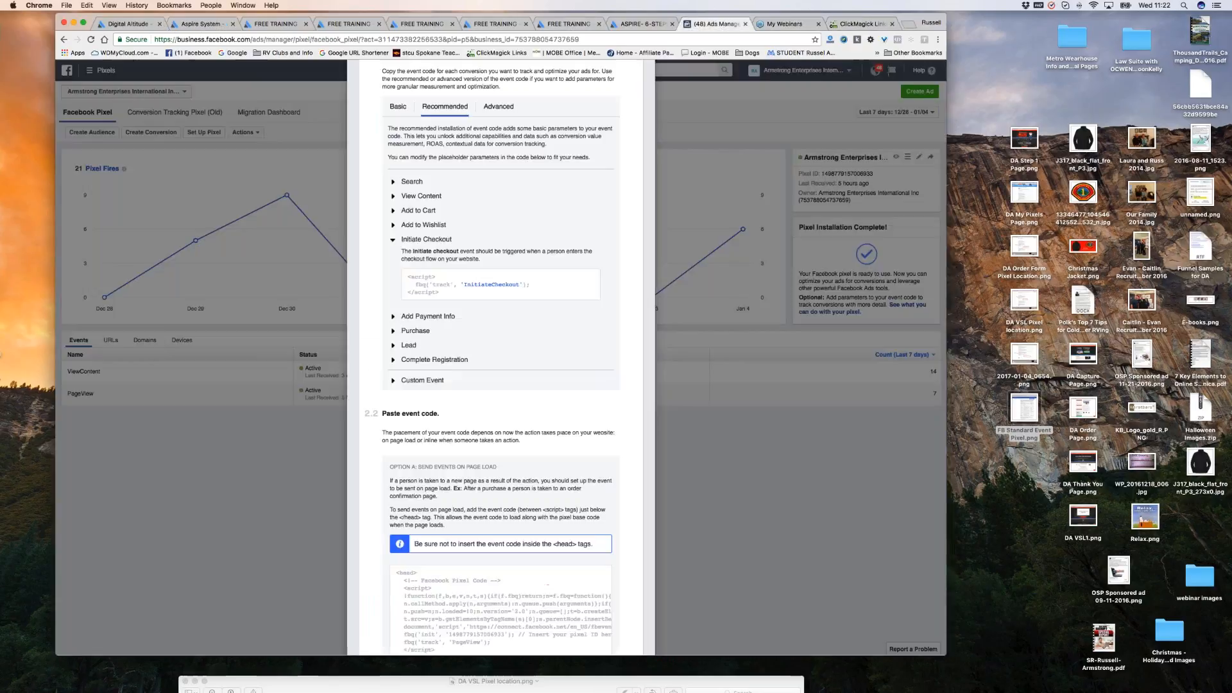
click(393, 331)
click(510, 344)
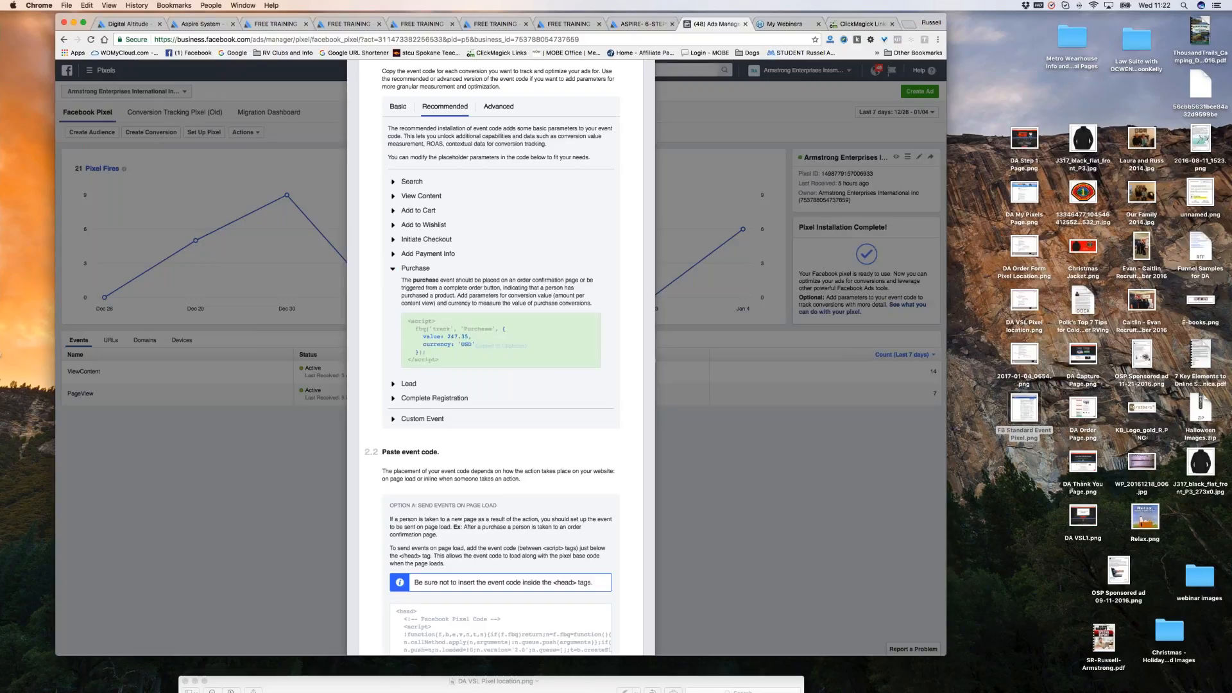
click(199, 25)
Paste the Purchase script on a new line after PageView in the Order Thankyou Page pixel box.
scroll(659, 365, down, 3)
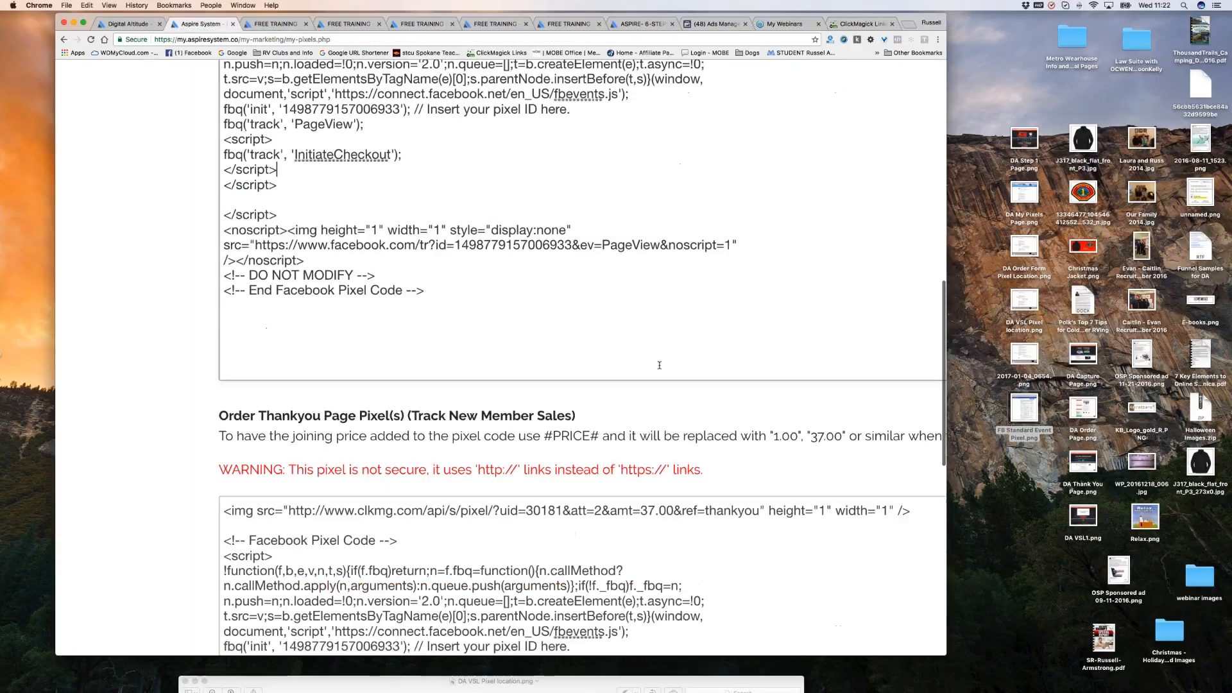
scroll(659, 366, down, 8)
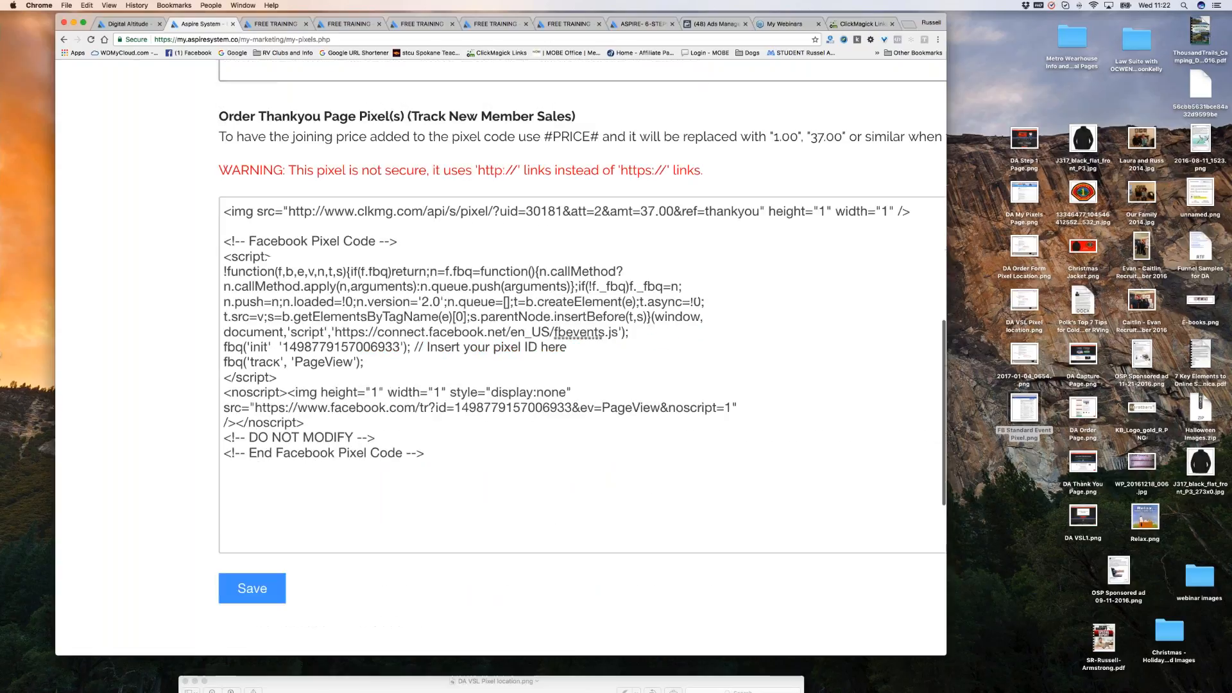
triple_click(246, 115)
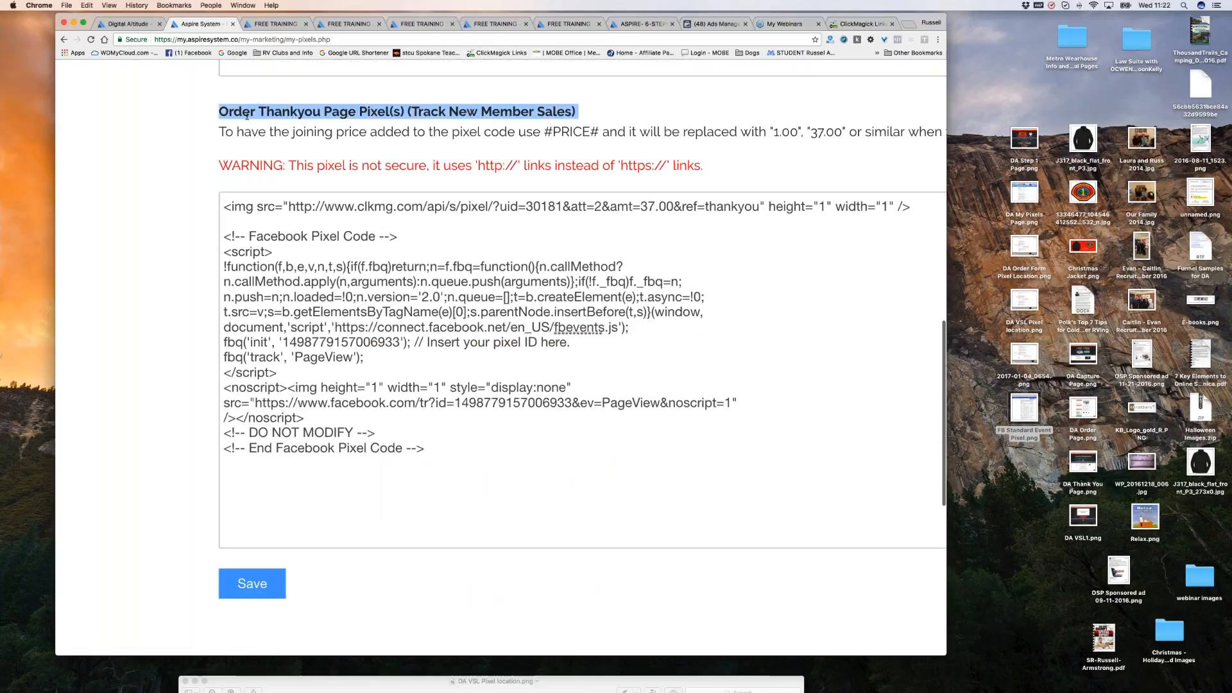
scroll(338, 112, left, 1)
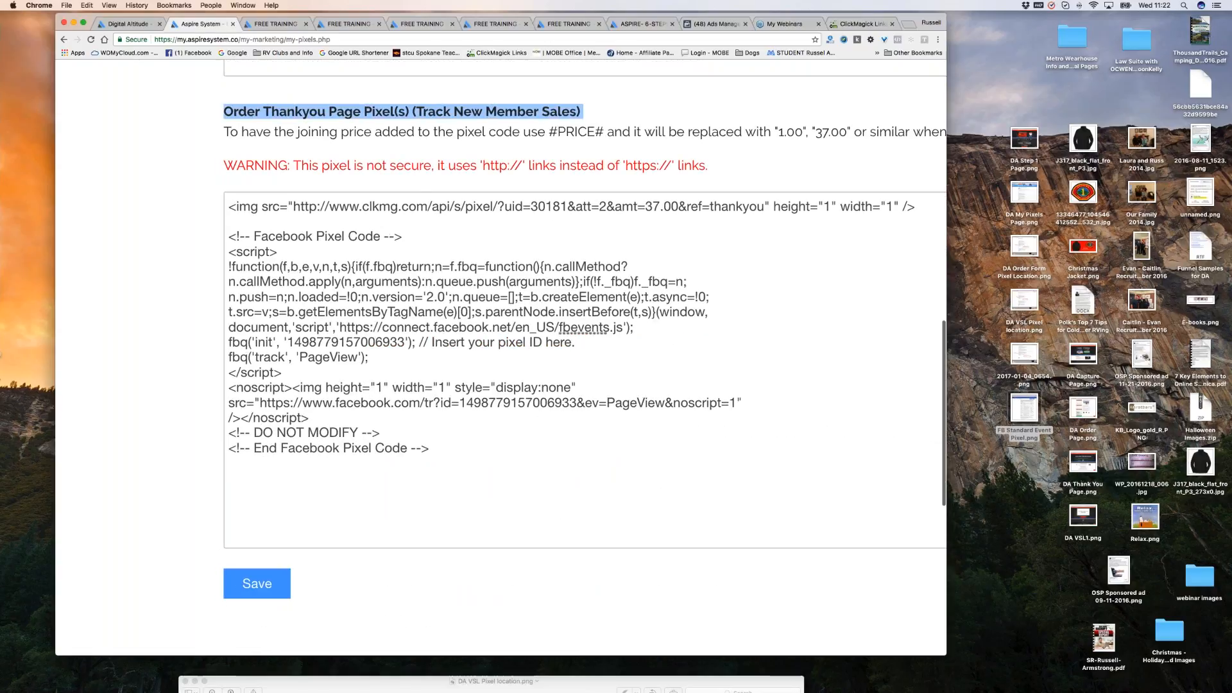
click(387, 360)
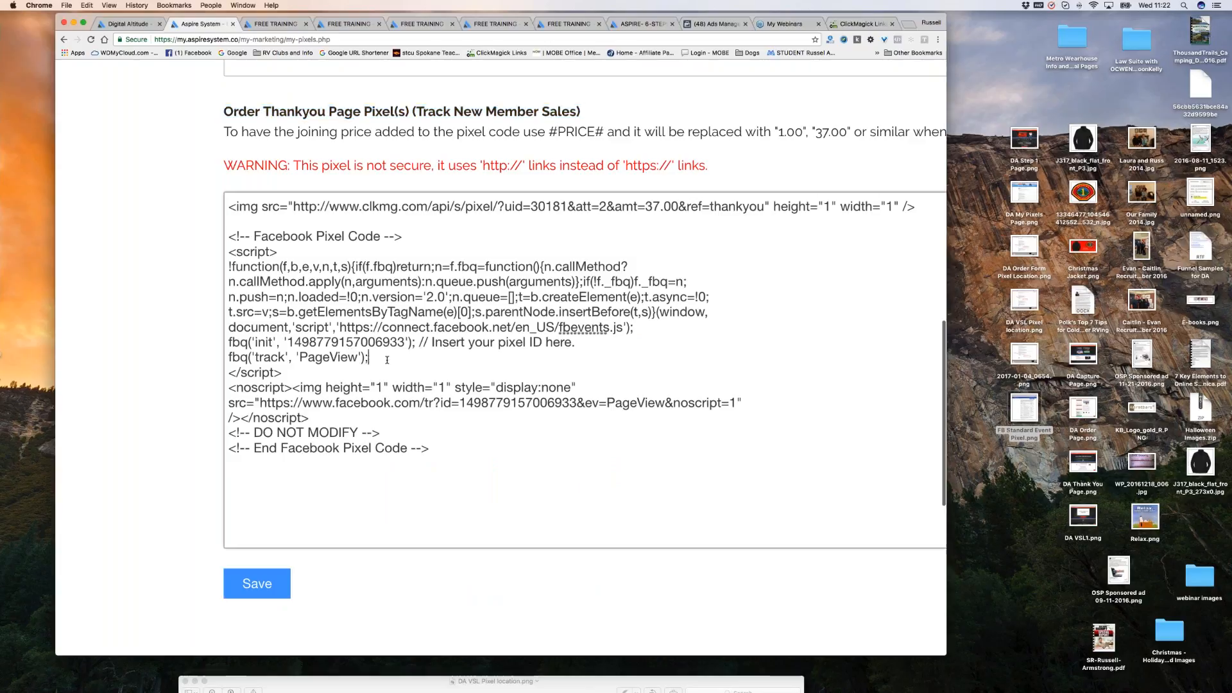
key(Return)
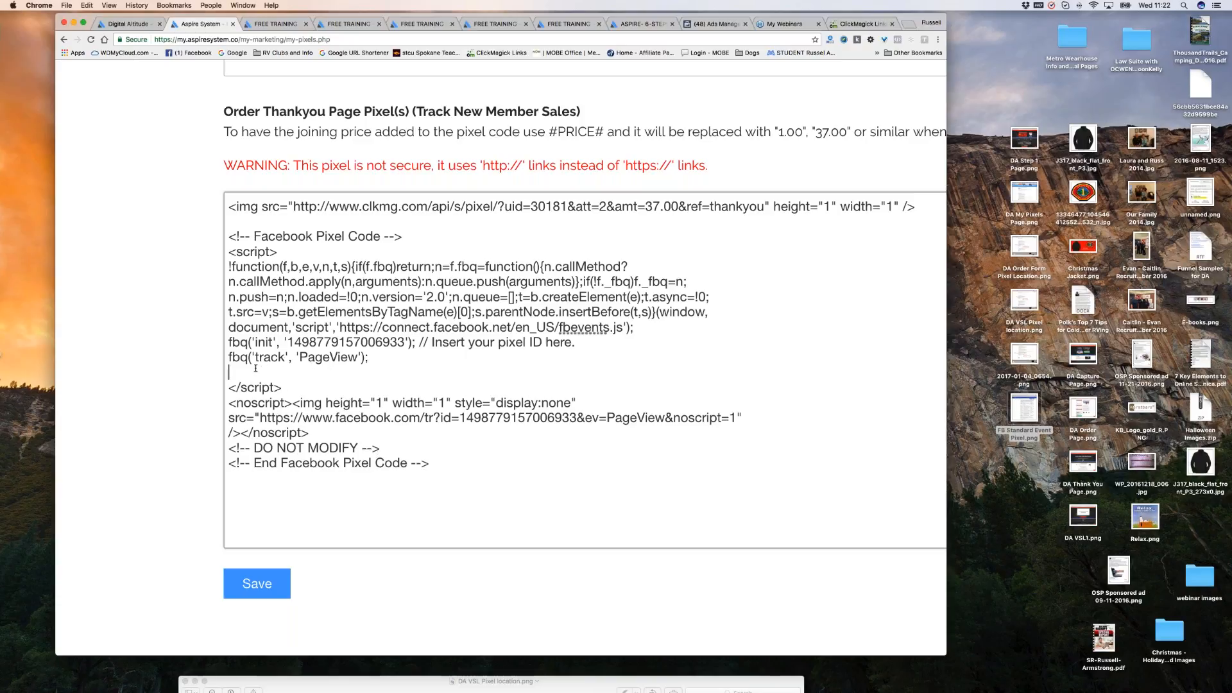
key(super+v)
scroll(428, 439, down, 1)
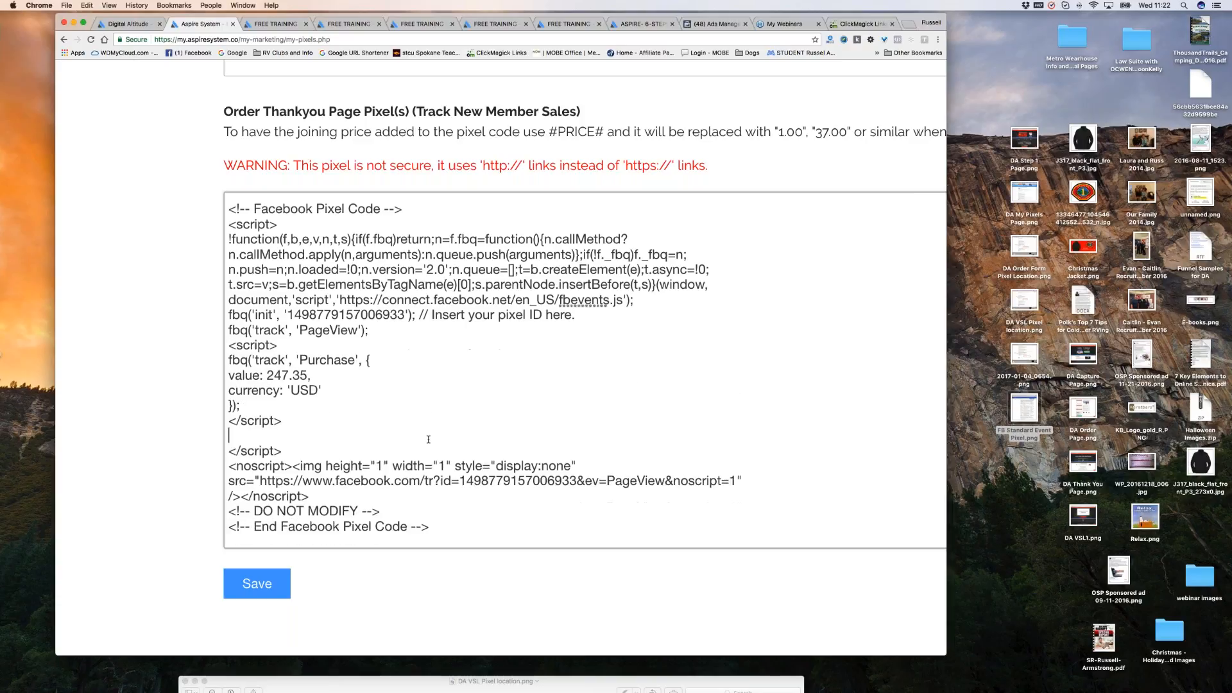
scroll(428, 439, down, 2)
scroll(429, 439, down, 2)
Save the updated pixel codes on the My Pixels page.
click(256, 541)
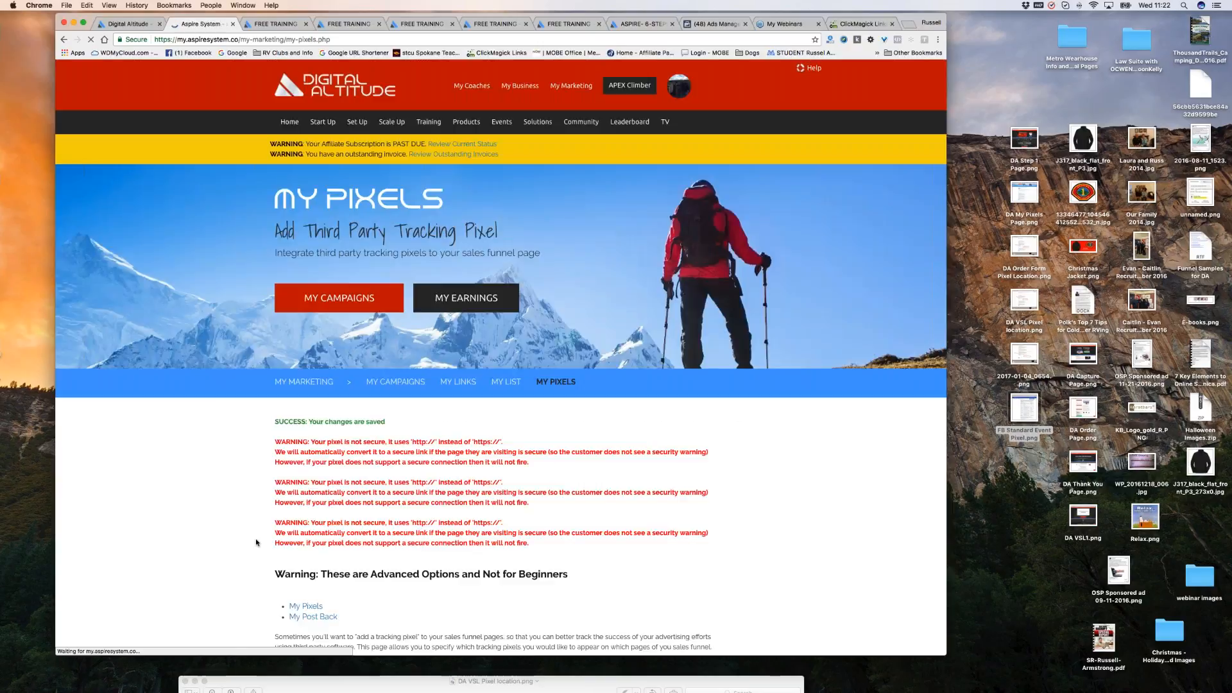
scroll(768, 475, down, 5)
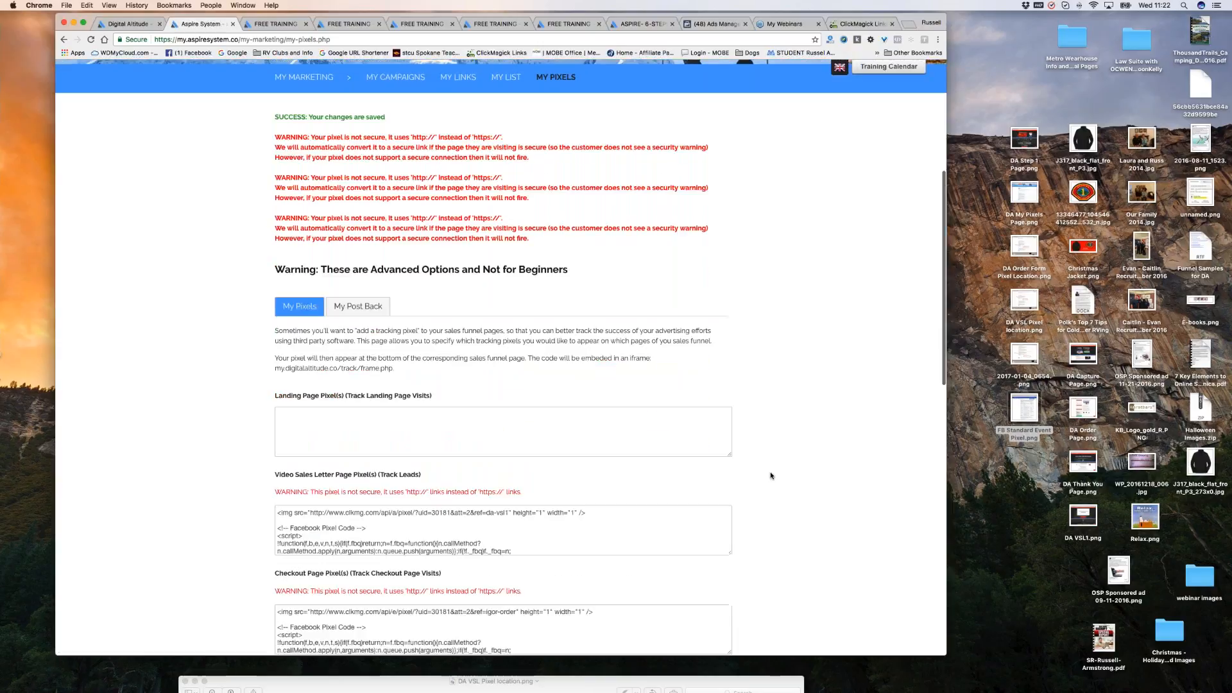
scroll(771, 475, down, 7)
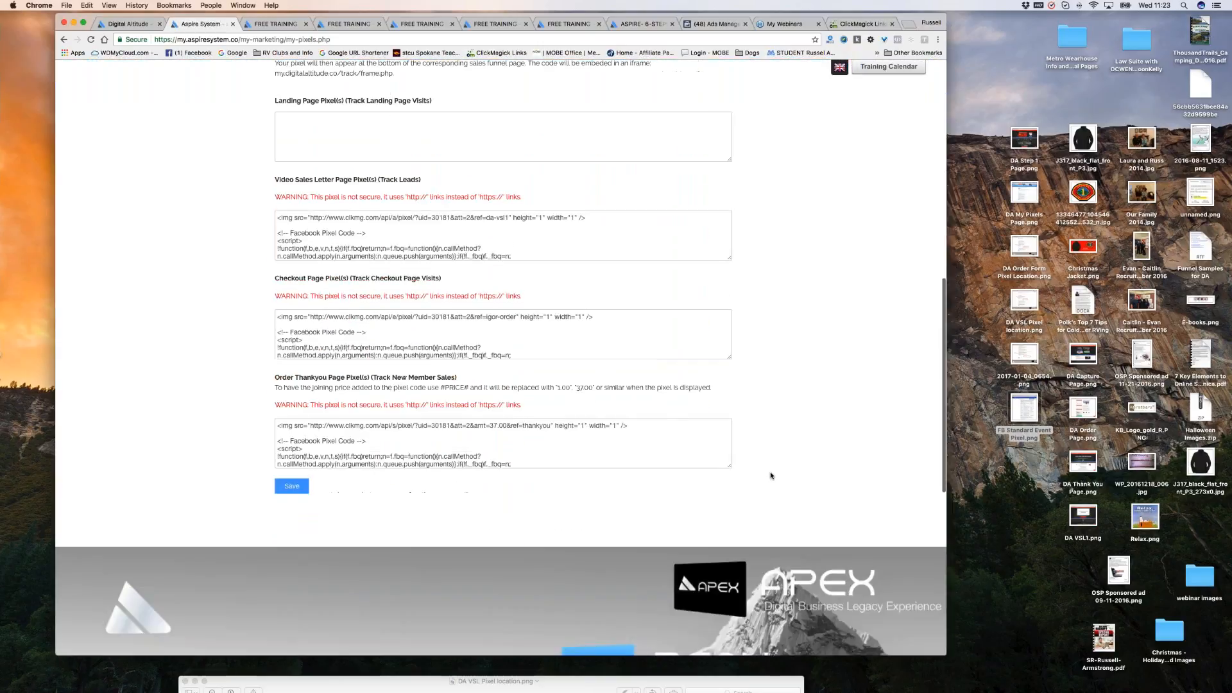
scroll(411, 330, down, 5)
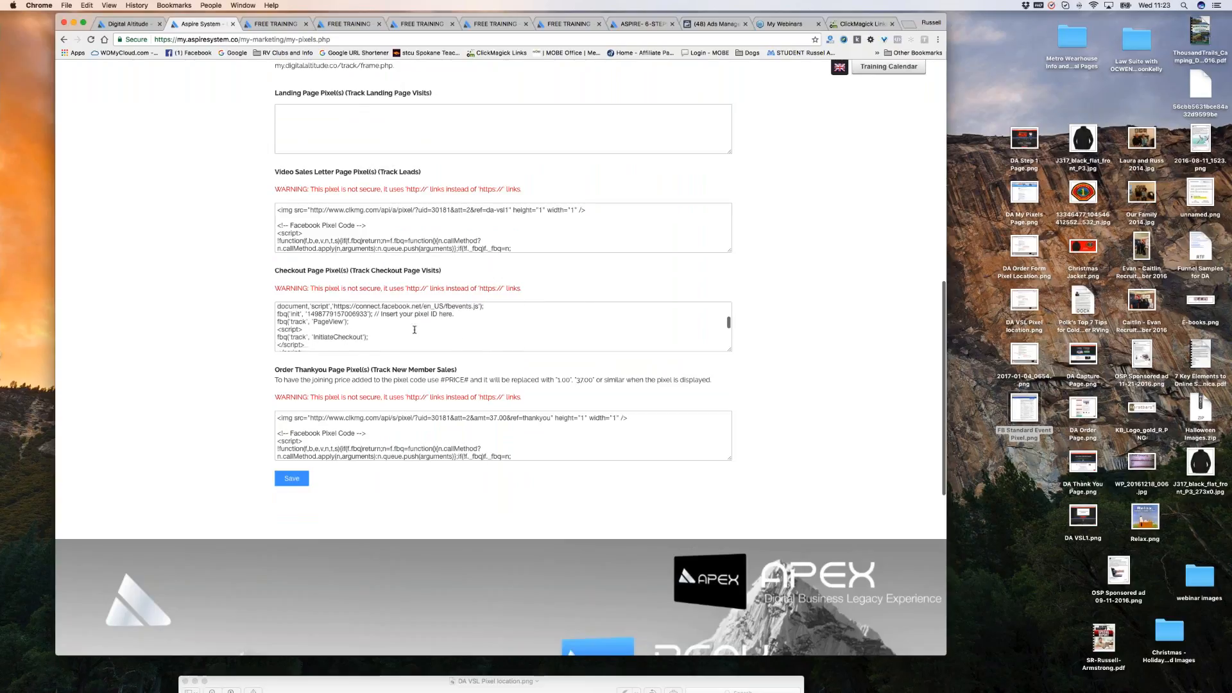
scroll(371, 337, down, 3)
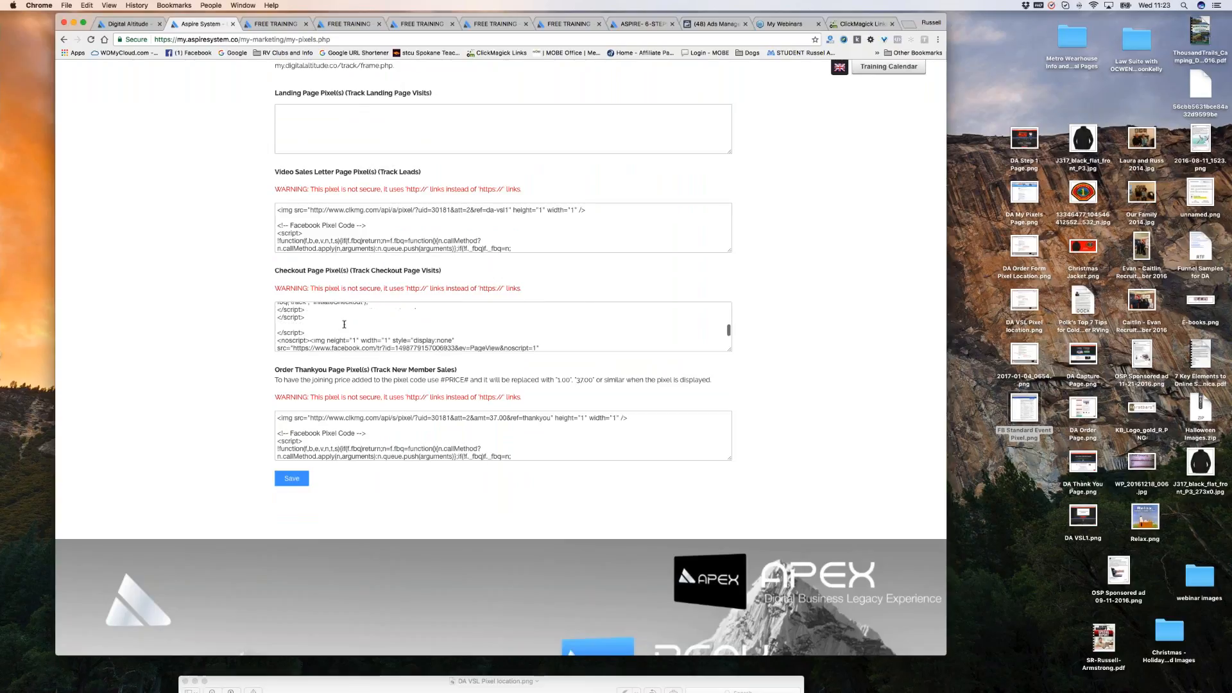
scroll(366, 328, down, 2)
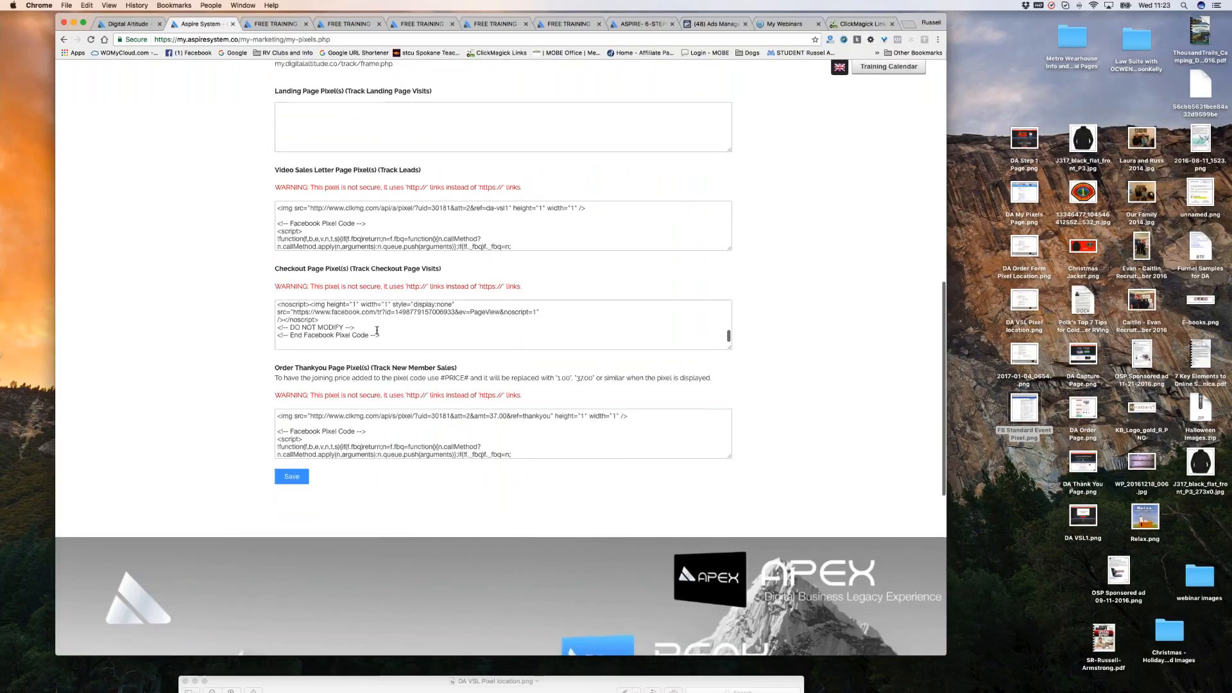
scroll(553, 400, down, 3)
scroll(549, 414, down, 5)
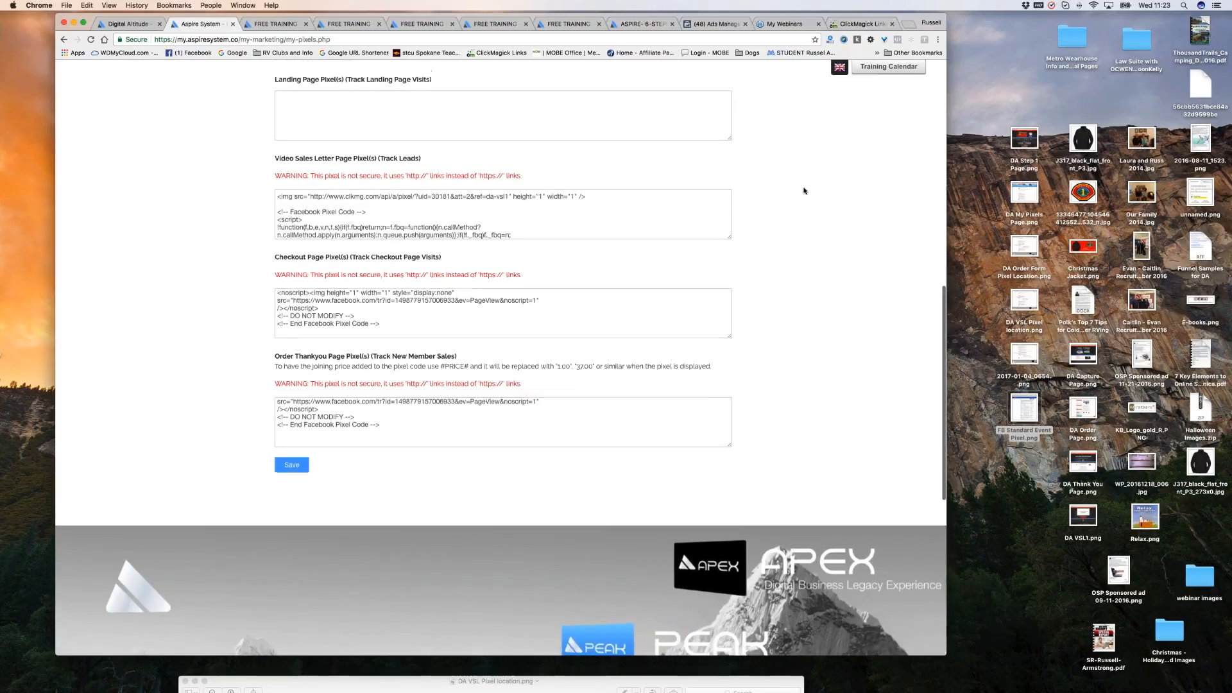
Check the success message at the top of My Pixels, then bring up the 6 Steps to 6-Figures page.
scroll(804, 191, up, 3)
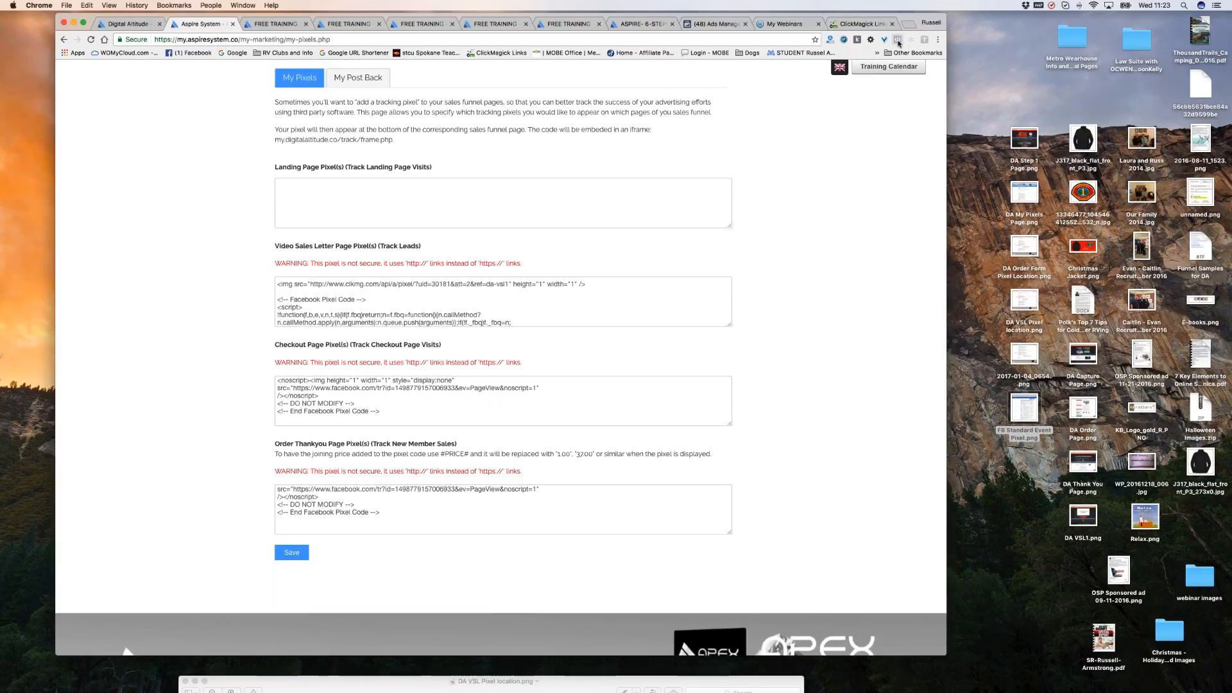
scroll(720, 324, up, 4)
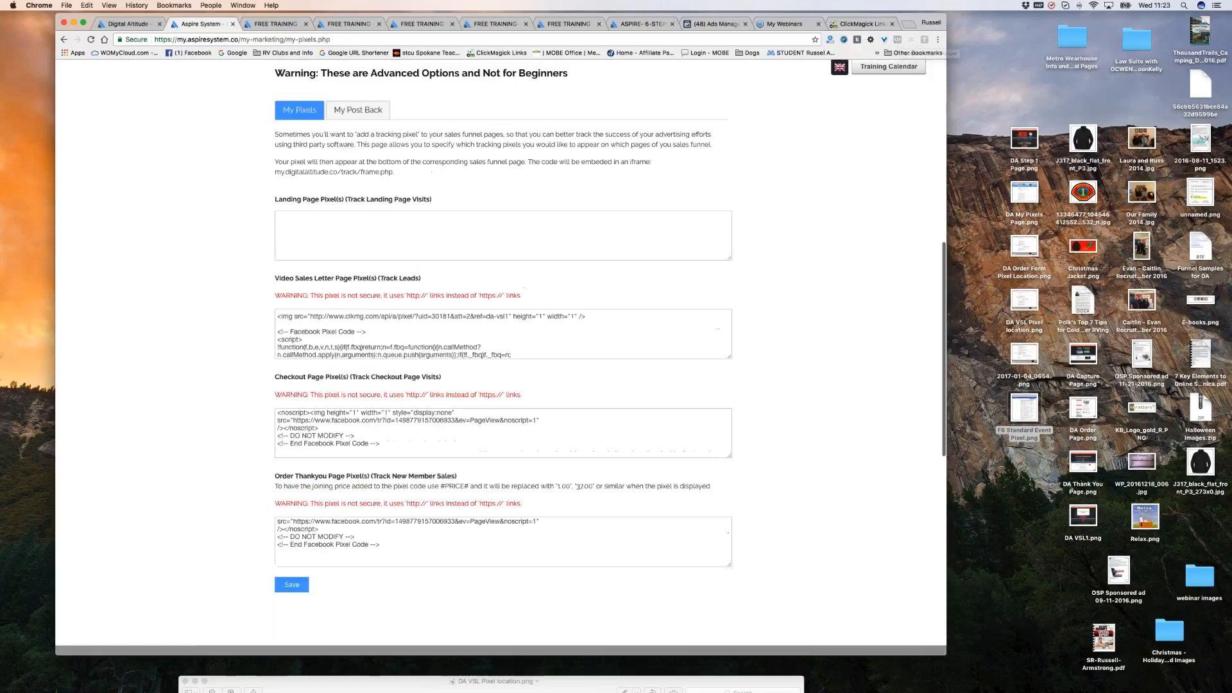
scroll(526, 172, up, 4)
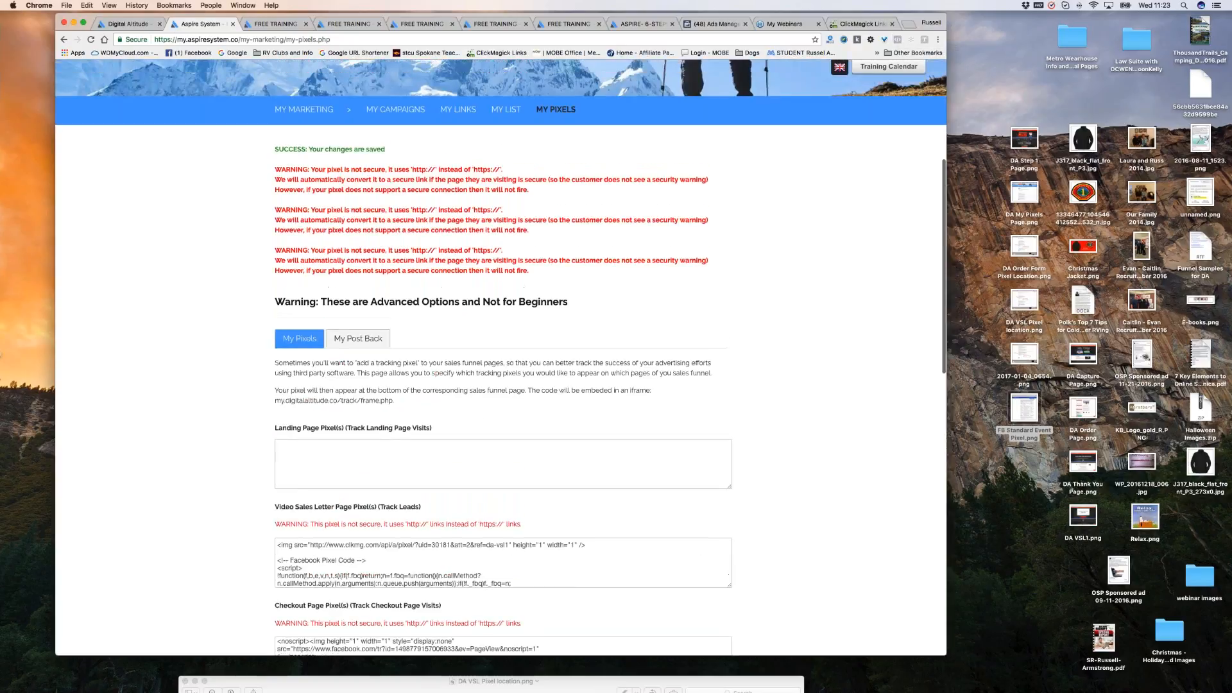
scroll(526, 172, up, 2)
click(644, 24)
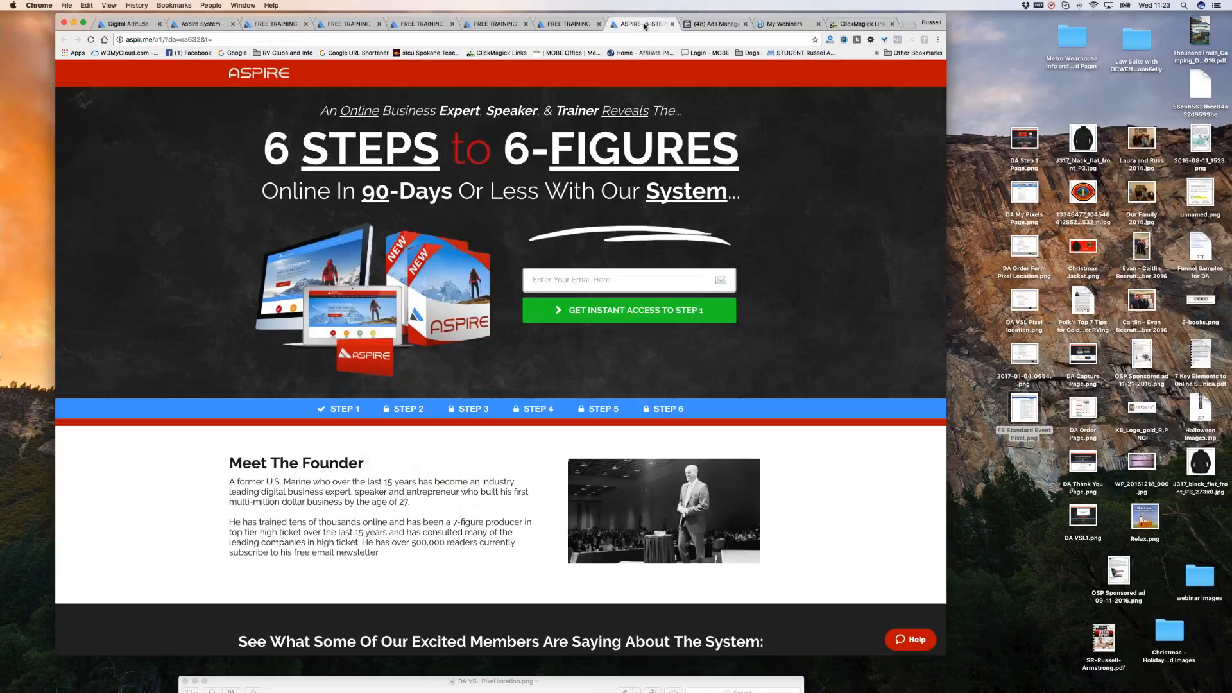
click(898, 40)
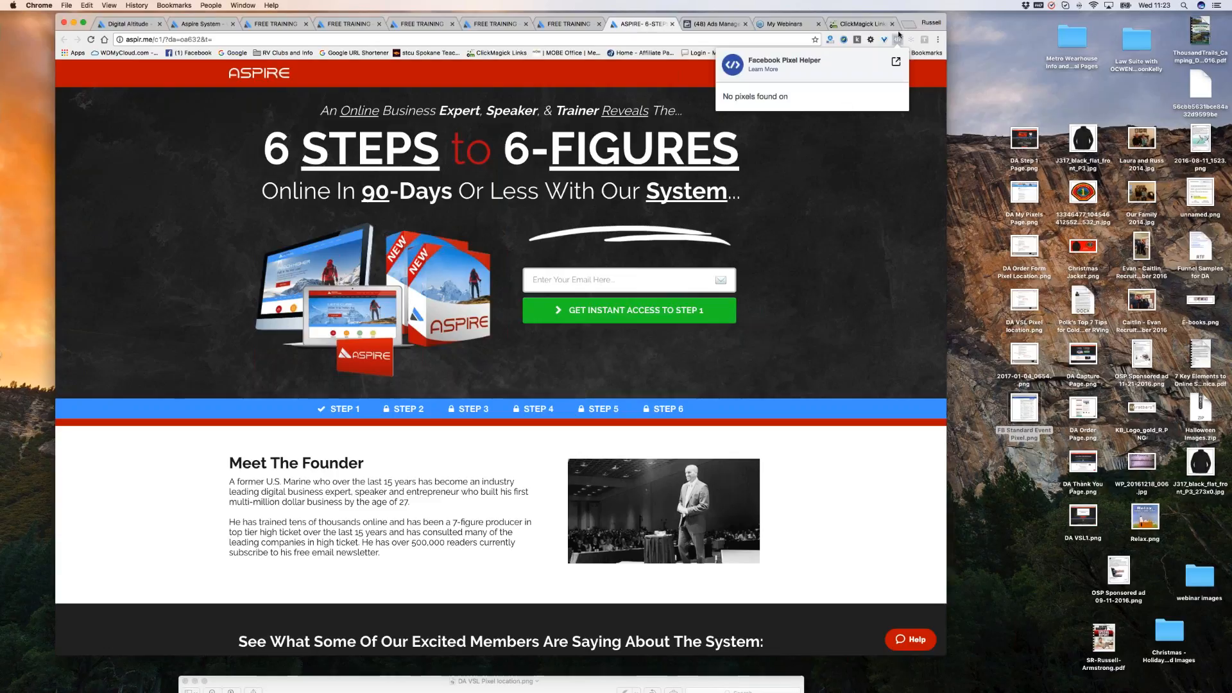
click(908, 18)
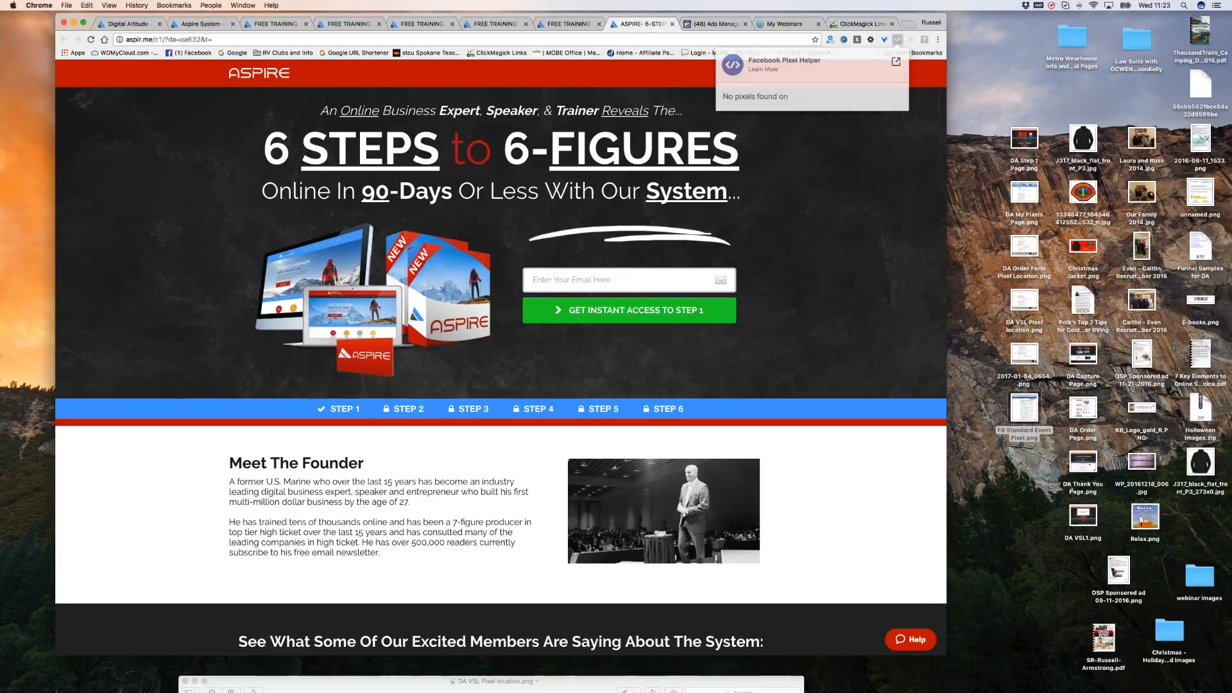
Close the ASPIRE capture page and all the extra FREE TRAINING tabs.
click(673, 24)
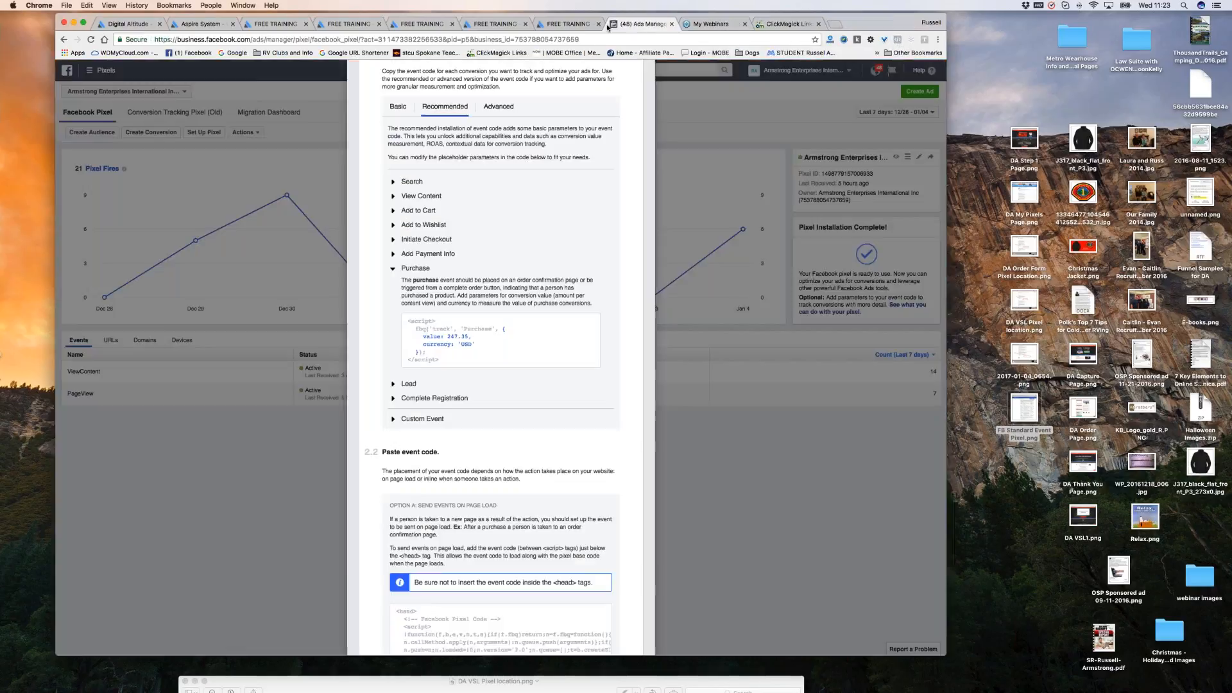
click(599, 24)
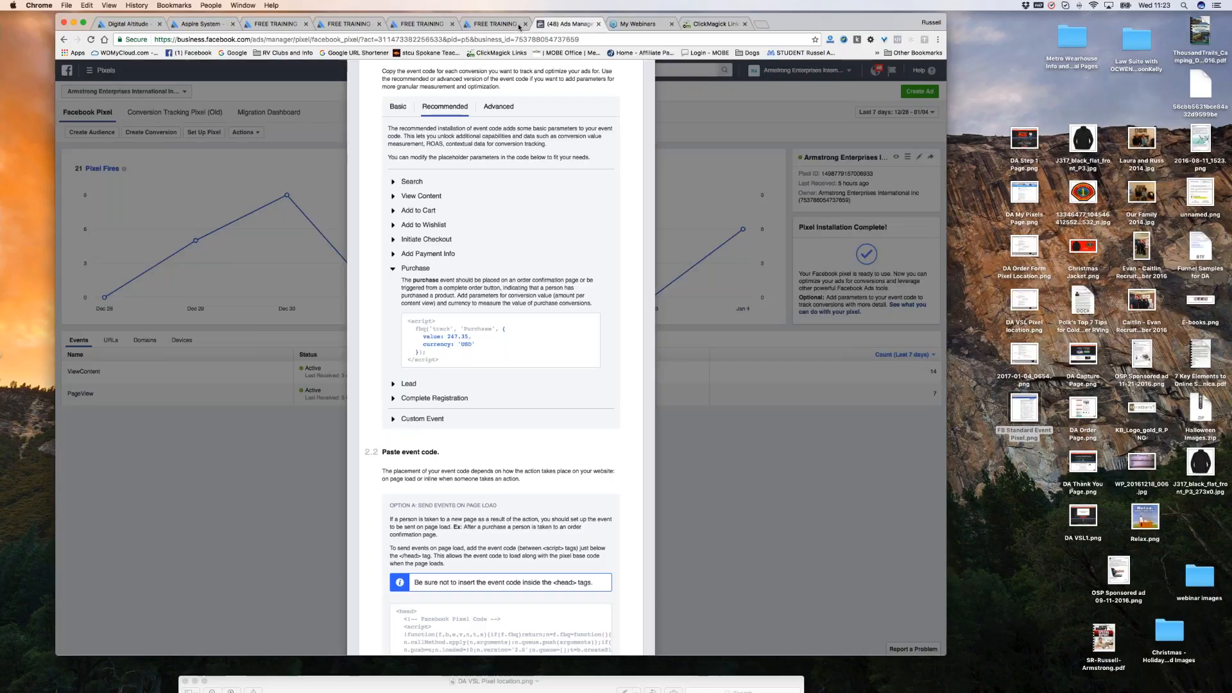
click(453, 24)
click(452, 24)
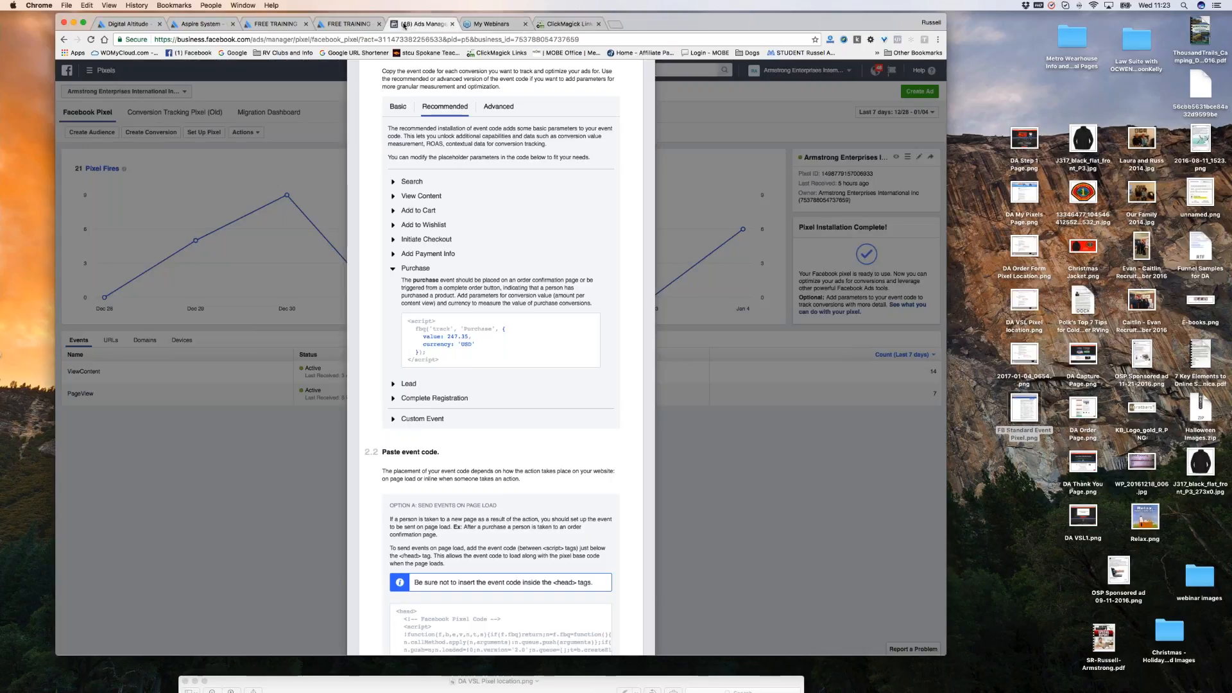
click(379, 25)
click(306, 24)
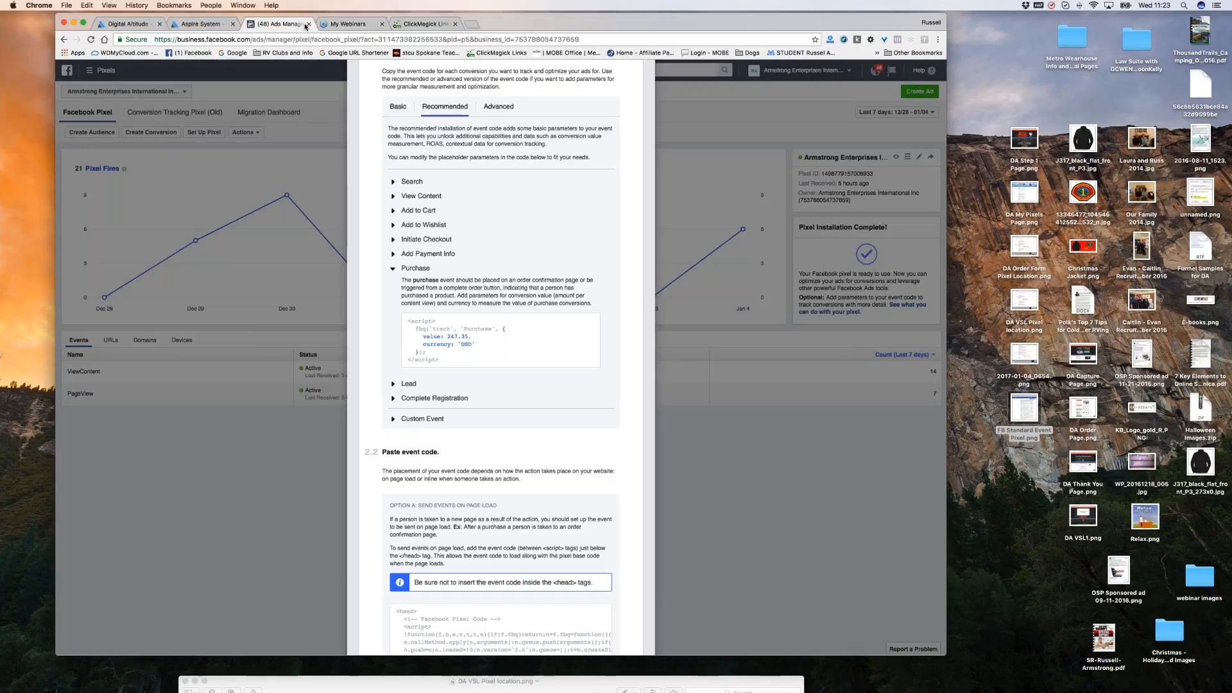
Open the Sales affiliate link from My Marketing > My Links in Aspire System.
click(205, 24)
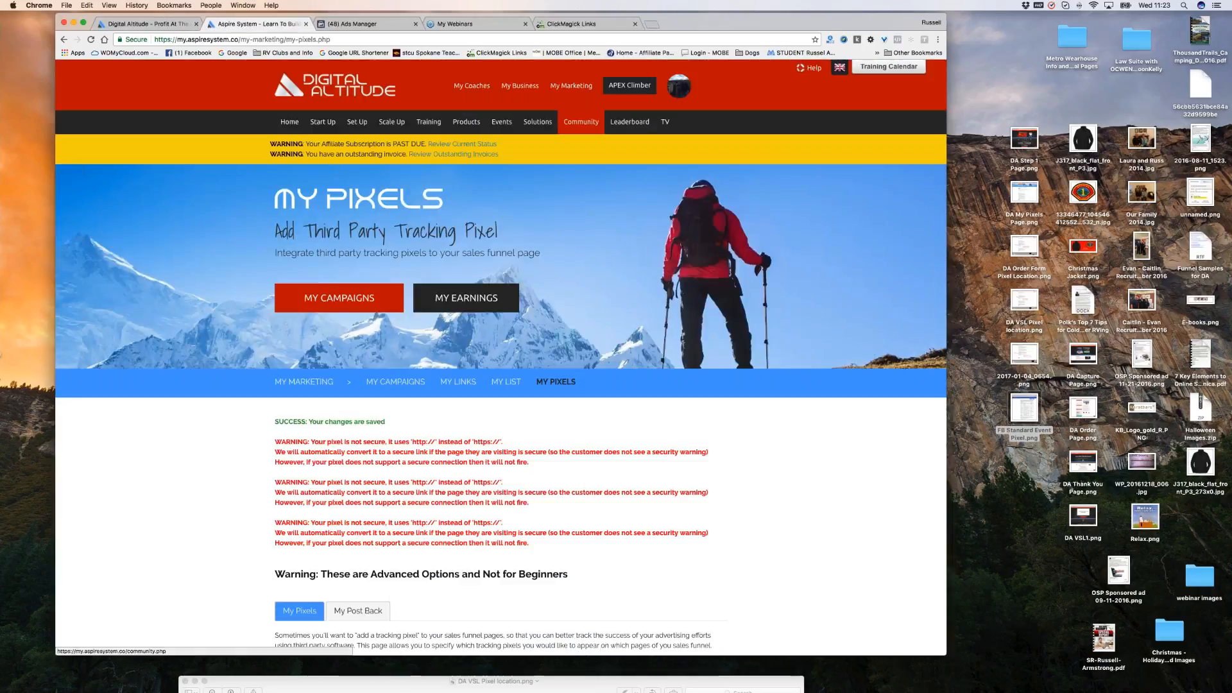
click(576, 87)
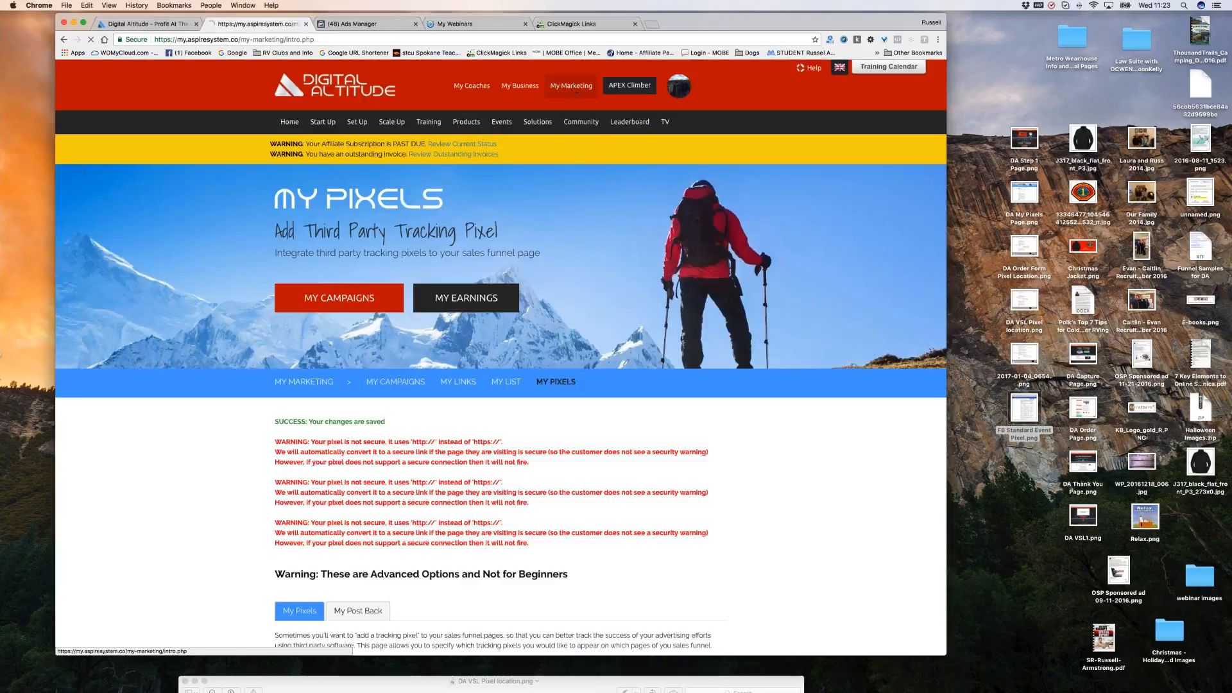
click(457, 383)
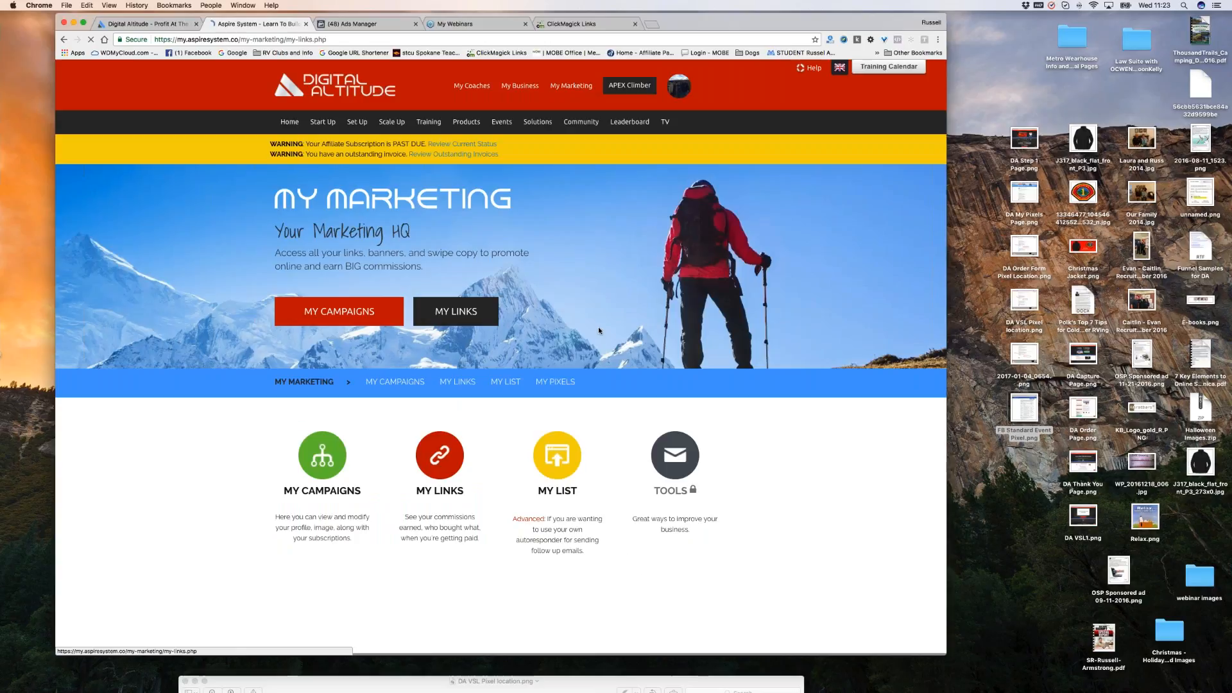
scroll(599, 266, down, 2)
scroll(602, 272, down, 7)
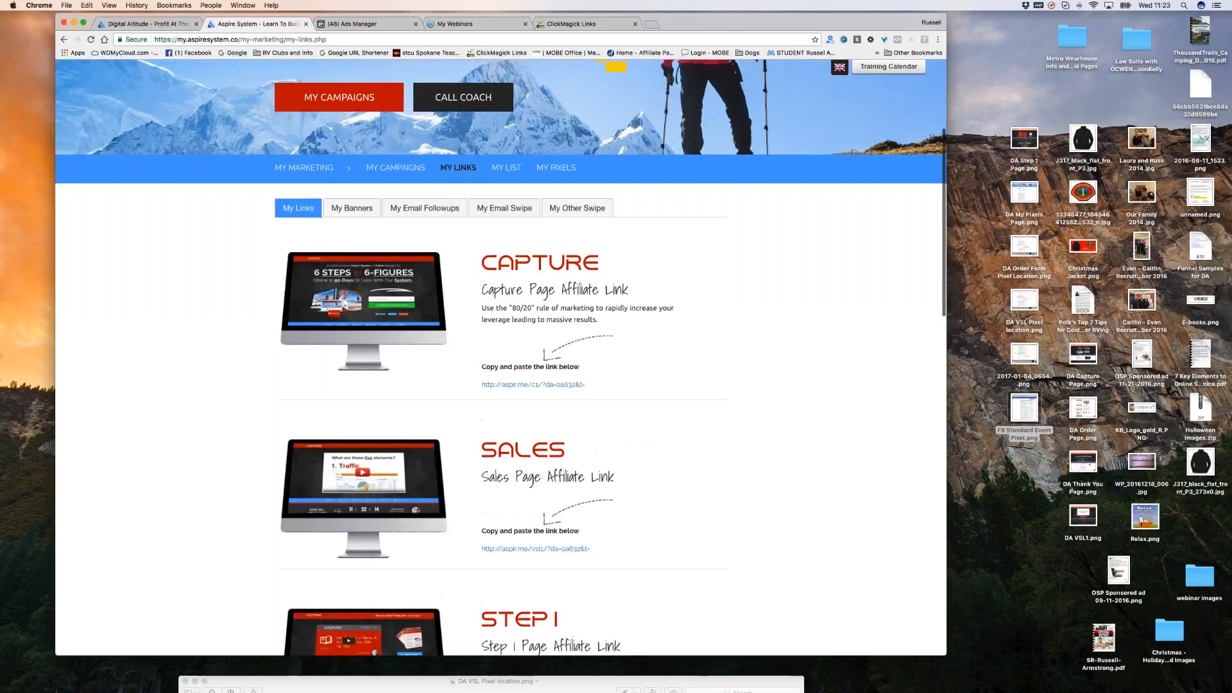
click(555, 330)
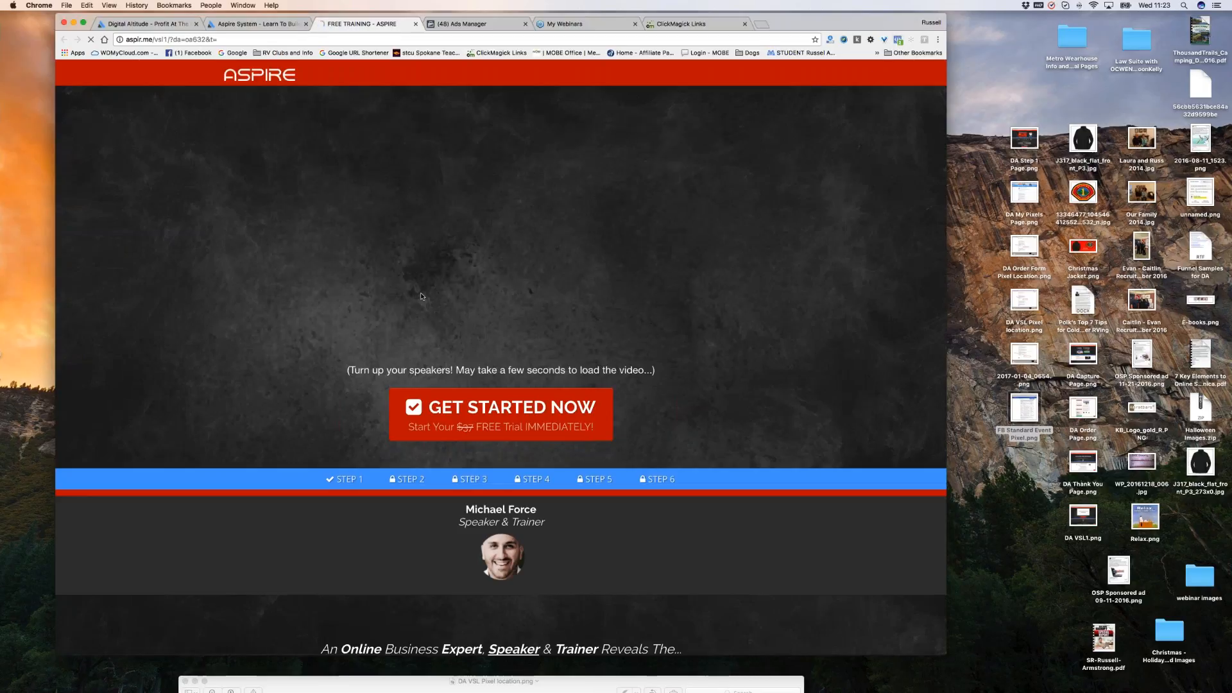
Check the sales page pixel, expand the failed PageView event, and open Facebook's 'Pixel Did Not Load' help.
click(899, 40)
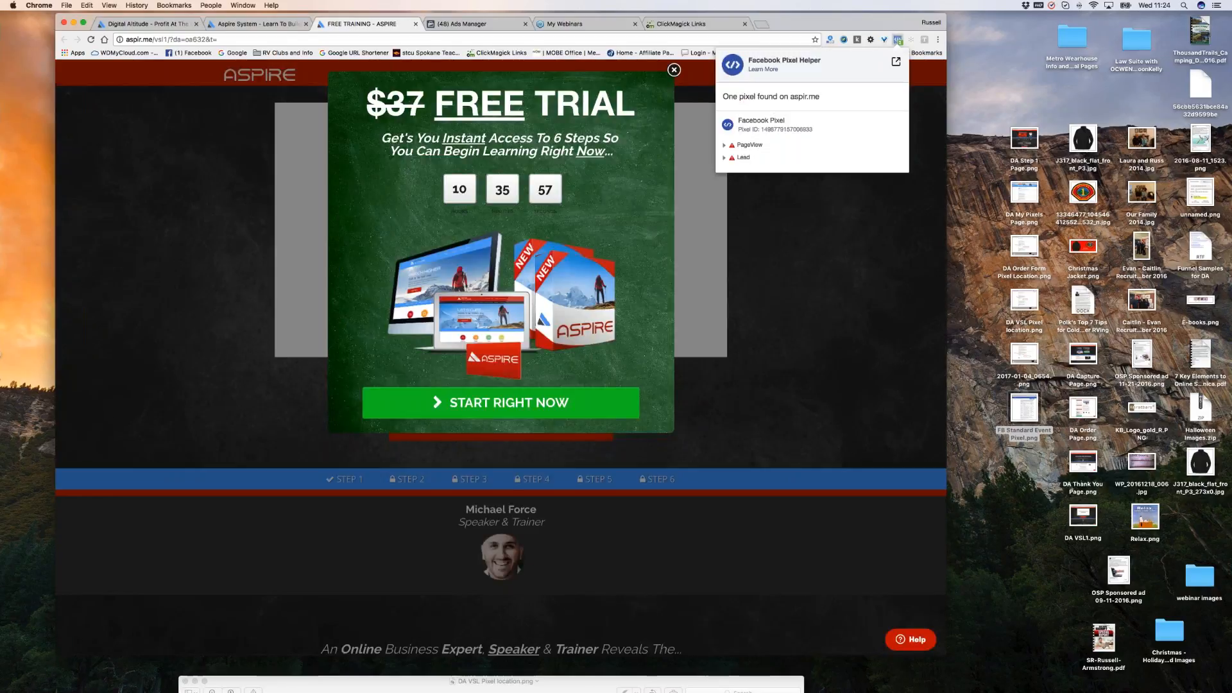
click(745, 144)
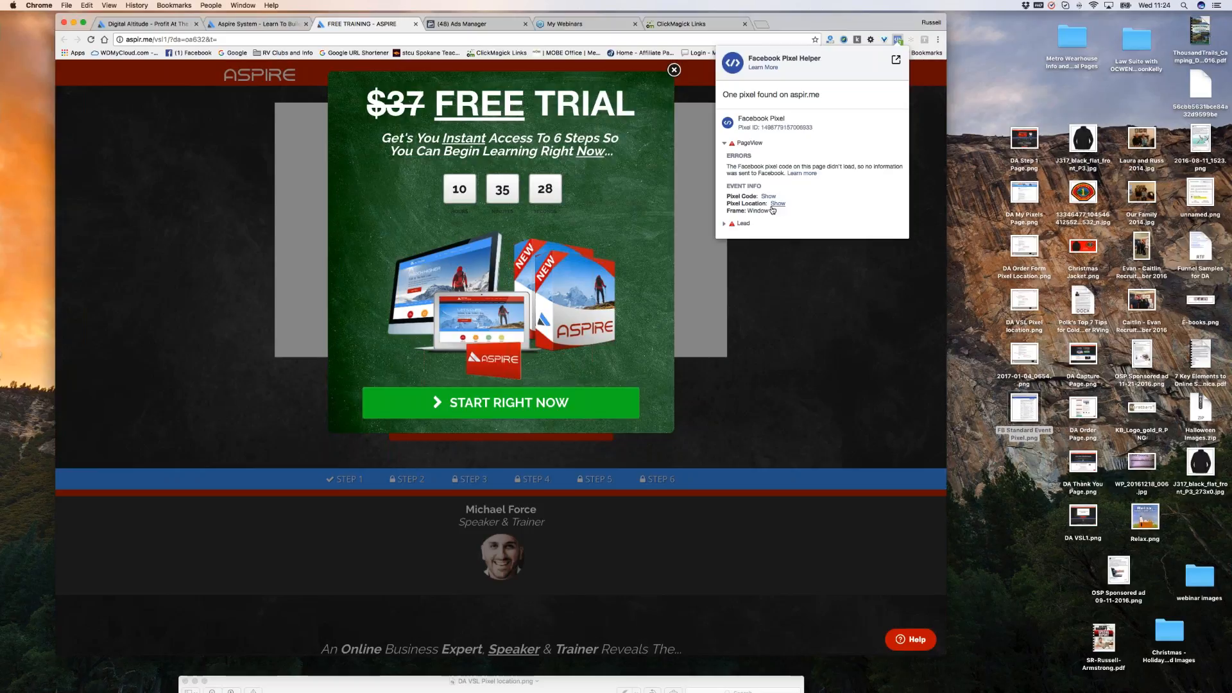
click(803, 174)
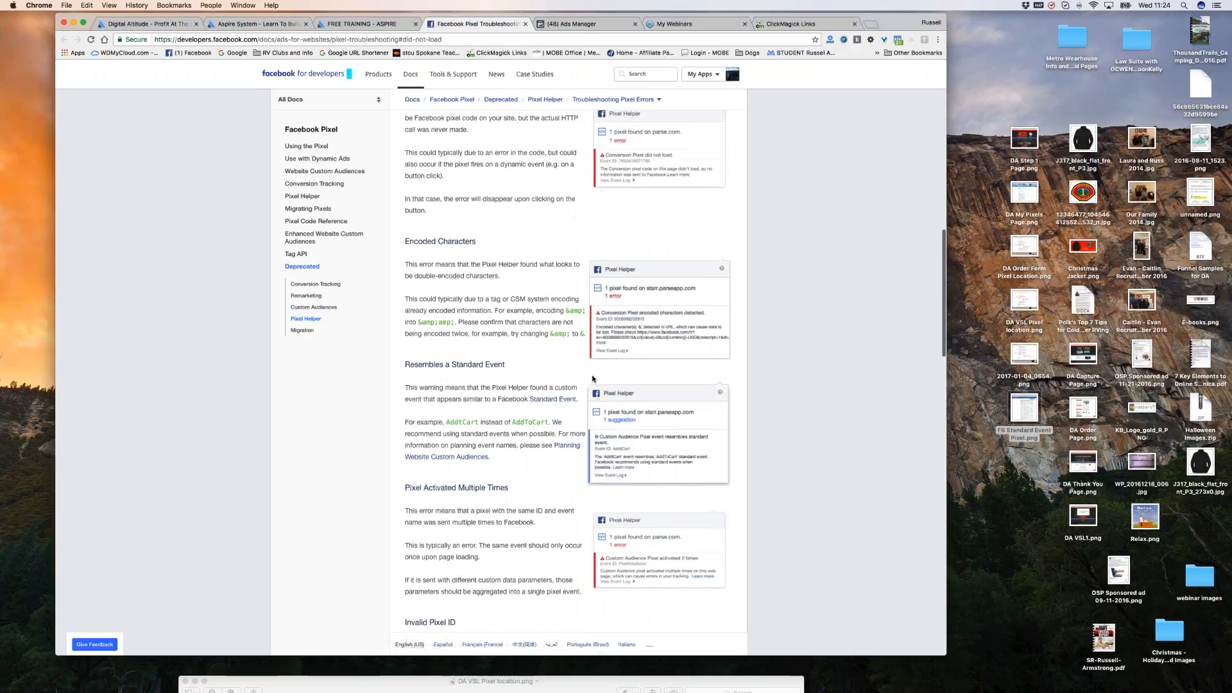
Read through the Troubleshooting Pixel Errors guide, then return to the Ads Manager pixel event-code page.
scroll(593, 379, down, 3)
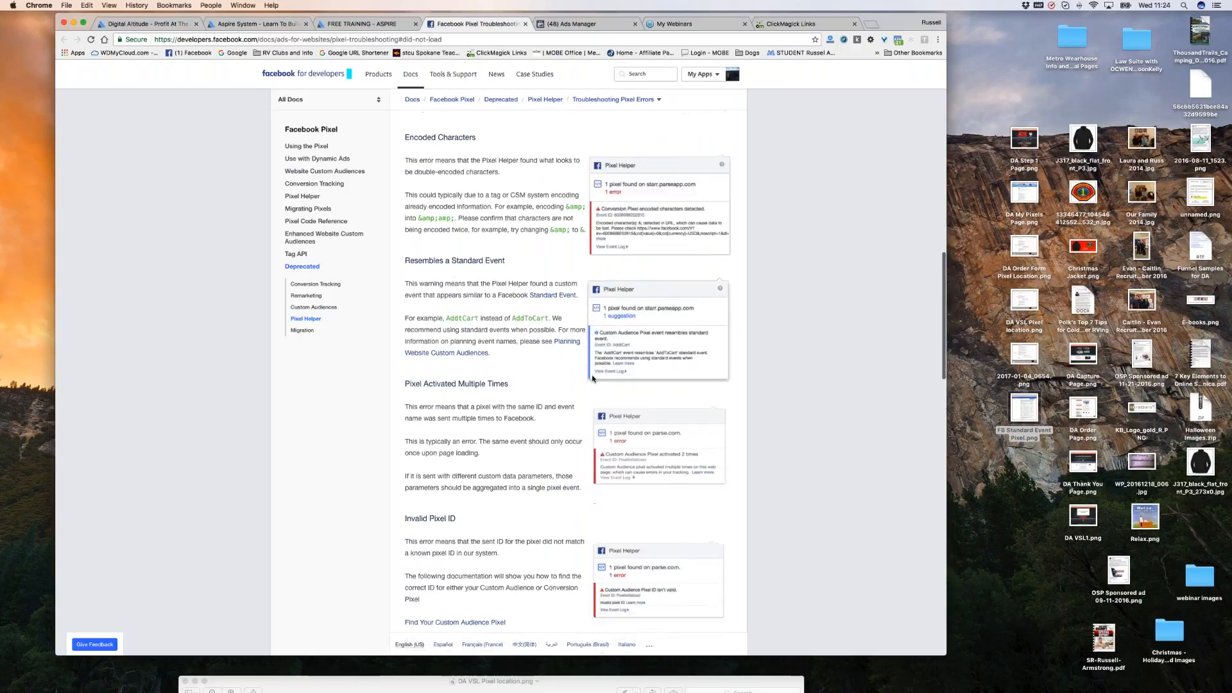
scroll(593, 378, up, 5)
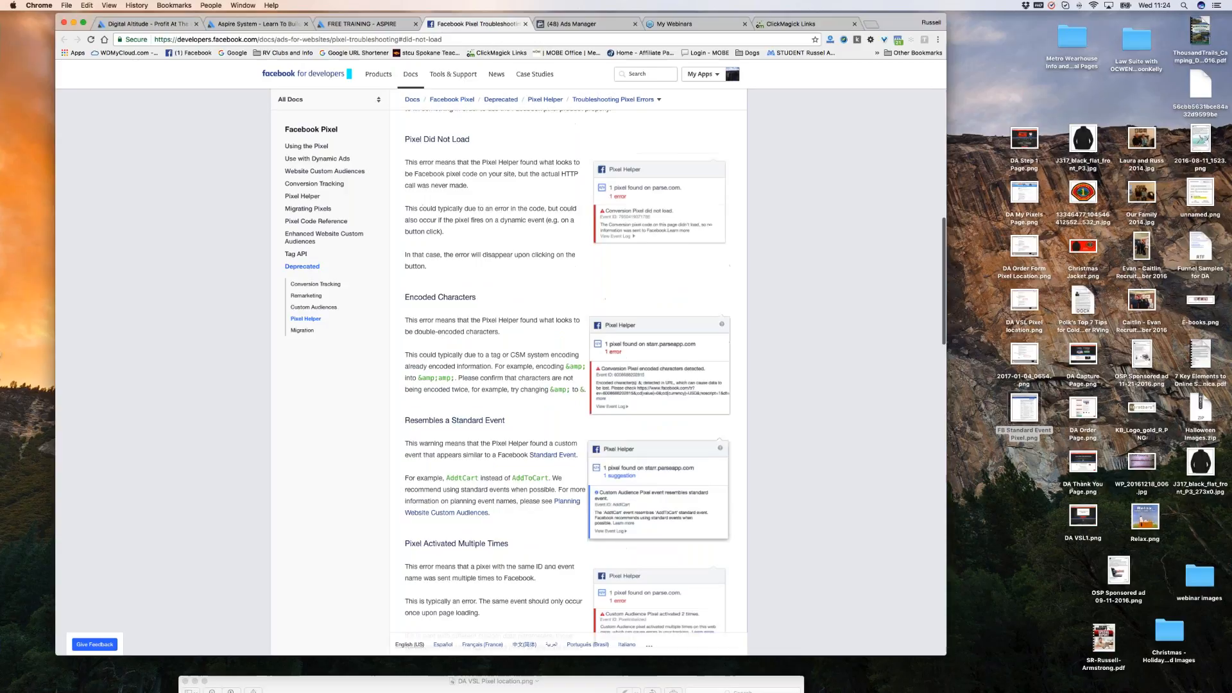
scroll(534, 403, down, 3)
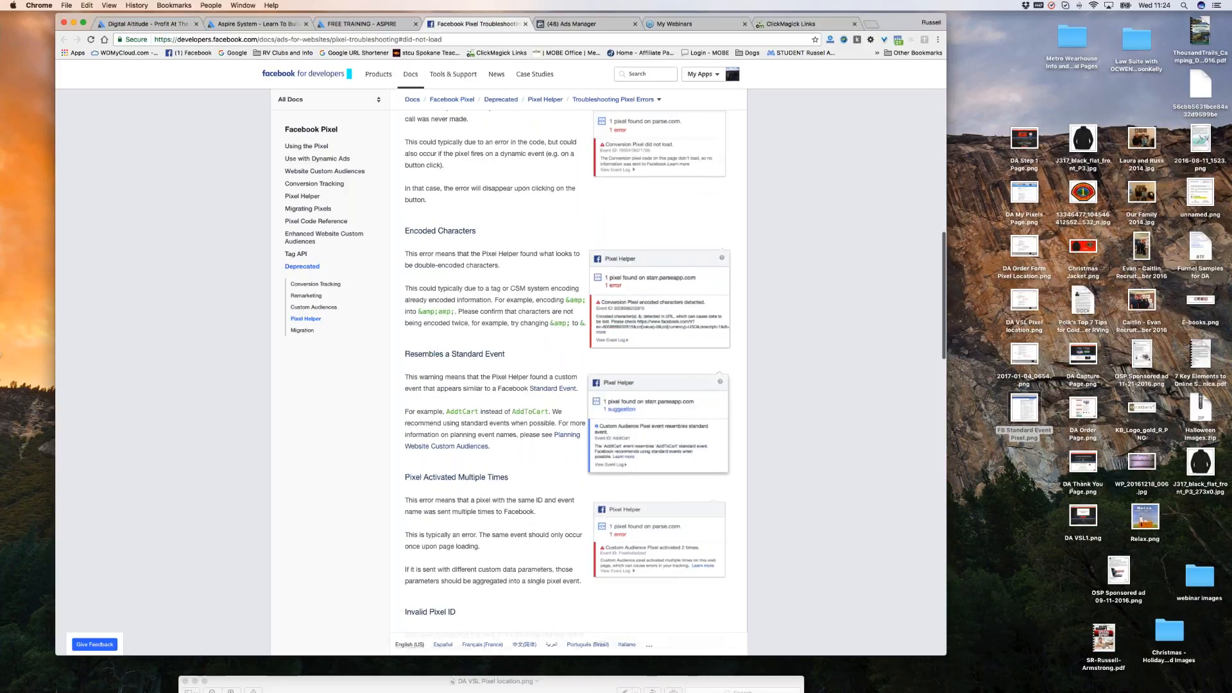
scroll(534, 403, down, 2)
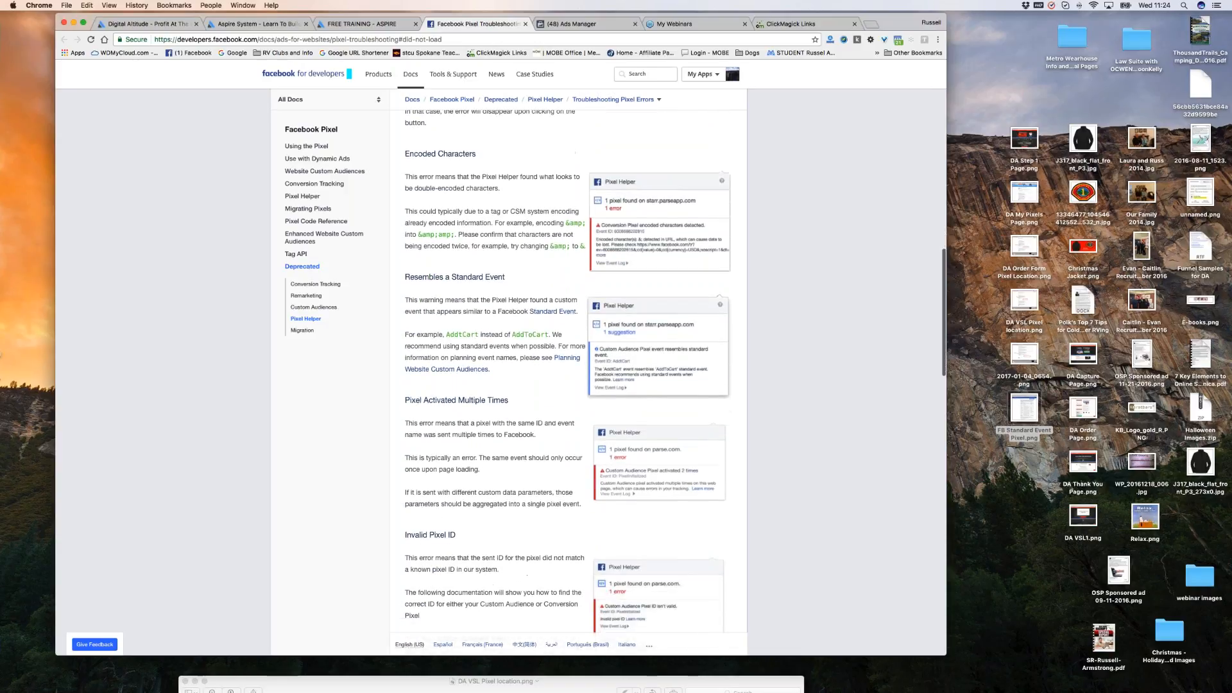
scroll(568, 371, down, 12)
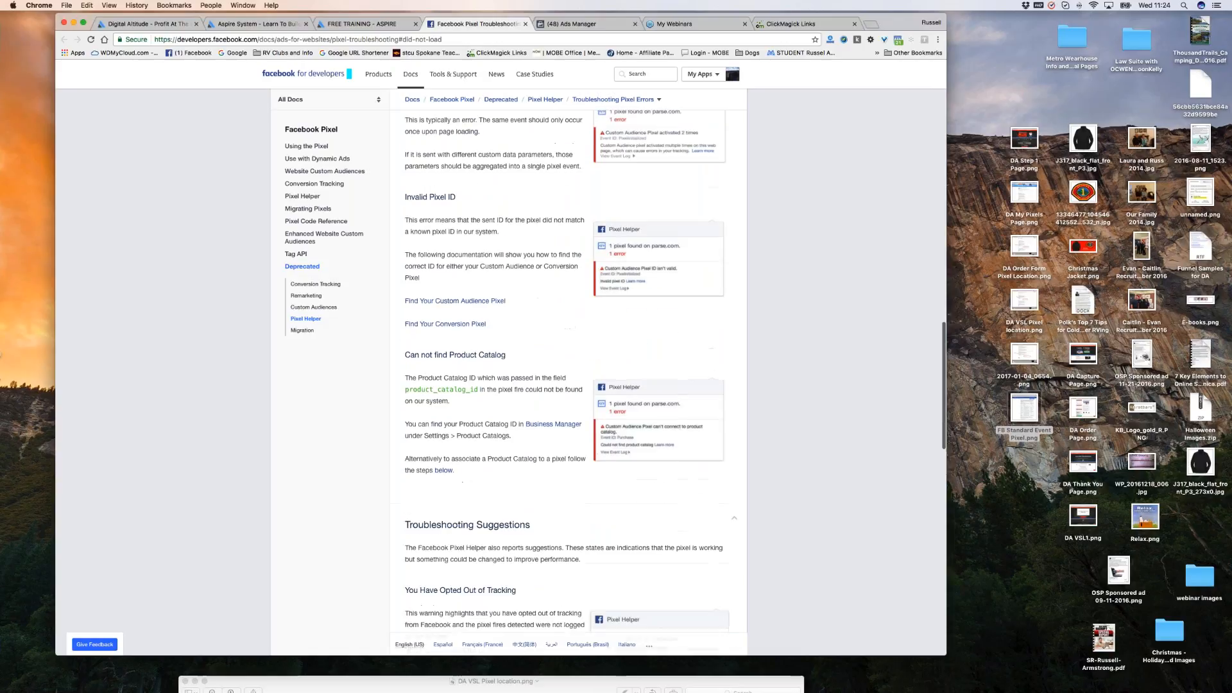
scroll(568, 371, down, 9)
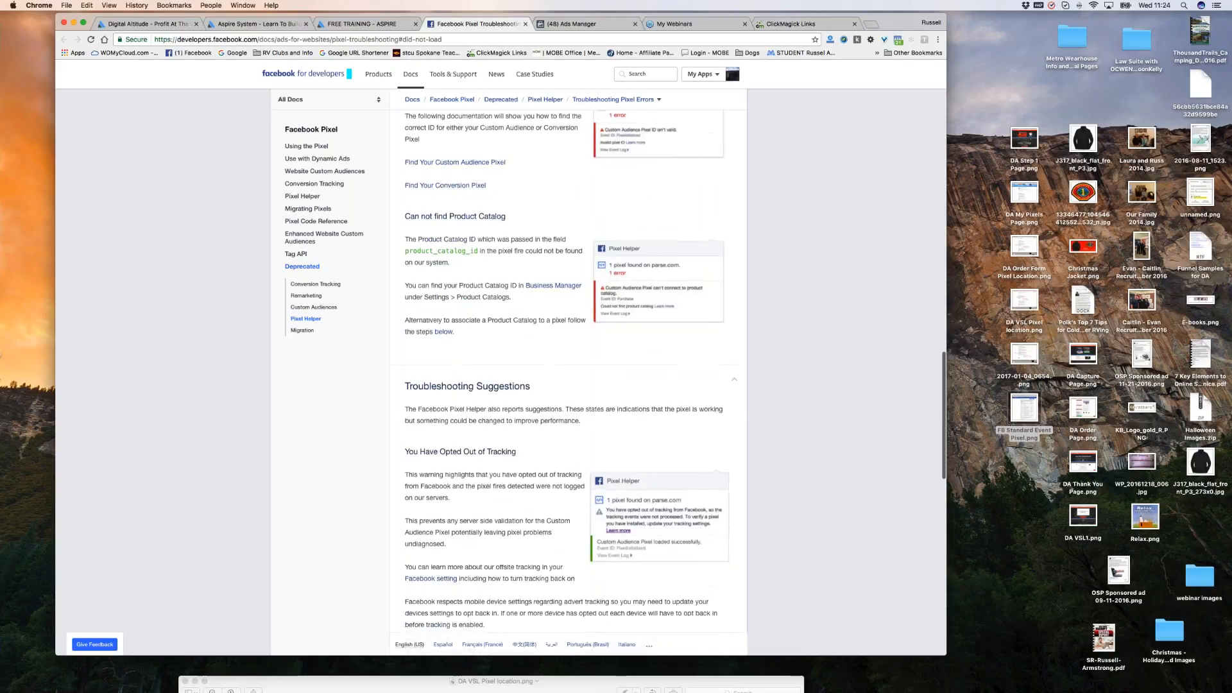
scroll(568, 371, down, 5)
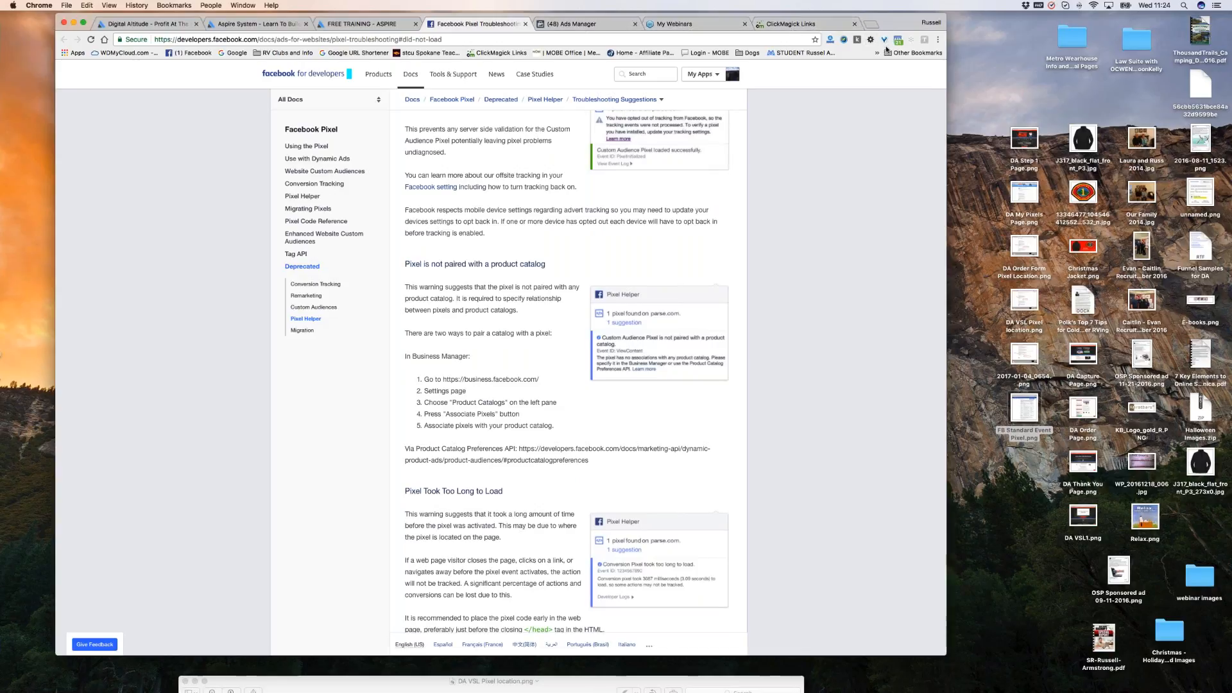
scroll(886, 64, up, 1)
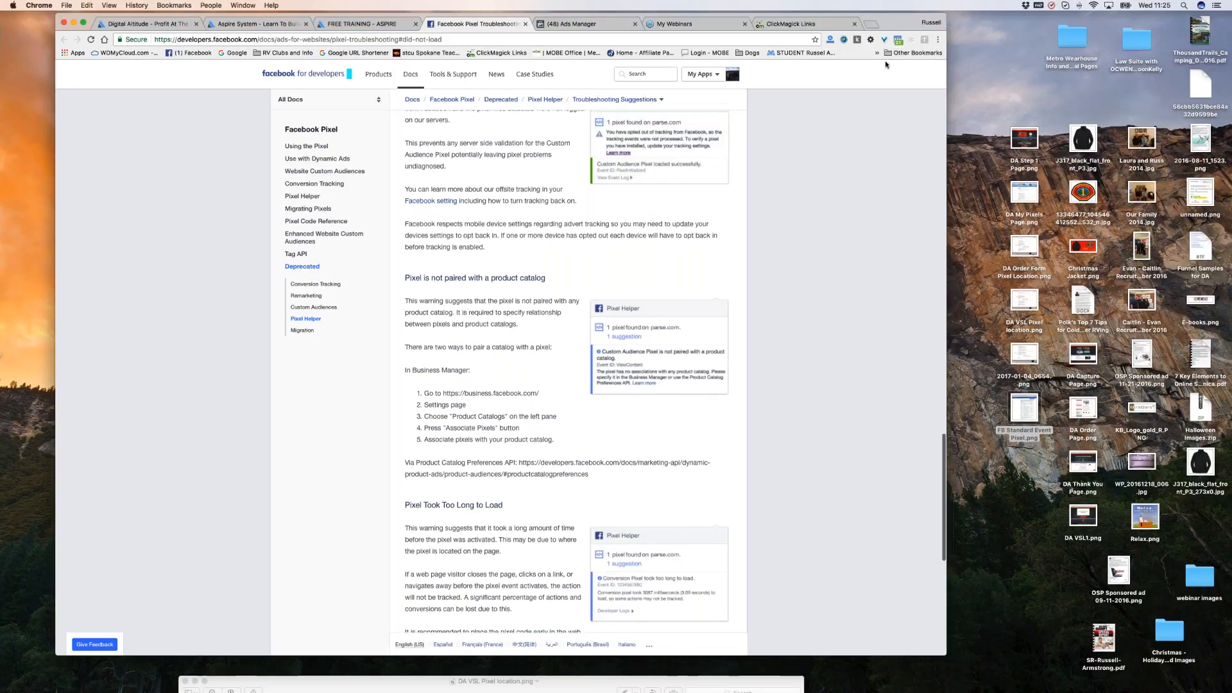
scroll(787, 238, up, 15)
scroll(787, 238, up, 20)
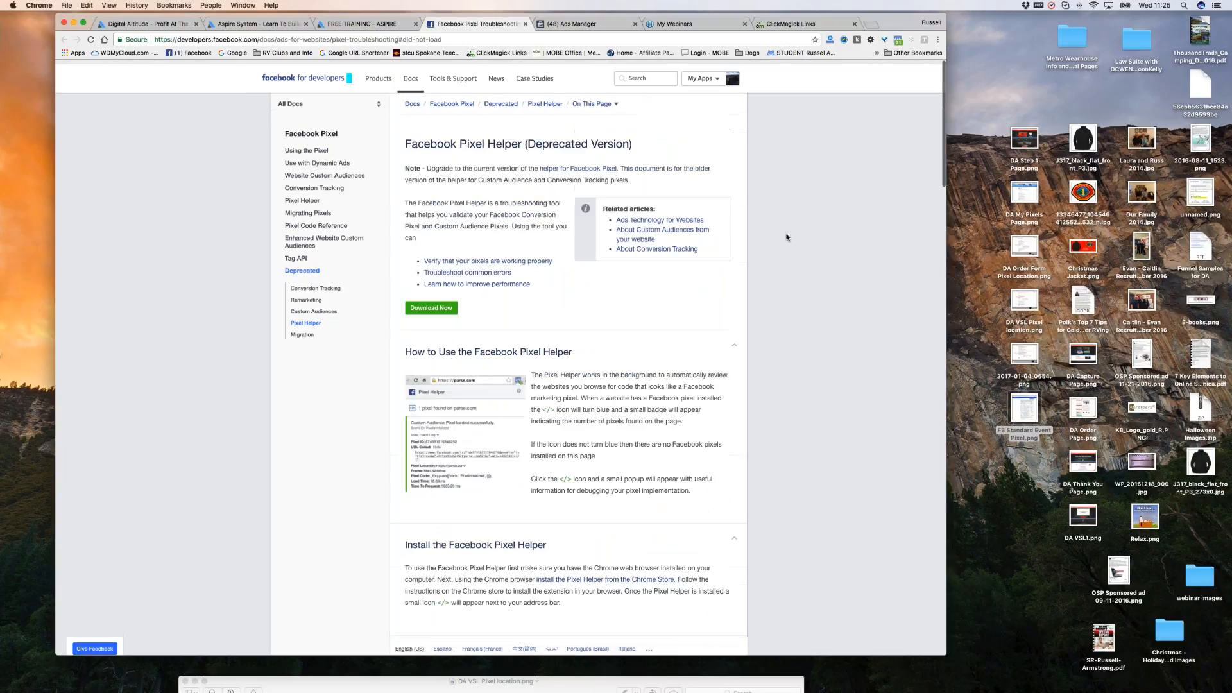
scroll(787, 238, down, 1)
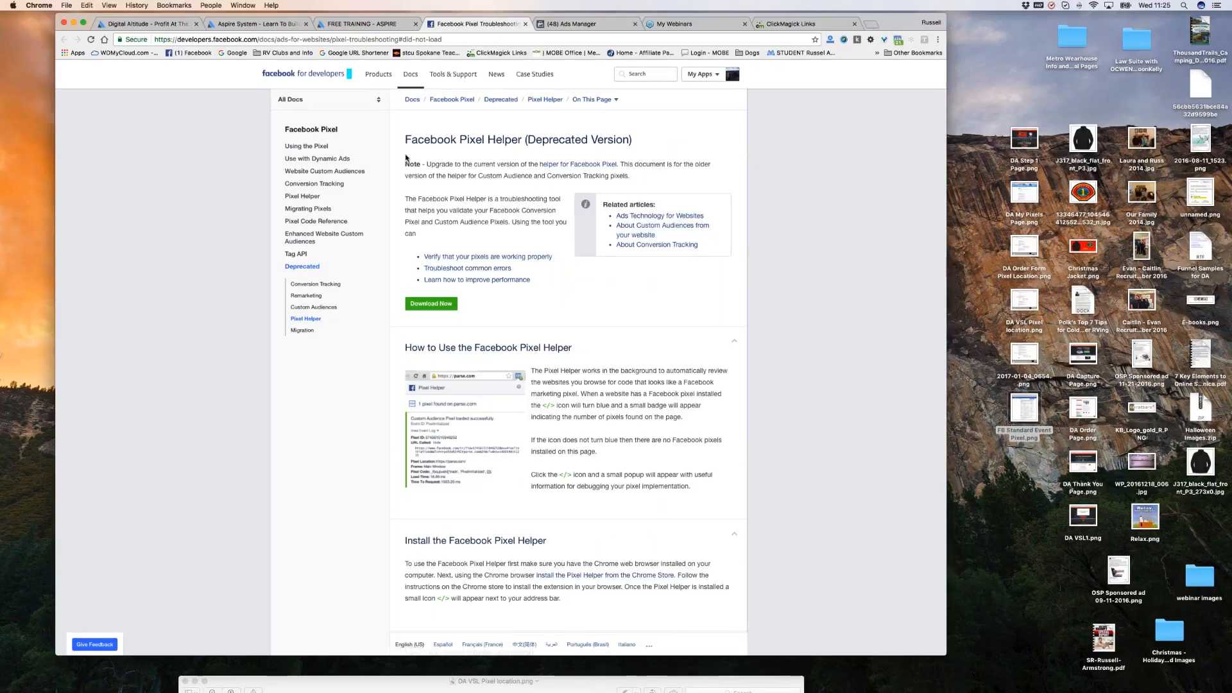
click(580, 24)
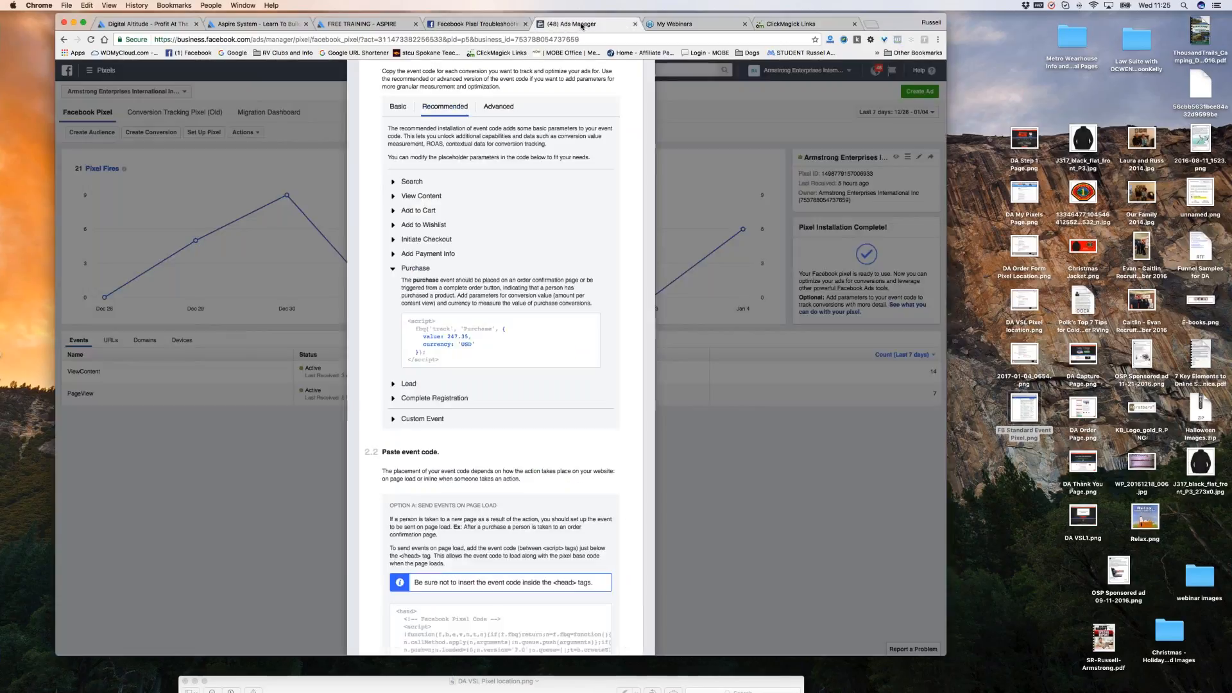
Close the event code panel and search Ads Manager Help for 'pixel', then go to ClickMagick links.
click(702, 495)
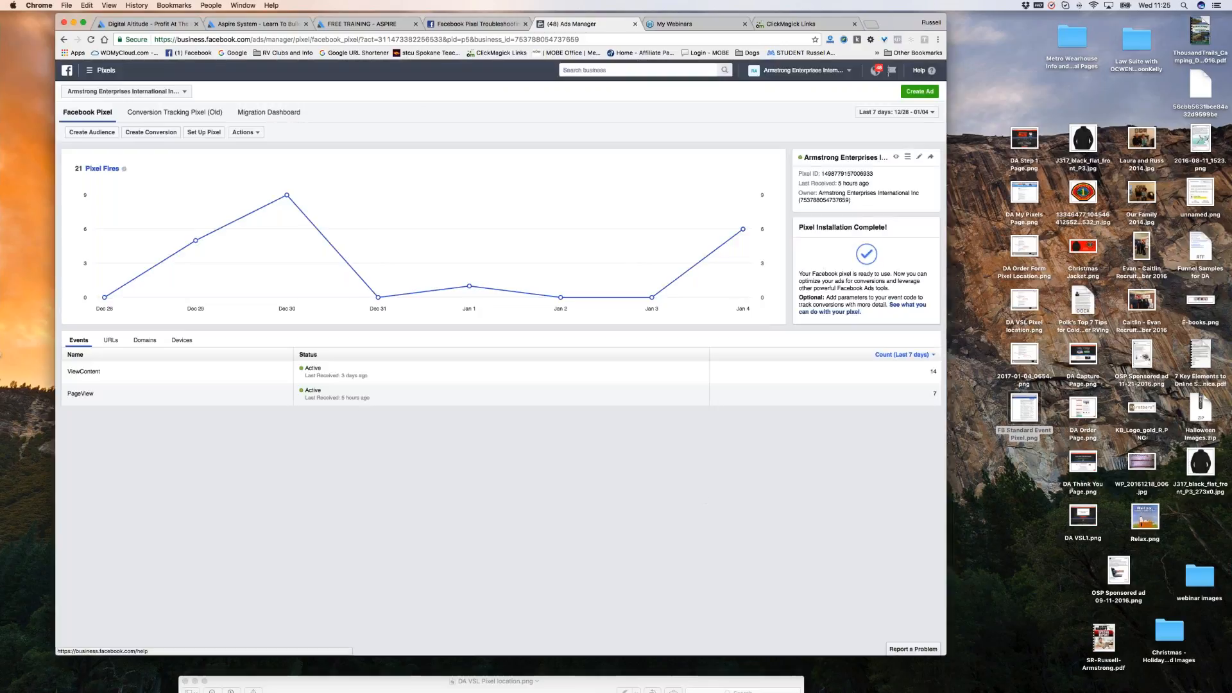
click(932, 72)
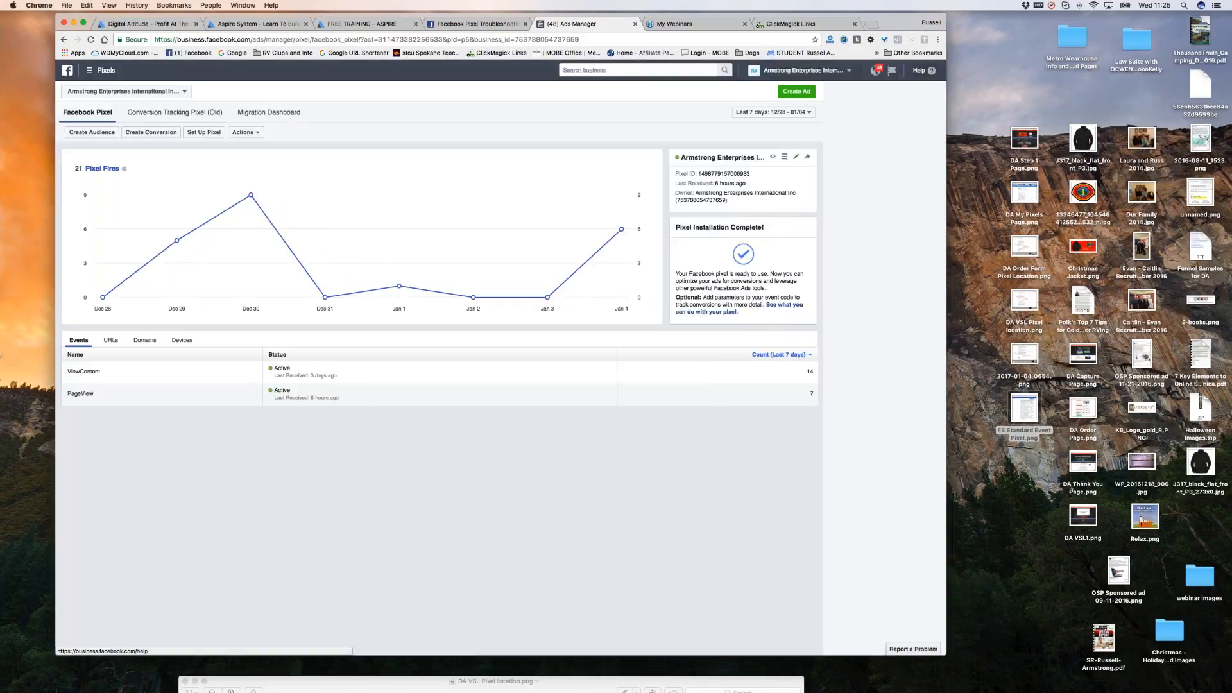
text(pixel)
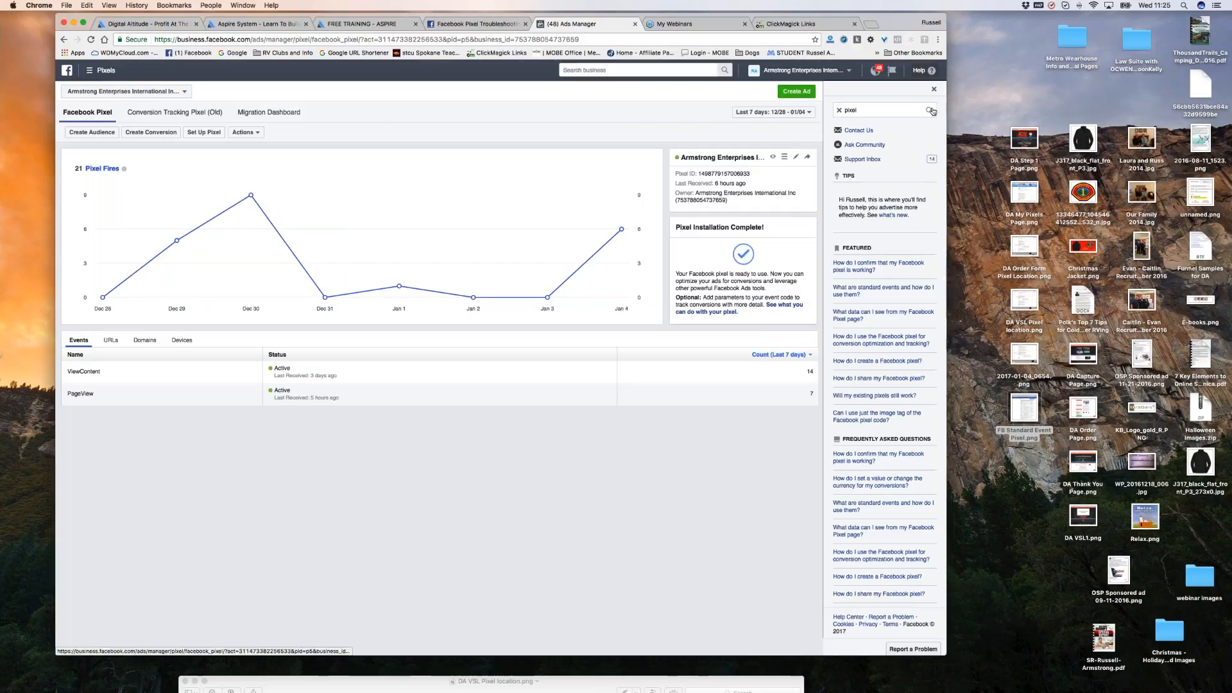
click(929, 110)
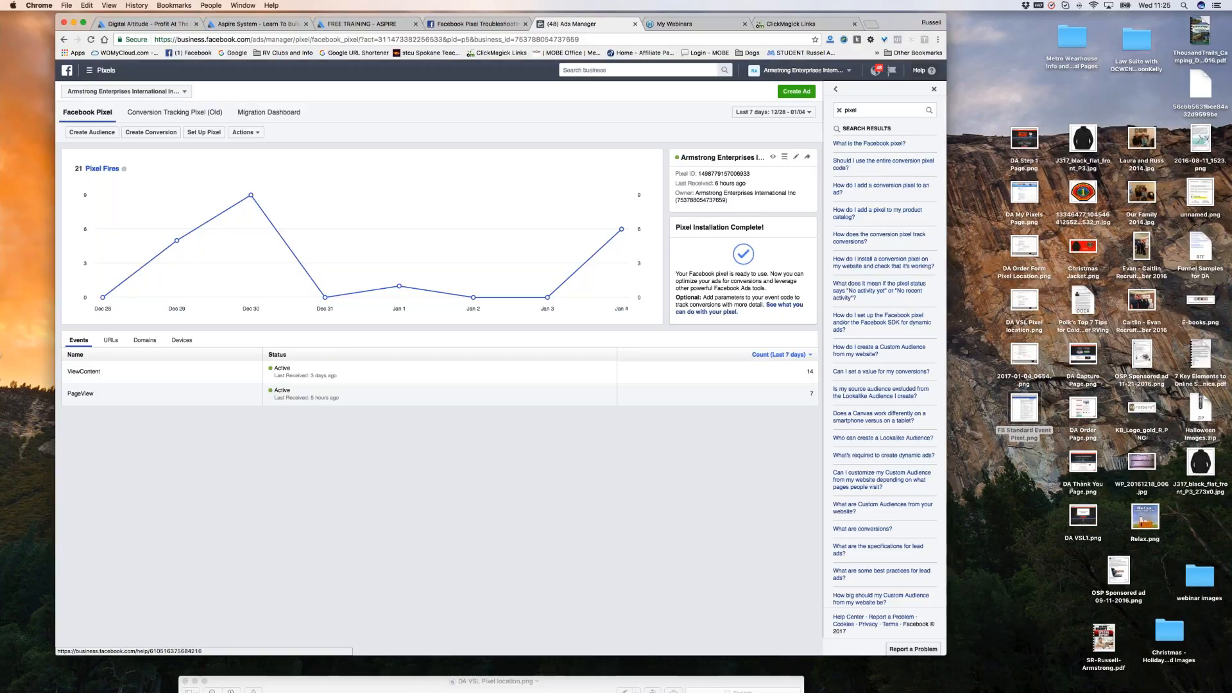
scroll(780, 545, up, 1)
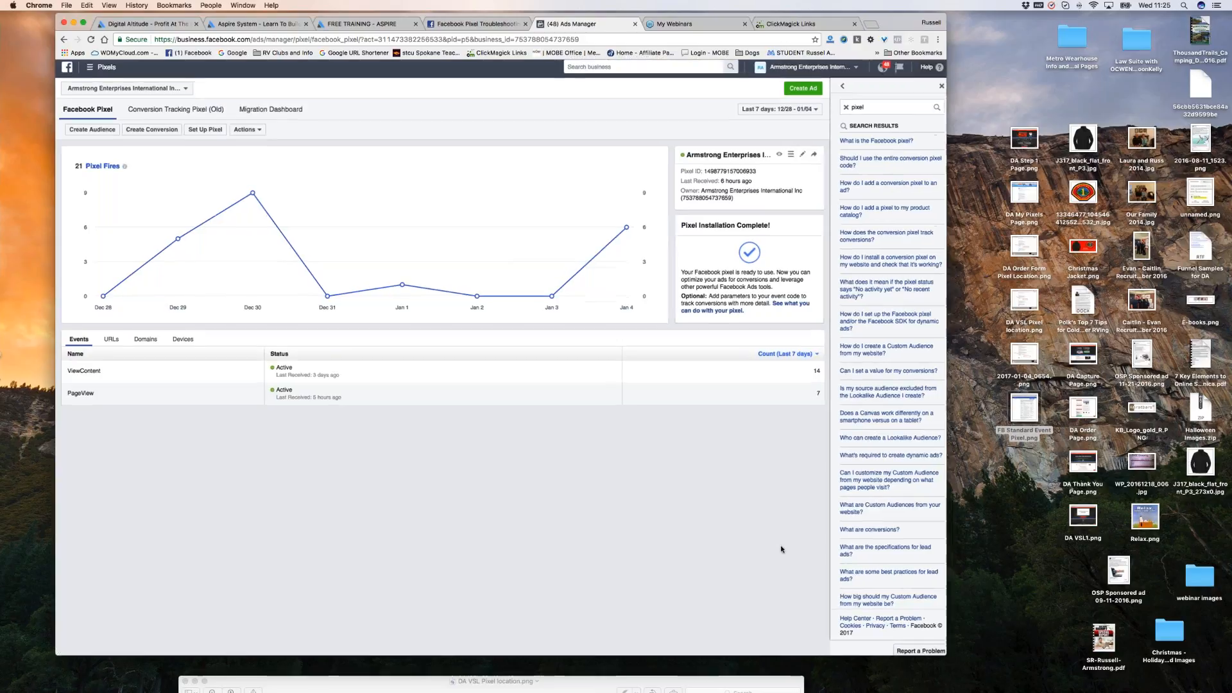
scroll(782, 550, up, 3)
scroll(789, 526, right, 10)
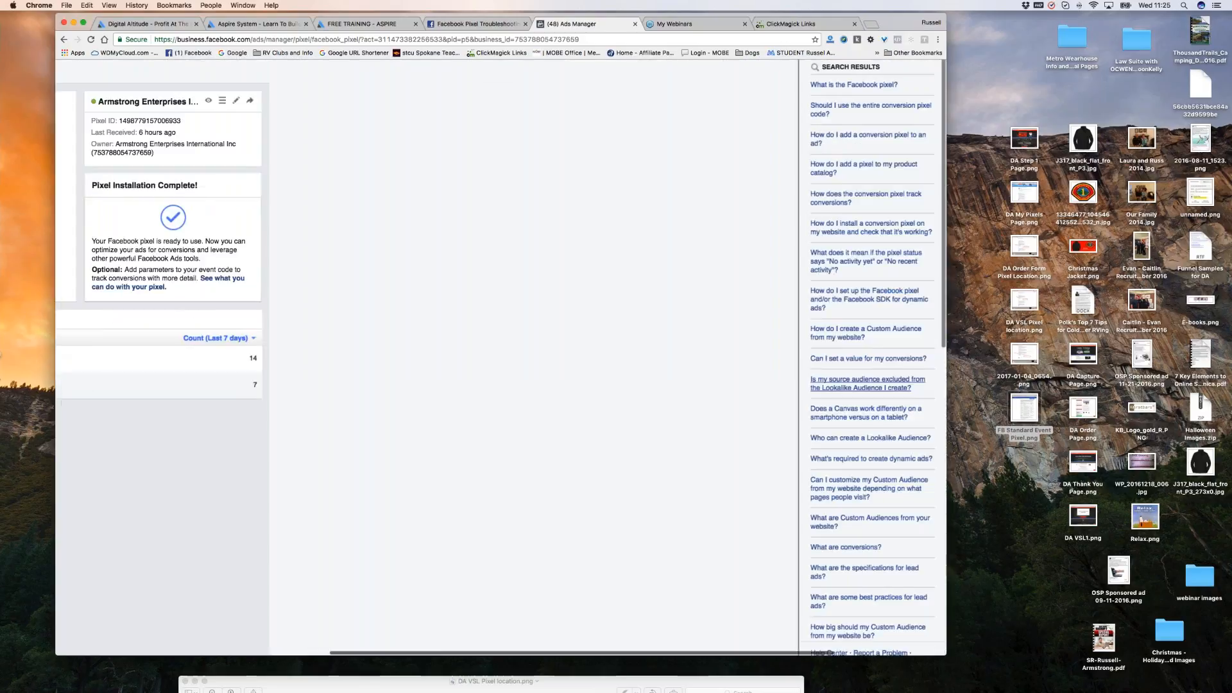
scroll(453, 283, left, 5)
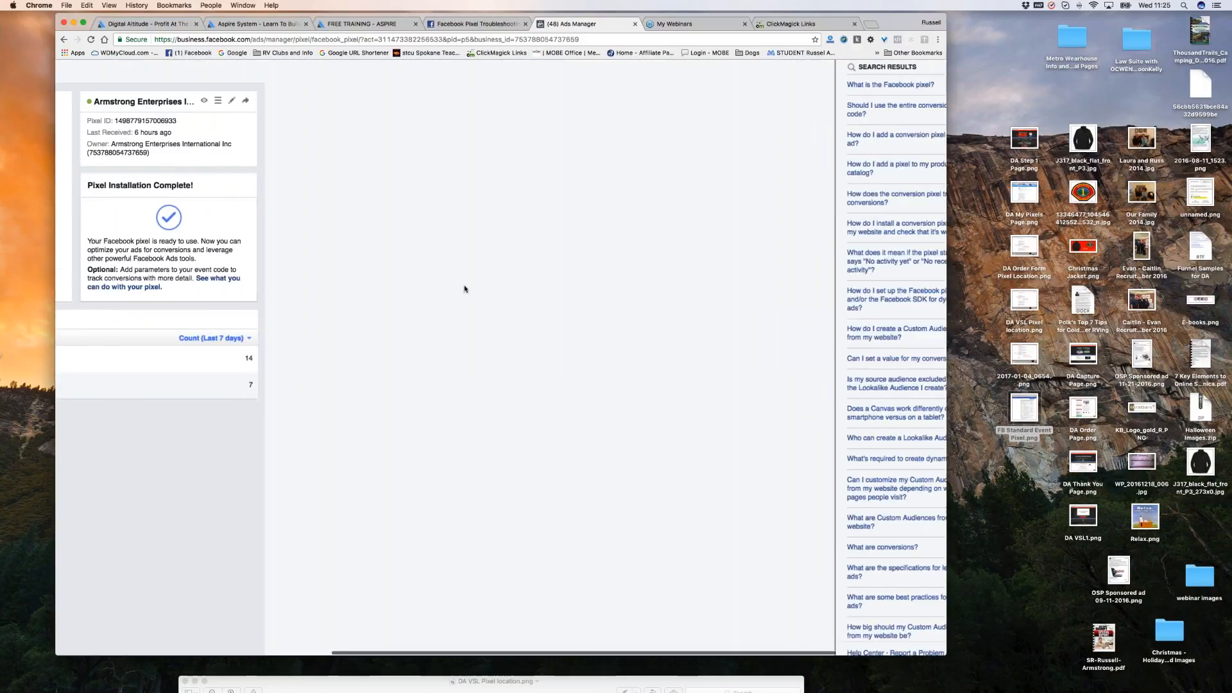
scroll(505, 291, left, 2)
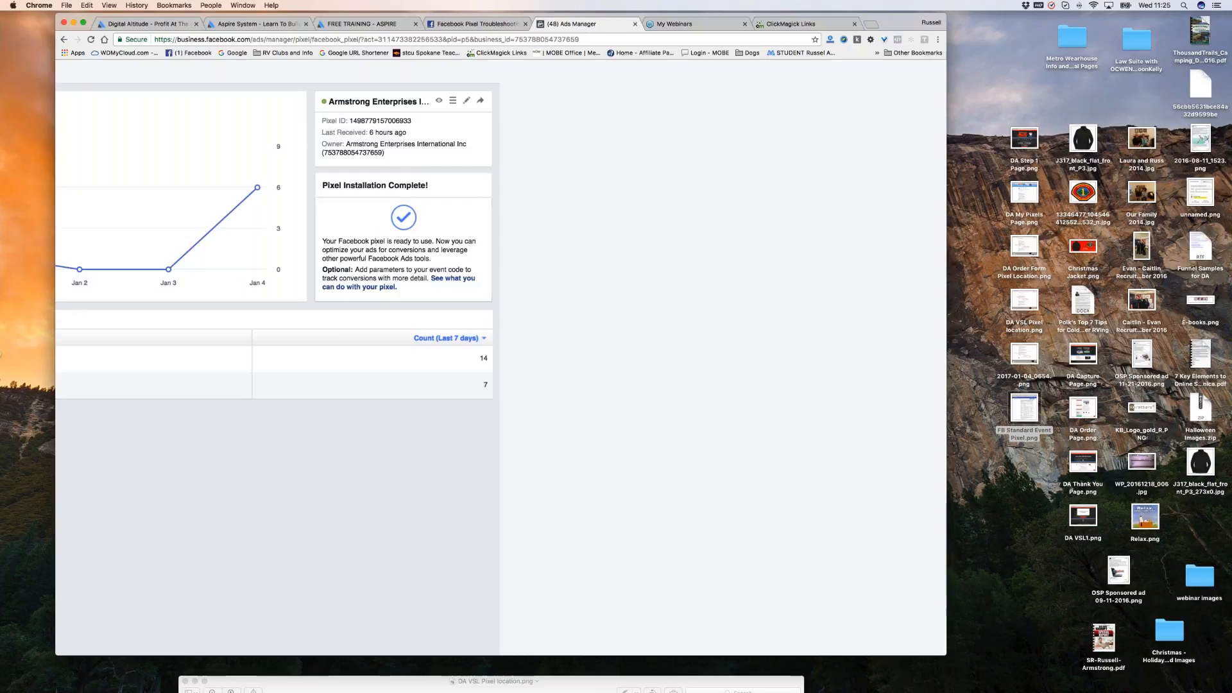
click(792, 24)
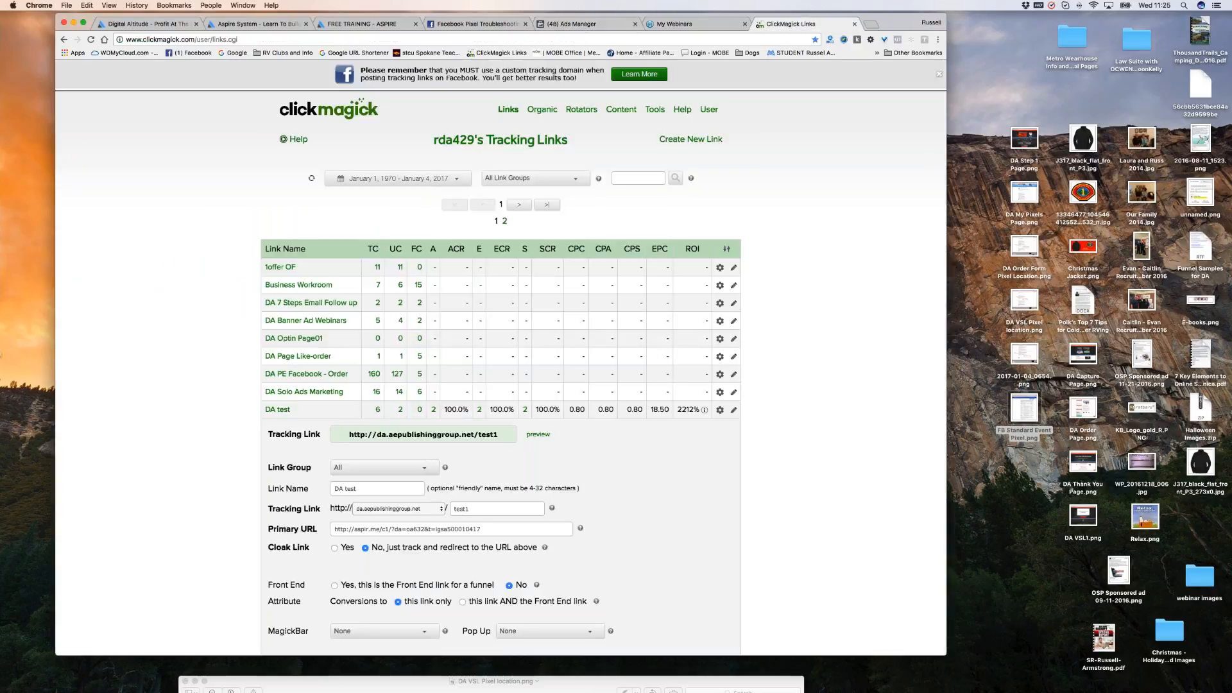
click(585, 25)
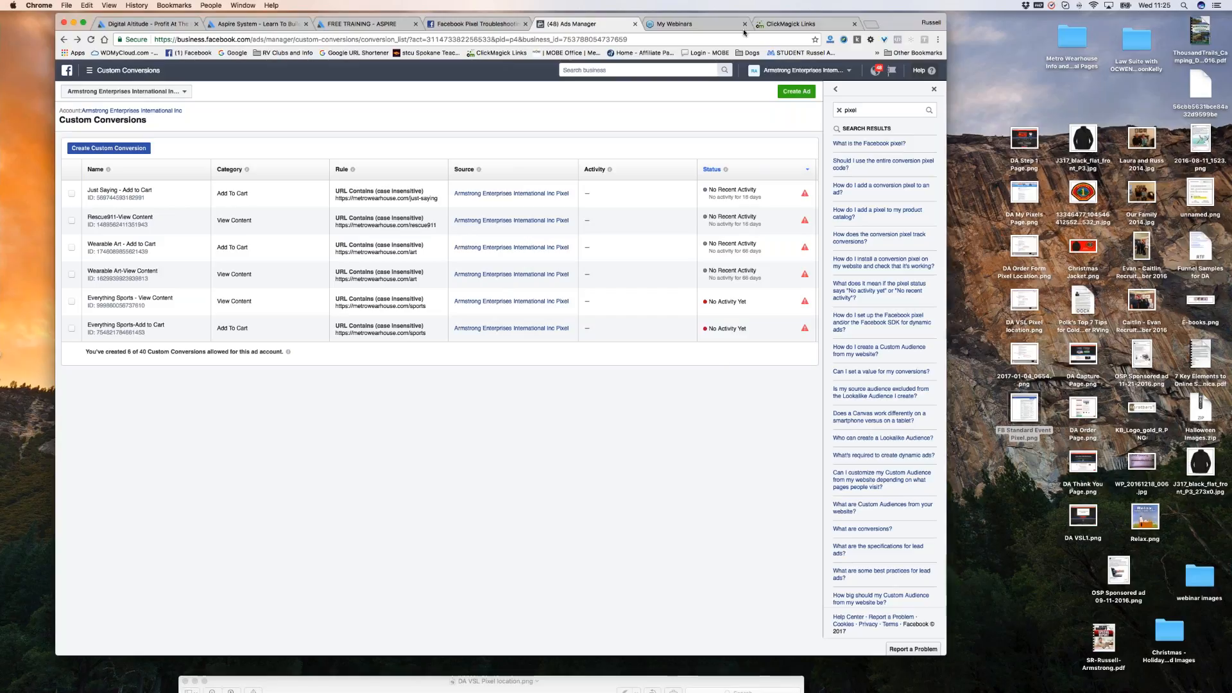
click(799, 24)
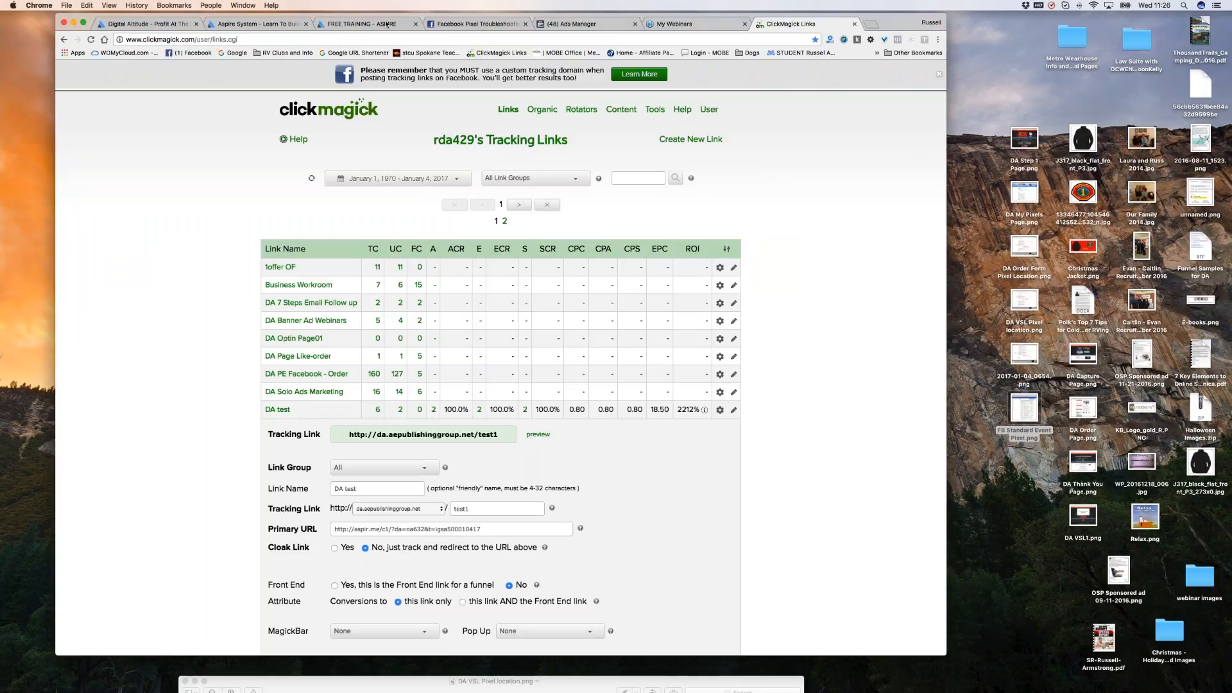
click(257, 24)
scroll(780, 304, up, 3)
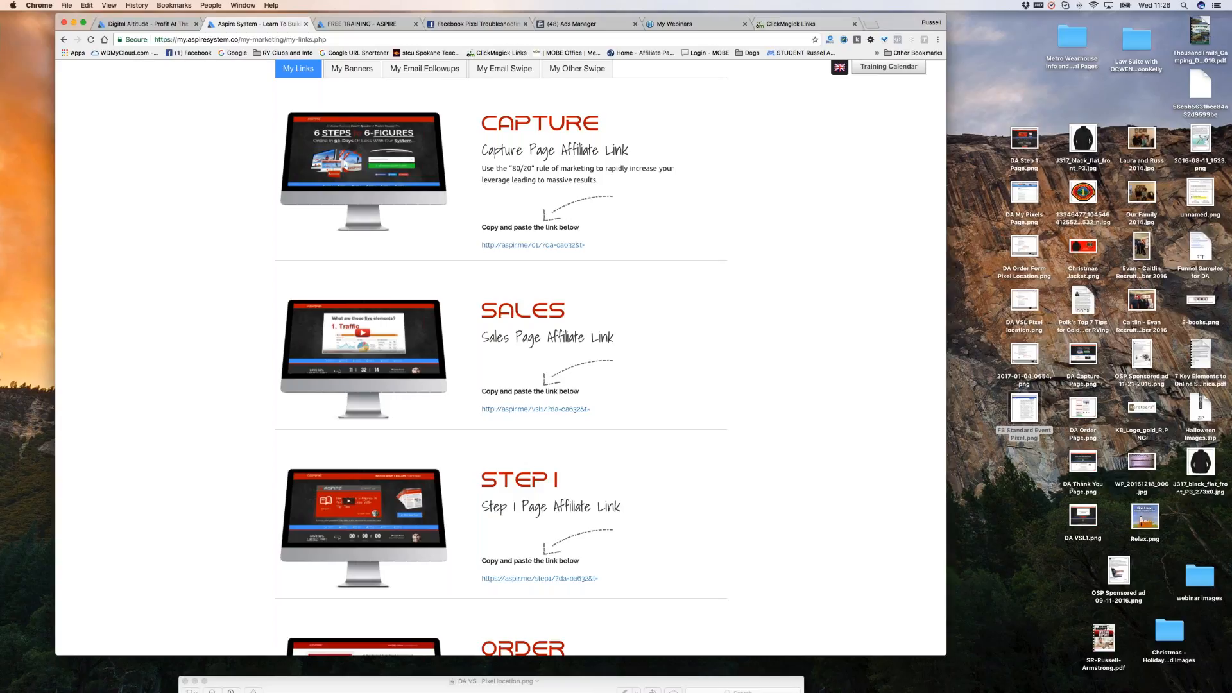
click(795, 24)
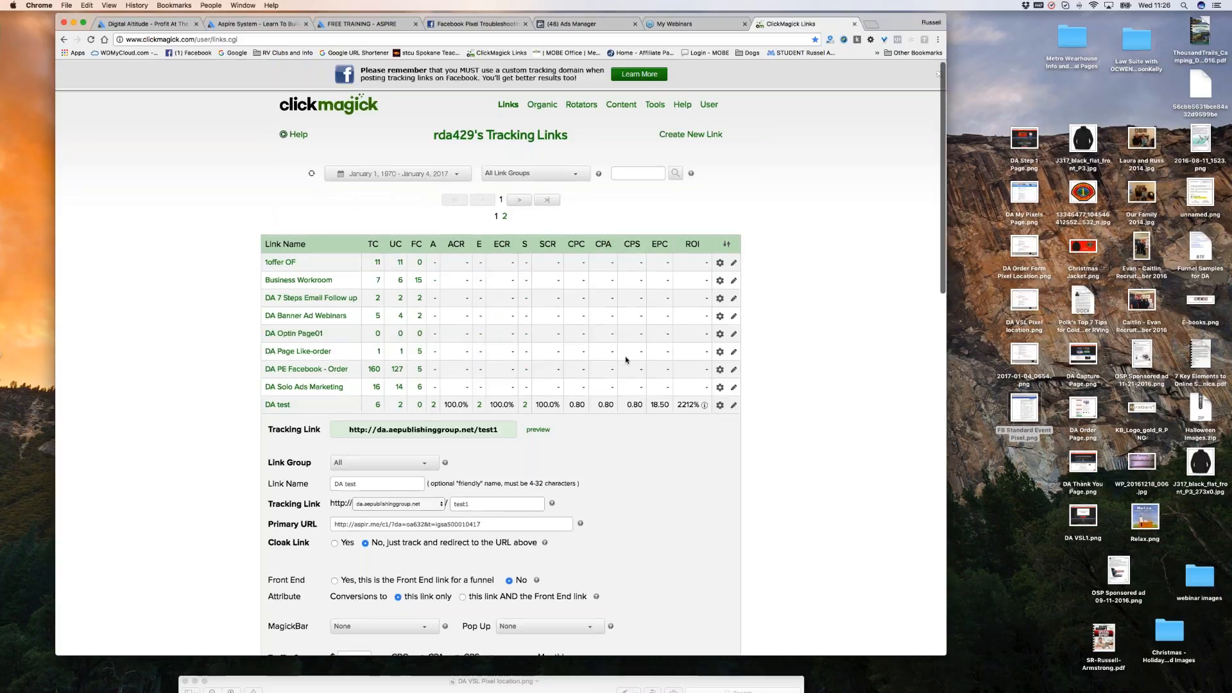
scroll(626, 360, down, 3)
drag(350, 340, 499, 344)
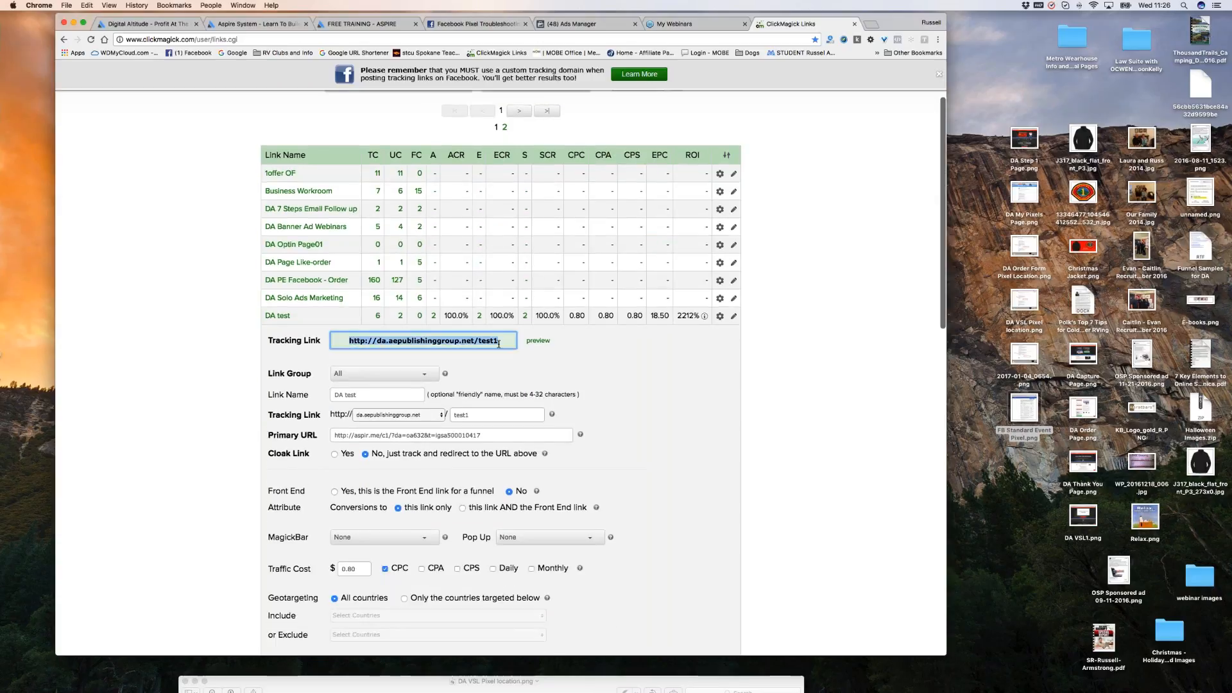
drag(484, 436, 334, 436)
click(405, 343)
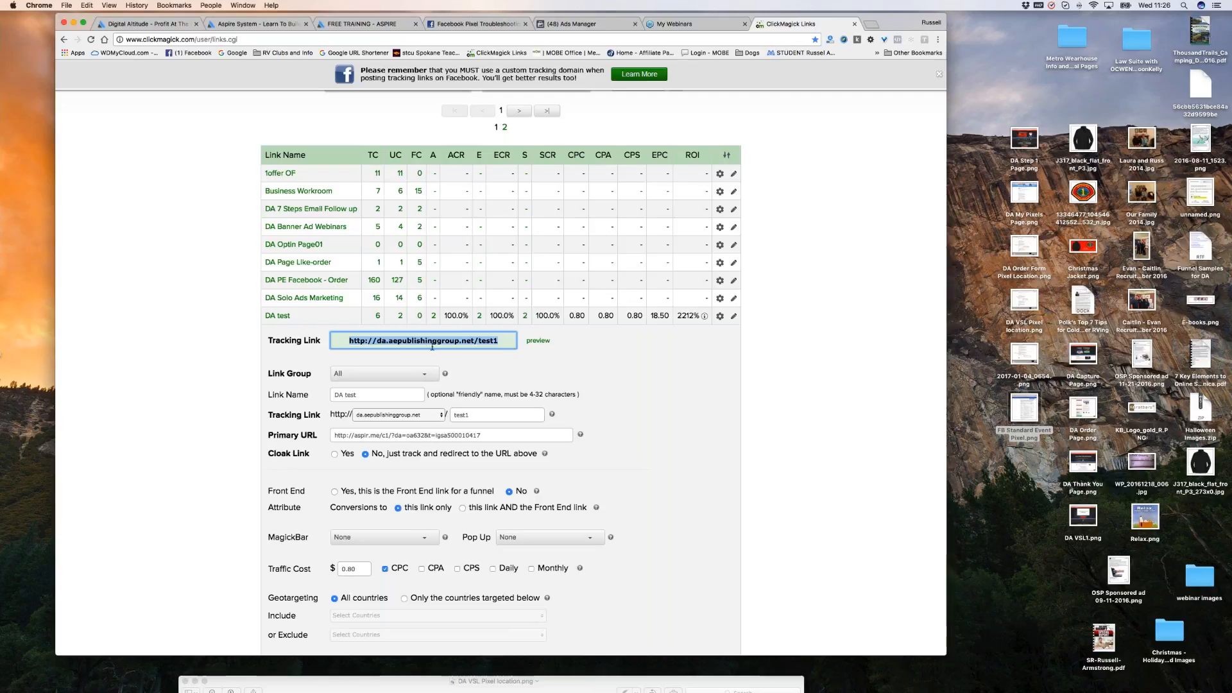
click(481, 435)
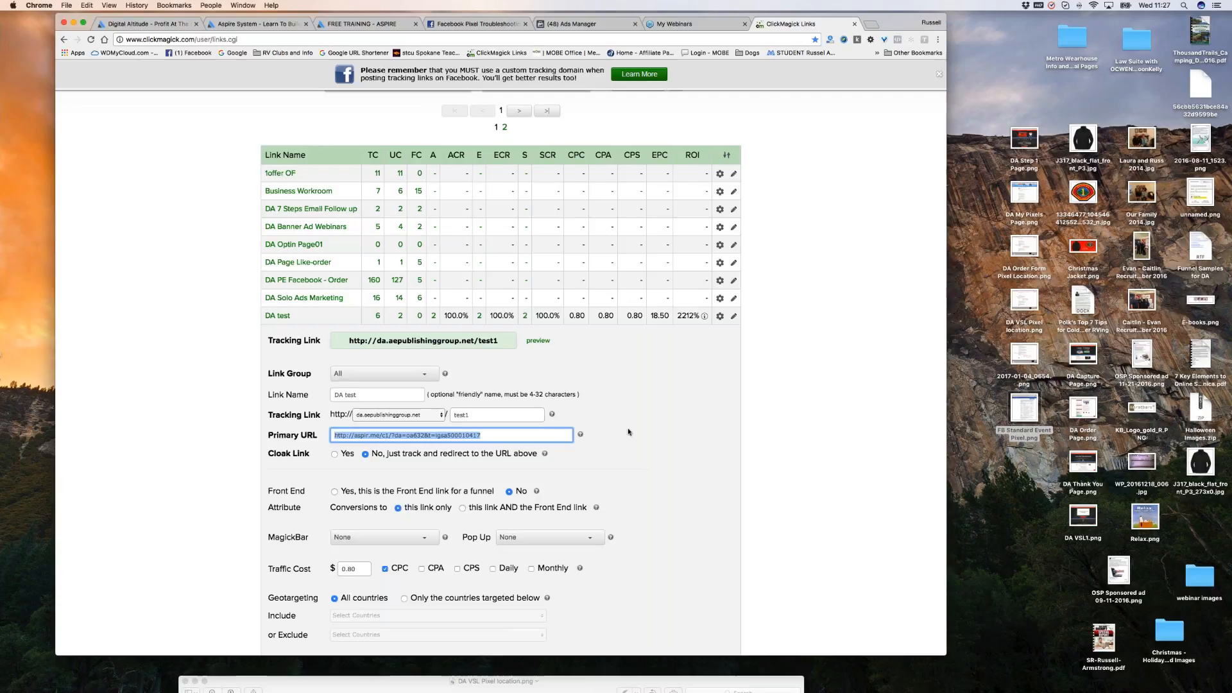
click(505, 340)
click(506, 340)
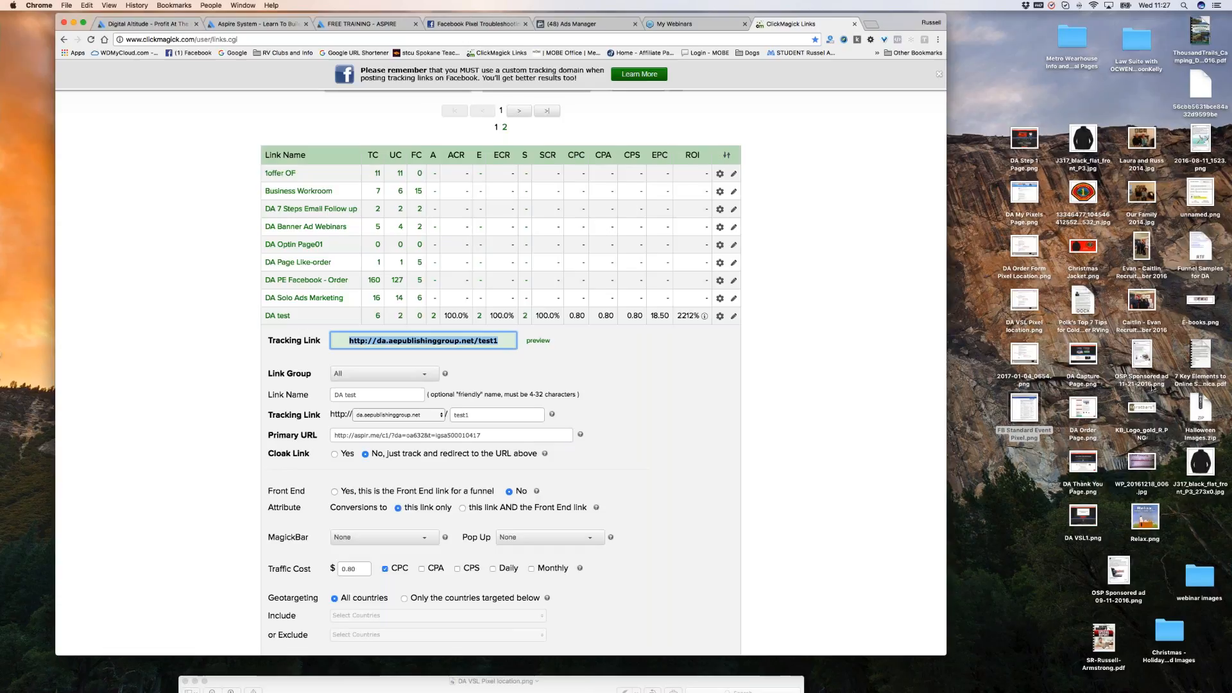
click(412, 344)
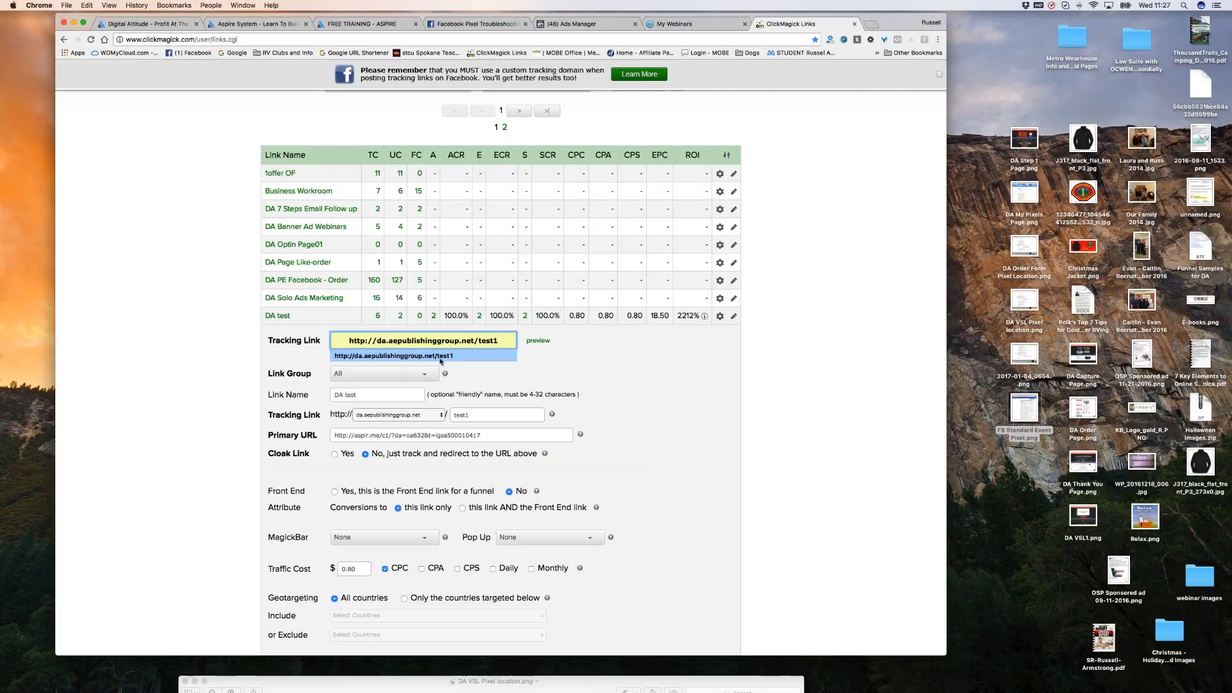
click(419, 357)
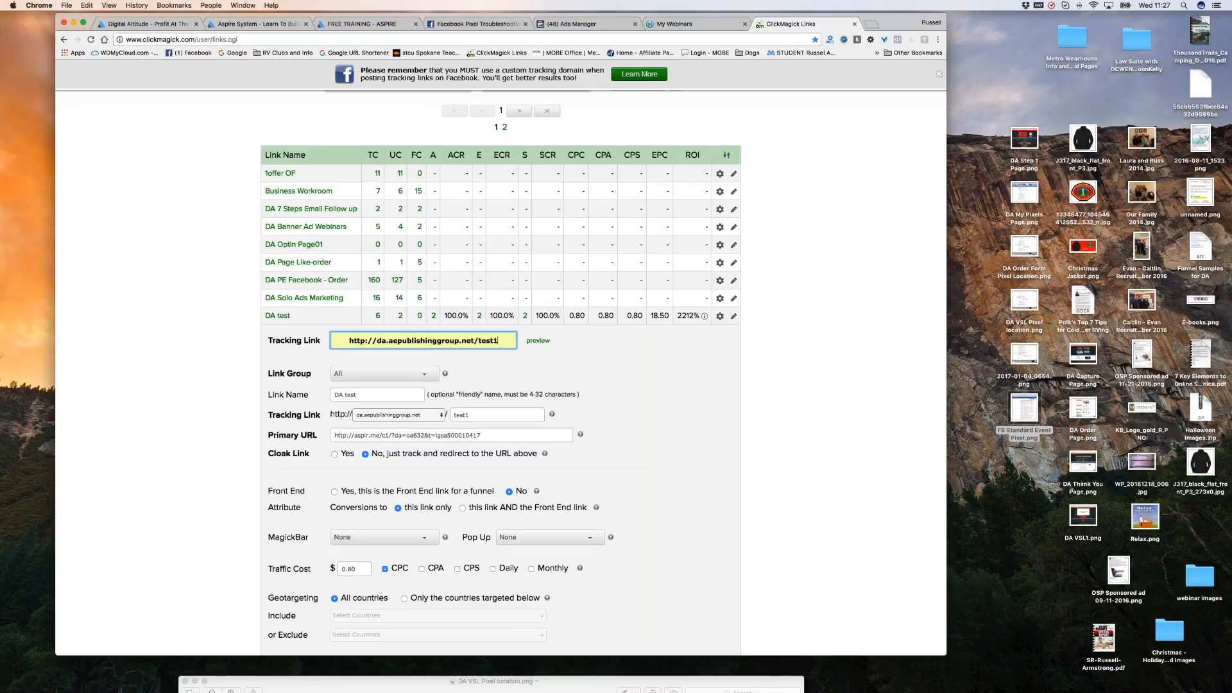
scroll(473, 171, up, 3)
click(691, 139)
click(449, 221)
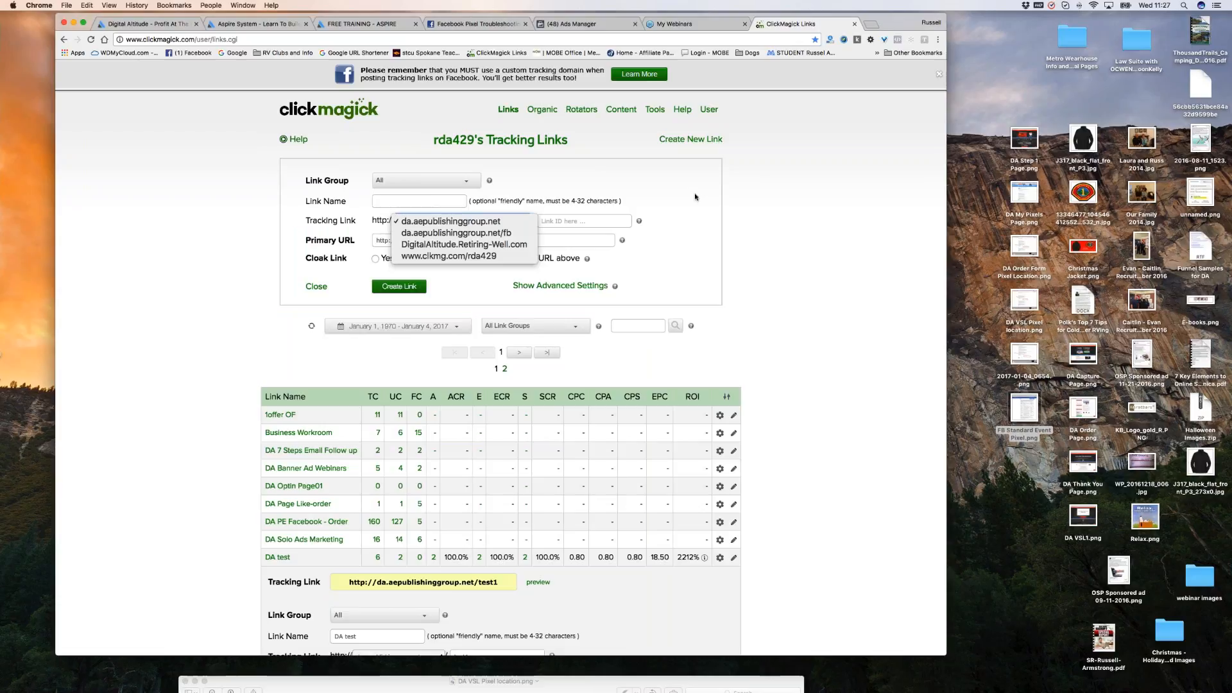
click(319, 292)
click(319, 292)
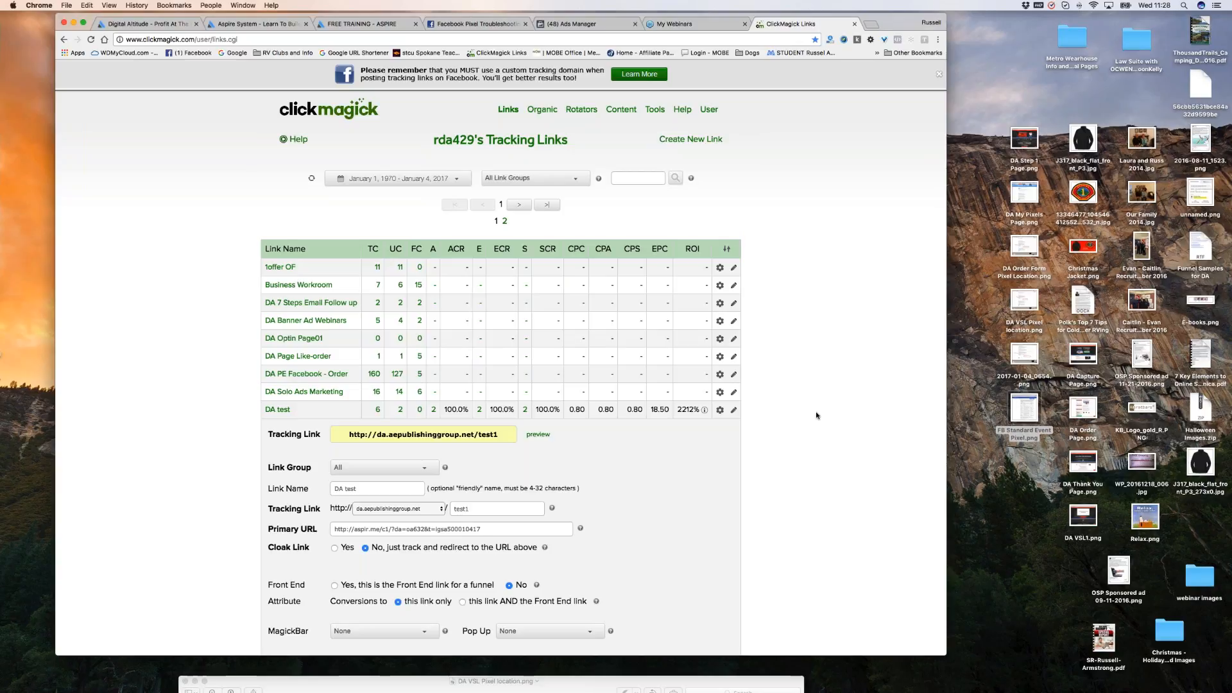
scroll(819, 397, down, 1)
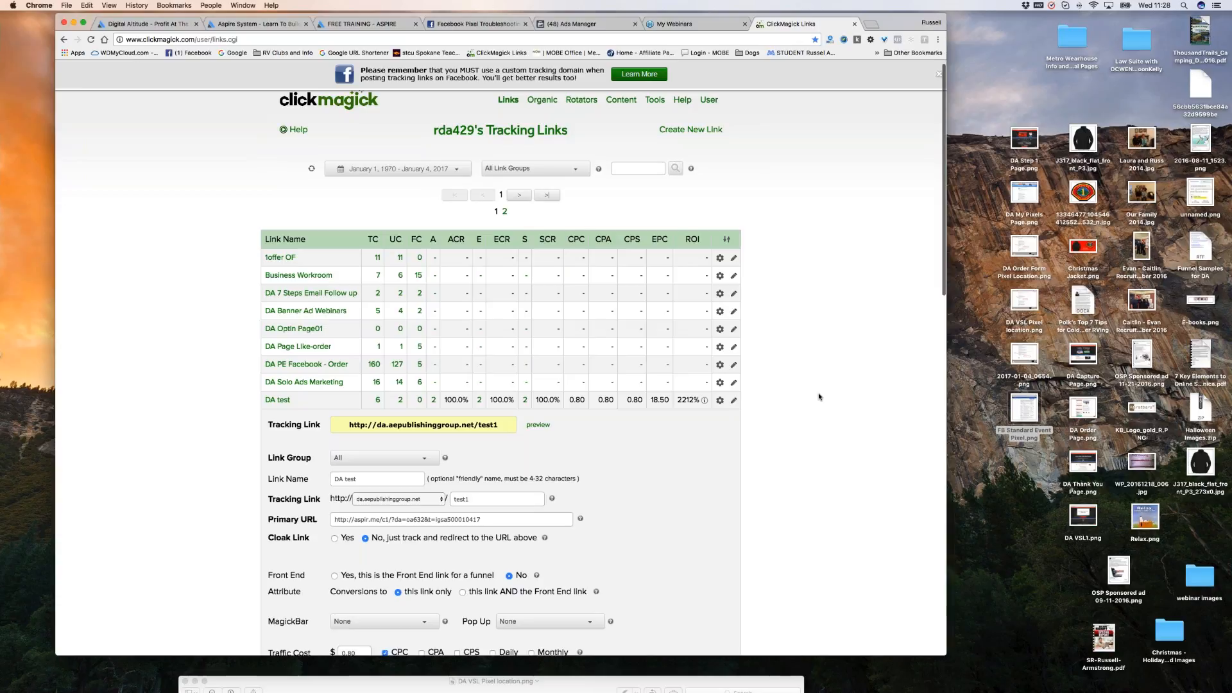
scroll(819, 397, down, 10)
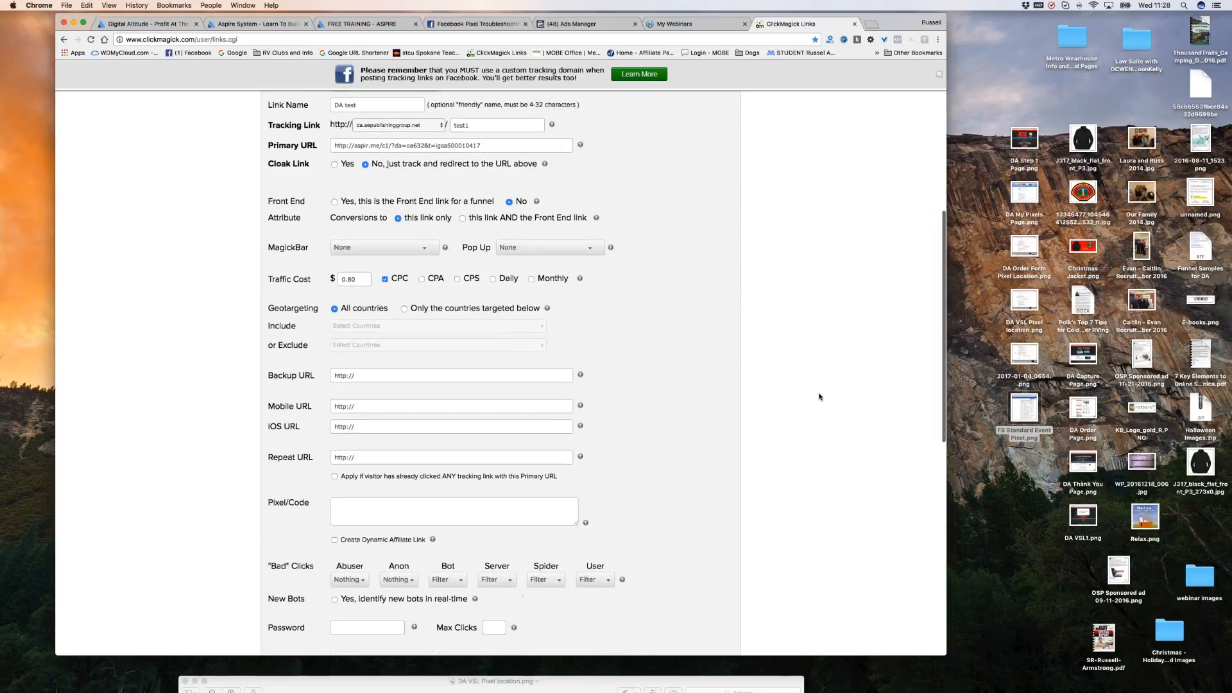
scroll(819, 397, up, 4)
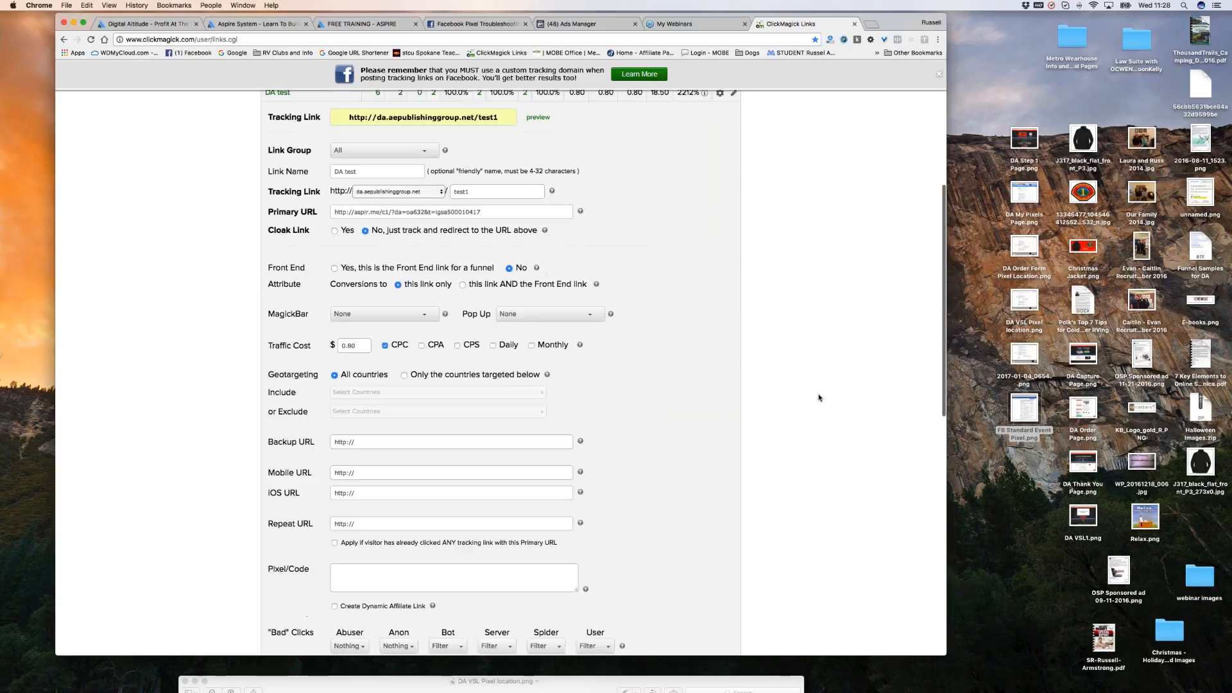
scroll(818, 398, up, 10)
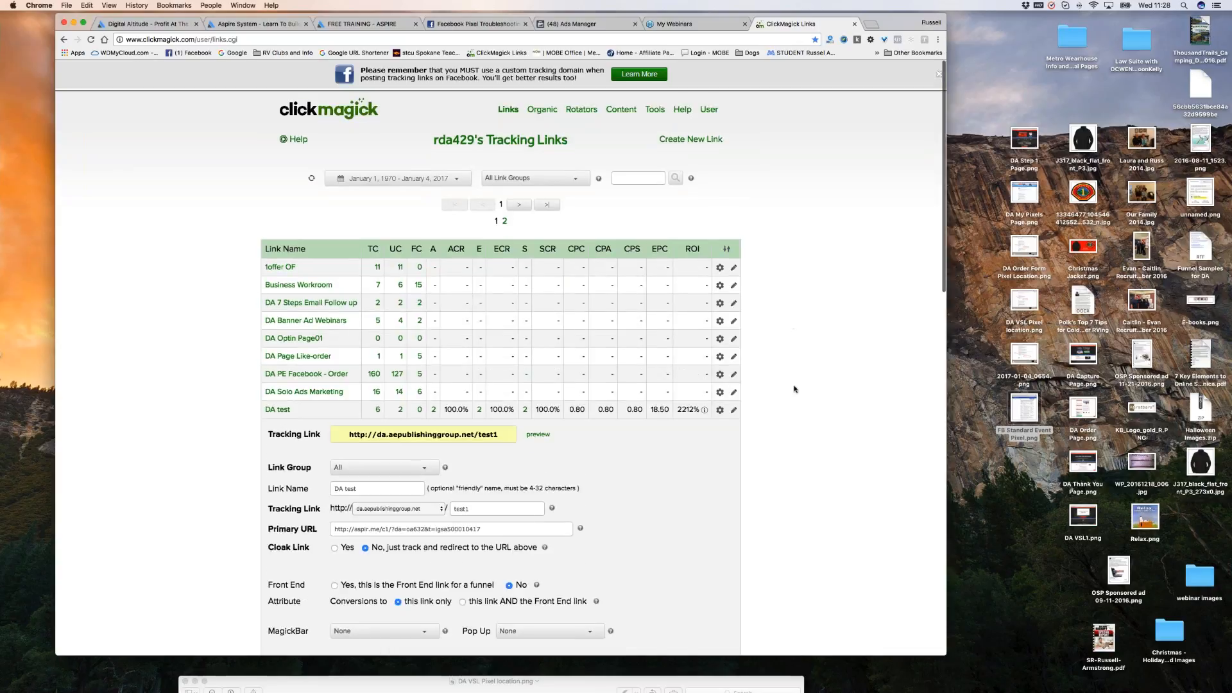
Collapse the DA test link's details and start a new tracking link, ready at its Primary URL field.
scroll(795, 398, down, 1)
scroll(794, 406, down, 2)
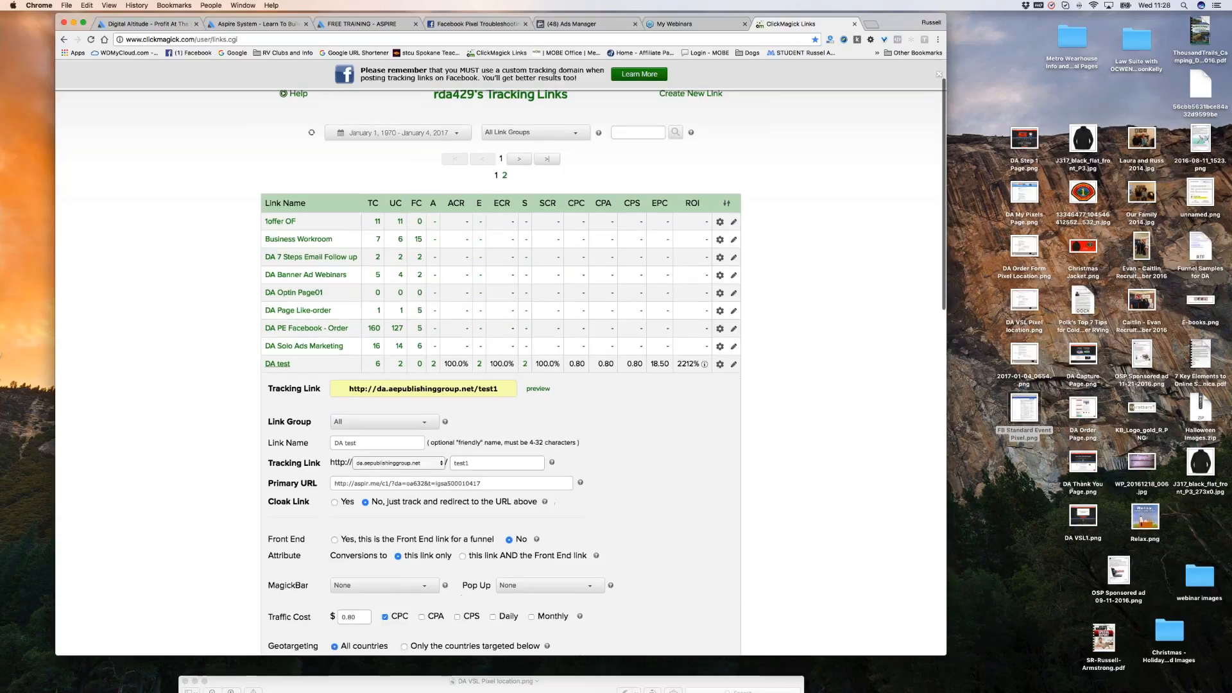
click(279, 364)
scroll(800, 330, down, 5)
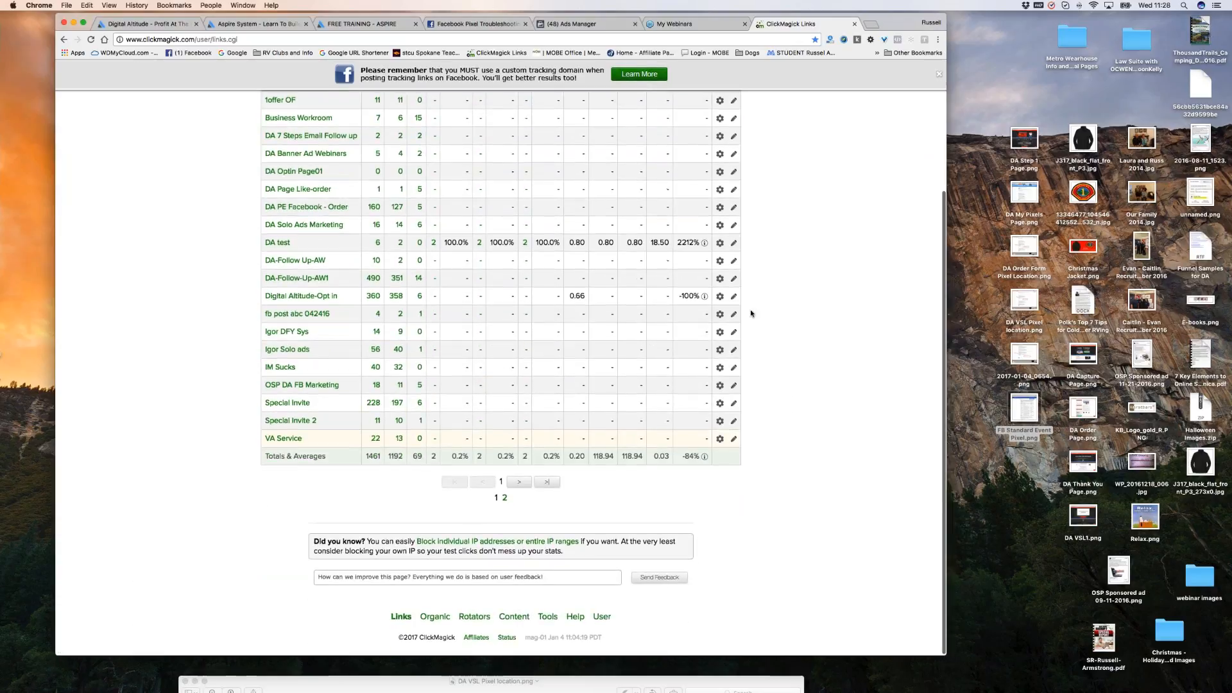
scroll(743, 152, up, 6)
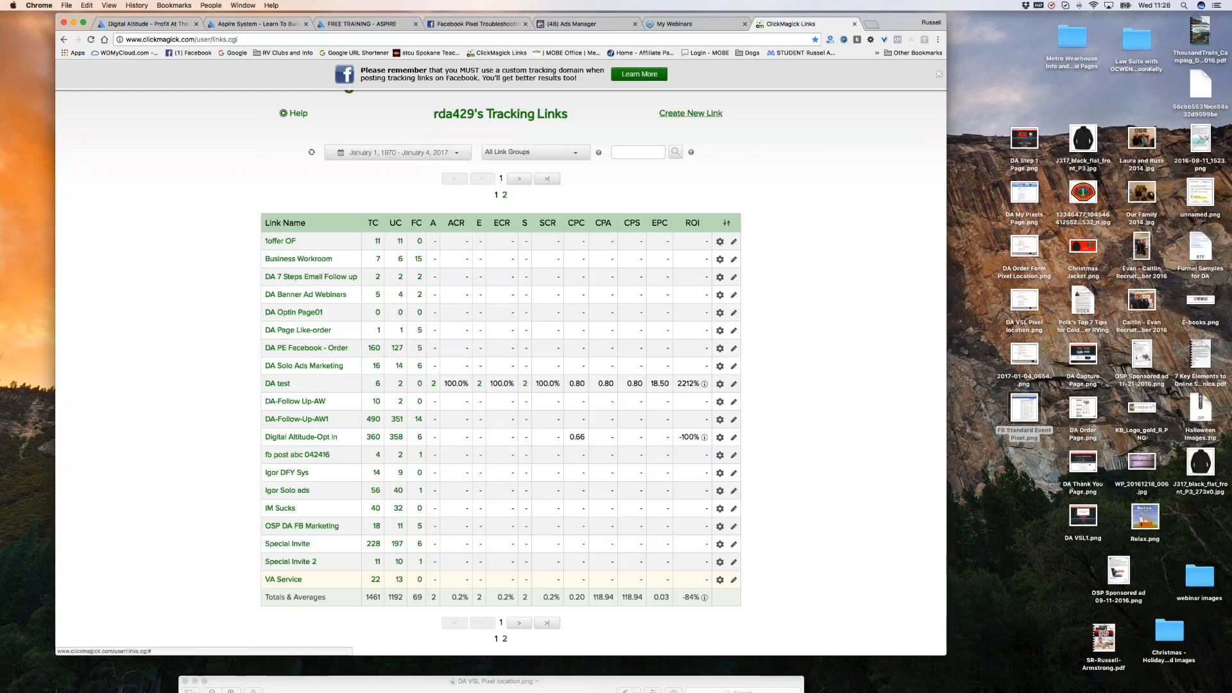
scroll(501, 369, up, 1)
scroll(842, 221, down, 1)
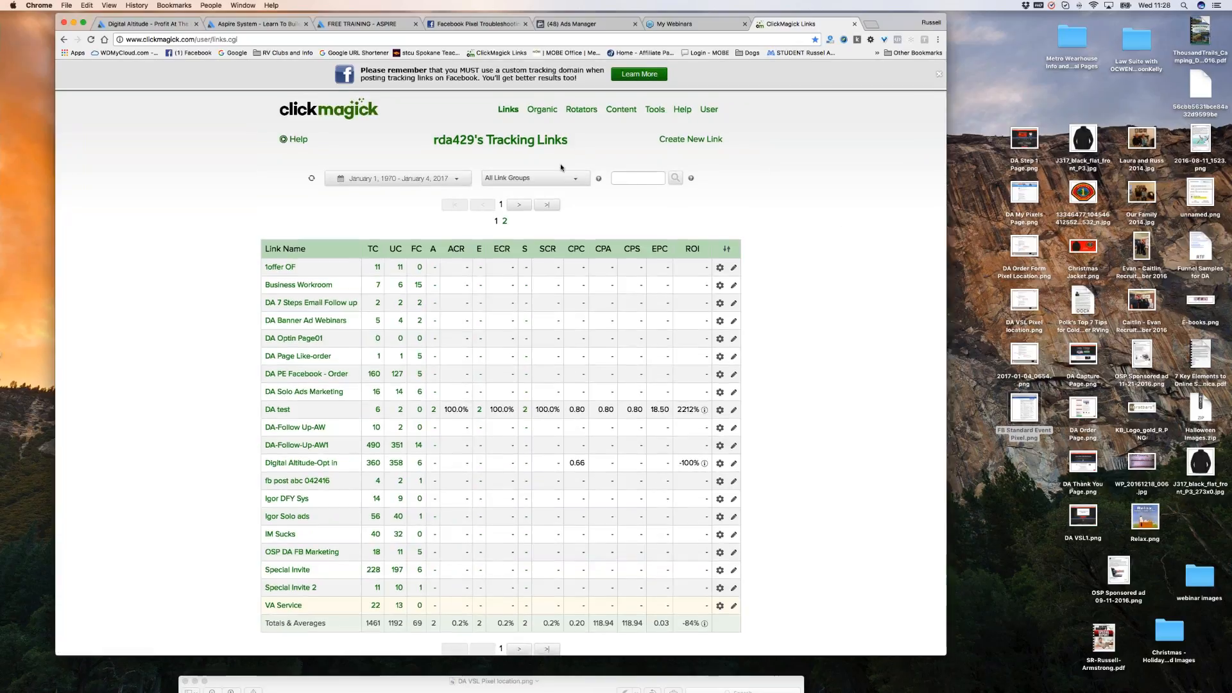
click(691, 144)
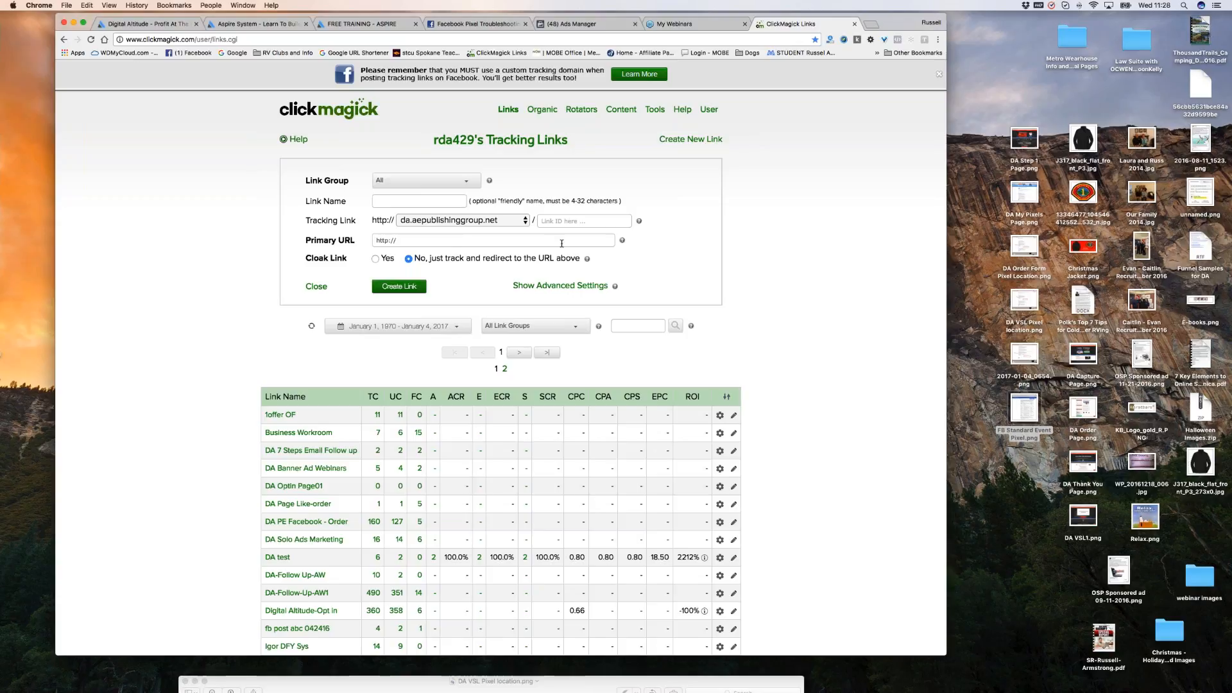
click(523, 243)
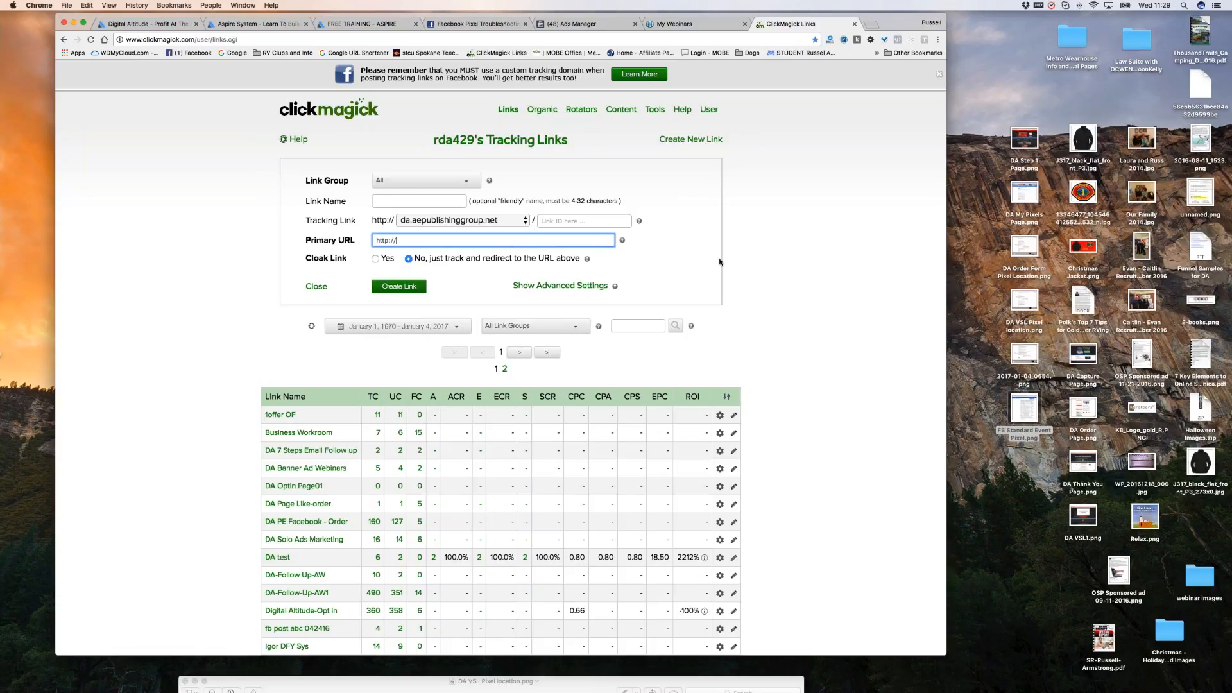
scroll(730, 260, down, 1)
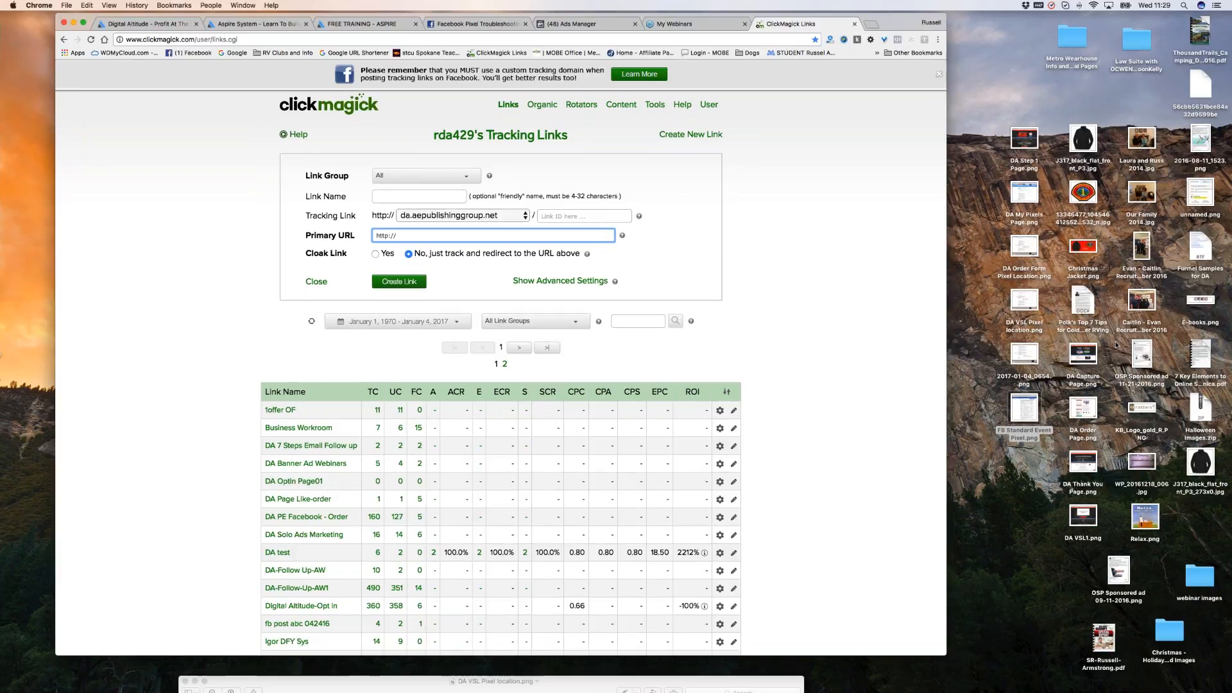
Open the Training Calls recordings archive from Aspire's daily calls section.
click(255, 23)
scroll(702, 352, up, 3)
scroll(702, 352, up, 5)
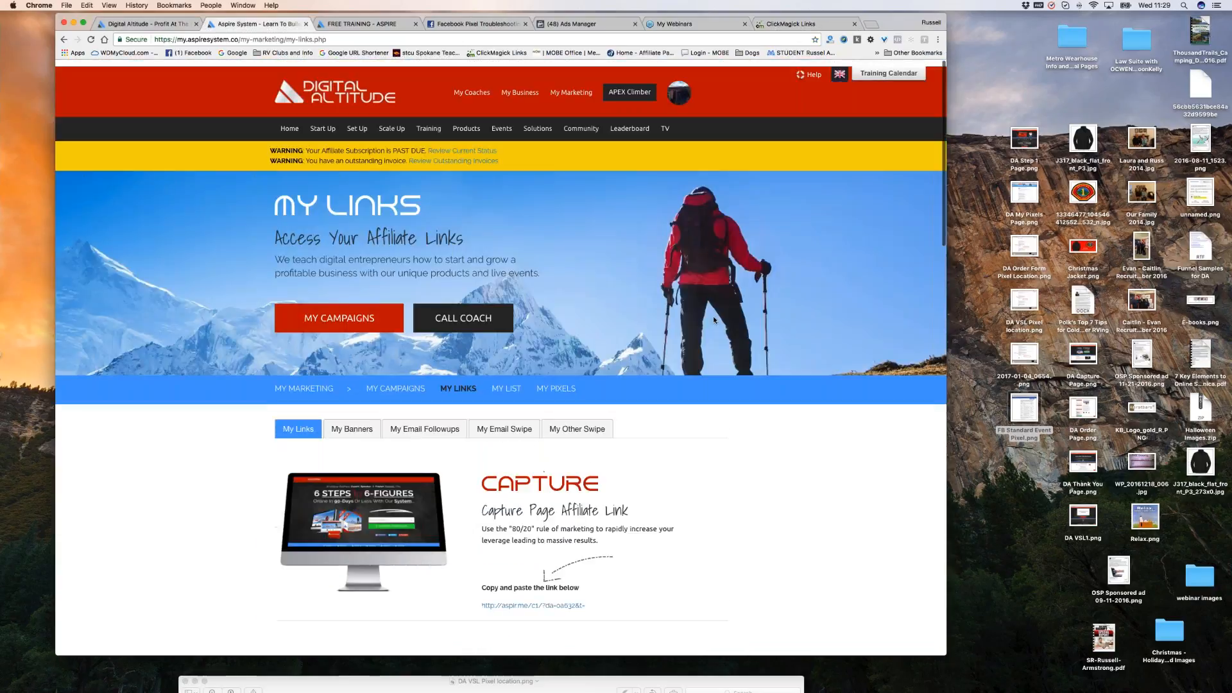
click(666, 125)
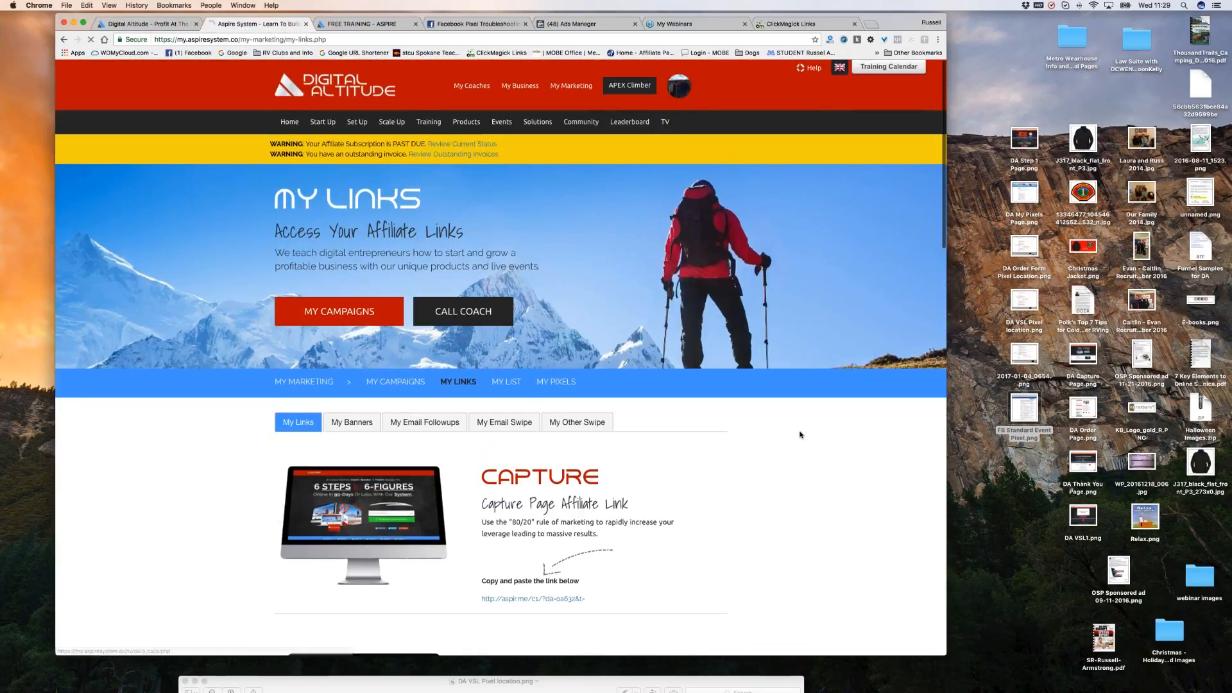
scroll(799, 437, down, 3)
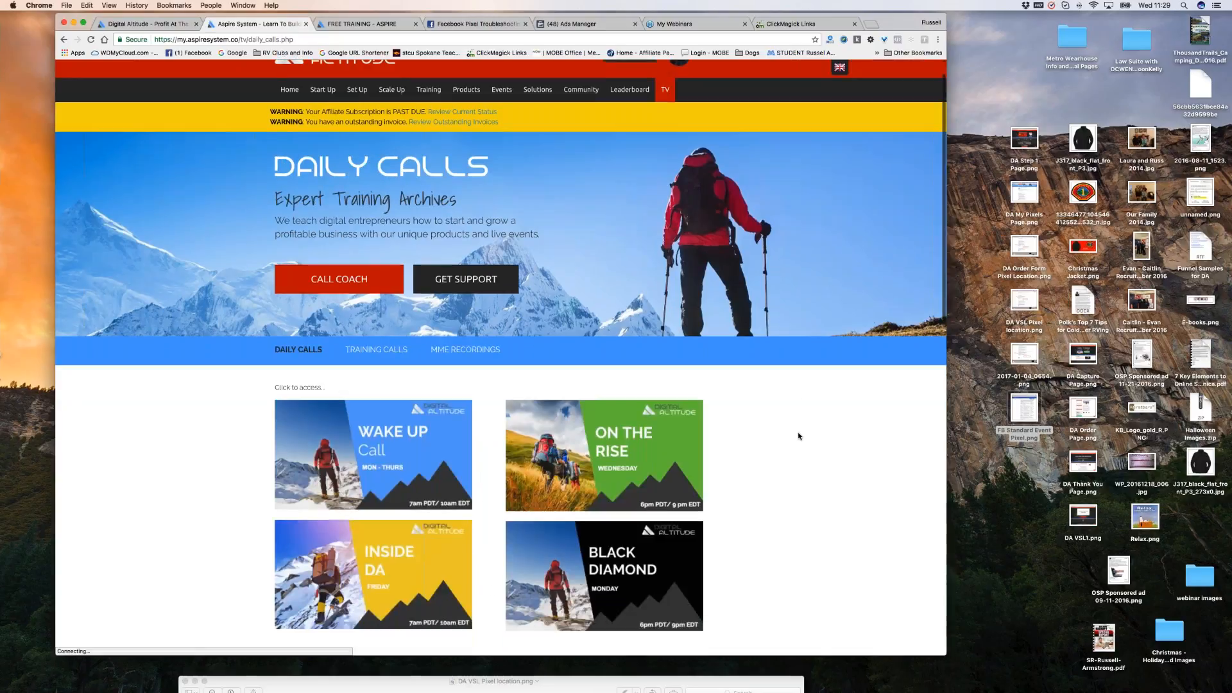
click(377, 296)
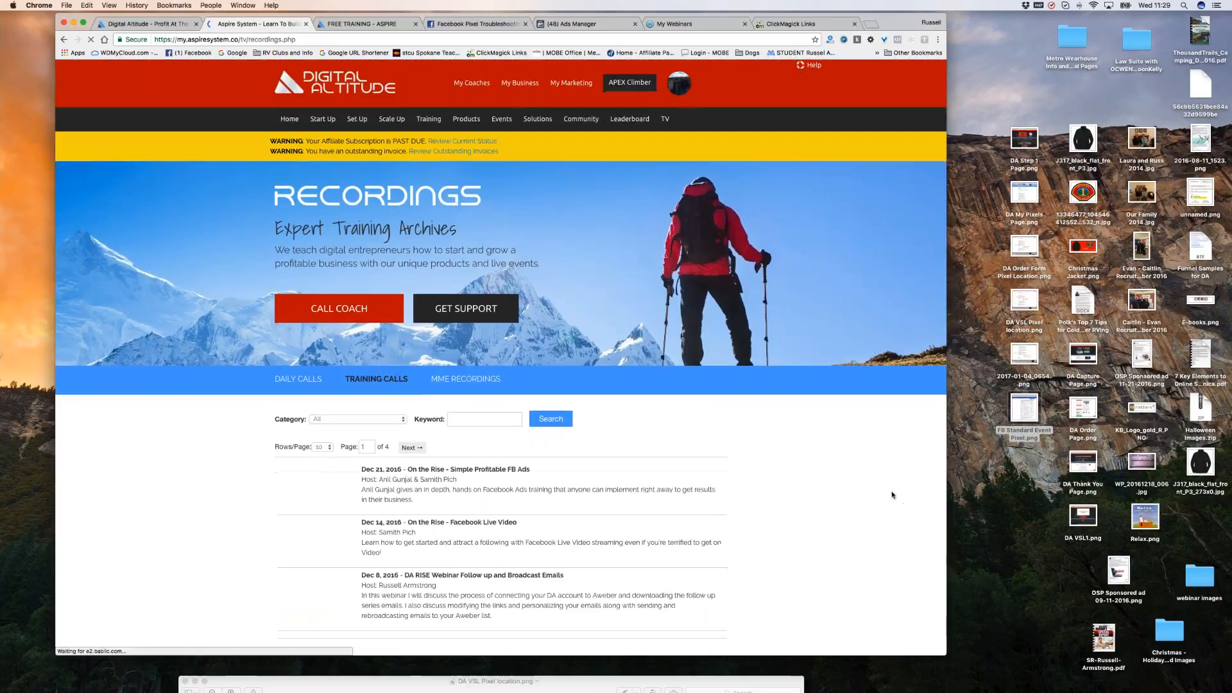
scroll(895, 496, down, 2)
scroll(891, 496, down, 4)
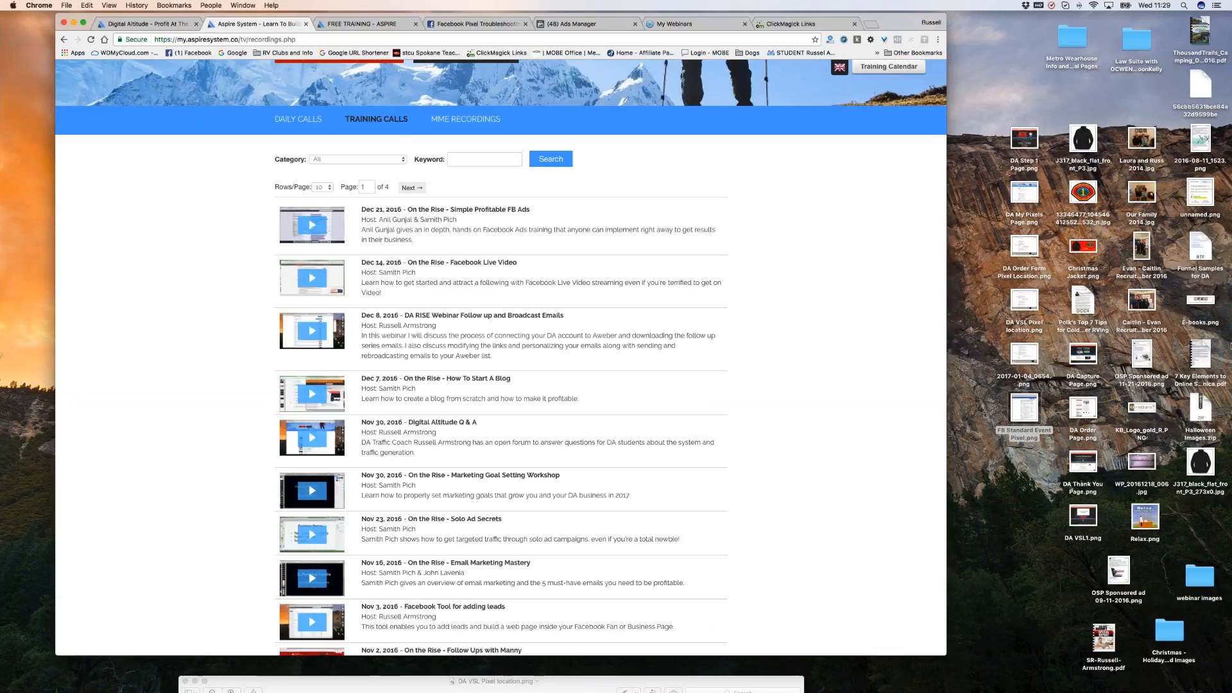
Search the training call recordings for the keyword 'facebook'.
click(461, 160)
text(facebook)
click(467, 174)
click(556, 163)
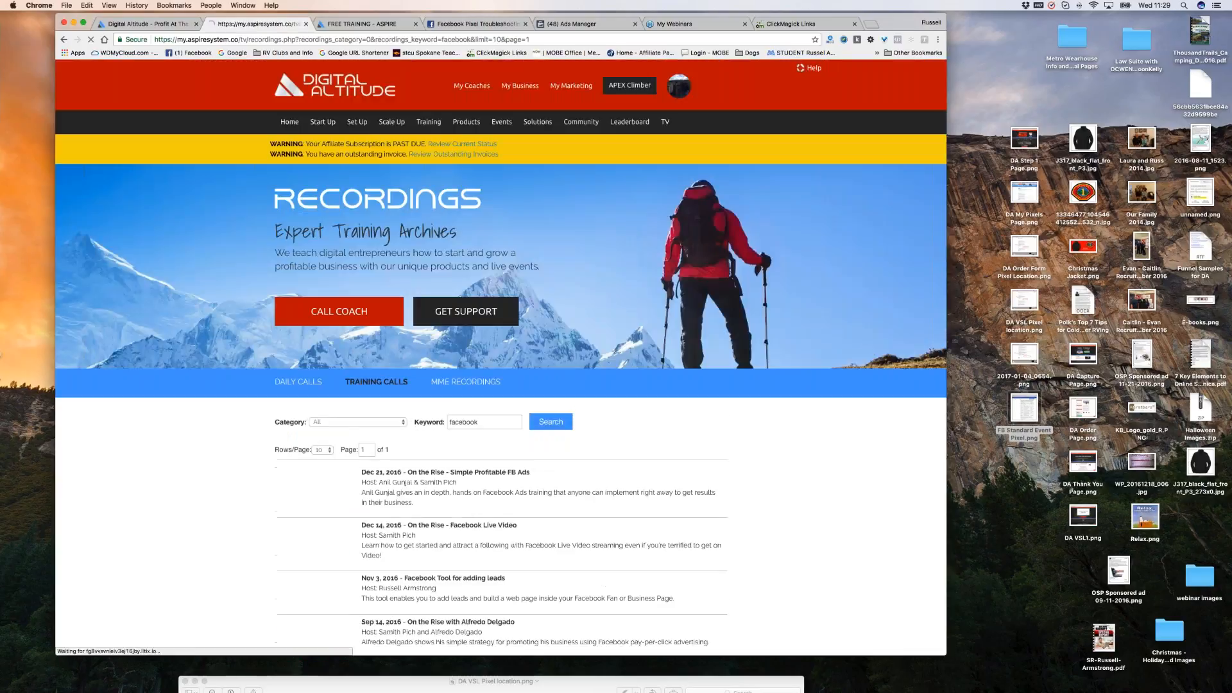
scroll(759, 325, down, 3)
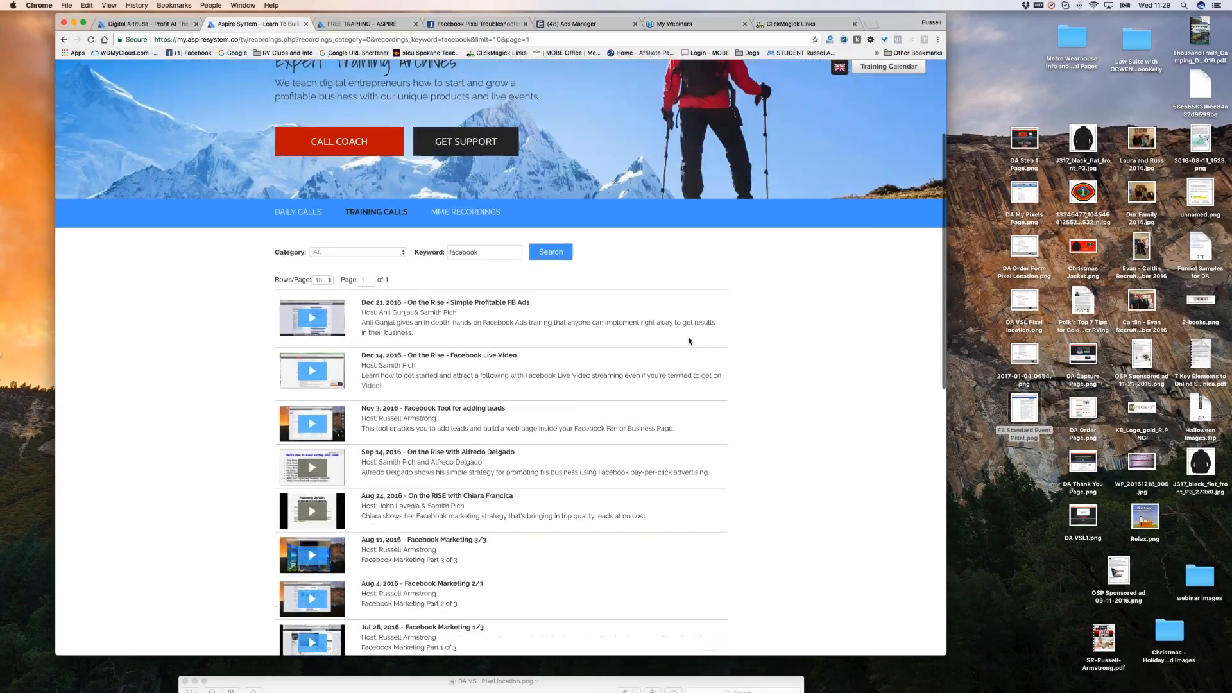
scroll(689, 341, down, 2)
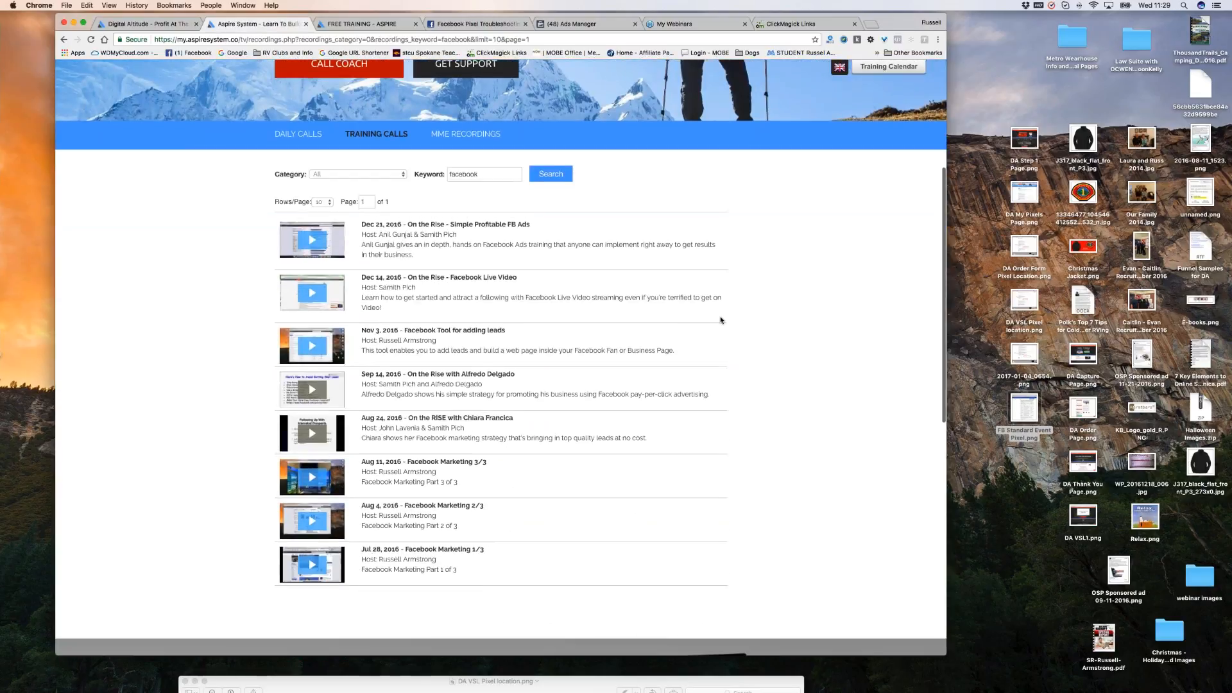
Search the recordings again with keyword 'solo ads', then return to Ads Manager custom conversions.
double_click(465, 174)
text(sl)
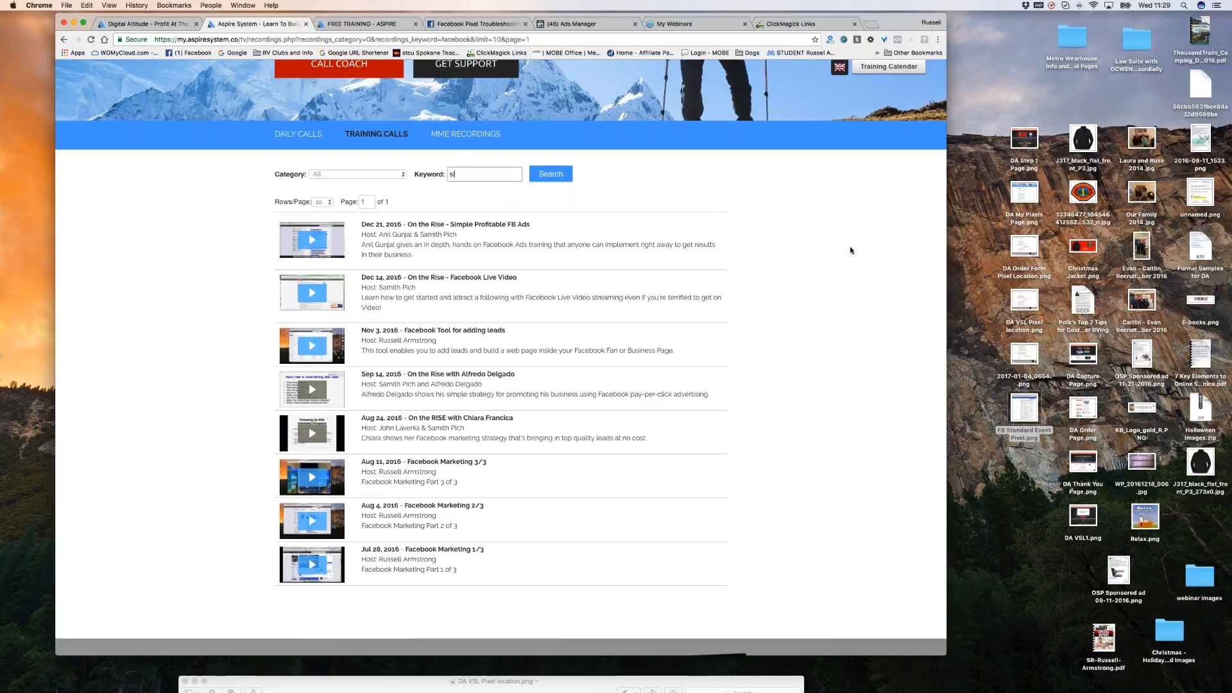
key(BackSpace)
click(470, 189)
click(565, 182)
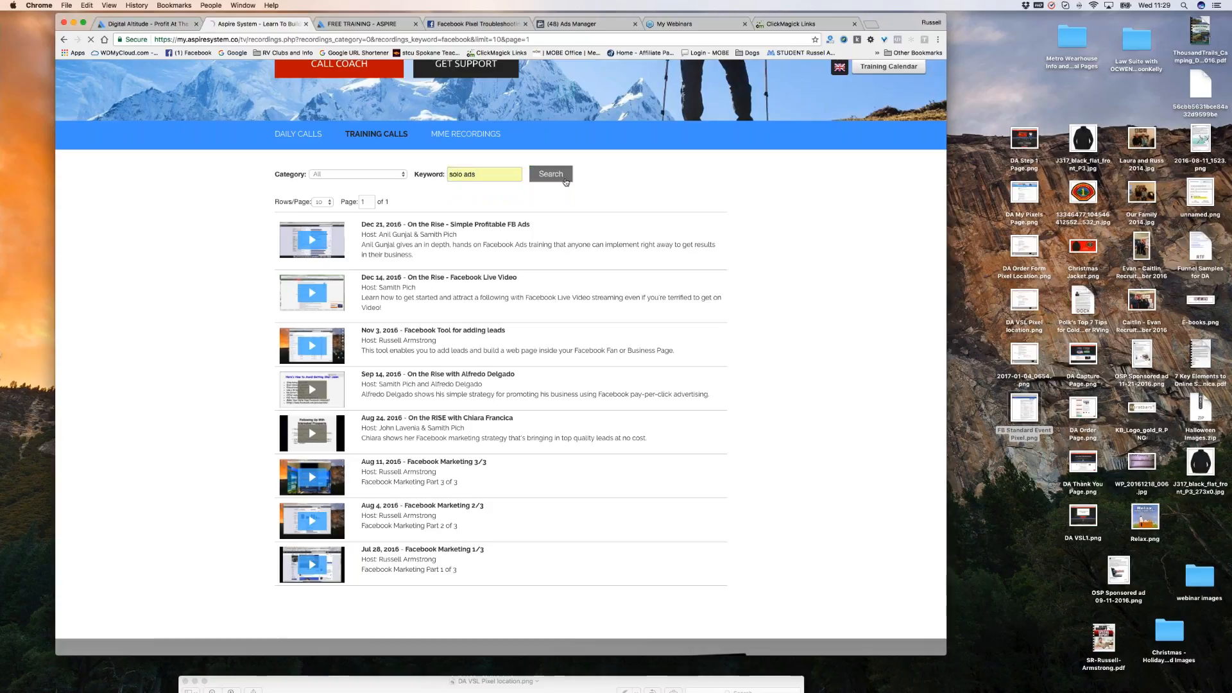
scroll(691, 410, down, 3)
scroll(500, 359, down, 1)
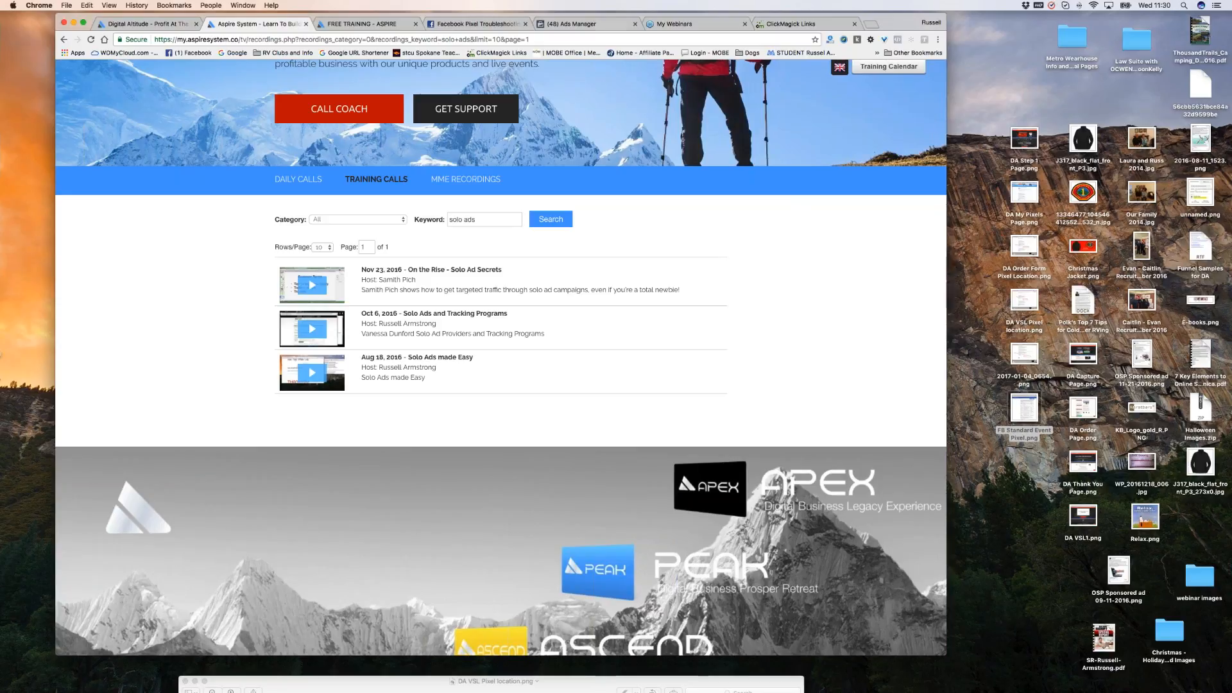
click(576, 24)
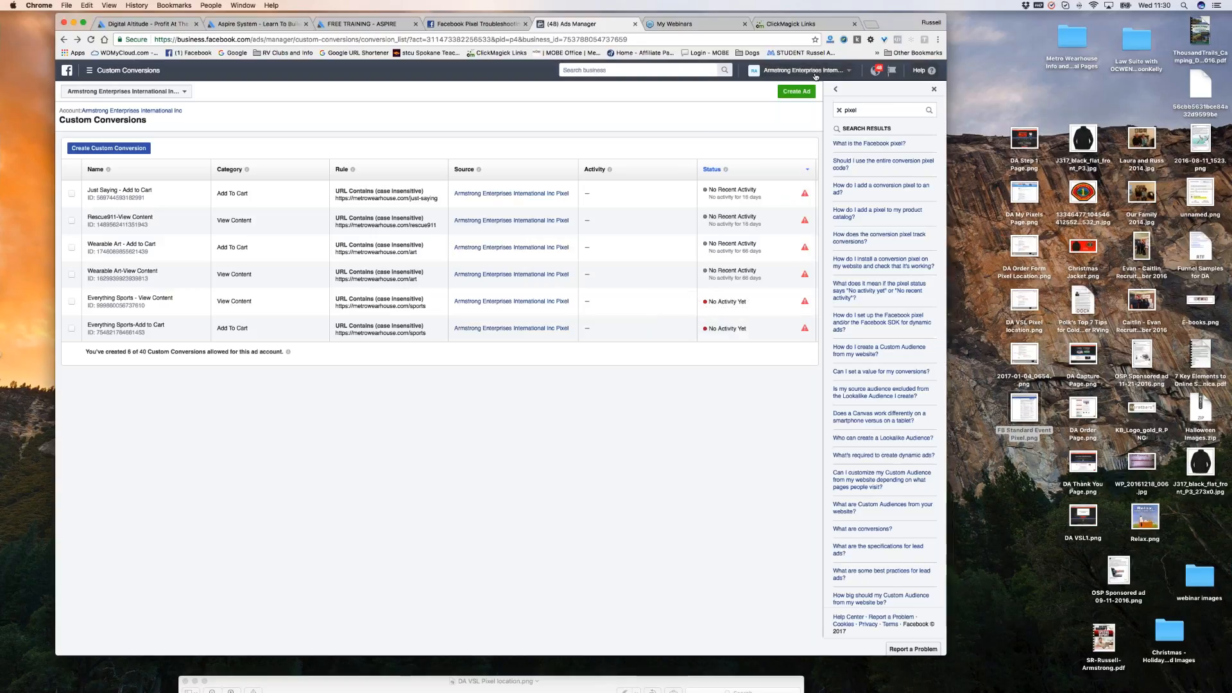
Close the Help search results and bring up the Facebook Pixel Helper documentation.
click(934, 89)
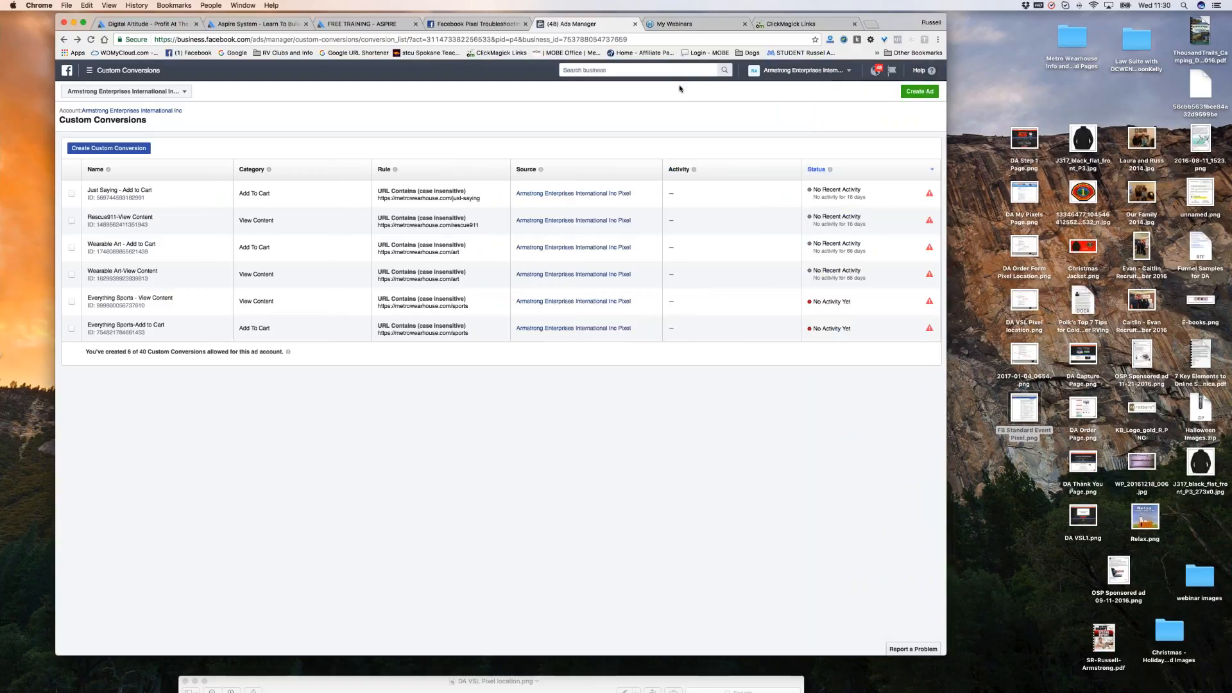
click(494, 24)
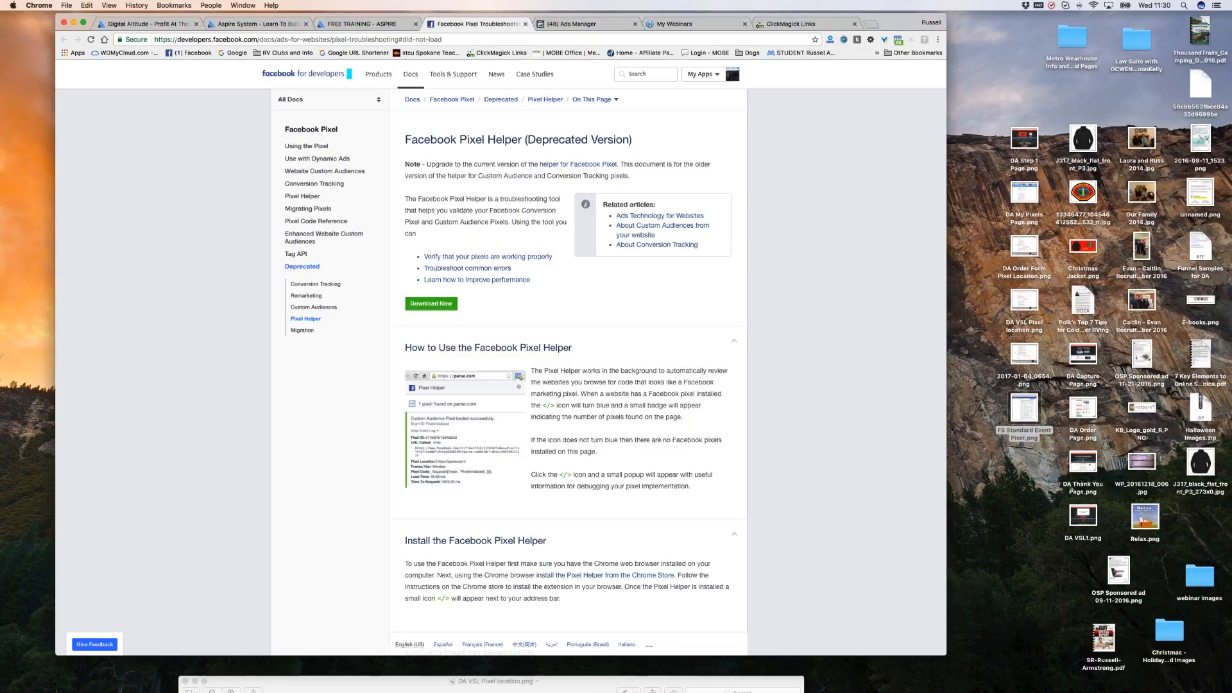
Back in Aspire, replace 'solo ads' with 'facebook' and search, listing eight Facebook recordings.
click(281, 26)
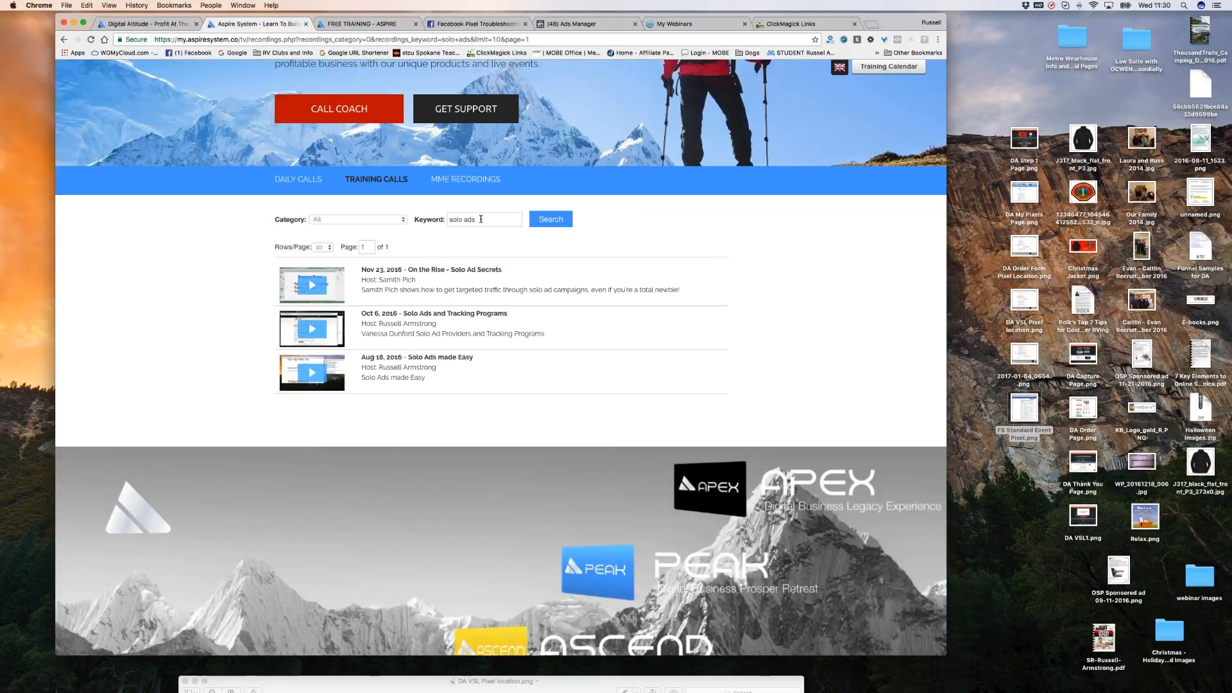
drag(481, 219, 440, 223)
text(f)
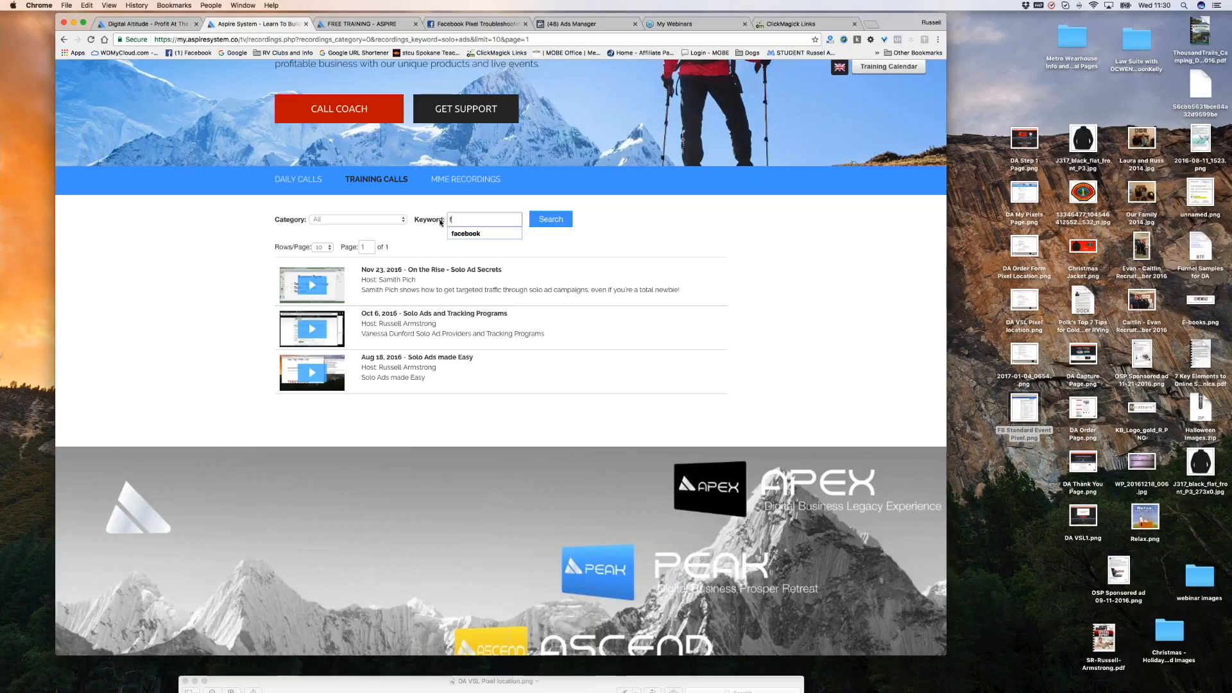
text(ace)
click(465, 234)
click(551, 221)
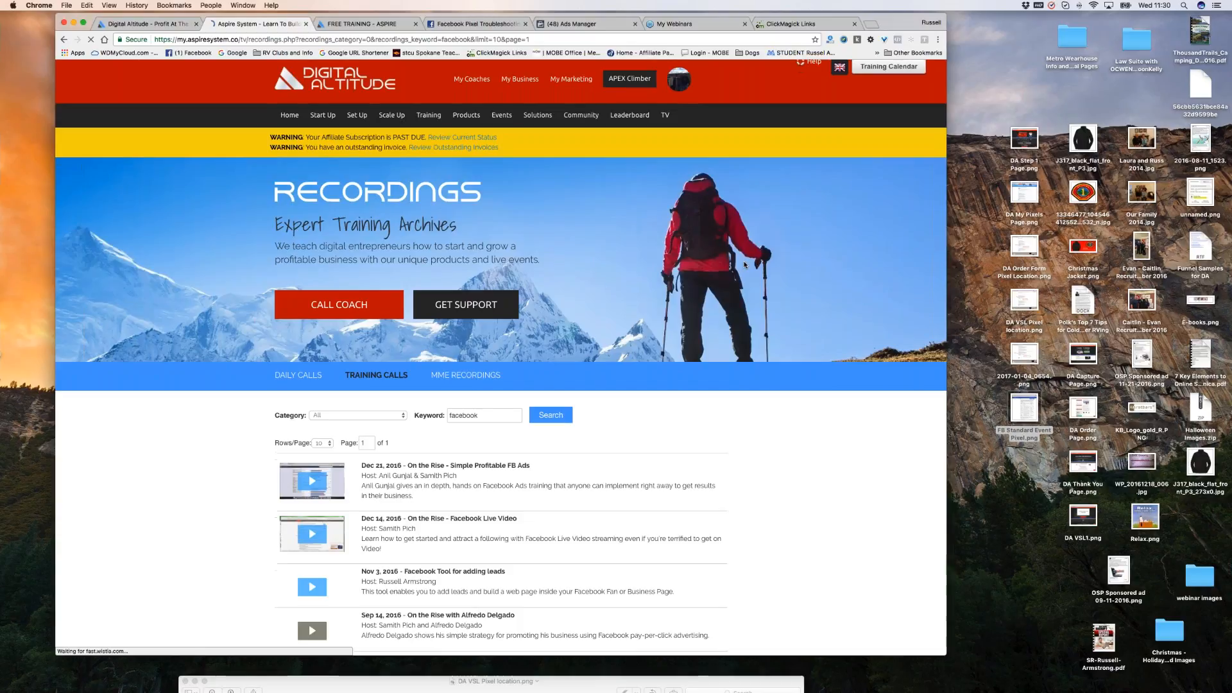
scroll(745, 265, down, 5)
scroll(745, 264, down, 1)
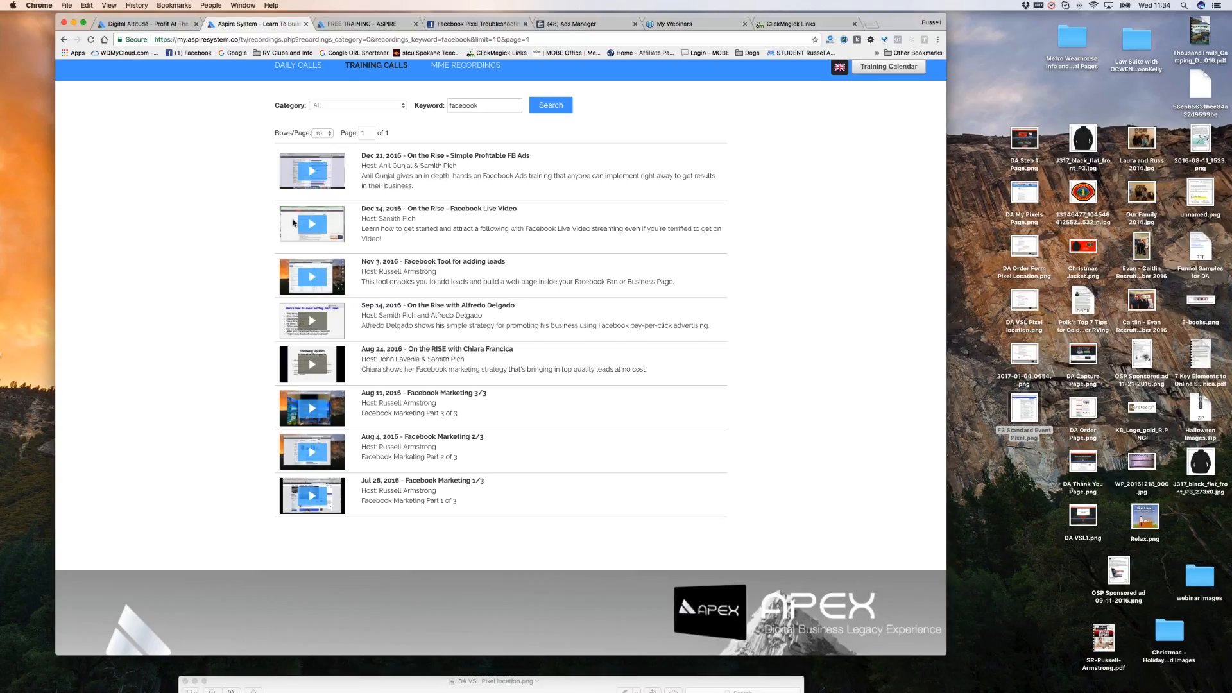
Move the DA VSL Pixel location.png screenshot window into view.
drag(585, 682, 628, 325)
Close the pixel screenshot and show Keynote's 'Recordings Please Email me at' exit slide.
click(206, 318)
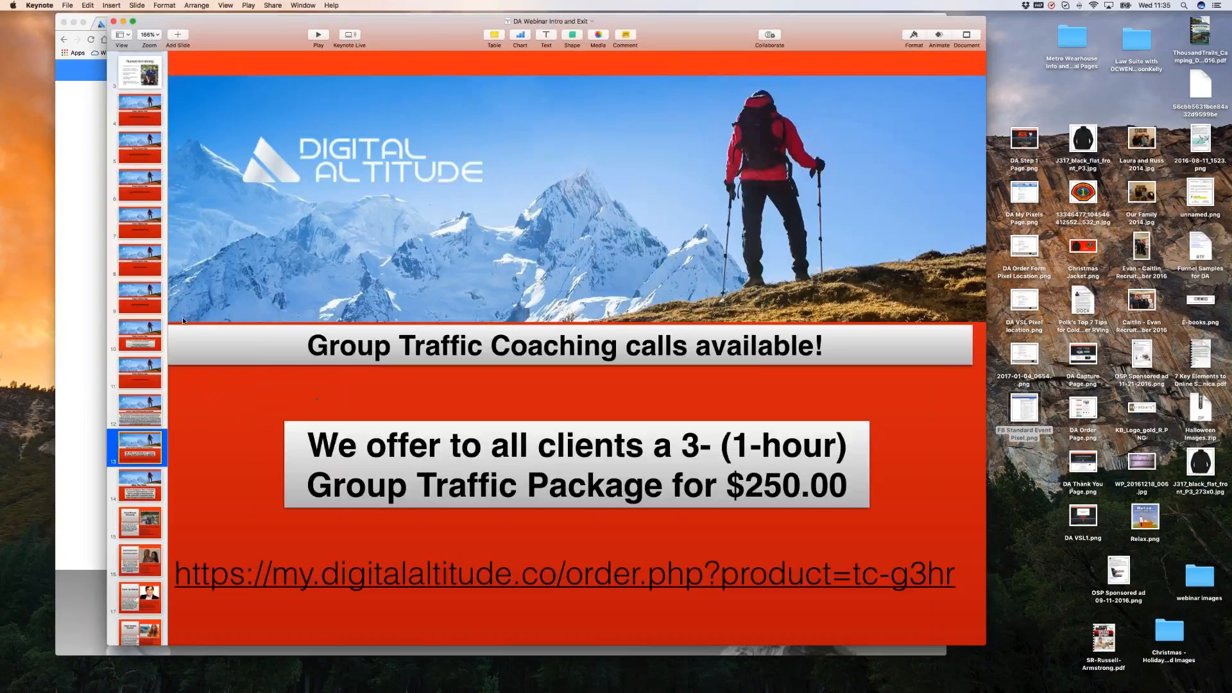
scroll(140, 129, up, 2)
click(139, 114)
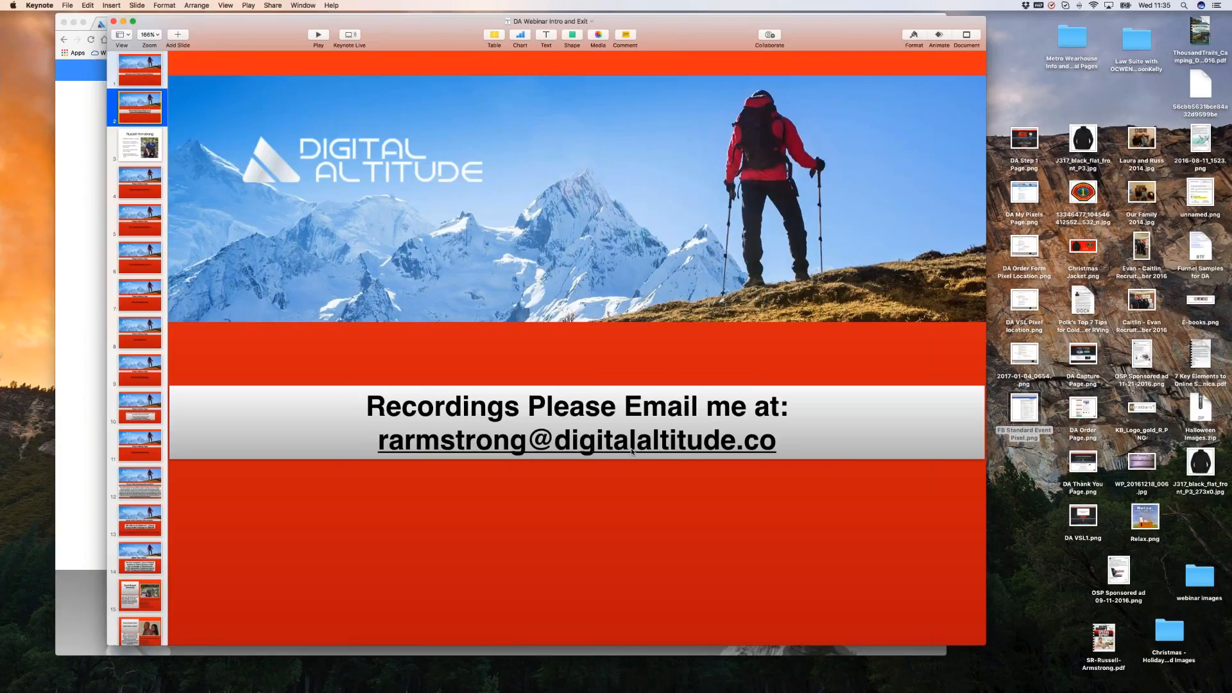
click(1114, 339)
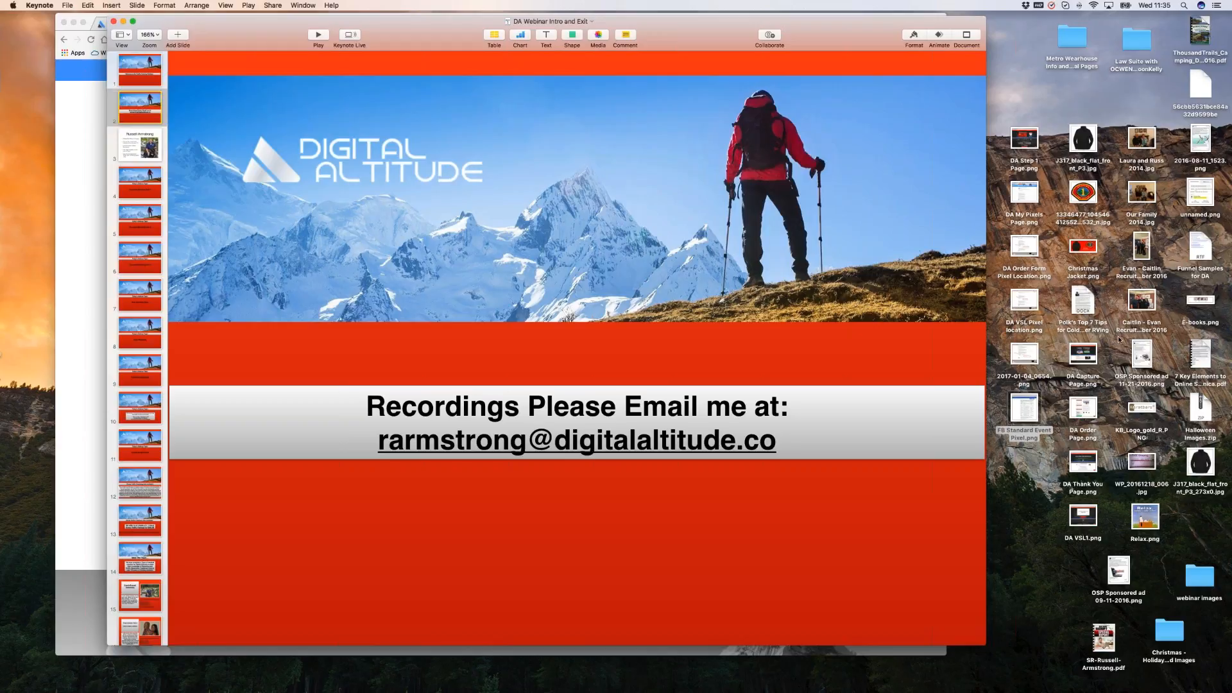
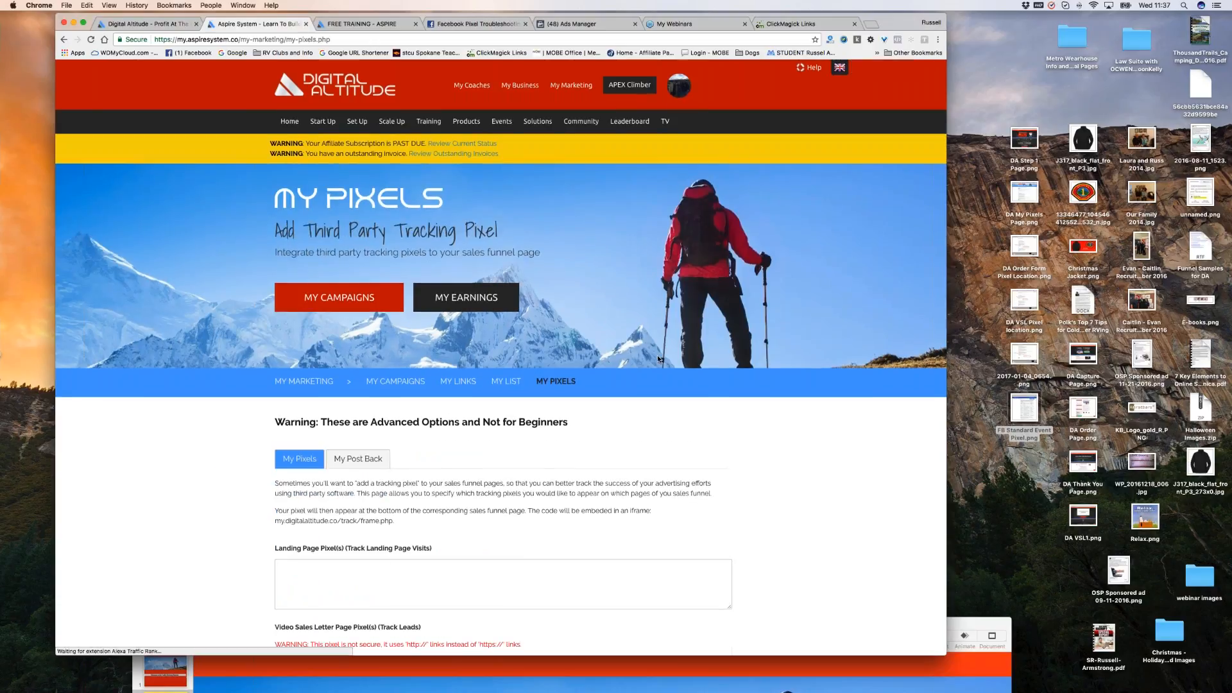
scroll(657, 355, down, 5)
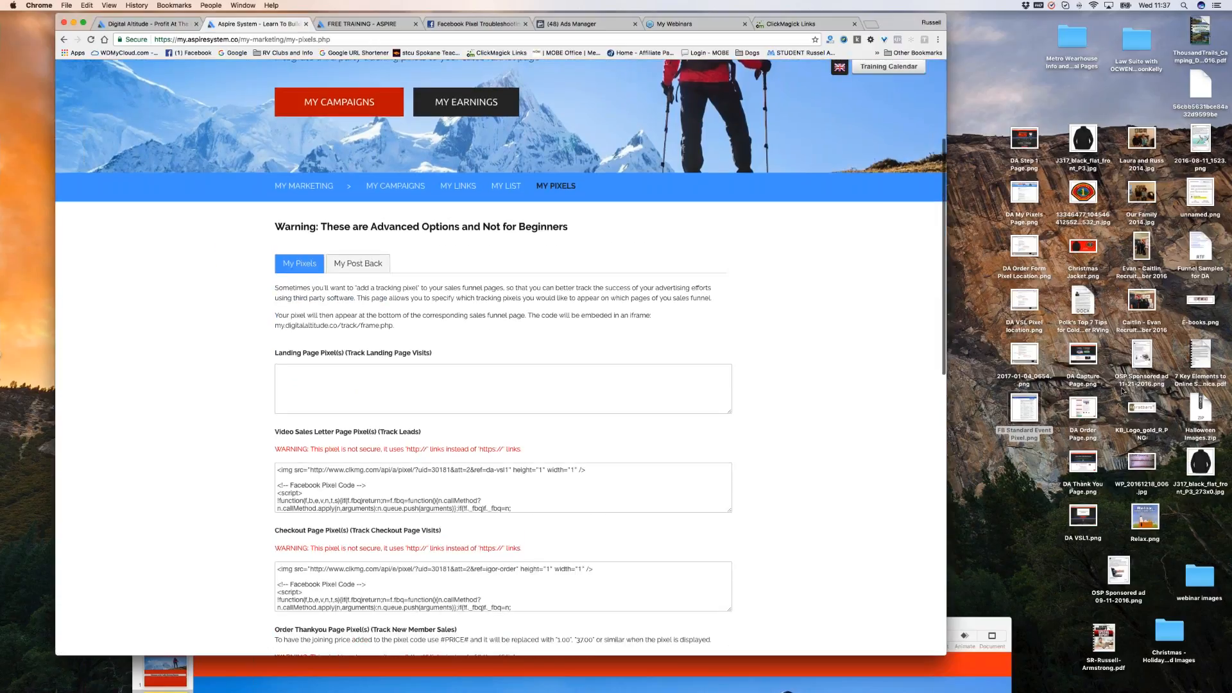
click(335, 268)
scroll(774, 413, down, 5)
scroll(774, 413, down, 1)
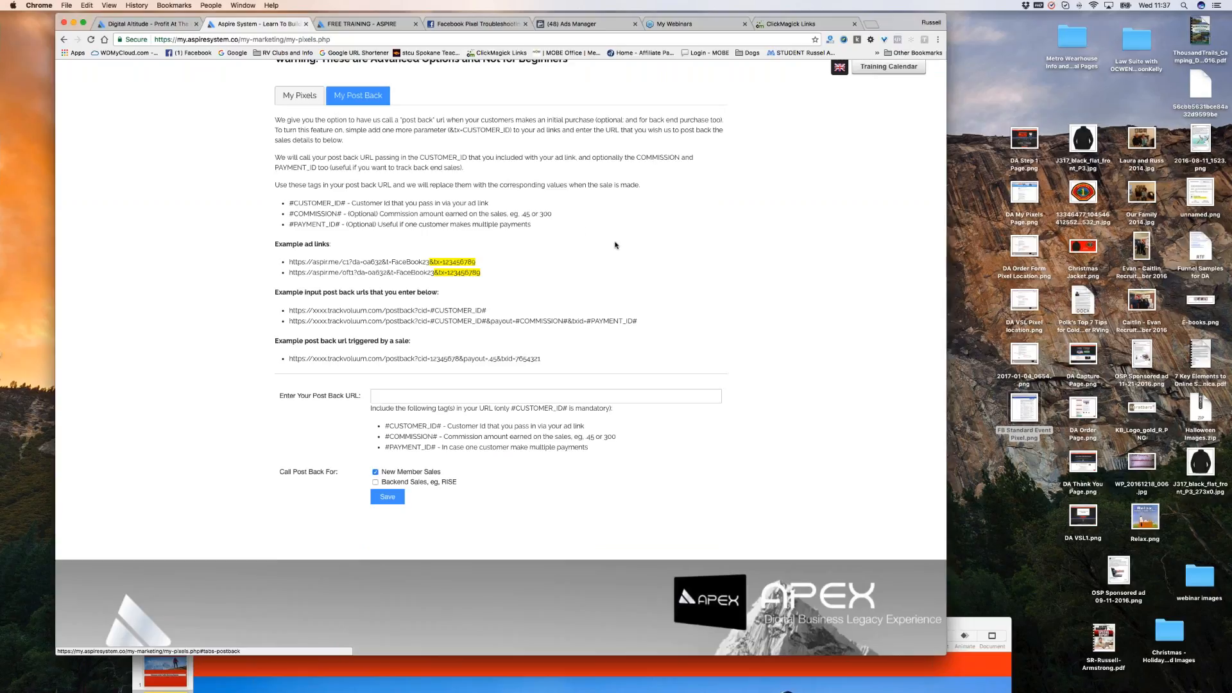
scroll(521, 253, up, 1)
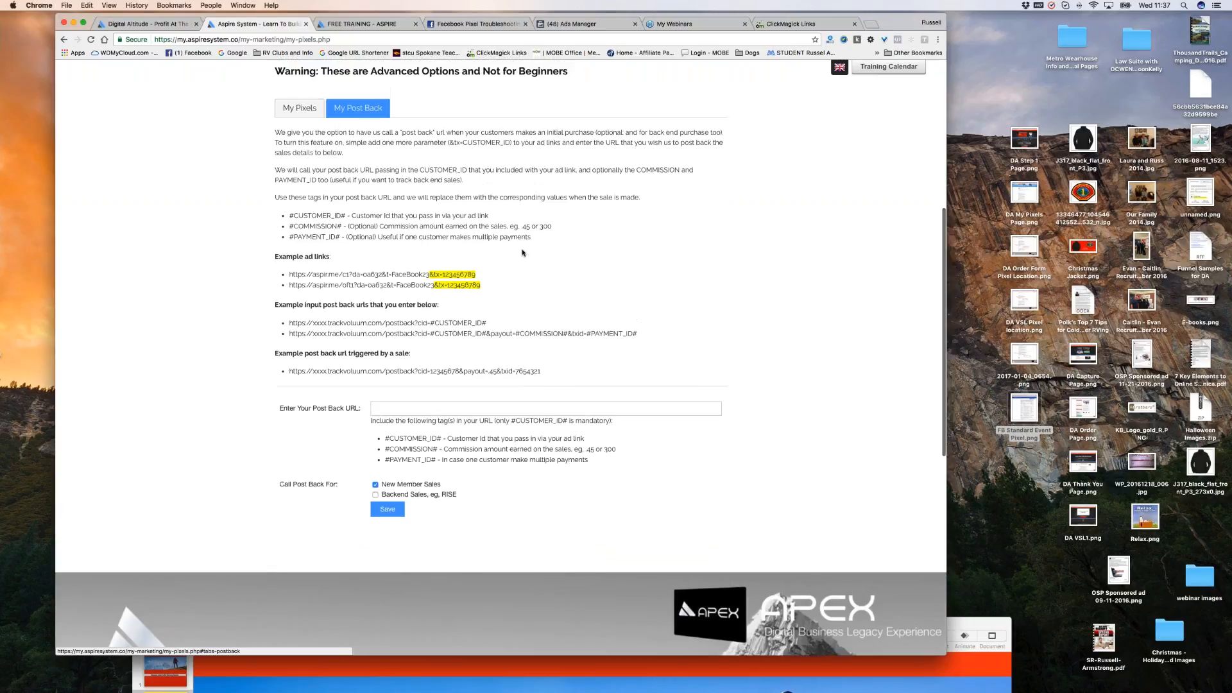
scroll(522, 252, up, 2)
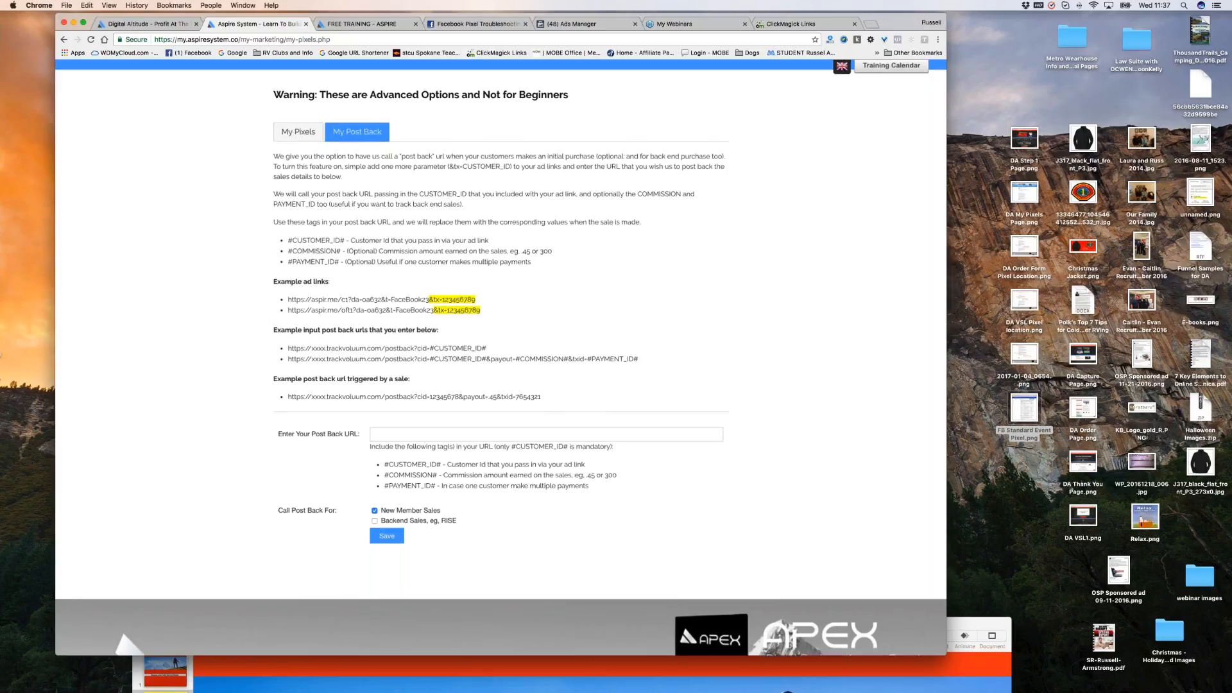
scroll(501, 358, up, 5)
scroll(501, 357, down, 5)
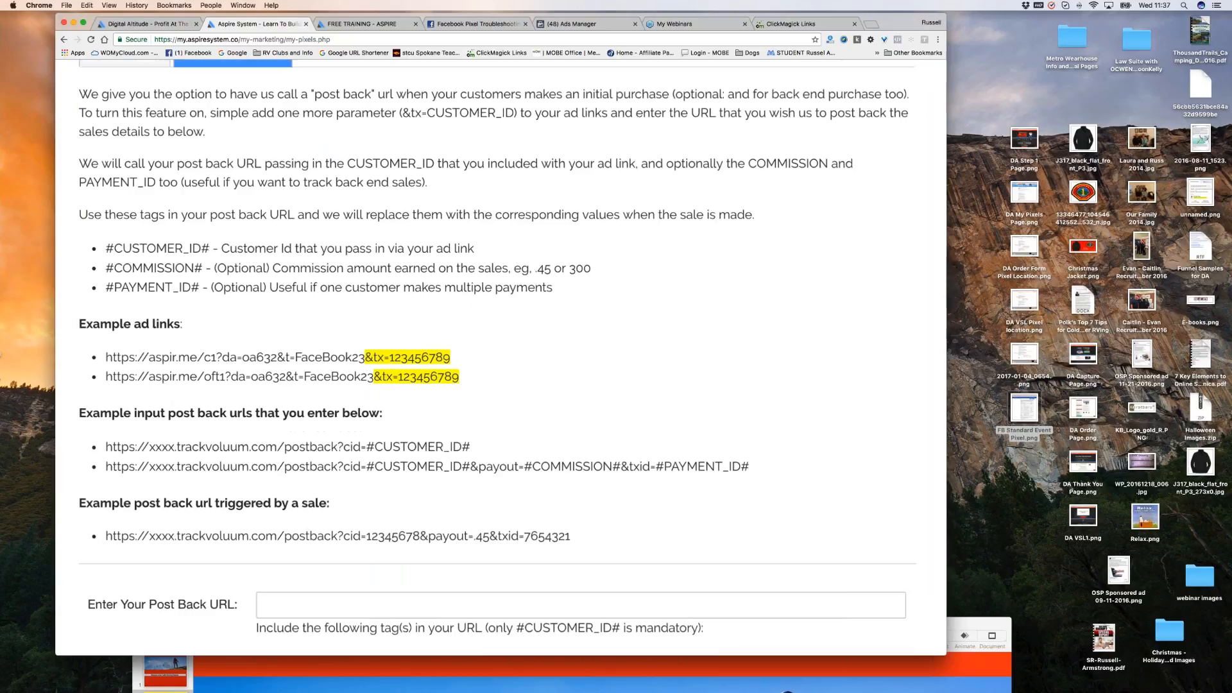
drag(313, 81, 594, 82)
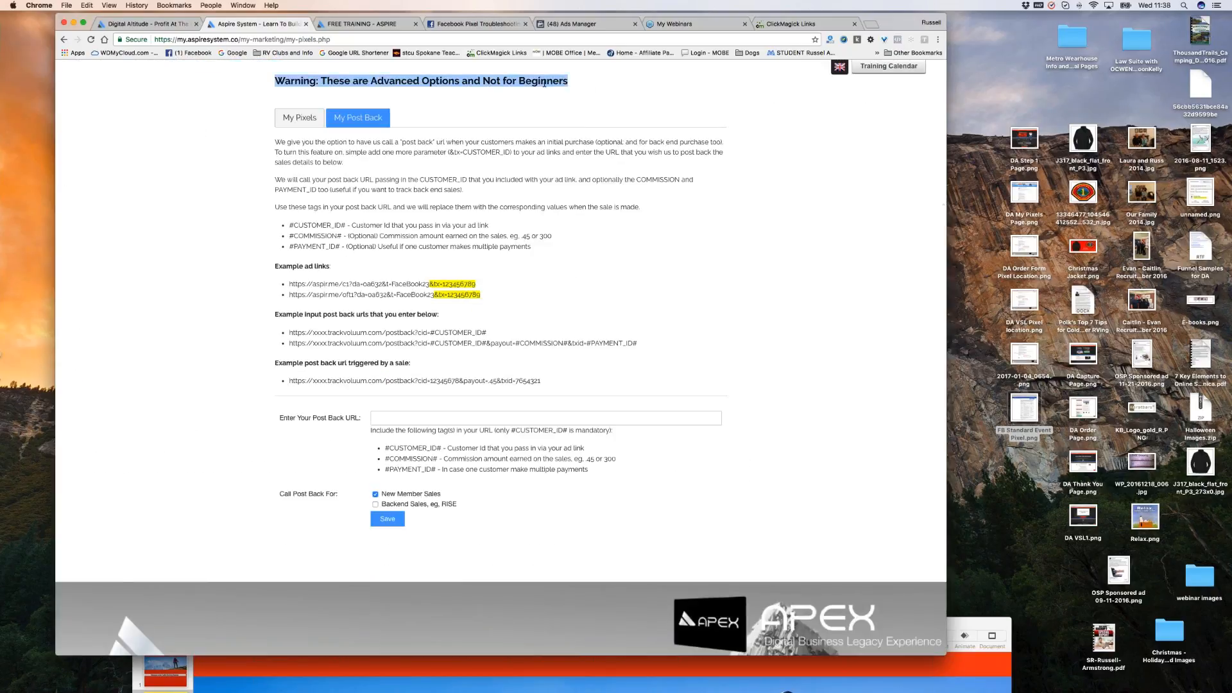
click(304, 121)
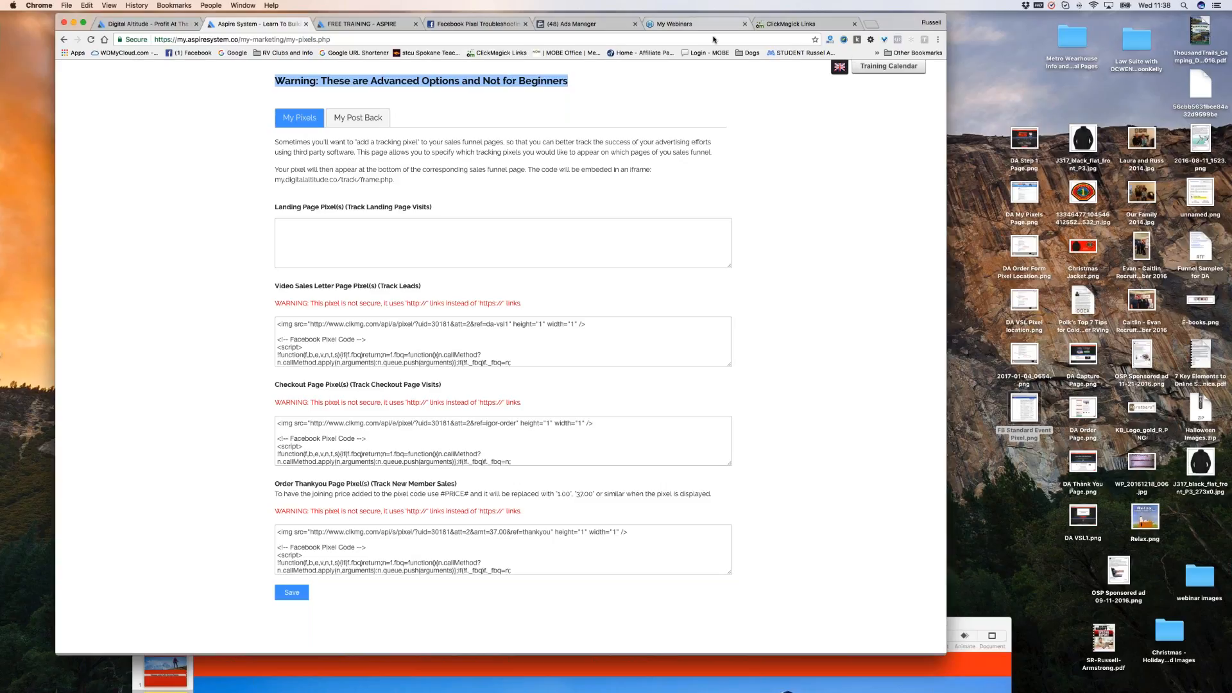
click(793, 24)
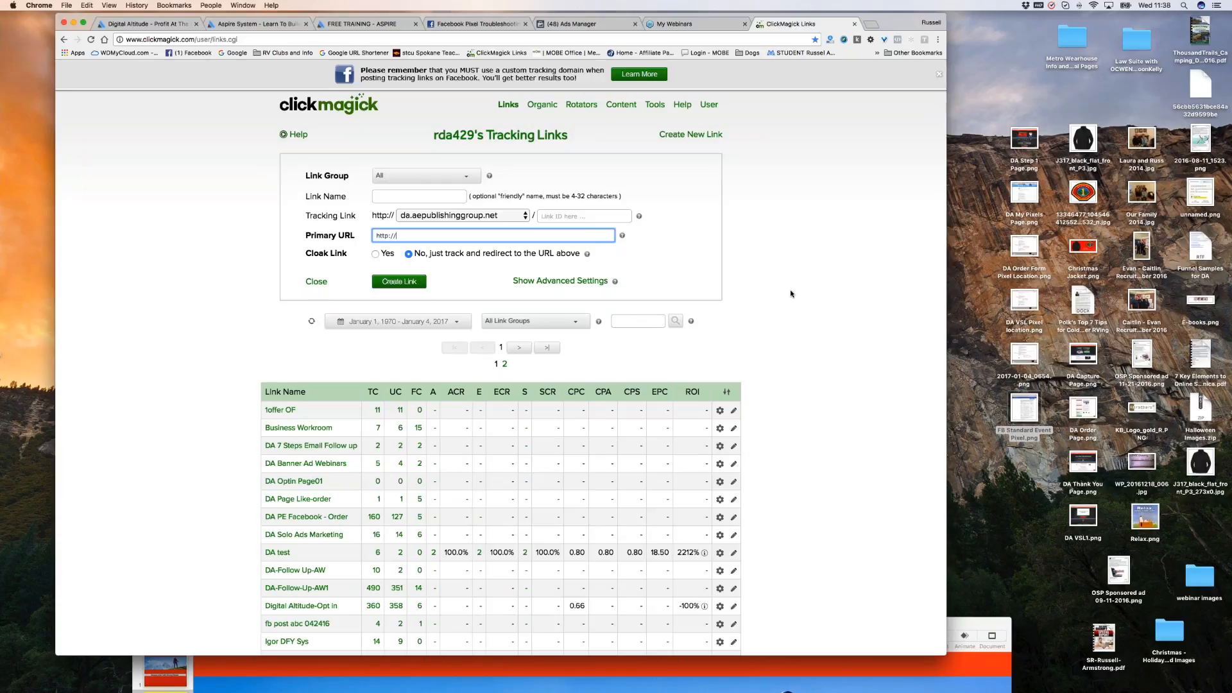
scroll(788, 267, down, 1)
scroll(788, 266, down, 2)
scroll(787, 267, up, 1)
scroll(789, 270, up, 2)
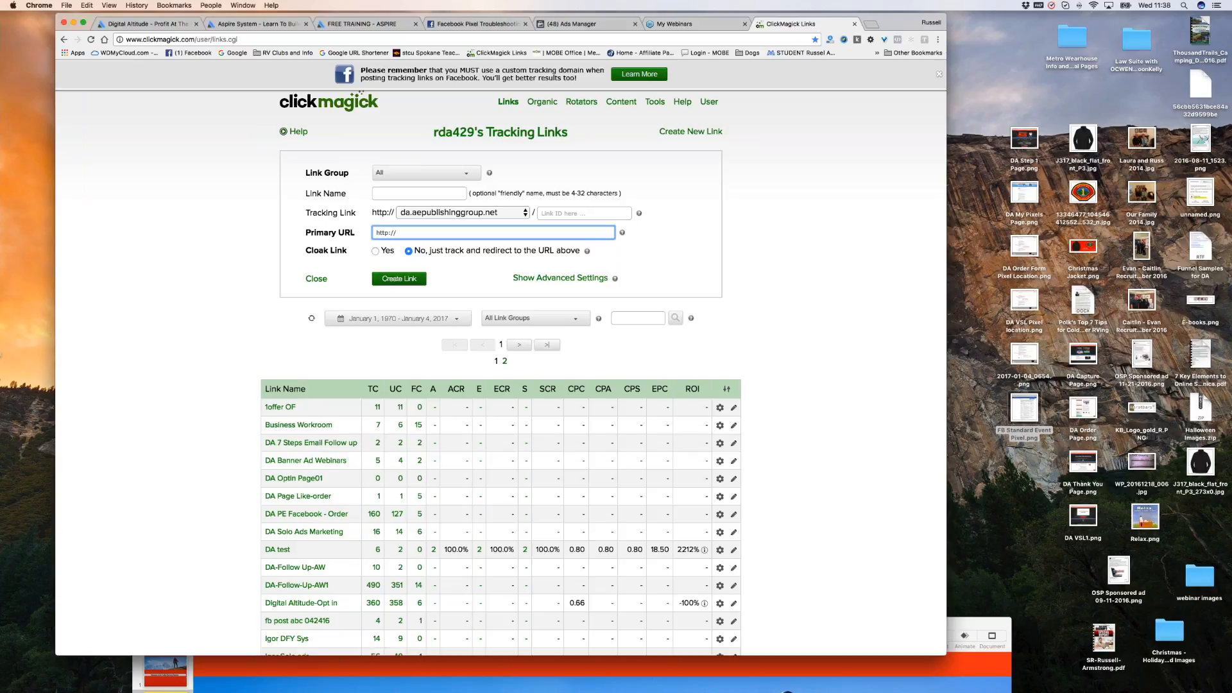
click(581, 25)
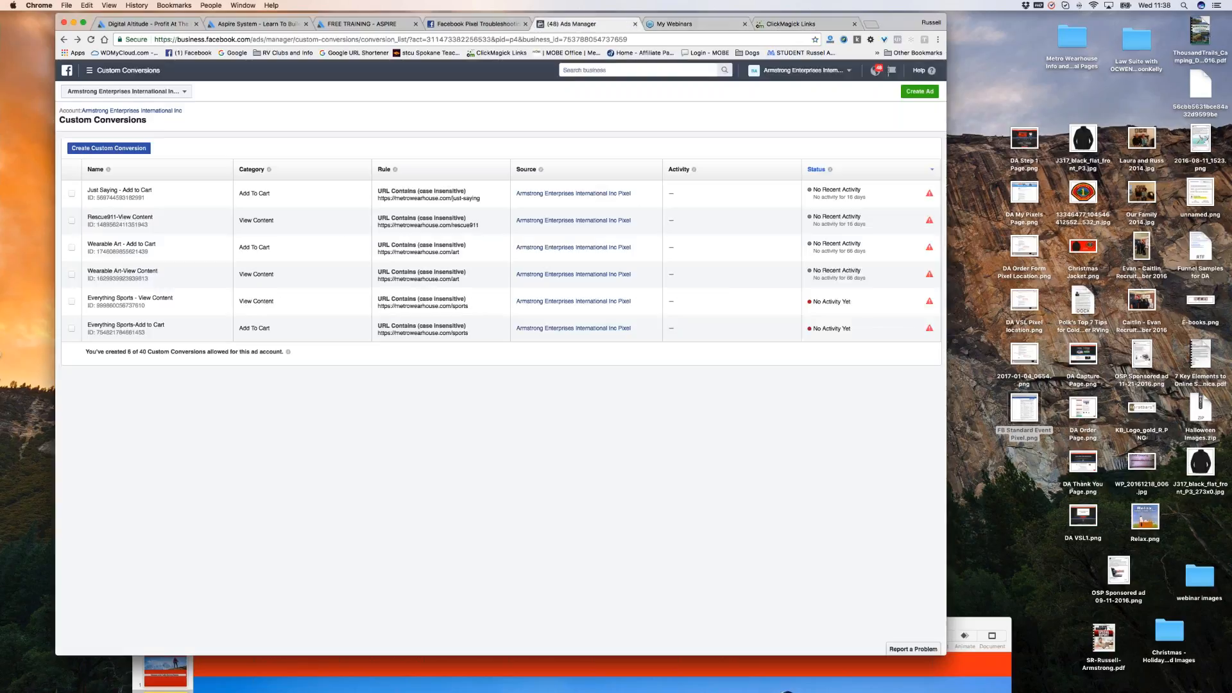
click(810, 25)
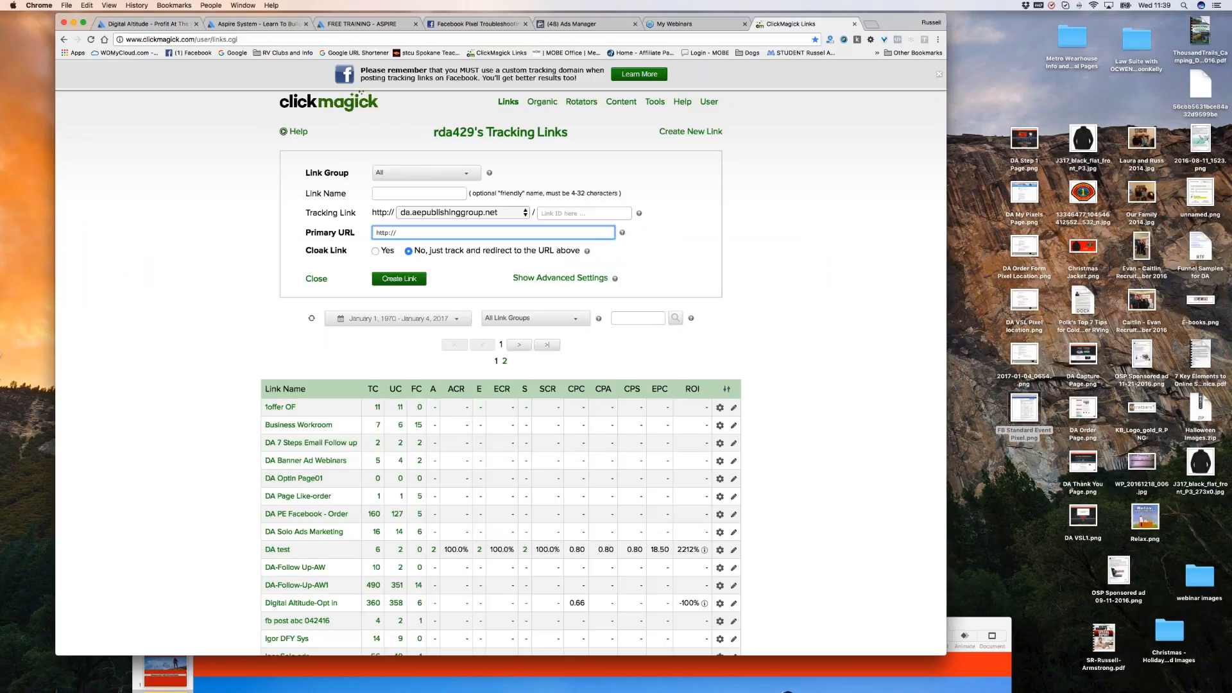
click(240, 26)
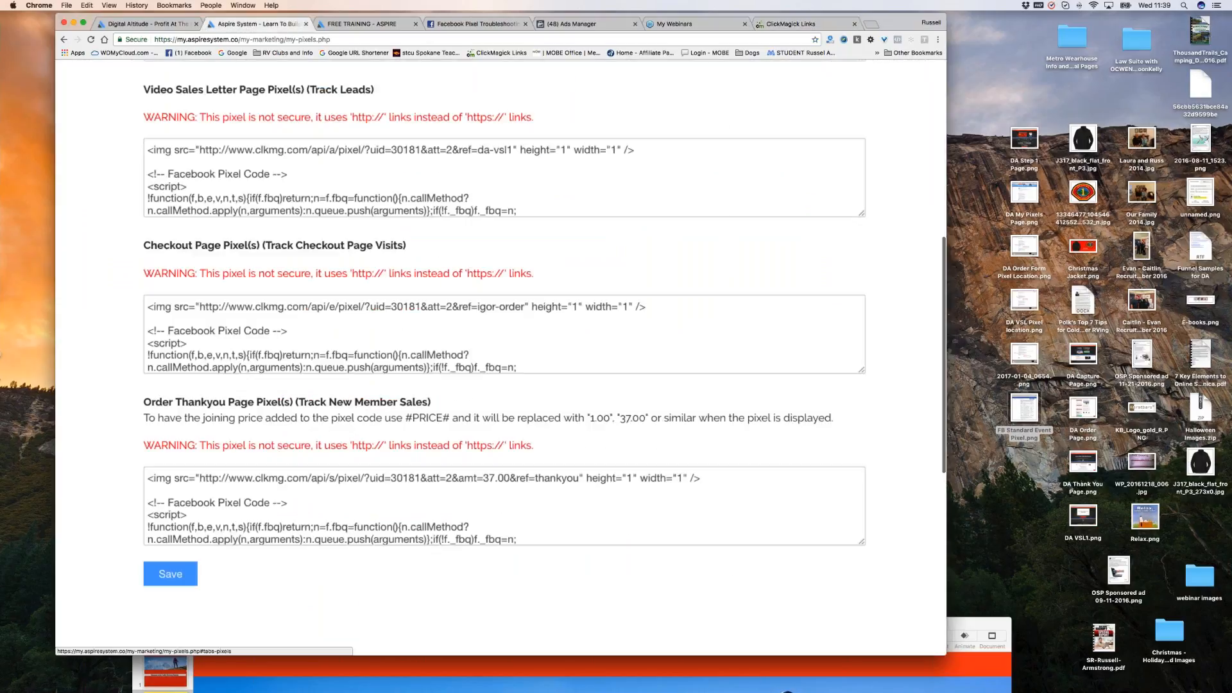
scroll(701, 449, up, 2)
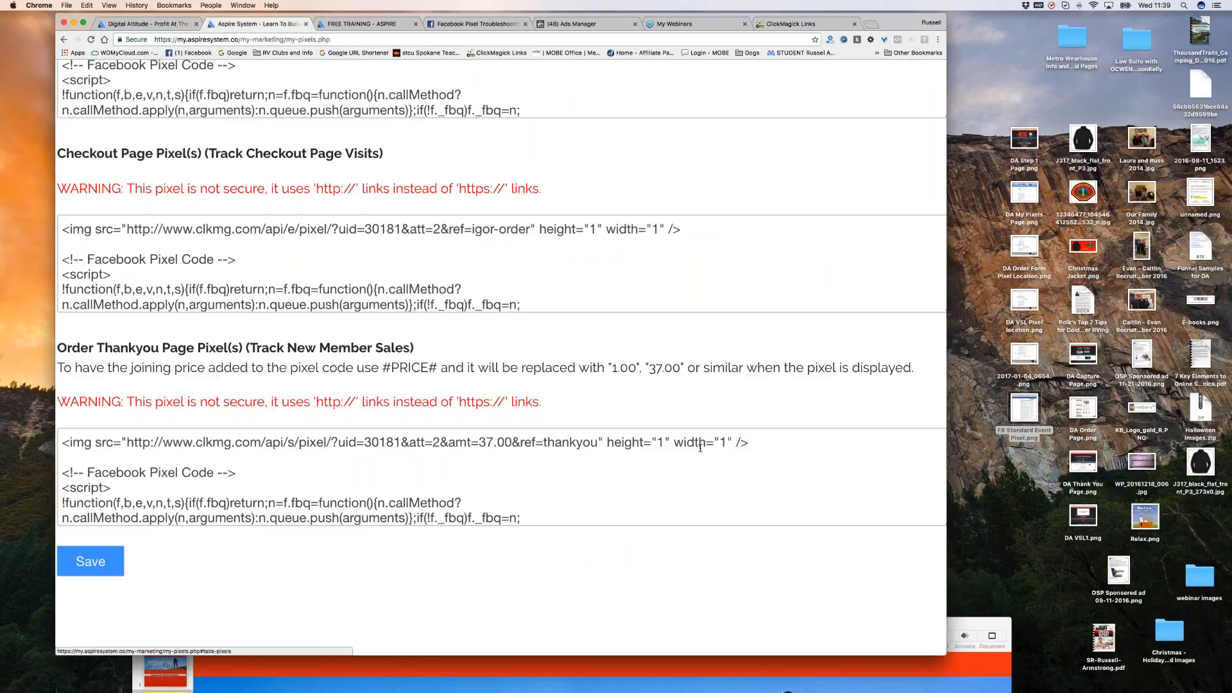
scroll(700, 442, down, 1)
scroll(699, 440, down, 3)
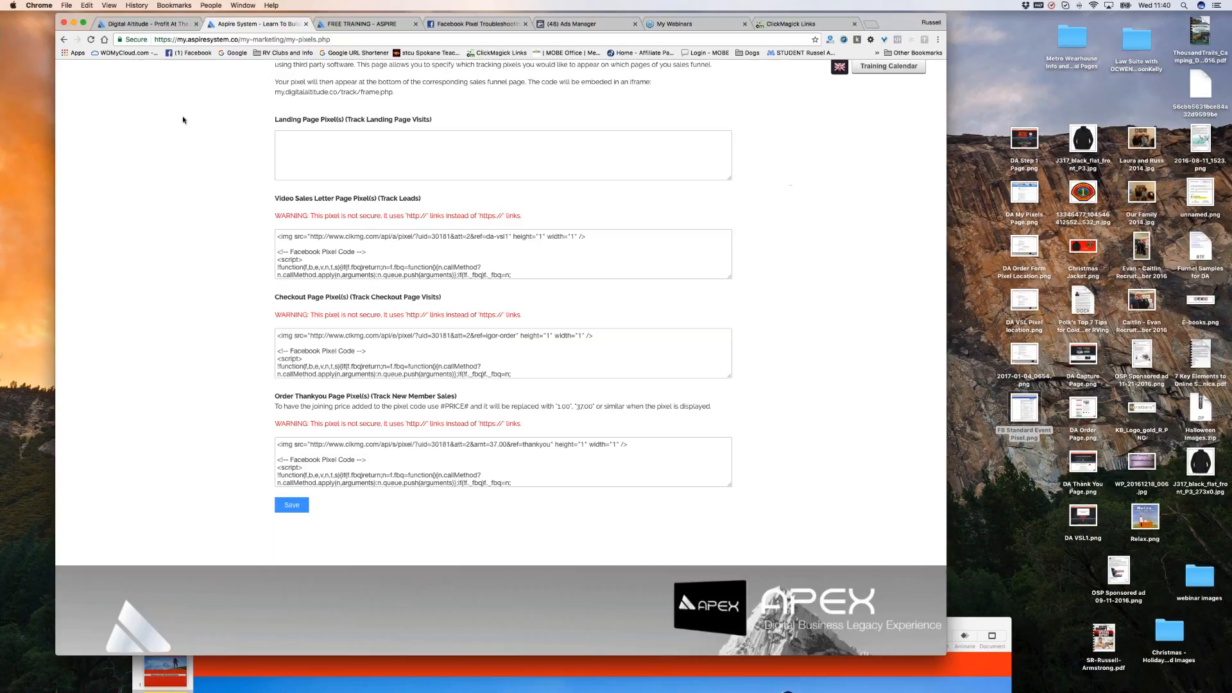
Move the 'DA Webinar Intro and Exit' Keynote window over Chrome, showing the recordings slide.
click(960, 625)
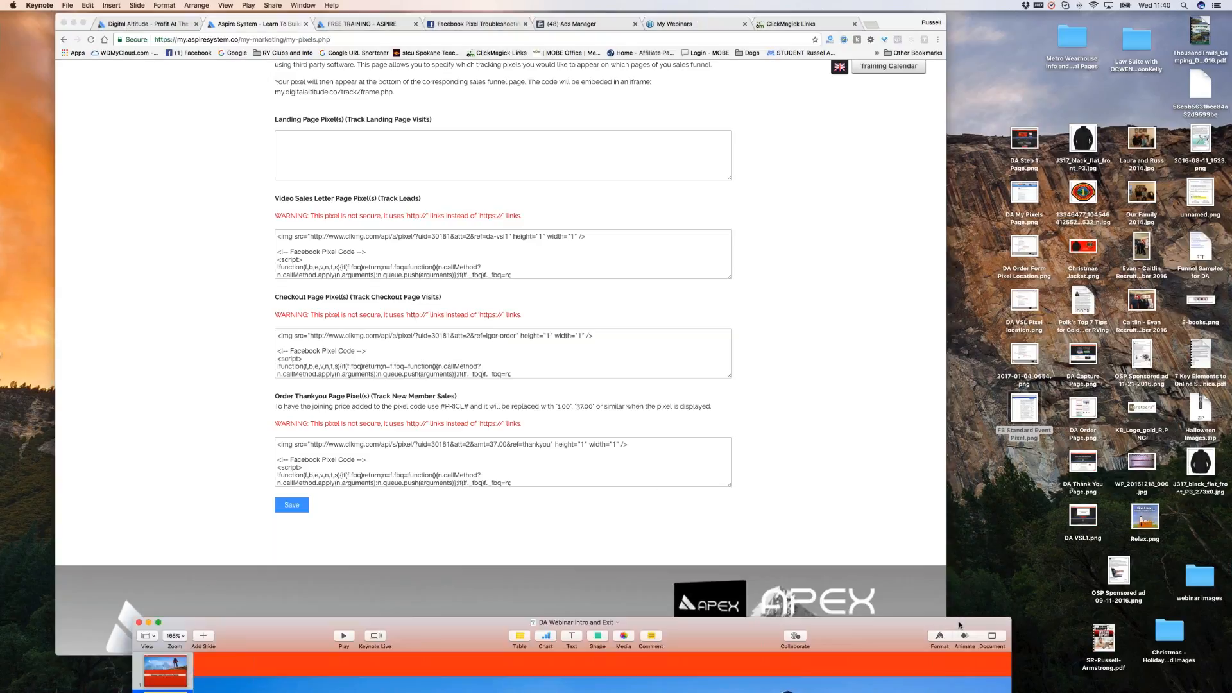
drag(960, 625, 825, 68)
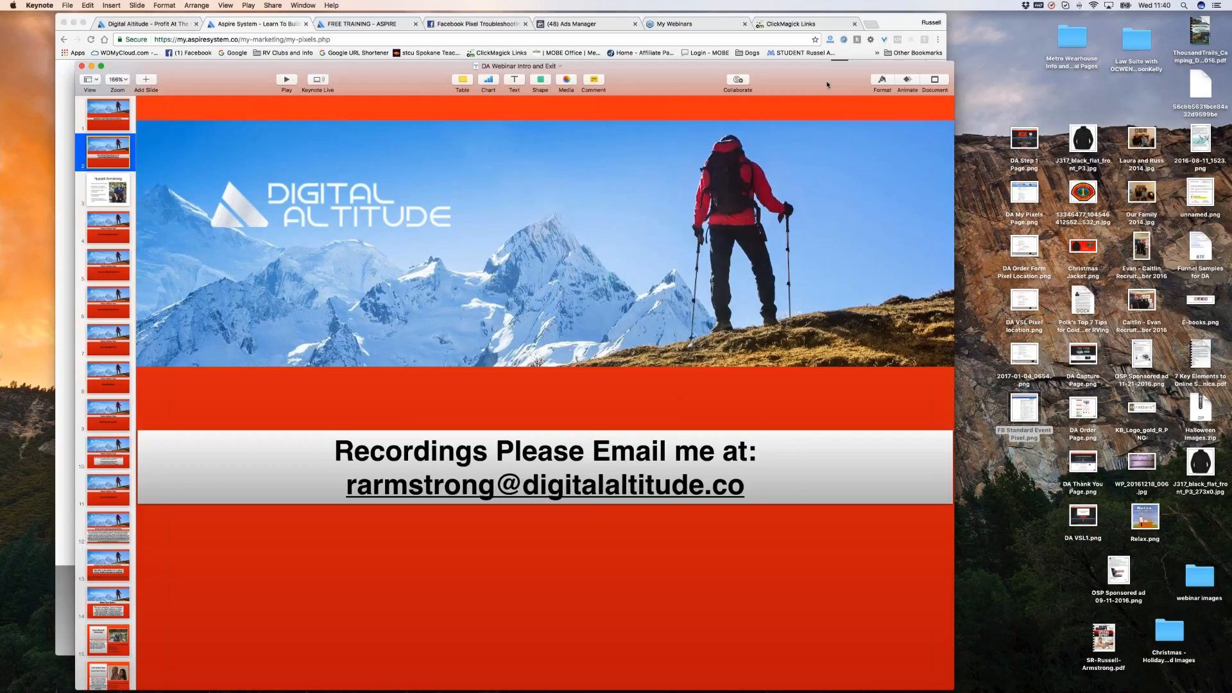
drag(819, 79, 827, 54)
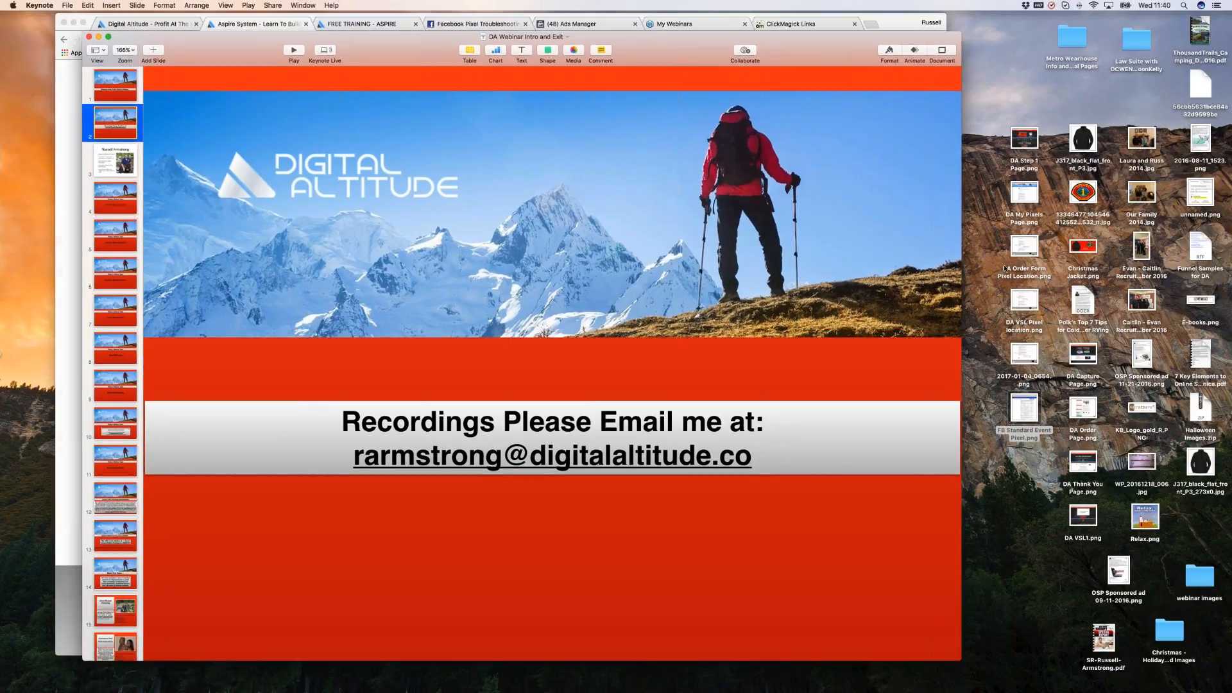